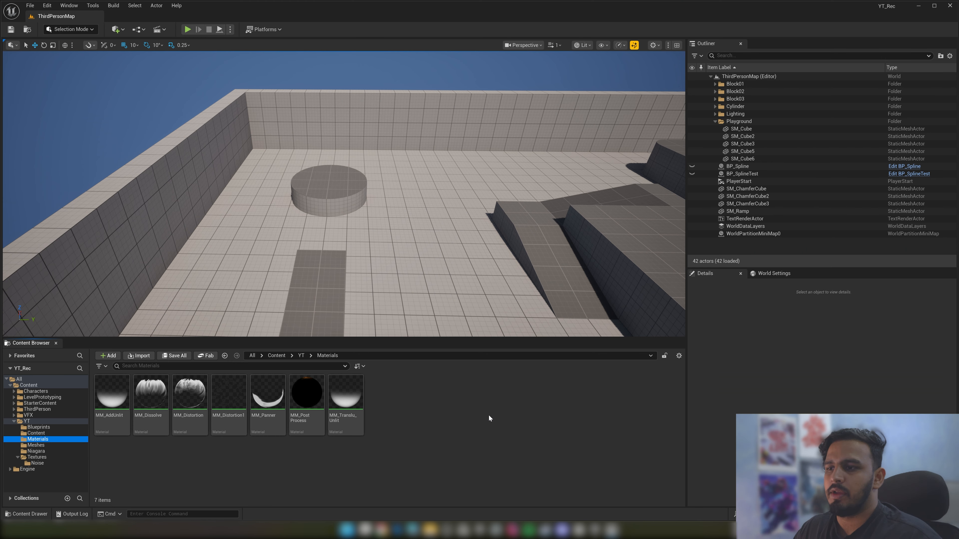
Create a new material named MM_ValueErosion in the Materials folder
{"action": "right_click", "coordinate": [455, 412]}
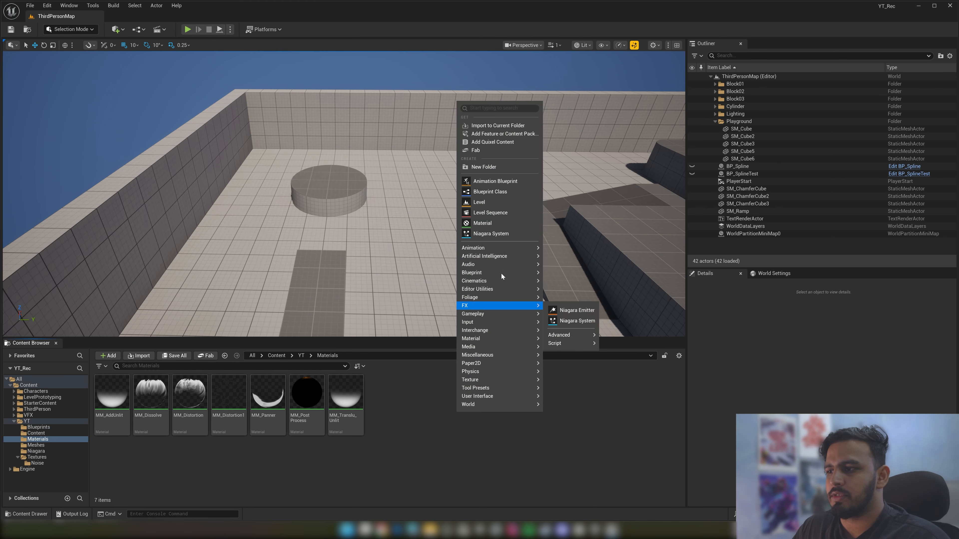
{"action": "left_click", "coordinate": [498, 221]}
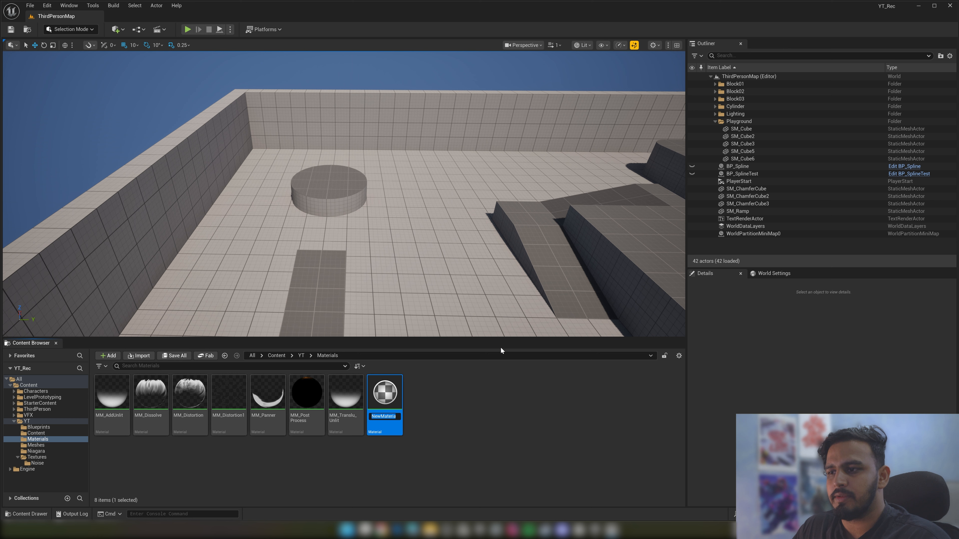
{"action": "type", "text": "MM_Va"}
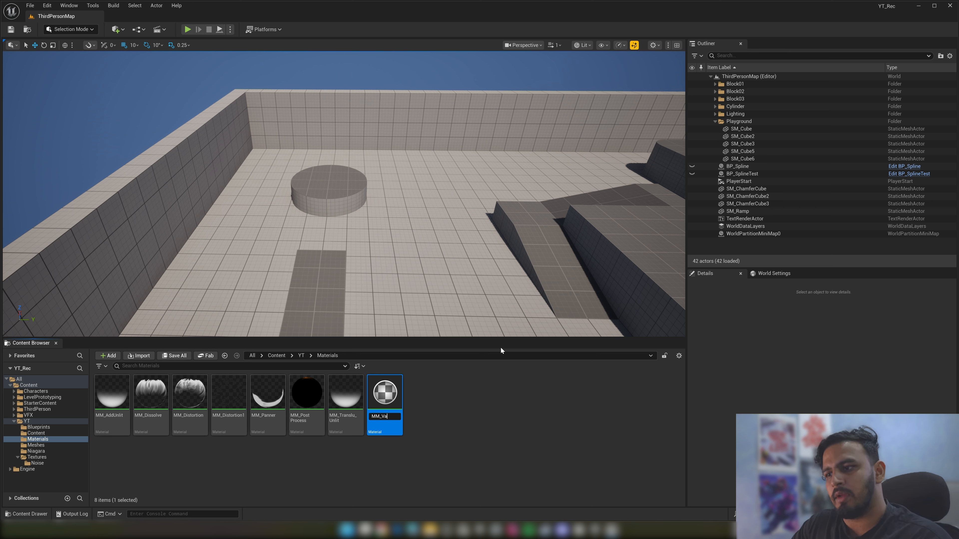
{"action": "type", "text": "lue"}
{"action": "type", "text": "Erosion"}
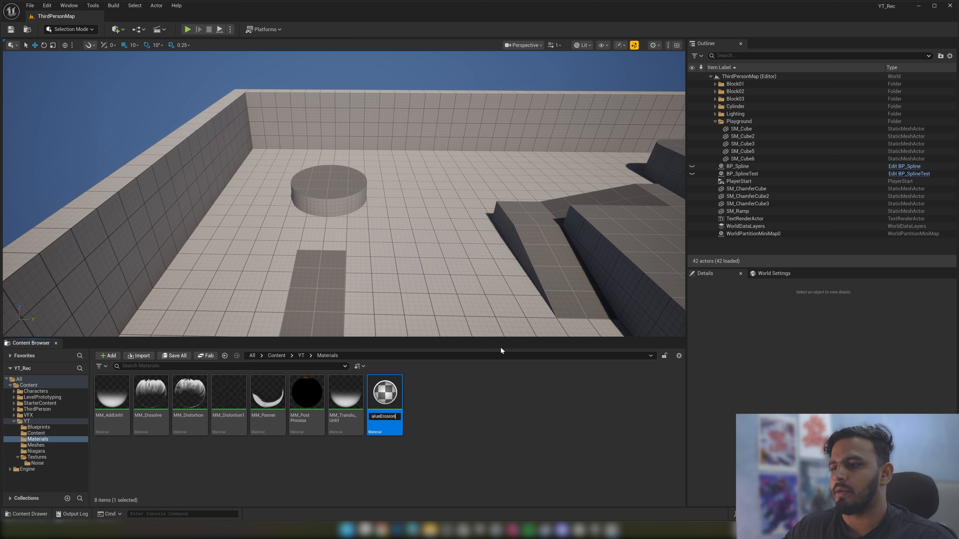
{"action": "key", "text": "Return"}
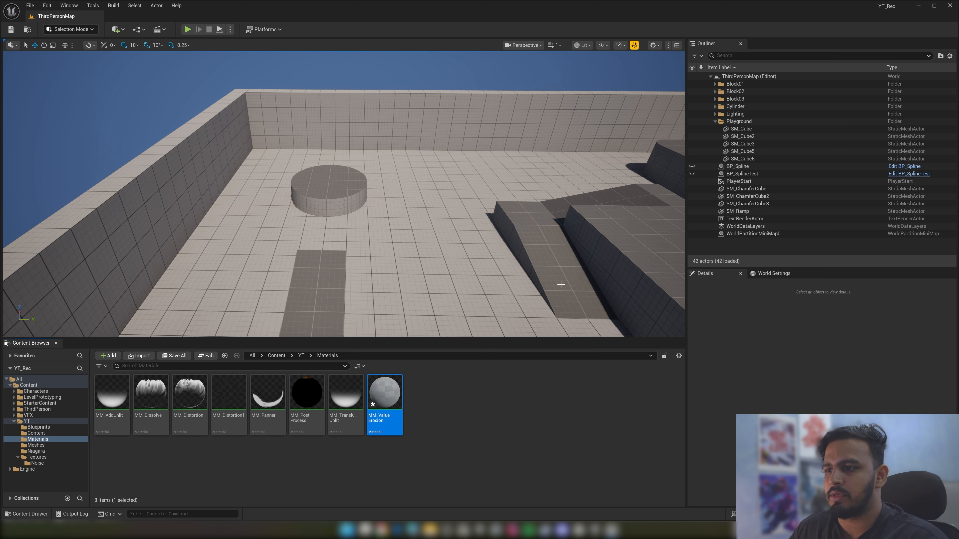
Open the MM_ValueErosion material for editing and set its blend mode to Translucent
{"action": "double_click", "coordinate": [383, 404]}
{"action": "right_click_drag", "start_coordinate": [469, 236], "coordinate": [595, 237]}
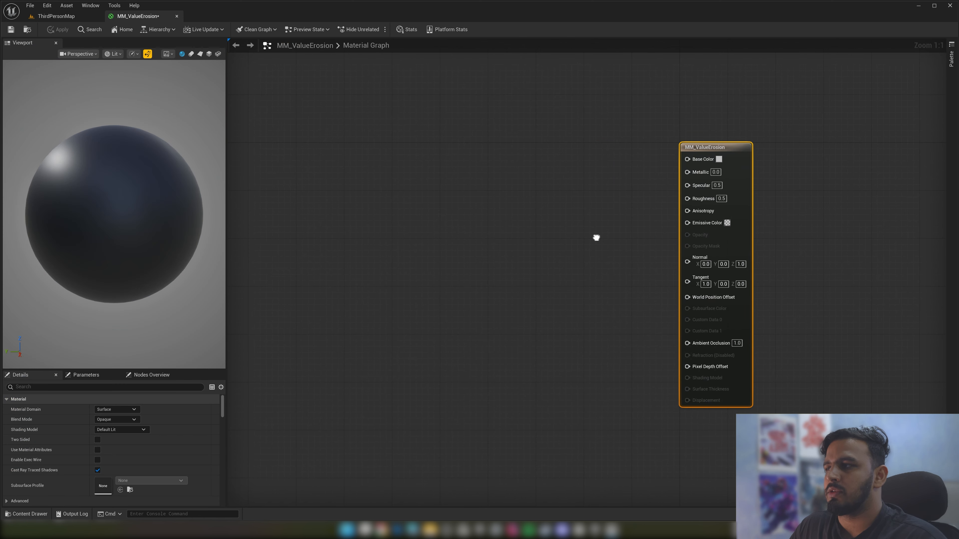
{"action": "left_click_drag", "start_coordinate": [605, 215], "coordinate": [852, 294]}
{"action": "left_click", "coordinate": [132, 420]}
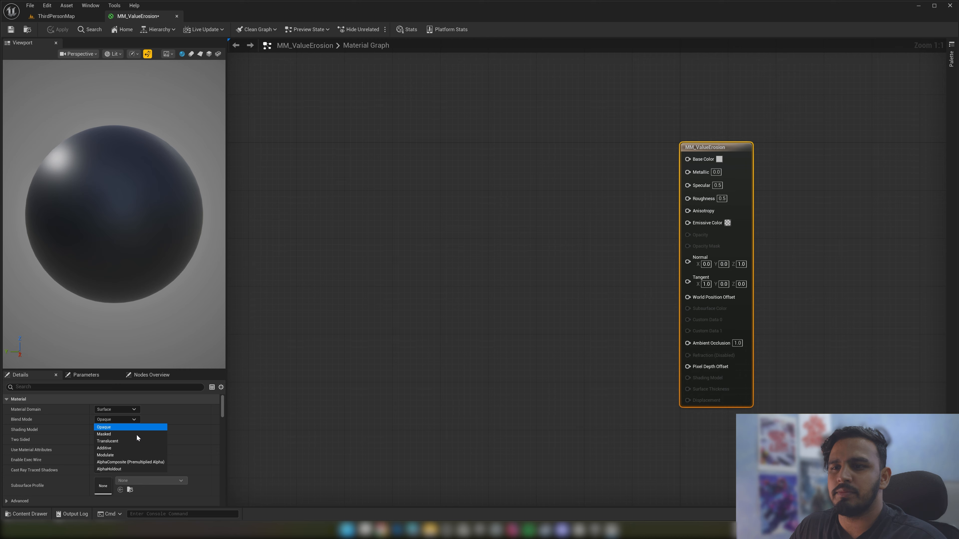
{"action": "left_click", "coordinate": [136, 439]}
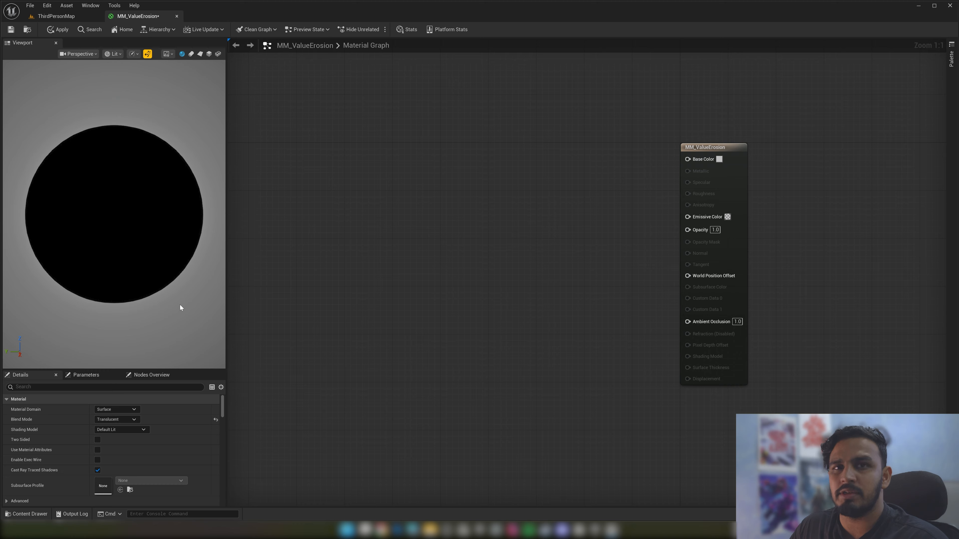
Try the Masked blend mode on the material and restore Translucent
{"action": "left_click", "coordinate": [135, 420]}
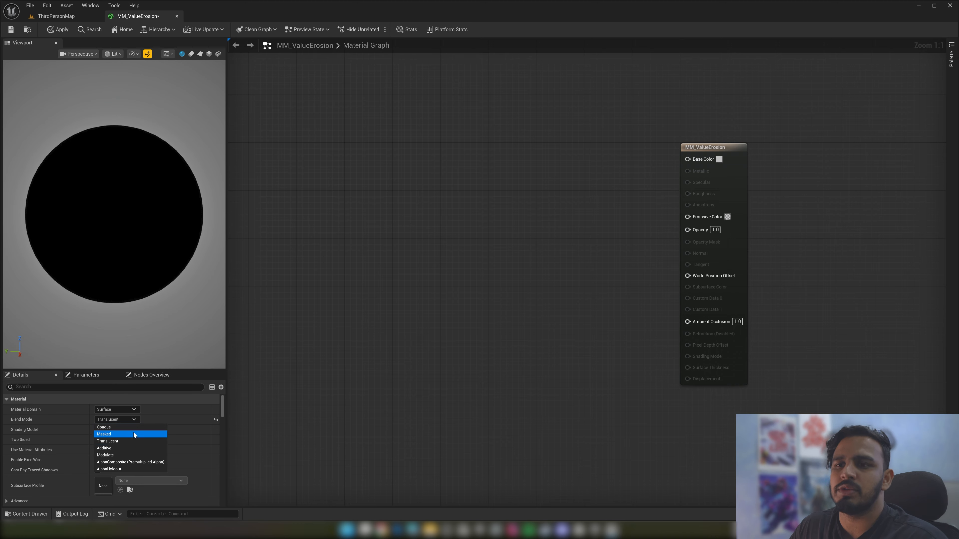
{"action": "left_click", "coordinate": [134, 434]}
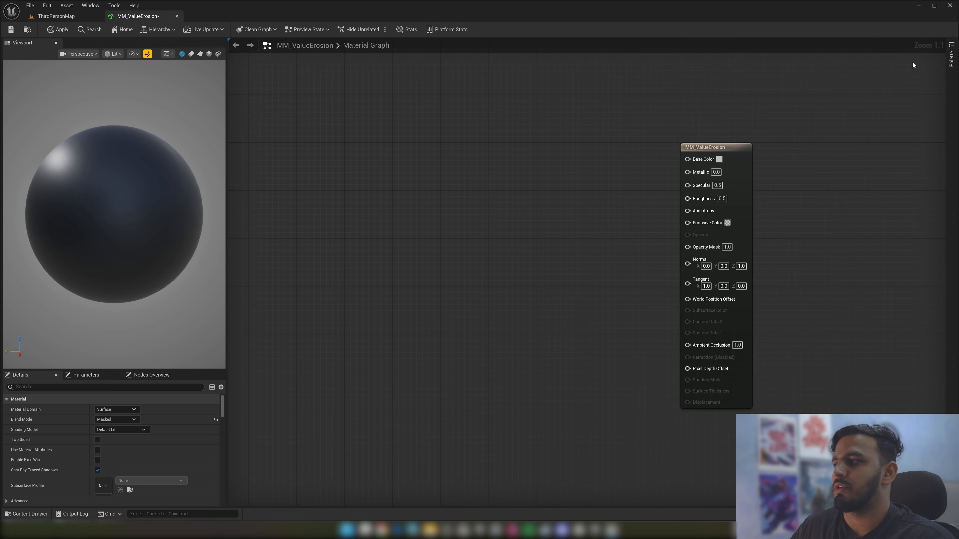
{"action": "left_click", "coordinate": [119, 420]}
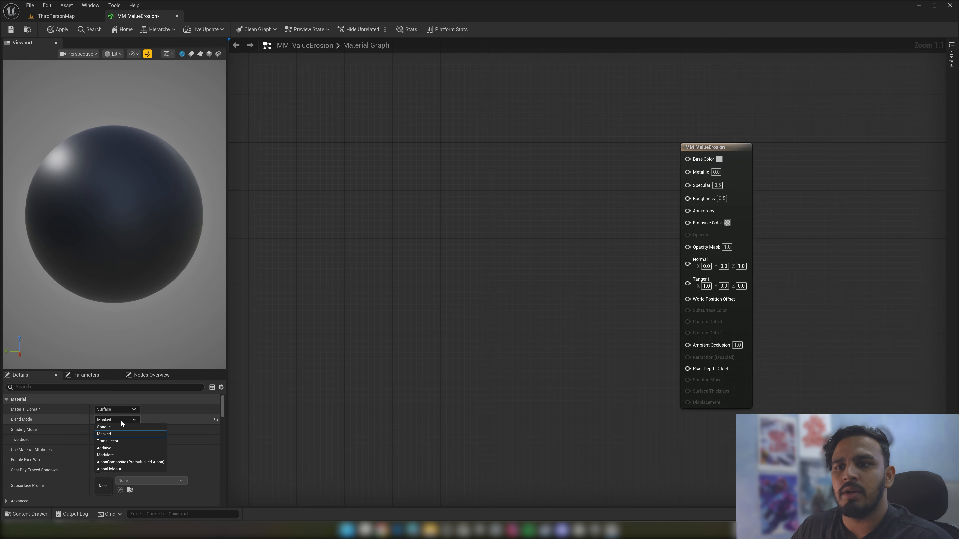
{"action": "left_click", "coordinate": [127, 441]}
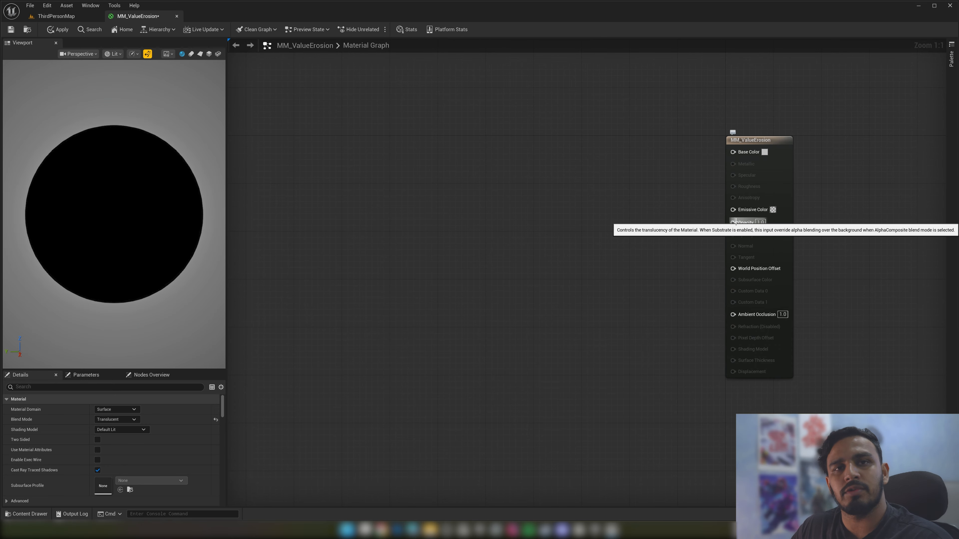
Set the material's shading model to Unlit
{"action": "right_click_drag", "start_coordinate": [612, 269], "coordinate": [670, 260]}
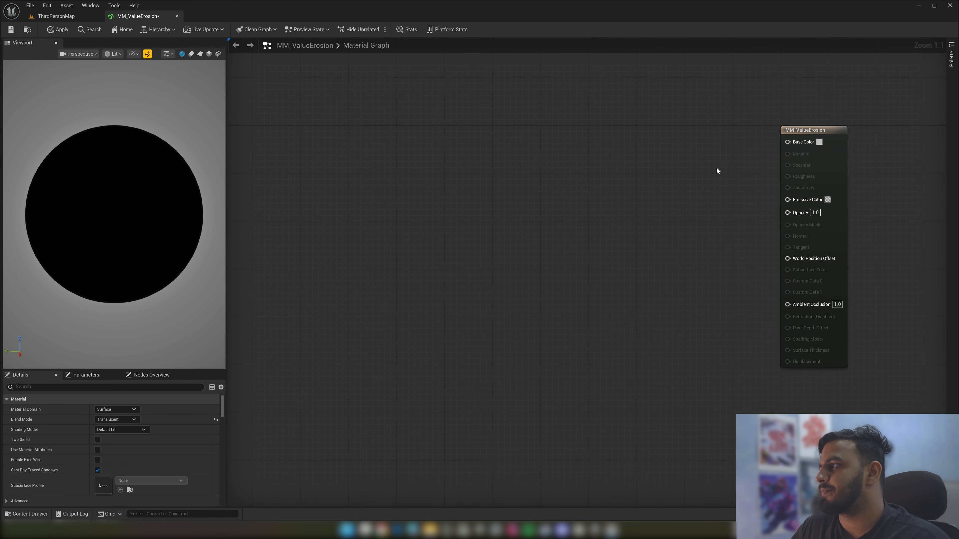
{"action": "left_click", "coordinate": [125, 430]}
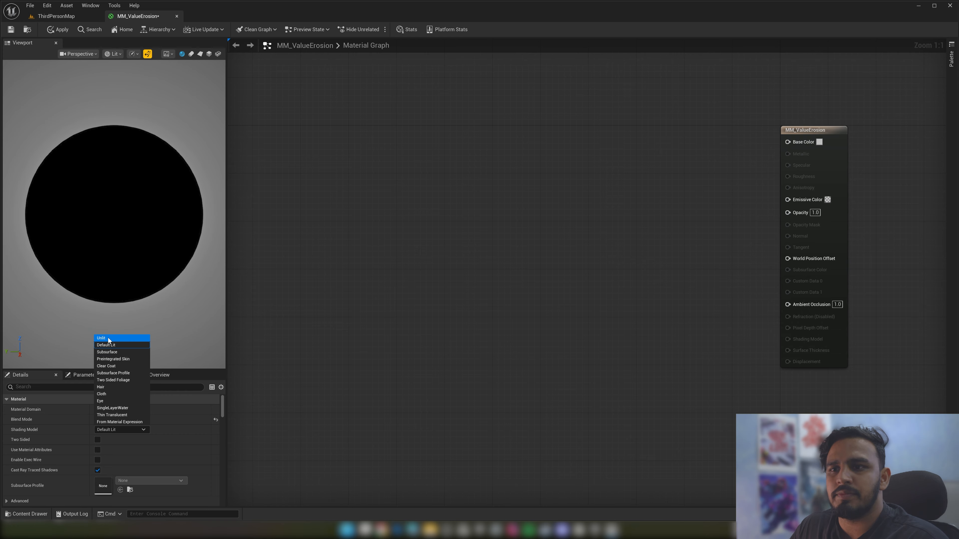
{"action": "left_click", "coordinate": [125, 337]}
{"action": "right_click_drag", "start_coordinate": [497, 182], "coordinate": [403, 219]}
{"action": "left_click_drag", "start_coordinate": [672, 110], "coordinate": [775, 187]}
{"action": "right_click_drag", "start_coordinate": [496, 235], "coordinate": [613, 192]}
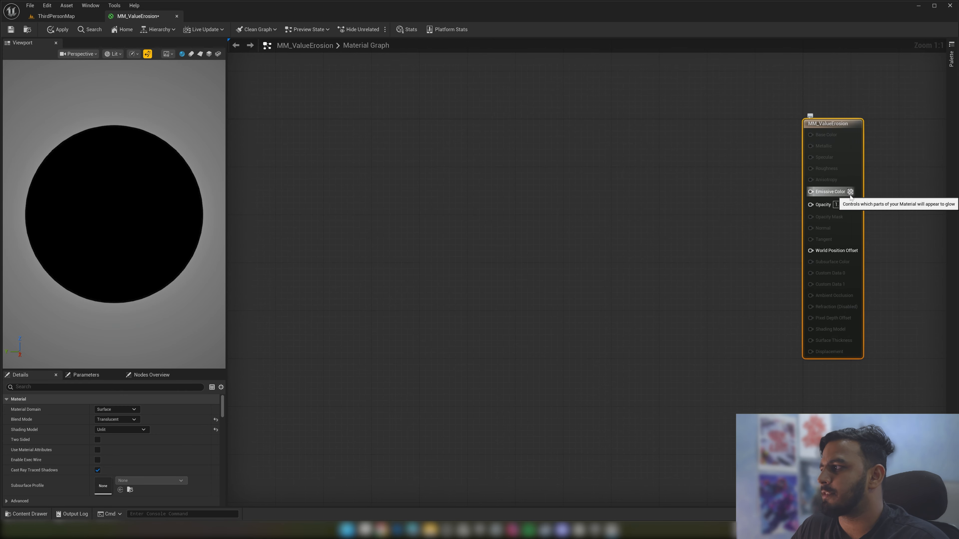
Switch the material preview mesh to a plane and enlarge the preview and details areas
{"action": "left_click", "coordinate": [200, 54]}
{"action": "left_click_drag", "start_coordinate": [230, 176], "coordinate": [301, 176]}
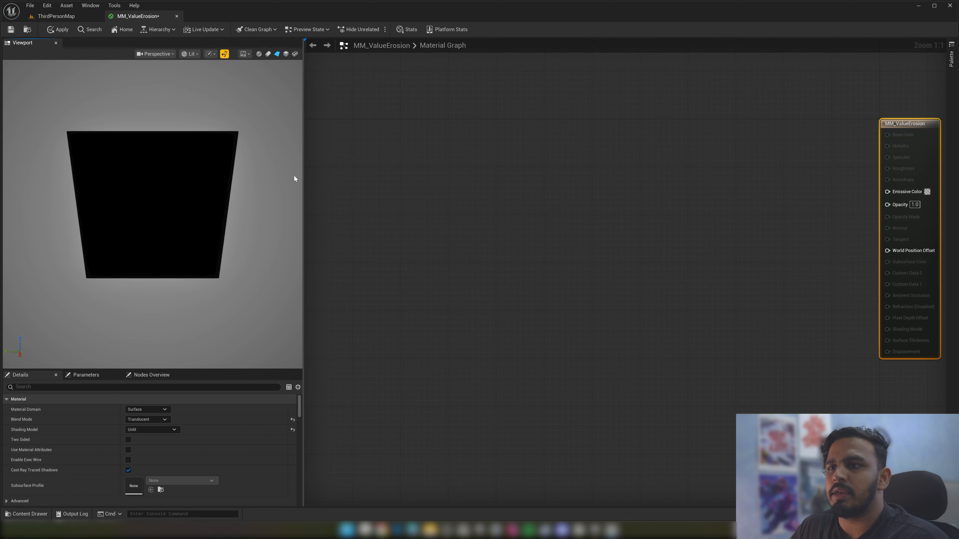
{"action": "left_click_drag", "start_coordinate": [184, 370], "coordinate": [185, 322]}
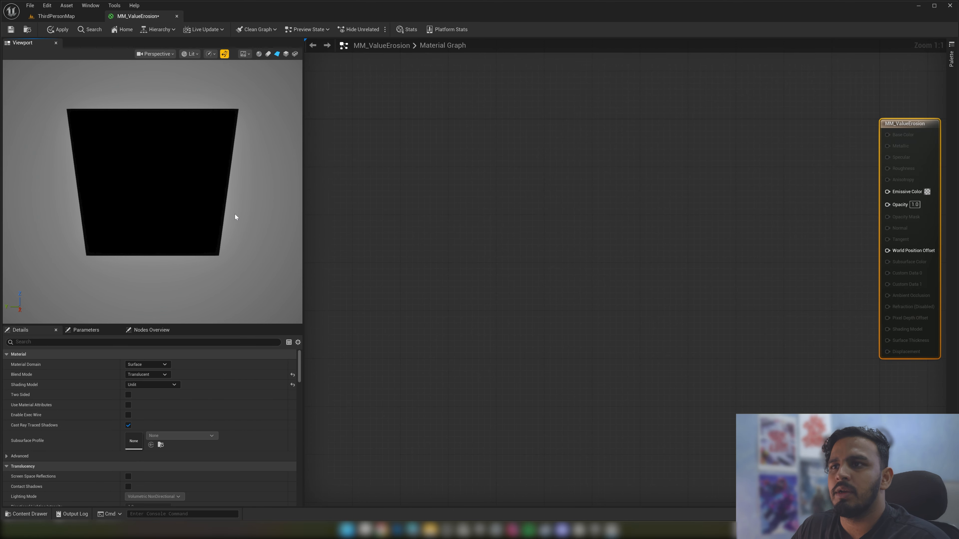
{"action": "left_click_drag", "start_coordinate": [235, 215], "coordinate": [236, 200]}
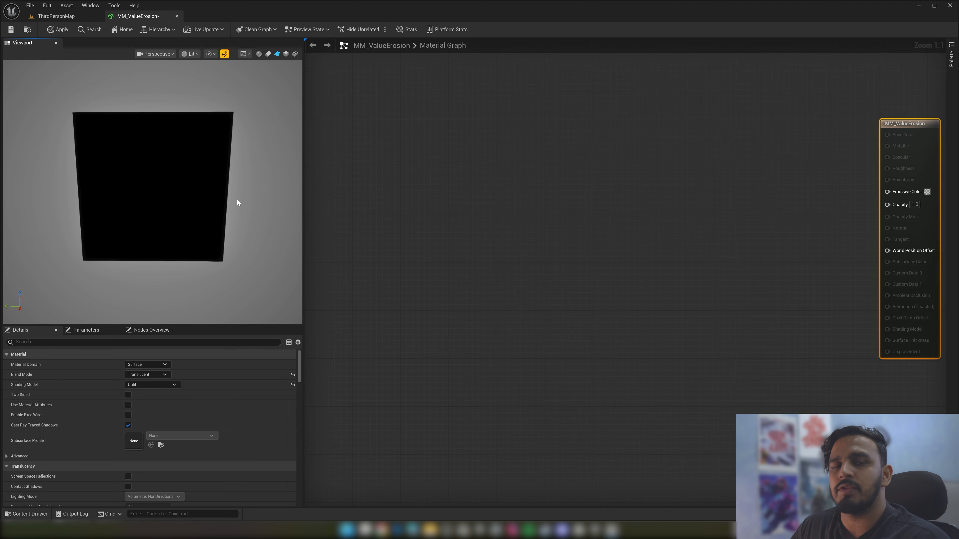
Add a Texture Sample node in the empty graph area to the left of the material output node
{"action": "right_click", "coordinate": [407, 192]}
{"action": "type", "text": "tex"}
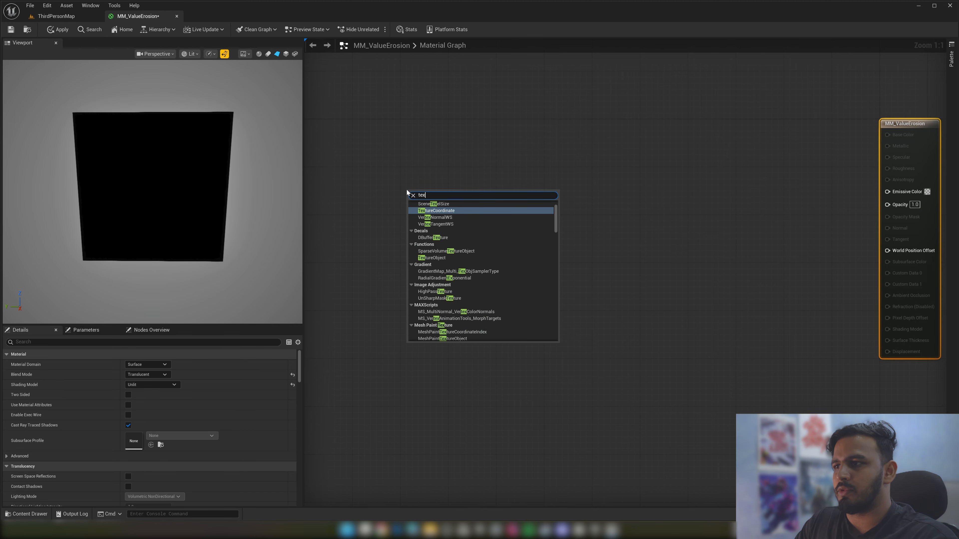
{"action": "type", "text": "ture sample"}
{"action": "key", "text": "Return"}
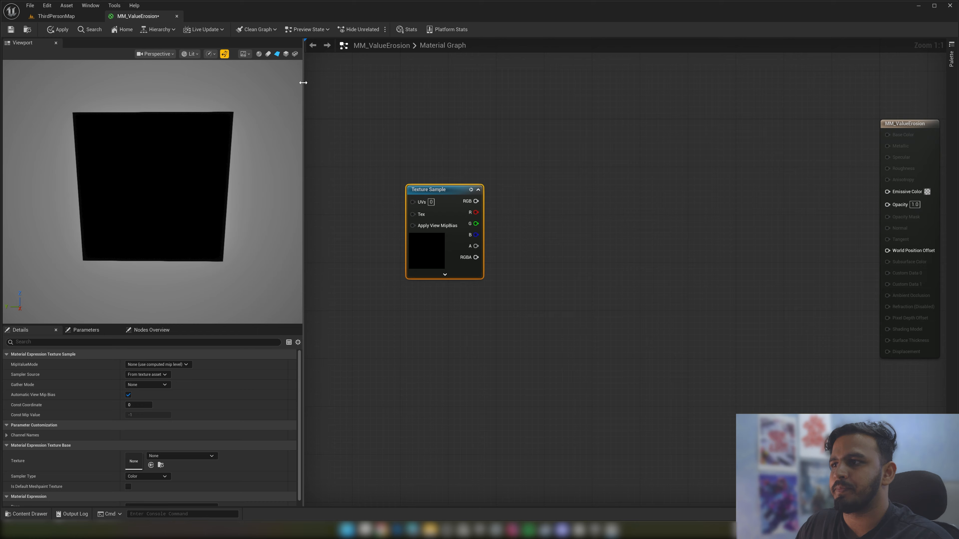
Search the texture assets for "Noise" and assign the Noise_19 texture to the Texture Sample node
{"action": "left_click", "coordinate": [163, 456]}
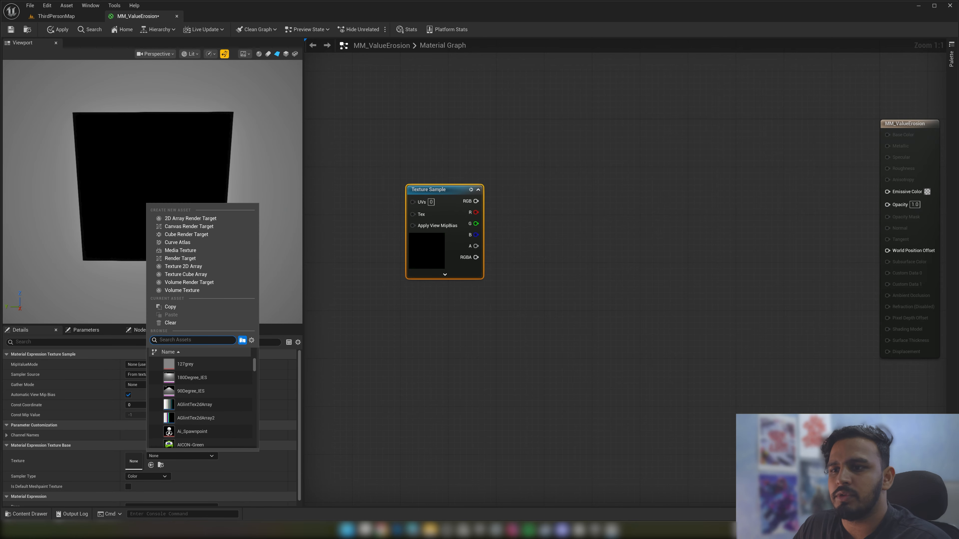
{"action": "type", "text": "Noise"}
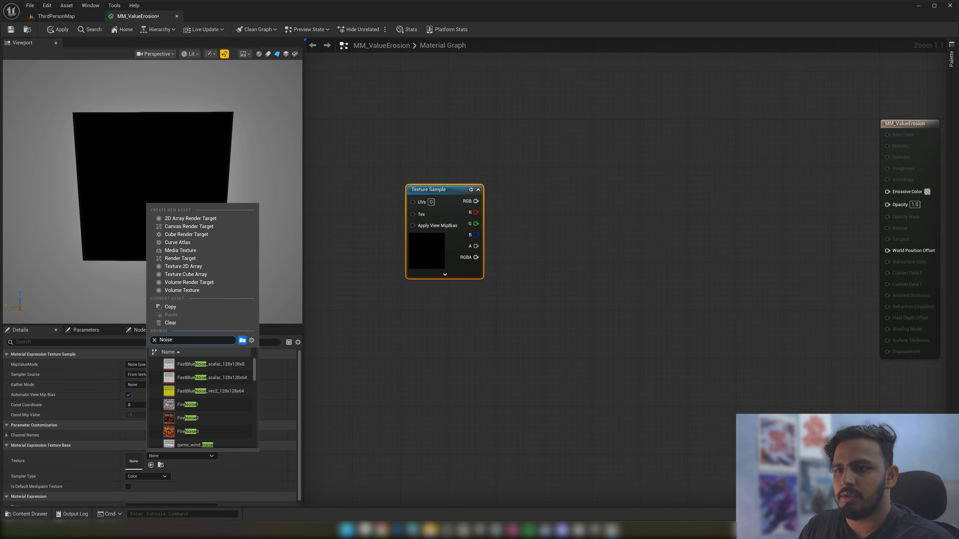
{"action": "scroll", "coordinate": [218, 397], "scroll_direction": "down", "scroll_amount": 2}
{"action": "scroll", "coordinate": [218, 397], "scroll_direction": "down", "scroll_amount": 4}
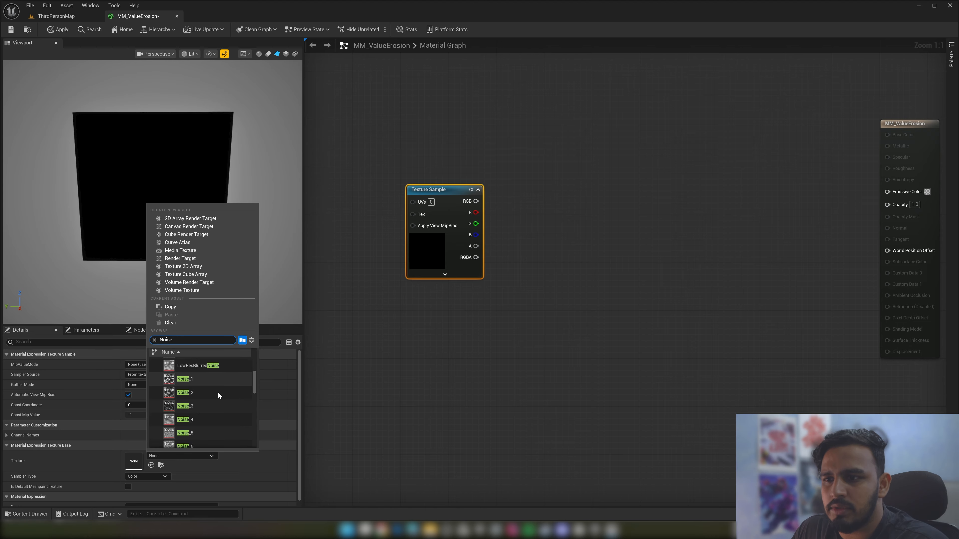
{"action": "scroll", "coordinate": [214, 398], "scroll_direction": "up", "scroll_amount": 1, "text": "ctrl"}
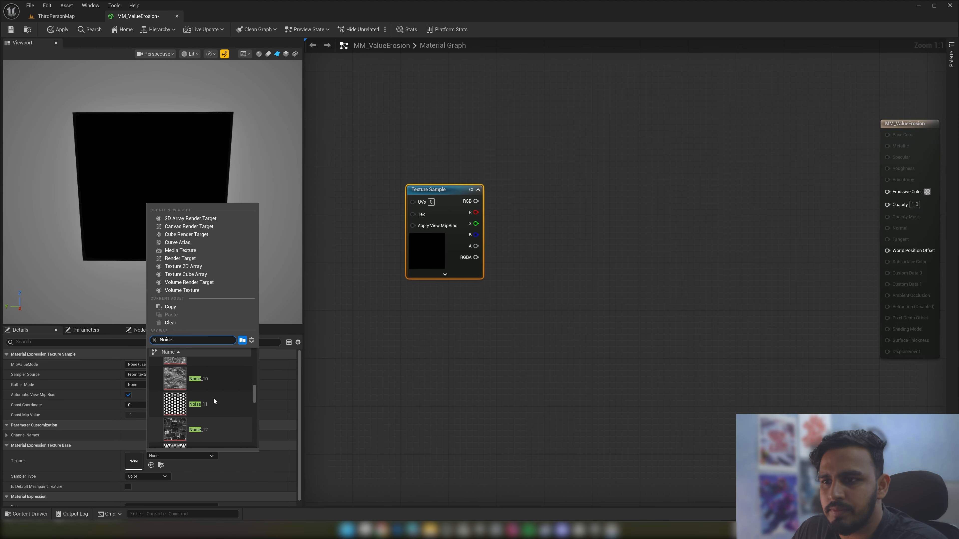
{"action": "scroll", "coordinate": [223, 389], "scroll_direction": "down", "scroll_amount": 3}
{"action": "scroll", "coordinate": [223, 389], "scroll_direction": "down", "scroll_amount": 4}
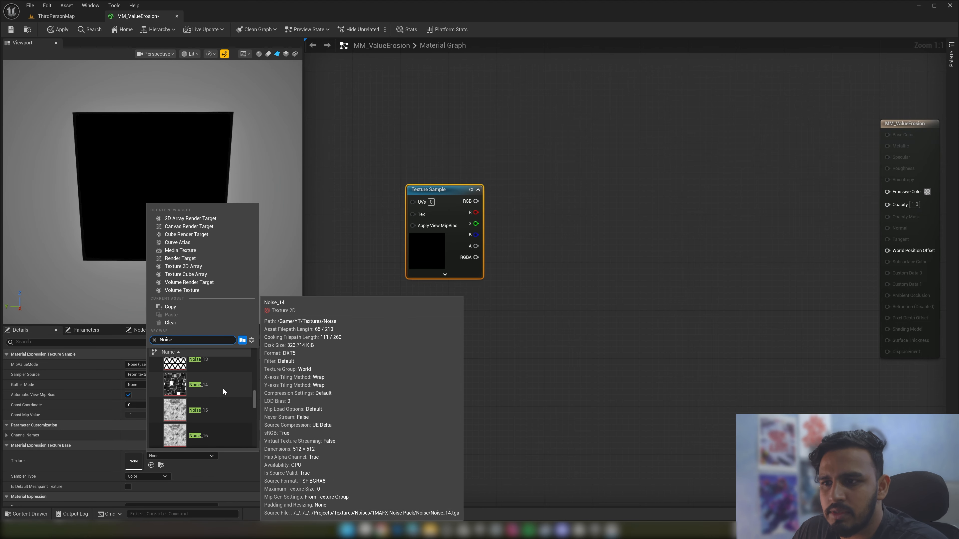
{"action": "scroll", "coordinate": [223, 389], "scroll_direction": "down", "scroll_amount": 2}
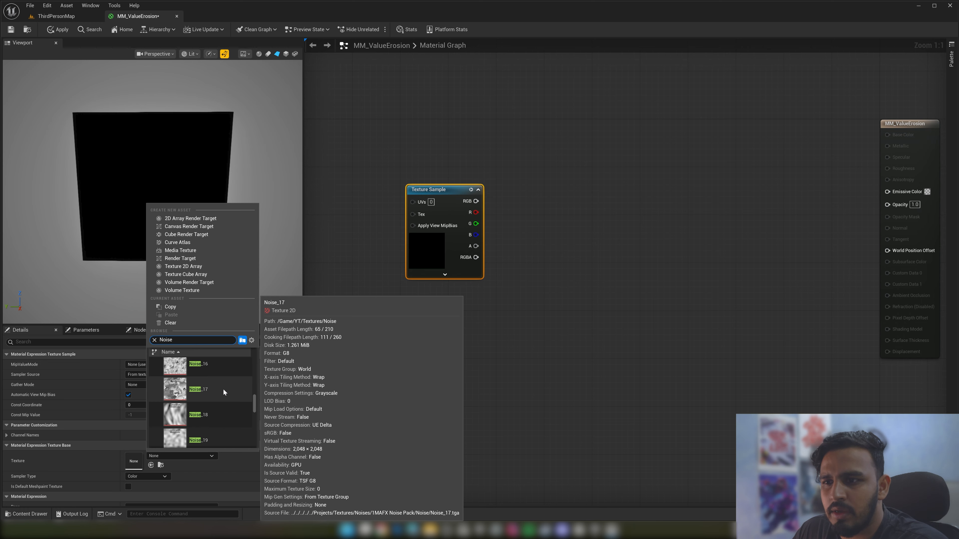
{"action": "left_click", "coordinate": [228, 411]}
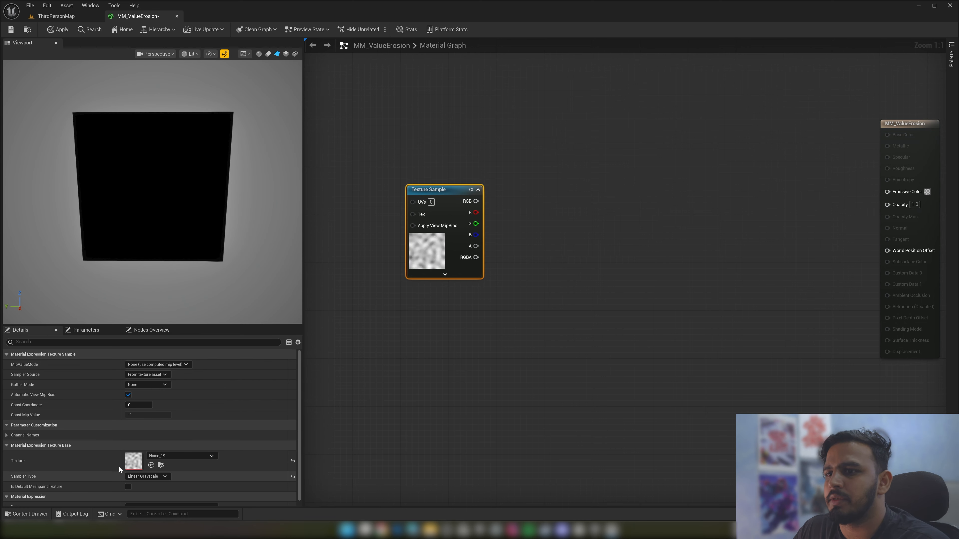
Connect the Texture Sample's RGB output to the material's Opacity input and inspect the result on the preview plane
{"action": "right_click_drag", "start_coordinate": [486, 297], "coordinate": [430, 313]}
{"action": "left_click_drag", "start_coordinate": [420, 216], "coordinate": [832, 220]}
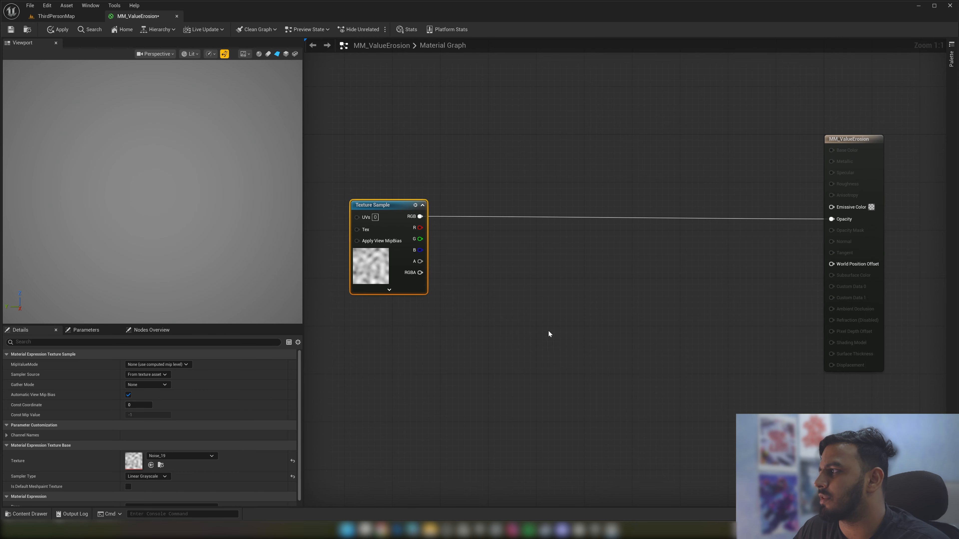
{"action": "left_click", "coordinate": [200, 222]}
{"action": "scroll", "coordinate": [199, 212], "scroll_direction": "up", "scroll_amount": 2}
{"action": "left_click_drag", "start_coordinate": [200, 214], "coordinate": [192, 199]}
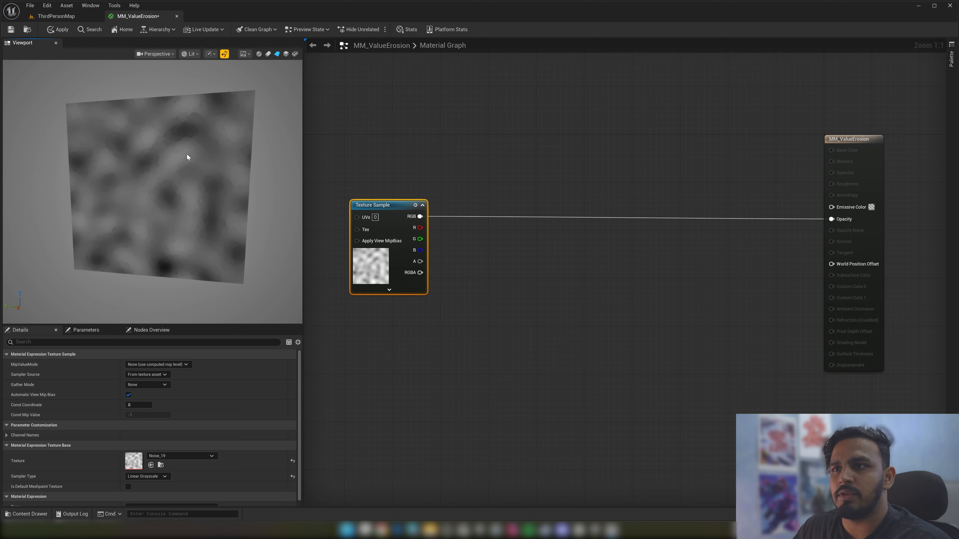
Connect the Texture Sample's R output to Opacity and set the Emissive Color to light blue with RGB 0.125, 0.25, 1.0
{"action": "left_click_drag", "start_coordinate": [420, 227], "coordinate": [835, 224]}
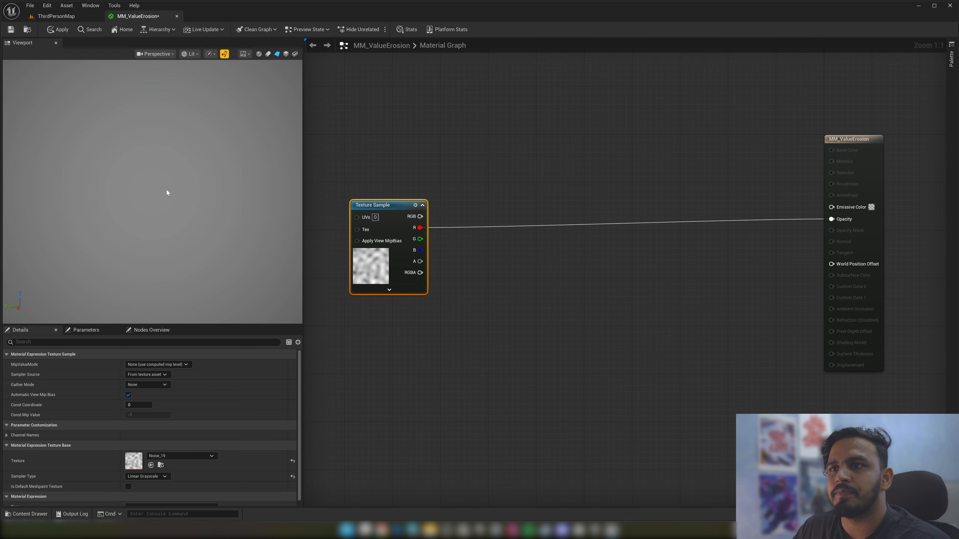
{"action": "mouse_move", "coordinate": [167, 191]}
{"action": "left_mouse_down"}
{"action": "mouse_move", "coordinate": [142, 191]}
{"action": "mouse_move", "coordinate": [156, 197]}
{"action": "left_mouse_up"}
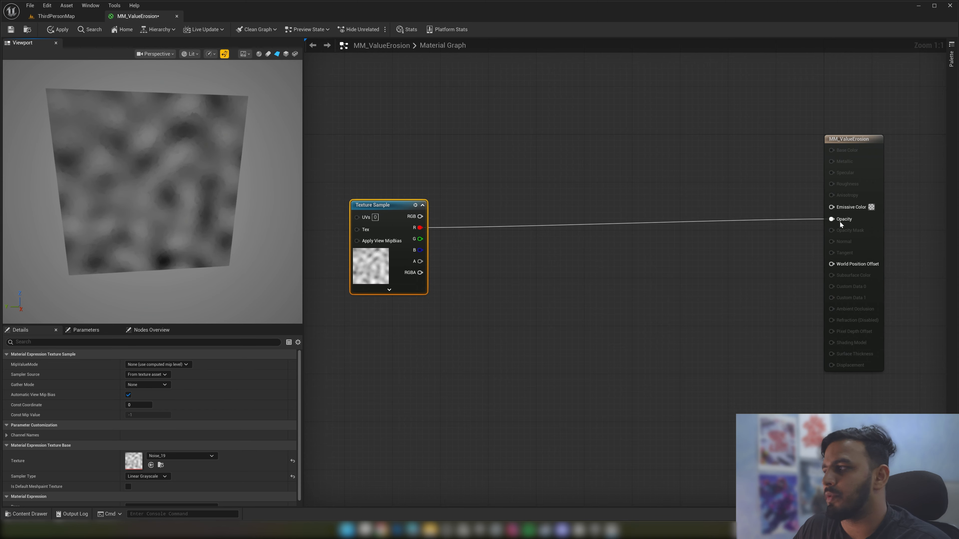
{"action": "left_click", "coordinate": [871, 207]}
{"action": "left_click_drag", "start_coordinate": [731, 251], "coordinate": [720, 238]}
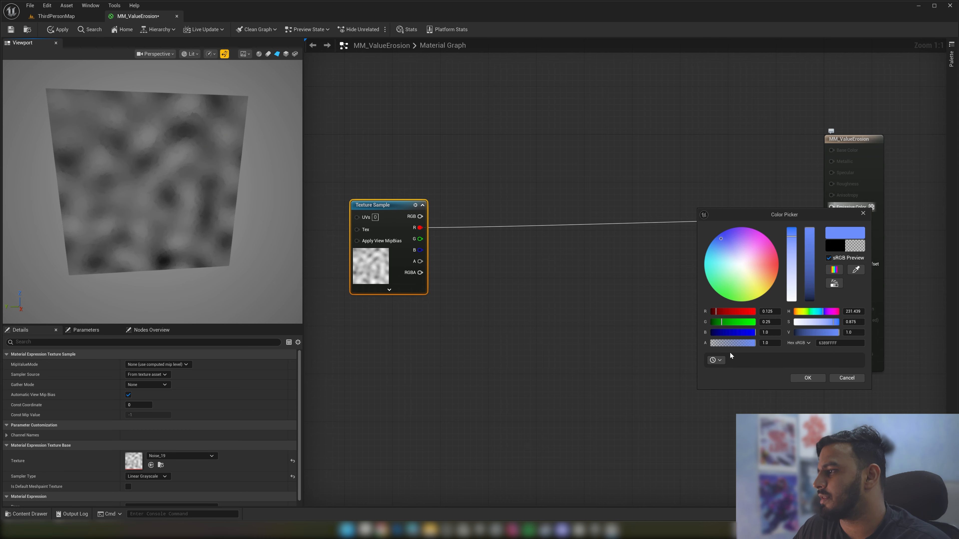
{"action": "left_click", "coordinate": [808, 377]}
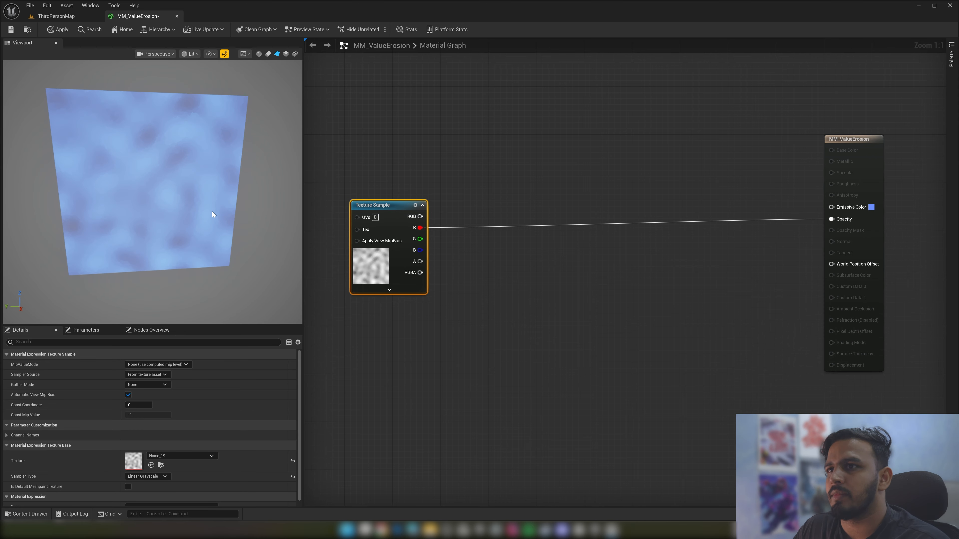
{"action": "mouse_move", "coordinate": [213, 212]}
{"action": "right_mouse_down"}
{"action": "mouse_move", "coordinate": [213, 185]}
{"action": "mouse_move", "coordinate": [212, 202]}
{"action": "right_mouse_up"}
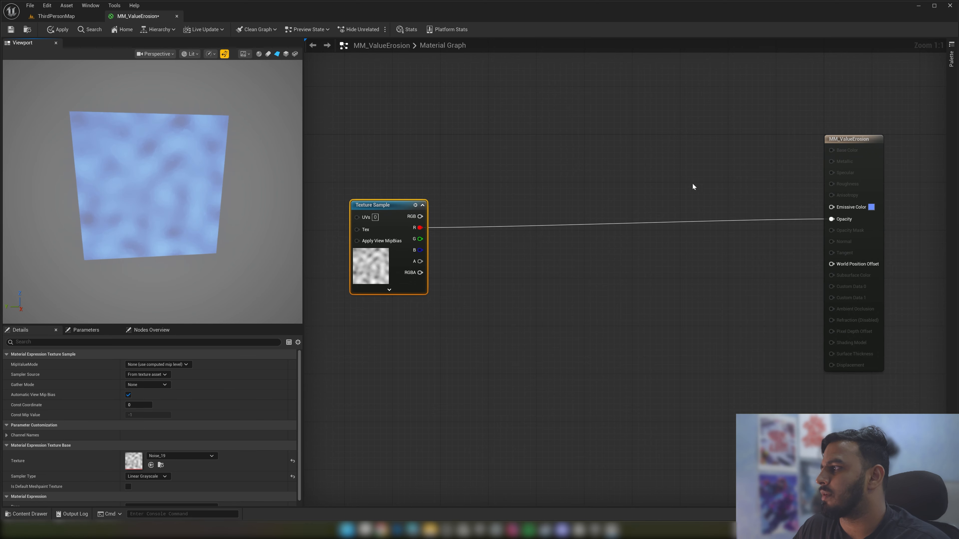
Add a Constant3Vector node above the texture-to-opacity connection, near the material output node
{"action": "right_click_drag", "start_coordinate": [693, 186], "coordinate": [716, 213]}
{"action": "left_click", "coordinate": [643, 162]}
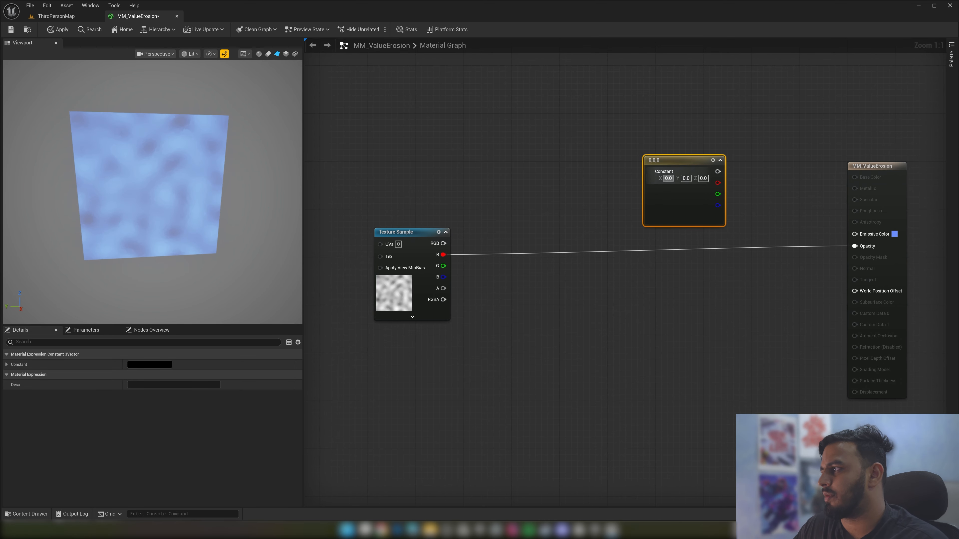
Set the Constant3Vector to violet-blue with values 0.145083, 0.089241, 1.0 and connect it to the material's Emissive Color
{"action": "left_click_drag", "start_coordinate": [681, 163], "coordinate": [664, 129]}
{"action": "double_click", "coordinate": [653, 173]}
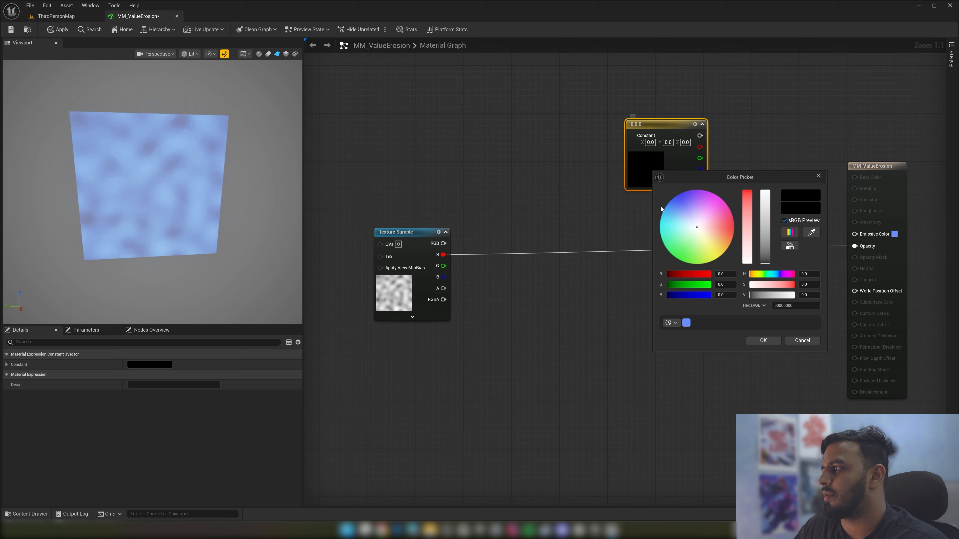
{"action": "left_click", "coordinate": [682, 196]}
{"action": "left_click", "coordinate": [772, 340]}
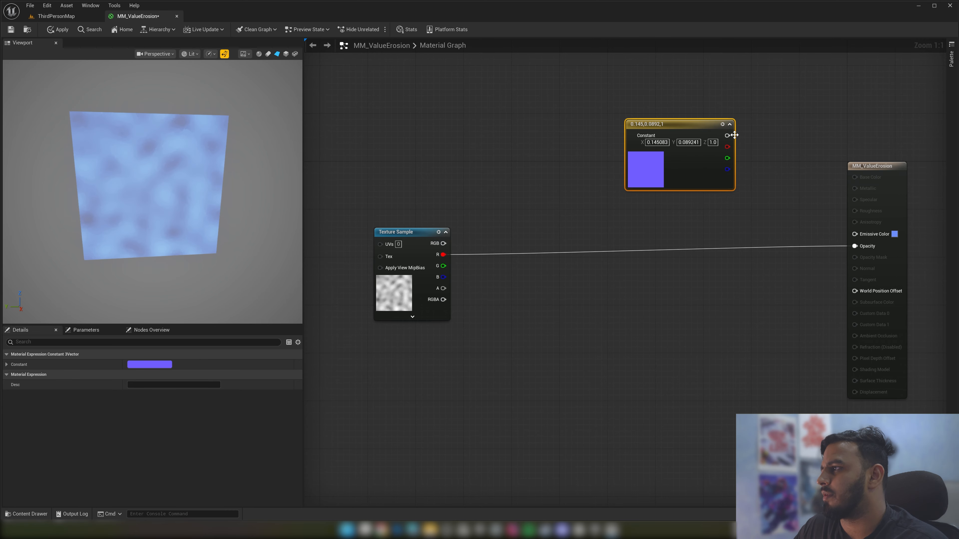
{"action": "left_click_drag", "start_coordinate": [727, 136], "coordinate": [854, 235]}
{"action": "right_click_drag", "start_coordinate": [627, 181], "coordinate": [522, 207]}
{"action": "left_click_drag", "start_coordinate": [578, 174], "coordinate": [585, 157]}
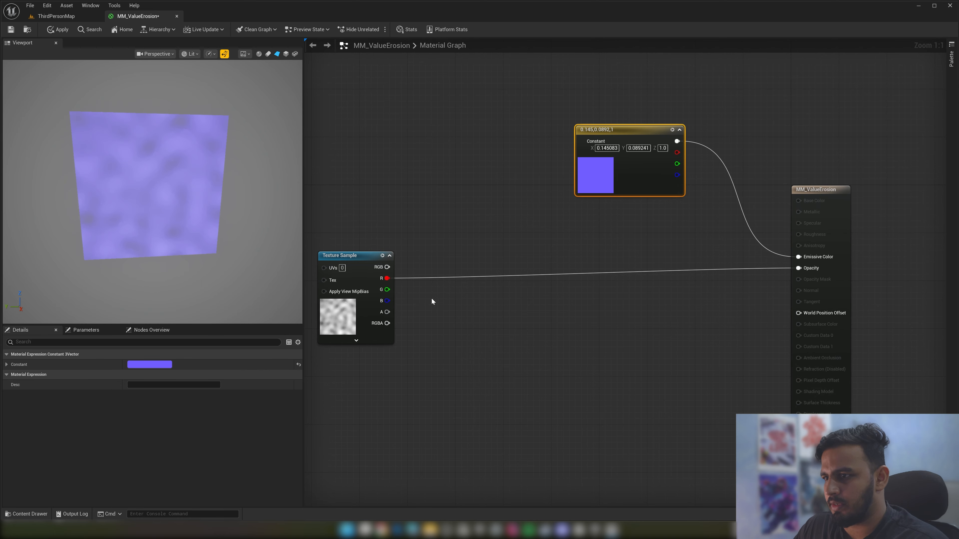
{"action": "mouse_move", "coordinate": [224, 227]}
{"action": "left_mouse_down"}
{"action": "mouse_move", "coordinate": [215, 227]}
{"action": "mouse_move", "coordinate": [229, 227]}
{"action": "left_mouse_up"}
Insert a Multiply node between the Texture Sample's R output and Opacity, with its B value set to 0.5
{"action": "left_click", "coordinate": [513, 316]}
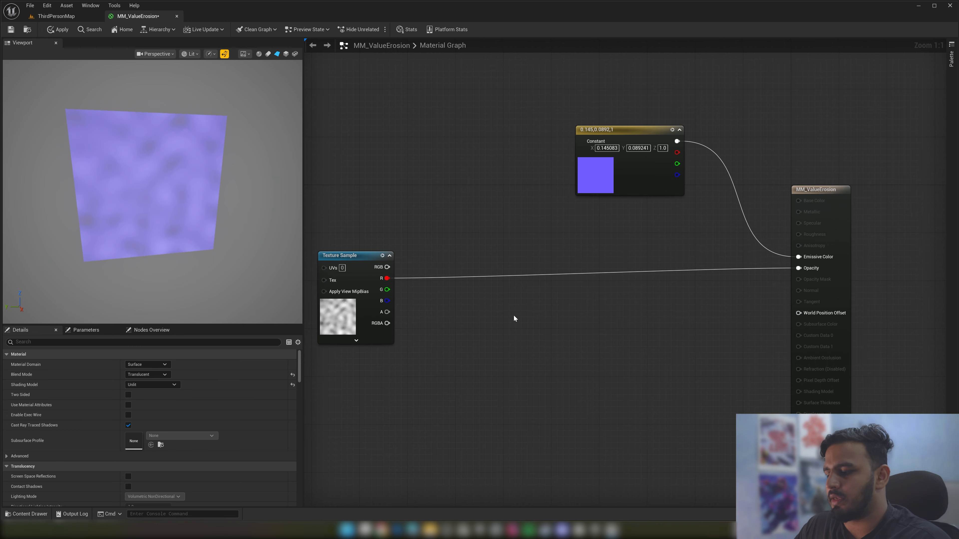
{"action": "left_click", "coordinate": [475, 304]}
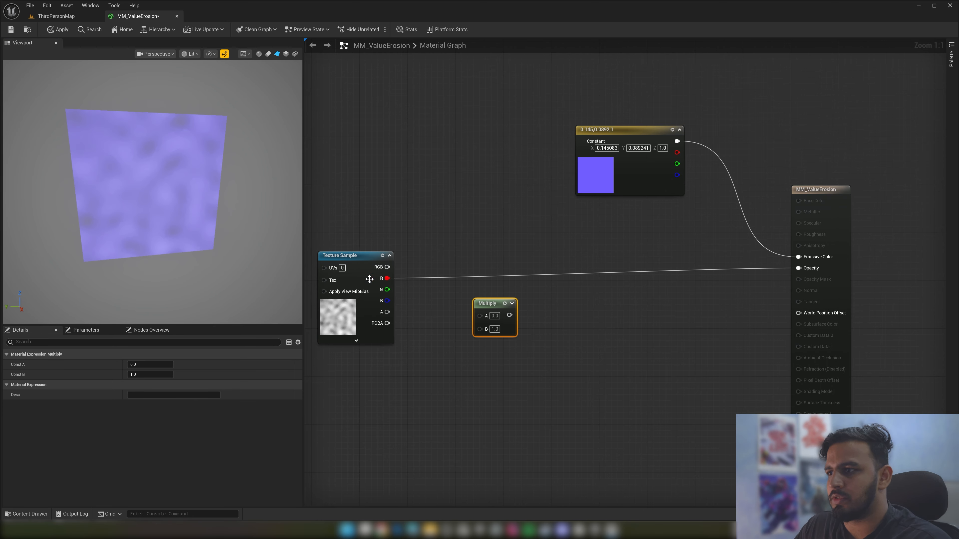
{"action": "left_click_drag", "start_coordinate": [387, 278], "coordinate": [798, 268]}
{"action": "type", "text": "0.5"}
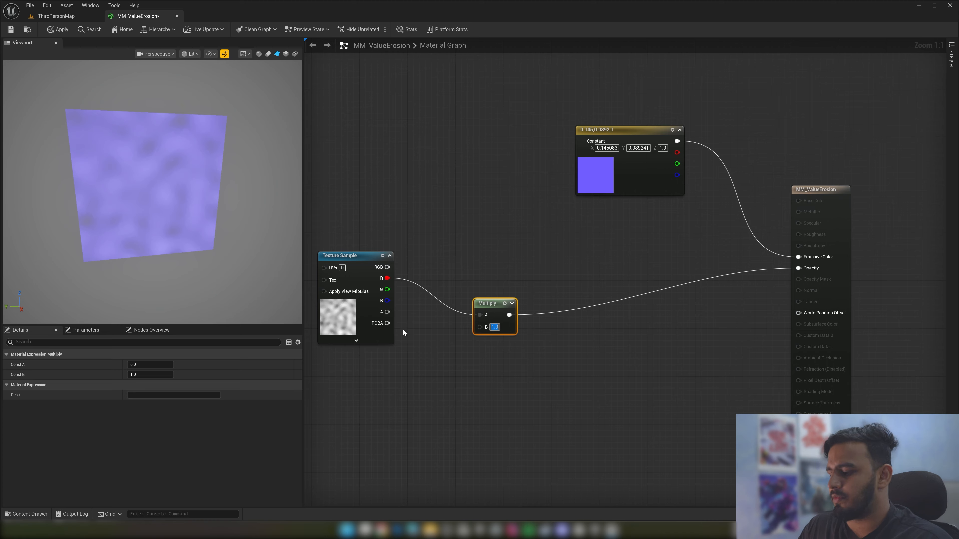
{"action": "key", "text": "Return"}
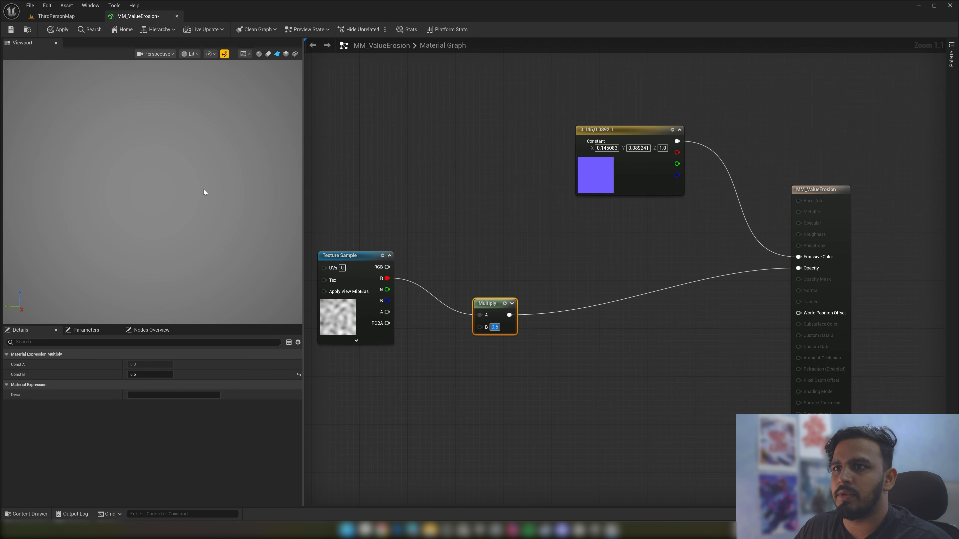
Inspect the preview plane and set the Multiply node's B value to 0.0
{"action": "mouse_move", "coordinate": [204, 194]}
{"action": "left_mouse_down"}
{"action": "mouse_move", "coordinate": [185, 193]}
{"action": "mouse_move", "coordinate": [283, 197]}
{"action": "mouse_move", "coordinate": [192, 193]}
{"action": "left_mouse_up"}
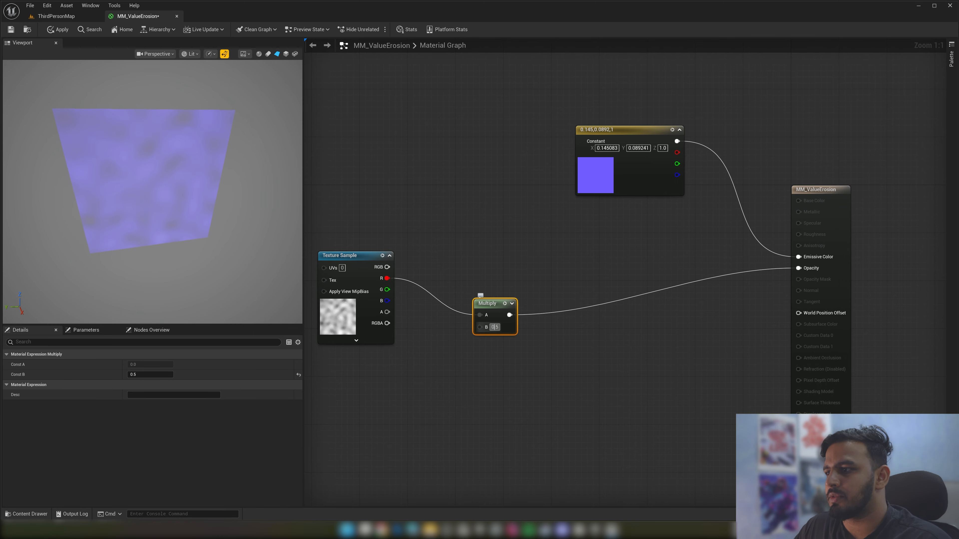
{"action": "left_click", "coordinate": [495, 328]}
{"action": "key", "text": "Return"}
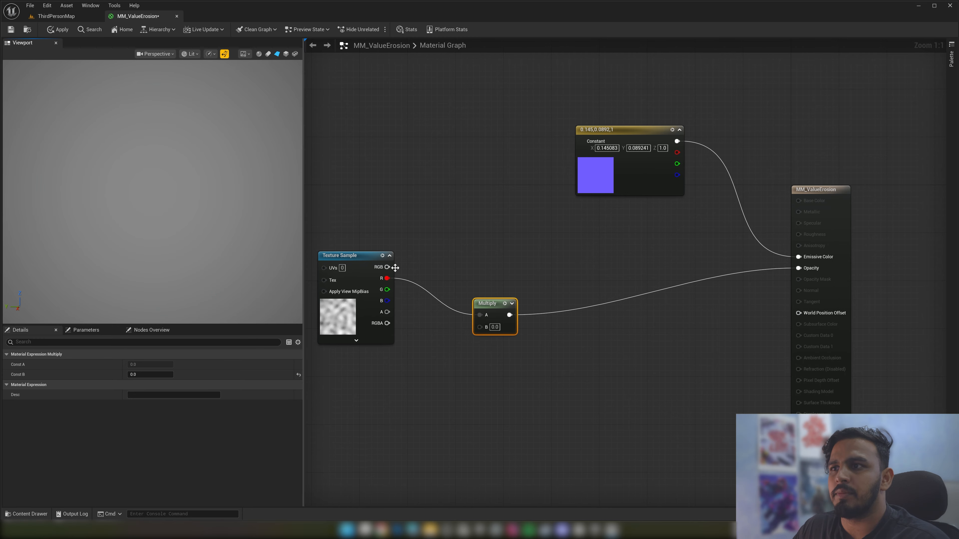
Reconnect the Texture Sample's R output directly to Opacity and delete the Multiply node
{"action": "left_click_drag", "start_coordinate": [386, 279], "coordinate": [798, 268]}
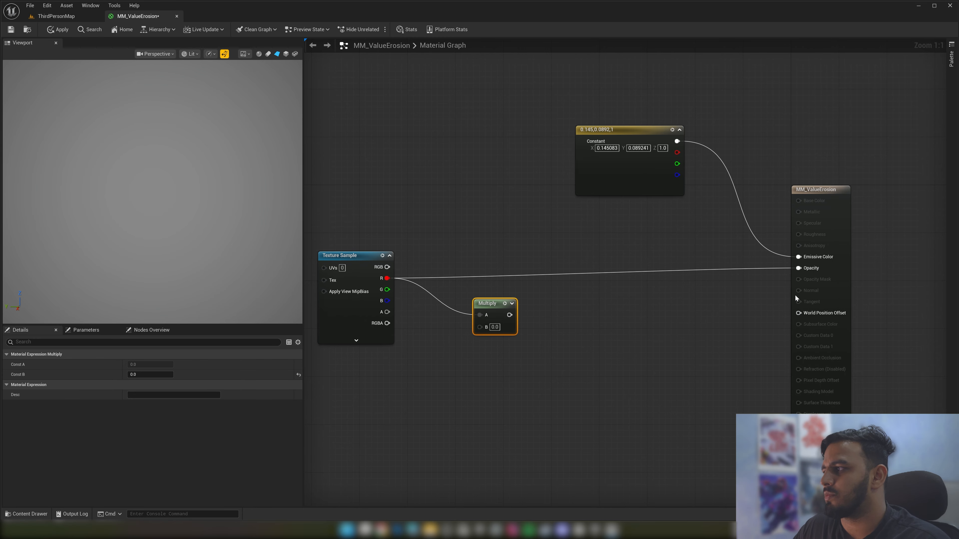
{"action": "left_click_drag", "start_coordinate": [174, 193], "coordinate": [234, 195]}
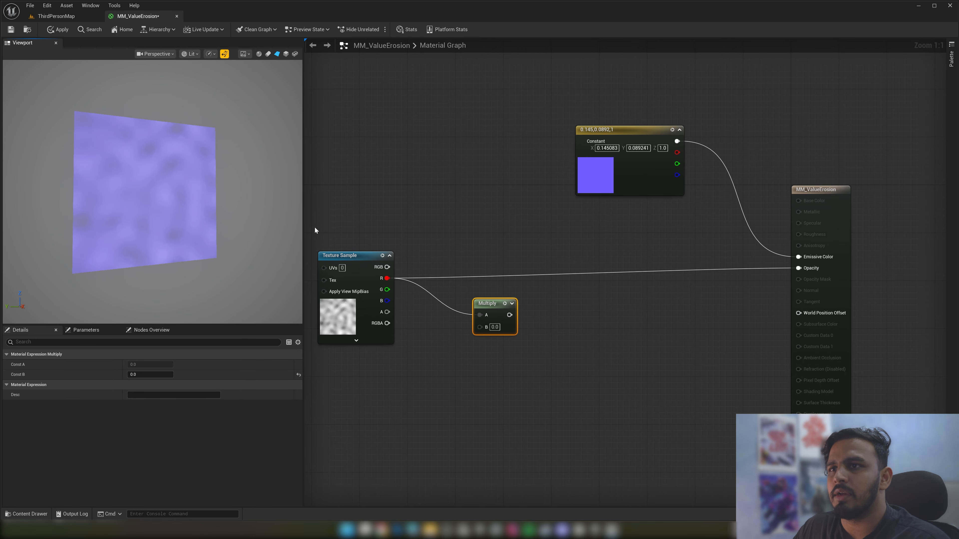
{"action": "right_click_drag", "start_coordinate": [455, 362], "coordinate": [490, 328]}
{"action": "left_click_drag", "start_coordinate": [493, 334], "coordinate": [554, 256]}
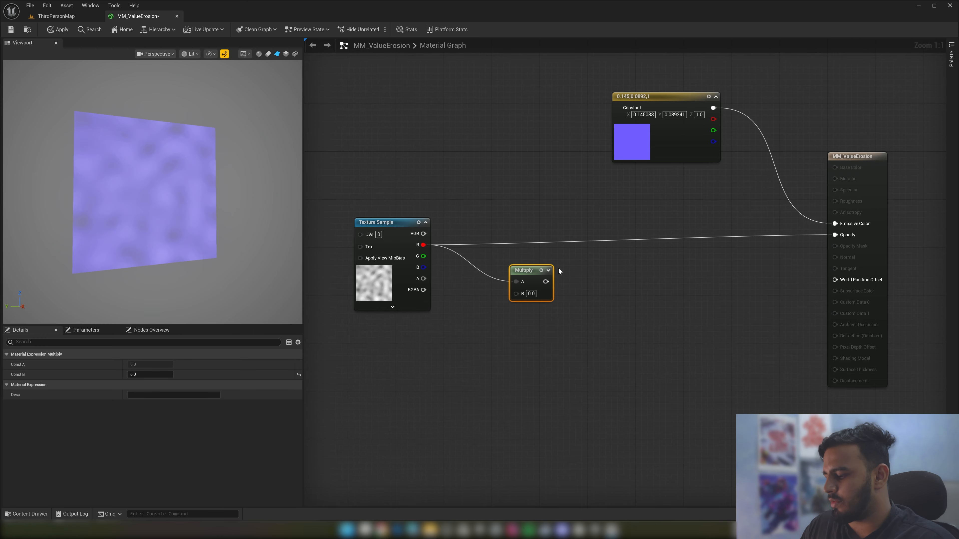
{"action": "key", "text": "Delete"}
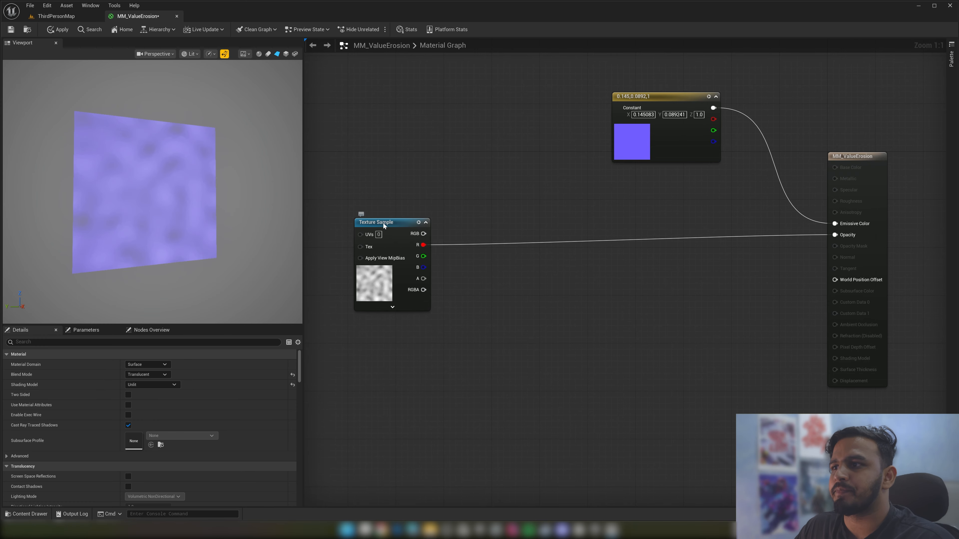
Add a Subtract node fed by the Texture Sample's R output through input A, keeping R connected to Opacity
{"action": "left_click_drag", "start_coordinate": [383, 224], "coordinate": [377, 212]}
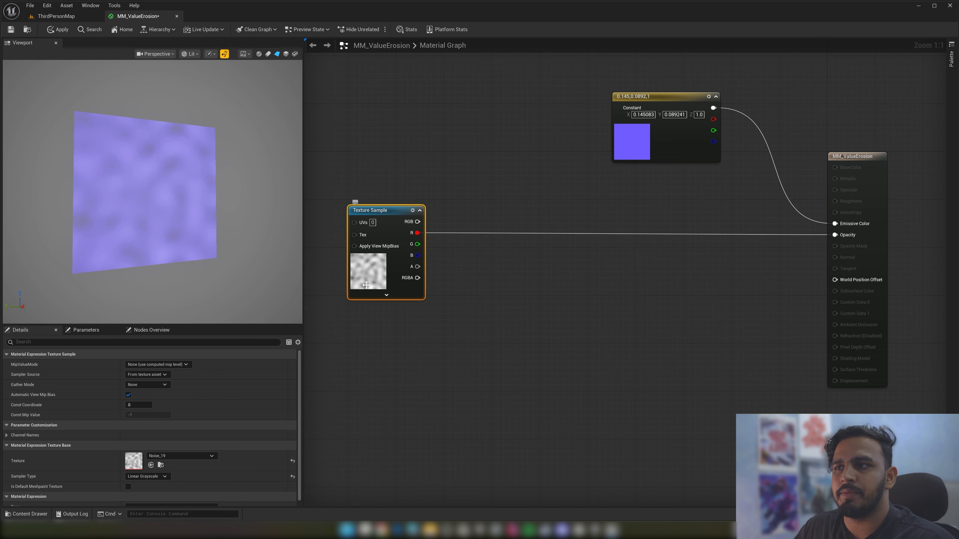
{"action": "left_click_drag", "start_coordinate": [418, 232], "coordinate": [482, 298]}
{"action": "type", "text": "subtract"}
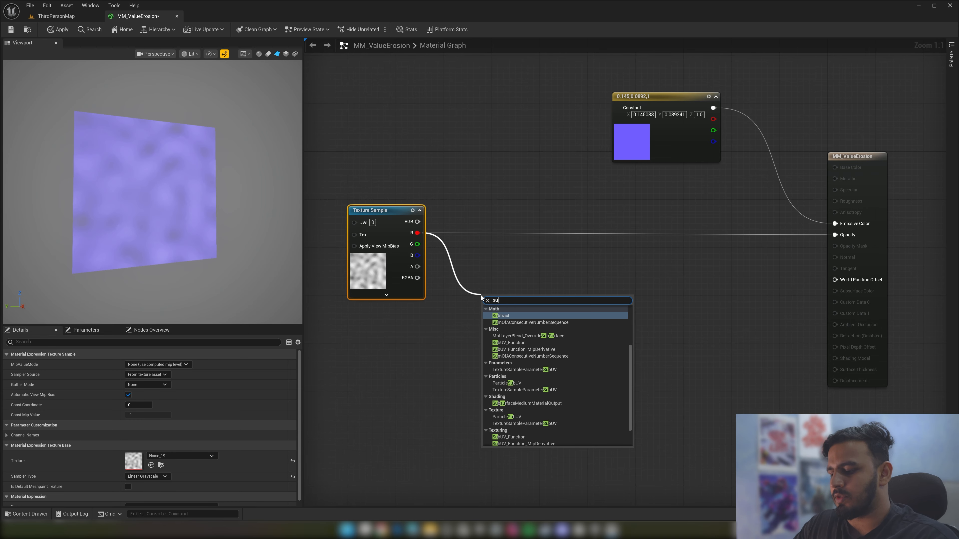
{"action": "key", "text": "Return"}
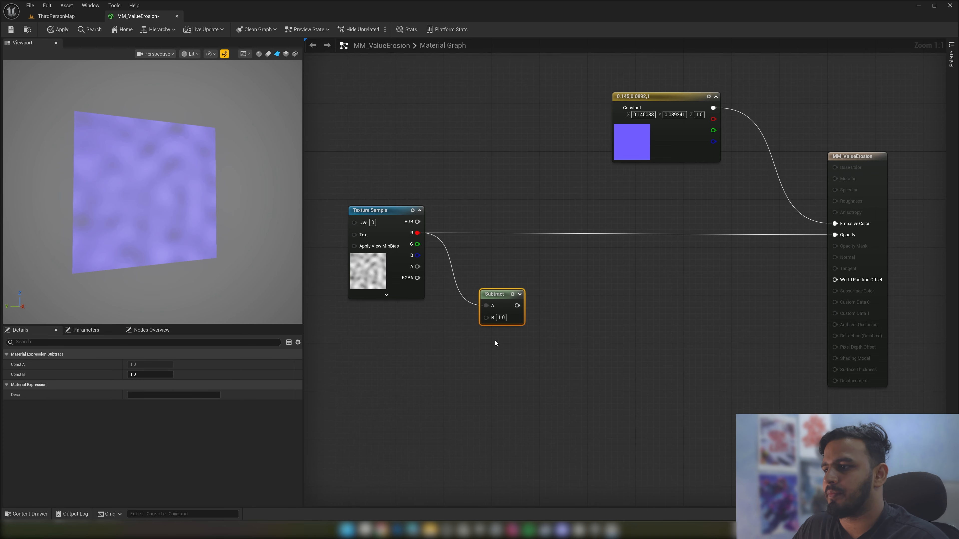
{"action": "right_click_drag", "start_coordinate": [496, 342], "coordinate": [551, 304]}
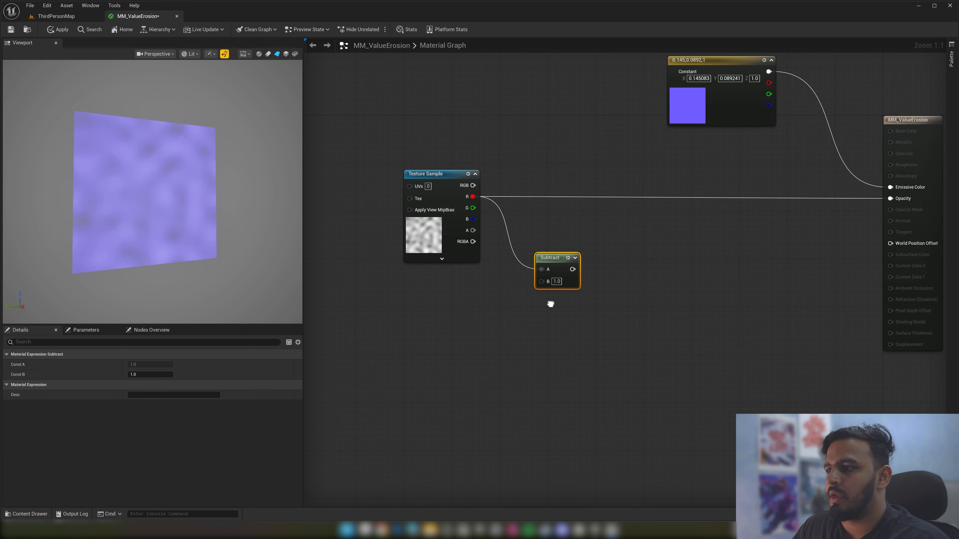
{"action": "right_click", "coordinate": [541, 283]}
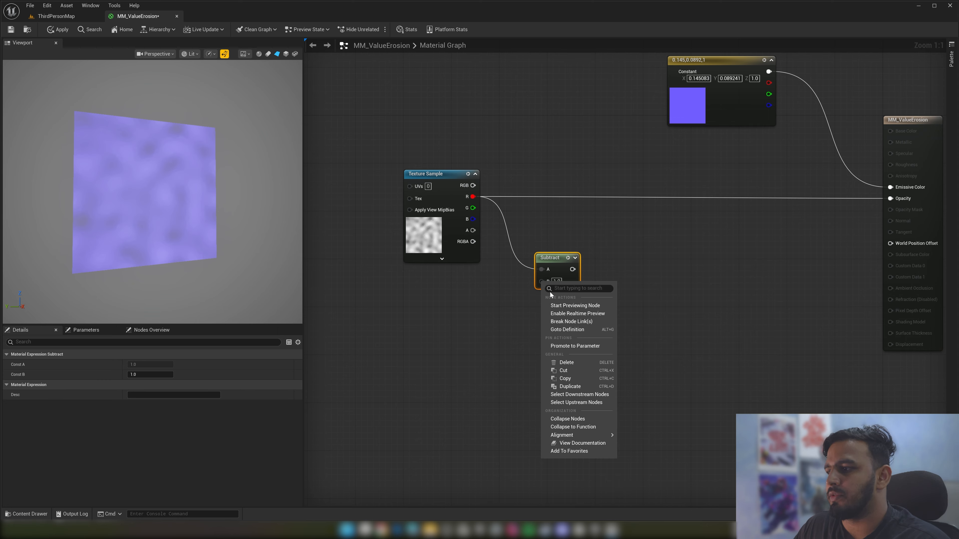
{"action": "left_click", "coordinate": [527, 294]}
{"action": "left_click", "coordinate": [526, 293]}
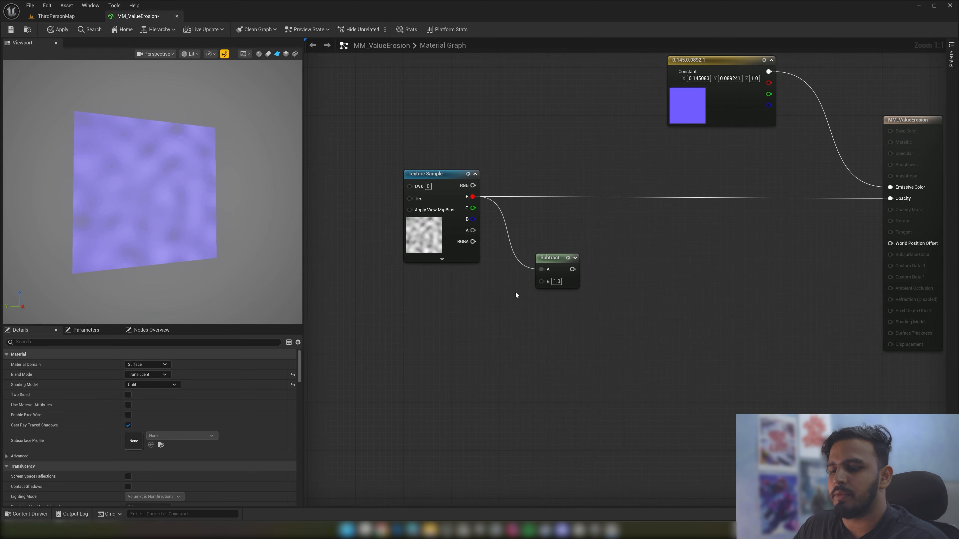
Add a Constant node below the Texture Sample and Subtract nodes and convert it to a parameter
{"action": "left_click", "coordinate": [451, 323]}
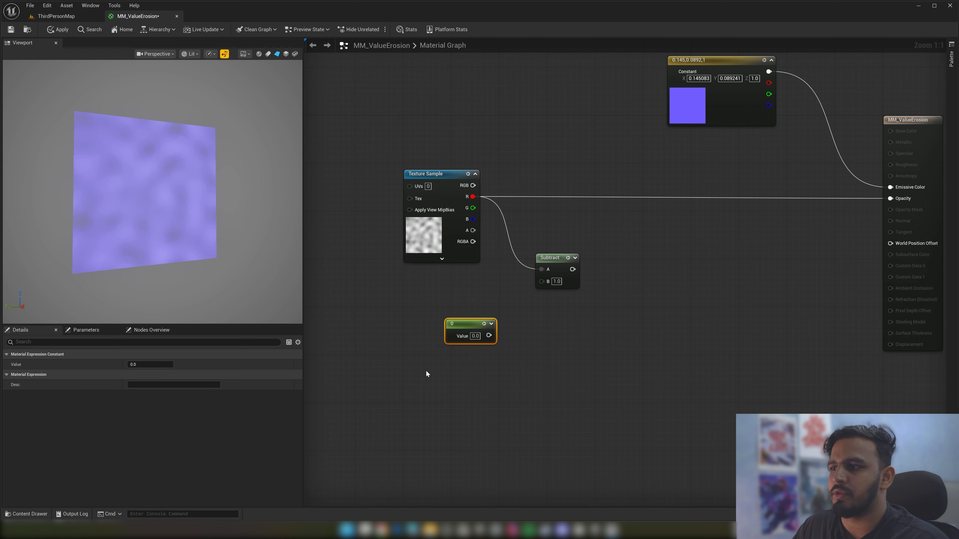
{"action": "left_click_drag", "start_coordinate": [426, 371], "coordinate": [531, 307]}
{"action": "right_click", "coordinate": [474, 326]}
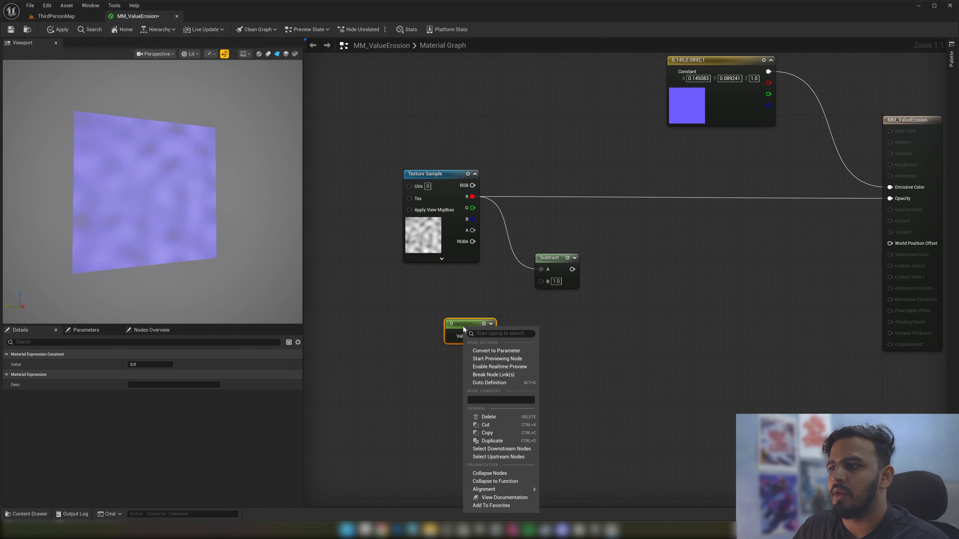
{"action": "left_click", "coordinate": [396, 322]}
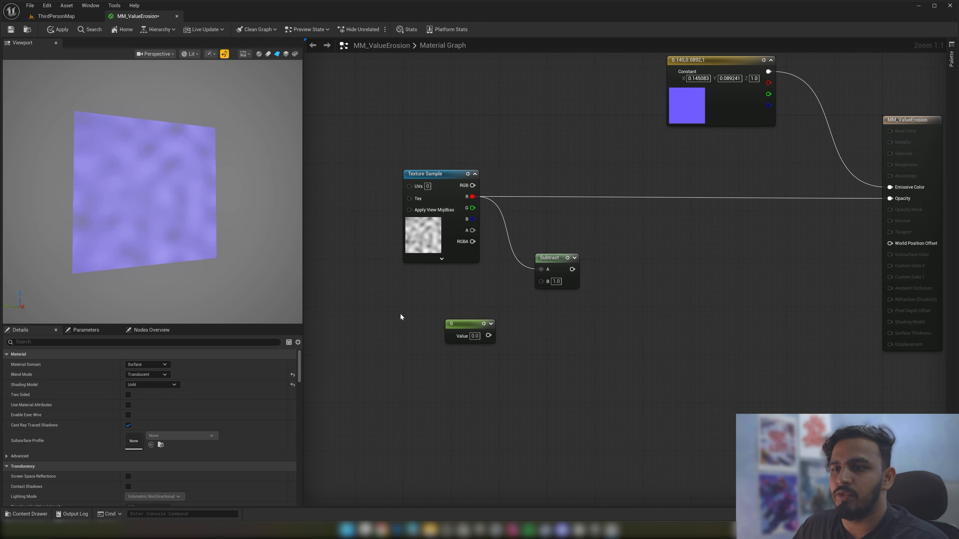
{"action": "left_click_drag", "start_coordinate": [413, 311], "coordinate": [540, 364]}
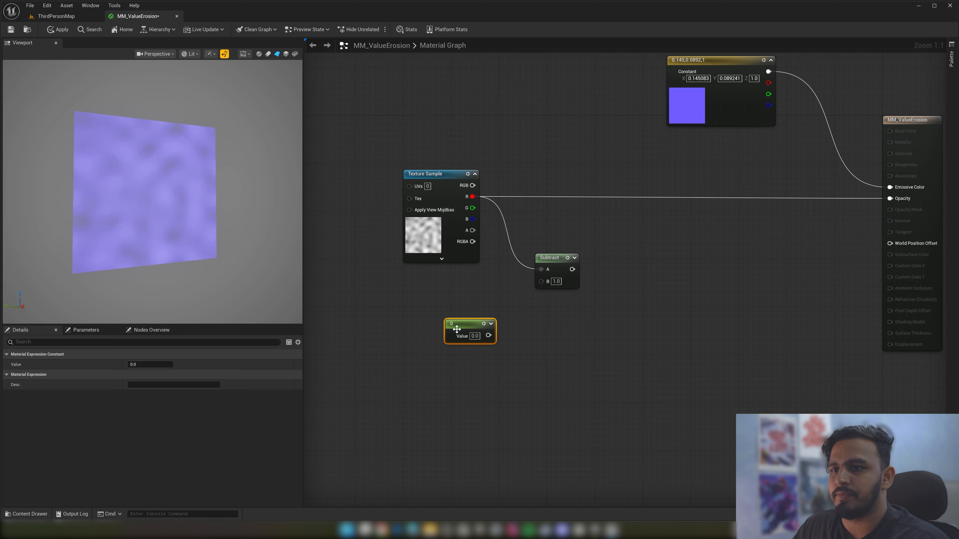
{"action": "right_click", "coordinate": [463, 326]}
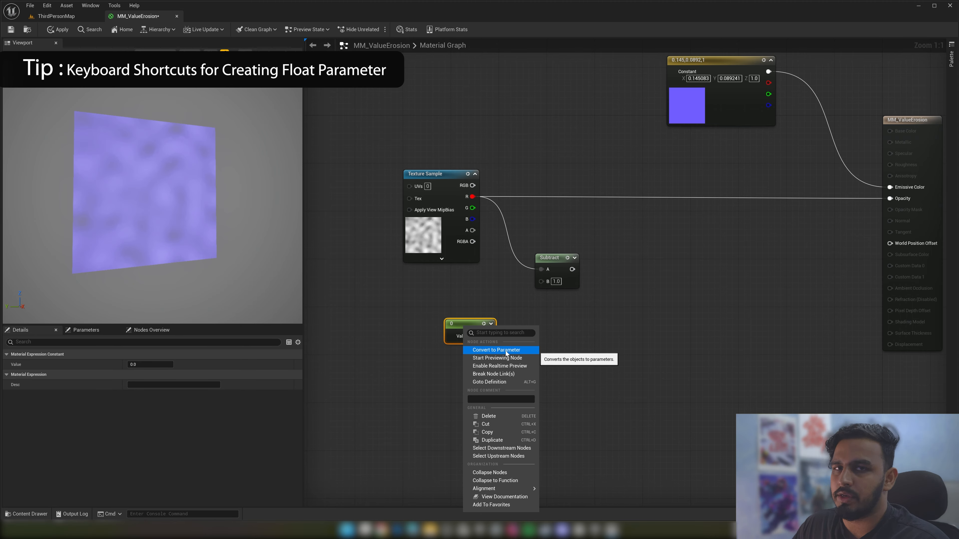
{"action": "left_click", "coordinate": [506, 351]}
{"action": "left_click_drag", "start_coordinate": [399, 299], "coordinate": [520, 364]}
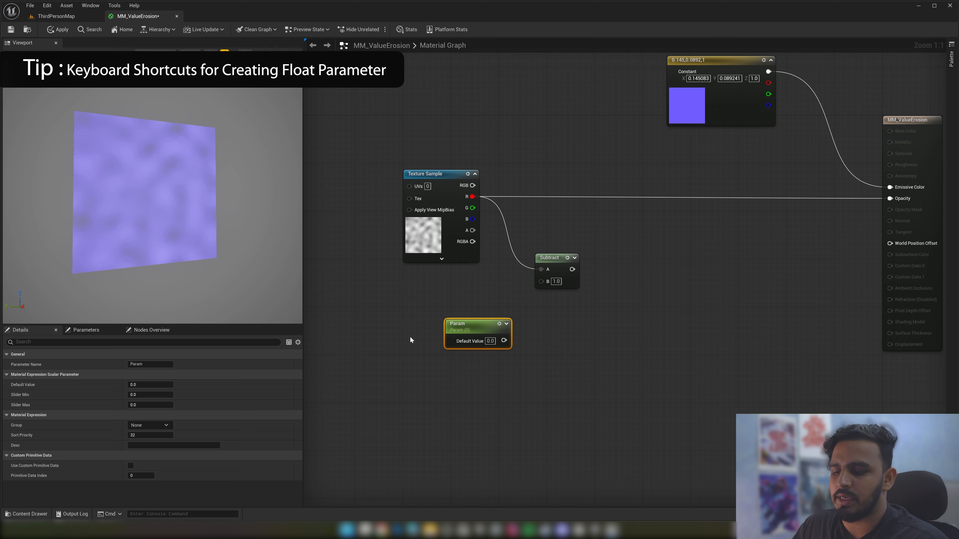
Add a second scalar parameter node beside the converted one and delete both parameter nodes
{"action": "left_click", "coordinate": [384, 319]}
{"action": "type", "text": "ssssssssssssssssss"}
{"action": "left_click", "coordinate": [396, 362]}
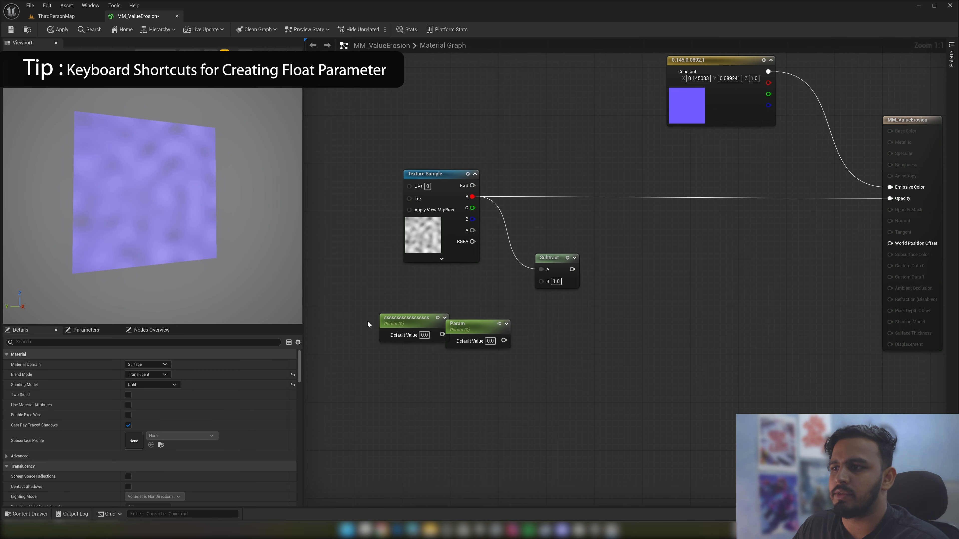
{"action": "left_click_drag", "start_coordinate": [413, 348], "coordinate": [414, 349]}
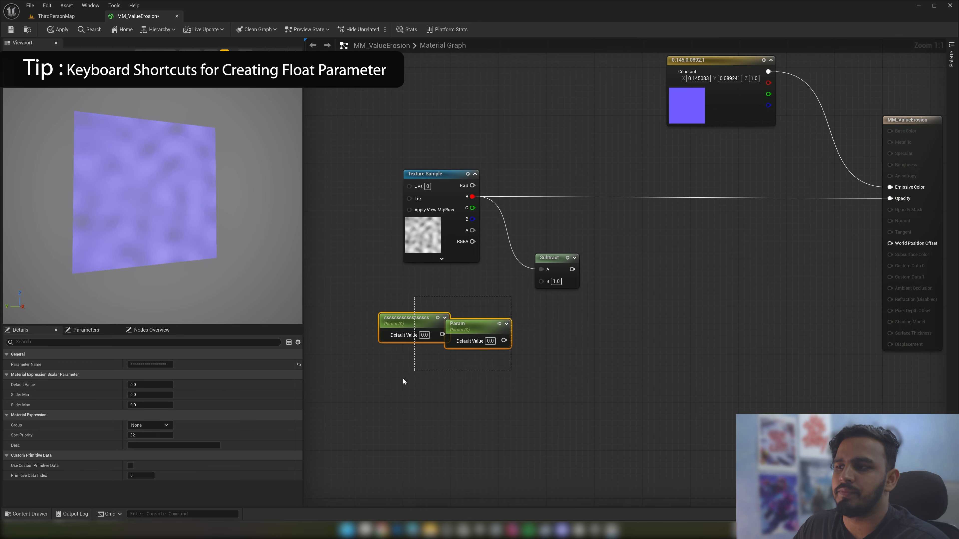
{"action": "key", "text": "Delete"}
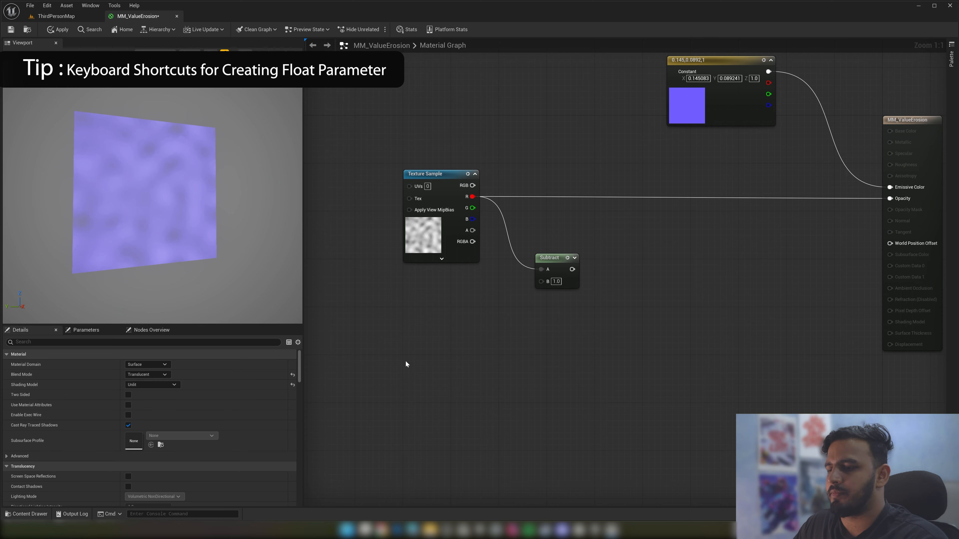
Add a Constant node with a scalar parameter node beneath it, and remove both from the graph
{"action": "left_click", "coordinate": [410, 320]}
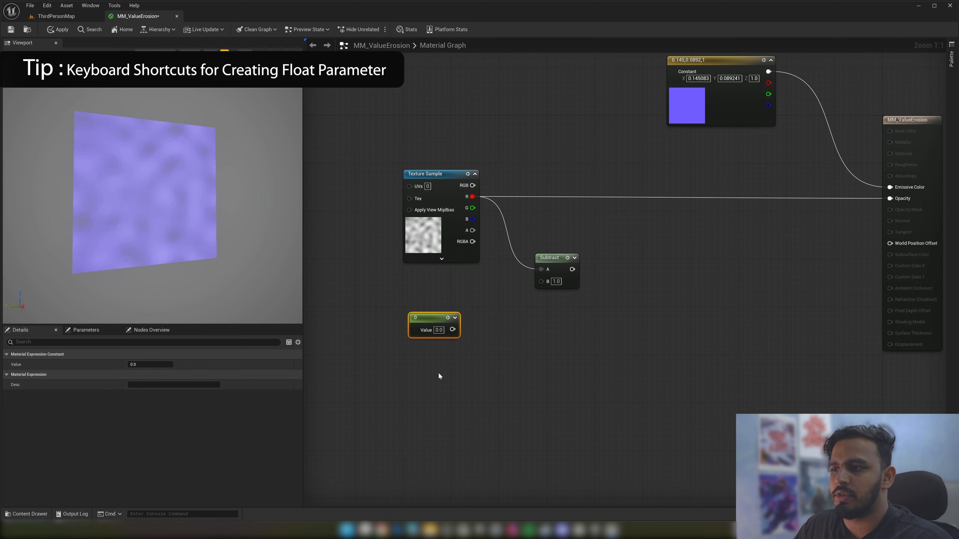
{"action": "left_click", "coordinate": [412, 364]}
{"action": "type", "text": "sssssssssssssss"}
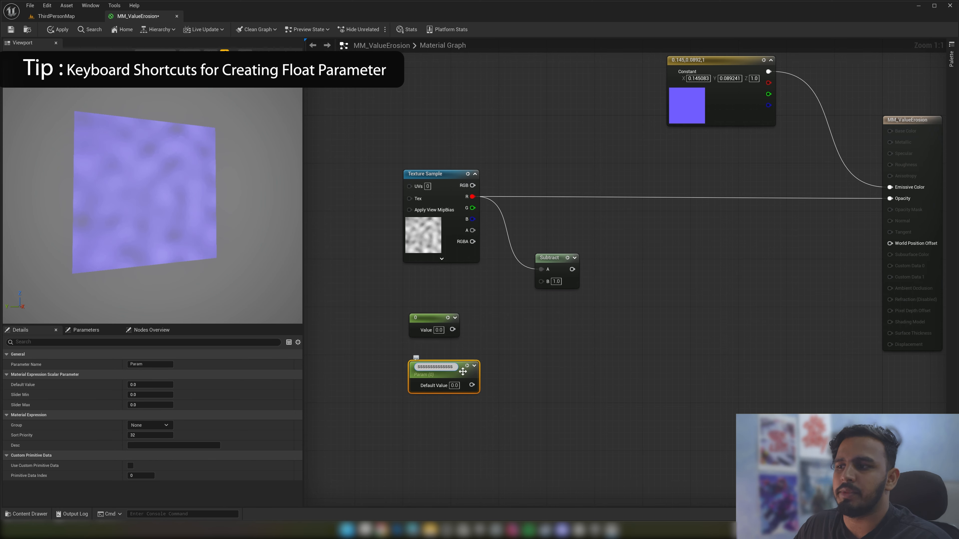
{"action": "key", "text": "BackSpace"}
{"action": "key", "text": "BackSpace"}
{"action": "key", "text": "BackSpace"}
{"action": "key", "text": "BackSpace"}
{"action": "key", "text": "BackSpace"}
{"action": "key", "text": "BackSpace"}
{"action": "key", "text": "BackSpace"}
{"action": "key", "text": "BackSpace"}
{"action": "key", "text": "BackSpace"}
{"action": "key", "text": "BackSpace"}
{"action": "key", "text": "BackSpace"}
{"action": "key", "text": "BackSpace"}
{"action": "key", "text": "BackSpace"}
{"action": "key", "text": "BackSpace"}
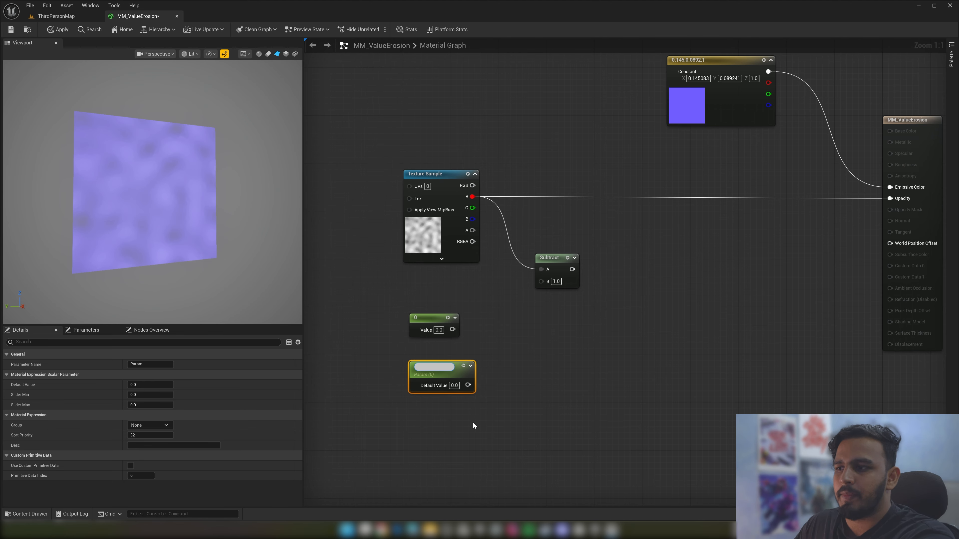
{"action": "left_click_drag", "start_coordinate": [472, 422], "coordinate": [402, 303]}
{"action": "key", "text": "Delete"}
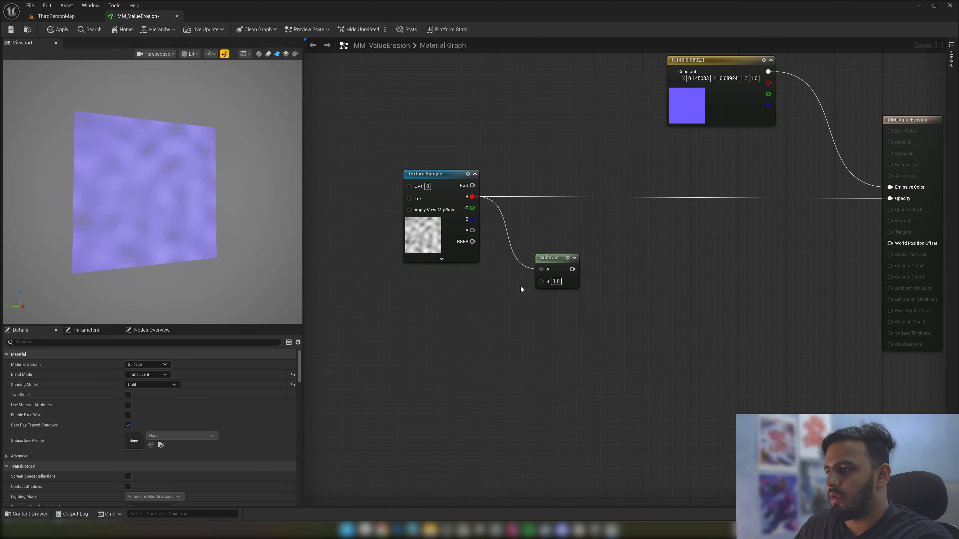
Promote the Subtract node's B input to a parameter and place the parameter node just below the Texture Sample
{"action": "right_click", "coordinate": [542, 282]}
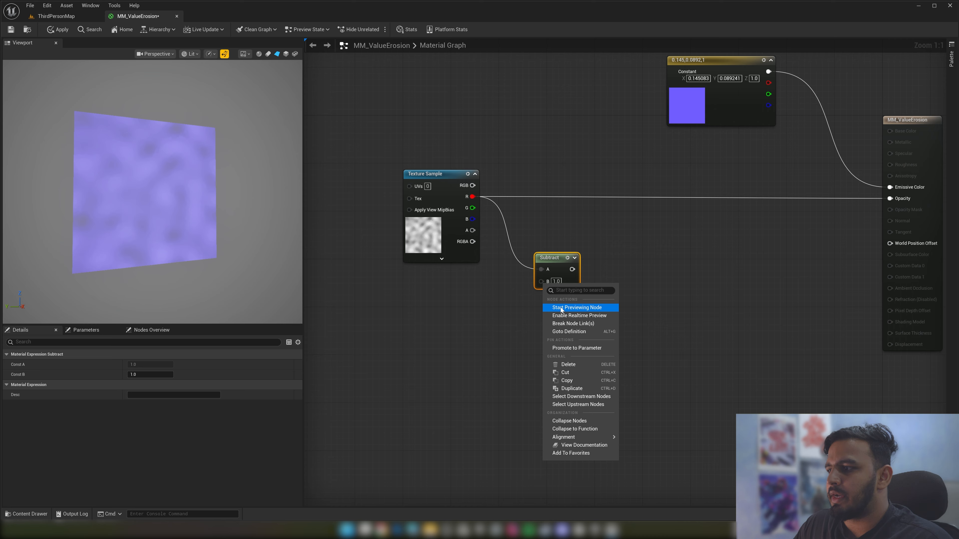
{"action": "left_click", "coordinate": [574, 348]}
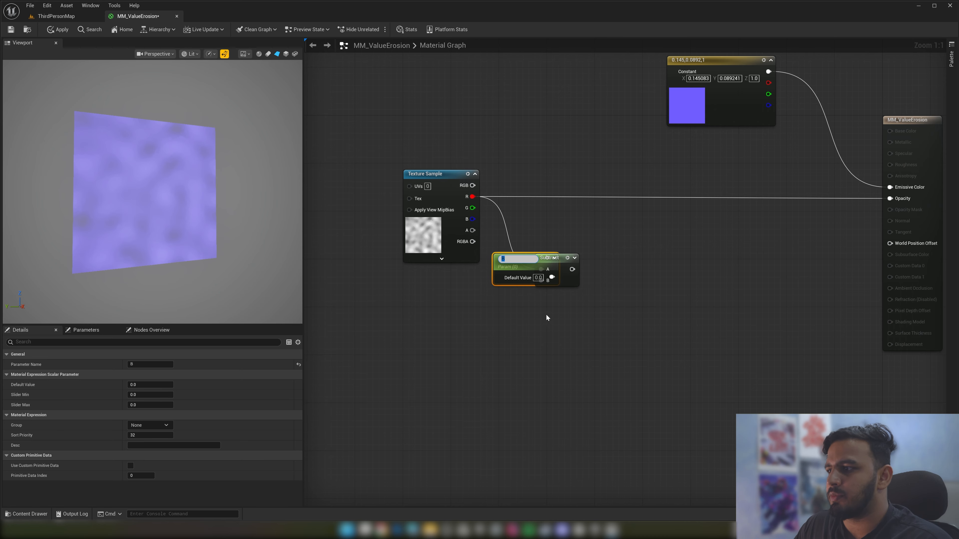
{"action": "left_click_drag", "start_coordinate": [514, 271], "coordinate": [436, 295]}
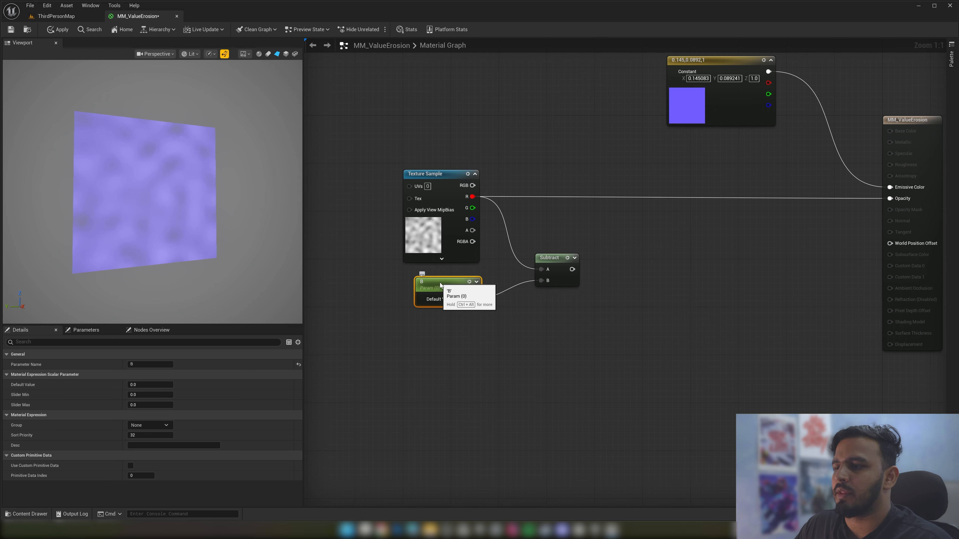
Rename the parameter feeding the Subtract node as Erosion Value and set its default value to 0.5
{"action": "right_click", "coordinate": [441, 284]}
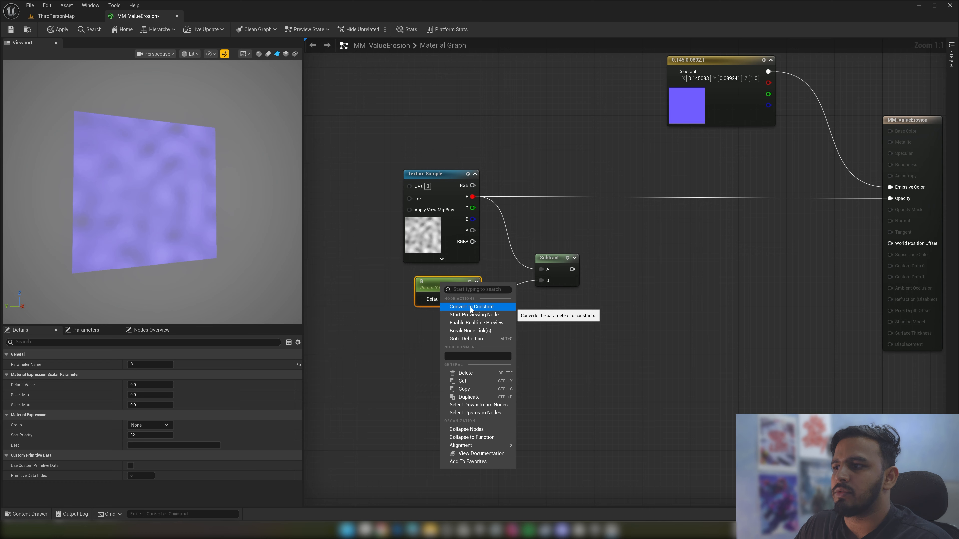
{"action": "left_click", "coordinate": [412, 332]}
{"action": "left_click", "coordinate": [432, 294]}
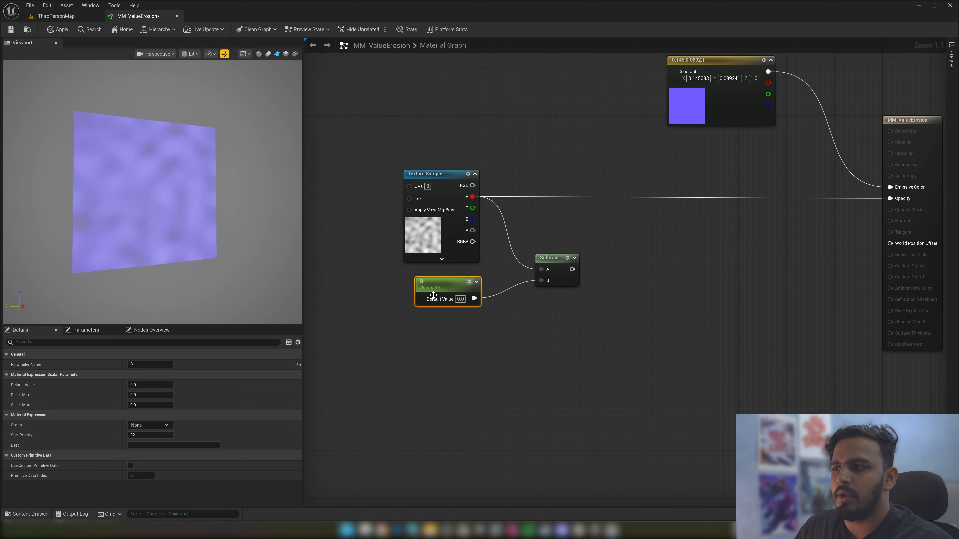
{"action": "left_click", "coordinate": [144, 364]}
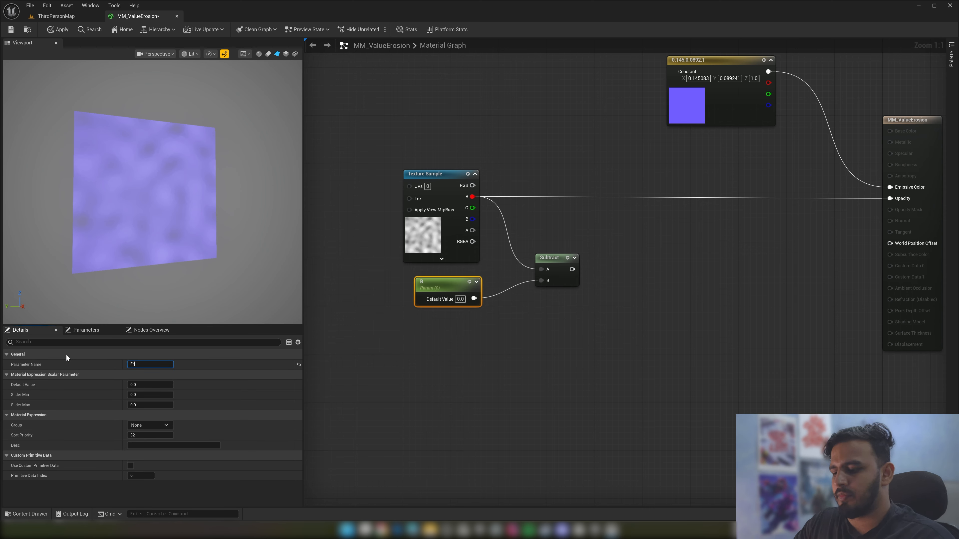
{"action": "type", "text": "Erosion V"}
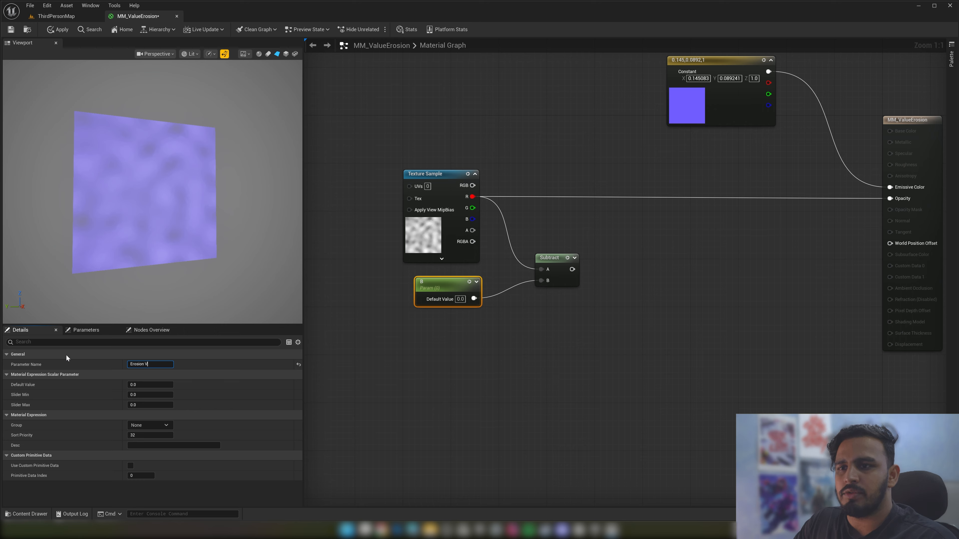
{"action": "type", "text": "alue"}
{"action": "key", "text": "Return"}
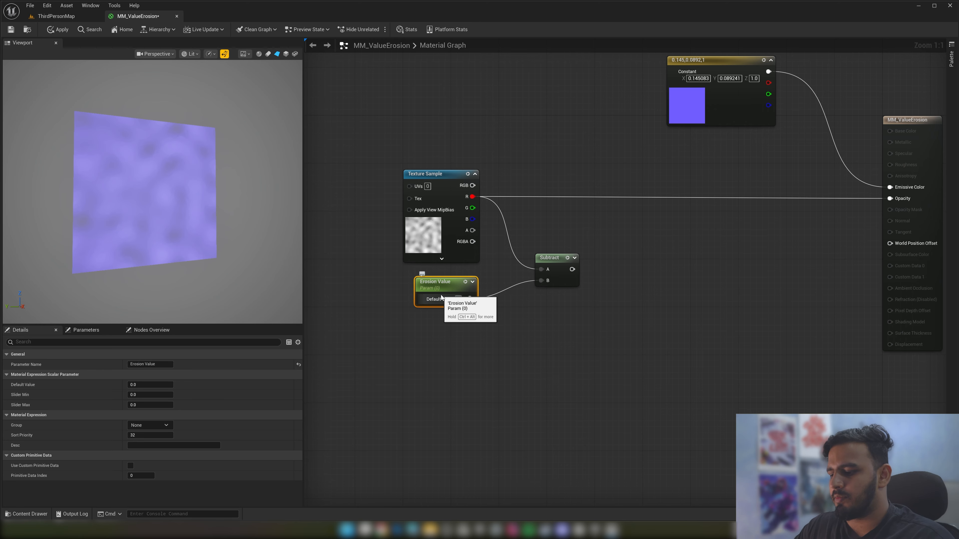
{"action": "type", "text": "0.5"}
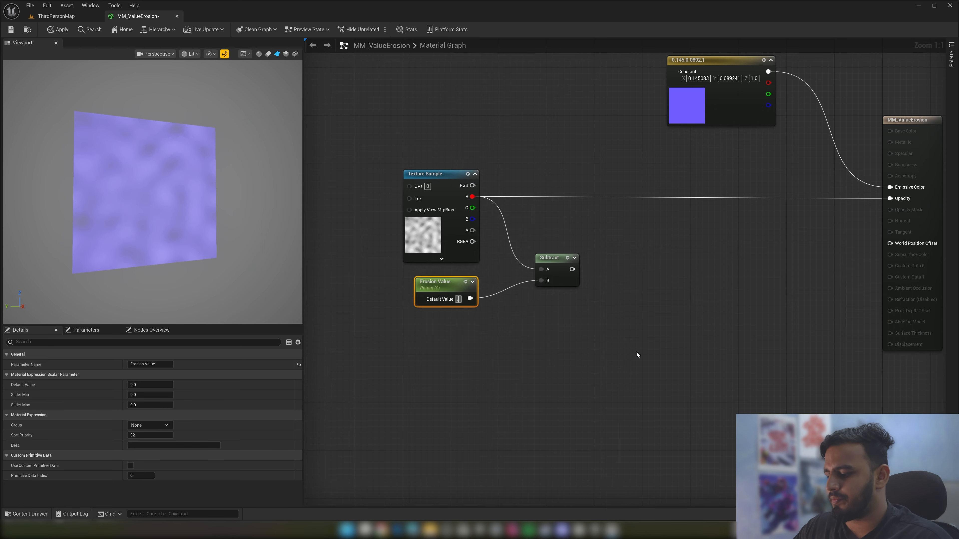
{"action": "key", "text": "Return"}
Connect the Subtract node's output to the material's Opacity input in place of the direct texture link, and inspect the preview
{"action": "right_click_drag", "start_coordinate": [590, 265], "coordinate": [525, 283]}
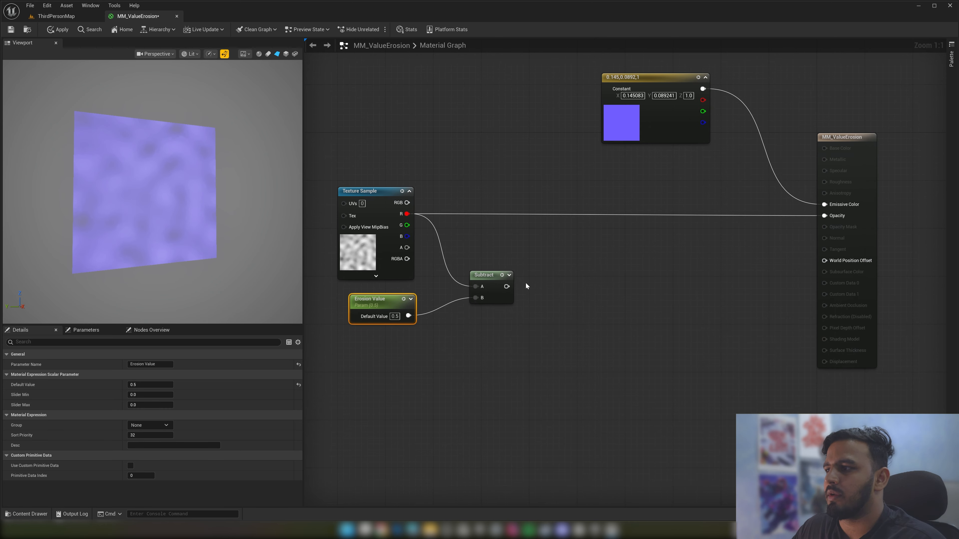
{"action": "left_click_drag", "start_coordinate": [507, 287], "coordinate": [830, 218]}
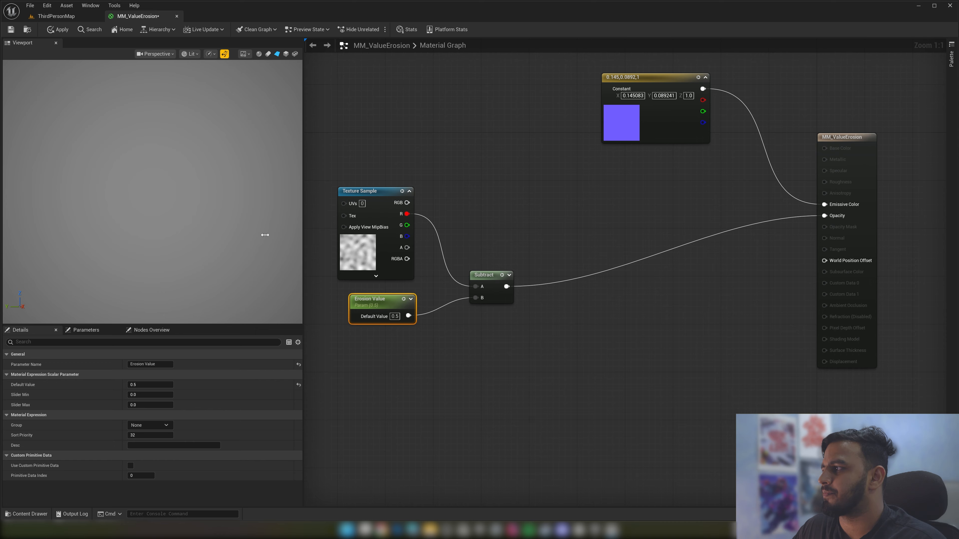
{"action": "left_click_drag", "start_coordinate": [166, 196], "coordinate": [168, 197]}
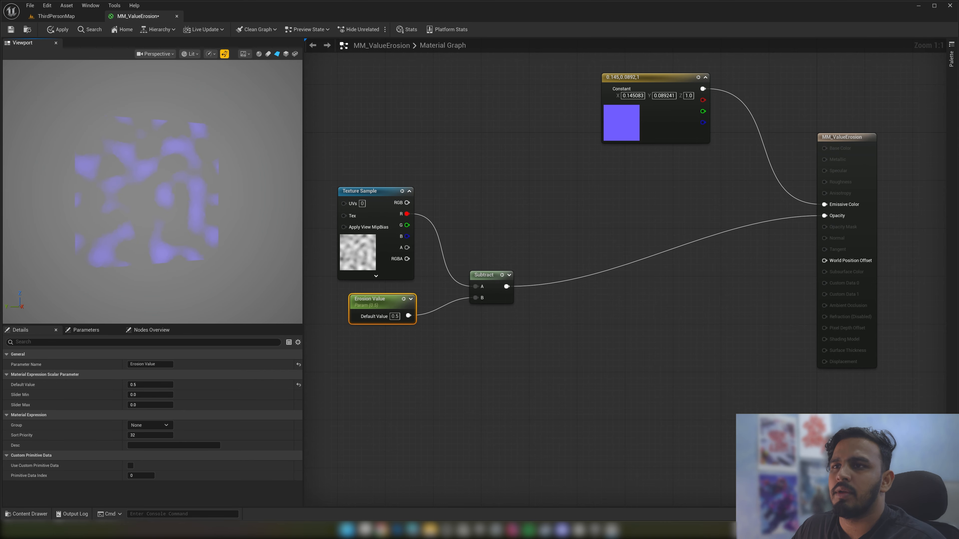
{"action": "right_click_drag", "start_coordinate": [168, 197], "coordinate": [189, 201]}
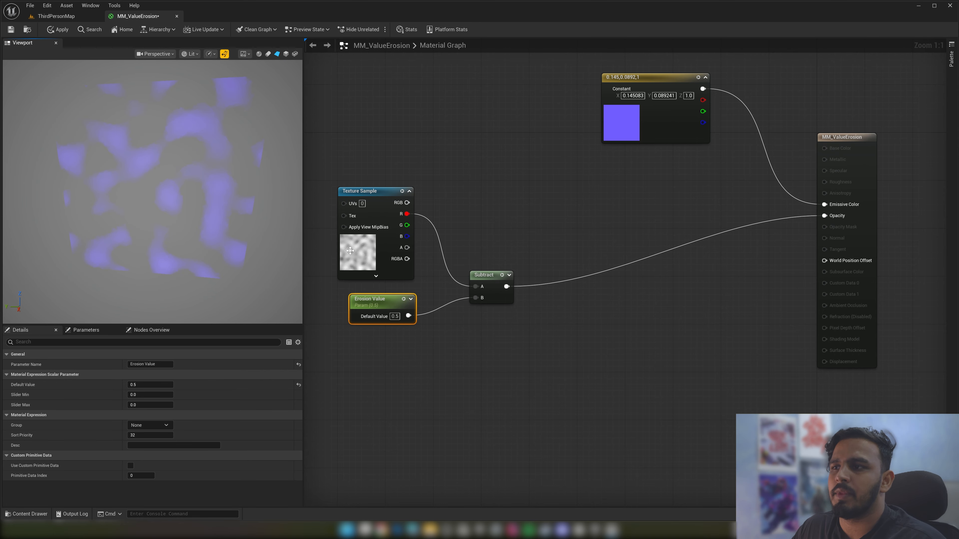
Replace the Texture Sample's texture with Noise_20 to try a different erosion pattern
{"action": "right_click_drag", "start_coordinate": [326, 284], "coordinate": [404, 270]}
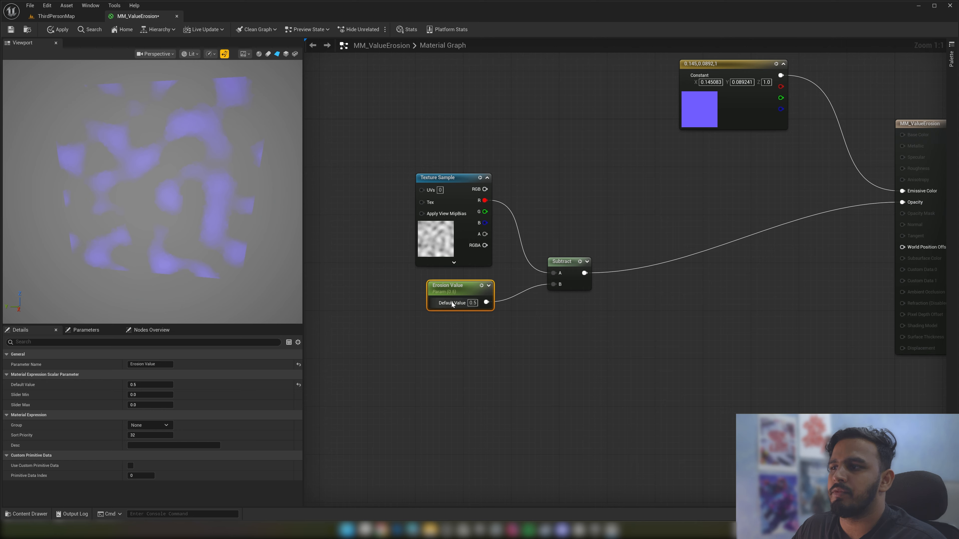
{"action": "left_click", "coordinate": [437, 237]}
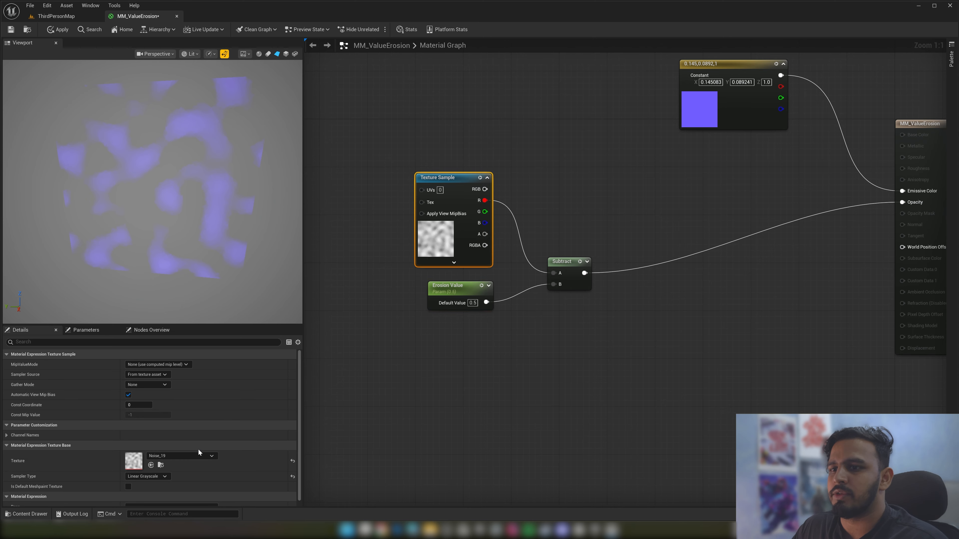
{"action": "left_click", "coordinate": [193, 454]}
{"action": "left_click", "coordinate": [200, 395]}
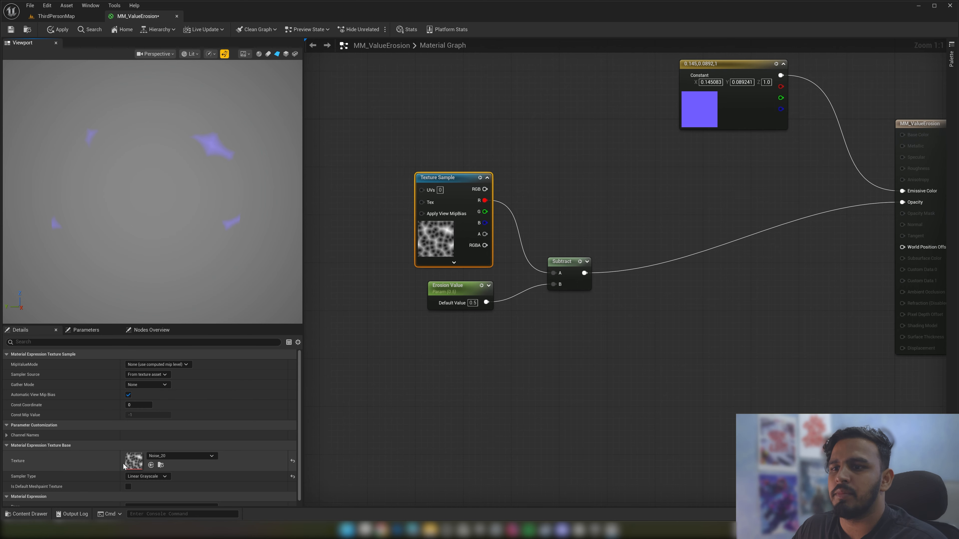
Open the Noise_20 texture asset, examine its pattern up close and close it
{"action": "double_click", "coordinate": [163, 454]}
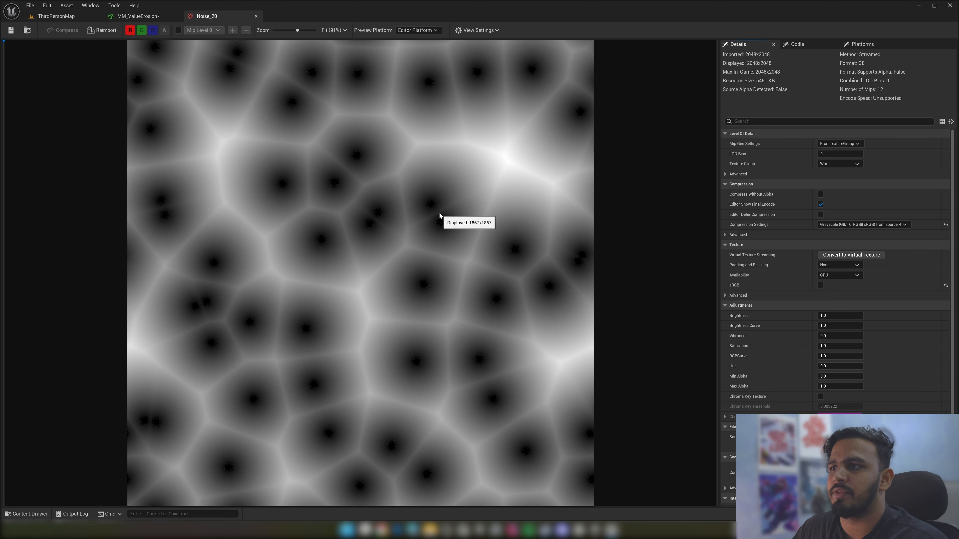
{"action": "scroll", "coordinate": [446, 224], "scroll_direction": "up", "scroll_amount": 4}
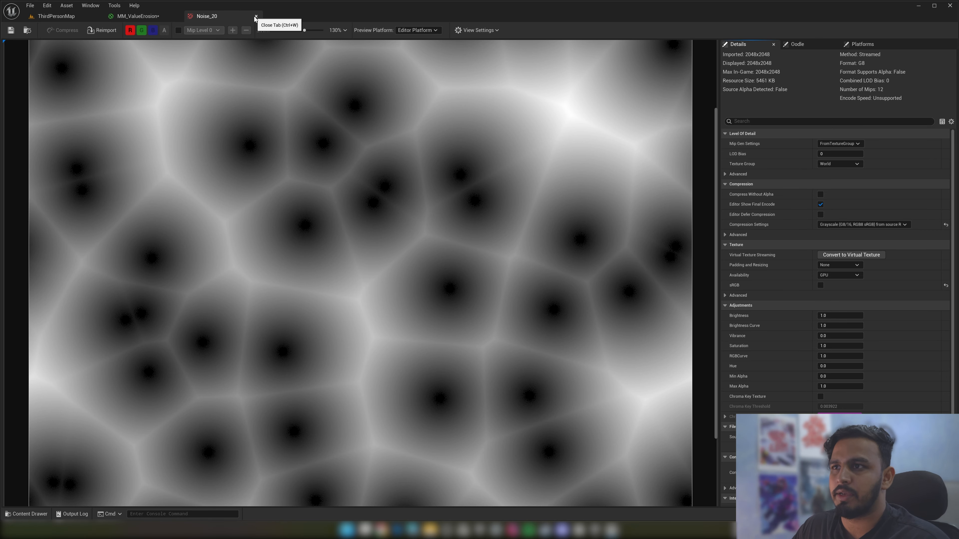
{"action": "left_click", "coordinate": [255, 17]}
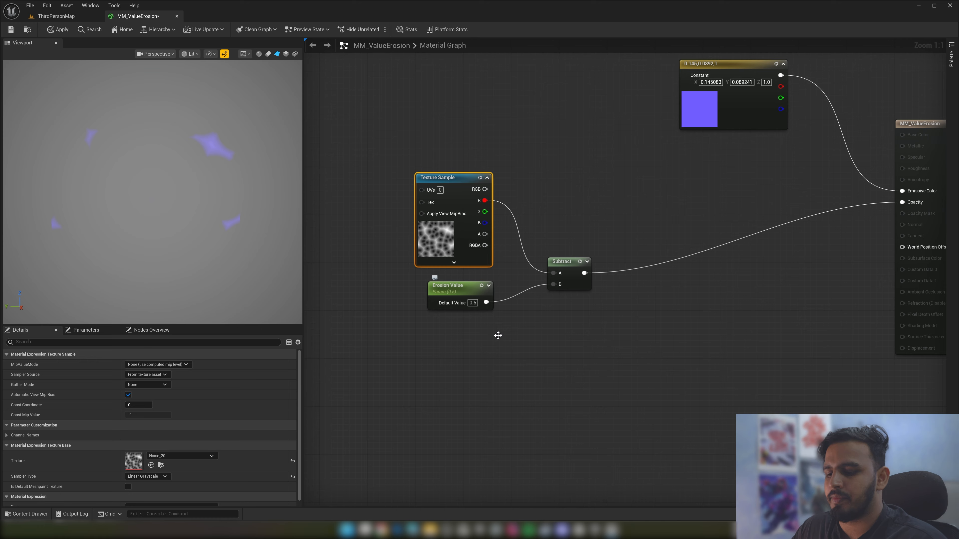
Save the material, restore the Texture Sample to Noise_19 and check the eroded preview plane
{"action": "key", "text": "ctrl+s"}
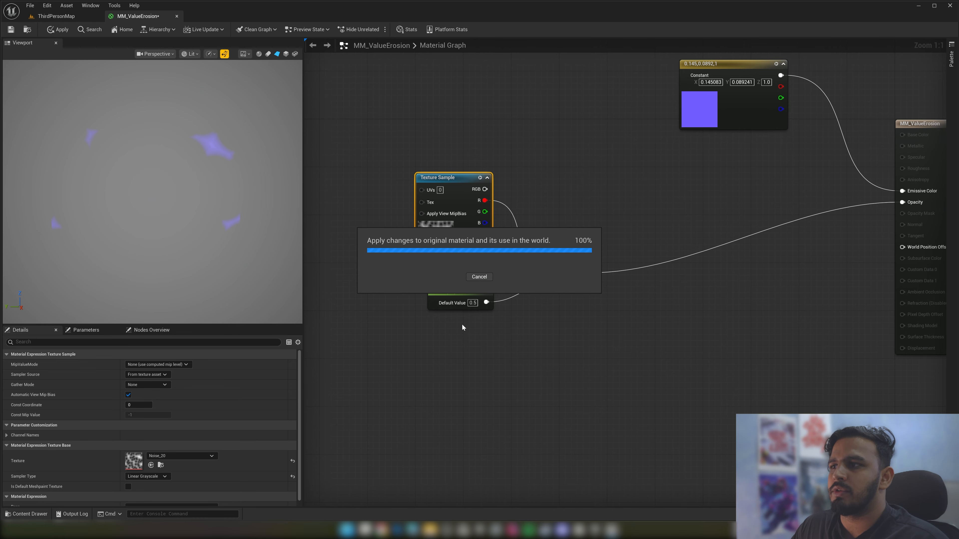
{"action": "left_click", "coordinate": [462, 324]}
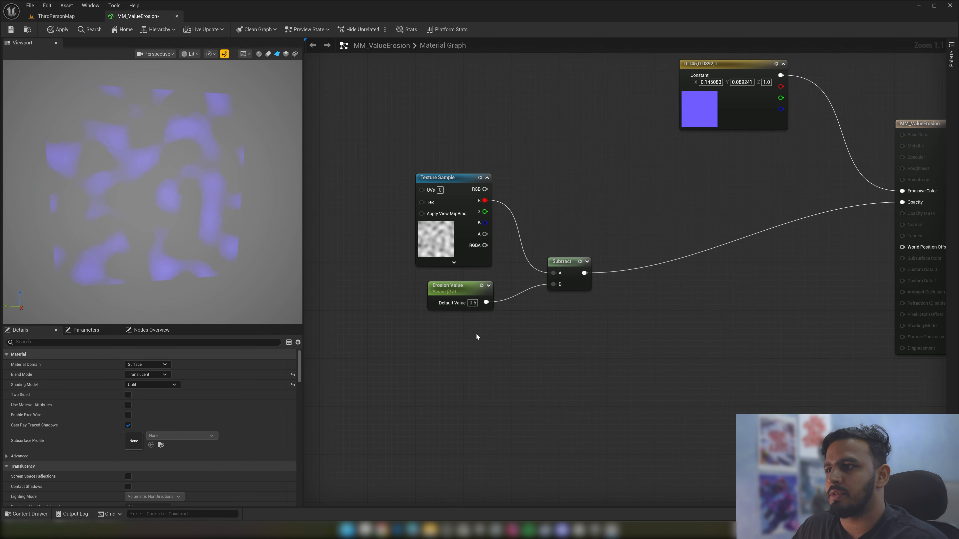
{"action": "right_click_drag", "start_coordinate": [476, 335], "coordinate": [463, 332]}
{"action": "left_click_drag", "start_coordinate": [183, 202], "coordinate": [166, 202]}
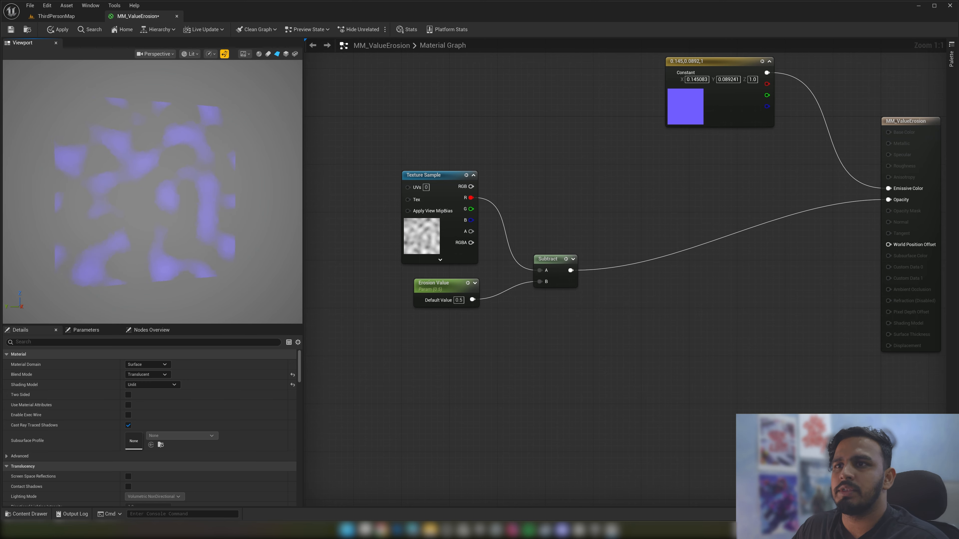
Raise the Erosion Value in the material's parameter list to about 0.95 and set it to 1
{"action": "left_click", "coordinate": [446, 301]}
{"action": "left_click", "coordinate": [150, 330]}
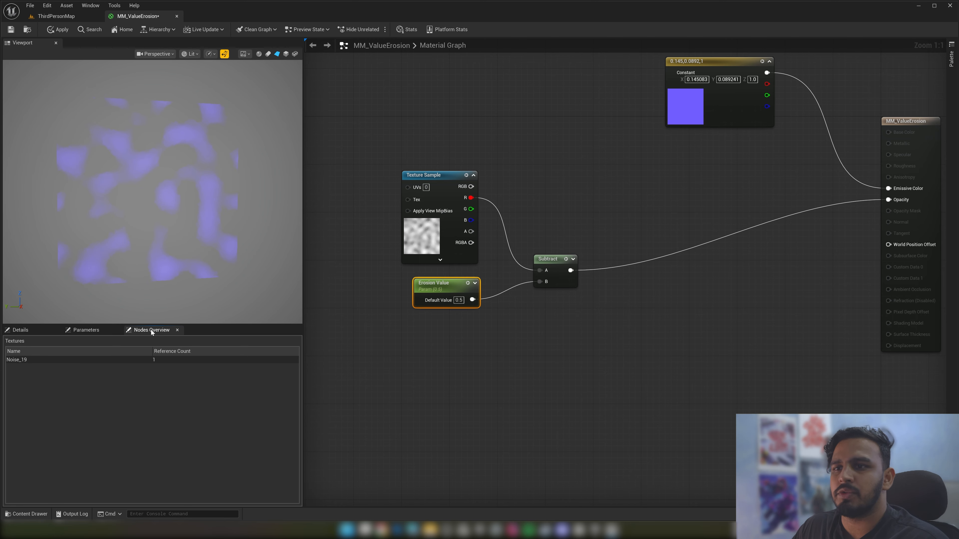
{"action": "left_click", "coordinate": [81, 330]}
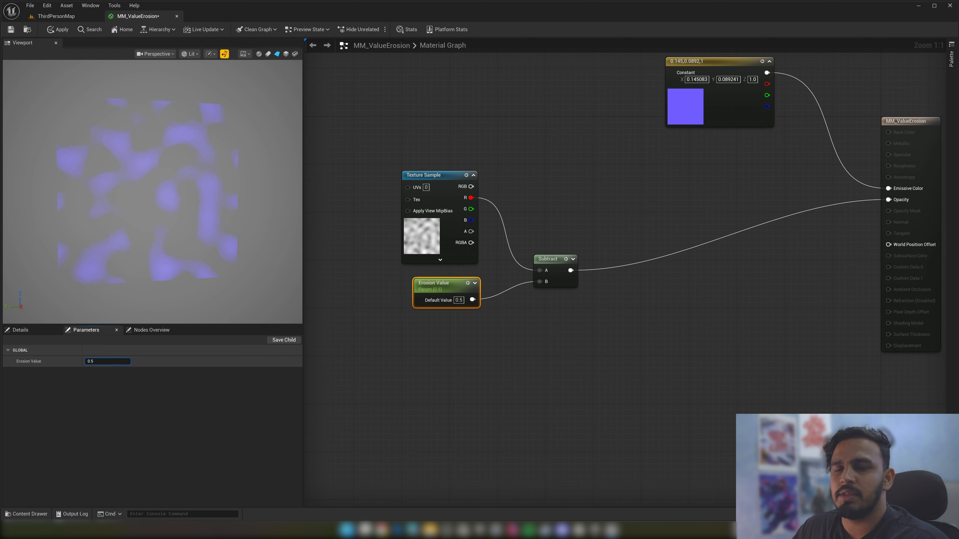
{"action": "left_click_drag", "start_coordinate": [97, 361], "coordinate": [99, 362]}
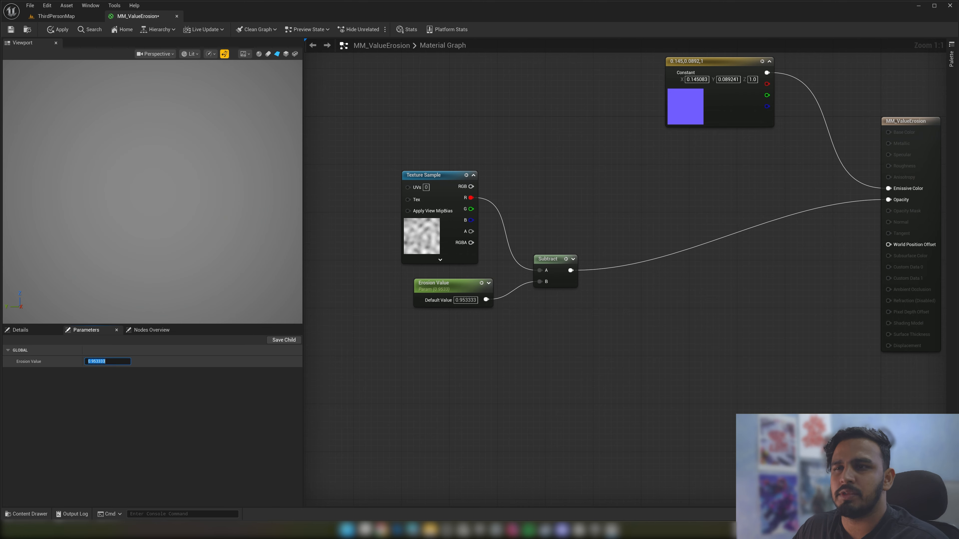
{"action": "type", "text": "1"}
{"action": "key", "text": "Return"}
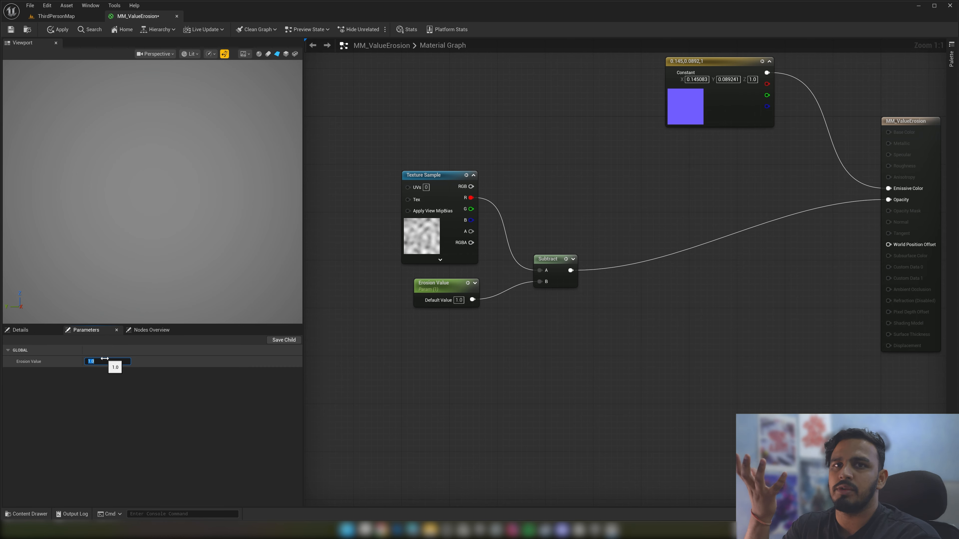
Set the Erosion Value parameter to 0 and return it to 0.5 to compare the preview
{"action": "type", "text": "0"}
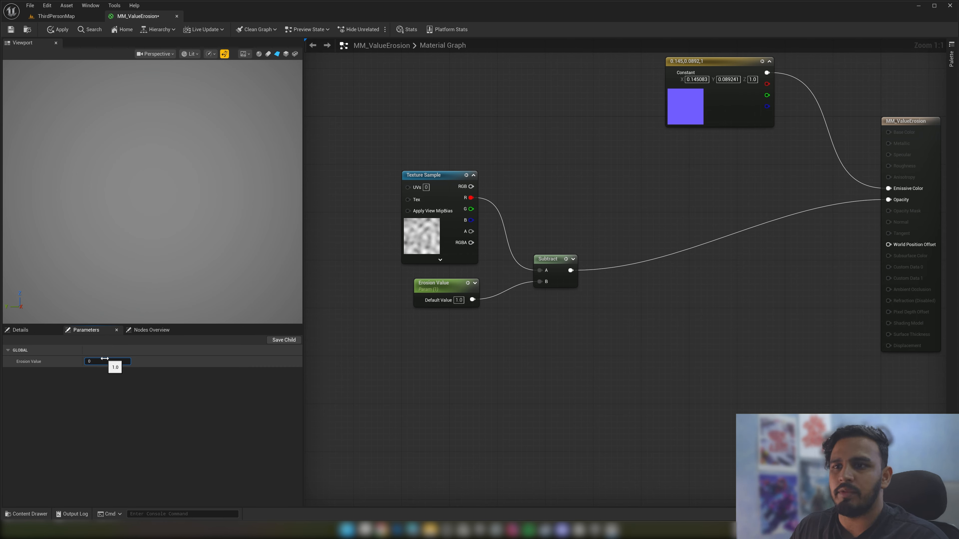
{"action": "key", "text": "Return"}
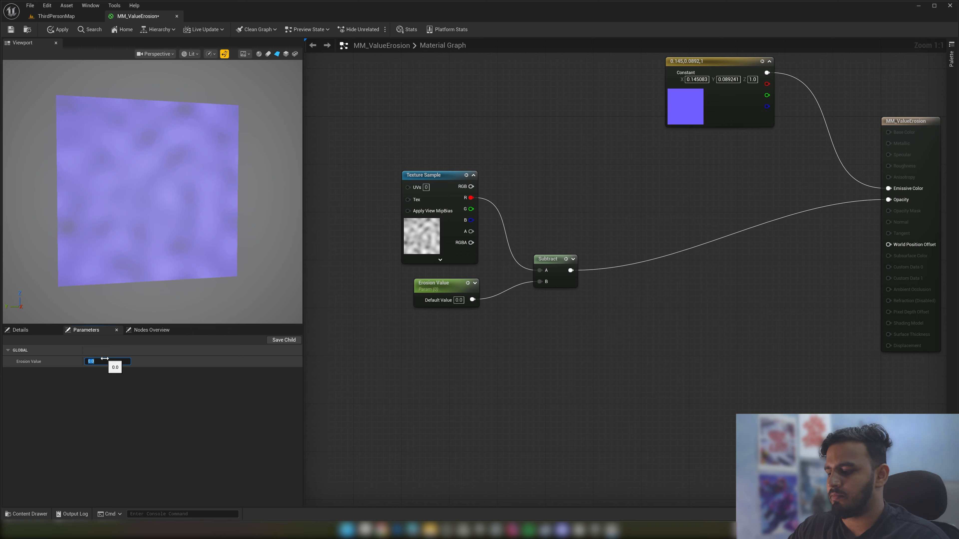
{"action": "type", "text": ".5"}
{"action": "key", "text": "Return"}
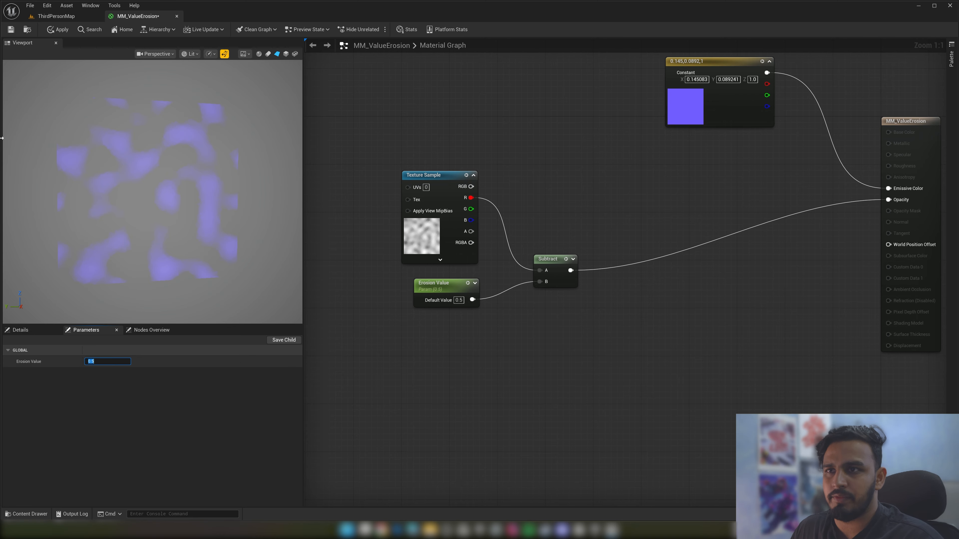
Add a DebugTimeSine node below the Erosion Value node and connect its Result to the Subtract node's B input
{"action": "right_click", "coordinate": [425, 351]}
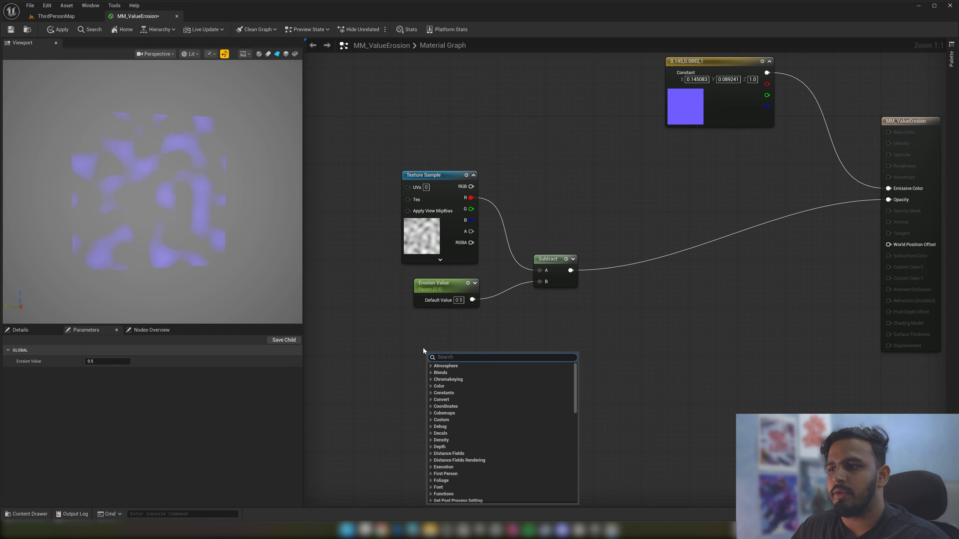
{"action": "type", "text": "debugtim"}
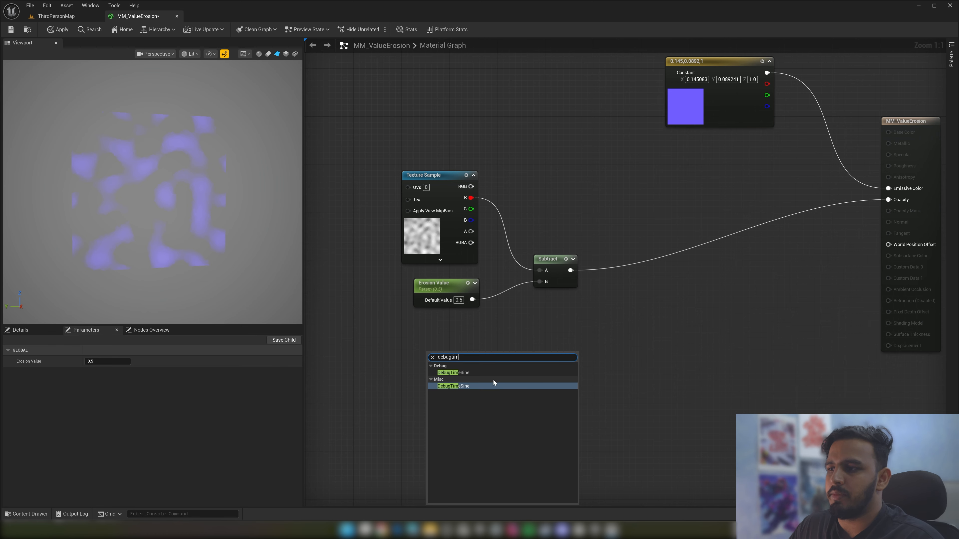
{"action": "left_click", "coordinate": [484, 385]}
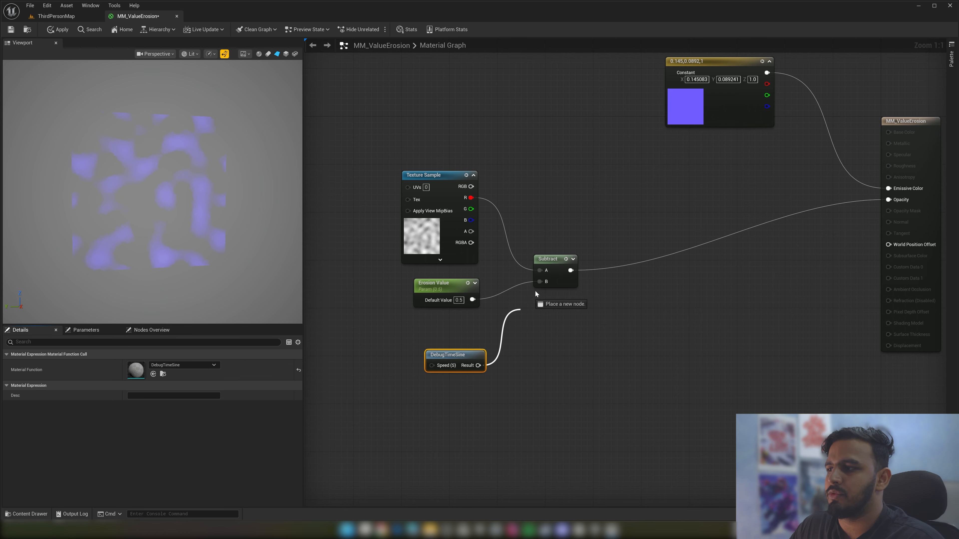
{"action": "left_click_drag", "start_coordinate": [534, 290], "coordinate": [540, 282]}
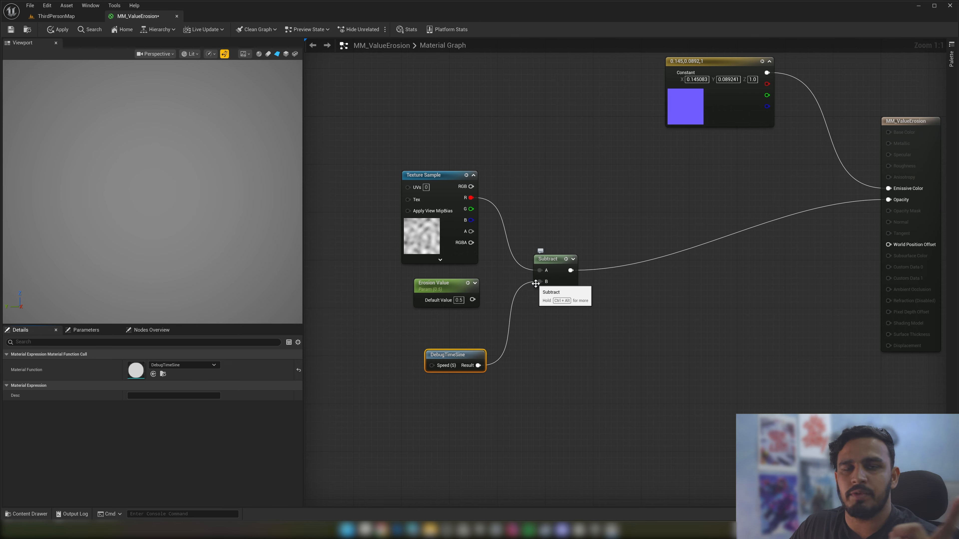
Enable realtime rendering in the material preview viewport so the erosion animates
{"action": "left_click", "coordinate": [215, 54]}
{"action": "left_click", "coordinate": [213, 67]}
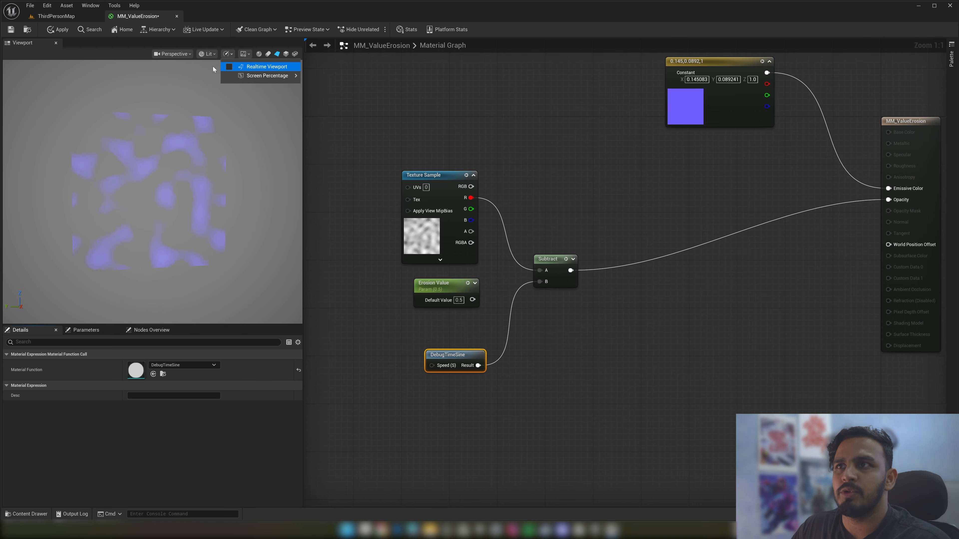
{"action": "left_click", "coordinate": [378, 286]}
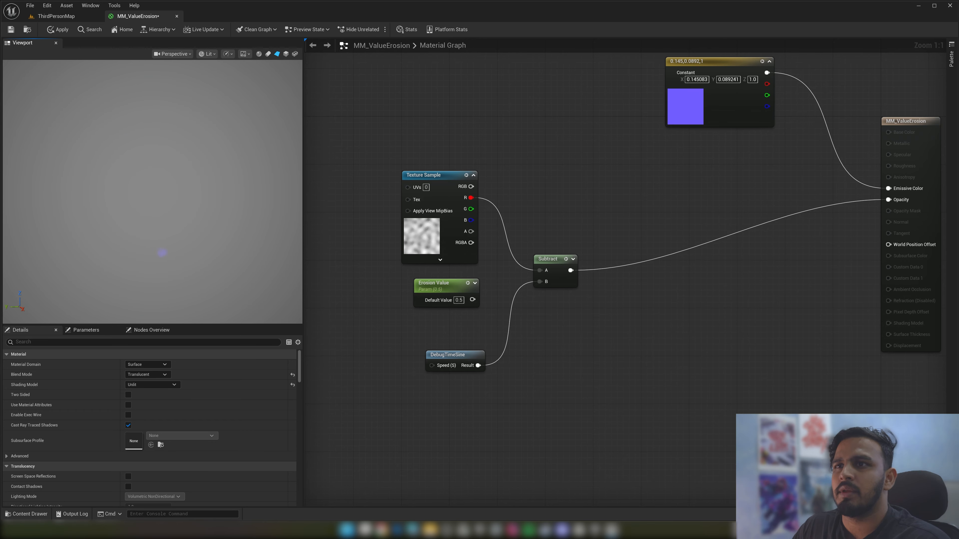
Darken the constant colour feeding Emissive Color to a brightness value of about 0.089 and accept it
{"action": "left_click", "coordinate": [692, 98]}
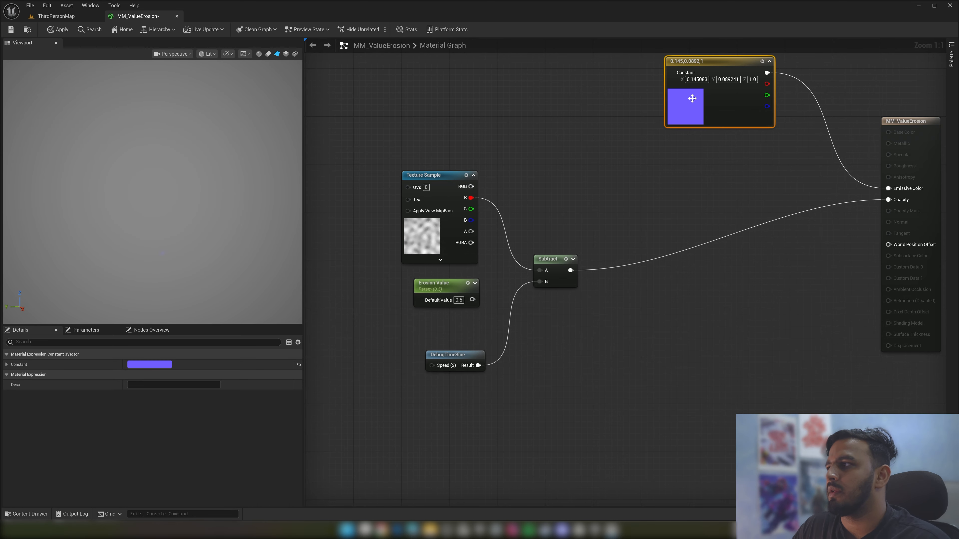
{"action": "double_click", "coordinate": [692, 98]}
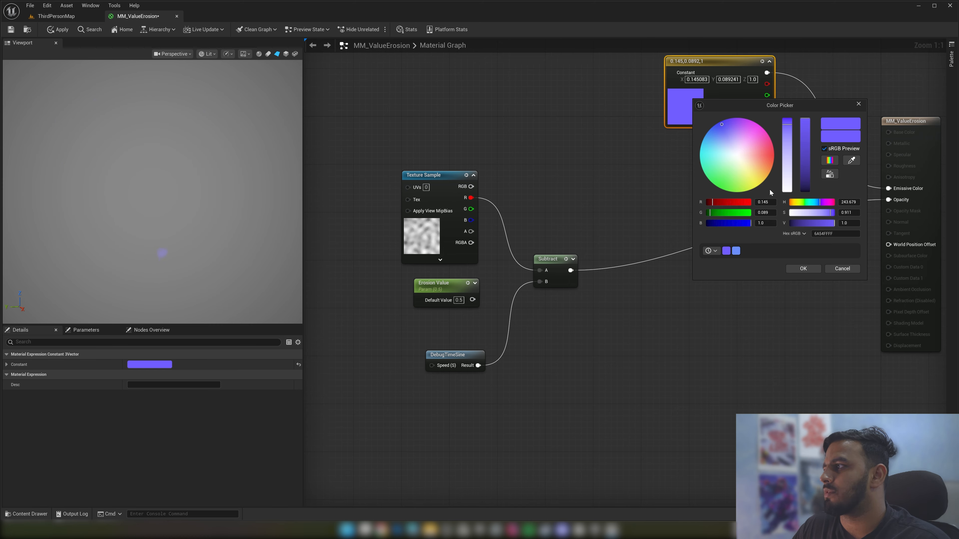
{"action": "left_click_drag", "start_coordinate": [805, 168], "coordinate": [804, 185]}
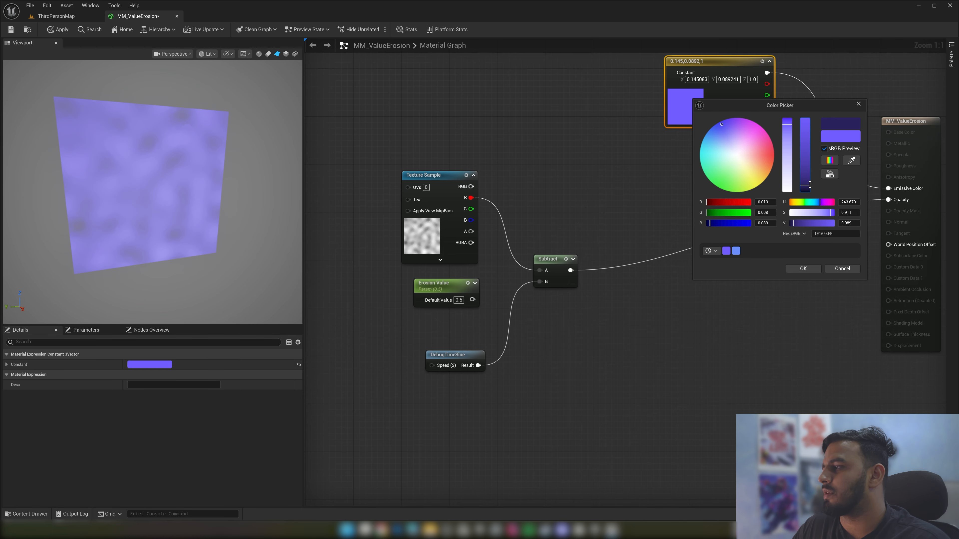
{"action": "left_click", "coordinate": [805, 268]}
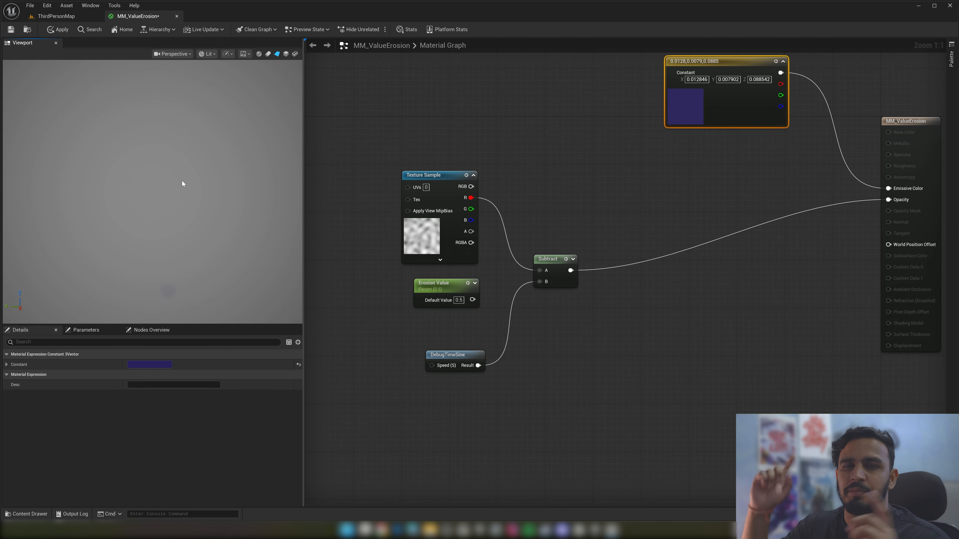
Move the Erosion Value and Texture Sample nodes farther away from the Subtract node to make room between them
{"action": "left_click_drag", "start_coordinate": [434, 290], "coordinate": [362, 301]}
{"action": "right_click_drag", "start_coordinate": [446, 274], "coordinate": [518, 270]}
{"action": "left_click_drag", "start_coordinate": [496, 172], "coordinate": [387, 174]}
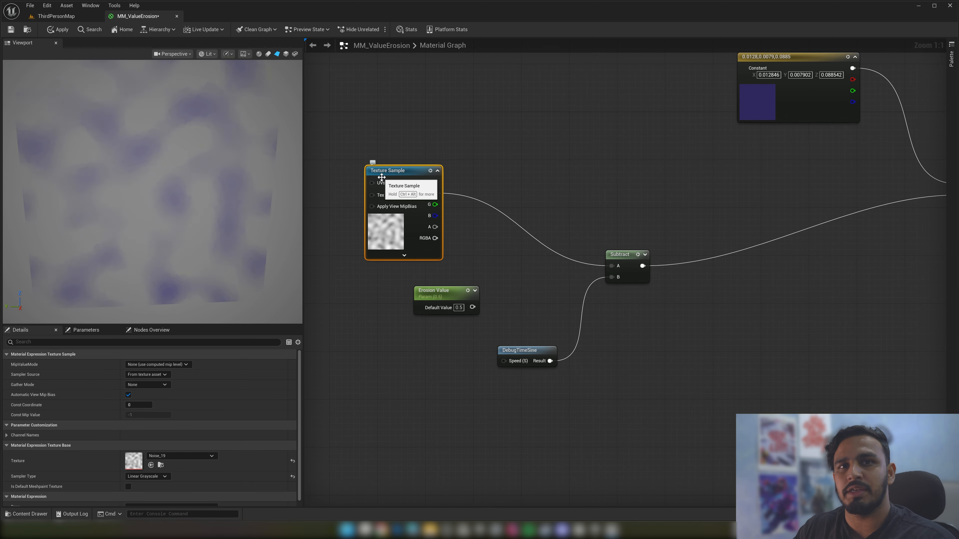
Insert a Saturate node between the Texture Sample's R output and the Subtract node's A input
{"action": "left_click_drag", "start_coordinate": [435, 194], "coordinate": [481, 220]}
{"action": "type", "text": "sa"}
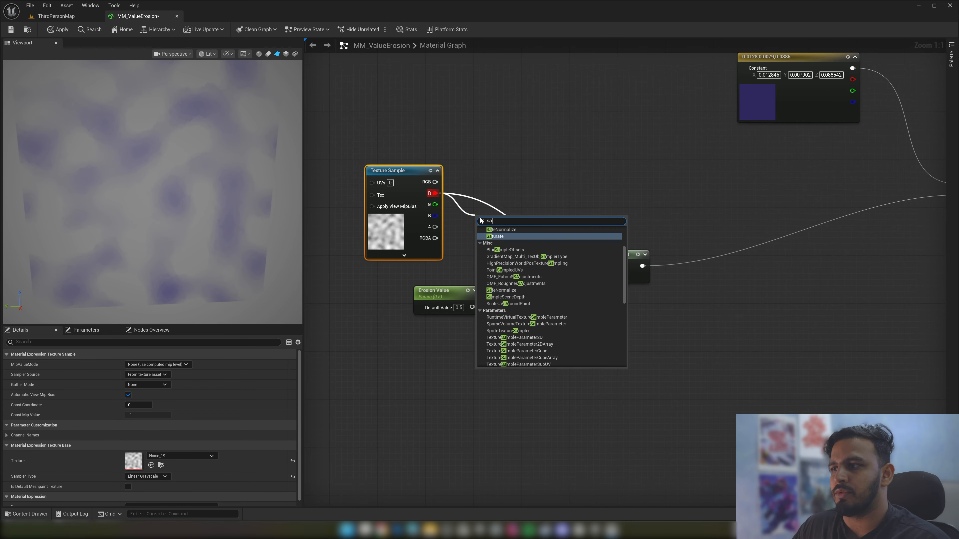
{"action": "type", "text": "tur"}
{"action": "key", "text": "Return"}
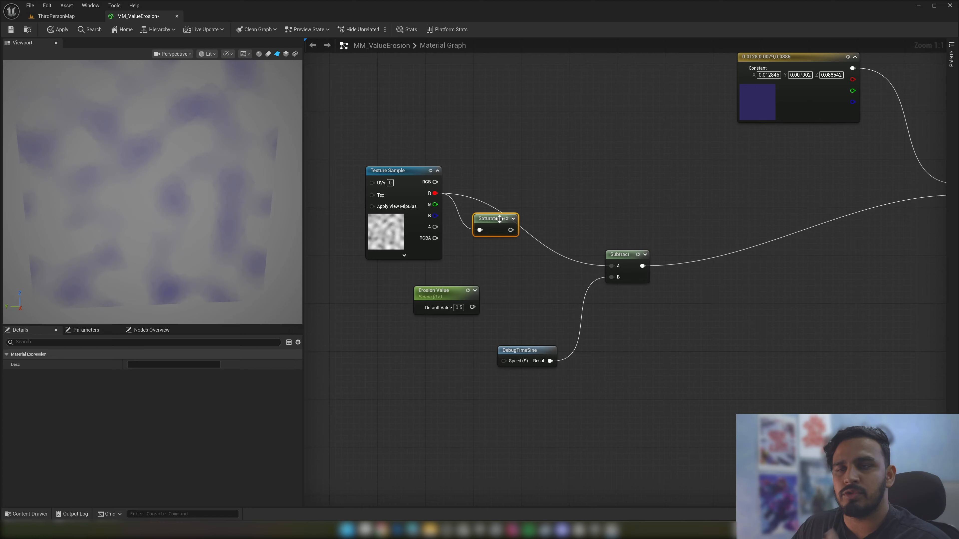
{"action": "left_click_drag", "start_coordinate": [511, 230], "coordinate": [615, 265]}
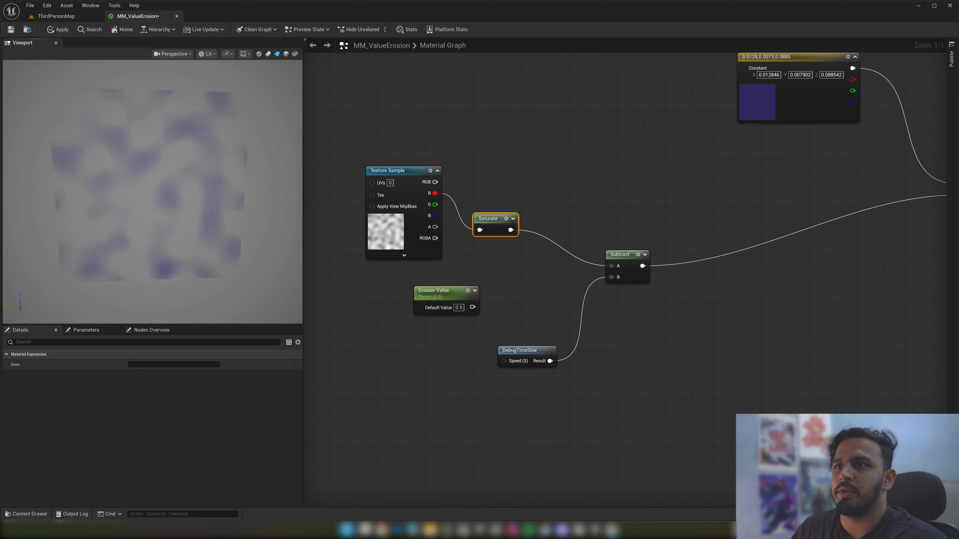
Reconnect the Texture Sample's R output directly to Subtract's A input and set the Saturate node aside above the wire
{"action": "left_click_drag", "start_coordinate": [495, 222], "coordinate": [500, 171]}
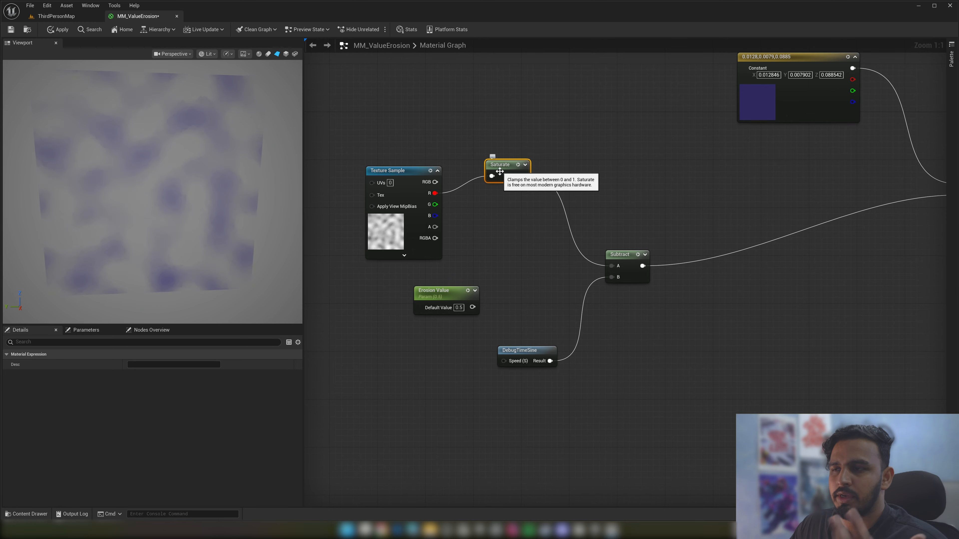
{"action": "left_click_drag", "start_coordinate": [436, 194], "coordinate": [612, 266]}
{"action": "right_click_drag", "start_coordinate": [664, 300], "coordinate": [613, 295]}
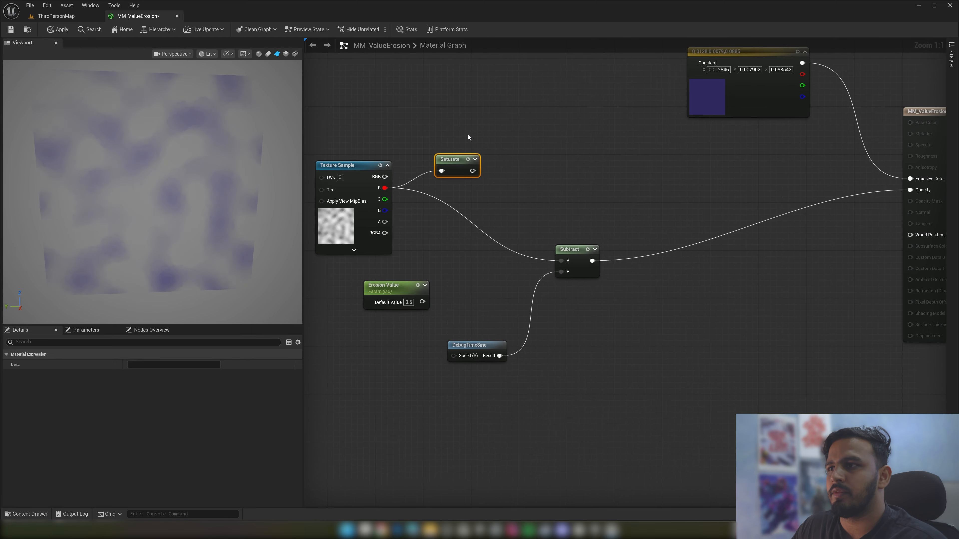
{"action": "left_click_drag", "start_coordinate": [447, 159], "coordinate": [460, 136]}
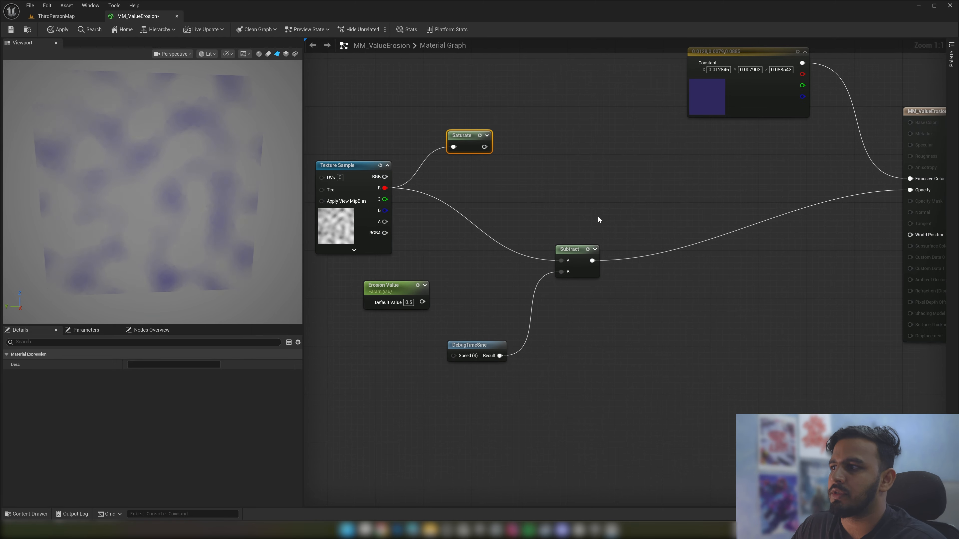
Shift the Subtract and DebugTimeSine nodes together closer to the texture and place Erosion Value beneath the Texture Sample
{"action": "left_click_drag", "start_coordinate": [598, 216], "coordinate": [472, 366]}
{"action": "left_click_drag", "start_coordinate": [568, 249], "coordinate": [543, 233]}
{"action": "left_click_drag", "start_coordinate": [415, 261], "coordinate": [389, 289]}
{"action": "left_click_drag", "start_coordinate": [388, 289], "coordinate": [340, 301]}
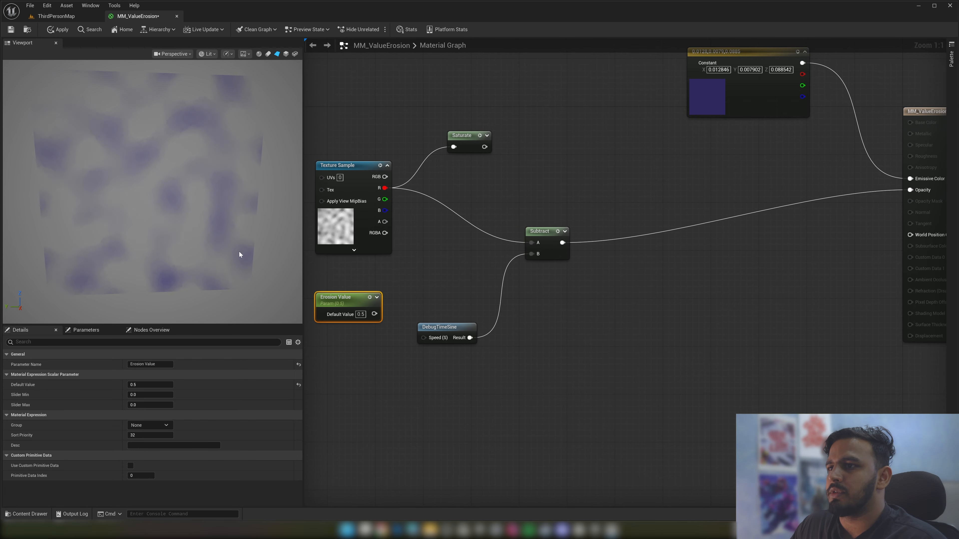
{"action": "scroll", "coordinate": [206, 199], "scroll_direction": "down", "scroll_amount": 3}
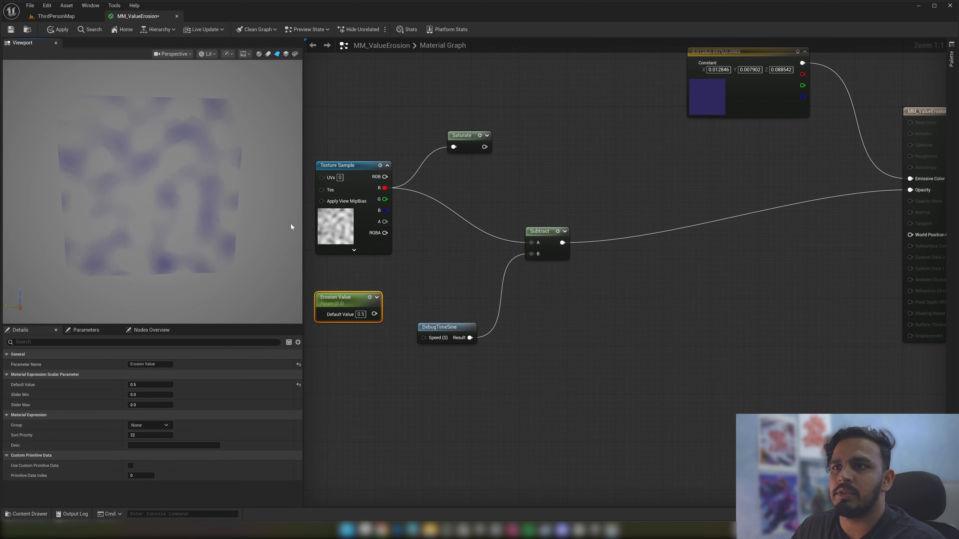
{"action": "right_click_drag", "start_coordinate": [158, 193], "coordinate": [219, 198]}
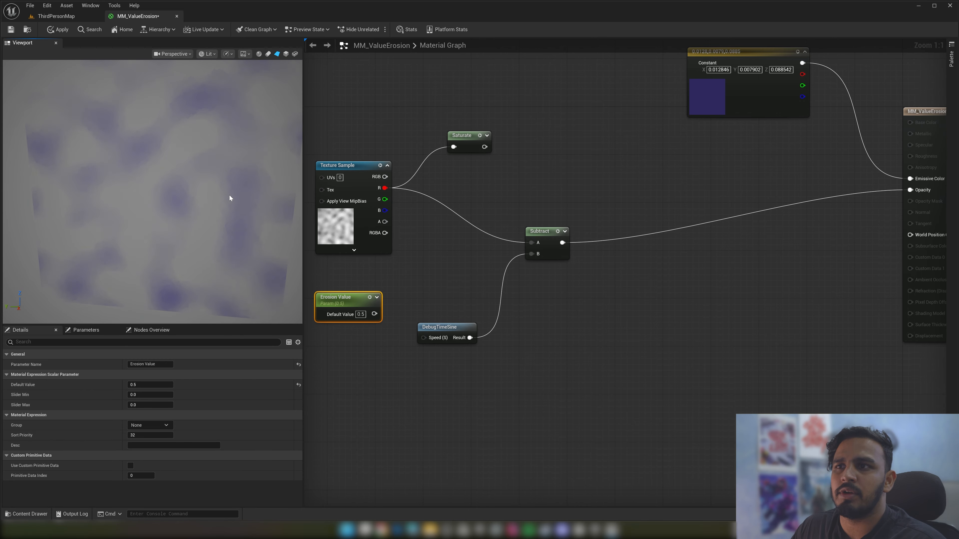
Add a Ceil node to the Subtract output, connect it to Opacity and check the hard-edged erosion in the preview
{"action": "right_click_drag", "start_coordinate": [573, 263], "coordinate": [509, 254]}
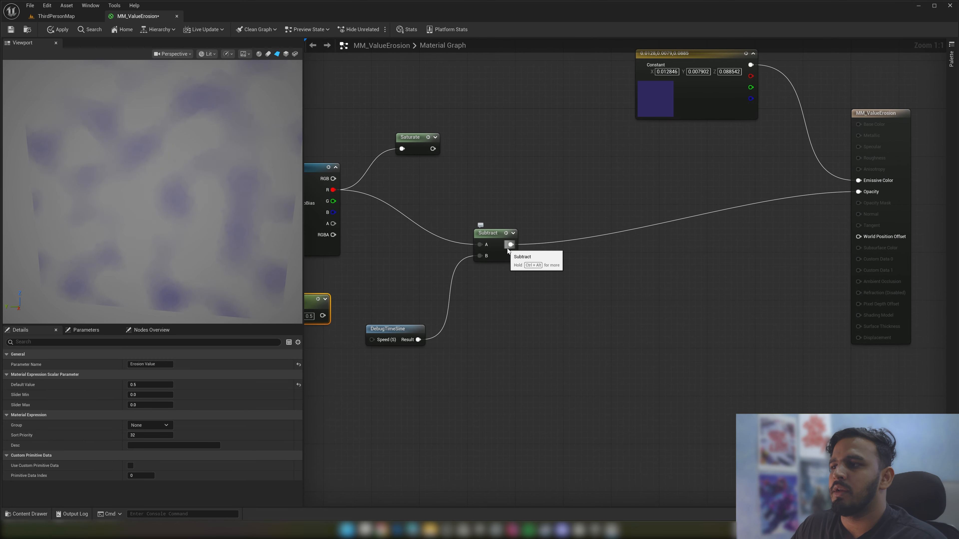
{"action": "left_click_drag", "start_coordinate": [511, 244], "coordinate": [596, 275]}
{"action": "type", "text": "ceil"}
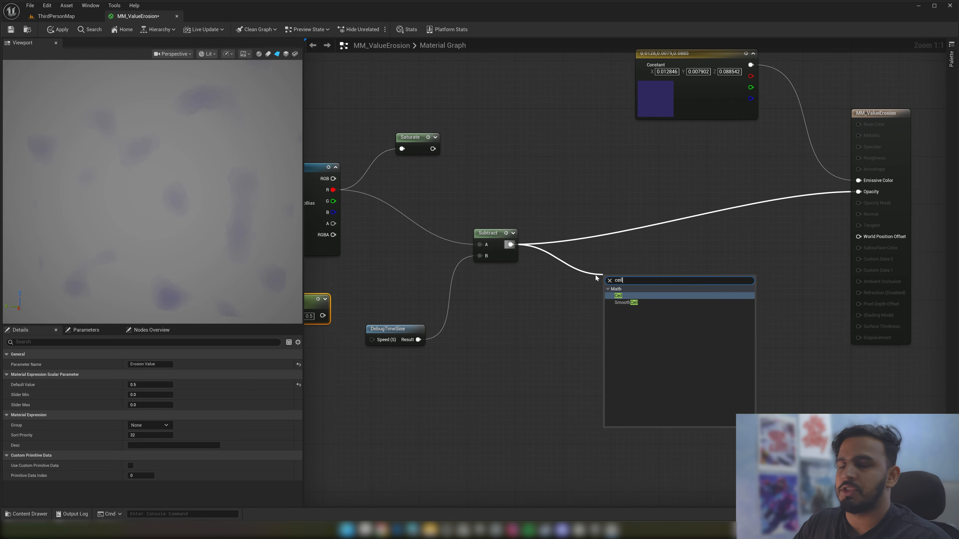
{"action": "key", "text": "Return"}
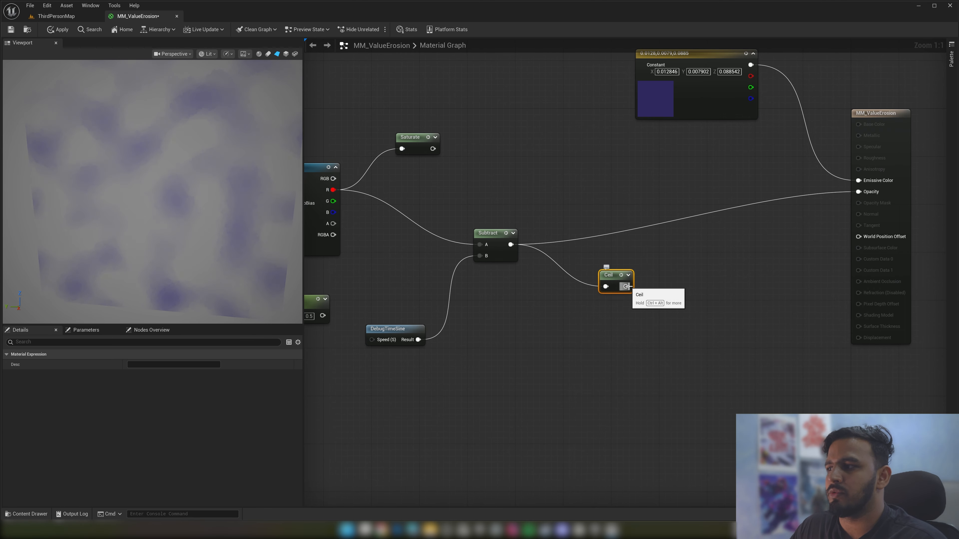
{"action": "left_click_drag", "start_coordinate": [626, 287], "coordinate": [858, 191]}
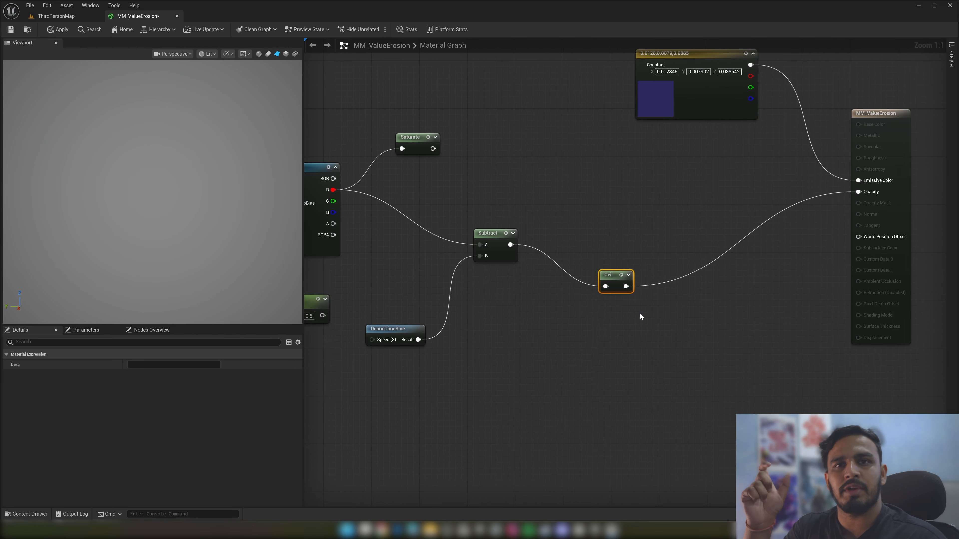
{"action": "left_click_drag", "start_coordinate": [203, 205], "coordinate": [218, 205]}
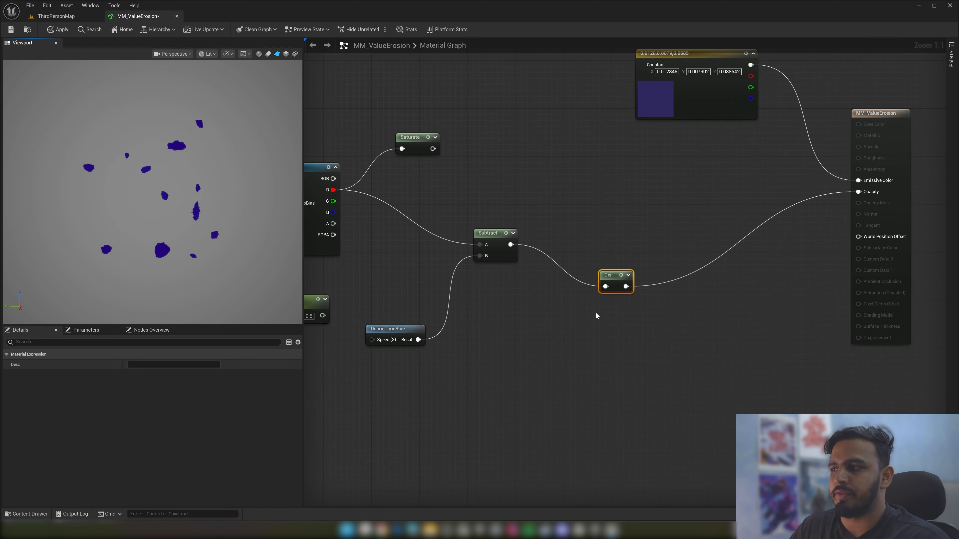
Move Ceil lower, add a Divide node with Subtract's output as A, and connect its result to Opacity
{"action": "left_click_drag", "start_coordinate": [611, 275], "coordinate": [611, 347]}
{"action": "left_click_drag", "start_coordinate": [510, 245], "coordinate": [600, 226]}
{"action": "type", "text": "divid"}
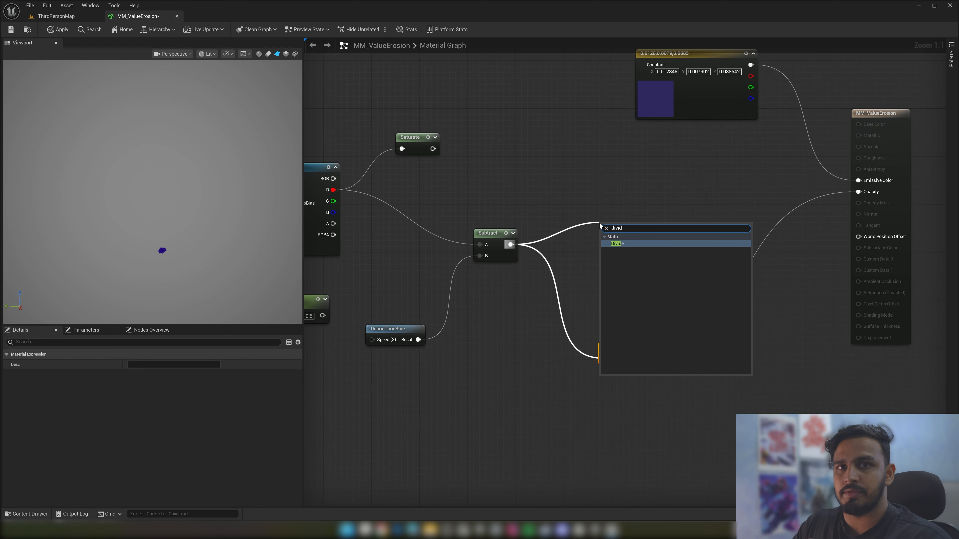
{"action": "key", "text": "Return"}
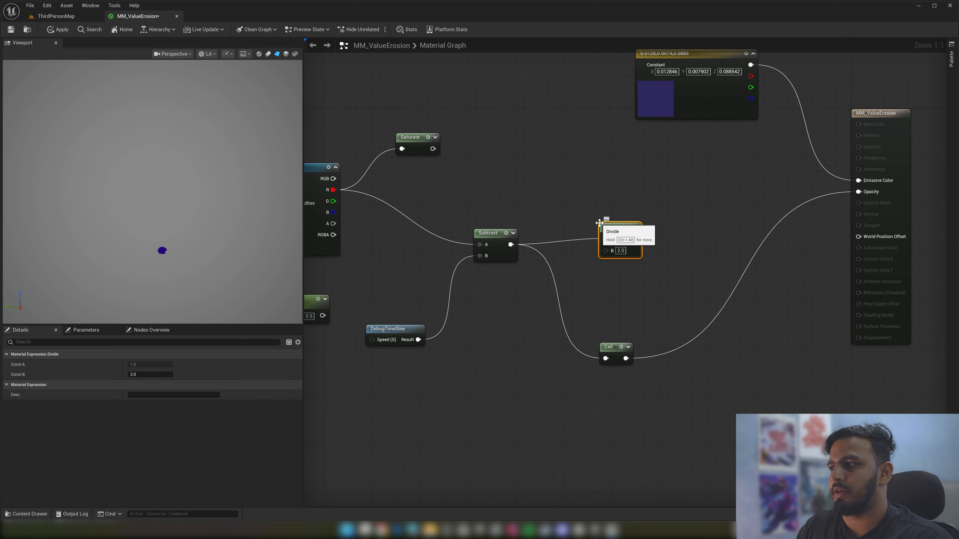
{"action": "left_click_drag", "start_coordinate": [634, 238], "coordinate": [858, 191]}
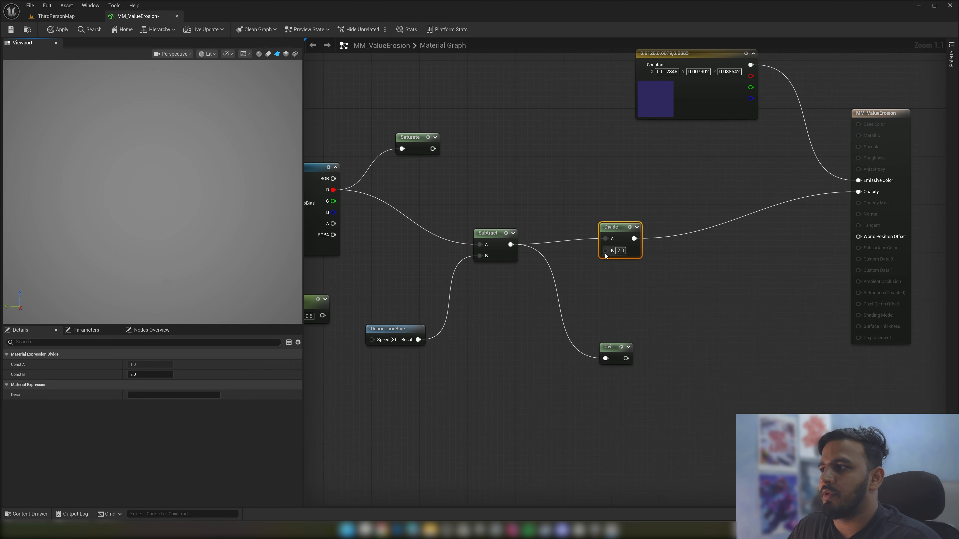
Set the Divide node's B value to 1
{"action": "left_click", "coordinate": [620, 250]}
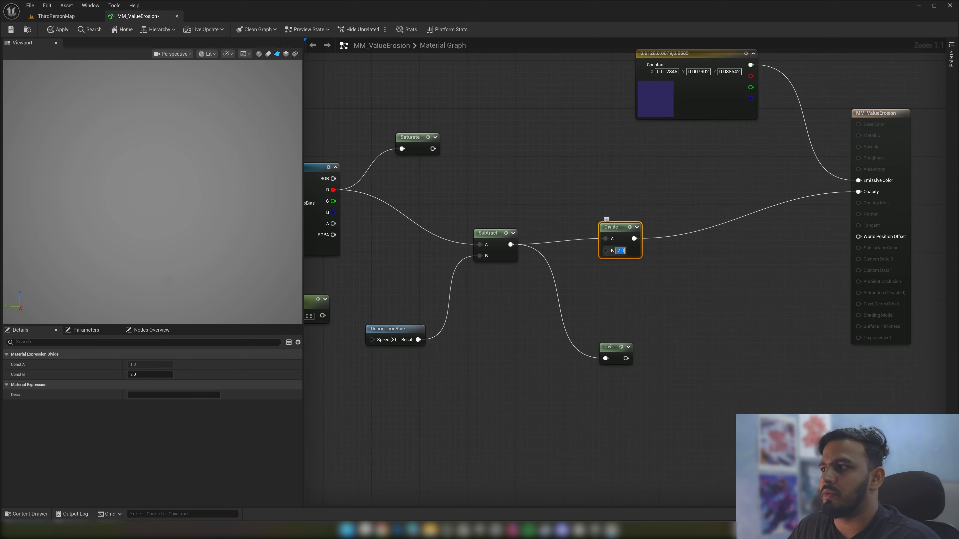
{"action": "type", "text": "1"}
{"action": "left_click", "coordinate": [672, 308]}
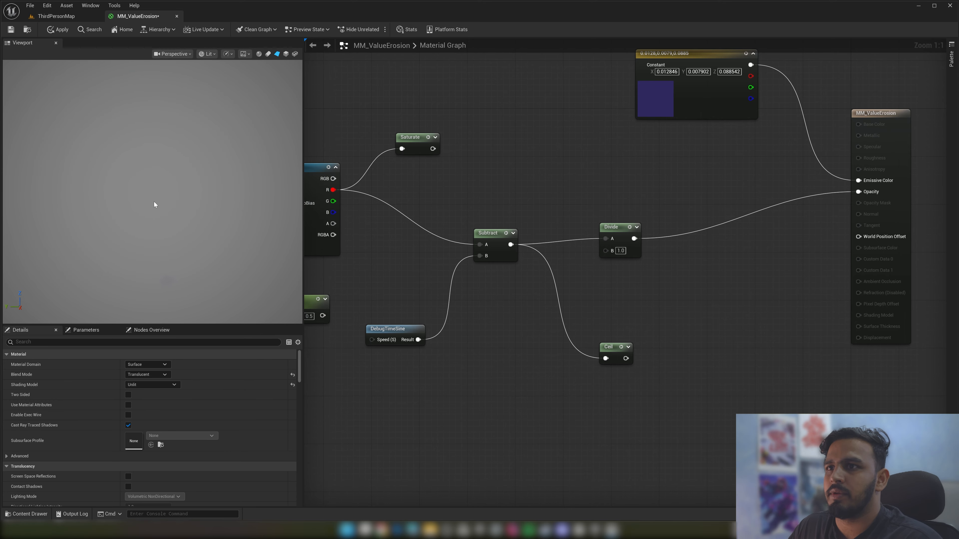
Connect Erosion Value to DebugTimeSine's Speed input, set its default value to 0.2 and enlarge the preview viewport
{"action": "right_click_drag", "start_coordinate": [372, 313], "coordinate": [581, 302]}
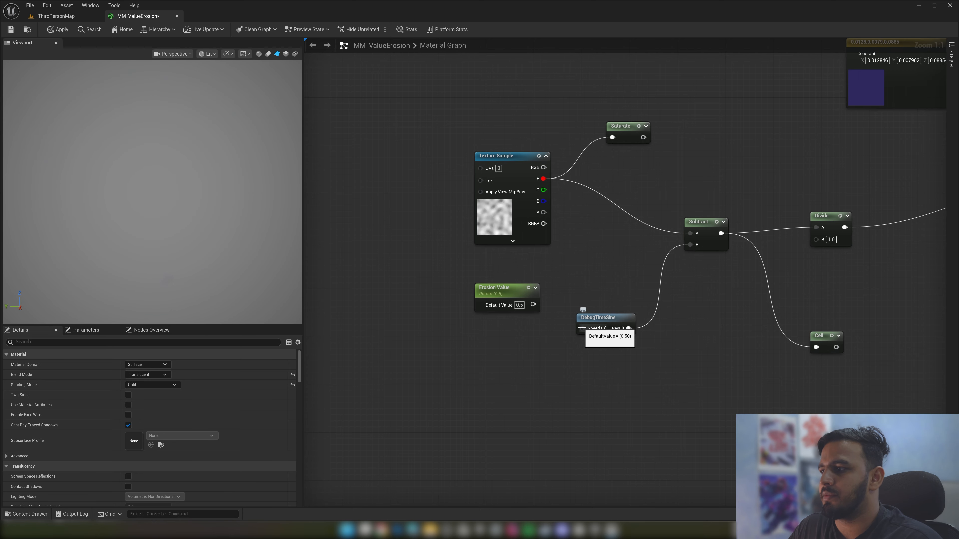
{"action": "left_click_drag", "start_coordinate": [536, 305], "coordinate": [584, 329]}
{"action": "type", "text": "0.2"}
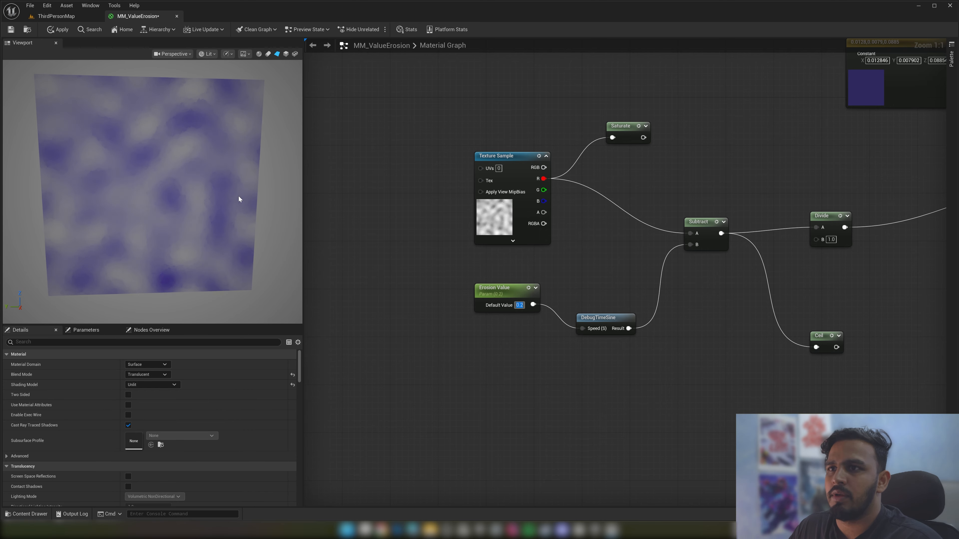
{"action": "right_click_drag", "start_coordinate": [240, 199], "coordinate": [239, 227]}
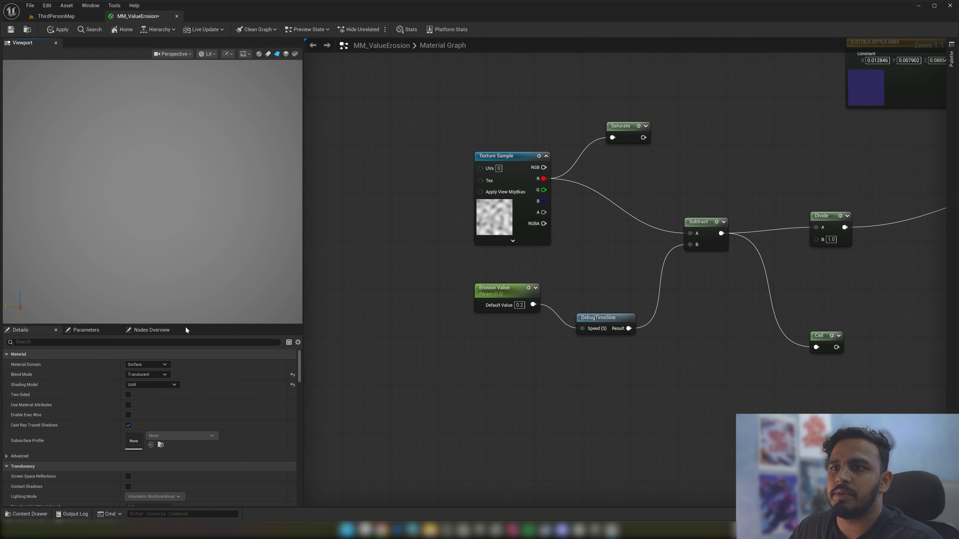
{"action": "left_click_drag", "start_coordinate": [185, 335], "coordinate": [185, 404]}
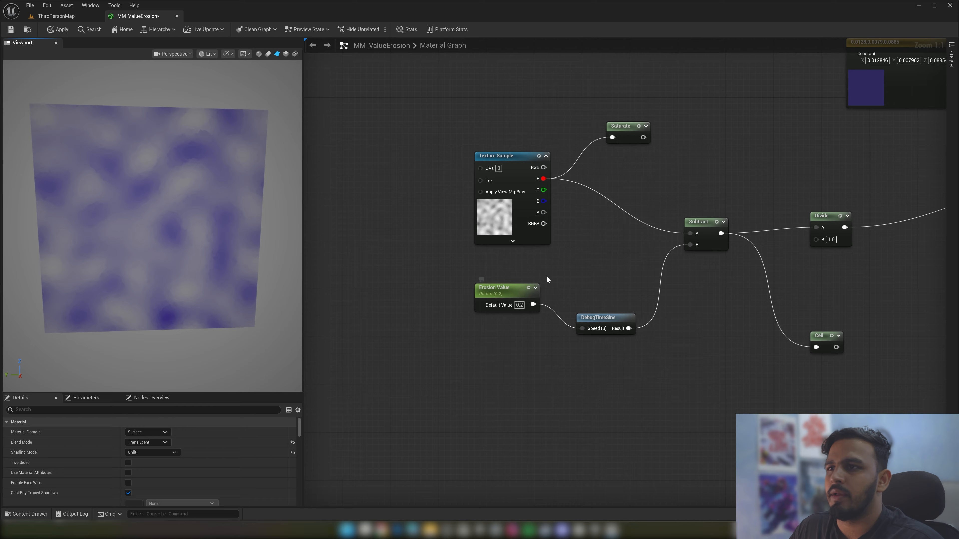
Set the Divide node's B value to 0.1
{"action": "right_click_drag", "start_coordinate": [870, 250], "coordinate": [596, 238]}
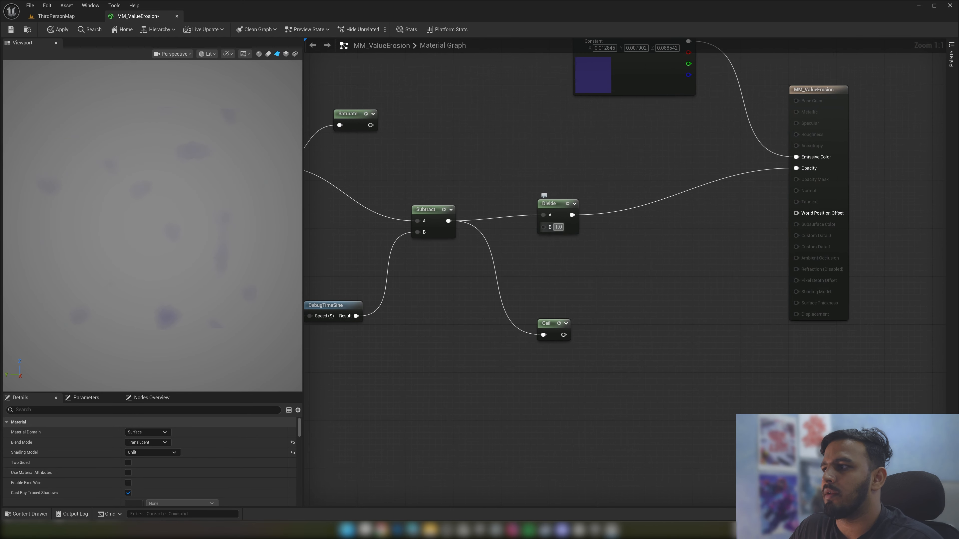
{"action": "type", "text": "0.1"}
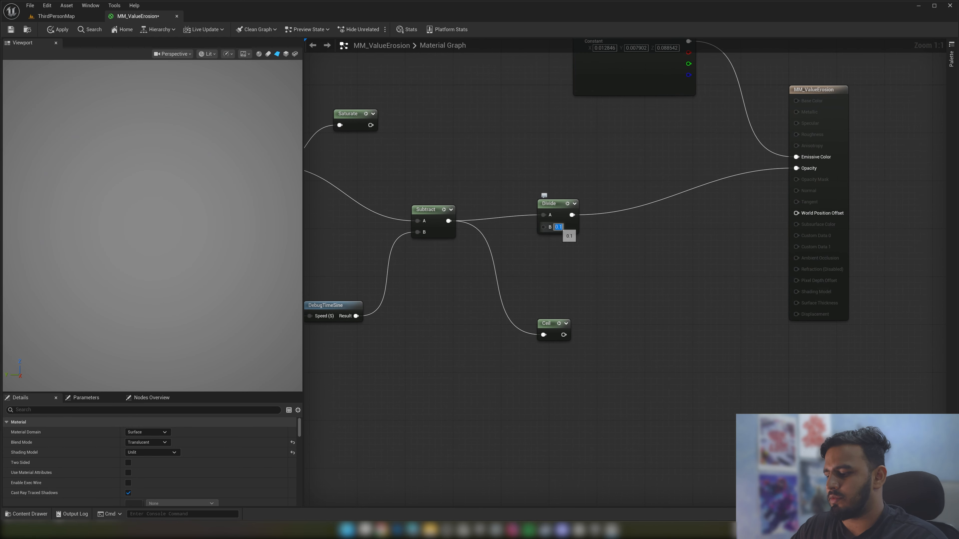
{"action": "key", "text": "Return"}
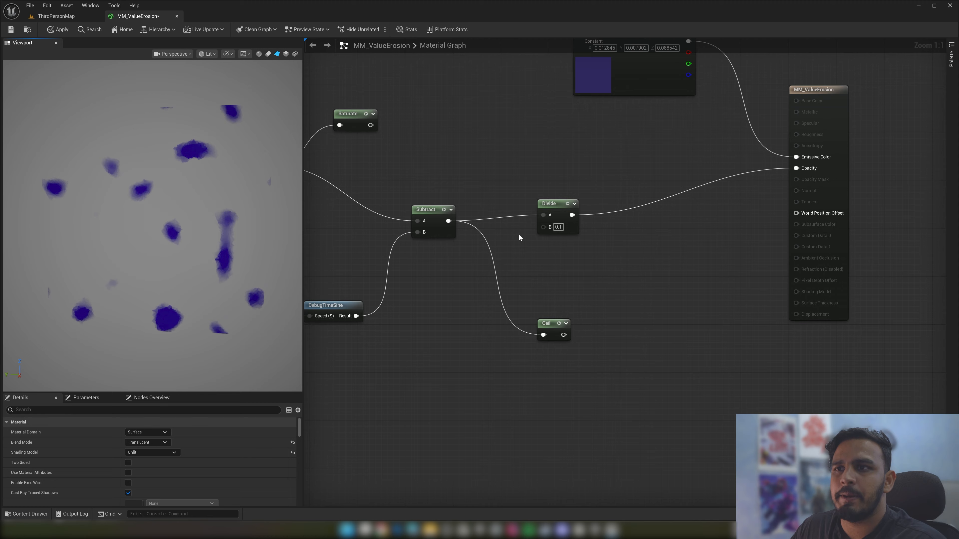
Promote the Divide node's B input to a parameter named Softness and place it below the Subtract node
{"action": "right_click", "coordinate": [544, 228]}
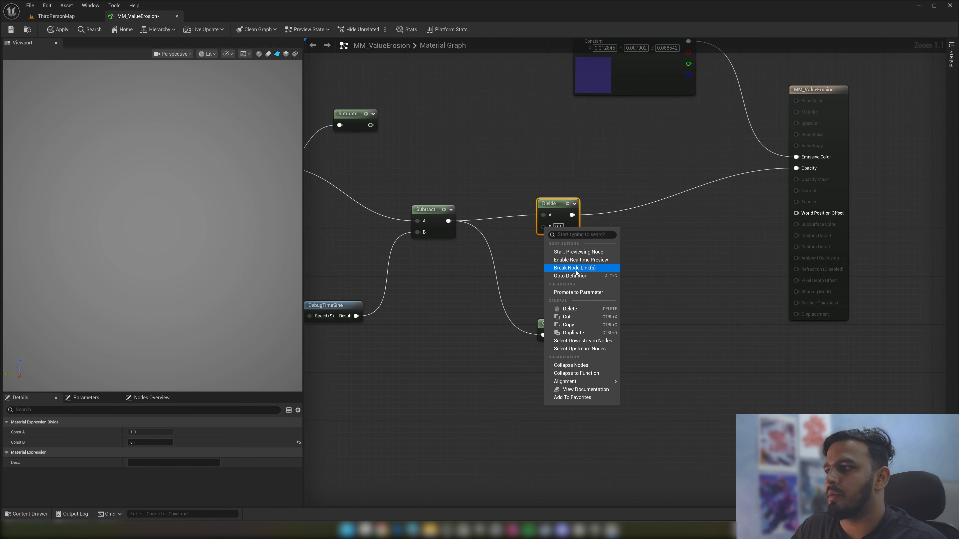
{"action": "left_click", "coordinate": [583, 289]}
{"action": "type", "text": "Soft"}
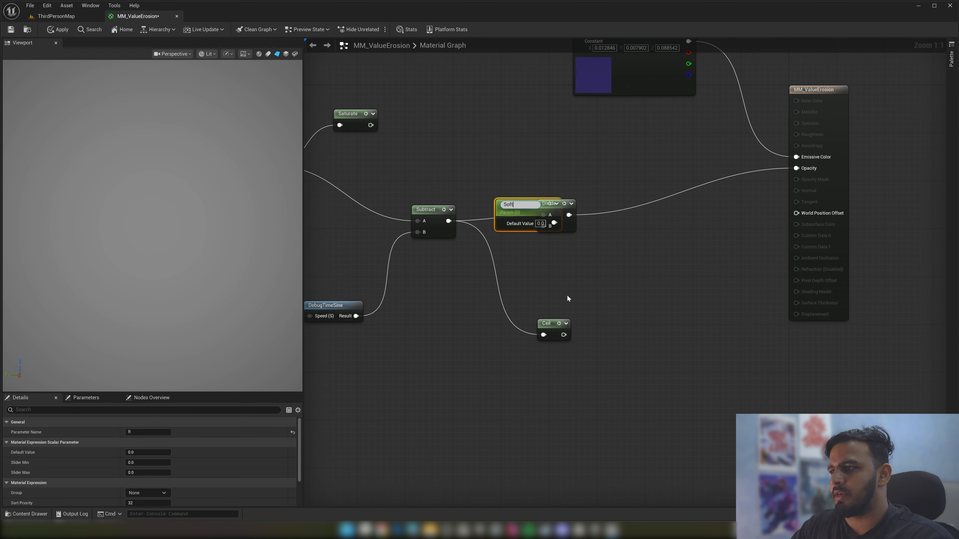
{"action": "type", "text": "ness"}
{"action": "key", "text": "Return"}
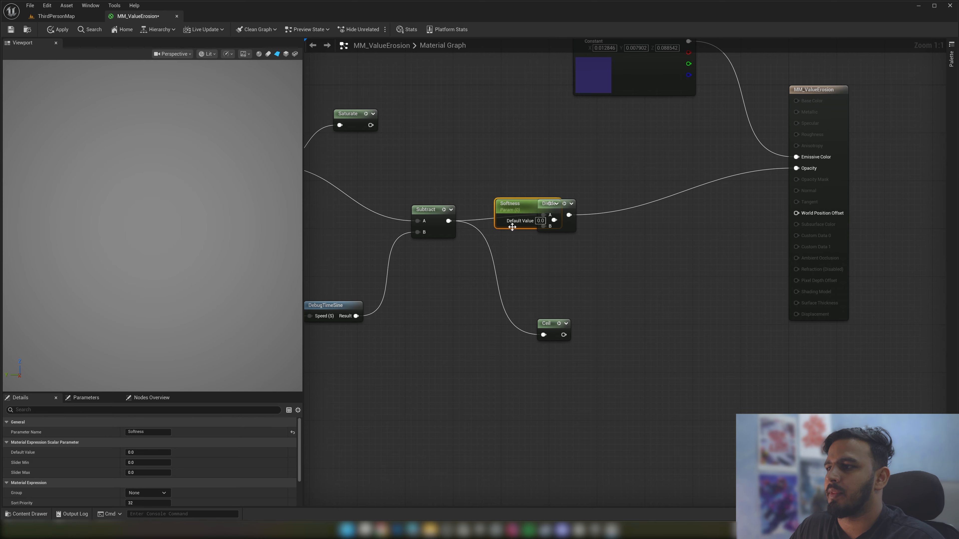
{"action": "left_click_drag", "start_coordinate": [516, 205], "coordinate": [450, 260]}
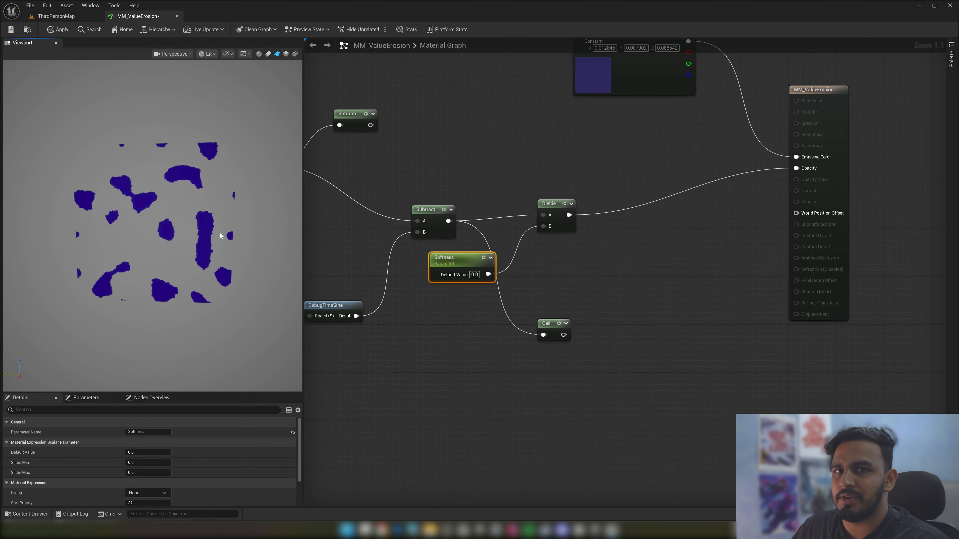
Set the Softness parameter's default value to 1
{"action": "right_click_drag", "start_coordinate": [491, 277], "coordinate": [537, 267]}
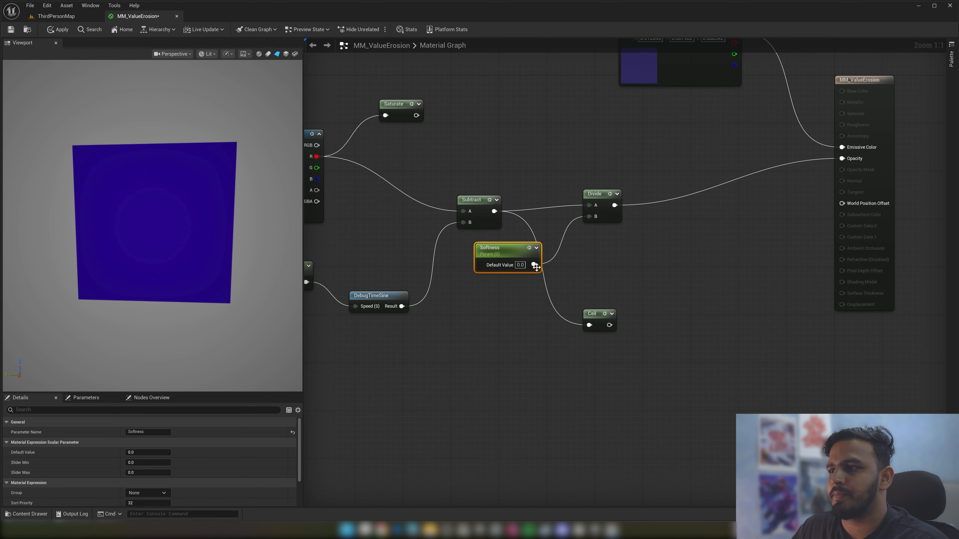
{"action": "left_click", "coordinate": [520, 266]}
{"action": "type", "text": "1"}
{"action": "key", "text": "Return"}
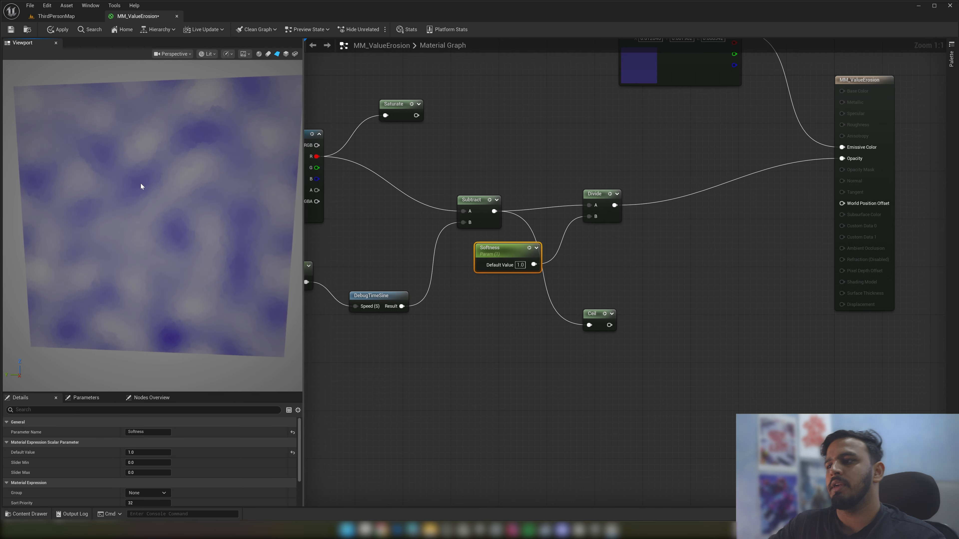
Insert a Saturate node after Divide and connect its output to the material's Opacity
{"action": "left_click_drag", "start_coordinate": [615, 205], "coordinate": [658, 223]}
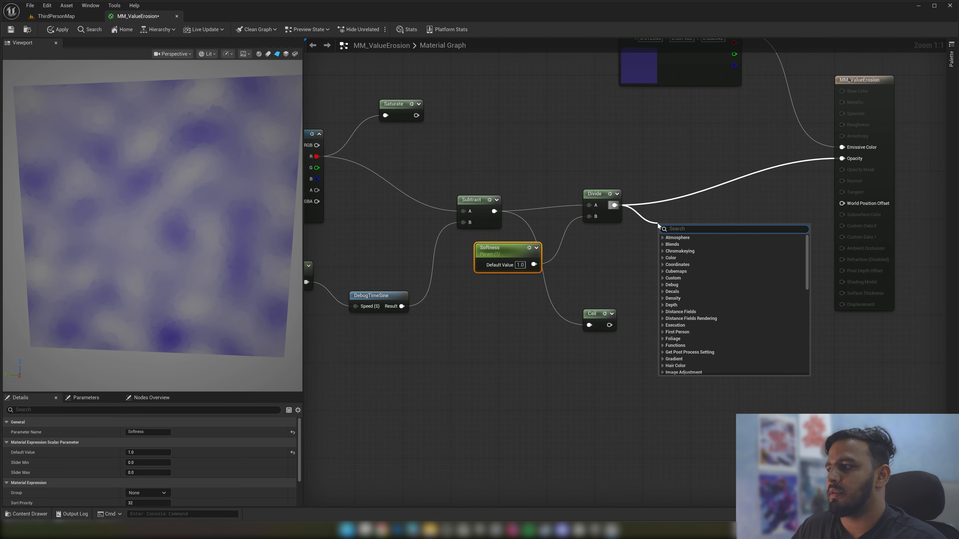
{"action": "type", "text": "satur"}
{"action": "key", "text": "Return"}
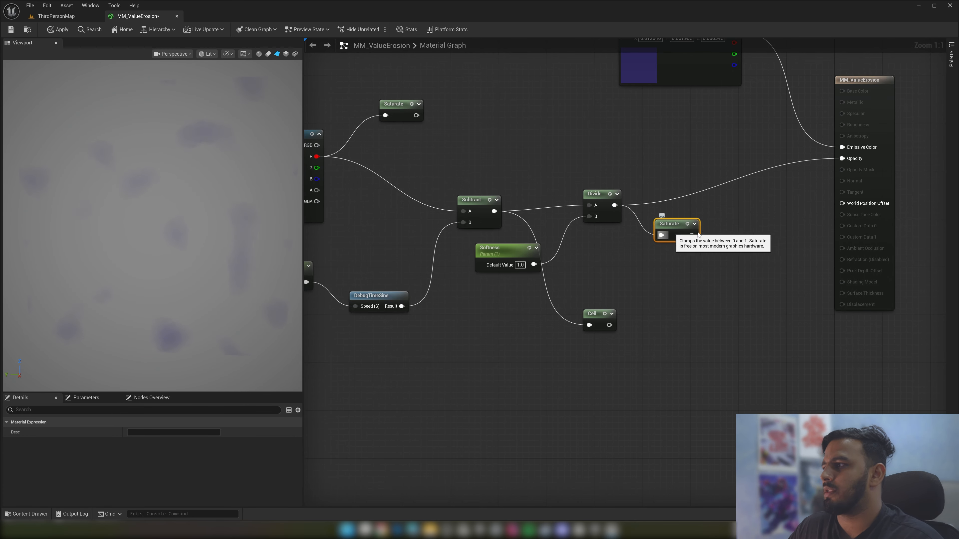
{"action": "left_click_drag", "start_coordinate": [692, 235], "coordinate": [855, 165]}
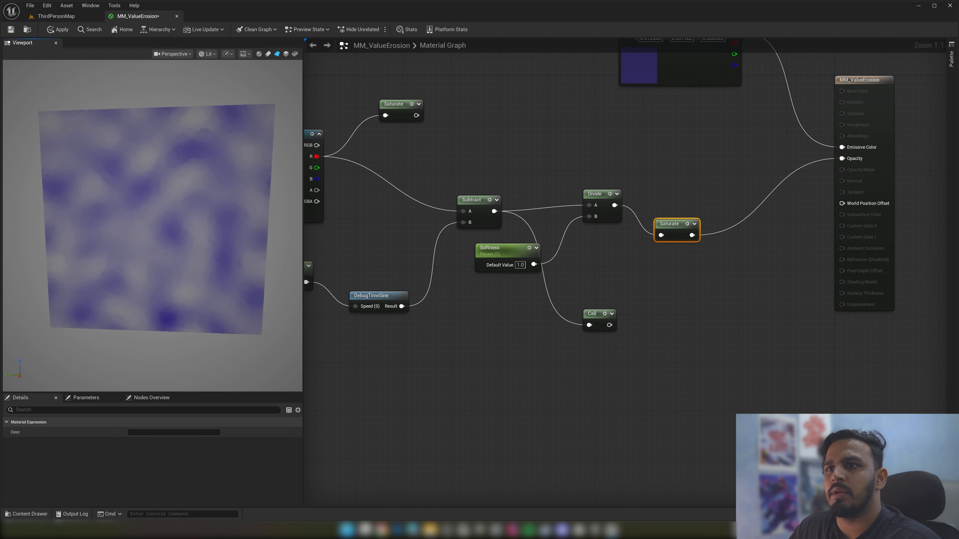
Set the Softness parameter's default value to 0.5 and check the erosion in the preview
{"action": "left_click", "coordinate": [520, 265]}
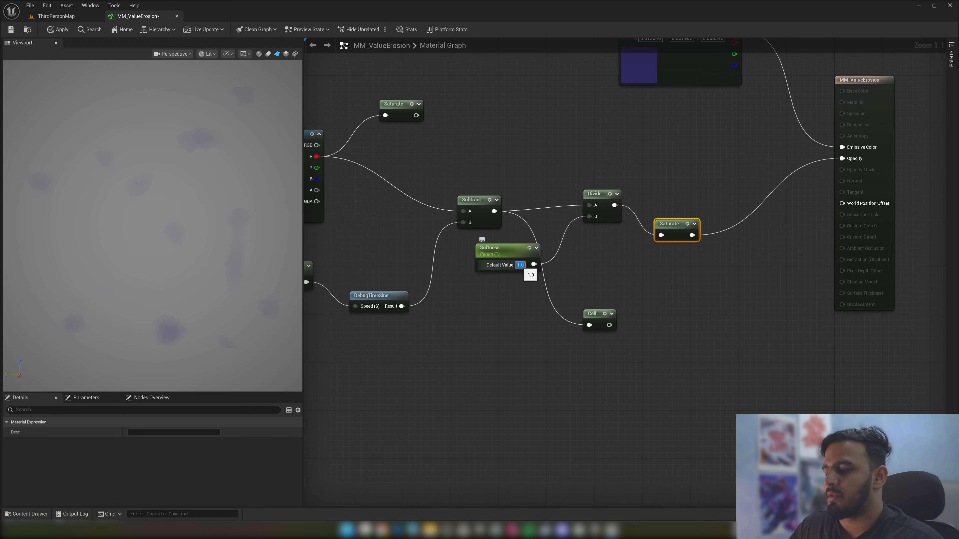
{"action": "type", "text": "0.5"}
{"action": "key", "text": "Return"}
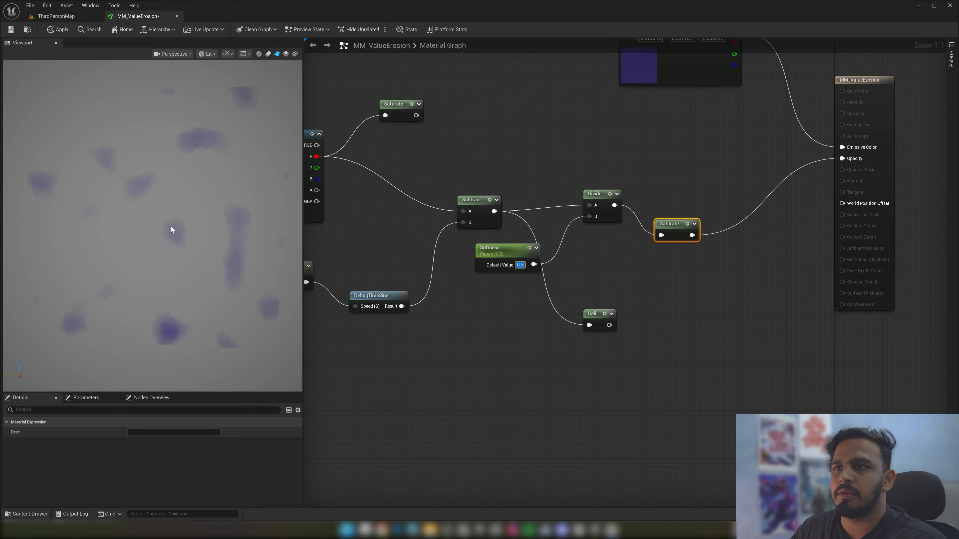
{"action": "right_click_drag", "start_coordinate": [158, 228], "coordinate": [158, 264]}
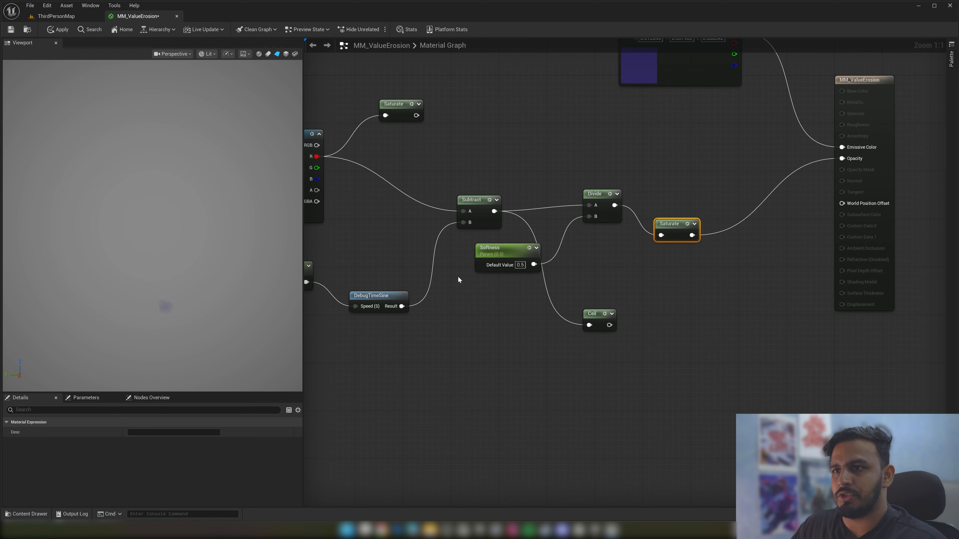
Move the DebugTimeSine node up level with the Erosion Value parameter
{"action": "right_click_drag", "start_coordinate": [458, 279], "coordinate": [496, 297]}
{"action": "left_click_drag", "start_coordinate": [423, 281], "coordinate": [423, 260]}
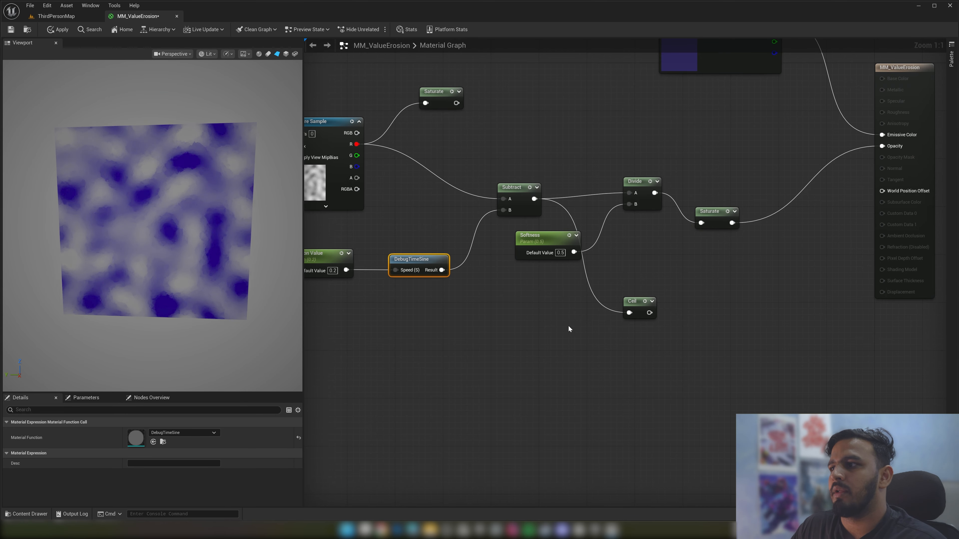
Delete the Saturate node after Divide and reconnect the Divide output directly to Opacity
{"action": "left_click_drag", "start_coordinate": [711, 251], "coordinate": [736, 194]}
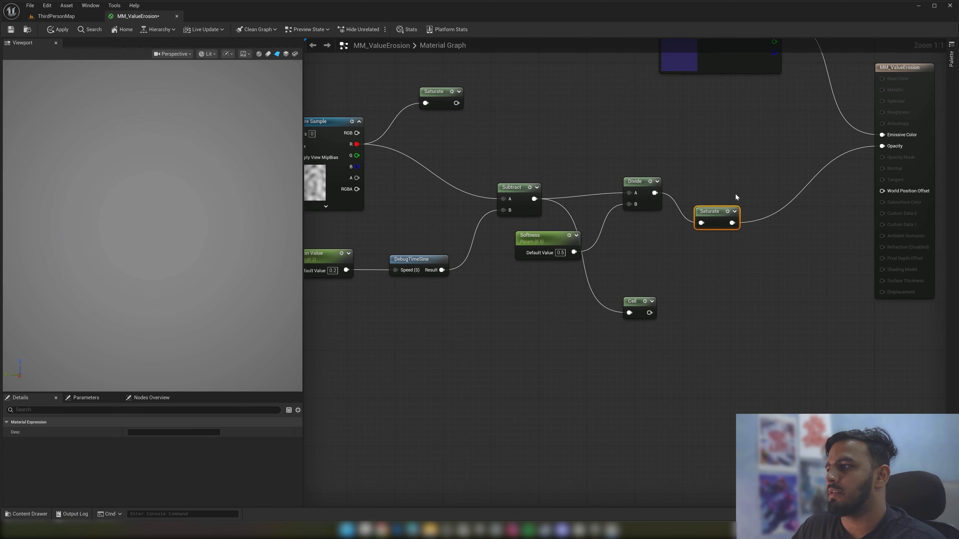
{"action": "key", "text": "Delete"}
{"action": "right_click_drag", "start_coordinate": [689, 213], "coordinate": [675, 228]}
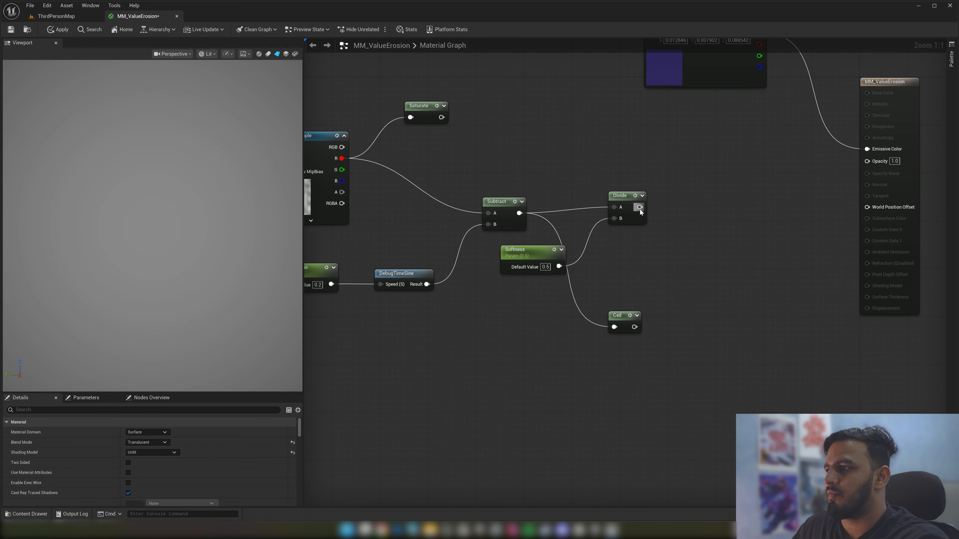
{"action": "left_click_drag", "start_coordinate": [640, 207], "coordinate": [867, 161]}
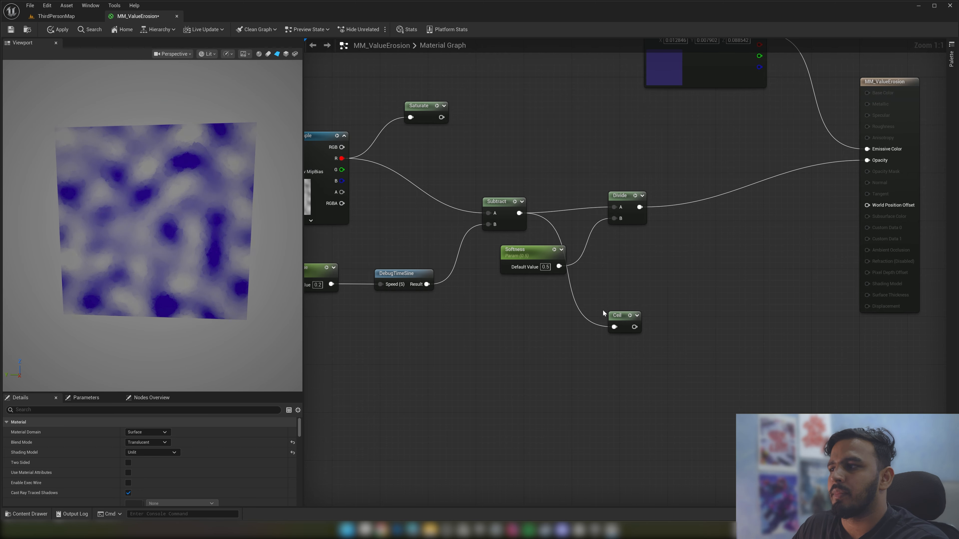
Shift the Ceil node slightly up and away from Softness, and set the Softness default value to 1
{"action": "left_click_drag", "start_coordinate": [620, 319], "coordinate": [645, 302]}
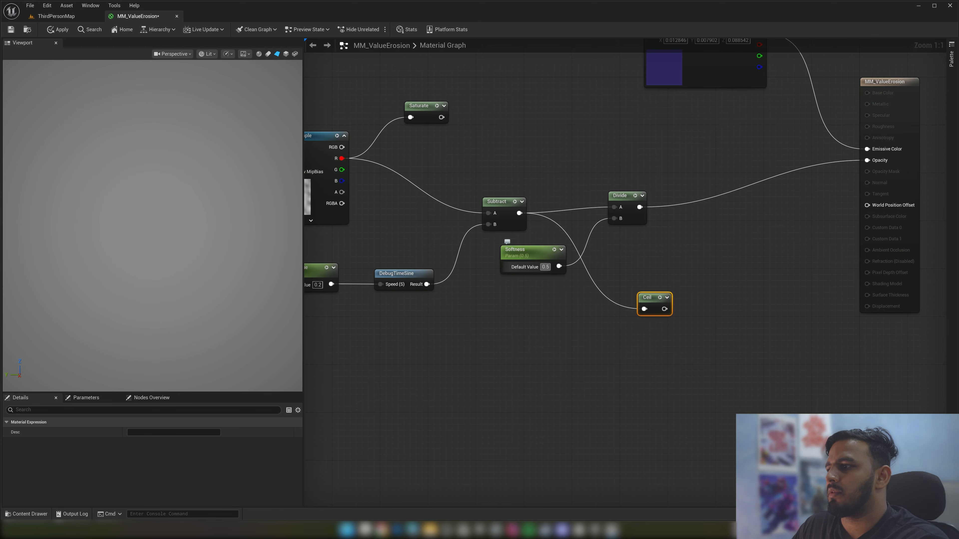
{"action": "type", "text": "1"}
{"action": "left_click", "coordinate": [579, 318]}
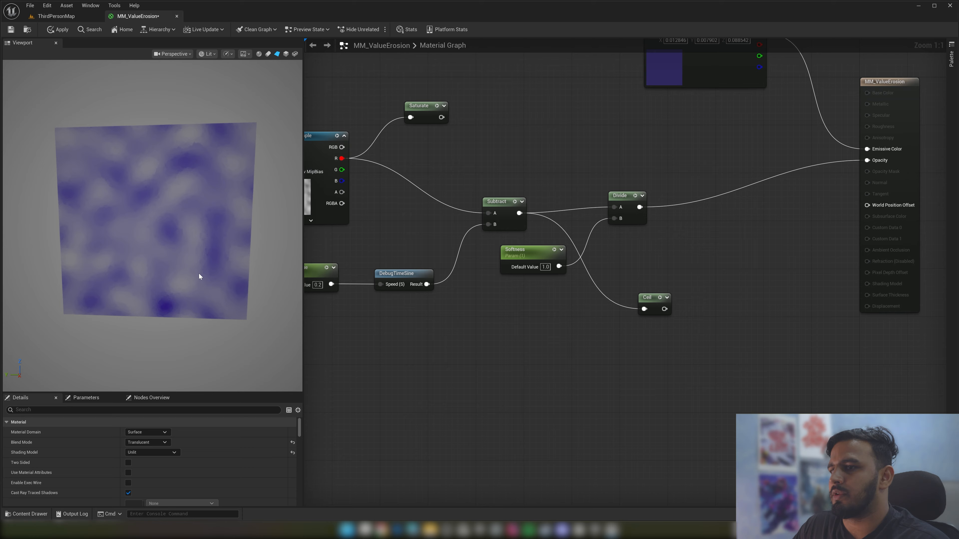
Set the Softness parameter's default value to 0.1
{"action": "left_click", "coordinate": [546, 267]}
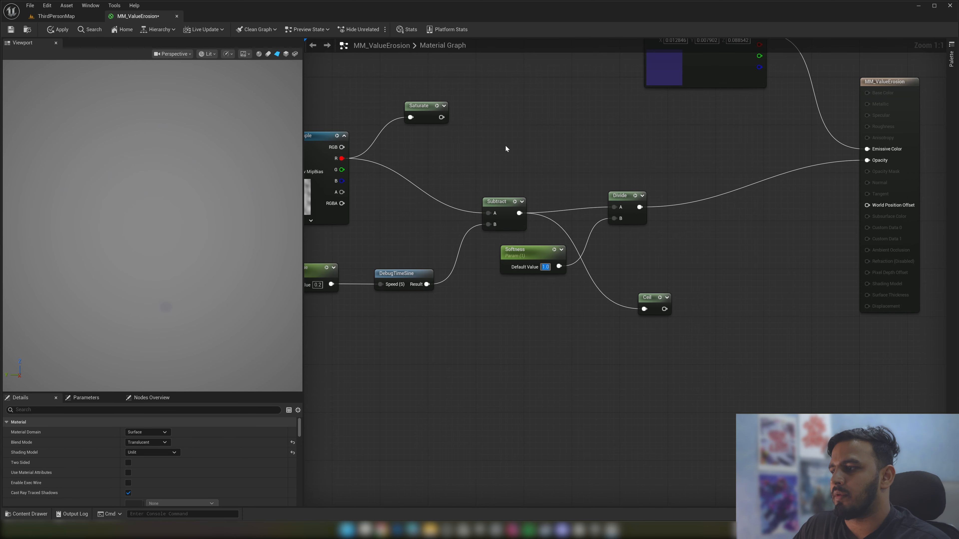
{"action": "type", "text": "0.1"}
{"action": "key", "text": "Return"}
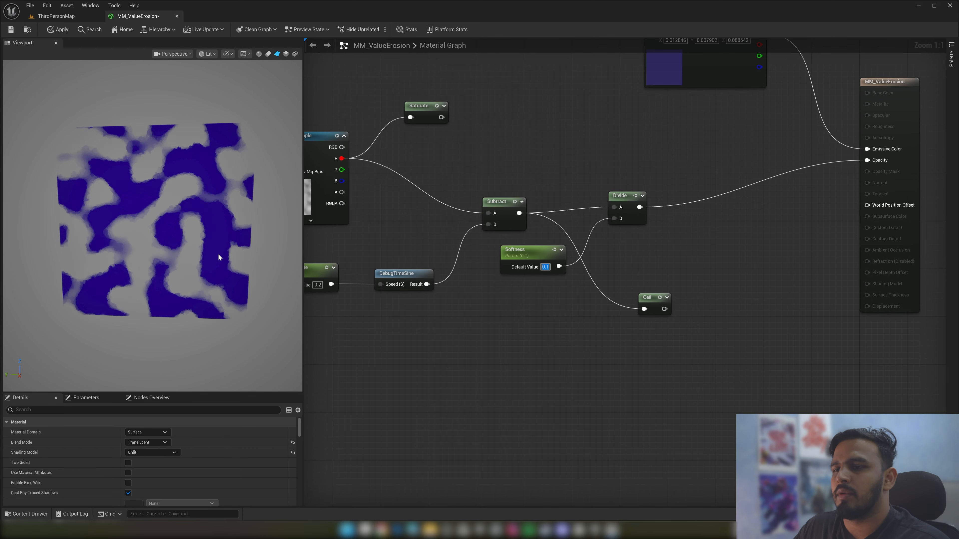
Check the soft-edged erosion on the preview plane and save the MM_ValueErosion material
{"action": "right_click_drag", "start_coordinate": [553, 339], "coordinate": [643, 330]}
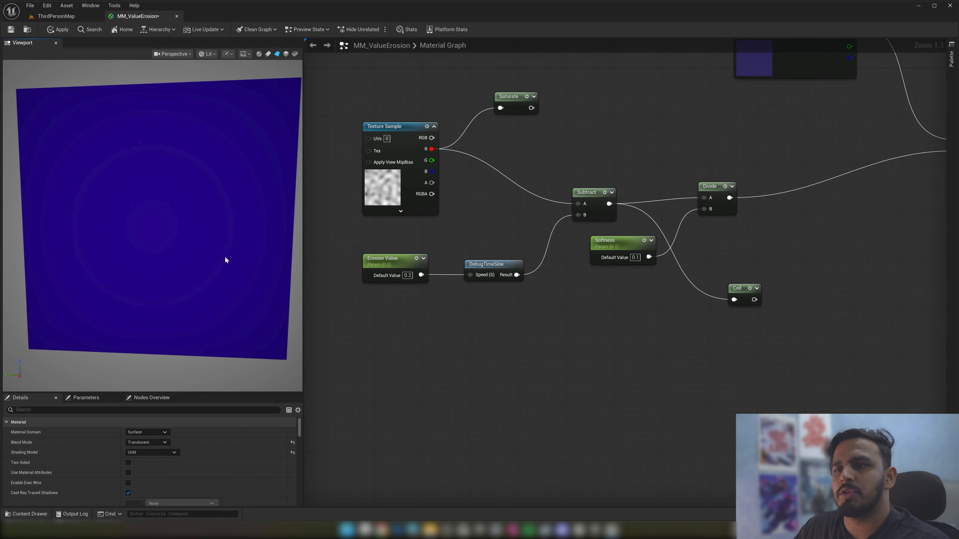
{"action": "scroll", "coordinate": [224, 257], "scroll_direction": "down", "scroll_amount": 6}
{"action": "scroll", "coordinate": [225, 257], "scroll_direction": "up", "scroll_amount": 2}
{"action": "left_click_drag", "start_coordinate": [224, 257], "coordinate": [237, 246]}
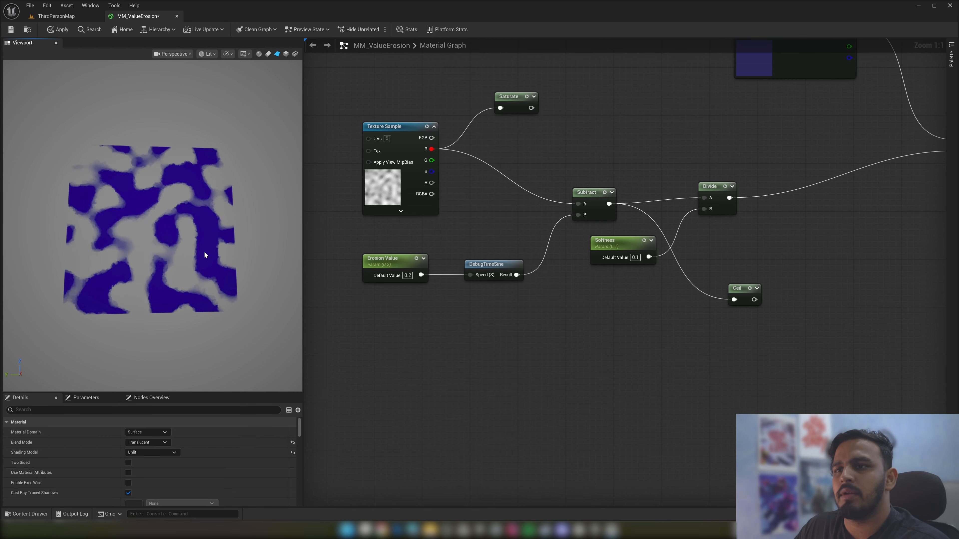
{"action": "left_click", "coordinate": [11, 30]}
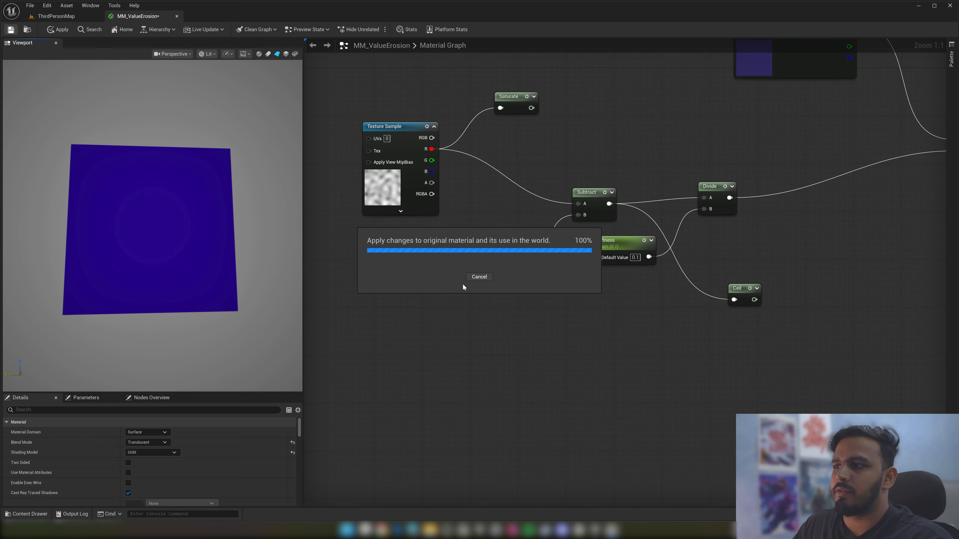
Connect Erosion Value directly to the Subtract node's B input and move DebugTimeSine down out of the chain
{"action": "left_click_drag", "start_coordinate": [421, 275], "coordinate": [511, 220]}
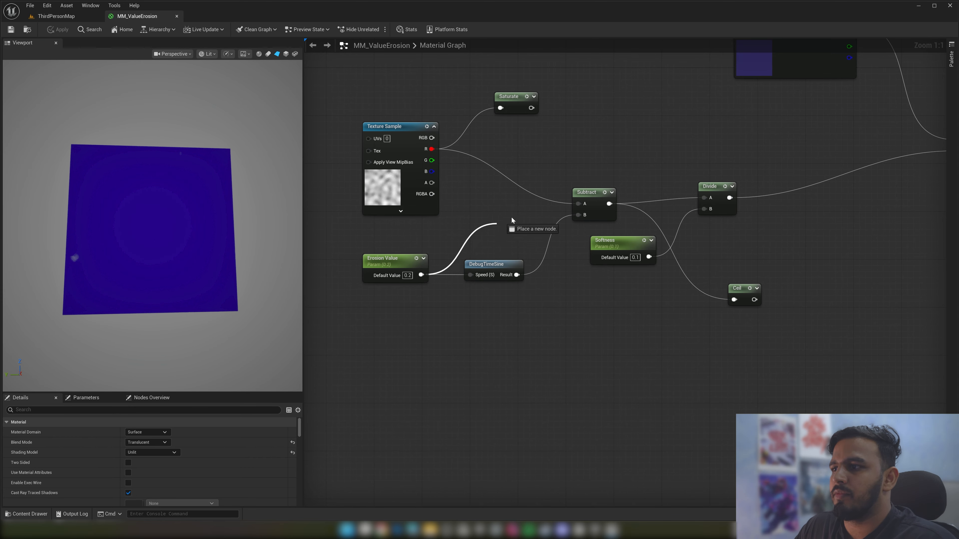
{"action": "left_click_drag", "start_coordinate": [582, 216], "coordinate": [582, 215]}
{"action": "left_click_drag", "start_coordinate": [495, 264], "coordinate": [537, 361]}
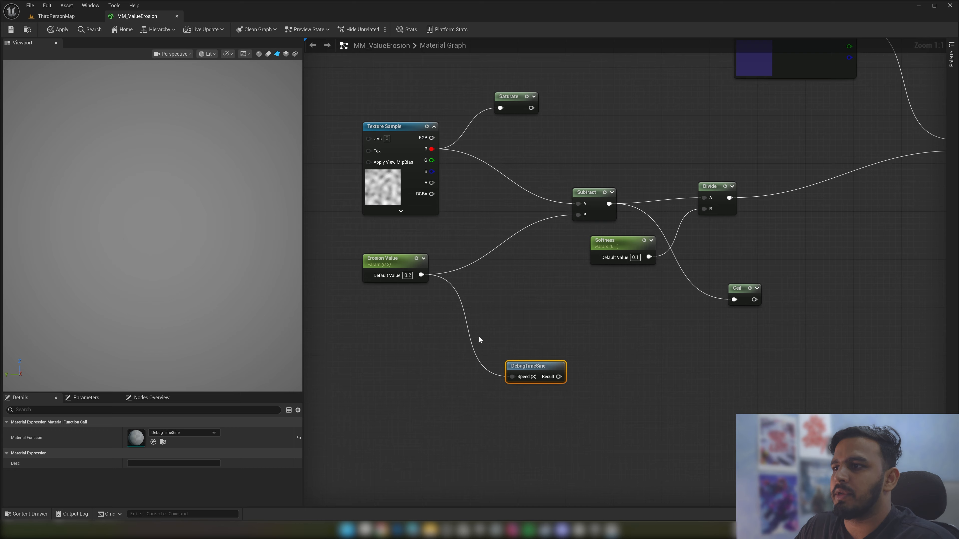
Select the Erosion Value node and view the material's list of exposed parameters
{"action": "left_click_drag", "start_coordinate": [426, 258], "coordinate": [425, 259]}
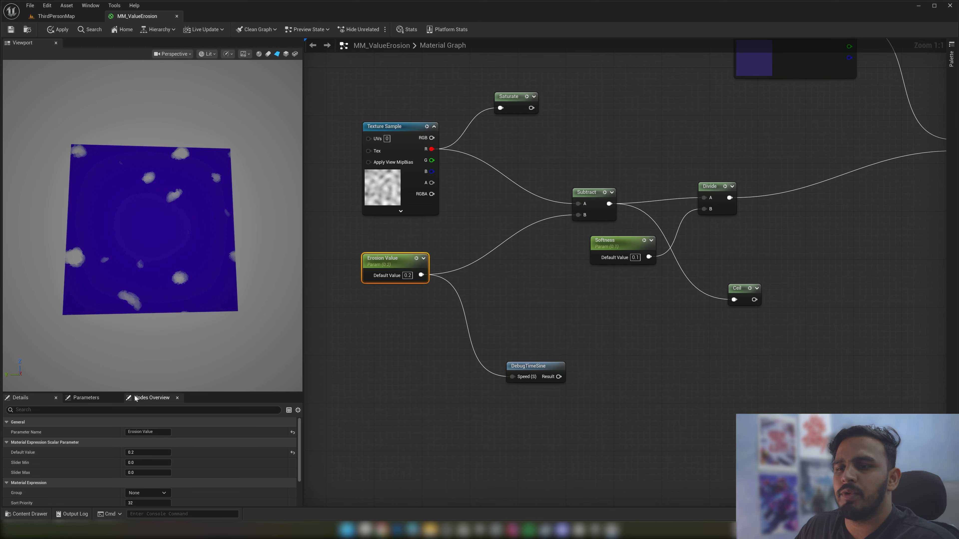
{"action": "left_click", "coordinate": [86, 398]}
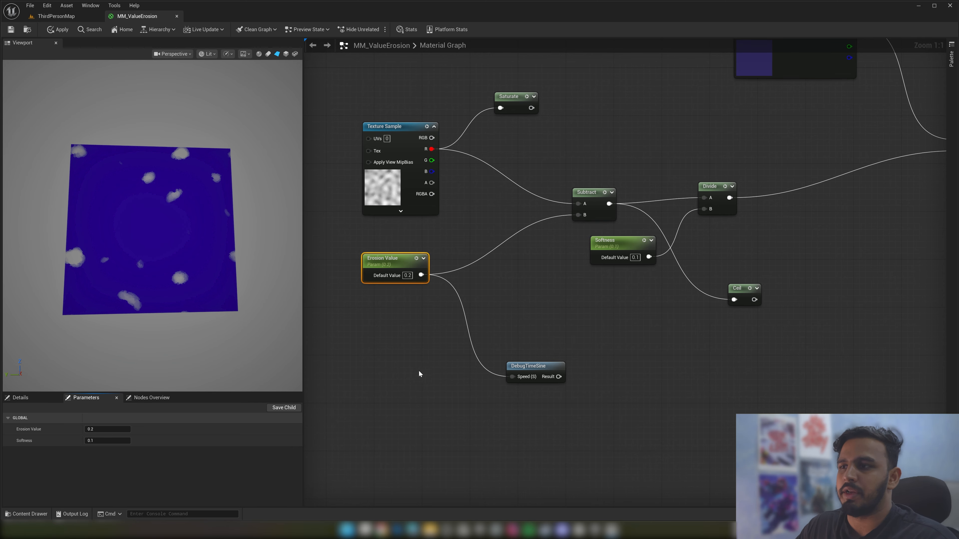
Add a Dynamic Parameter node and place it below the Erosion Value parameter
{"action": "right_click", "coordinate": [377, 403]}
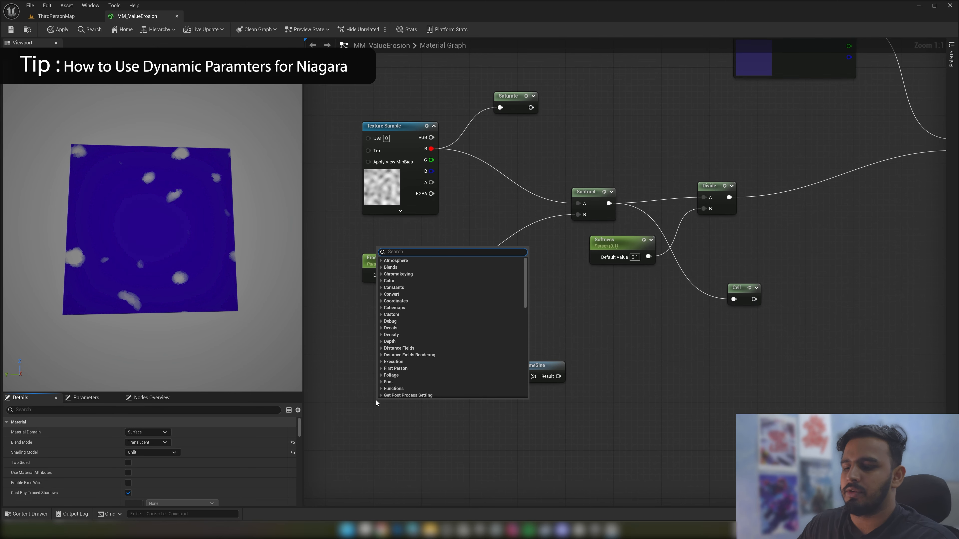
{"action": "type", "text": "dyna"}
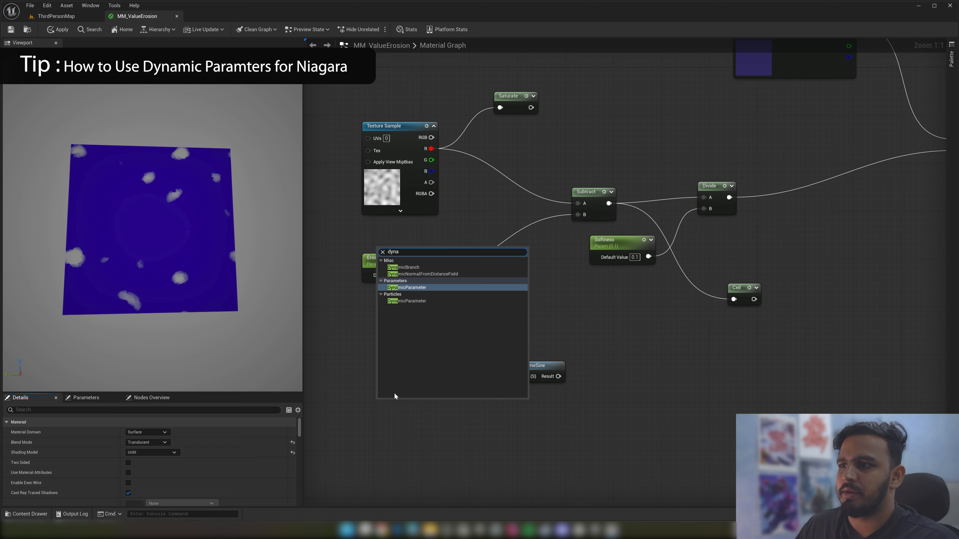
{"action": "left_click", "coordinate": [423, 290]}
{"action": "left_click_drag", "start_coordinate": [418, 406], "coordinate": [413, 364]}
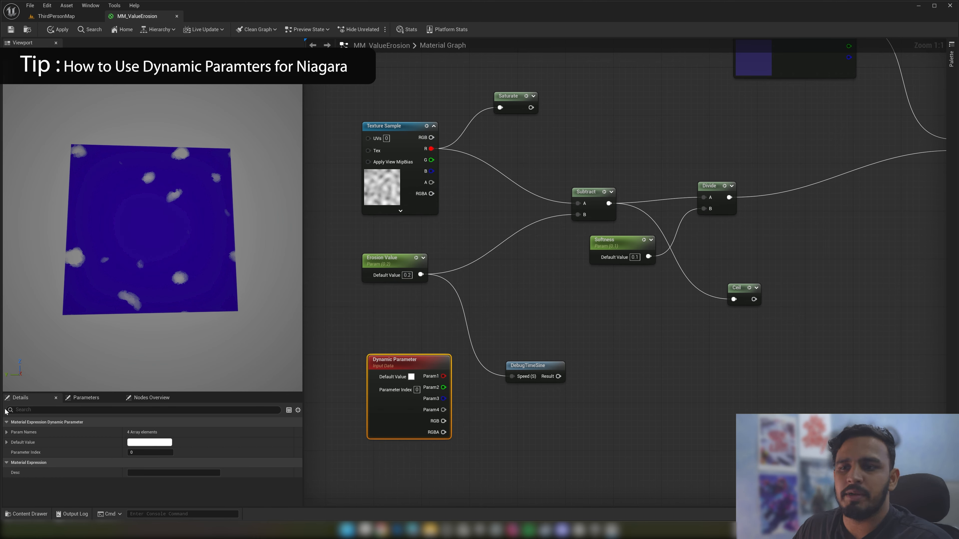
Rename the Dynamic Parameter's first parameter, index 0, as Erosion
{"action": "left_click", "coordinate": [7, 433]}
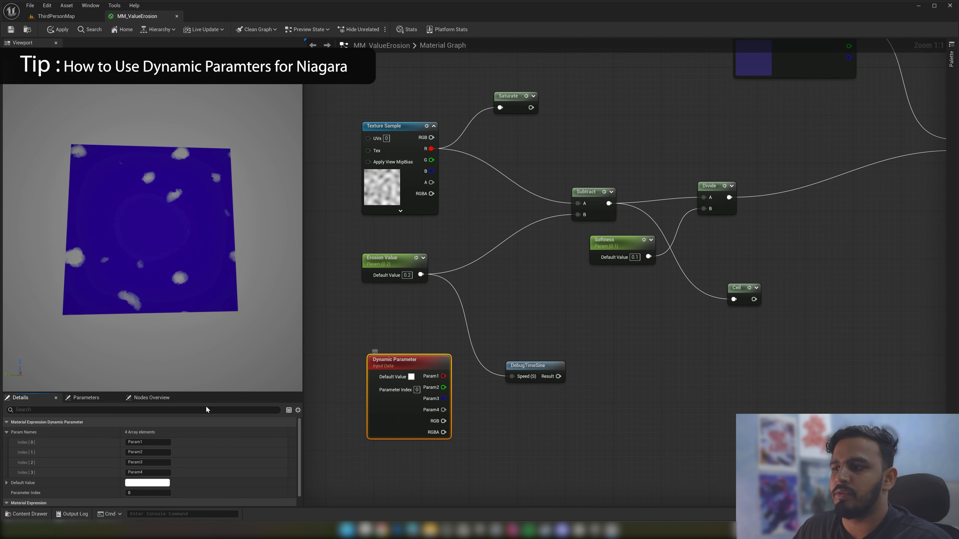
{"action": "left_click", "coordinate": [147, 442]}
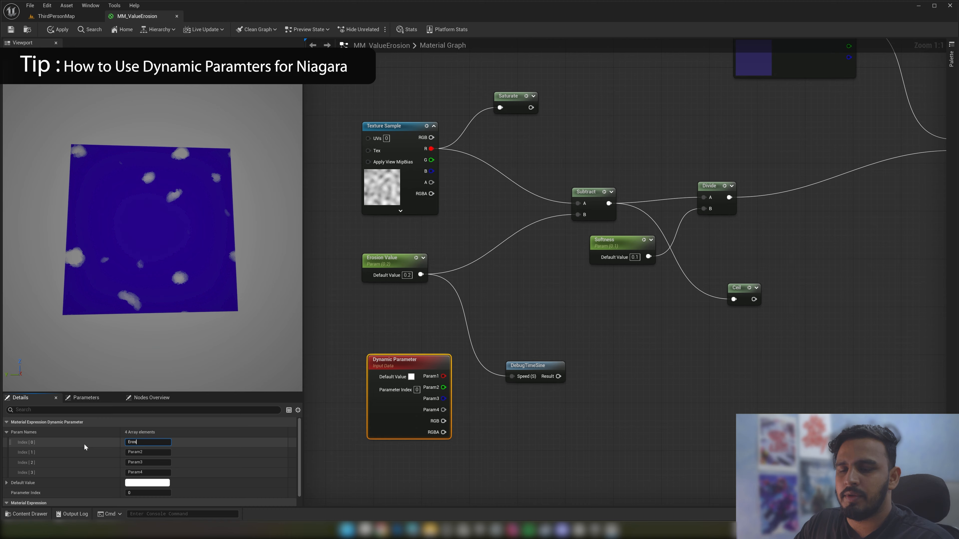
{"action": "key", "text": "Return"}
Expand the Dynamic Parameter's default value and set its R component to 0
{"action": "scroll", "coordinate": [84, 447], "scroll_direction": "down", "scroll_amount": 1}
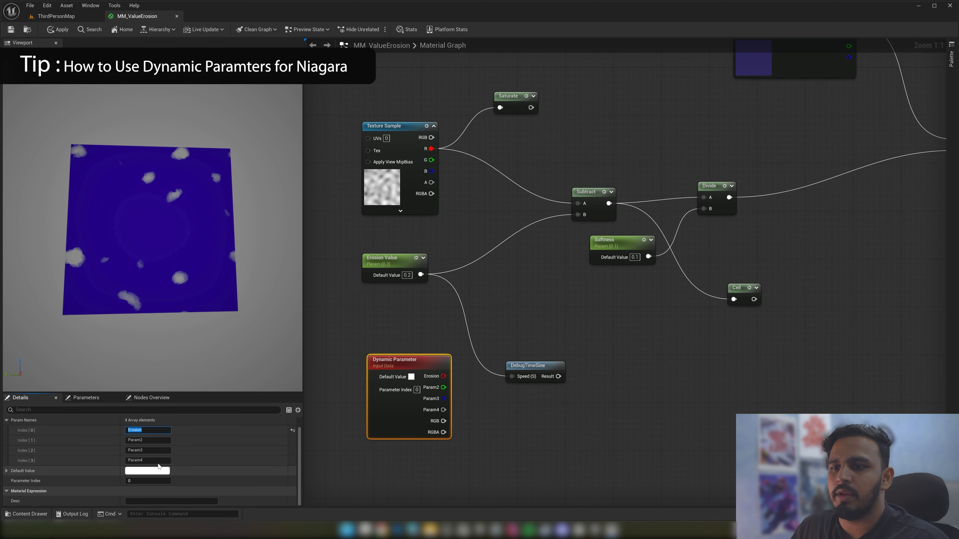
{"action": "scroll", "coordinate": [8, 484], "scroll_direction": "up", "scroll_amount": 1}
{"action": "left_click", "coordinate": [7, 483]}
{"action": "scroll", "coordinate": [132, 445], "scroll_direction": "down", "scroll_amount": 4}
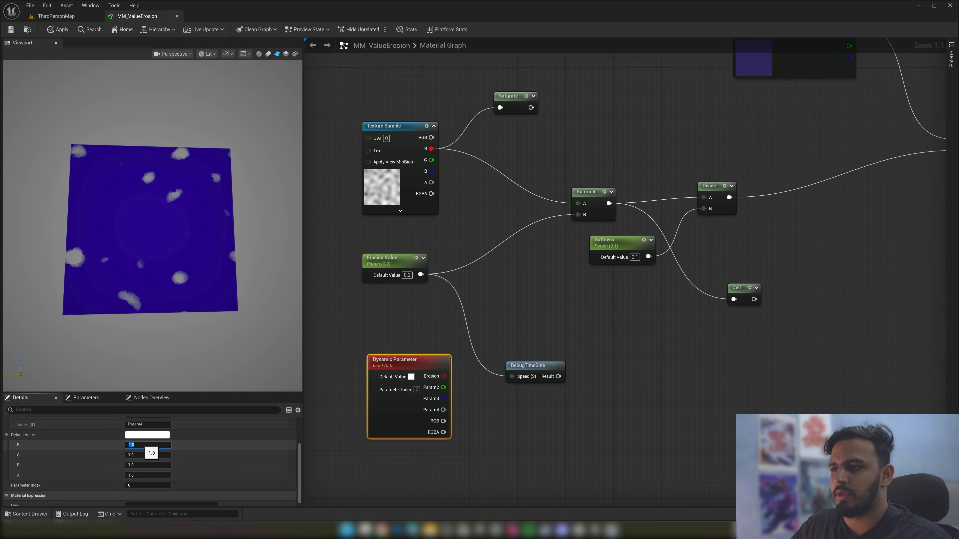
{"action": "key", "text": "Return"}
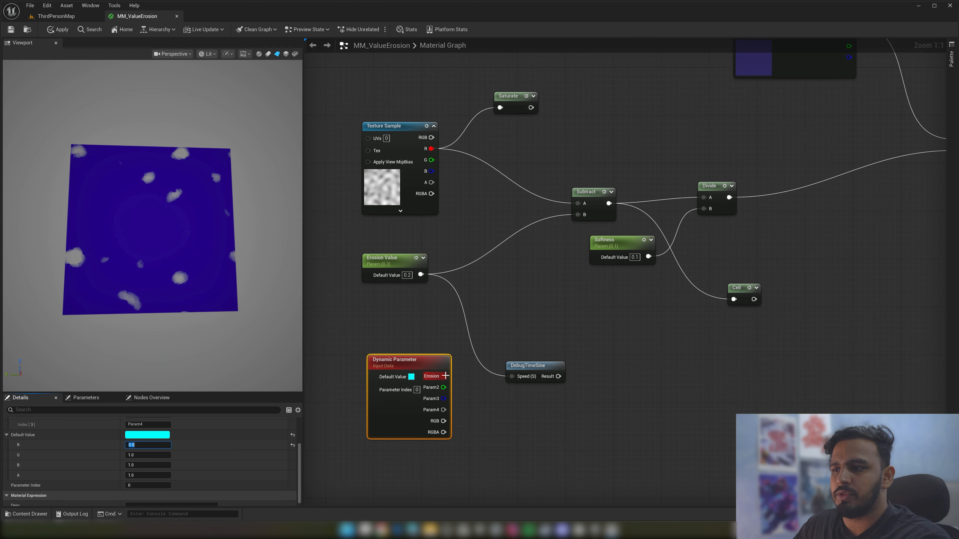
Connect the Dynamic Parameter's Erosion output to the Subtract node's B input, replacing Erosion Value
{"action": "left_click_drag", "start_coordinate": [444, 377], "coordinate": [578, 215]}
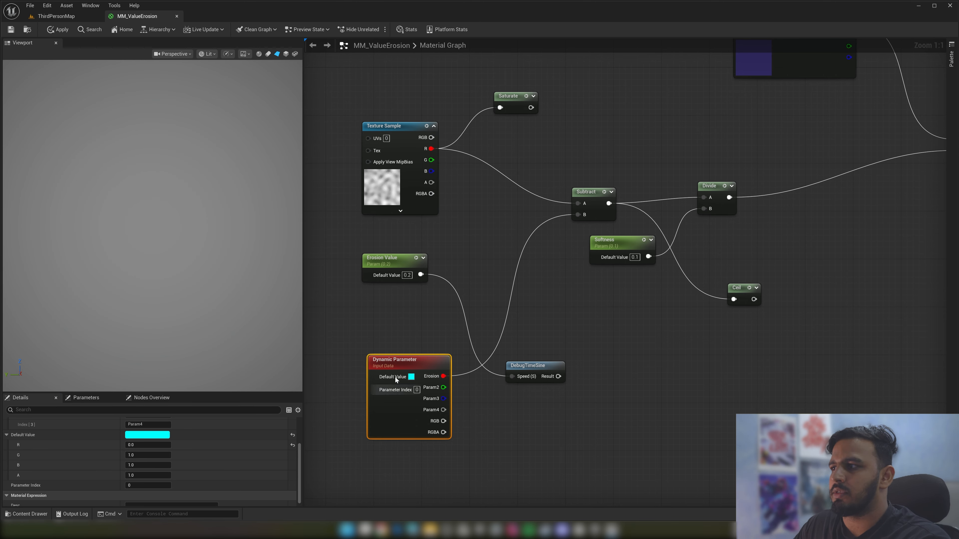
{"action": "left_click_drag", "start_coordinate": [426, 334], "coordinate": [385, 382]}
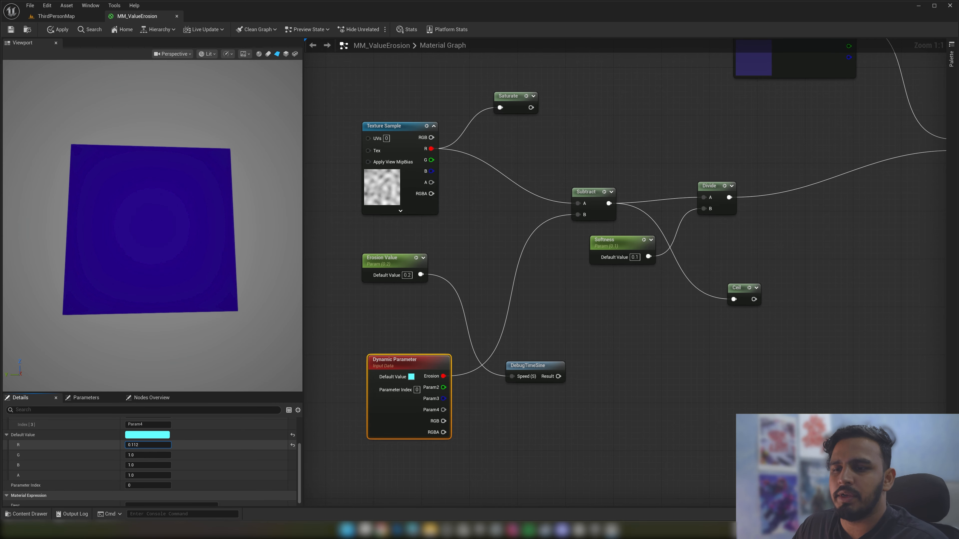
Raise the Dynamic Parameter's default R component to about 0.528 and enlarge the area showing its properties
{"action": "left_click_drag", "start_coordinate": [148, 445], "coordinate": [165, 445]}
{"action": "left_click", "coordinate": [166, 389]}
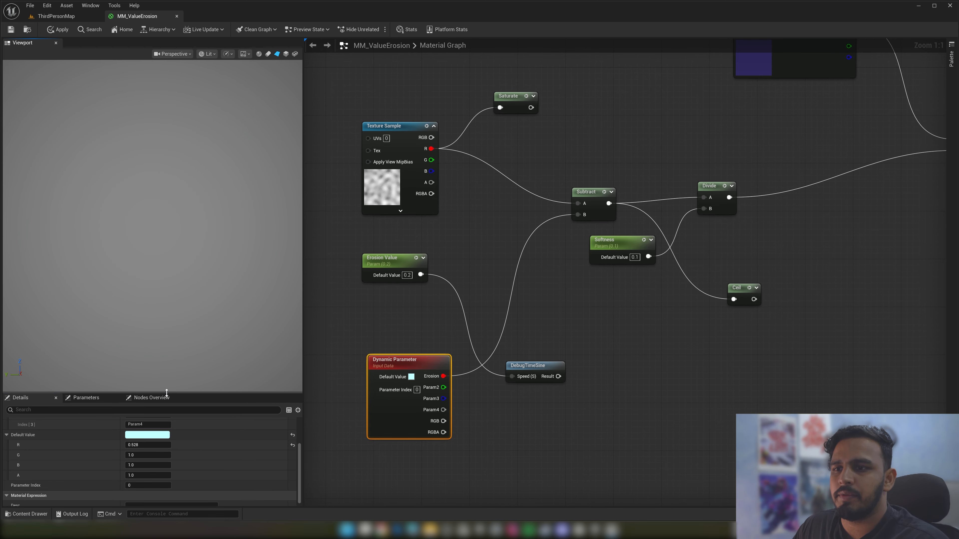
{"action": "left_click_drag", "start_coordinate": [166, 393], "coordinate": [167, 278]}
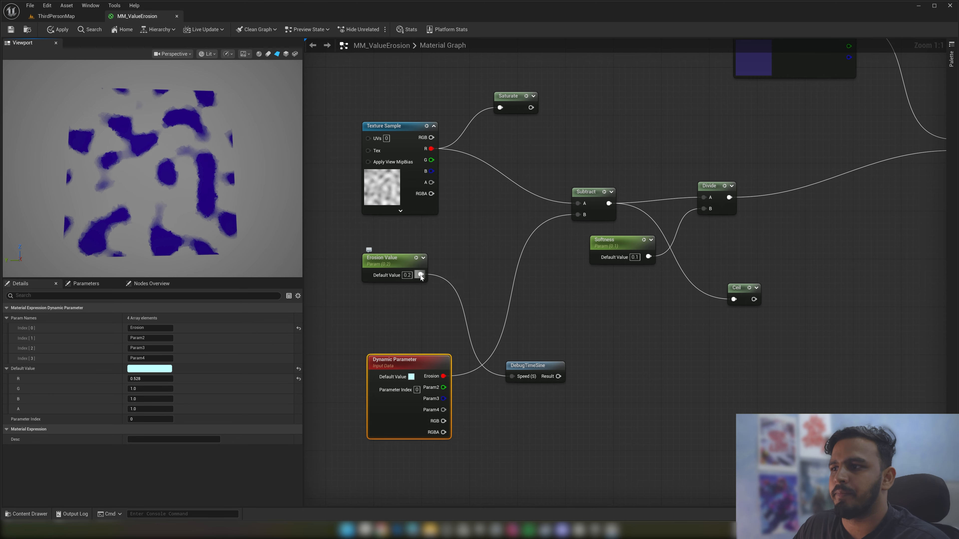
Reconnect the Erosion Value parameter to the Subtract node's B input and delete the Dynamic Parameter node
{"action": "left_click_drag", "start_coordinate": [421, 275], "coordinate": [578, 214]}
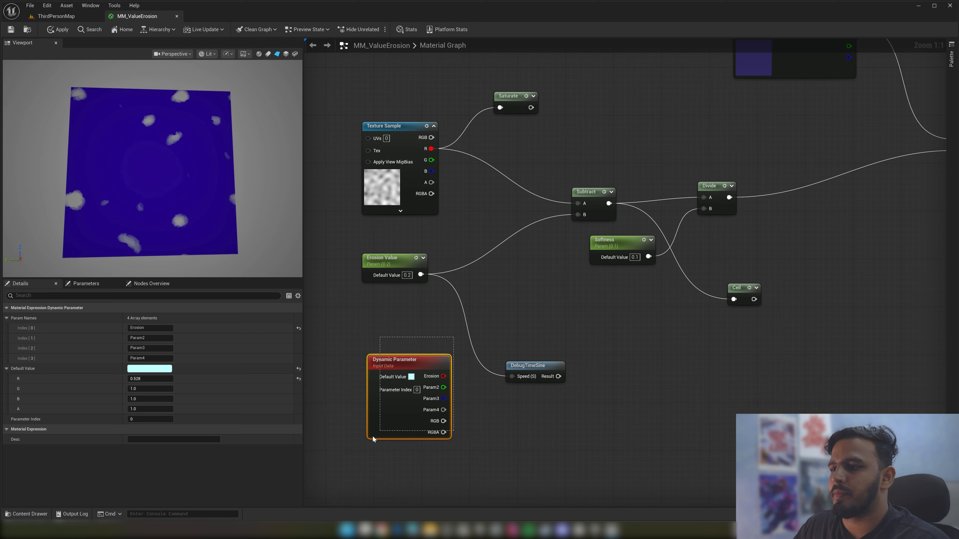
{"action": "key", "text": "Delete"}
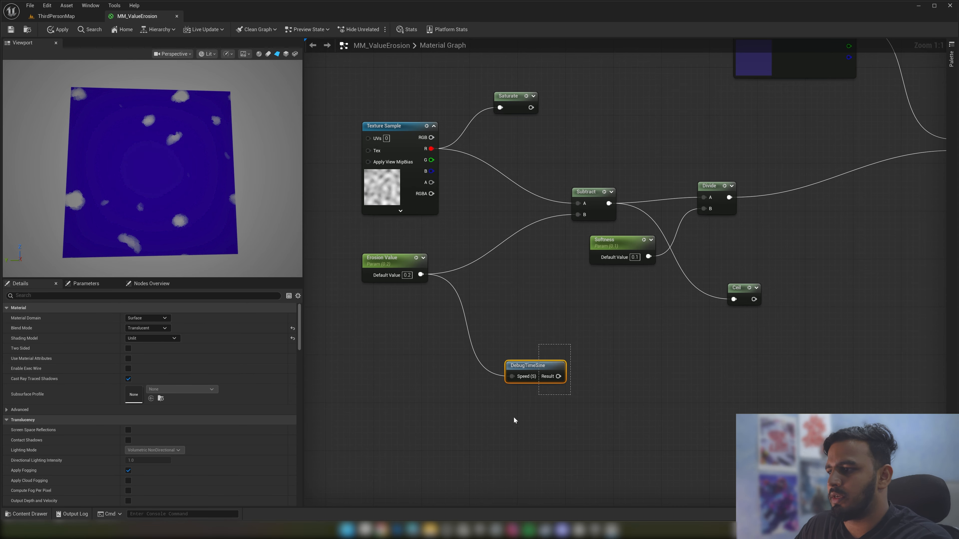
Delete the unused DebugTimeSine, Ceil and Saturate nodes from the material graph
{"action": "left_click_drag", "start_coordinate": [513, 418], "coordinate": [510, 419]}
{"action": "key", "text": "Delete"}
{"action": "right_click_drag", "start_coordinate": [680, 340], "coordinate": [576, 380]}
{"action": "left_click_drag", "start_coordinate": [593, 389], "coordinate": [679, 305]}
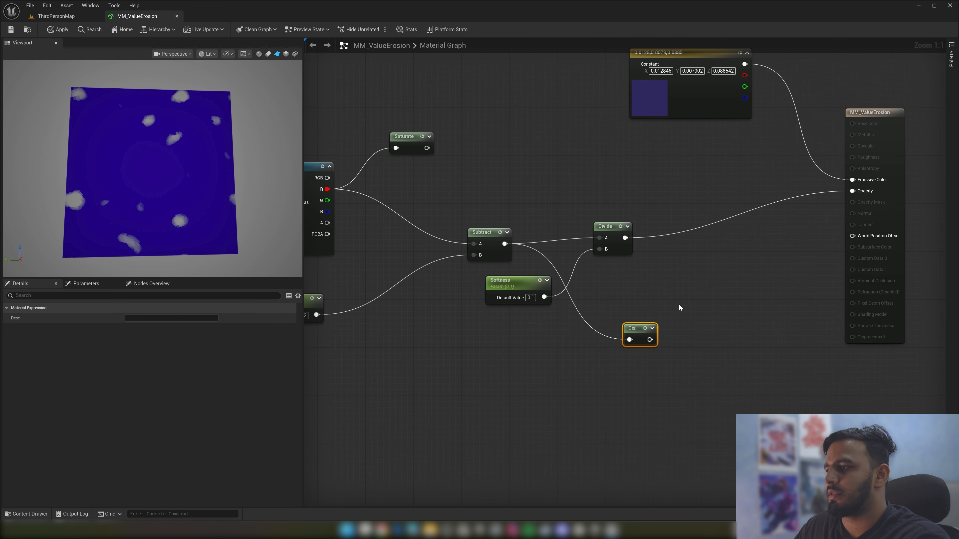
{"action": "key", "text": "Delete"}
{"action": "right_click_drag", "start_coordinate": [603, 348], "coordinate": [628, 285]}
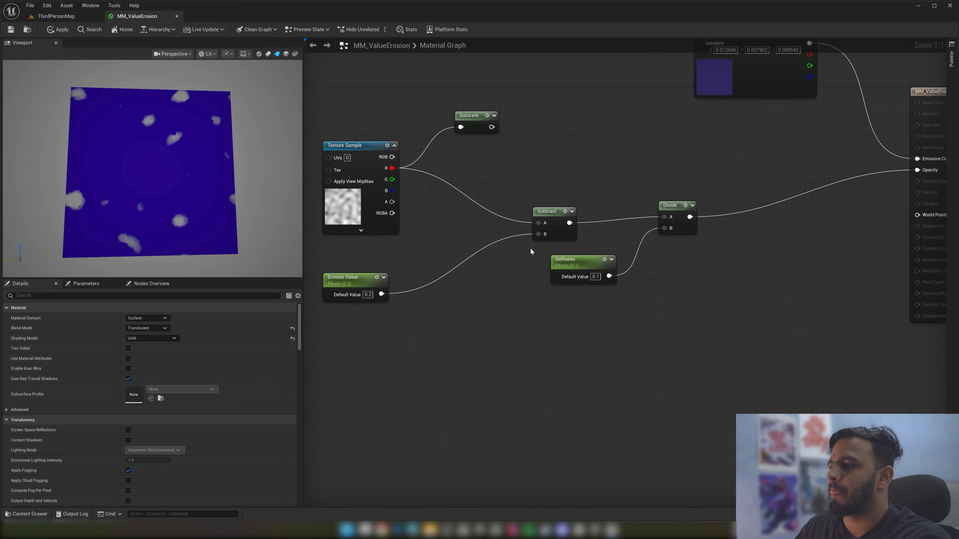
{"action": "right_click_drag", "start_coordinate": [531, 251], "coordinate": [558, 132]}
{"action": "left_click_drag", "start_coordinate": [558, 132], "coordinate": [506, 185]}
{"action": "key", "text": "Delete"}
{"action": "right_click_drag", "start_coordinate": [548, 192], "coordinate": [660, 186]}
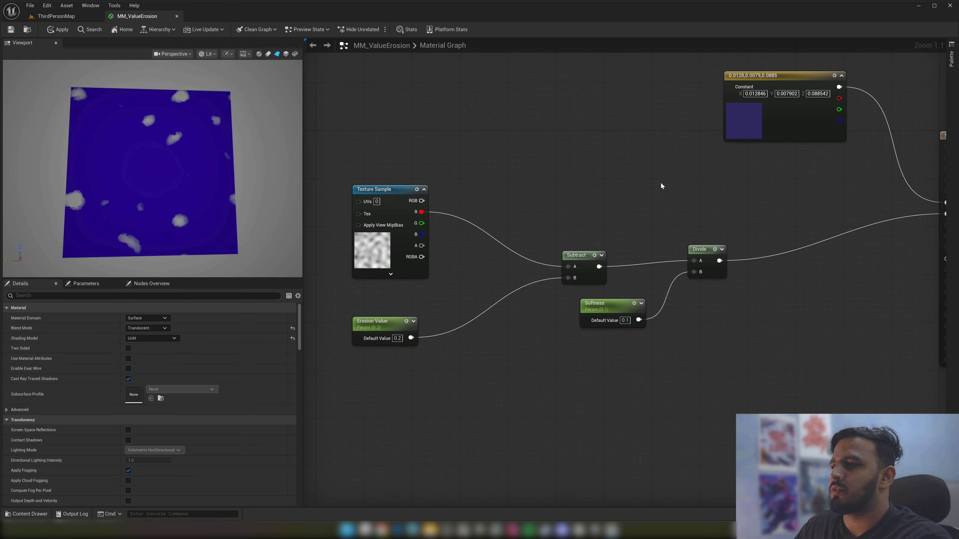
Select the Texture Sample, Erosion Value, Subtract, Softness and Divide nodes and move them closer to the material output node
{"action": "left_click_drag", "start_coordinate": [695, 167], "coordinate": [358, 397]}
{"action": "left_click_drag", "start_coordinate": [376, 168], "coordinate": [539, 169]}
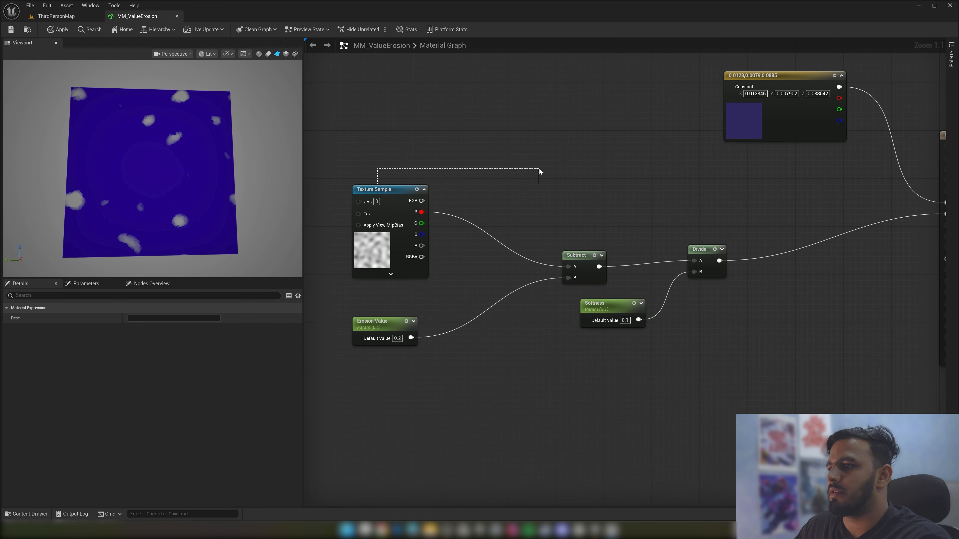
{"action": "left_click_drag", "start_coordinate": [725, 186], "coordinate": [328, 404]}
{"action": "left_click_drag", "start_coordinate": [390, 191], "coordinate": [558, 161]}
{"action": "right_click_drag", "start_coordinate": [492, 269], "coordinate": [390, 290]}
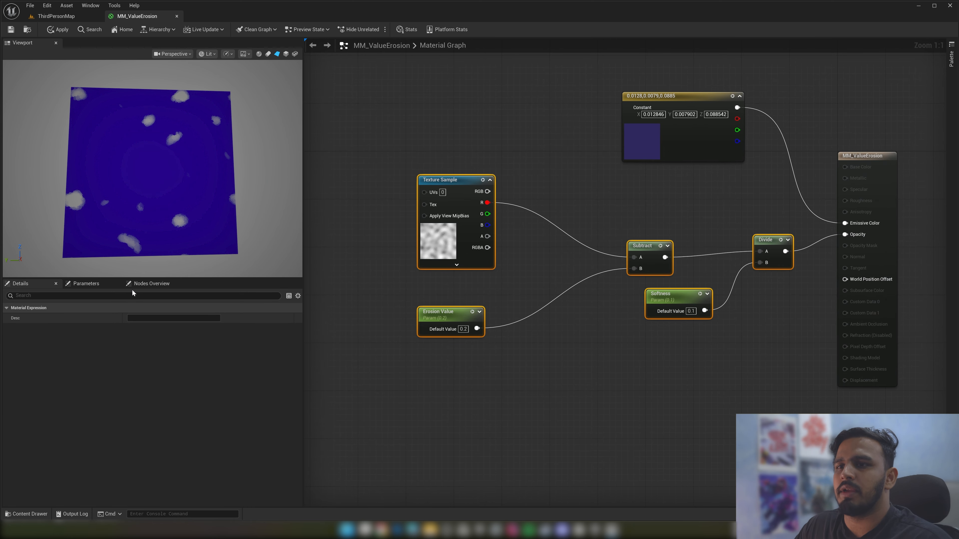
Show the material's global parameters and set Erosion Value to about 0.184
{"action": "left_click", "coordinate": [151, 284]}
{"action": "left_click", "coordinate": [84, 284]}
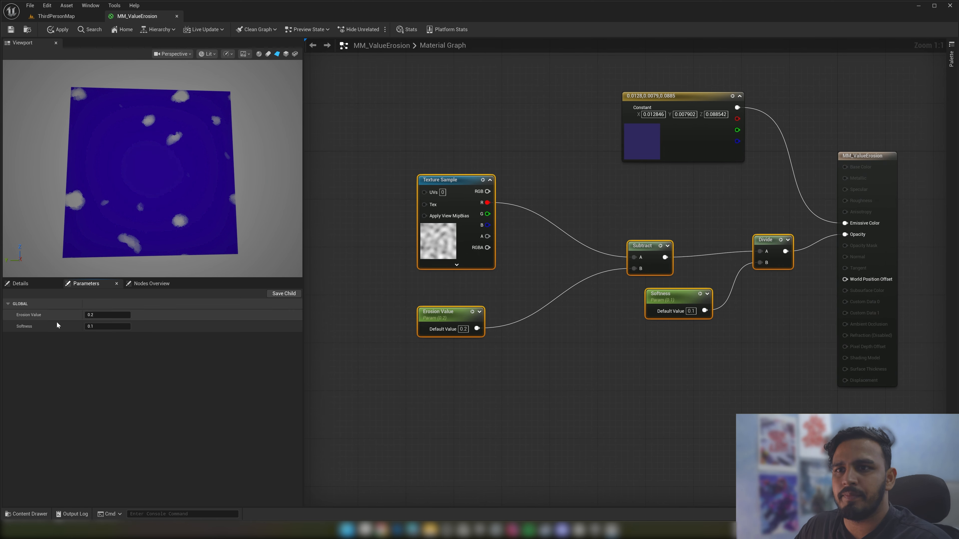
{"action": "left_click_drag", "start_coordinate": [99, 315], "coordinate": [100, 315]}
Move the whole erosion node group, from Texture Sample to Divide, down so it sits well below the color constant
{"action": "right_click_drag", "start_coordinate": [750, 150], "coordinate": [651, 218]}
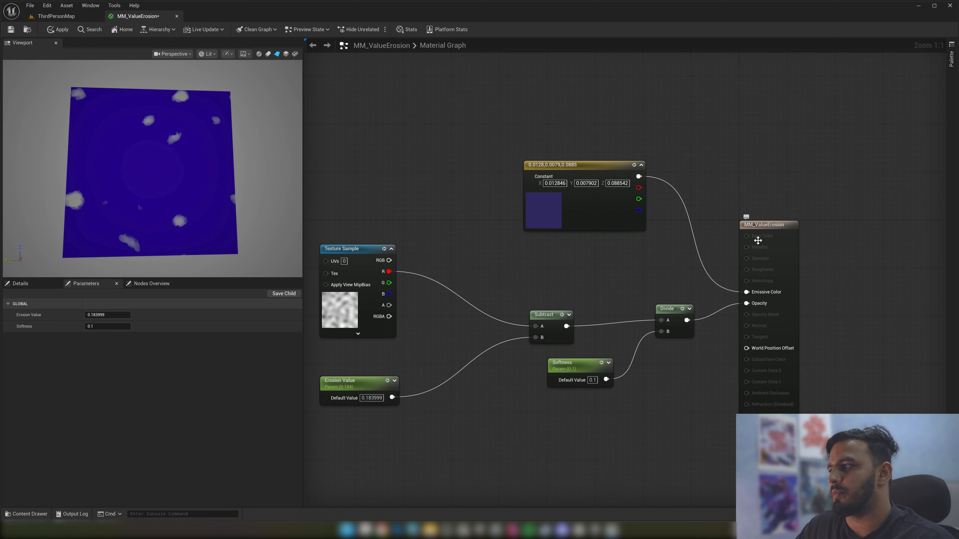
{"action": "right_click_drag", "start_coordinate": [702, 298], "coordinate": [744, 235]}
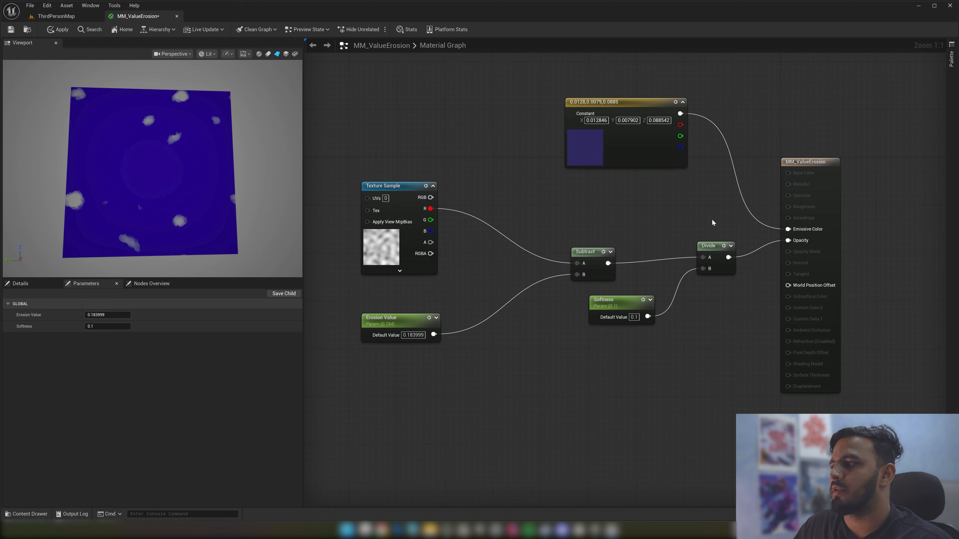
{"action": "left_click_drag", "start_coordinate": [712, 222], "coordinate": [407, 359]}
{"action": "left_click_drag", "start_coordinate": [394, 185], "coordinate": [394, 305]}
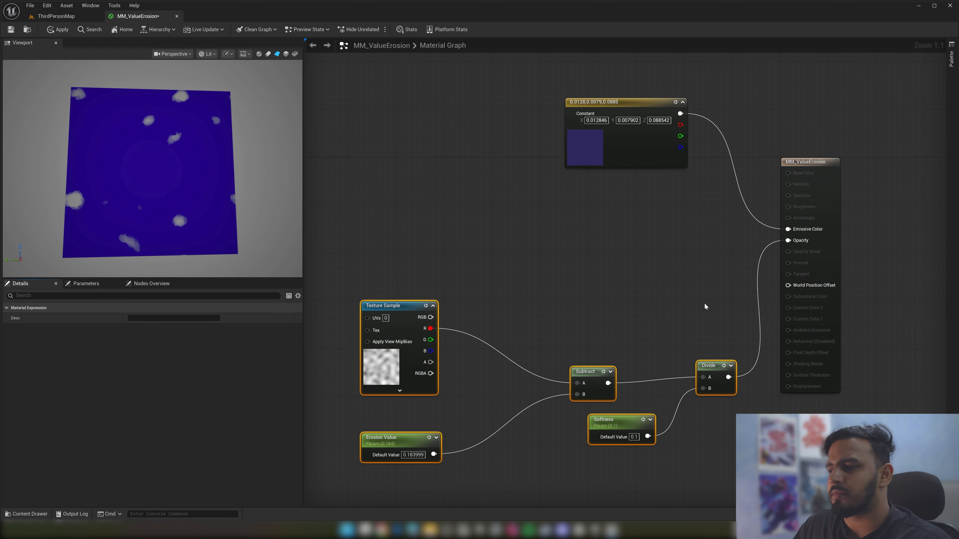
{"action": "right_click_drag", "start_coordinate": [738, 301], "coordinate": [760, 276]}
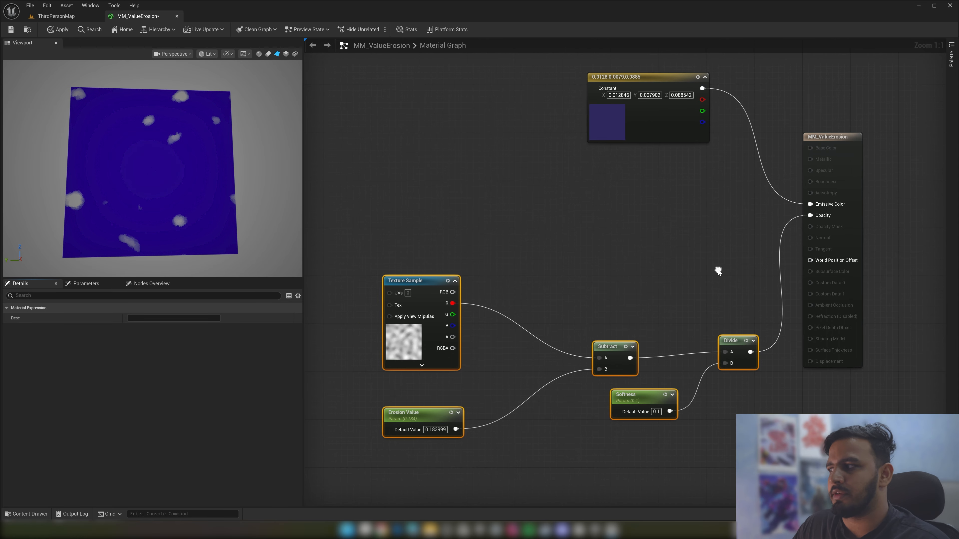
{"action": "left_click_drag", "start_coordinate": [739, 240], "coordinate": [379, 480]}
{"action": "right_click_drag", "start_coordinate": [580, 300], "coordinate": [581, 286]}
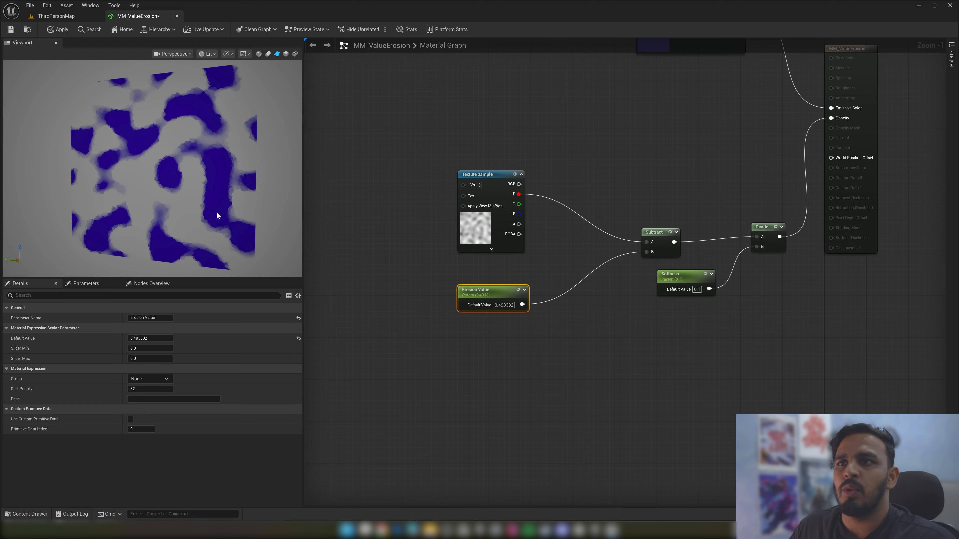
Examine the softness of the eroded edges up close in the material preview
{"action": "scroll", "coordinate": [200, 189], "scroll_direction": "down", "scroll_amount": 2}
{"action": "scroll", "coordinate": [200, 189], "scroll_direction": "up", "scroll_amount": 4}
{"action": "scroll", "coordinate": [166, 170], "scroll_direction": "down", "scroll_amount": 4}
{"action": "mouse_move", "coordinate": [166, 170]}
{"action": "right_mouse_down"}
{"action": "mouse_move", "coordinate": [168, 189]}
{"action": "mouse_move", "coordinate": [172, 169]}
{"action": "right_mouse_up"}
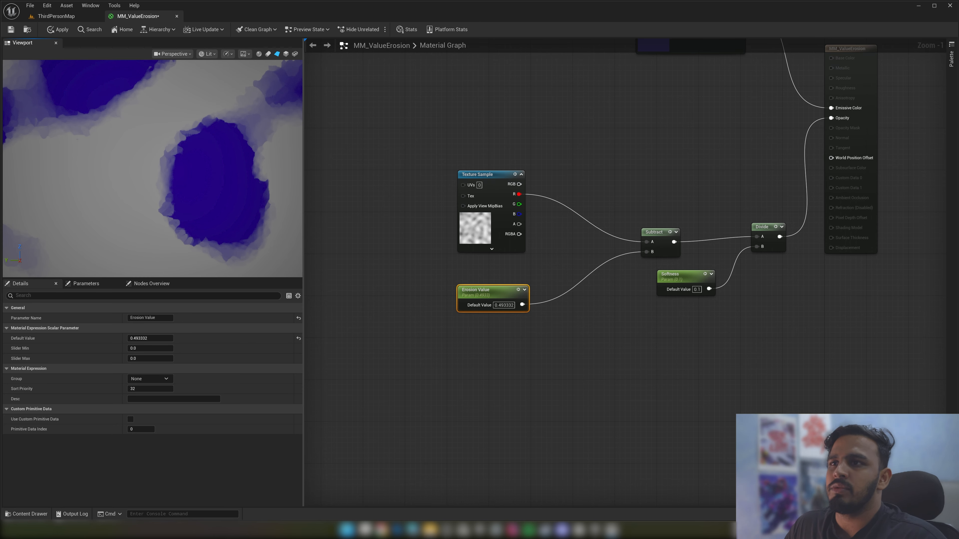
{"action": "scroll", "coordinate": [259, 169], "scroll_direction": "down", "scroll_amount": 5}
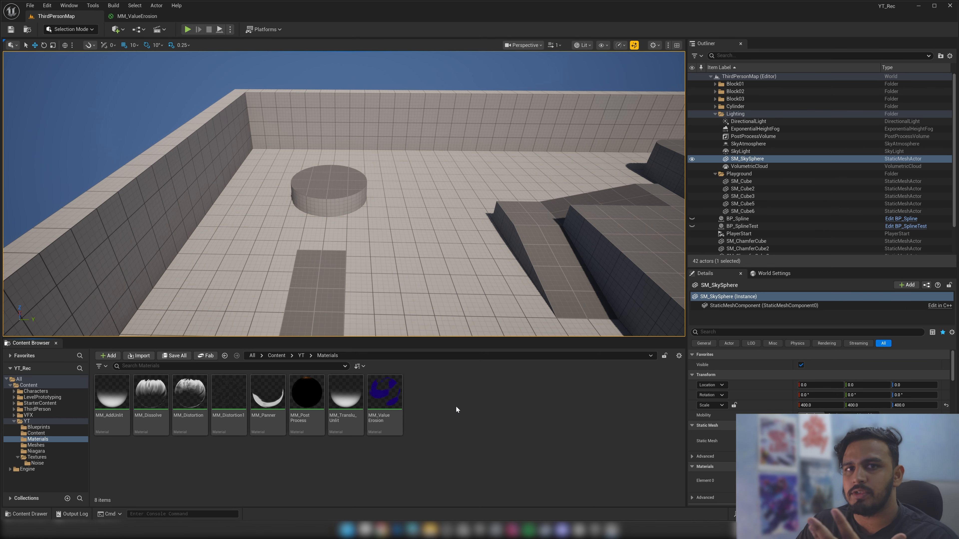
Create a new material named MM_ in the Materials folder
{"action": "right_click", "coordinate": [455, 406]}
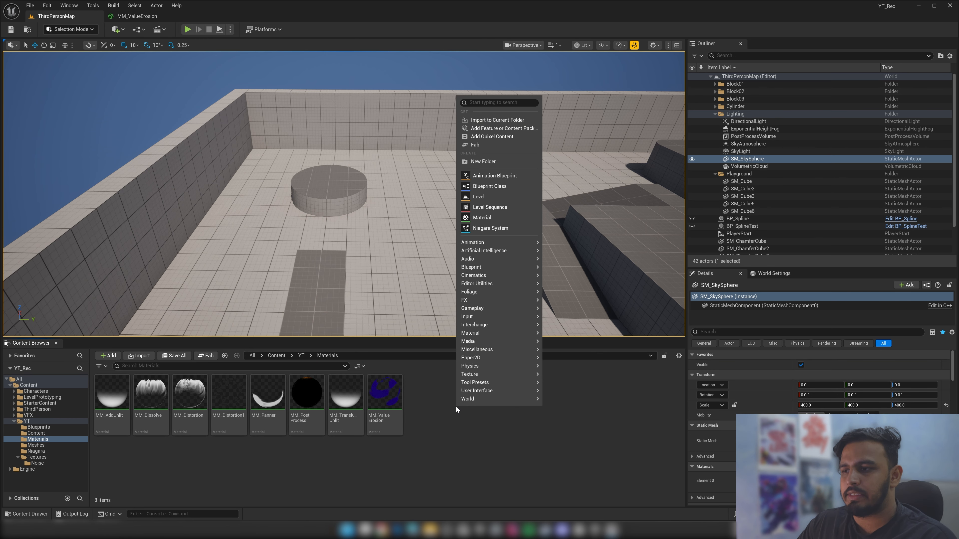
{"action": "left_click", "coordinate": [481, 218]}
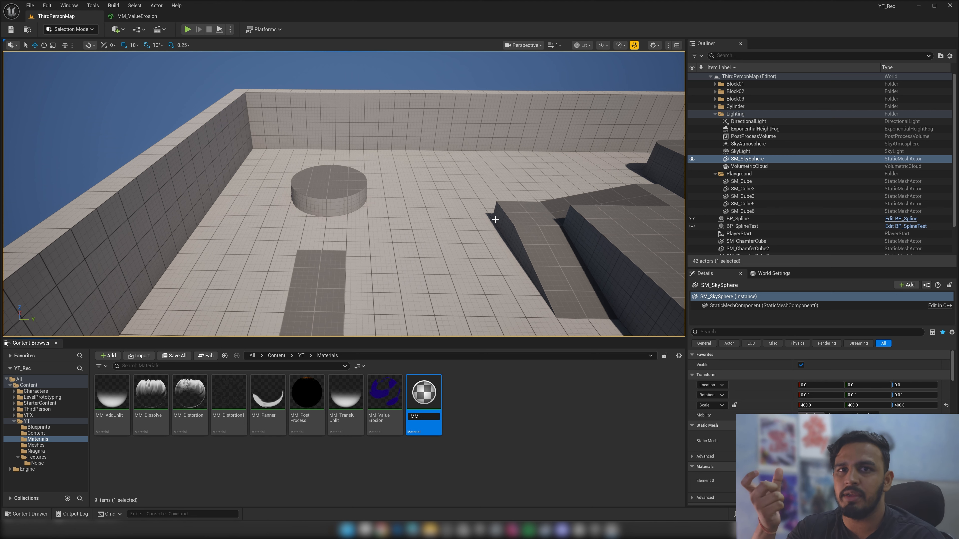
{"action": "key", "text": "Return"}
Rename the new MM_ material as MM_ErosionEdge and open it for editing
{"action": "right_click", "coordinate": [113, 397]}
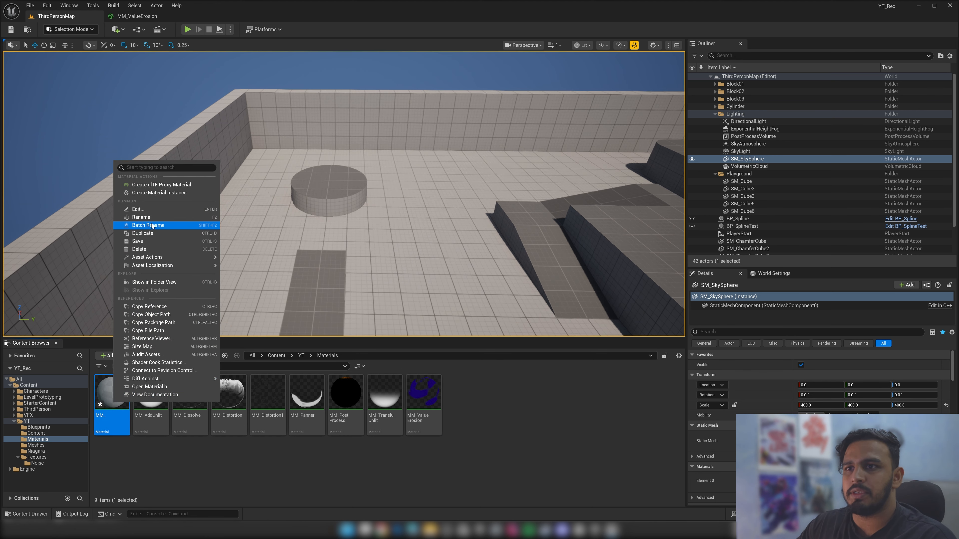
{"action": "left_click", "coordinate": [141, 218]}
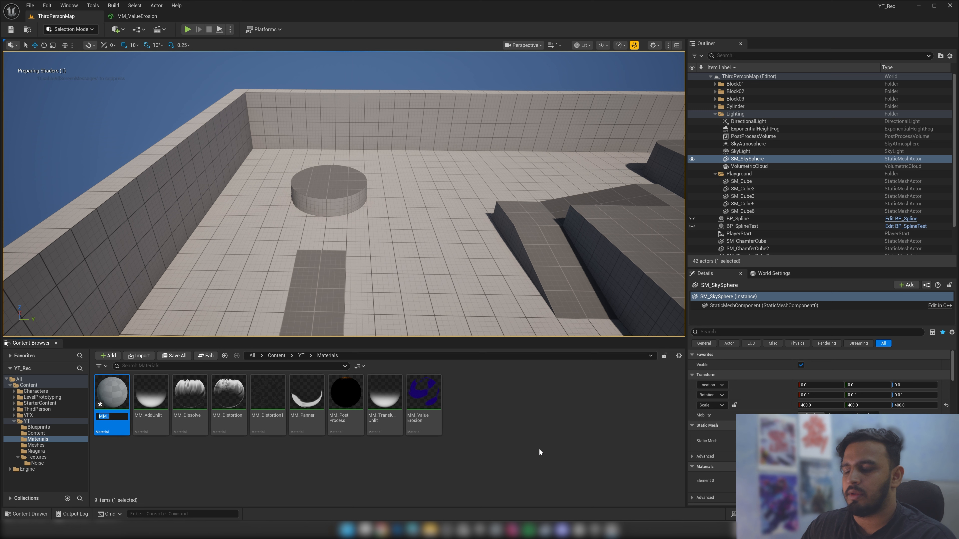
{"action": "type", "text": "MM"}
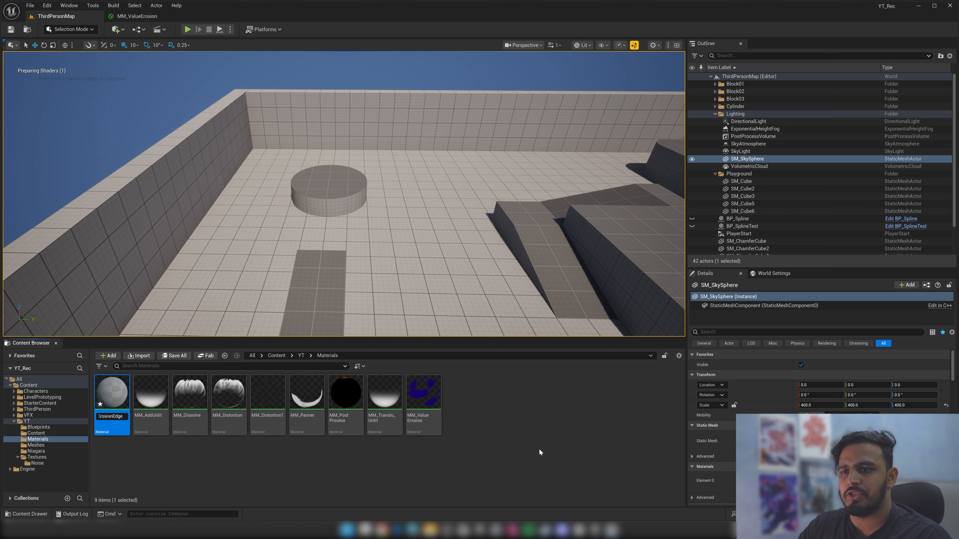
{"action": "key", "text": "Return"}
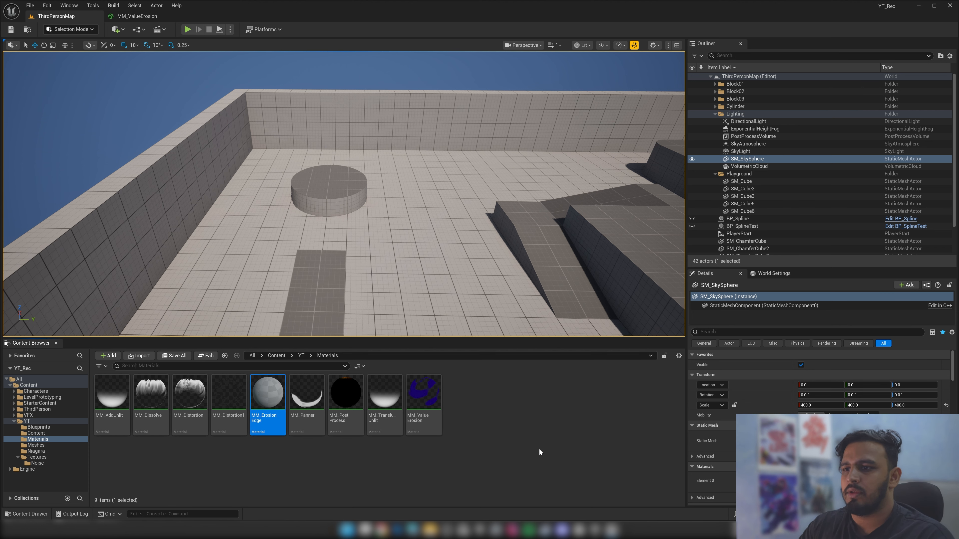
{"action": "key", "text": "Return"}
Set the MM_ErosionEdge material's blend mode to Masked
{"action": "right_click_drag", "start_coordinate": [400, 171], "coordinate": [565, 141]}
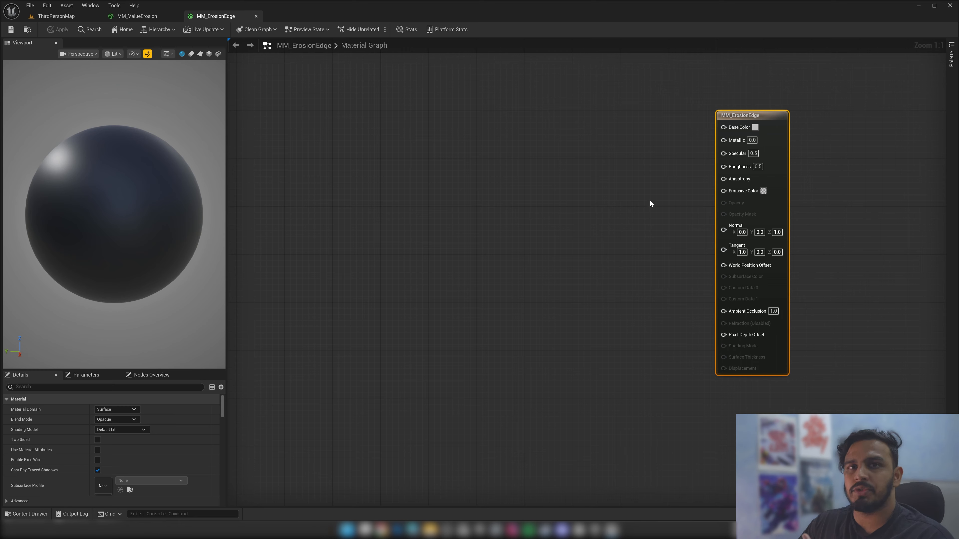
{"action": "left_click_drag", "start_coordinate": [641, 181], "coordinate": [857, 214]}
{"action": "left_click", "coordinate": [129, 419]}
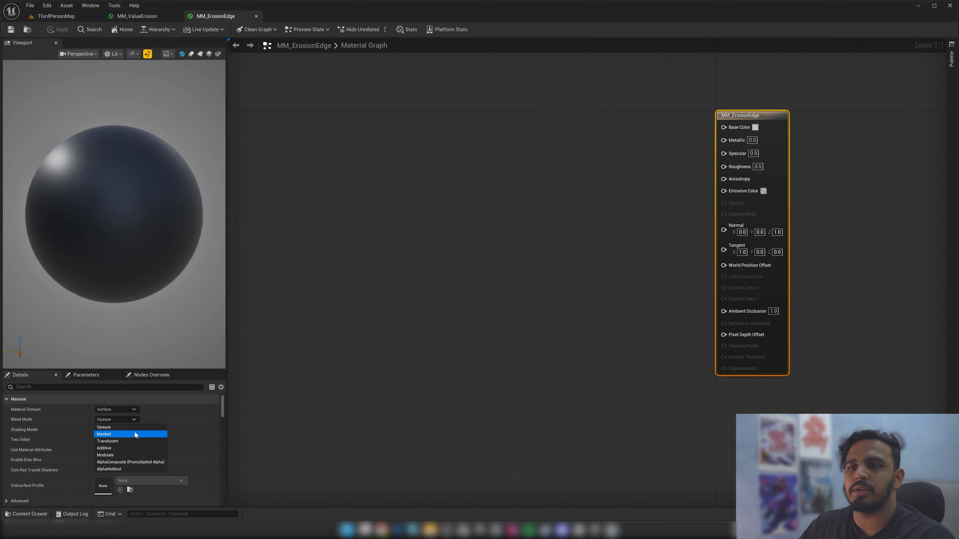
{"action": "left_click", "coordinate": [135, 433]}
{"action": "mouse_move", "coordinate": [435, 208]}
{"action": "right_mouse_down"}
{"action": "mouse_move", "coordinate": [501, 171]}
{"action": "mouse_move", "coordinate": [438, 185]}
{"action": "right_mouse_up"}
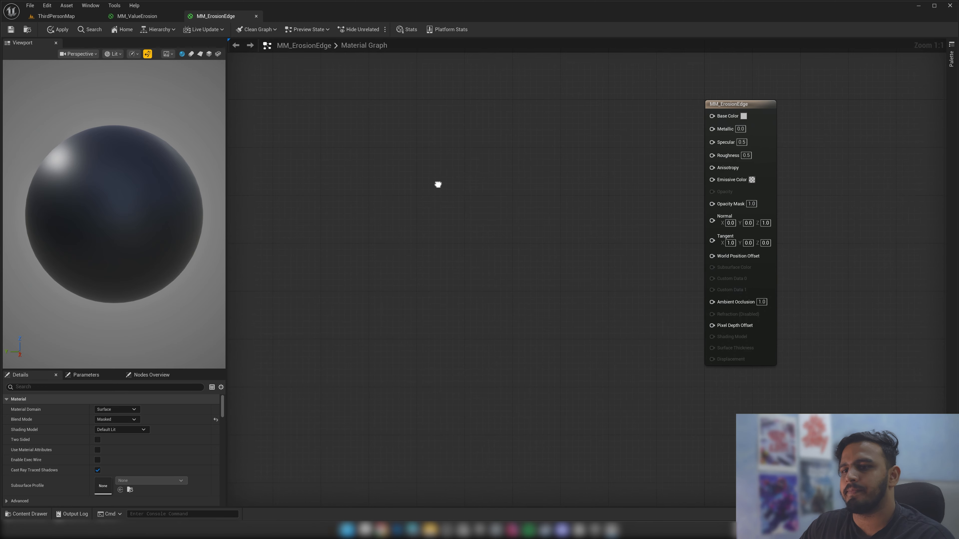
Try the Unlit shading model, widen the preview area, and return the shading model to Default Lit
{"action": "left_click", "coordinate": [126, 429]}
{"action": "left_click", "coordinate": [121, 338]}
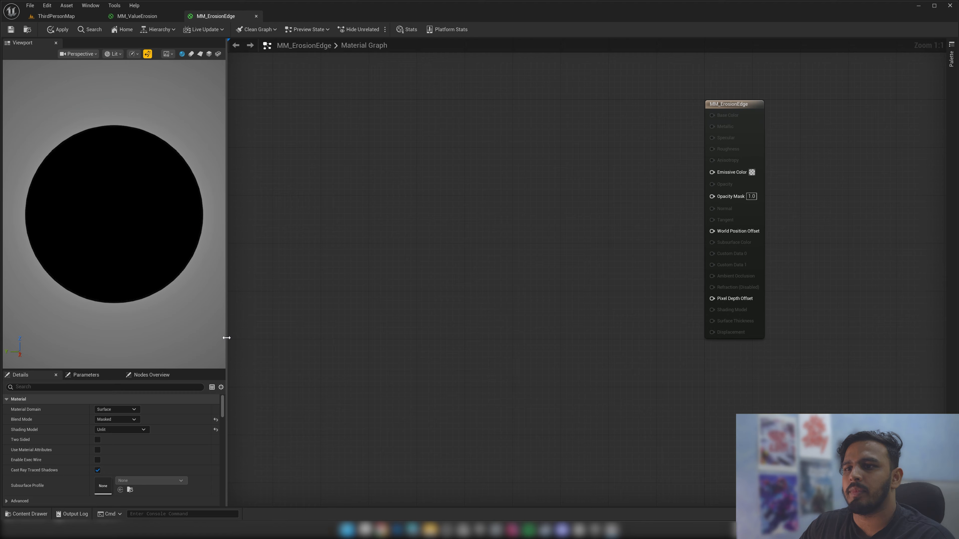
{"action": "left_click_drag", "start_coordinate": [227, 336], "coordinate": [309, 330]}
{"action": "left_click", "coordinate": [151, 429]}
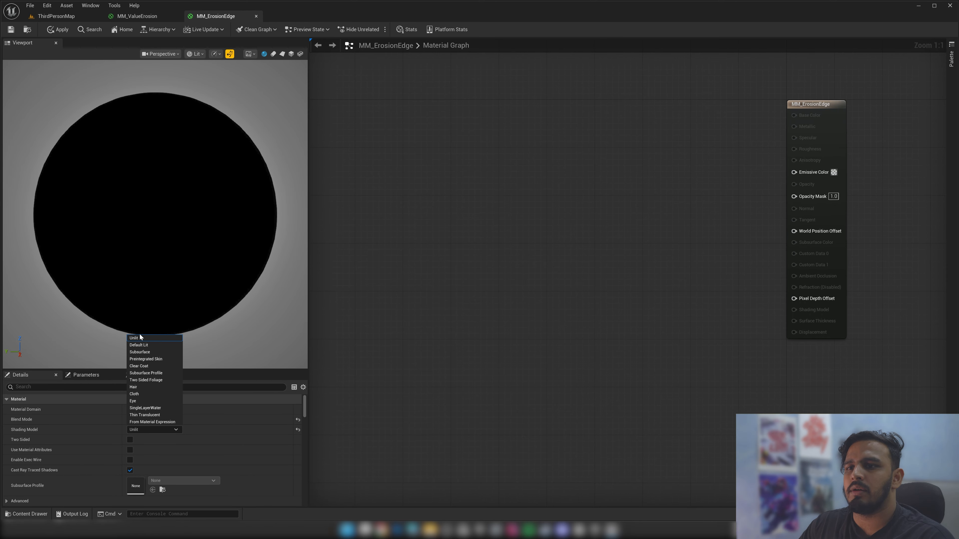
{"action": "left_click", "coordinate": [138, 345]}
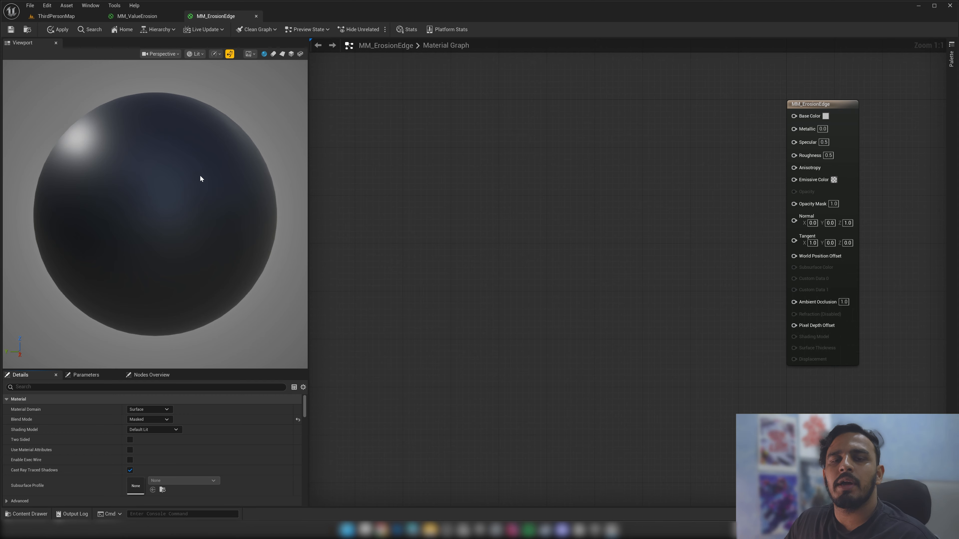
{"action": "right_click_drag", "start_coordinate": [740, 274], "coordinate": [771, 271]}
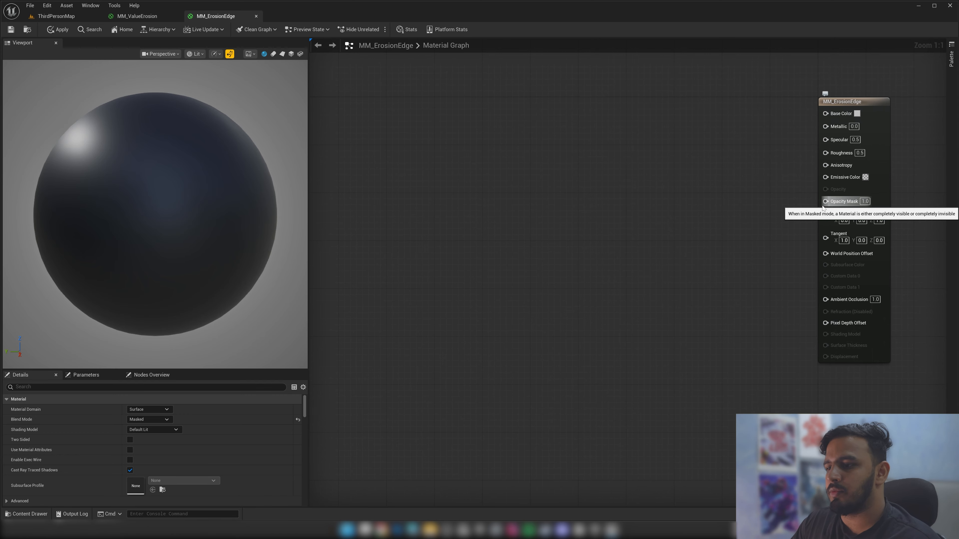
{"action": "right_click_drag", "start_coordinate": [680, 246], "coordinate": [581, 170]}
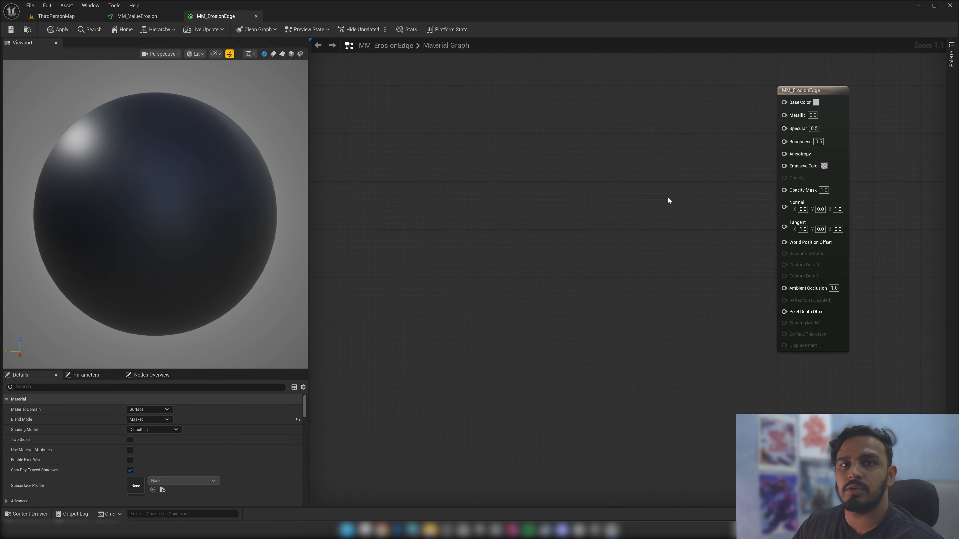
{"action": "right_click_drag", "start_coordinate": [666, 207], "coordinate": [796, 209]}
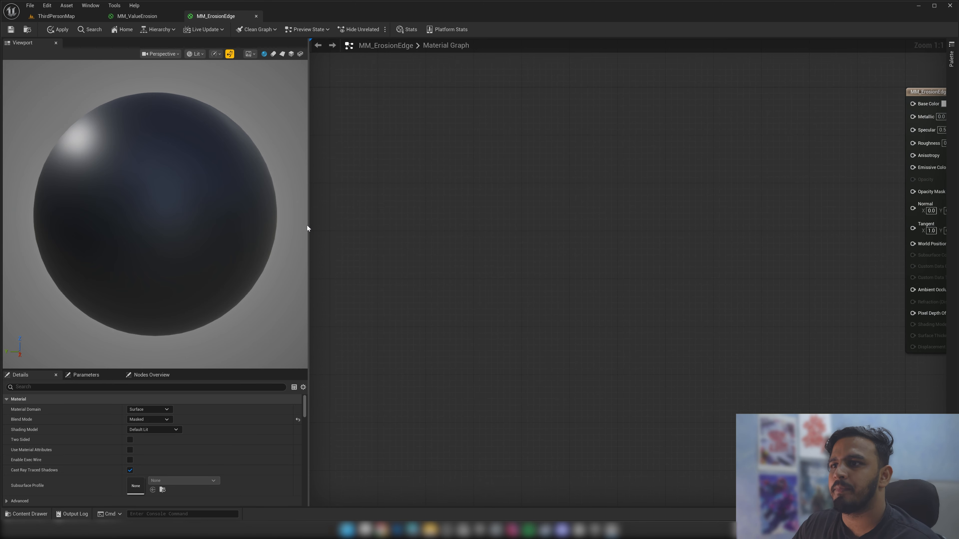
Narrow the preview area and add a Texture Sample node to the empty part of the material graph
{"action": "left_click_drag", "start_coordinate": [308, 226], "coordinate": [246, 212]}
{"action": "right_click_drag", "start_coordinate": [374, 191], "coordinate": [406, 190]}
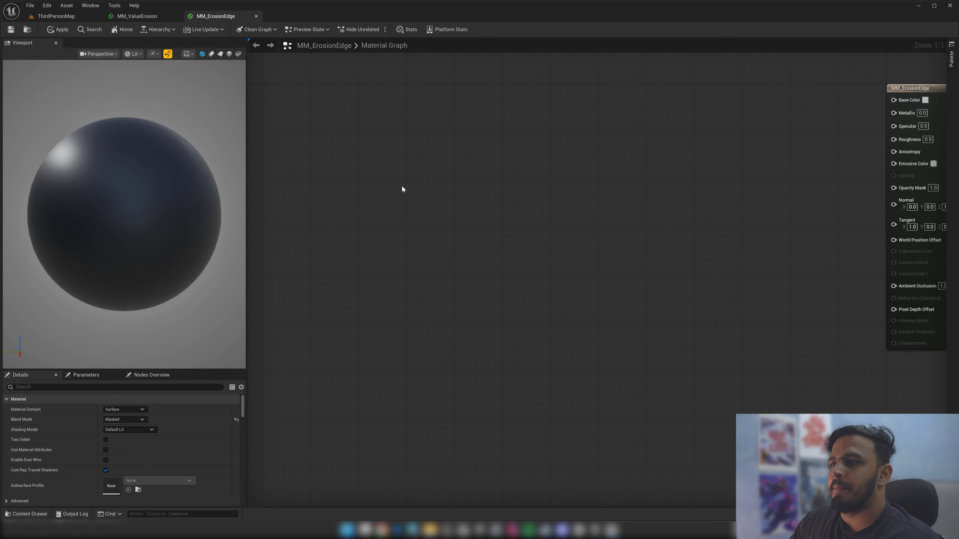
{"action": "right_click", "coordinate": [379, 167]}
{"action": "type", "text": "textu"}
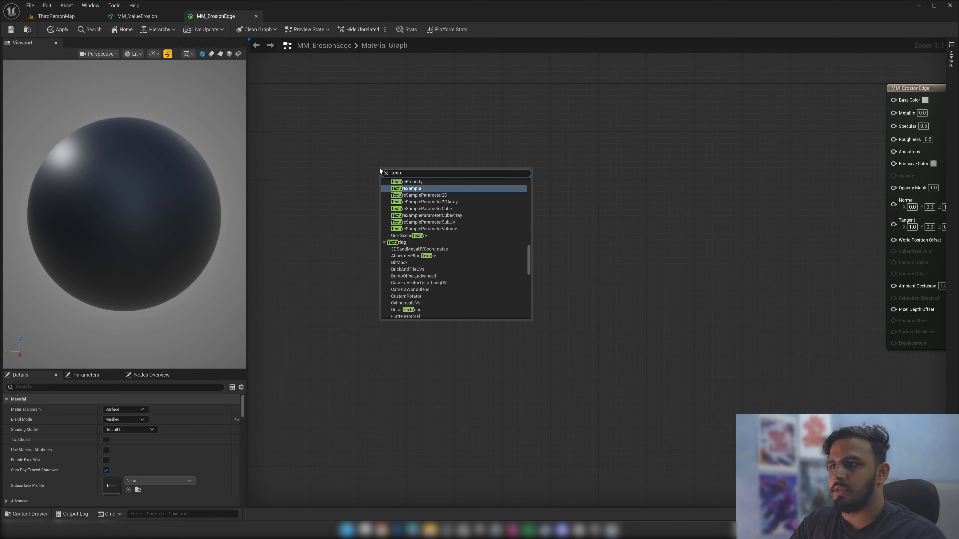
{"action": "key", "text": "Return"}
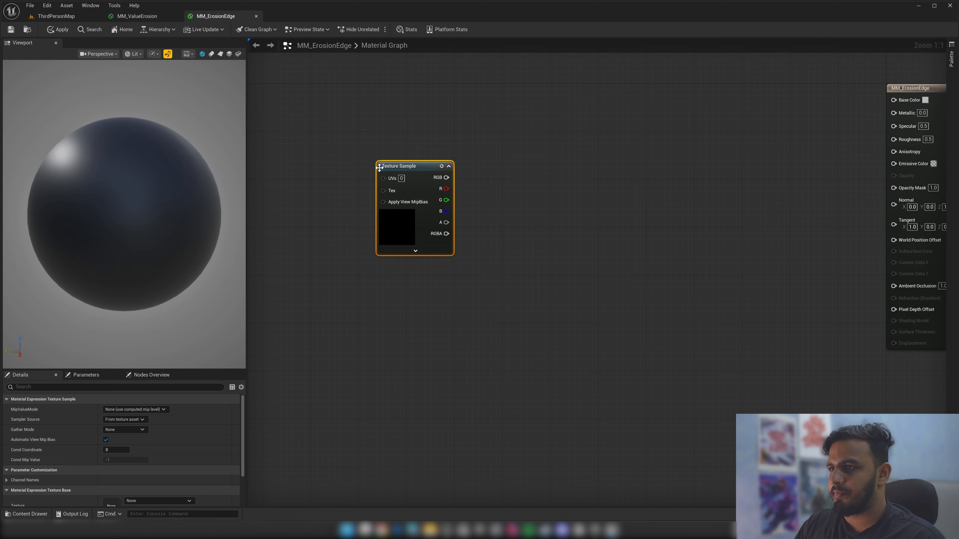
Search the textures for "noise_" and assign Noise_19 to the Texture Sample node
{"action": "scroll", "coordinate": [186, 422], "scroll_direction": "down", "scroll_amount": 3}
{"action": "left_click", "coordinate": [164, 453]}
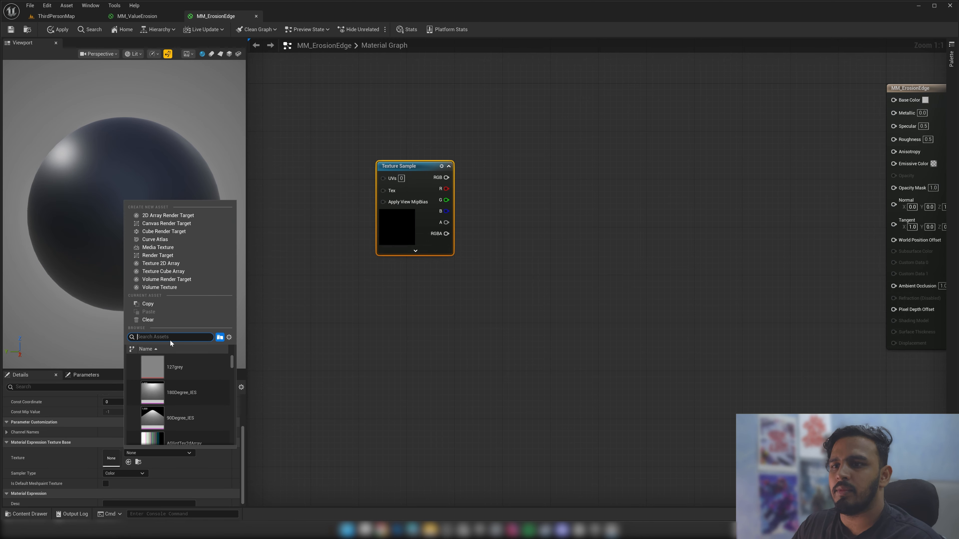
{"action": "type", "text": "noise"}
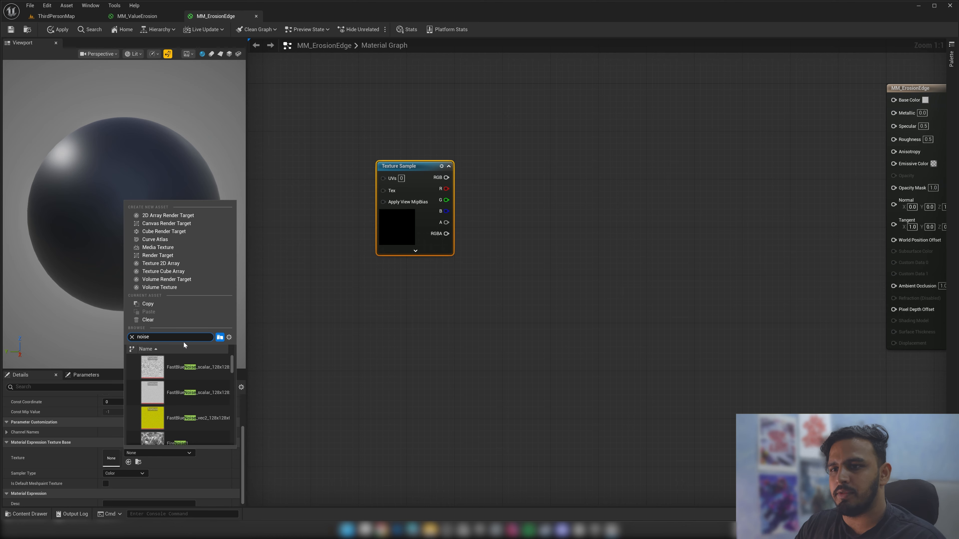
{"action": "type", "text": "_"}
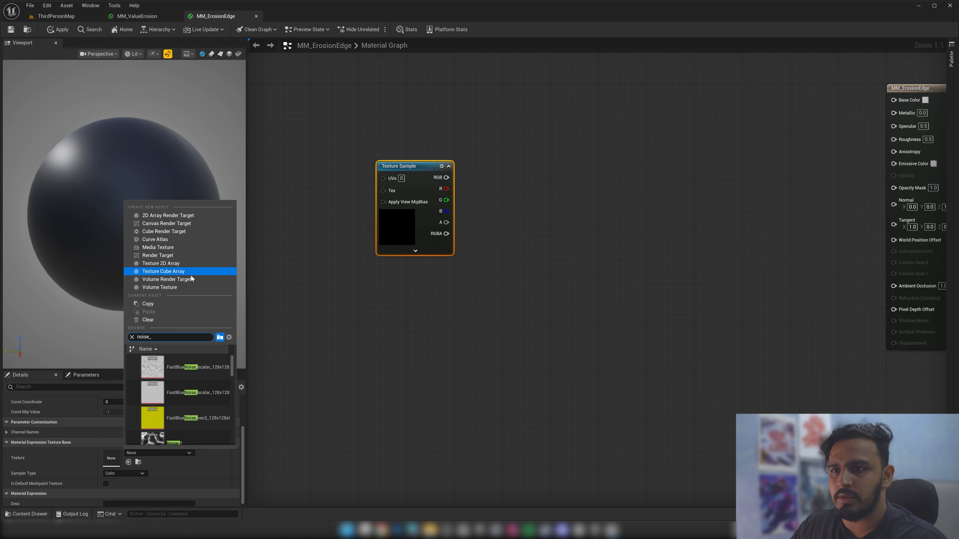
{"action": "scroll", "coordinate": [202, 394], "scroll_direction": "down", "scroll_amount": 2}
{"action": "scroll", "coordinate": [203, 394], "scroll_direction": "down", "scroll_amount": 8}
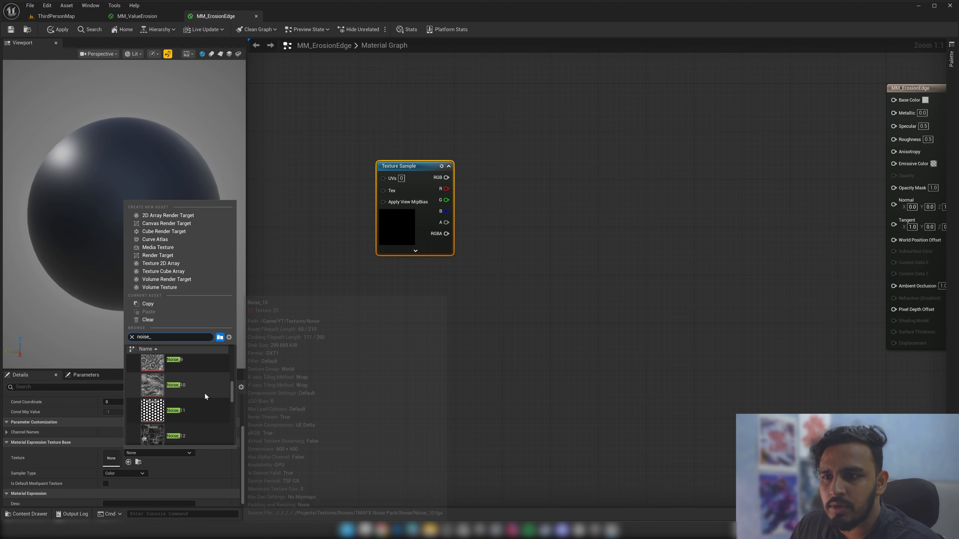
{"action": "scroll", "coordinate": [205, 393], "scroll_direction": "down", "scroll_amount": 2}
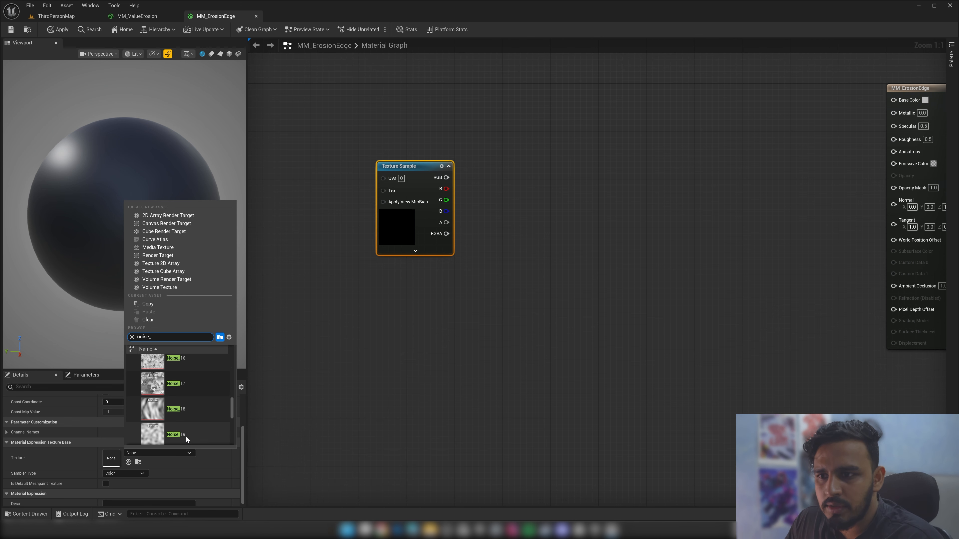
{"action": "left_click", "coordinate": [186, 436]}
{"action": "right_click_drag", "start_coordinate": [465, 250], "coordinate": [474, 251]}
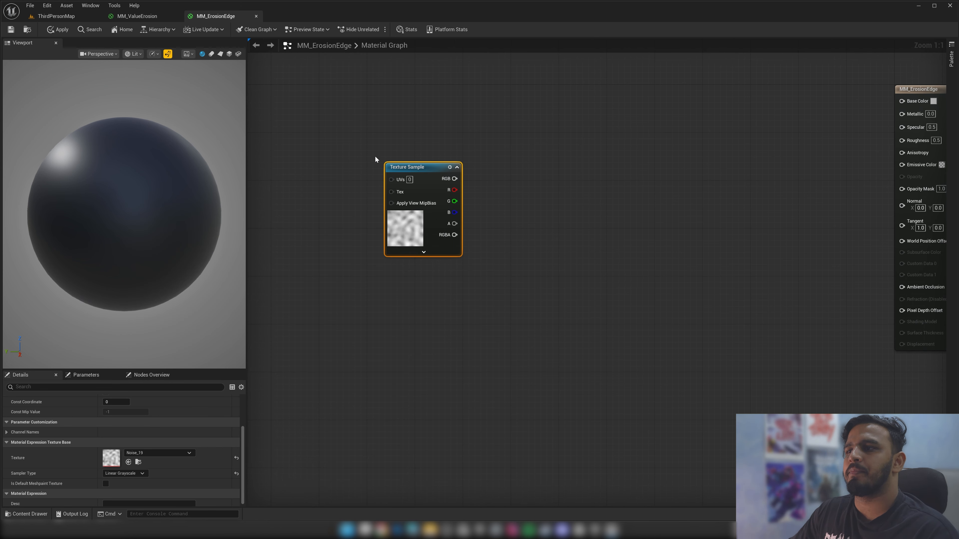
Move the Texture Sample node farther from the material output and feed its R output into a new Subtract node's A input
{"action": "left_click_drag", "start_coordinate": [418, 171], "coordinate": [479, 207]}
{"action": "type", "text": "subtract"}
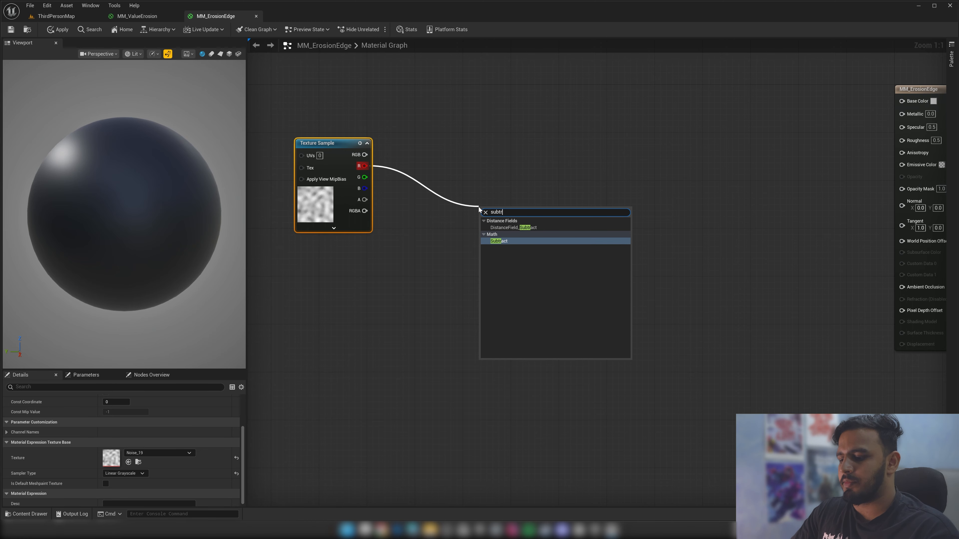
{"action": "key", "text": "Return"}
Add a DebugTimeSine node below the Texture Sample and connect its Result to the Subtract node's B input
{"action": "right_click_drag", "start_coordinate": [401, 314], "coordinate": [398, 313]}
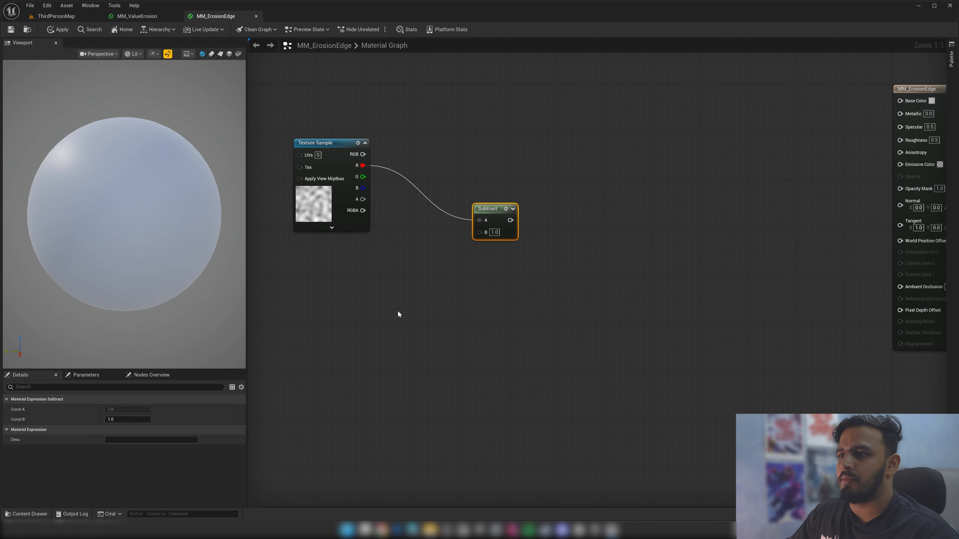
{"action": "right_click", "coordinate": [398, 314]}
{"action": "type", "text": "de"}
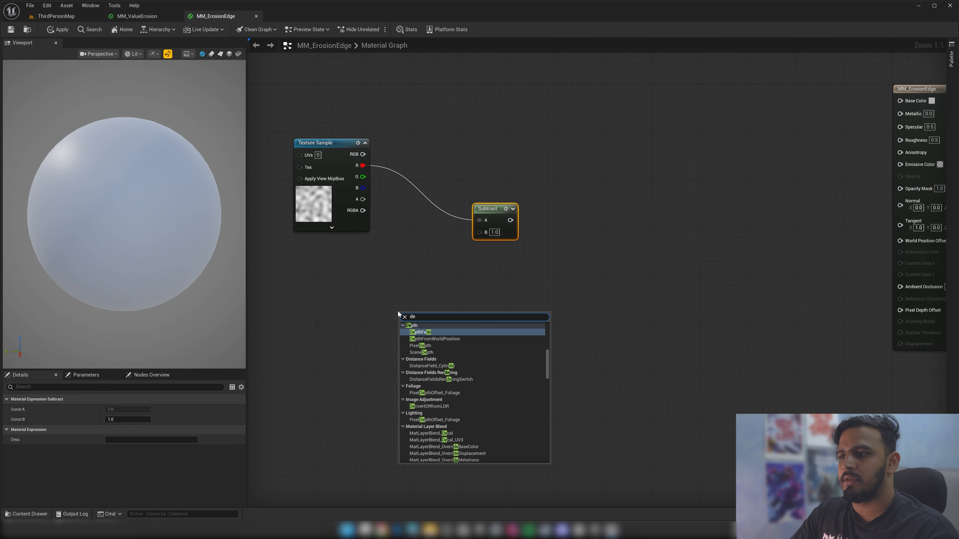
{"action": "type", "text": "bug time"}
{"action": "key", "text": "Return"}
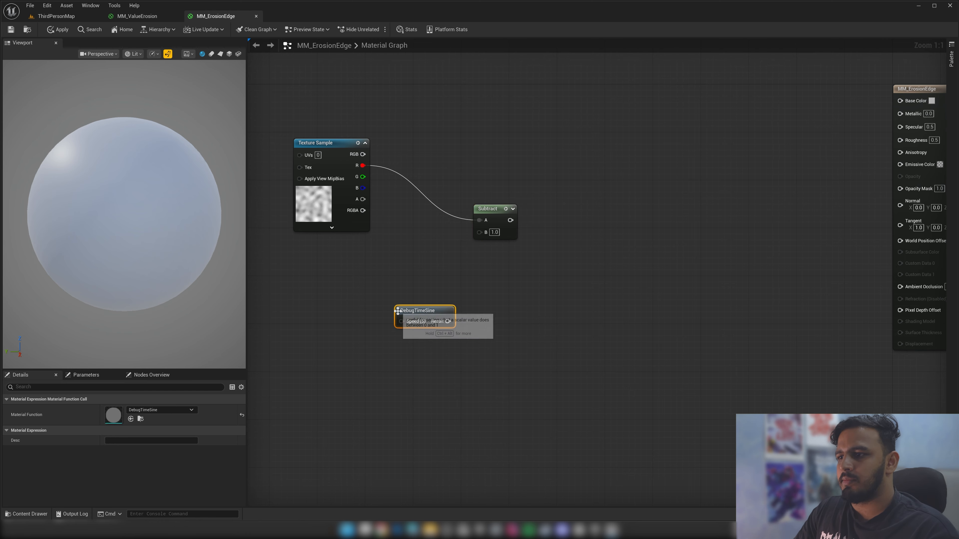
{"action": "left_click_drag", "start_coordinate": [427, 312], "coordinate": [479, 233]}
Feed the Subtract output into a new Saturate node
{"action": "right_click_drag", "start_coordinate": [507, 217], "coordinate": [479, 213]}
{"action": "left_click_drag", "start_coordinate": [483, 218], "coordinate": [582, 207]}
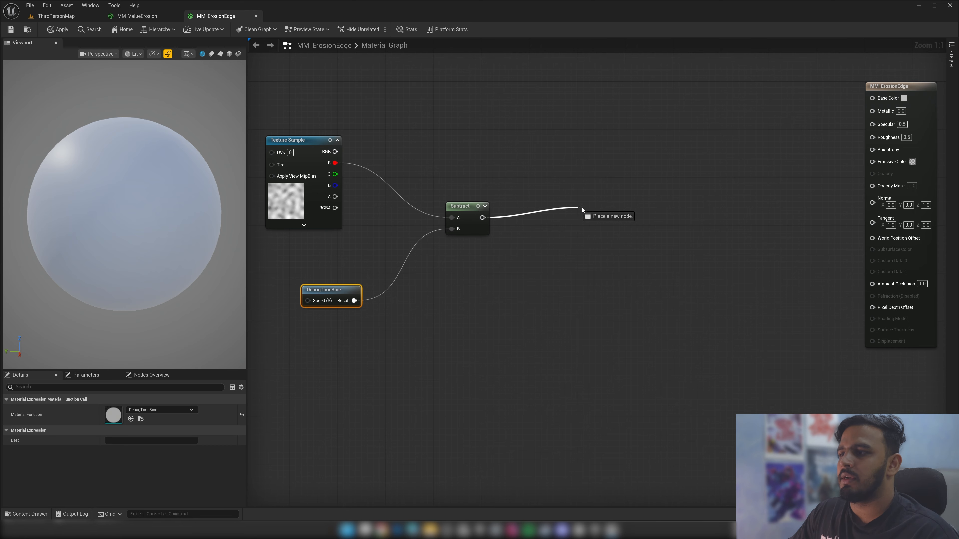
{"action": "type", "text": "satur"}
{"action": "key", "text": "Return"}
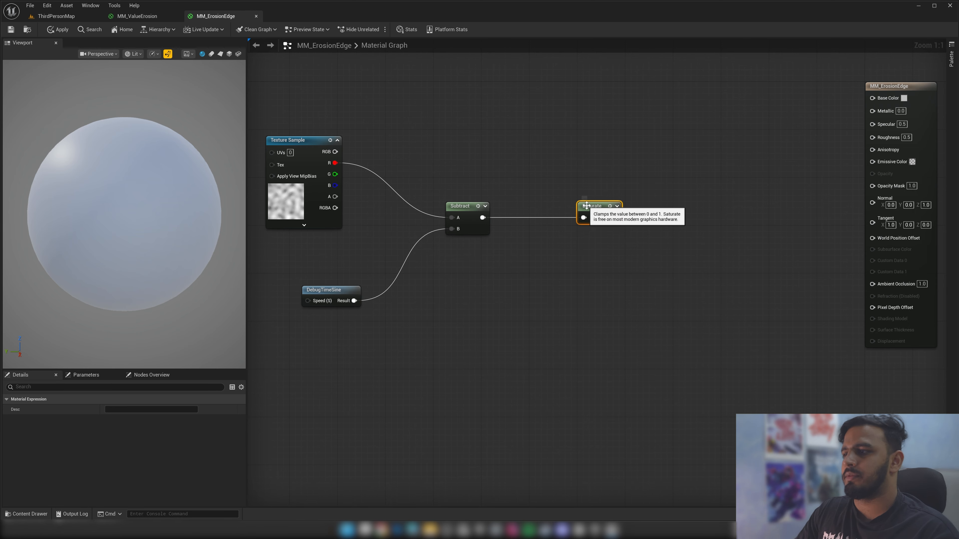
Feed the Saturate output into a new Ceil node and connect that to the material's Opacity Mask
{"action": "left_click_drag", "start_coordinate": [613, 218], "coordinate": [663, 218]}
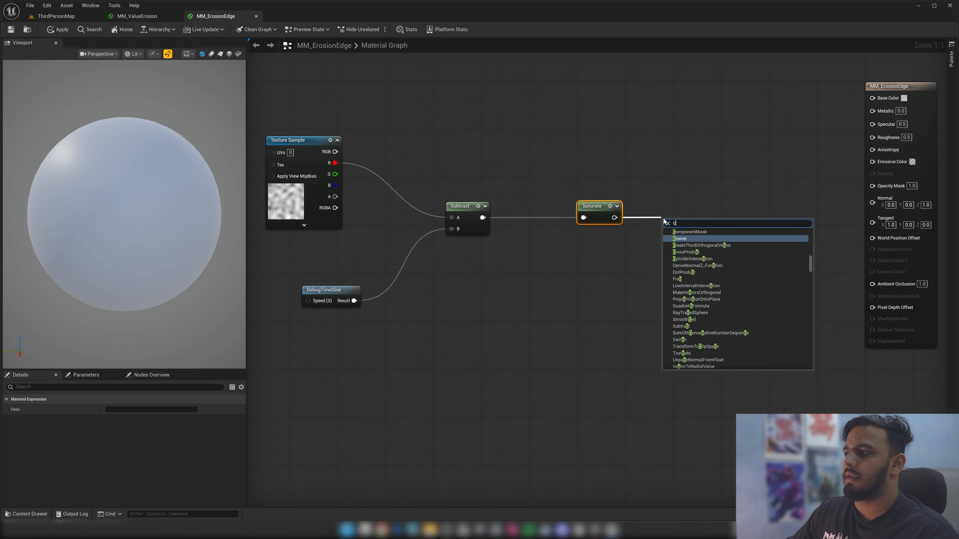
{"action": "type", "text": "ceil"}
{"action": "left_click", "coordinate": [723, 238]}
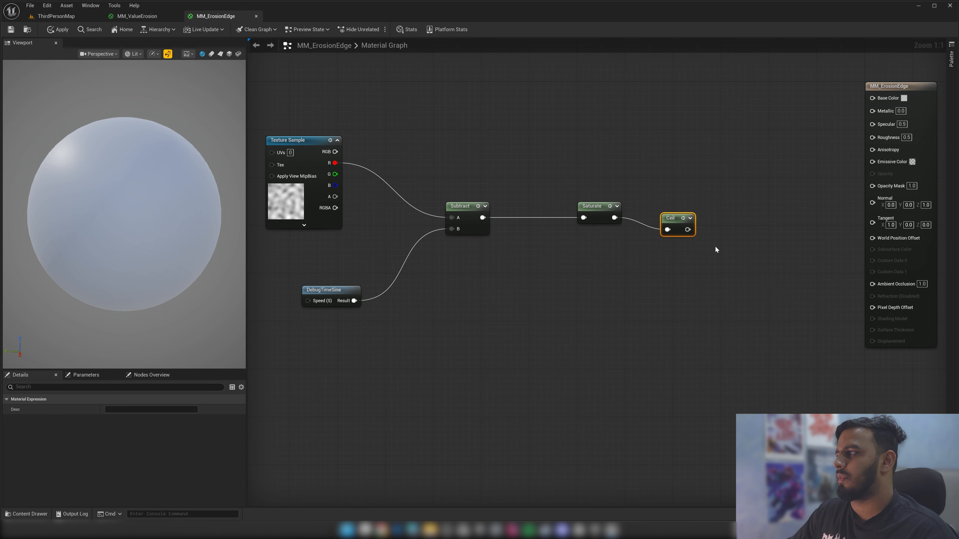
{"action": "left_click_drag", "start_coordinate": [688, 229], "coordinate": [872, 185]}
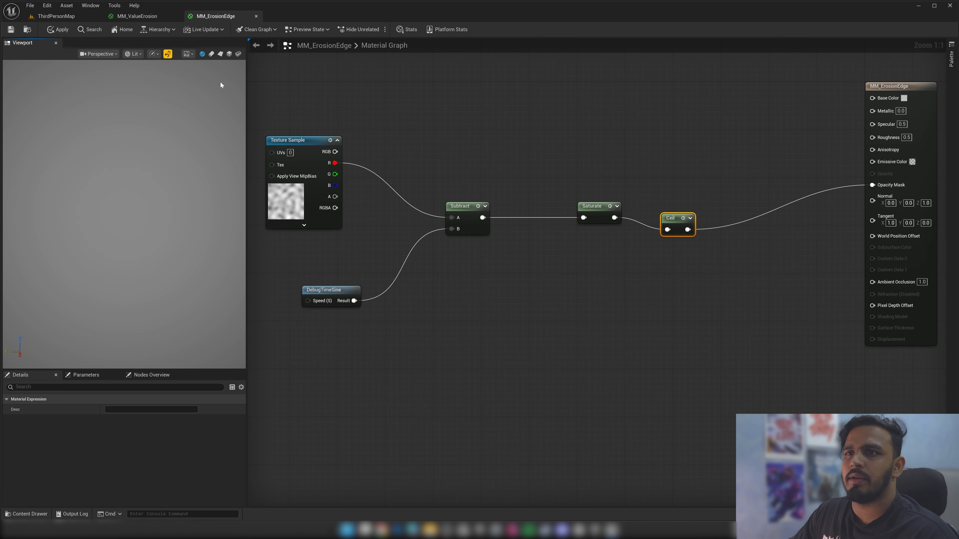
Preview the material on a plane facing the camera and turn on realtime rendering in the preview
{"action": "left_click", "coordinate": [219, 54]}
{"action": "left_click_drag", "start_coordinate": [124, 212], "coordinate": [132, 219]}
{"action": "right_click_drag", "start_coordinate": [132, 219], "coordinate": [154, 191]}
{"action": "left_click_drag", "start_coordinate": [155, 204], "coordinate": [145, 204]}
{"action": "left_click", "coordinate": [186, 54]}
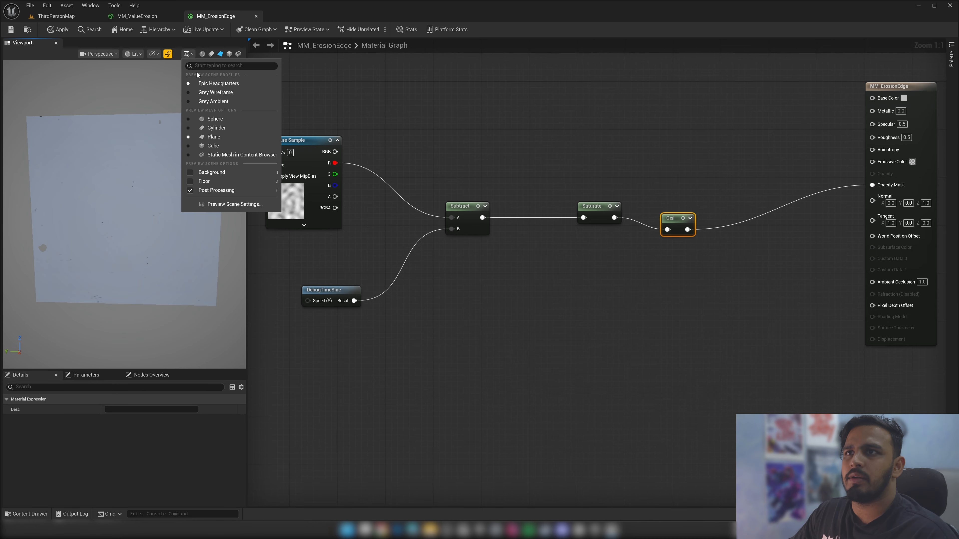
{"action": "left_click", "coordinate": [167, 54]}
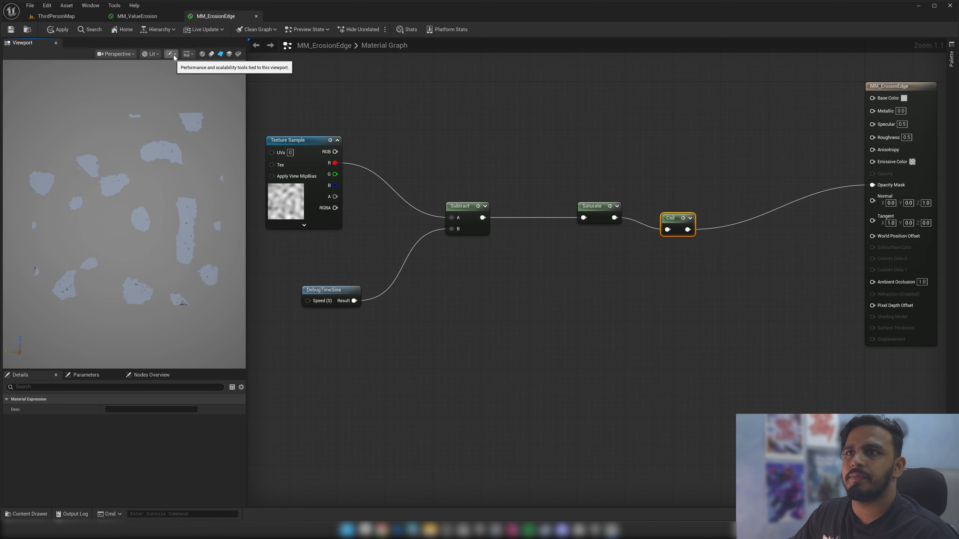
Widen the preview area and enable Show Environment in the preview scene settings
{"action": "left_click_drag", "start_coordinate": [247, 162], "coordinate": [349, 162]}
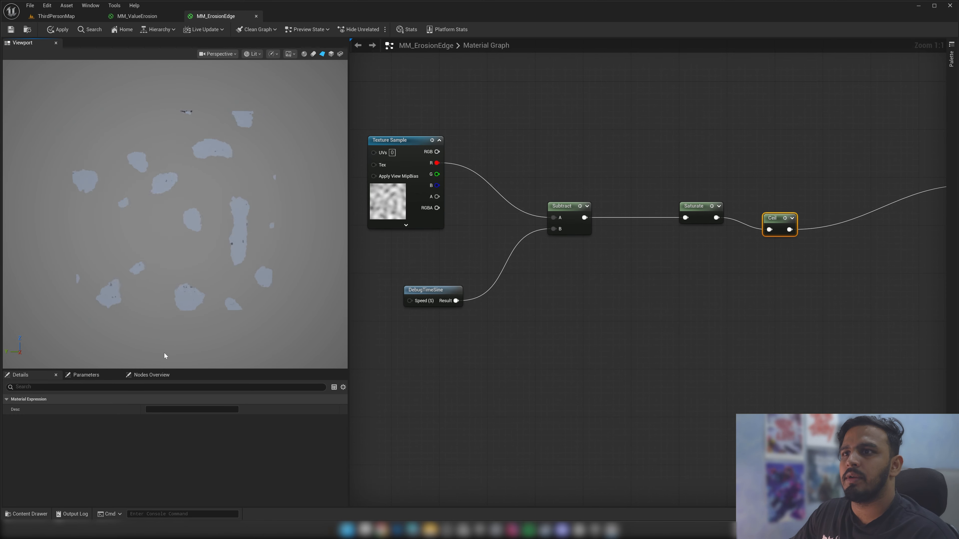
{"action": "left_click", "coordinate": [90, 6]}
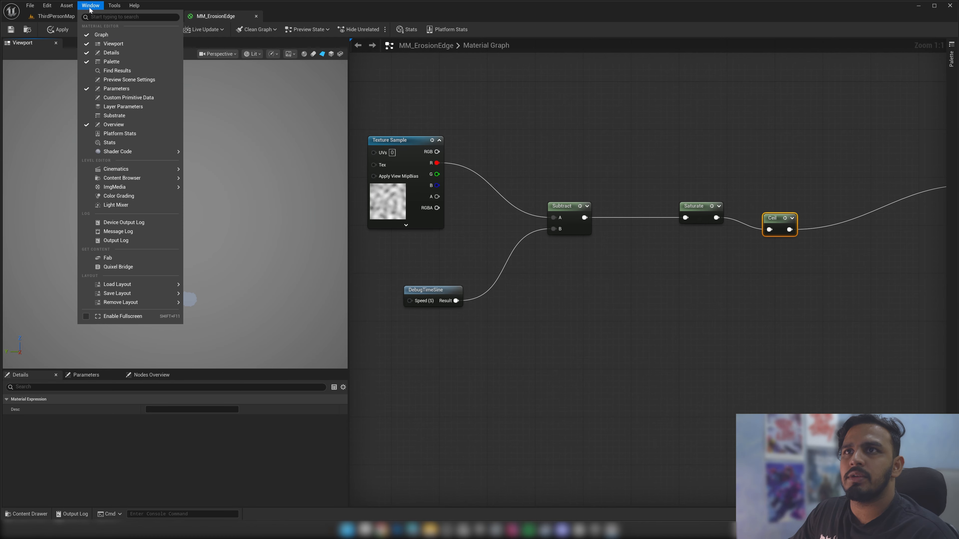
{"action": "left_click", "coordinate": [133, 80]}
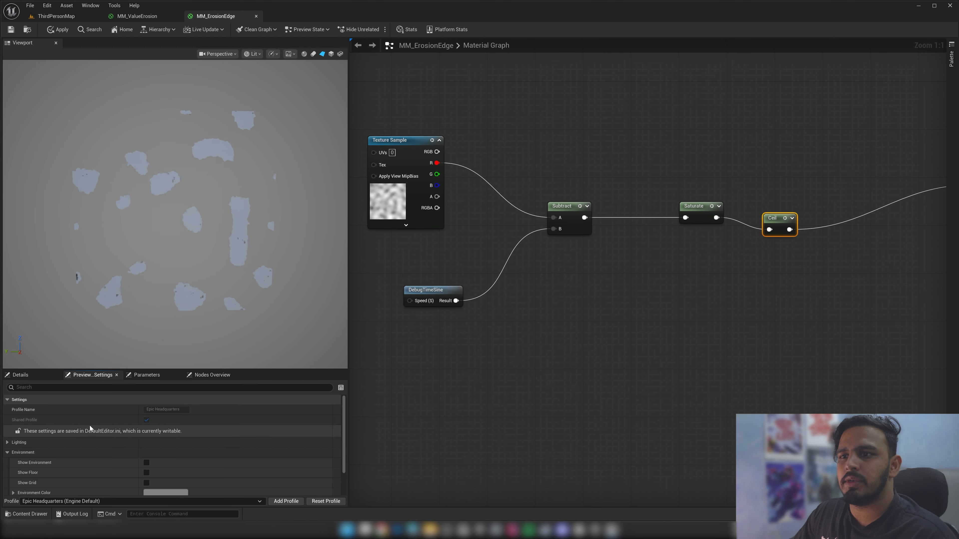
{"action": "left_click", "coordinate": [146, 462]}
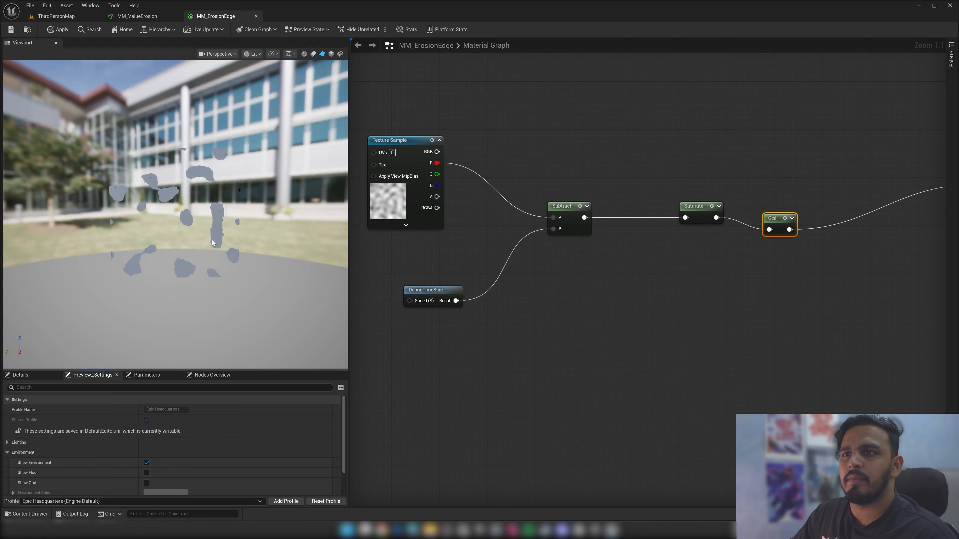
{"action": "scroll", "coordinate": [130, 438], "scroll_direction": "down", "scroll_amount": 2}
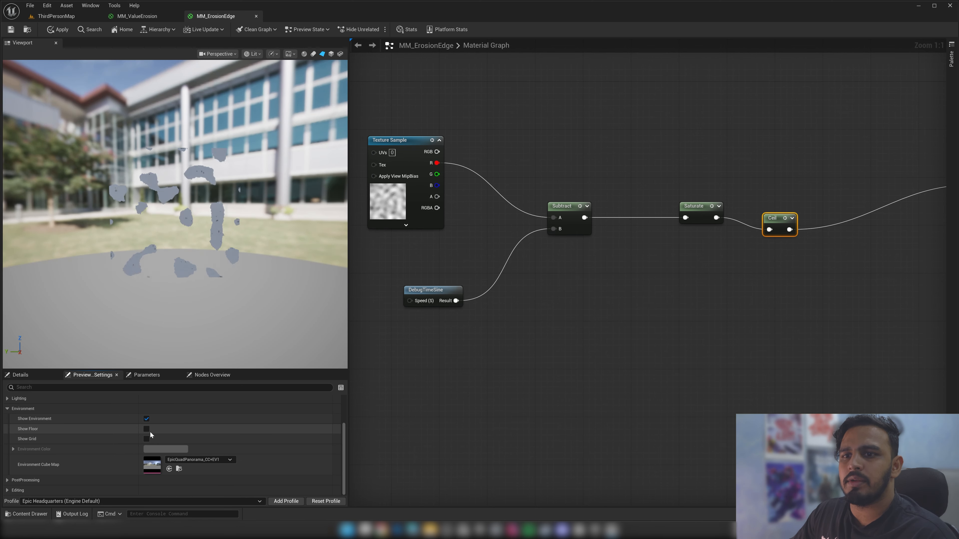
{"action": "mouse_move", "coordinate": [215, 276]}
{"action": "left_mouse_down"}
{"action": "mouse_move", "coordinate": [217, 251]}
{"action": "mouse_move", "coordinate": [216, 292]}
{"action": "left_mouse_up"}
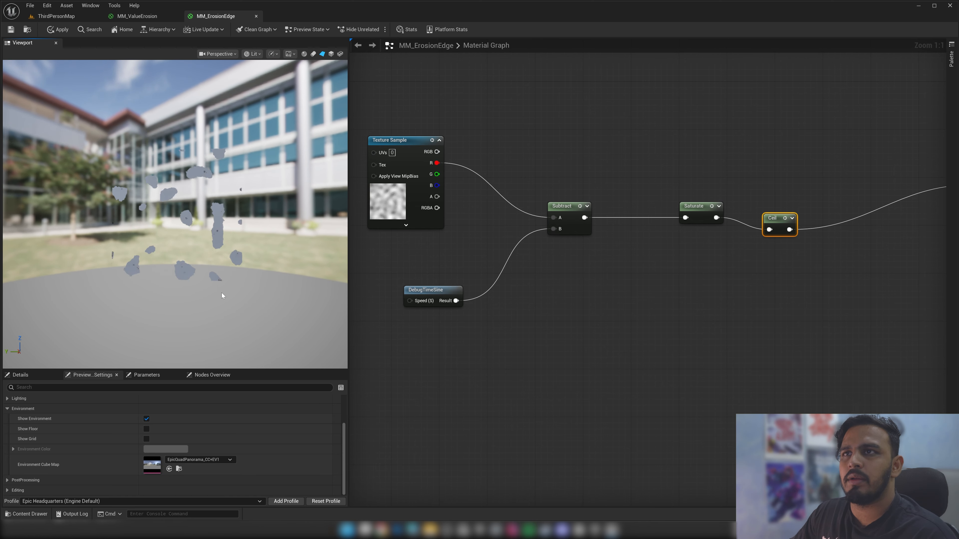
Save the material and move the Ceil node closer to the material output
{"action": "left_click", "coordinate": [10, 30]}
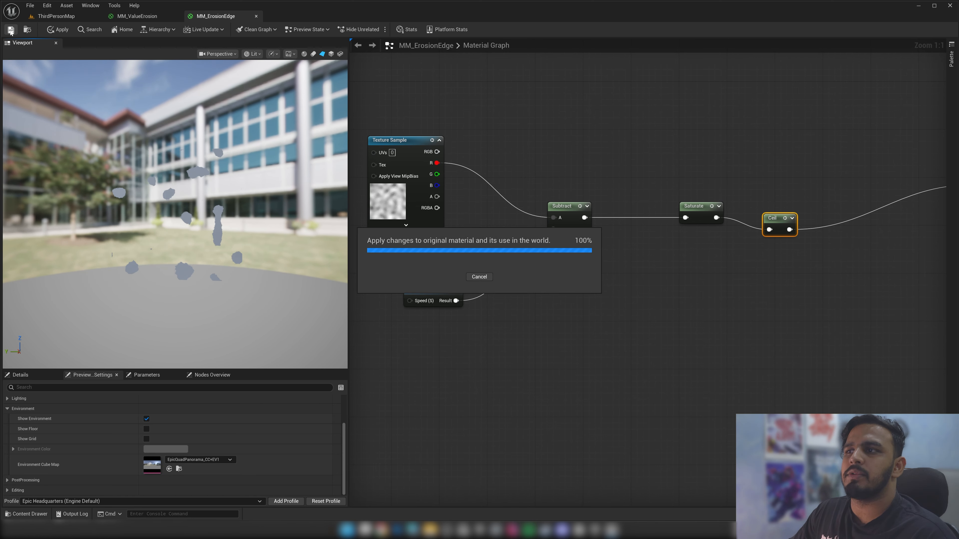
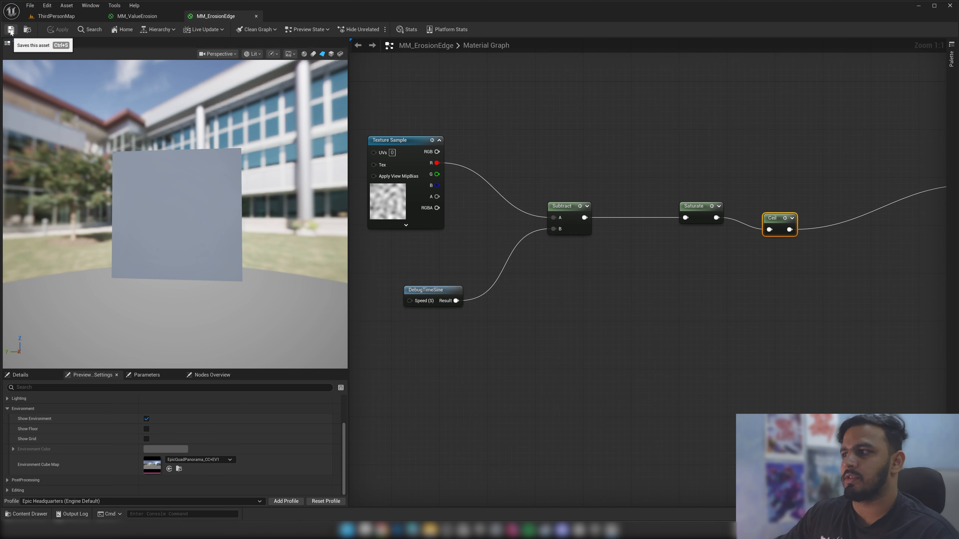
{"action": "right_click_drag", "start_coordinate": [780, 217], "coordinate": [667, 211]}
{"action": "left_click", "coordinate": [663, 212]}
{"action": "left_click_drag", "start_coordinate": [663, 212], "coordinate": [717, 194]}
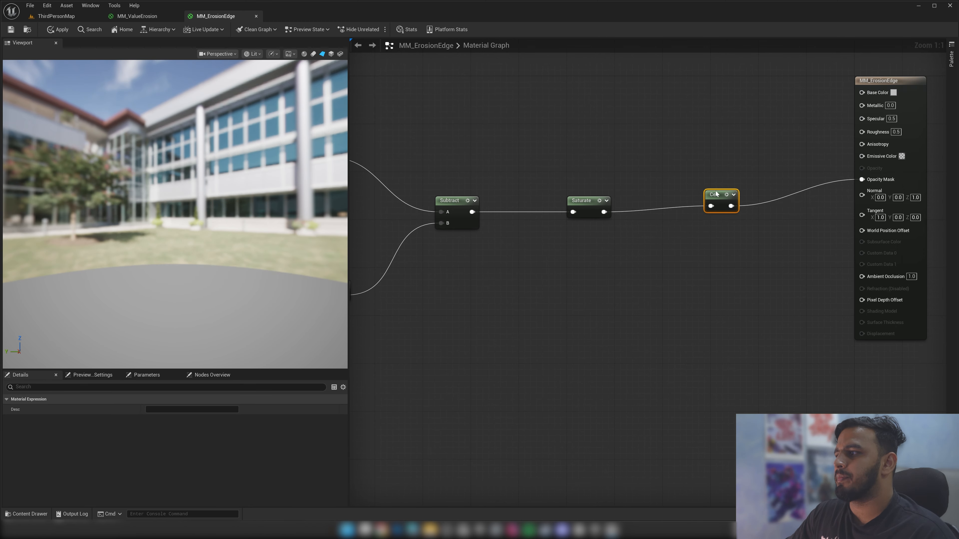
Feed the Texture Sample's R output into a second Subtract node placed below the first one
{"action": "right_click_drag", "start_coordinate": [574, 246], "coordinate": [758, 204]}
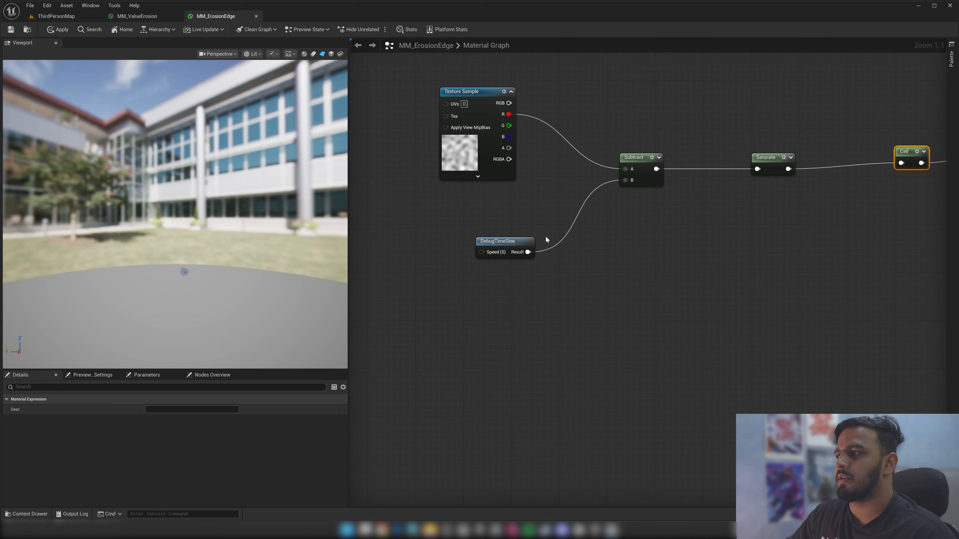
{"action": "right_click_drag", "start_coordinate": [547, 237], "coordinate": [486, 237]}
{"action": "left_click_drag", "start_coordinate": [450, 114], "coordinate": [584, 295]}
{"action": "type", "text": "subtract"}
{"action": "key", "text": "Return"}
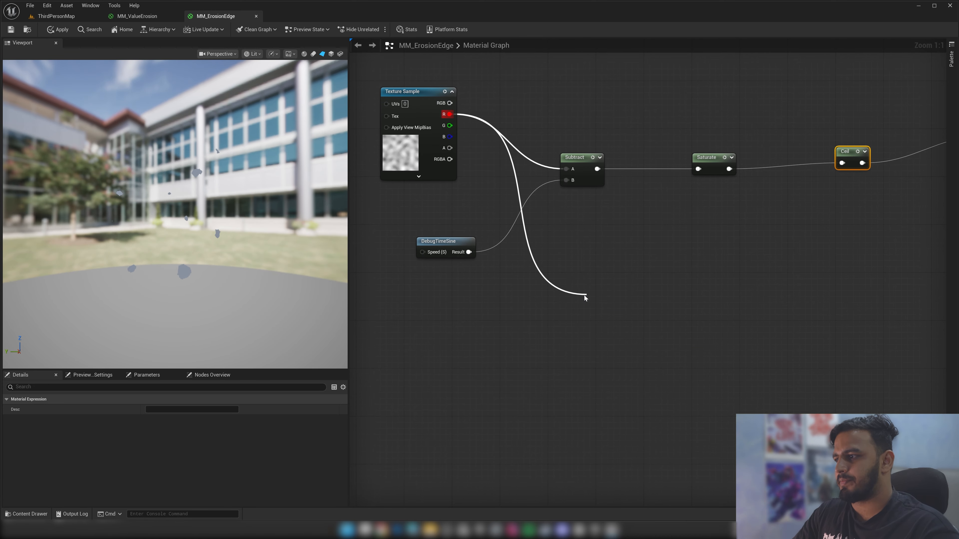
{"action": "left_click_drag", "start_coordinate": [604, 297], "coordinate": [628, 290]}
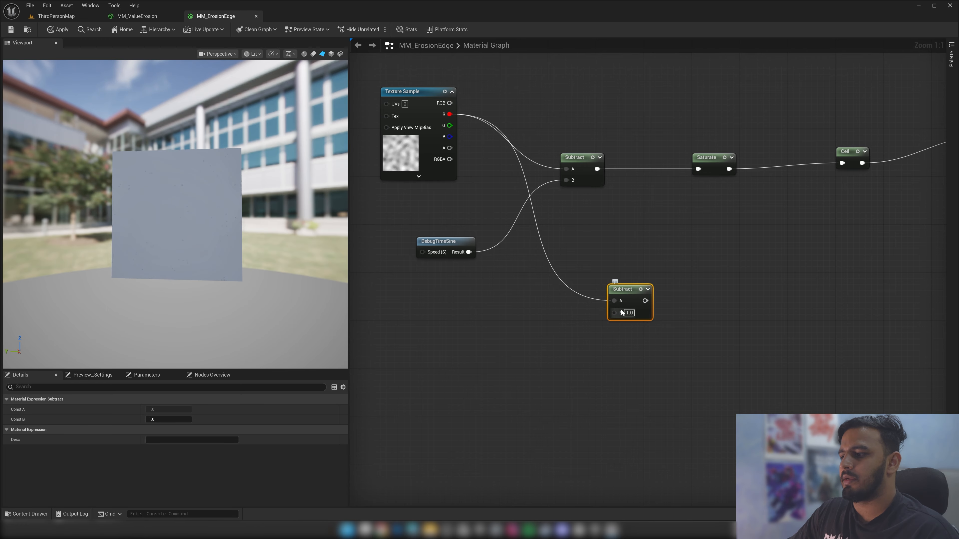
Place an Add node beside the lower Subtract node and connect the DebugTimeSine Result to its A input
{"action": "left_click", "coordinate": [575, 342]}
{"action": "right_click_drag", "start_coordinate": [573, 343], "coordinate": [595, 322]}
{"action": "left_click_drag", "start_coordinate": [444, 225], "coordinate": [405, 219]}
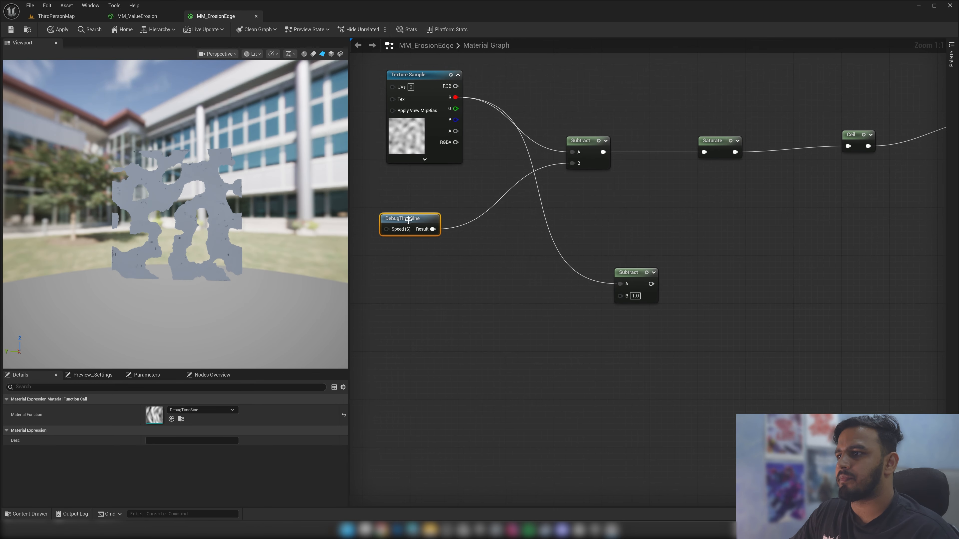
{"action": "right_click", "coordinate": [541, 283]}
{"action": "type", "text": "add"}
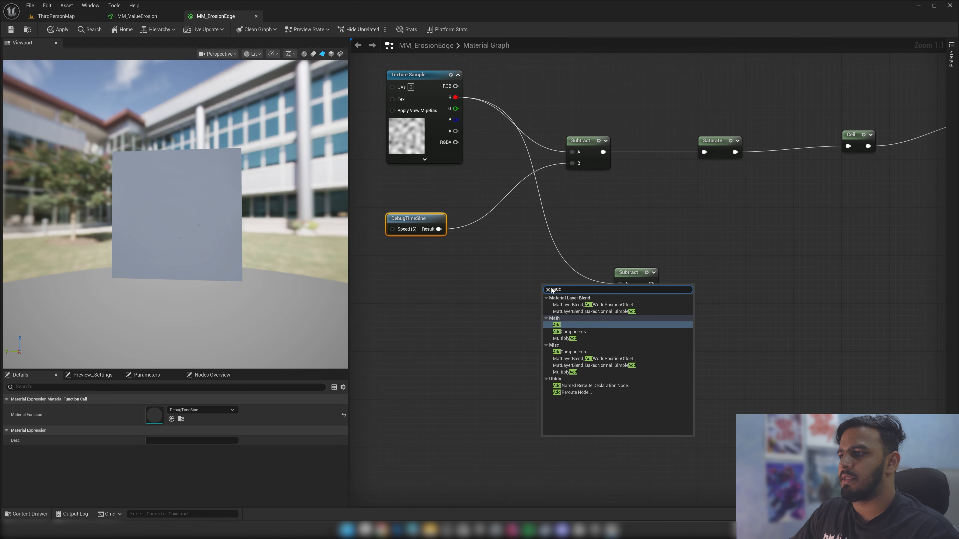
{"action": "left_click", "coordinate": [567, 325]}
{"action": "left_click_drag", "start_coordinate": [439, 229], "coordinate": [526, 296]}
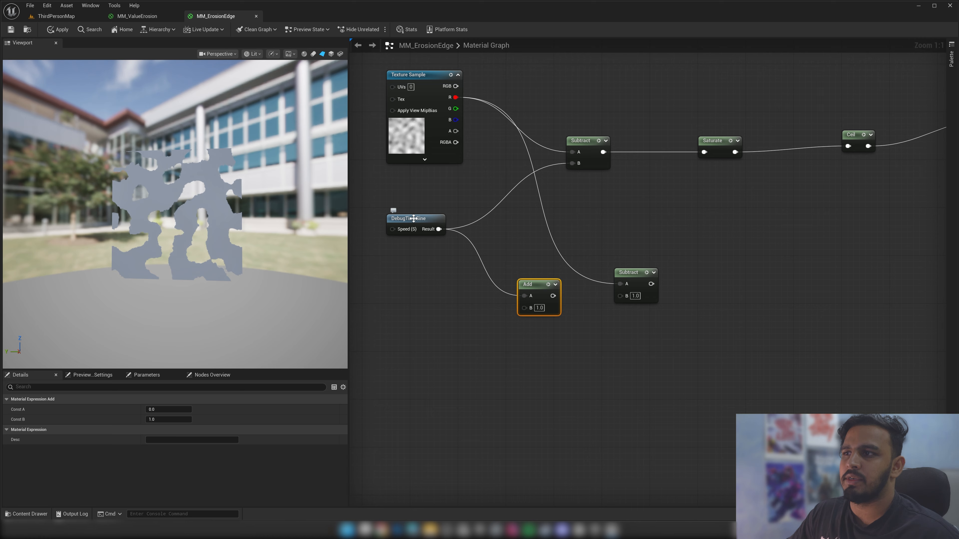
Move DebugTimeSine slightly up and add a scalar parameter named Offset Value below it
{"action": "left_click_drag", "start_coordinate": [413, 219], "coordinate": [401, 207]}
{"action": "right_click_drag", "start_coordinate": [401, 251], "coordinate": [413, 252]}
{"action": "key", "text": "s"}
{"action": "left_click", "coordinate": [404, 252]}
{"action": "type", "text": "ss"}
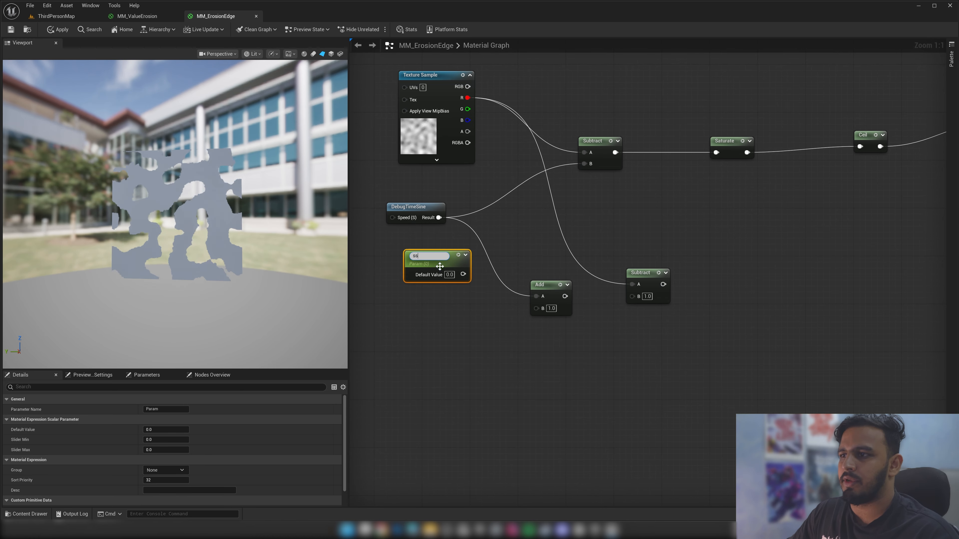
{"action": "key", "text": "BackSpace"}
{"action": "key", "text": "BackSpace"}
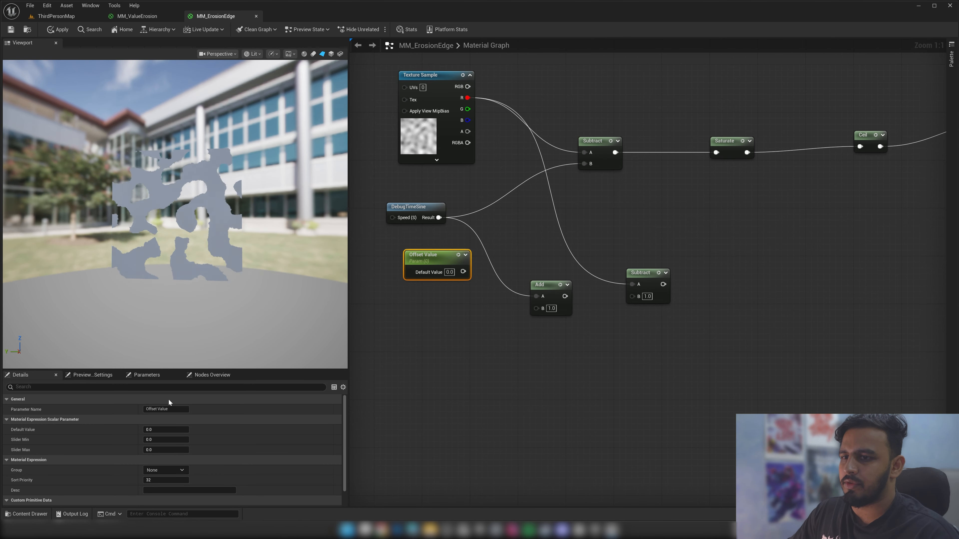
Rename the Offset Value parameter to Offset/Erosion Value and place its node directly beneath DebugTimeSine
{"action": "left_click", "coordinate": [156, 409]}
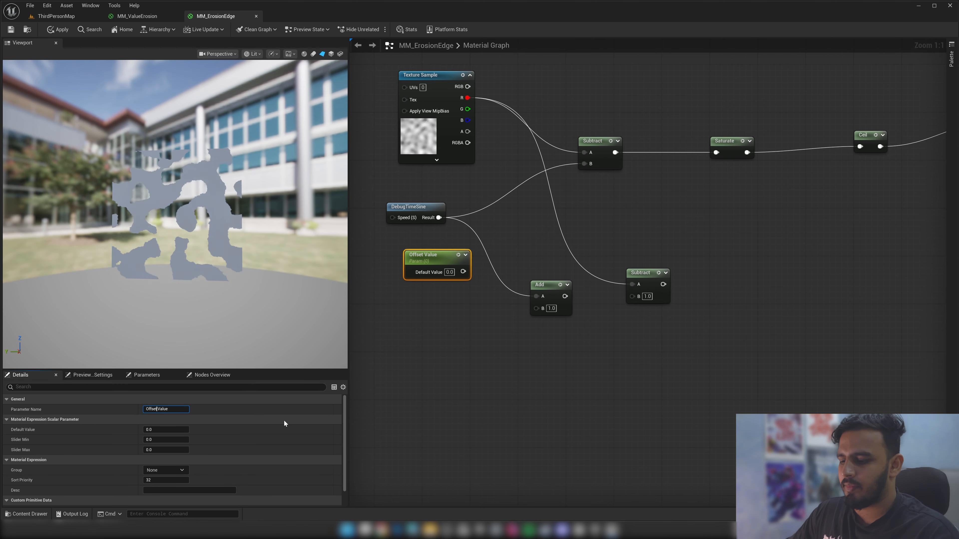
{"action": "type", "text": "Erosion"}
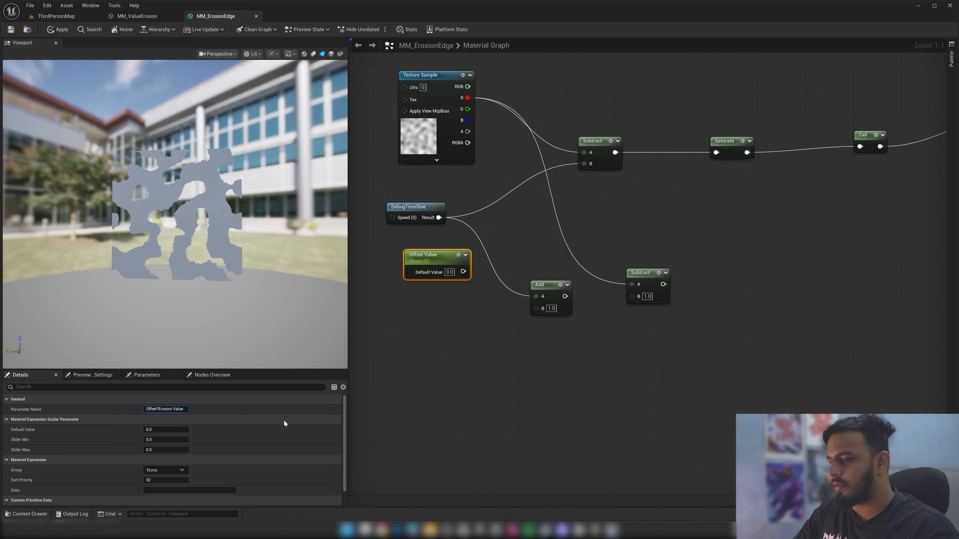
{"action": "key", "text": "BackSpace"}
{"action": "key", "text": "BackSpace"}
{"action": "key", "text": "BackSpace"}
{"action": "key", "text": "BackSpace"}
{"action": "key", "text": "BackSpace"}
{"action": "key", "text": "BackSpace"}
{"action": "key", "text": "BackSpace"}
{"action": "key", "text": "BackSpace"}
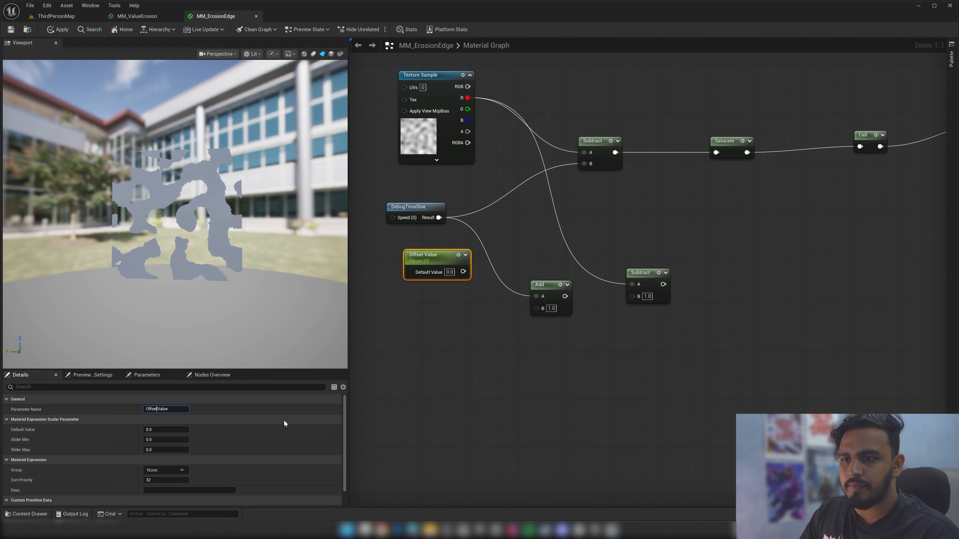
{"action": "type", "text": "/"}
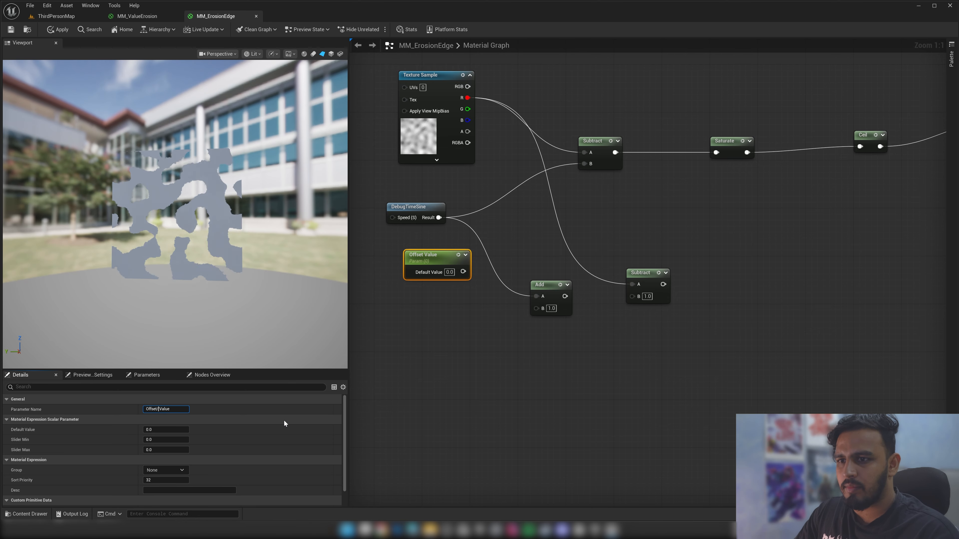
{"action": "type", "text": "Erosion"}
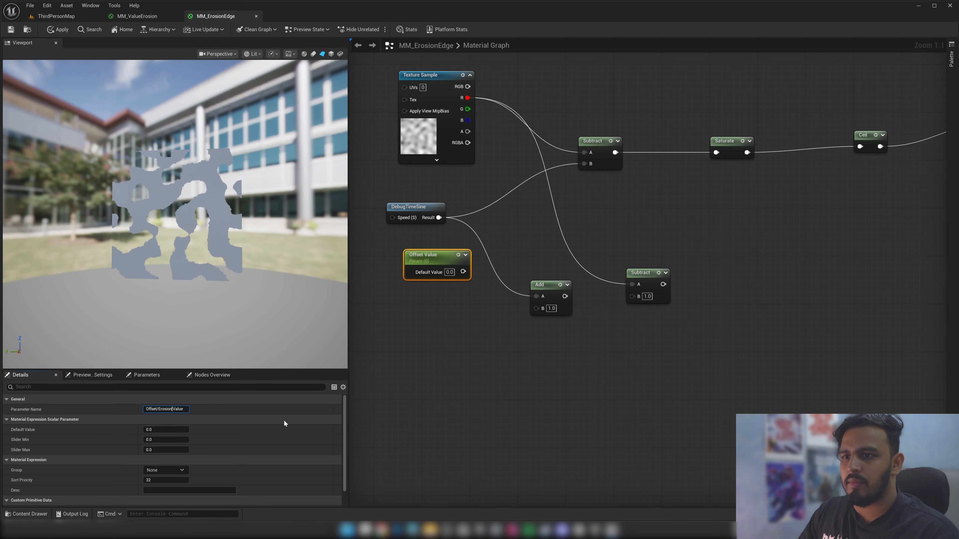
{"action": "left_click", "coordinate": [436, 404]}
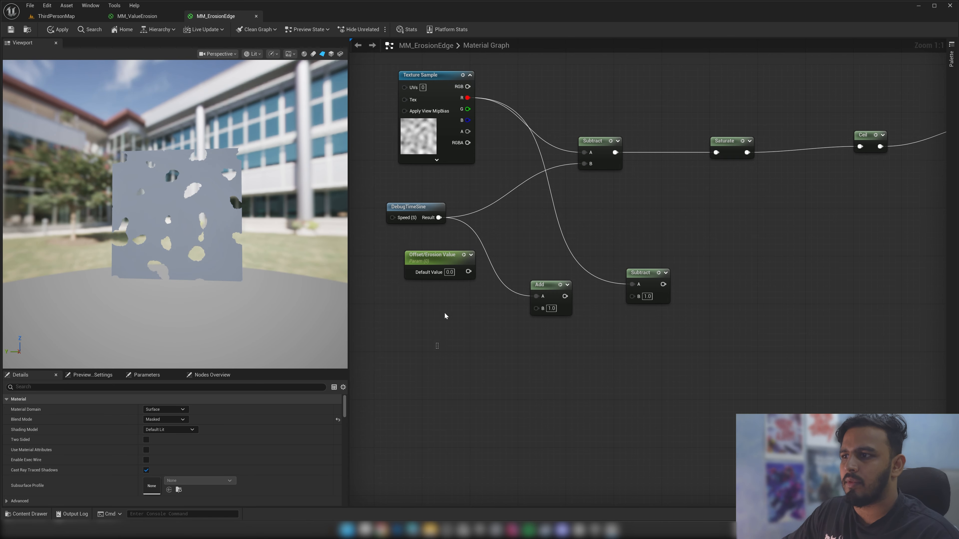
{"action": "left_click", "coordinate": [435, 260]}
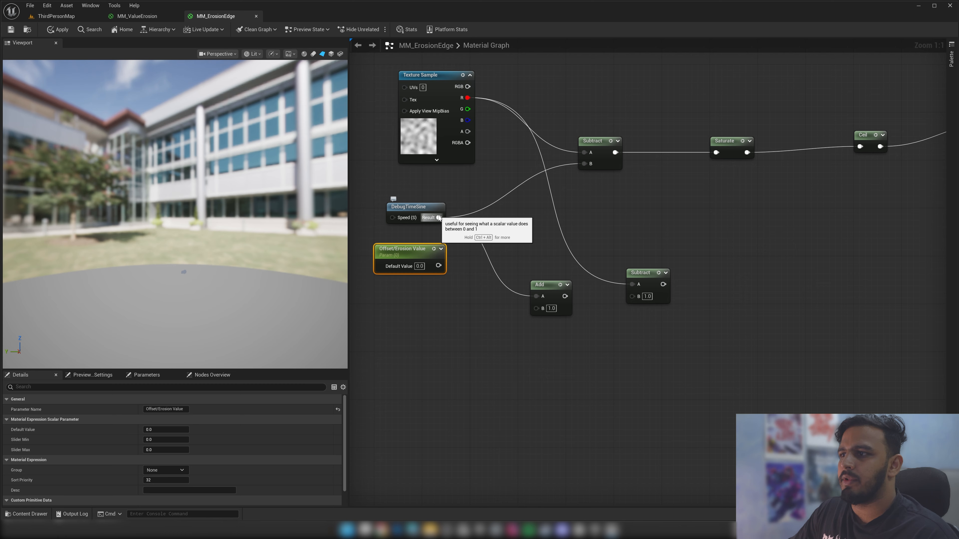
Transfer the DebugTimeSine output links to the Offset/Erosion Value parameter and return them to DebugTimeSine
{"action": "left_click_drag", "start_coordinate": [438, 217], "coordinate": [439, 265], "text": "ctrl"}
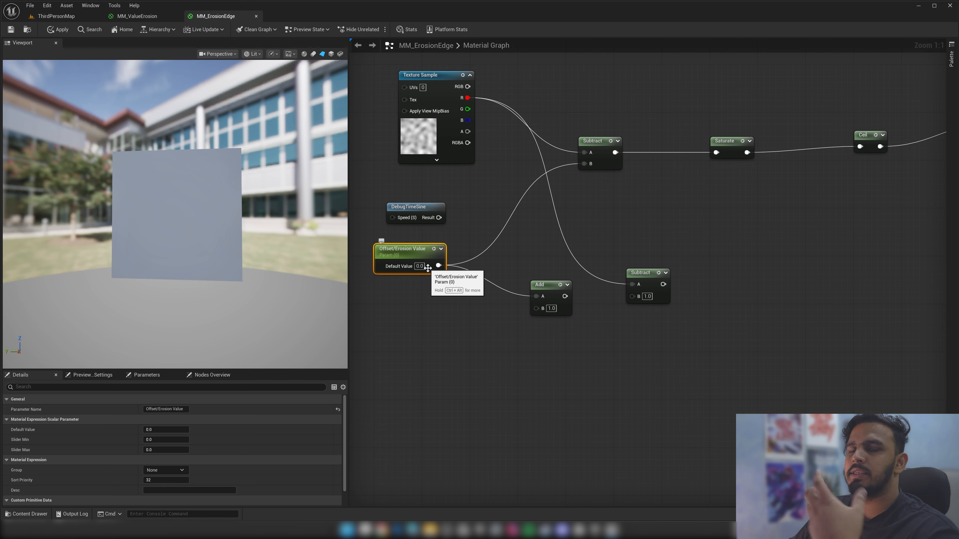
{"action": "left_click_drag", "start_coordinate": [438, 265], "coordinate": [440, 219], "text": "ctrl"}
Promote the Add node's B input to a parameter named Edge Thickness with a default value of 0.1
{"action": "right_click", "coordinate": [537, 309]}
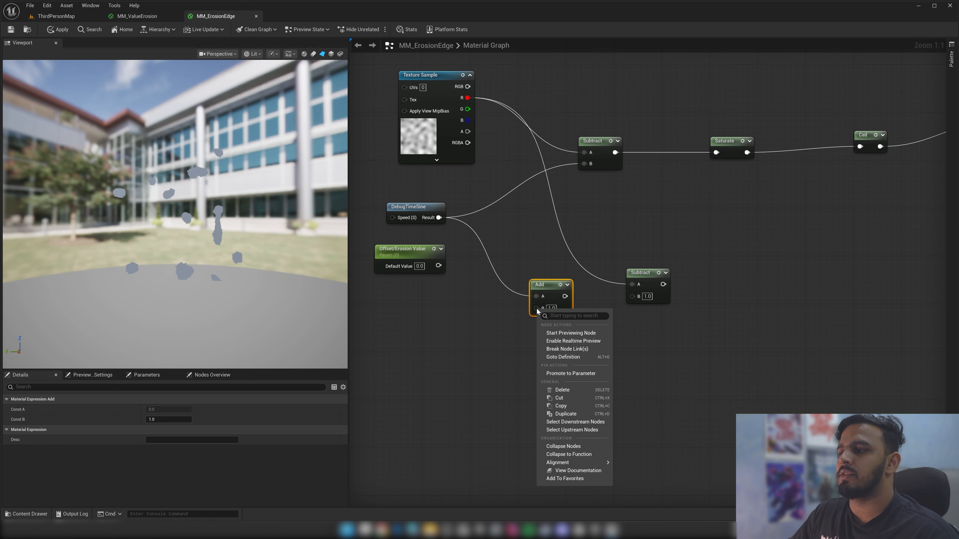
{"action": "left_click", "coordinate": [574, 374]}
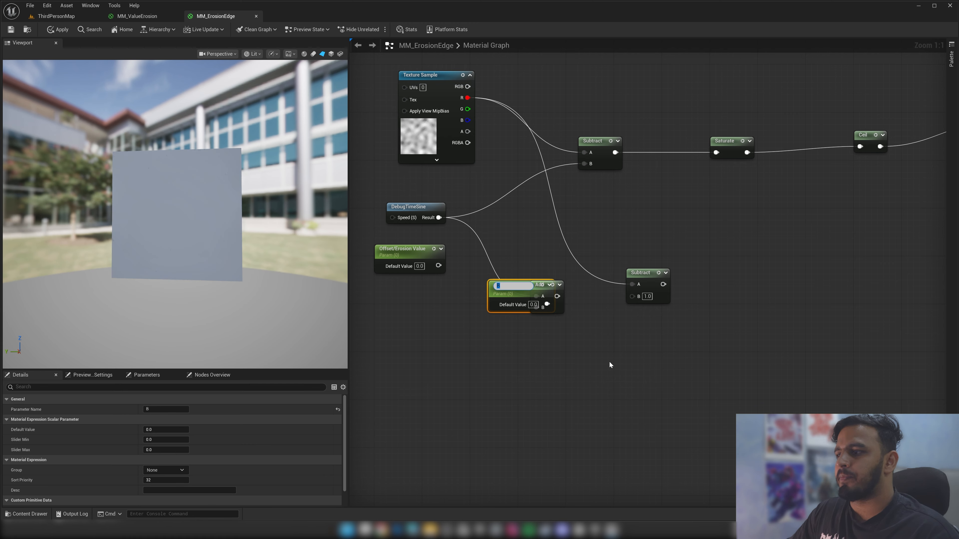
{"action": "type", "text": "Edge Th"}
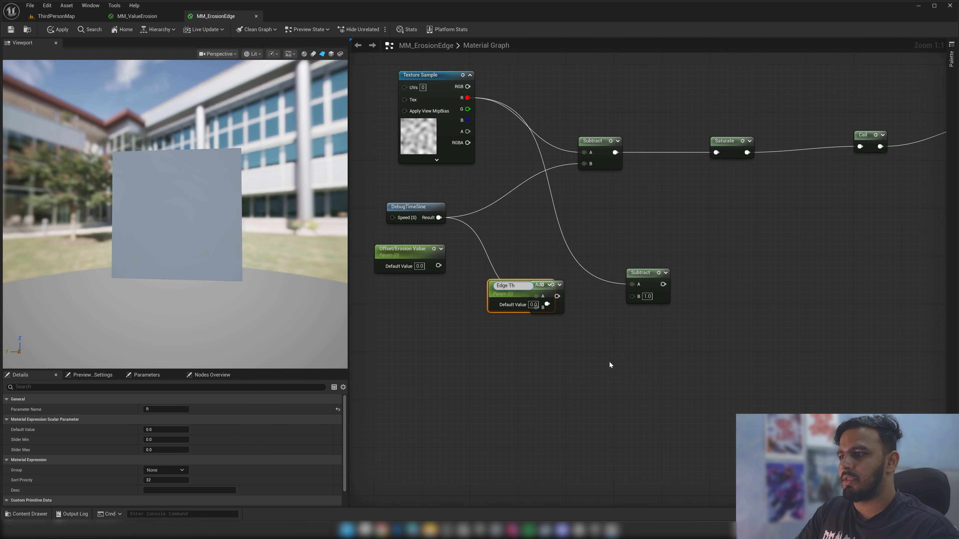
{"action": "type", "text": "ickness"}
{"action": "key", "text": "Return"}
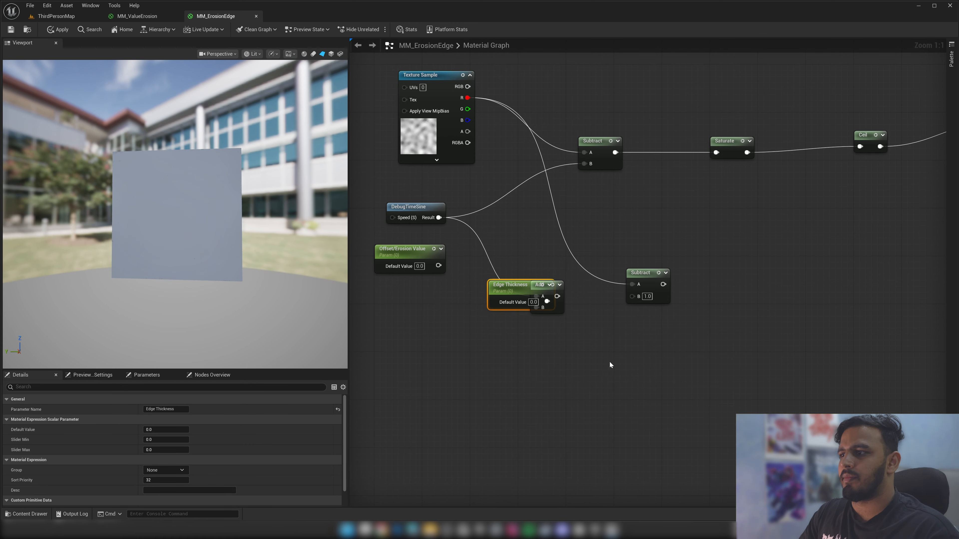
{"action": "left_click_drag", "start_coordinate": [493, 290], "coordinate": [427, 313]}
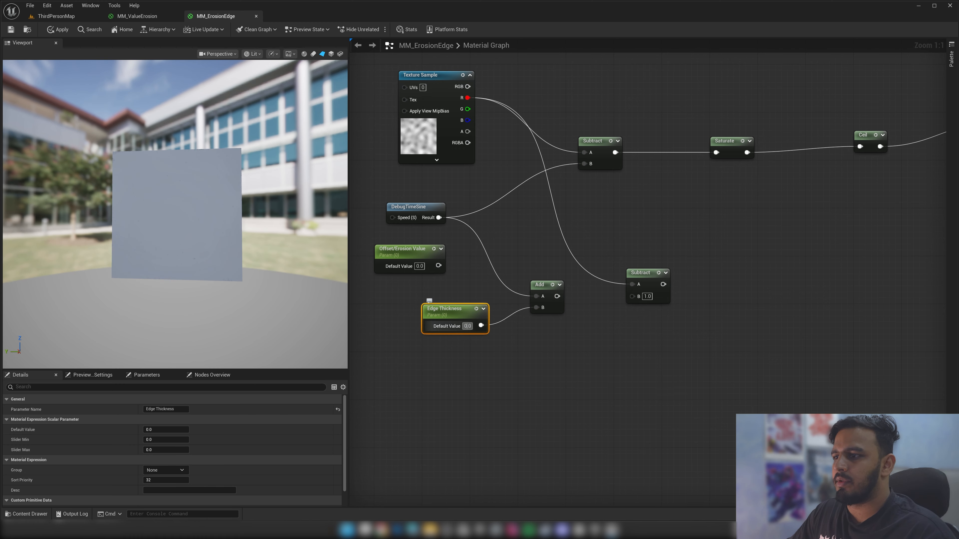
{"action": "type", "text": "0.1"}
{"action": "key", "text": "Return"}
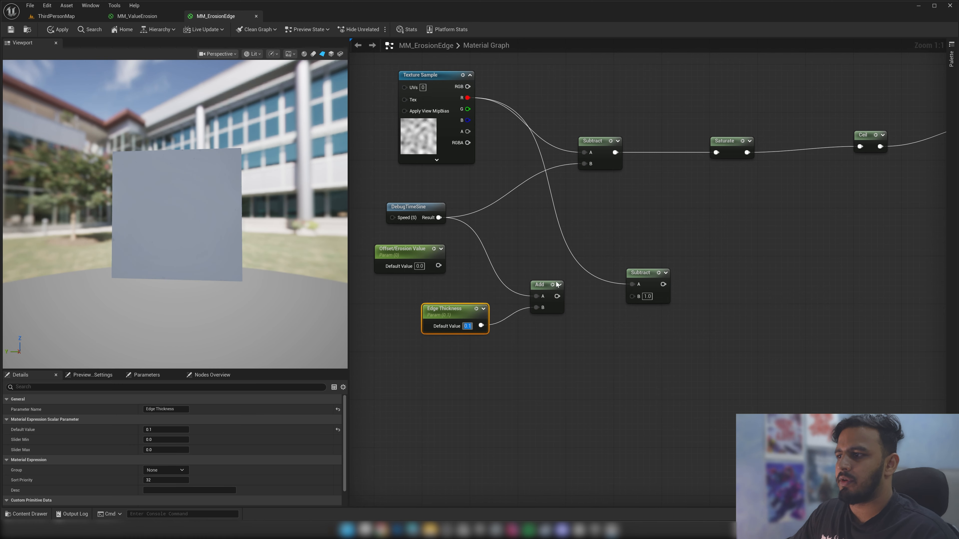
Connect the Add node's output to the lower Subtract node's B input
{"action": "left_click_drag", "start_coordinate": [557, 297], "coordinate": [635, 296]}
{"action": "right_click_drag", "start_coordinate": [563, 291], "coordinate": [542, 288]}
{"action": "right_click_drag", "start_coordinate": [487, 224], "coordinate": [525, 225]}
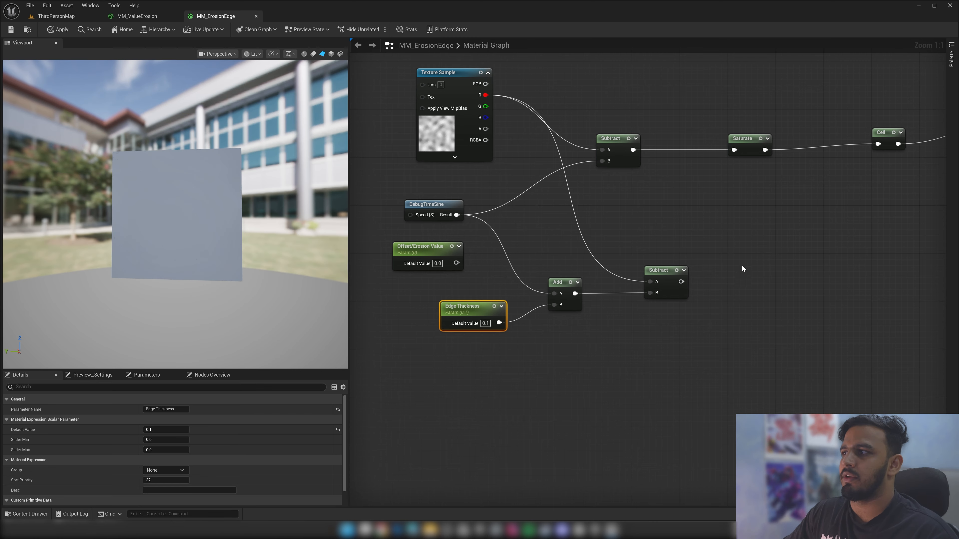
Shift the Edge Thickness, Add and lower Subtract nodes down together, and move Offset/Erosion Value closer to DebugTimeSine
{"action": "left_click_drag", "start_coordinate": [739, 253], "coordinate": [505, 314]}
{"action": "left_click_drag", "start_coordinate": [560, 289], "coordinate": [530, 306]}
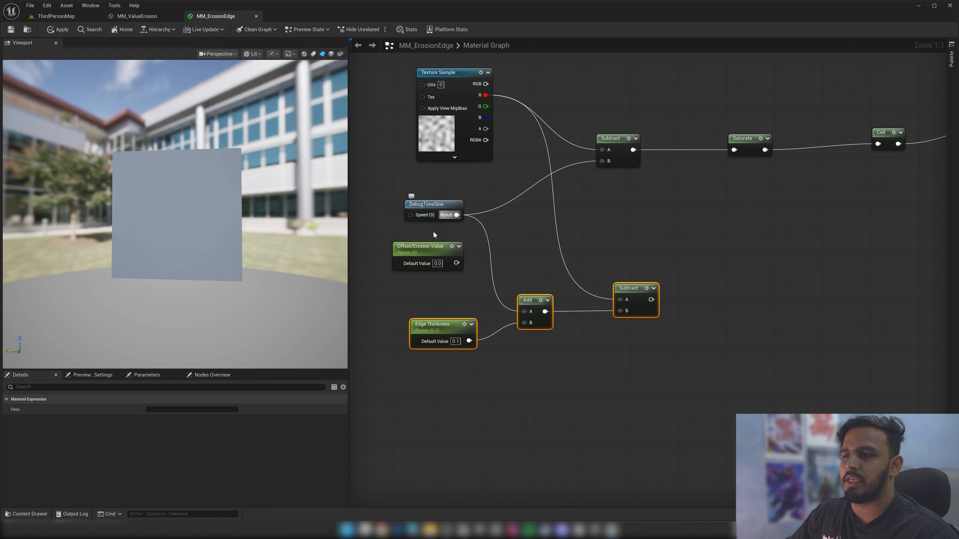
{"action": "left_click_drag", "start_coordinate": [430, 249], "coordinate": [430, 237]}
{"action": "left_click_drag", "start_coordinate": [403, 189], "coordinate": [454, 260]}
{"action": "left_click_drag", "start_coordinate": [540, 280], "coordinate": [430, 367]}
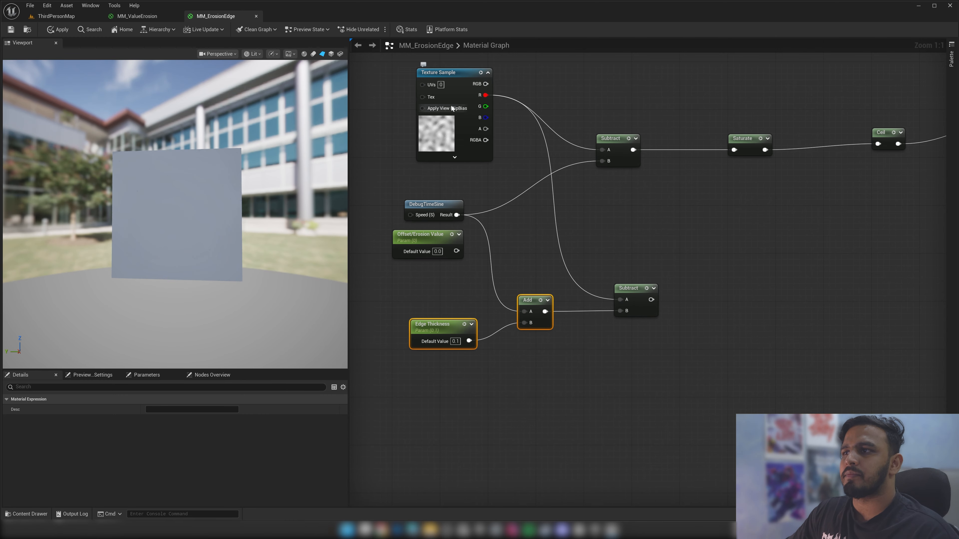
{"action": "right_click_drag", "start_coordinate": [497, 377], "coordinate": [479, 355]}
{"action": "left_click_drag", "start_coordinate": [453, 360], "coordinate": [408, 290]}
Add a Multiply node fed by the lower Subtract output and align it beside that node
{"action": "right_click_drag", "start_coordinate": [604, 312], "coordinate": [541, 307]}
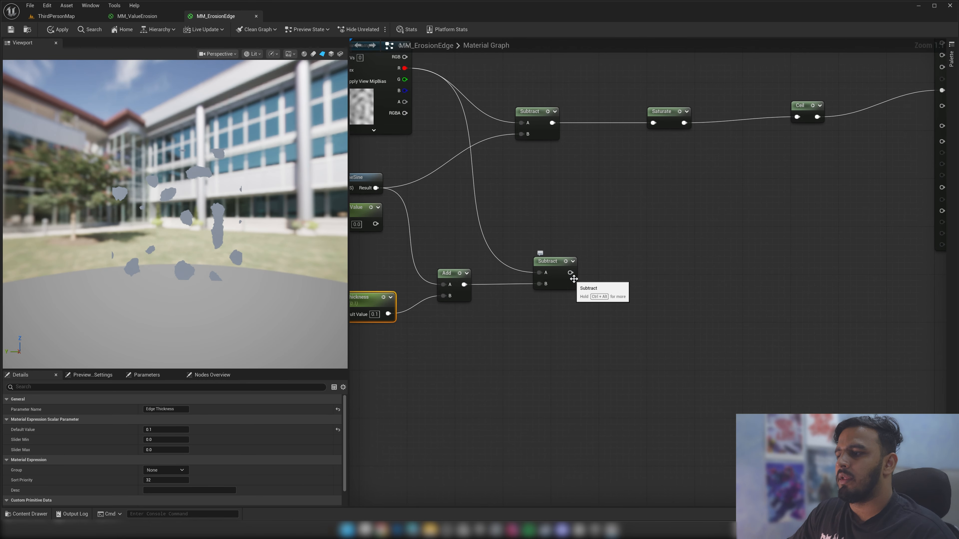
{"action": "left_click_drag", "start_coordinate": [571, 274], "coordinate": [614, 287]}
{"action": "type", "text": "multi"}
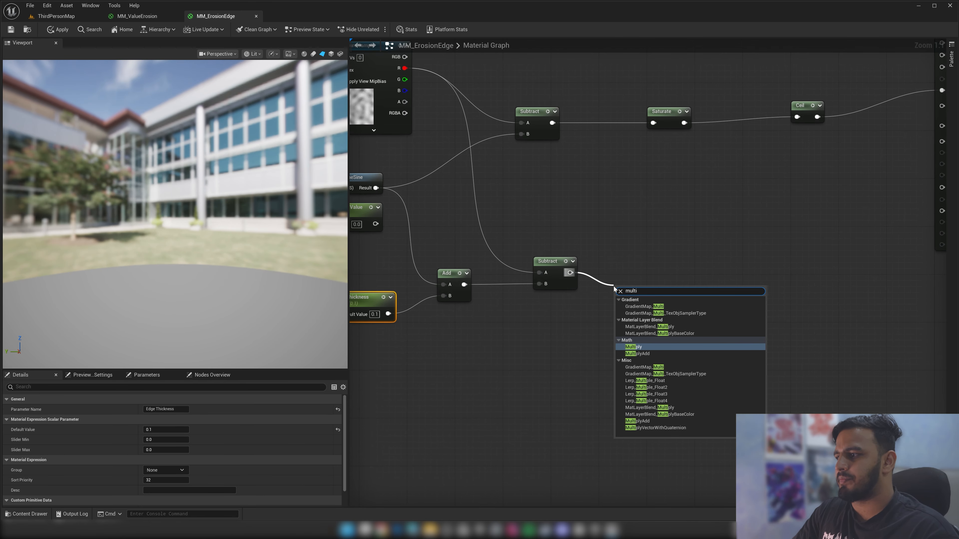
{"action": "key", "text": "Return"}
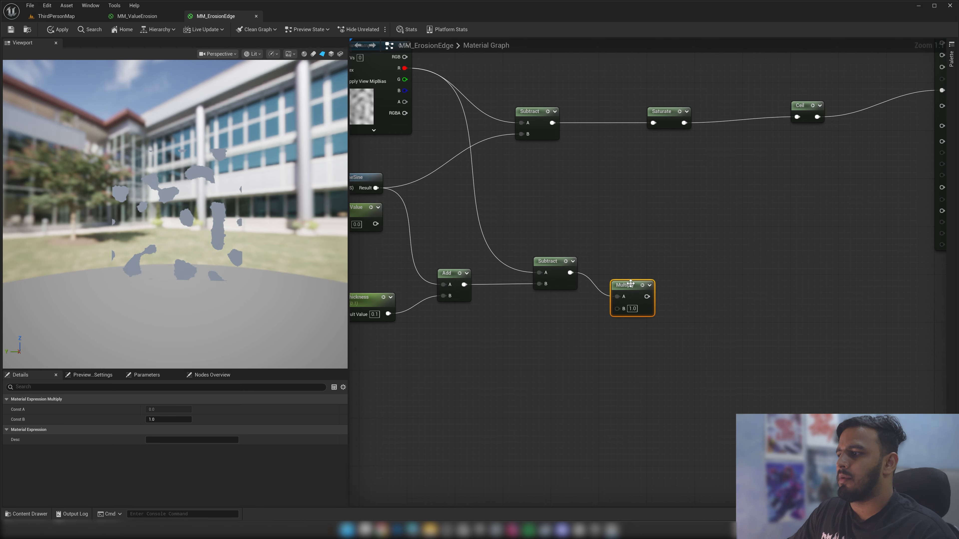
{"action": "left_click_drag", "start_coordinate": [643, 267], "coordinate": [643, 261]}
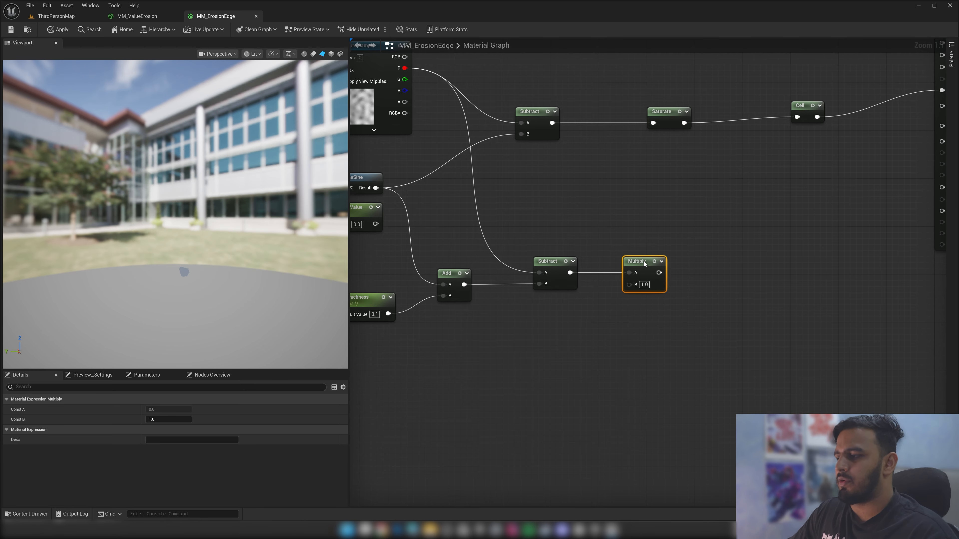
Promote the Multiply node's B input to a parameter named Edge Offset with a default value of 5
{"action": "right_click", "coordinate": [629, 284]}
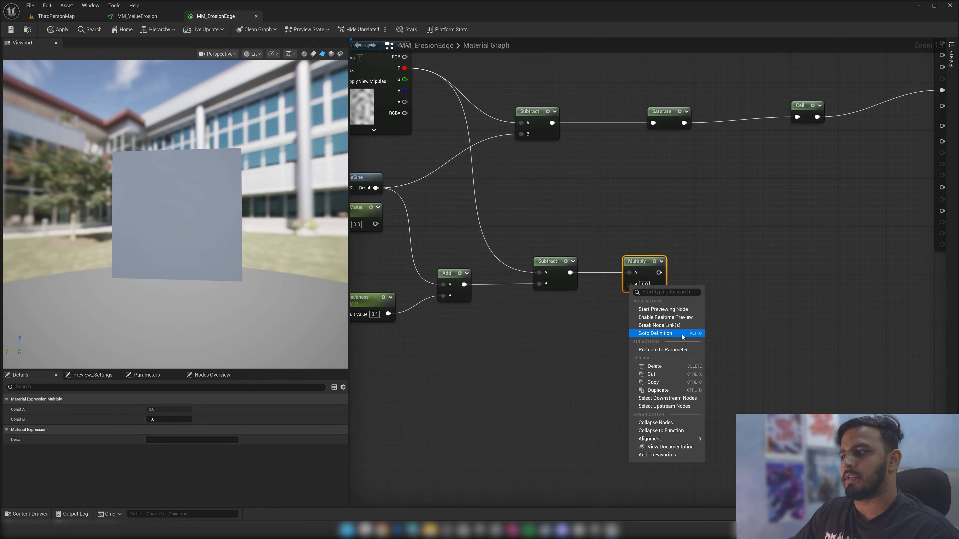
{"action": "left_click", "coordinate": [682, 335]}
{"action": "type", "text": "Edge"}
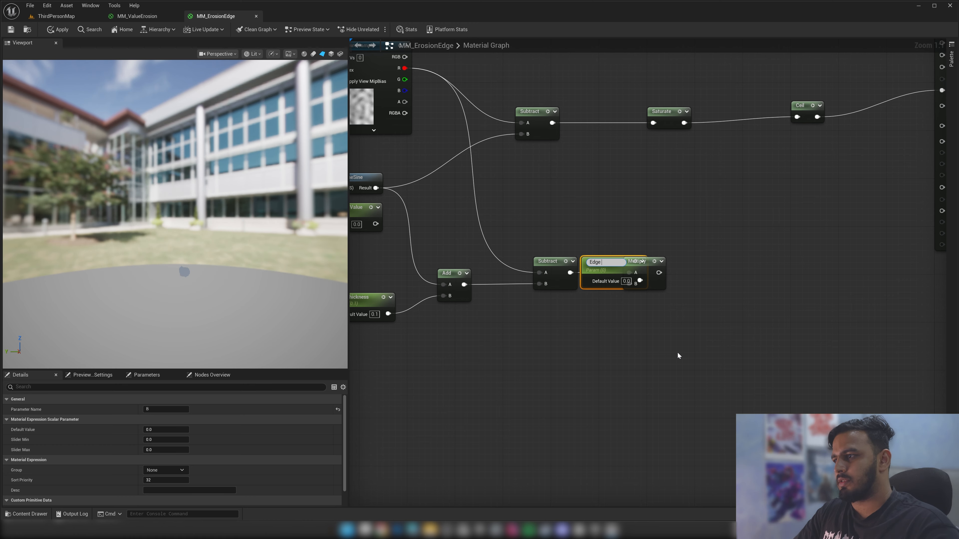
{"action": "type", "text": " Offset"}
{"action": "key", "text": "Return"}
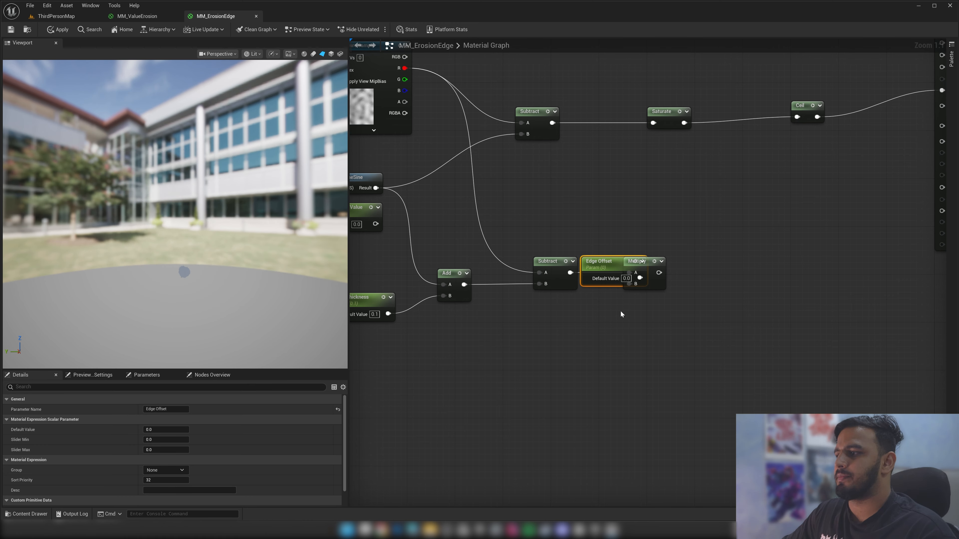
{"action": "left_click_drag", "start_coordinate": [611, 265], "coordinate": [556, 306]}
{"action": "left_click", "coordinate": [572, 320]}
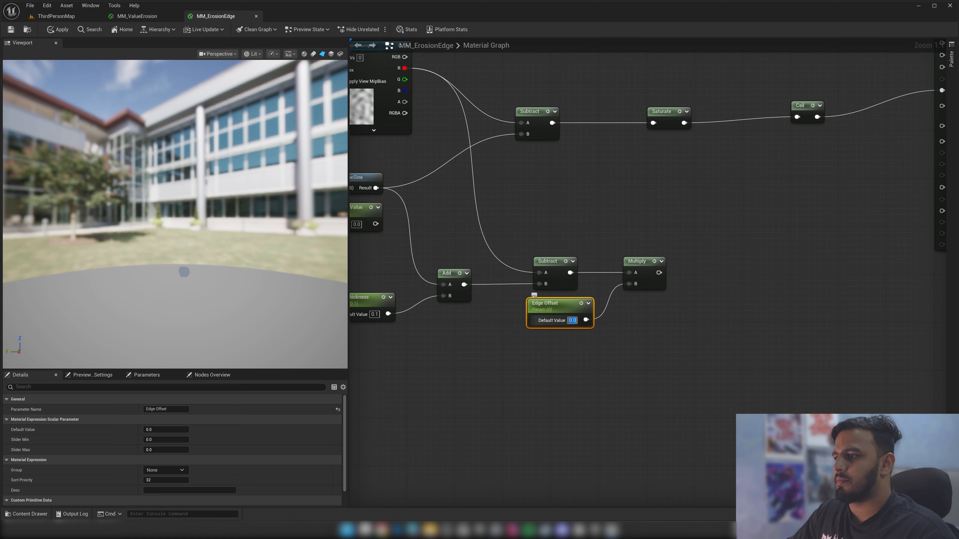
{"action": "type", "text": "5"}
{"action": "left_click", "coordinate": [633, 293]}
Add a Saturate node fed by the Multiply output and align it beside the Multiply node
{"action": "right_click_drag", "start_coordinate": [707, 279], "coordinate": [621, 305]}
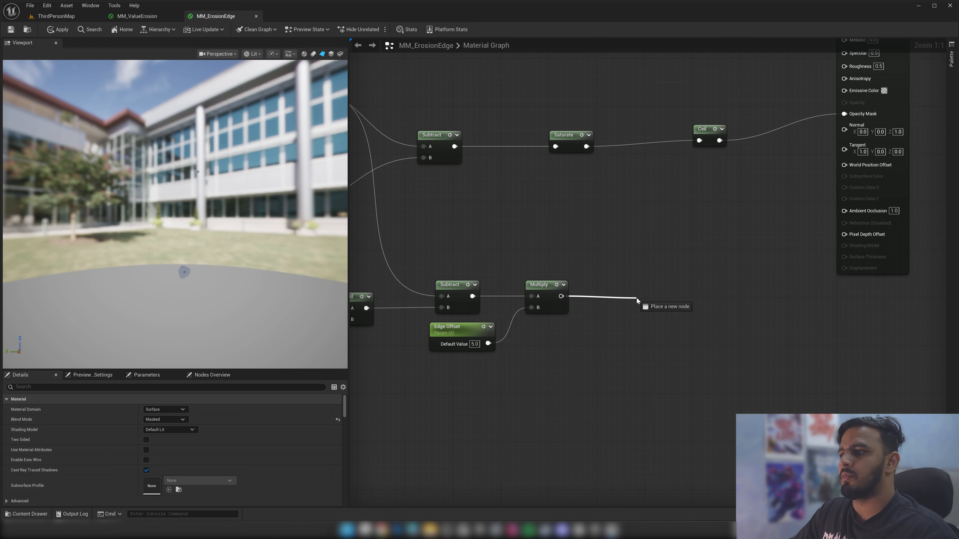
{"action": "left_click_drag", "start_coordinate": [636, 299], "coordinate": [637, 299]}
{"action": "type", "text": "satur"}
{"action": "key", "text": "Return"}
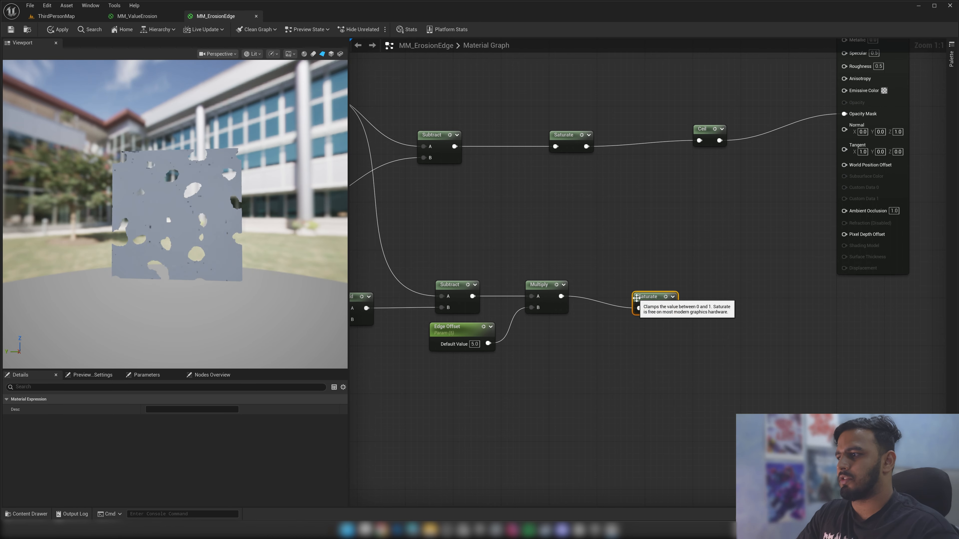
{"action": "left_click_drag", "start_coordinate": [646, 301], "coordinate": [605, 290]}
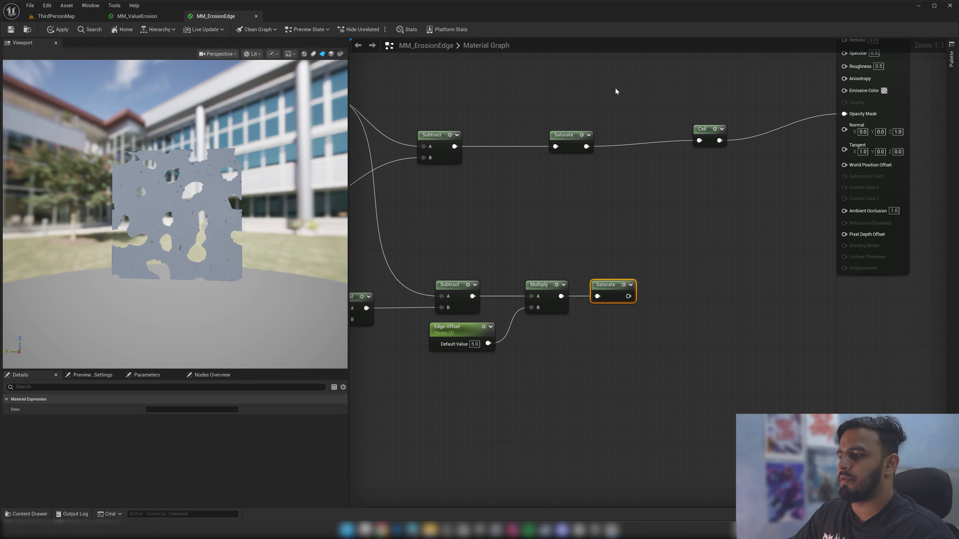
Move the MM_ErosionEdge output node farther away from the Ceil node to free up graph space
{"action": "left_click_drag", "start_coordinate": [638, 109], "coordinate": [504, 318]}
{"action": "left_click_drag", "start_coordinate": [472, 355], "coordinate": [486, 354]}
{"action": "right_click_drag", "start_coordinate": [815, 200], "coordinate": [667, 290]}
{"action": "left_click_drag", "start_coordinate": [715, 108], "coordinate": [835, 122]}
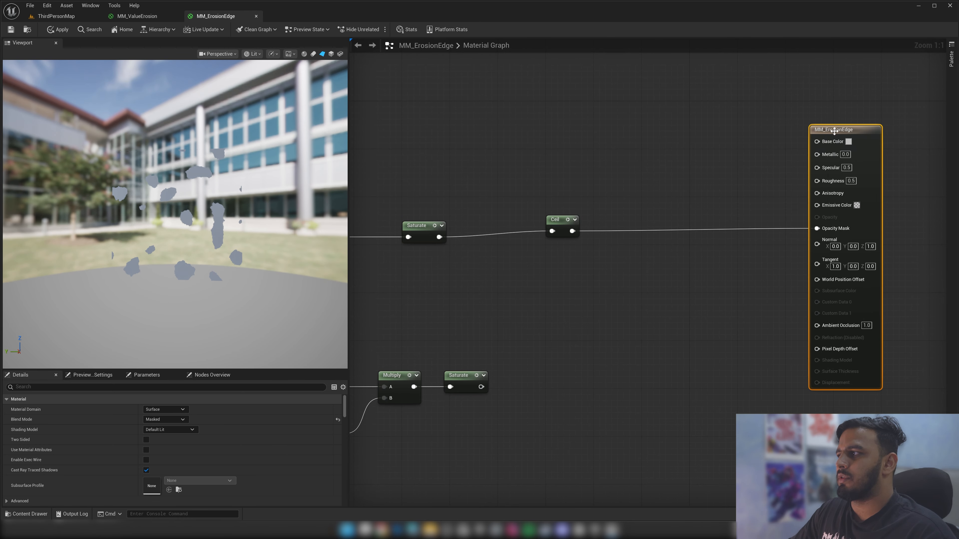
{"action": "right_click_drag", "start_coordinate": [678, 275], "coordinate": [755, 224]}
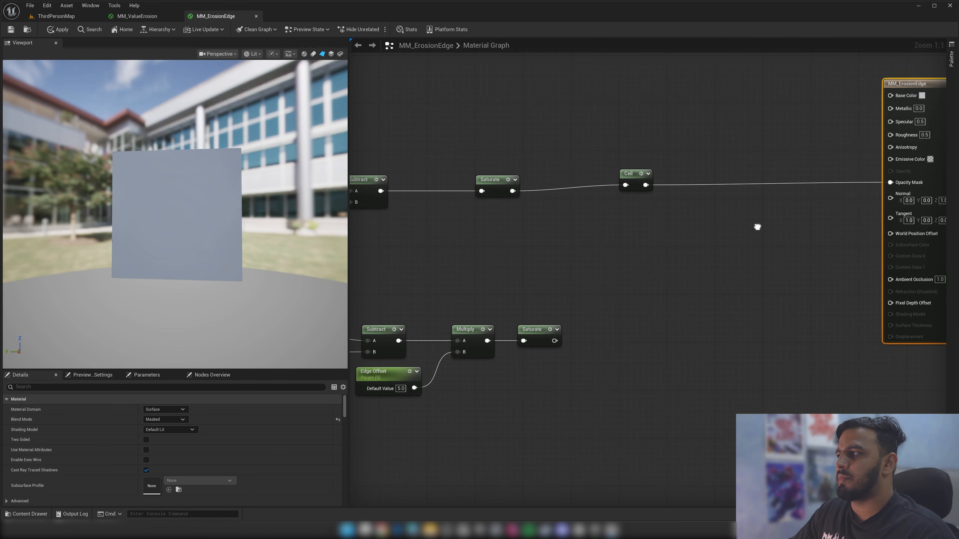
Add a third Subtract node, connecting the upper Saturate output to A and the lower Saturate output to B
{"action": "right_click", "coordinate": [614, 316]}
{"action": "type", "text": "subtract"}
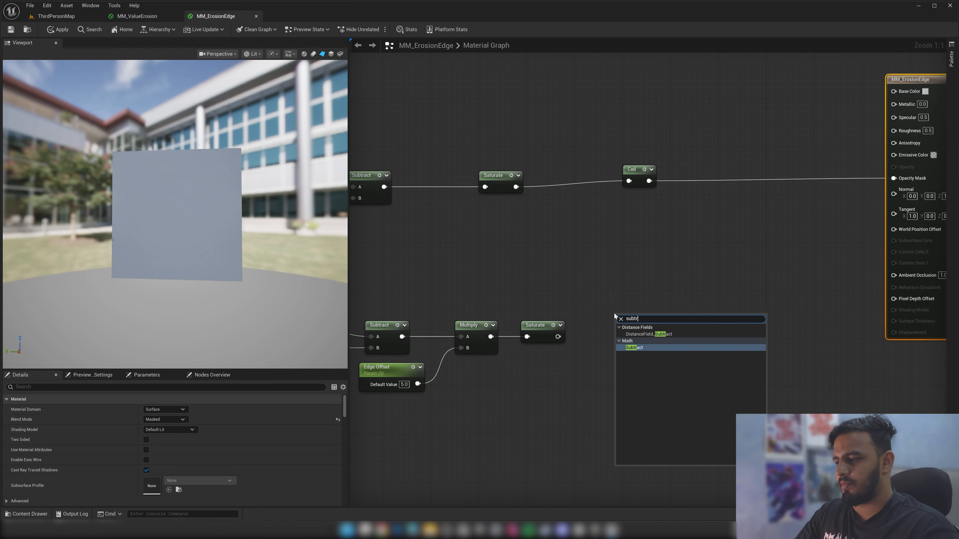
{"action": "key", "text": "Return"}
{"action": "left_click_drag", "start_coordinate": [516, 186], "coordinate": [557, 337]}
{"action": "right_click_drag", "start_coordinate": [668, 351], "coordinate": [588, 322]}
Add a Multiply node with its A input fed by the third Subtract node's output
{"action": "left_click_drag", "start_coordinate": [564, 287], "coordinate": [666, 325]}
{"action": "type", "text": "mu"}
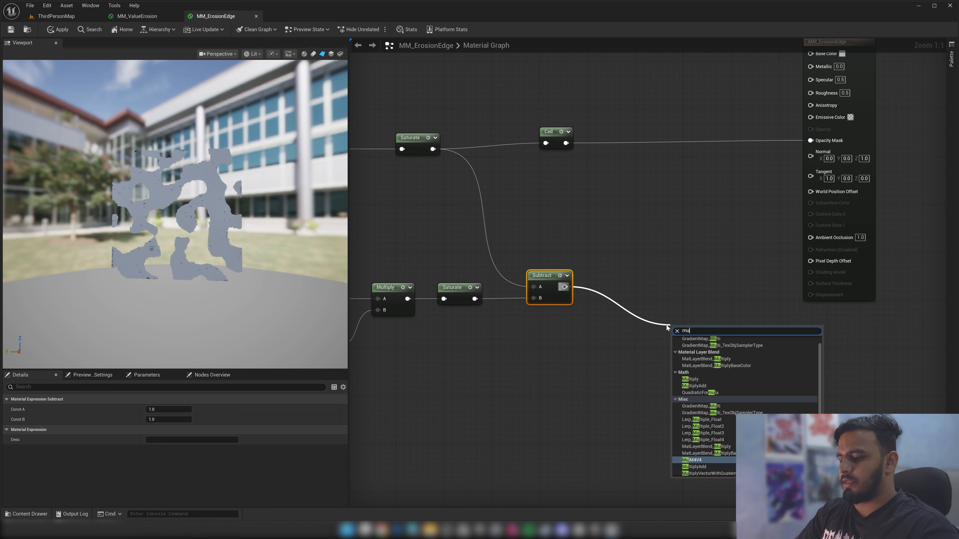
{"action": "type", "text": "ltiply"}
{"action": "key", "text": "Return"}
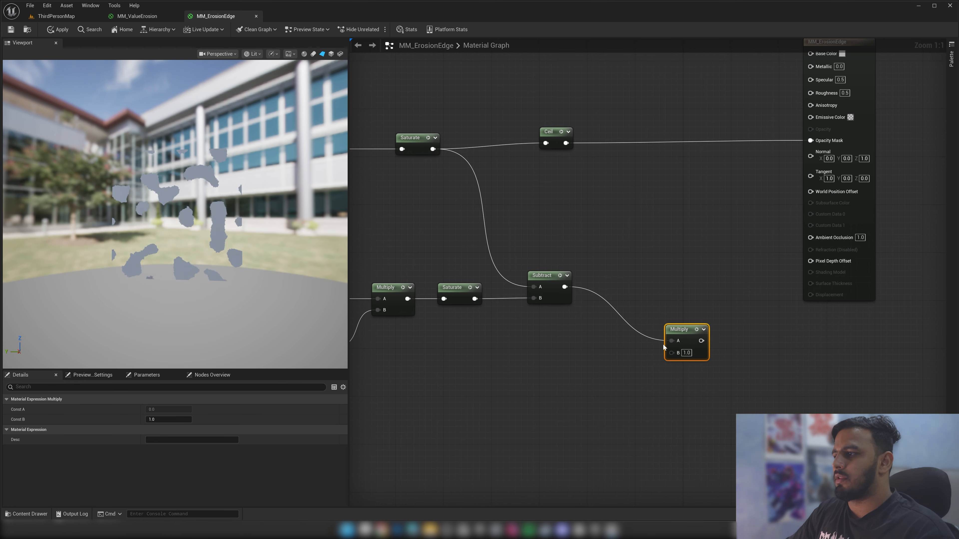
Align the new Multiply node beside the third Subtract node, with Subtract feeding input B and input A disconnected
{"action": "left_click_drag", "start_coordinate": [680, 331], "coordinate": [680, 295]}
{"action": "left_click_drag", "start_coordinate": [564, 286], "coordinate": [565, 287]}
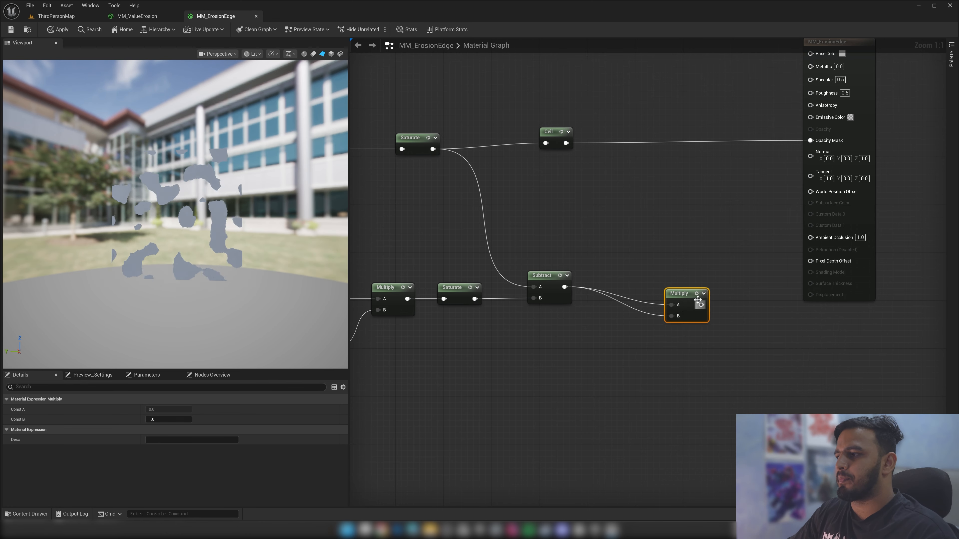
{"action": "left_click_drag", "start_coordinate": [685, 294], "coordinate": [684, 276]}
{"action": "left_click", "coordinate": [672, 287], "text": "alt"}
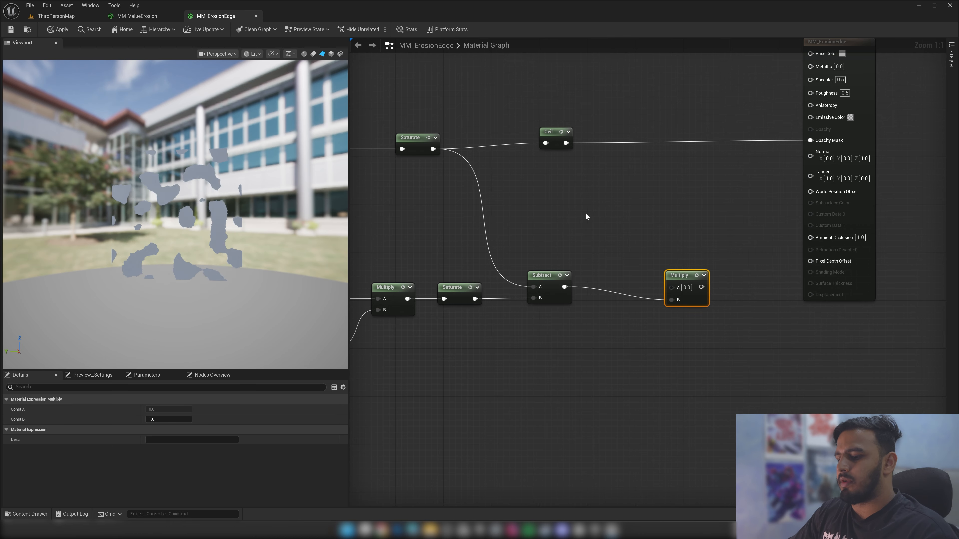
Add a three-component constant colour node above the Multiply node, using a fully saturated orange-yellow with brightness value 10
{"action": "left_click", "coordinate": [586, 213]}
{"action": "double_click", "coordinate": [604, 250]}
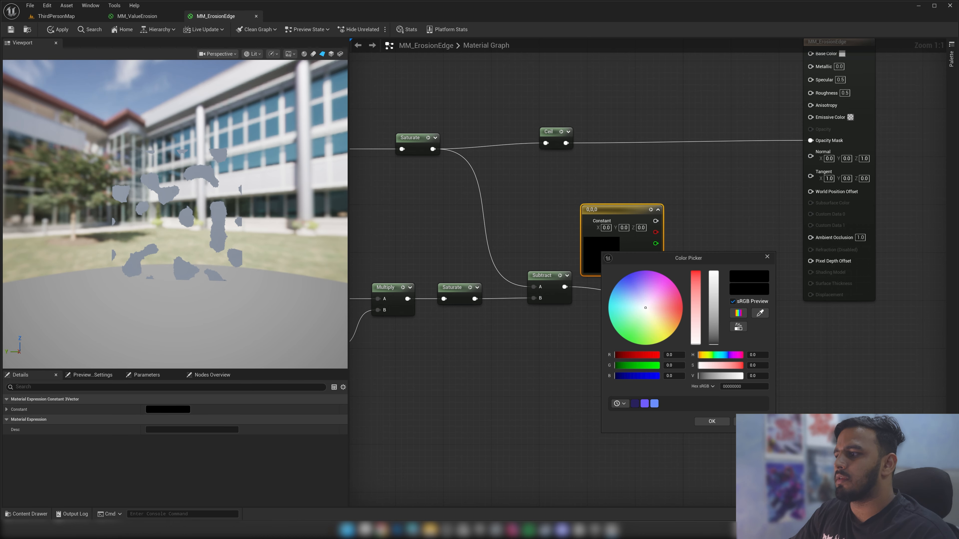
{"action": "left_click_drag", "start_coordinate": [635, 306], "coordinate": [677, 327]}
{"action": "left_click", "coordinate": [755, 375]}
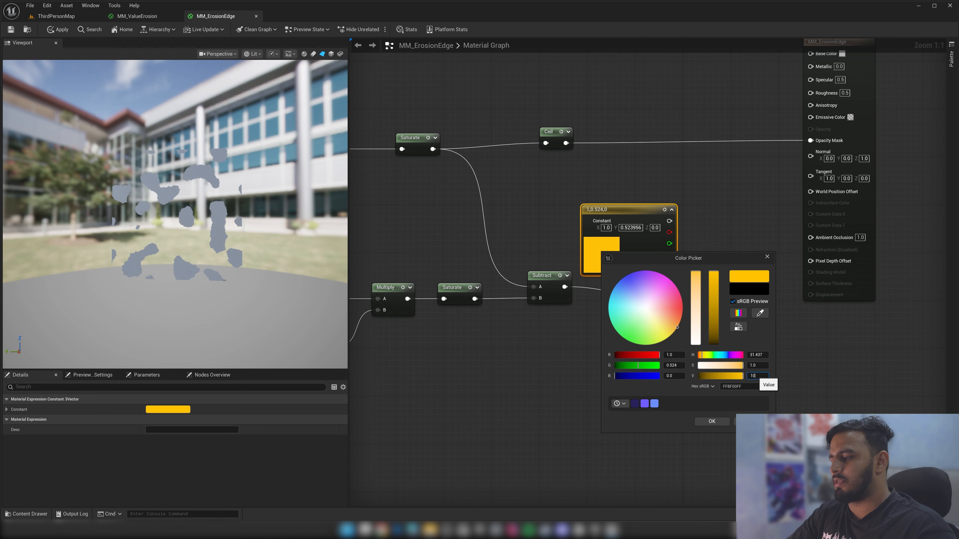
{"action": "type", "text": "10"}
{"action": "key", "text": "Return"}
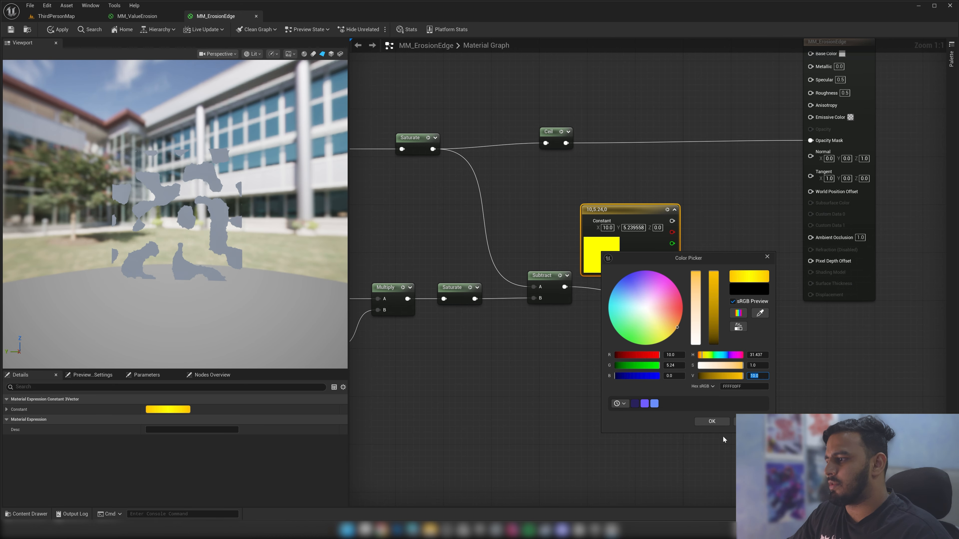
{"action": "left_click", "coordinate": [712, 422]}
Connect the colour constant's output to the Multiply node's A input, then move the constant clear and collapse its preview
{"action": "left_click_drag", "start_coordinate": [672, 221], "coordinate": [686, 247]}
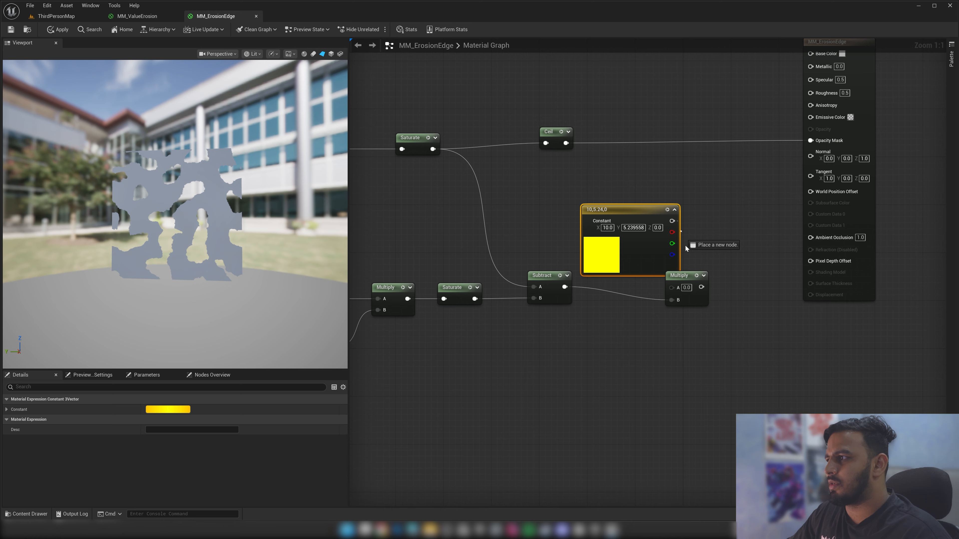
{"action": "left_click_drag", "start_coordinate": [671, 289], "coordinate": [671, 288]}
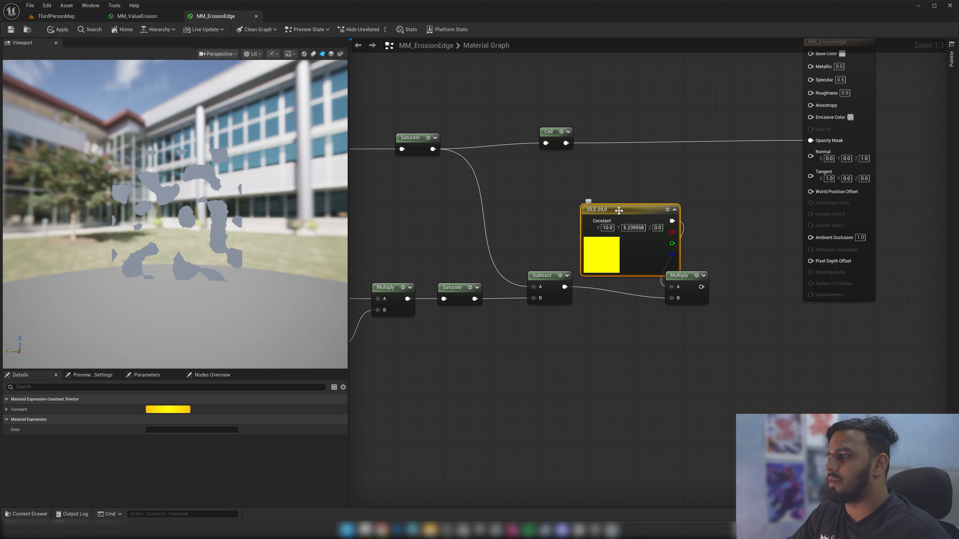
{"action": "left_click_drag", "start_coordinate": [620, 212], "coordinate": [595, 200]}
{"action": "left_click", "coordinate": [650, 198]}
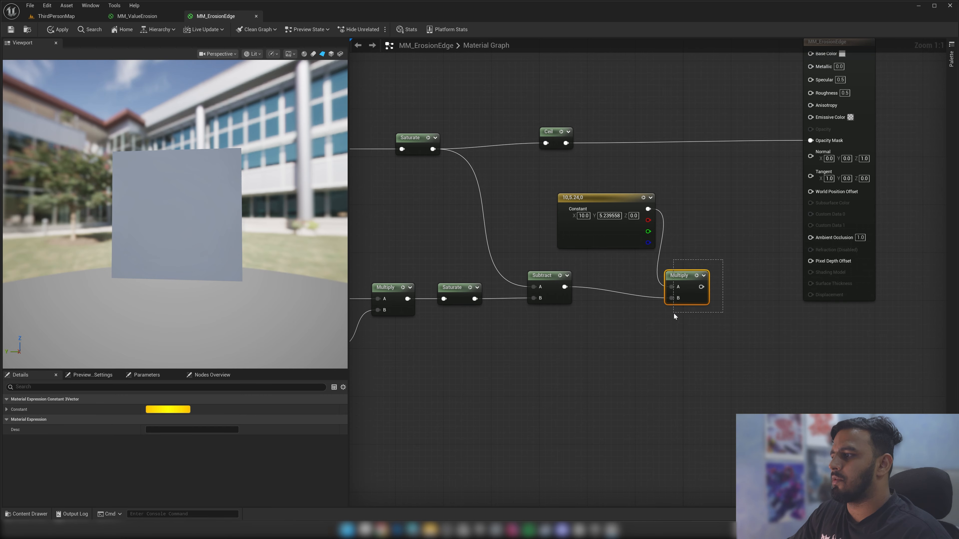
{"action": "left_click_drag", "start_coordinate": [674, 314], "coordinate": [663, 315]}
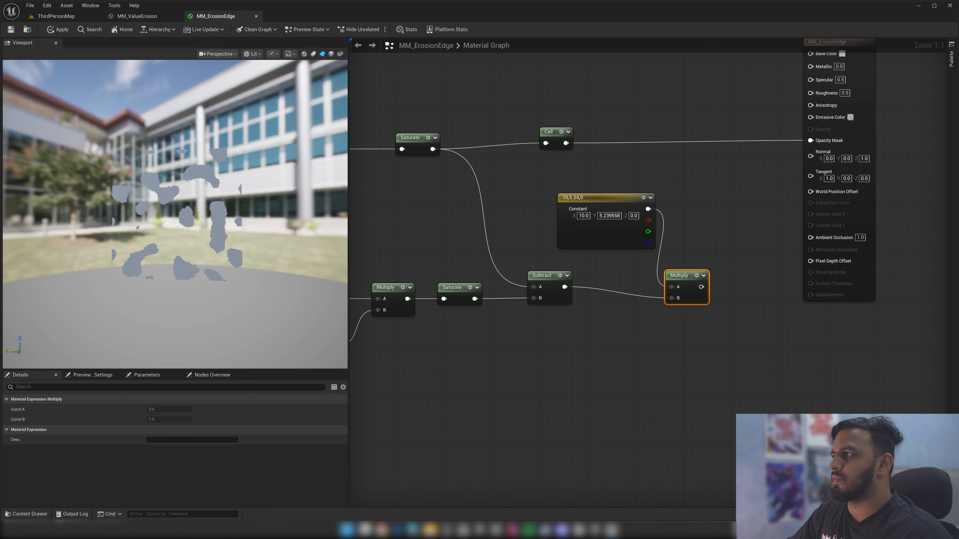
Connect the final Multiply output to the material's Emissive Color and check the glowing edge in the preview
{"action": "right_click_drag", "start_coordinate": [741, 264], "coordinate": [770, 305]}
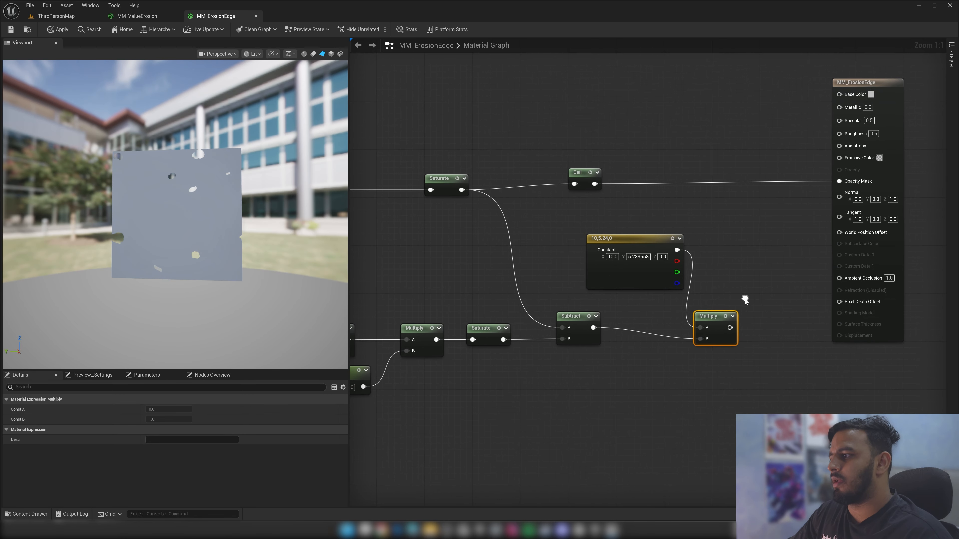
{"action": "left_click_drag", "start_coordinate": [730, 328], "coordinate": [846, 158]}
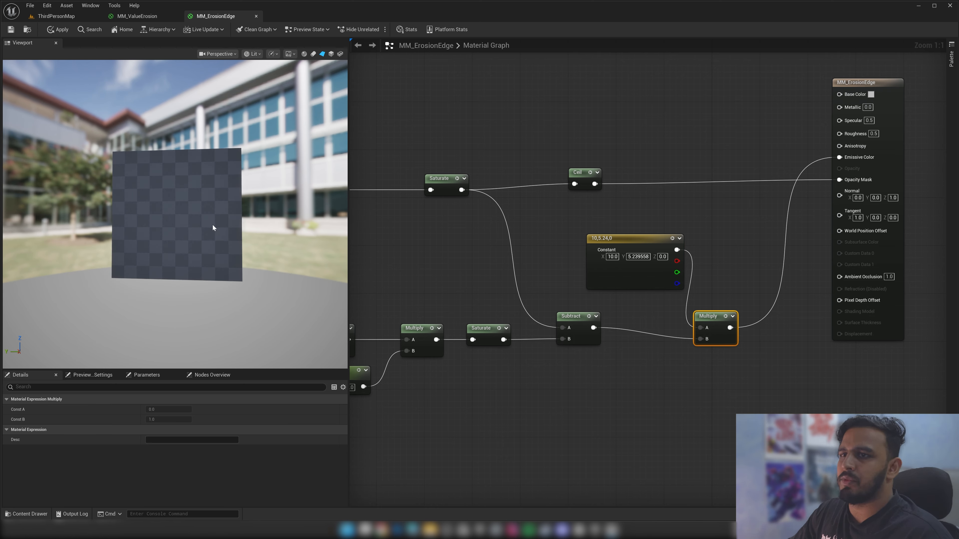
{"action": "left_click_drag", "start_coordinate": [175, 214], "coordinate": [169, 219]}
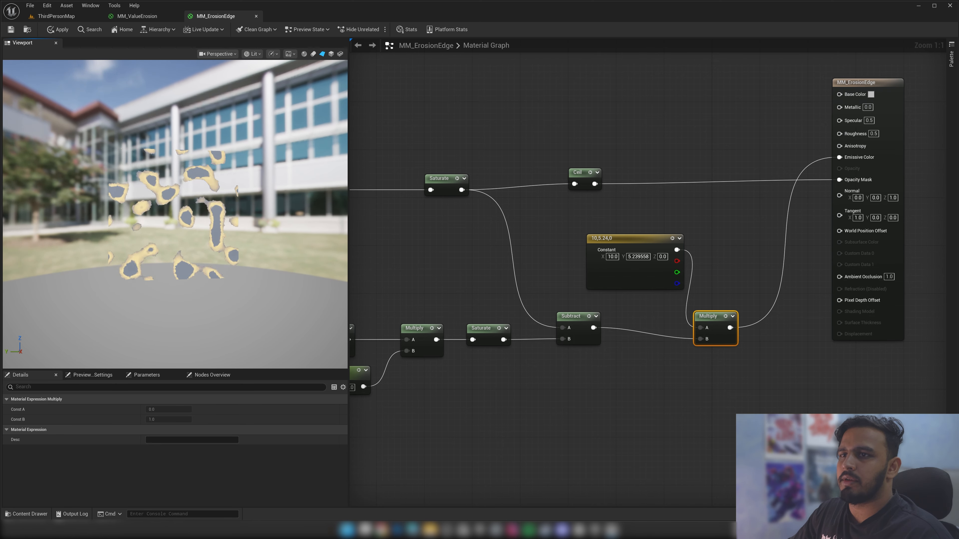
{"action": "right_click_drag", "start_coordinate": [169, 218], "coordinate": [169, 242]}
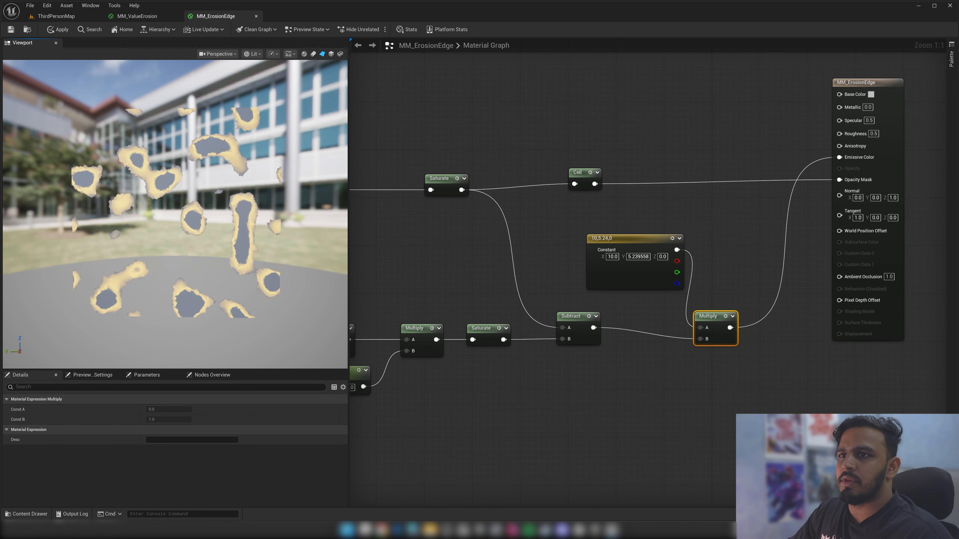
Set the orange-yellow constant colour's brightness value to 20
{"action": "left_click", "coordinate": [604, 266]}
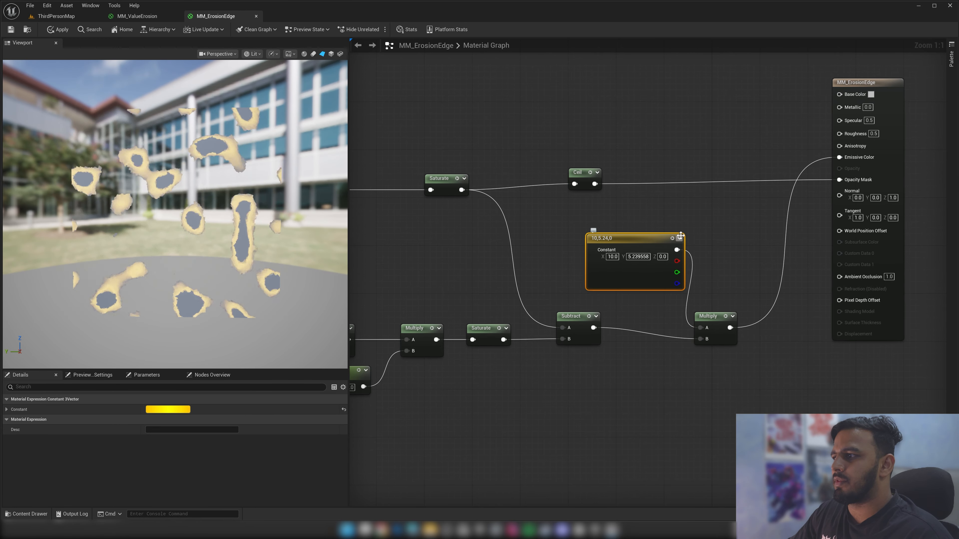
{"action": "left_click", "coordinate": [679, 238]}
{"action": "left_click", "coordinate": [610, 277]}
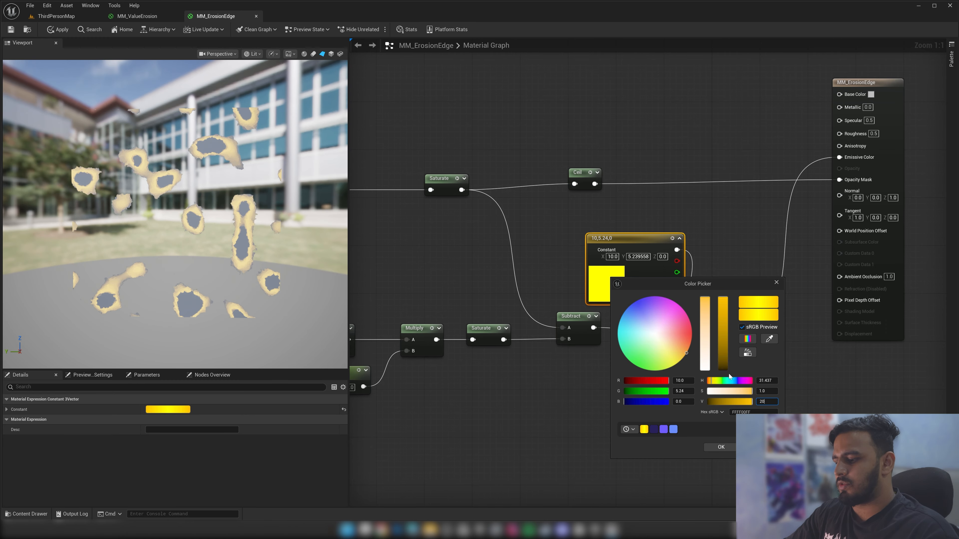
{"action": "type", "text": "20"}
{"action": "key", "text": "Return"}
{"action": "left_click", "coordinate": [716, 447]}
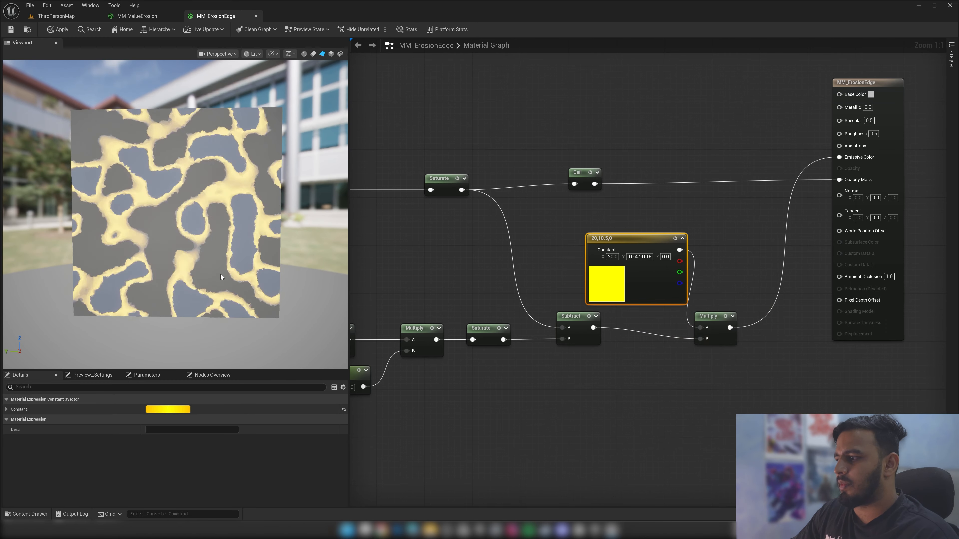
Move the Offset/Erosion Value parameter aside and promote DebugTimeSine's Speed (S) input to a parameter placed before it
{"action": "right_click_drag", "start_coordinate": [402, 258], "coordinate": [699, 223]}
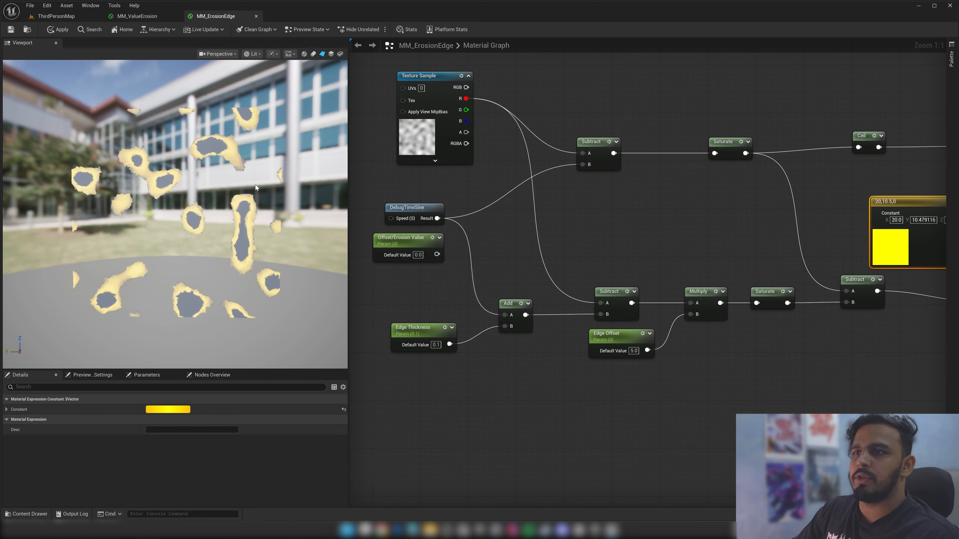
{"action": "right_click_drag", "start_coordinate": [492, 232], "coordinate": [672, 238]}
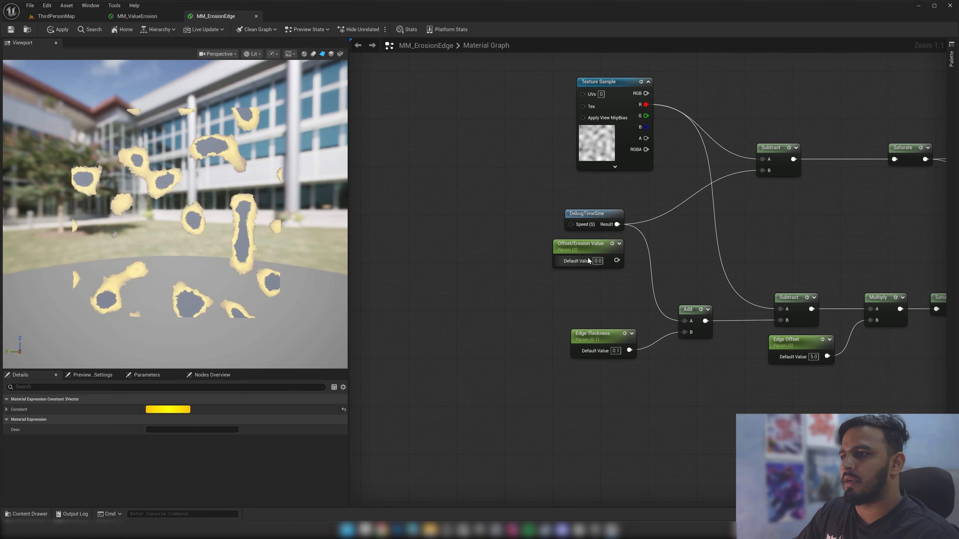
{"action": "left_click_drag", "start_coordinate": [582, 243], "coordinate": [447, 249]}
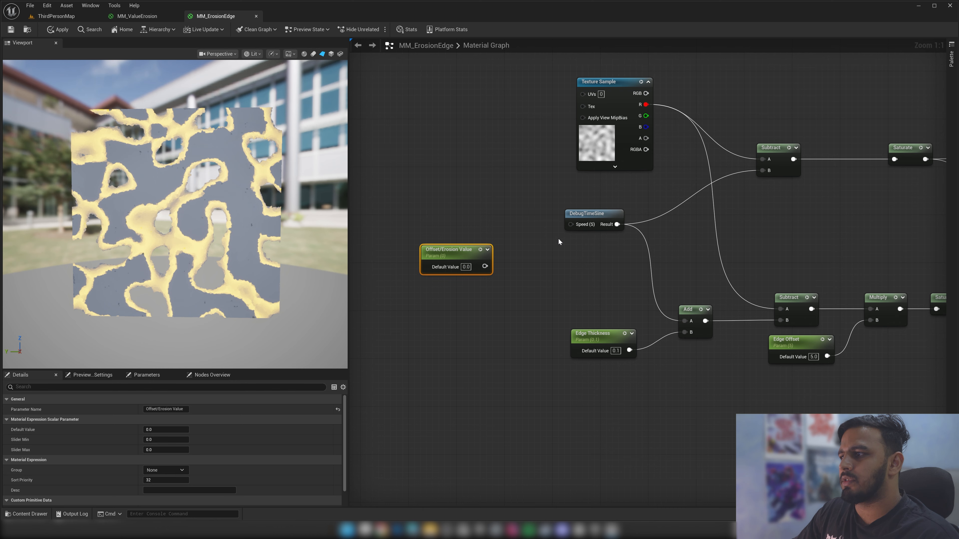
{"action": "right_click", "coordinate": [571, 225]}
{"action": "left_click", "coordinate": [598, 289]}
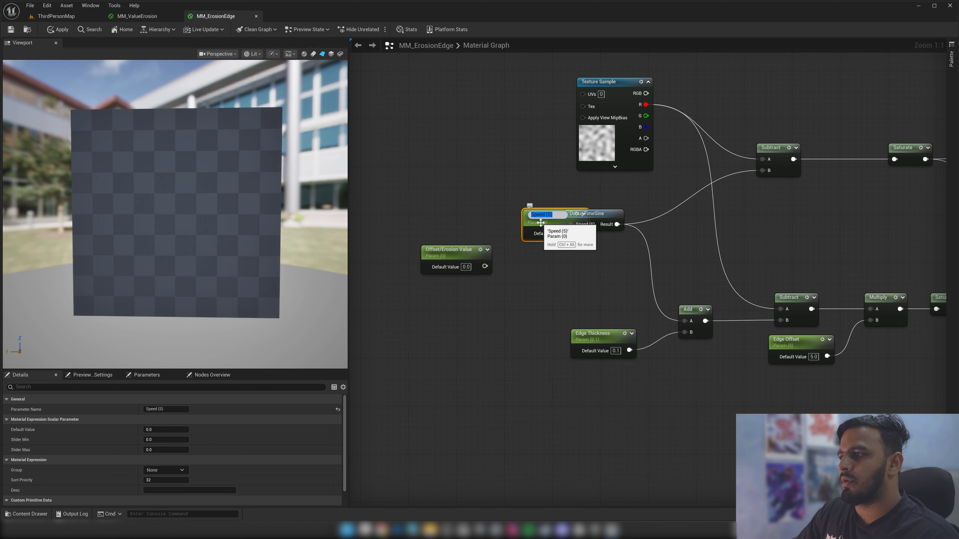
{"action": "left_click_drag", "start_coordinate": [539, 226], "coordinate": [500, 206]}
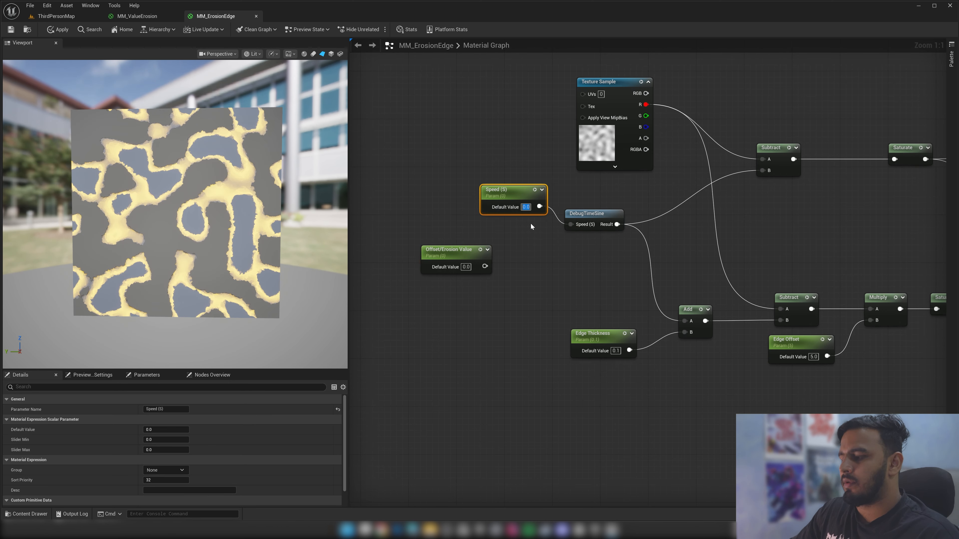
Set the Speed (S) parameter's default value to 0.2
{"action": "type", "text": "0.2"}
{"action": "key", "text": "Return"}
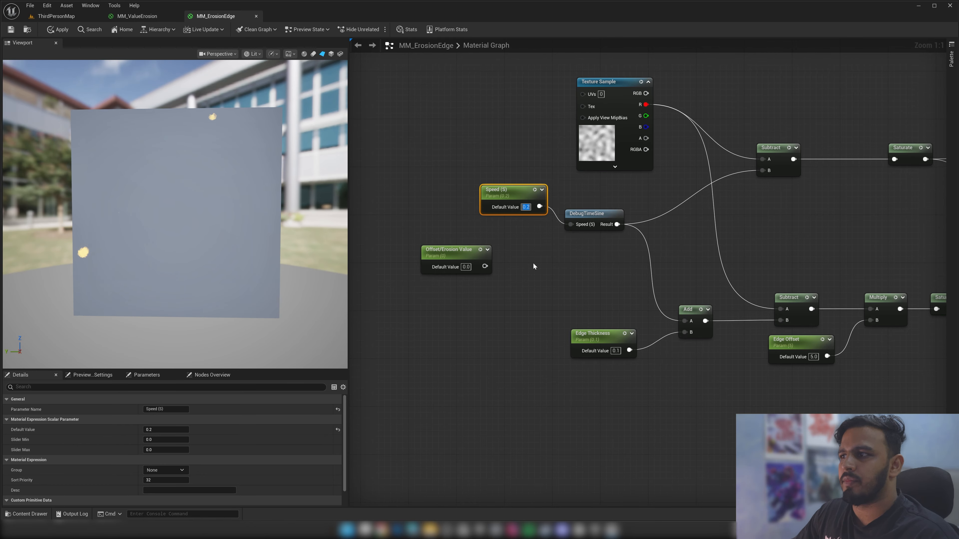
{"action": "left_click", "coordinate": [533, 264]}
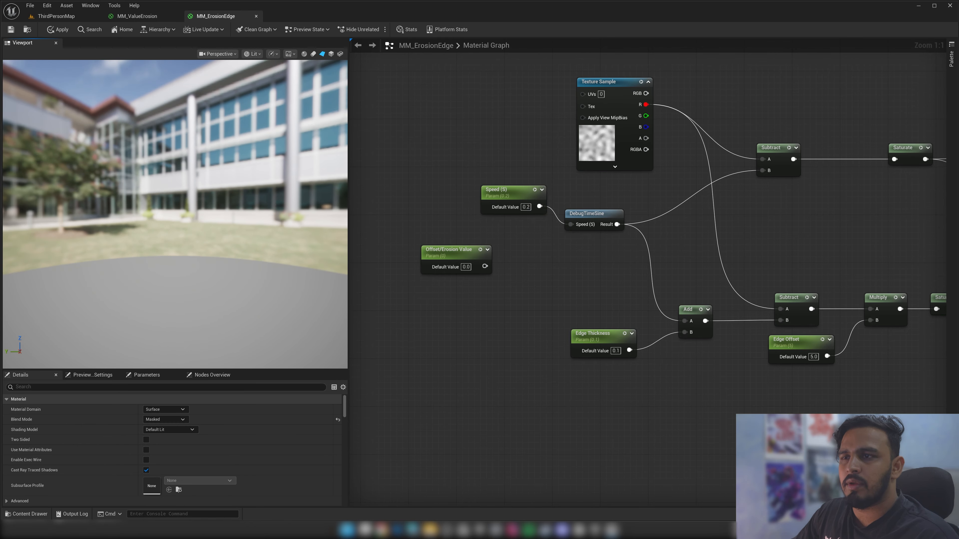
Set the Speed (S) parameter's default value to 0 and inspect the edge gradient in the preview
{"action": "left_click", "coordinate": [526, 207]}
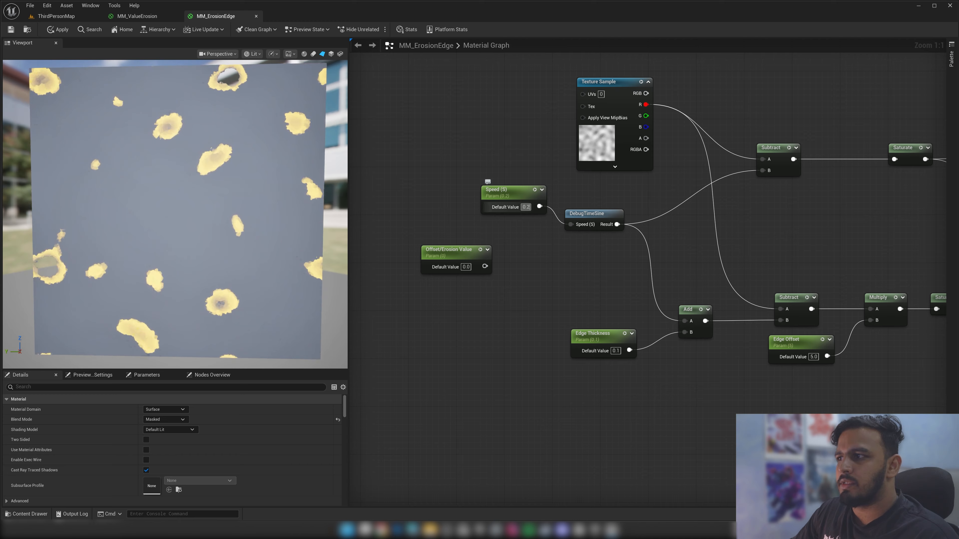
{"action": "type", "text": "0"}
{"action": "key", "text": "Return"}
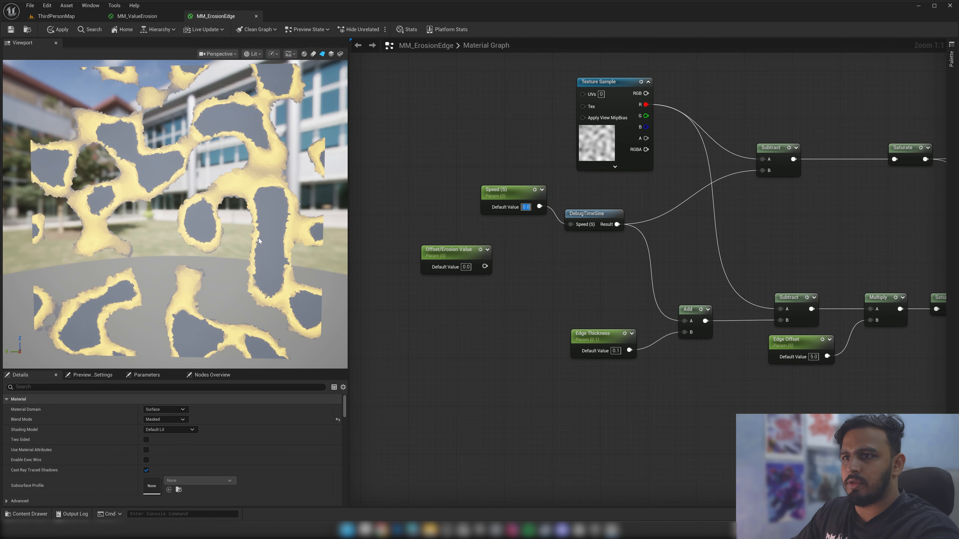
{"action": "right_click_drag", "start_coordinate": [227, 240], "coordinate": [227, 223]}
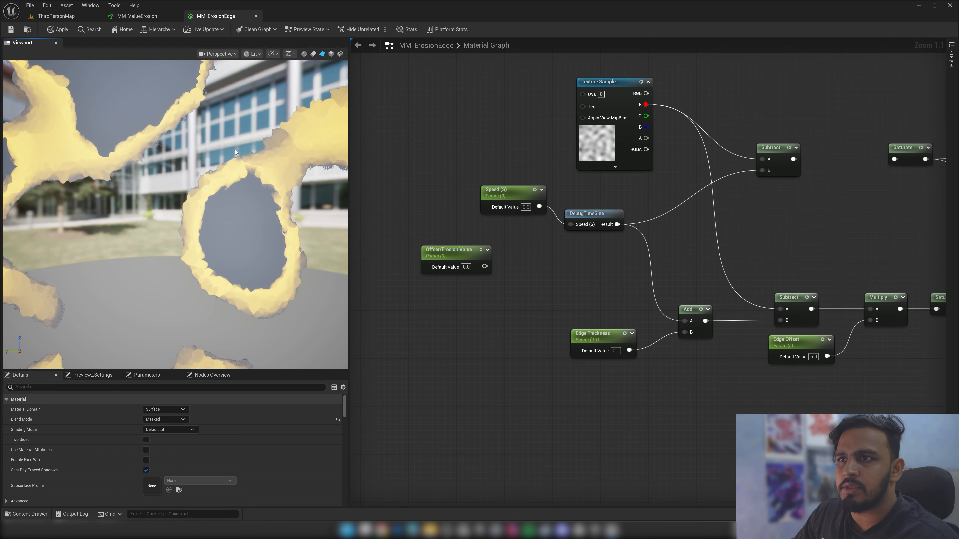
{"action": "scroll", "coordinate": [207, 173], "scroll_direction": "up", "scroll_amount": 3}
{"action": "scroll", "coordinate": [226, 209], "scroll_direction": "down", "scroll_amount": 2}
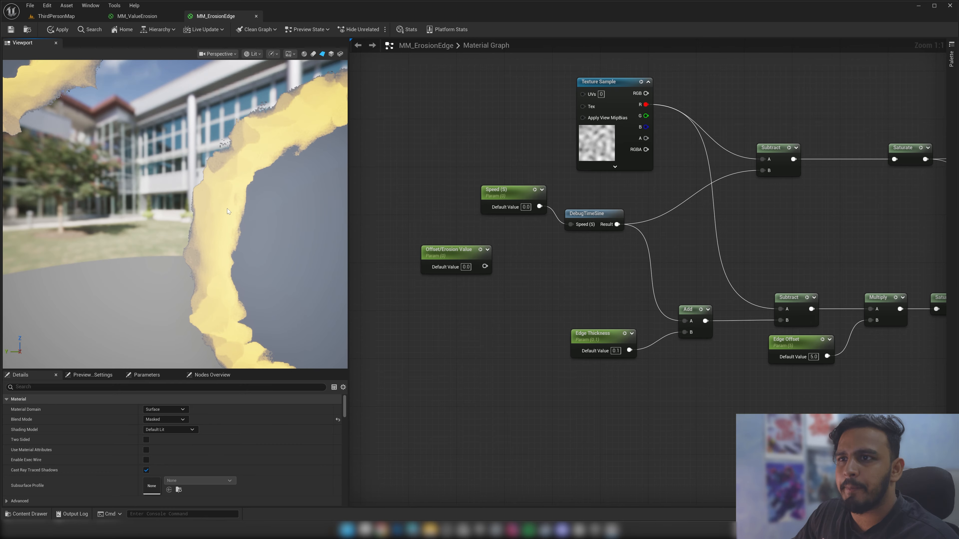
{"action": "left_click_drag", "start_coordinate": [227, 209], "coordinate": [223, 209]}
{"action": "scroll", "coordinate": [222, 209], "scroll_direction": "down", "scroll_amount": 6}
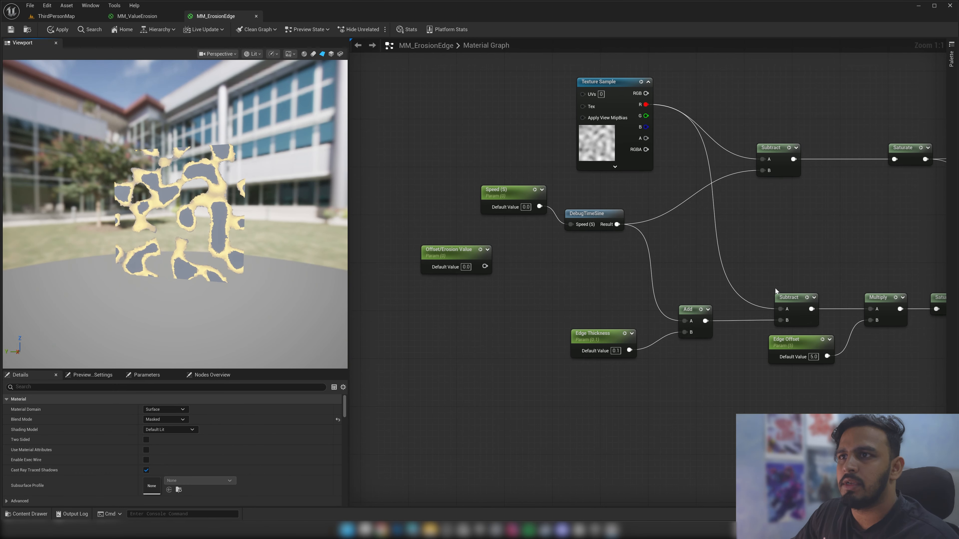
Insert a Ceil node between the third Subtract output and the final Multiply node's B input, and check the edge in the preview
{"action": "right_click_drag", "start_coordinate": [822, 259], "coordinate": [377, 219]}
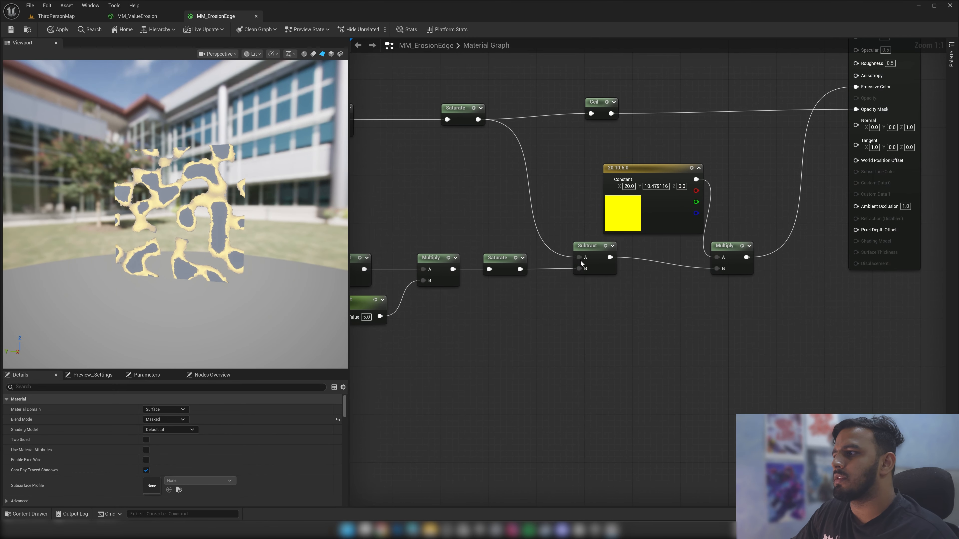
{"action": "left_click_drag", "start_coordinate": [613, 258], "coordinate": [646, 288]}
{"action": "type", "text": "ceil"}
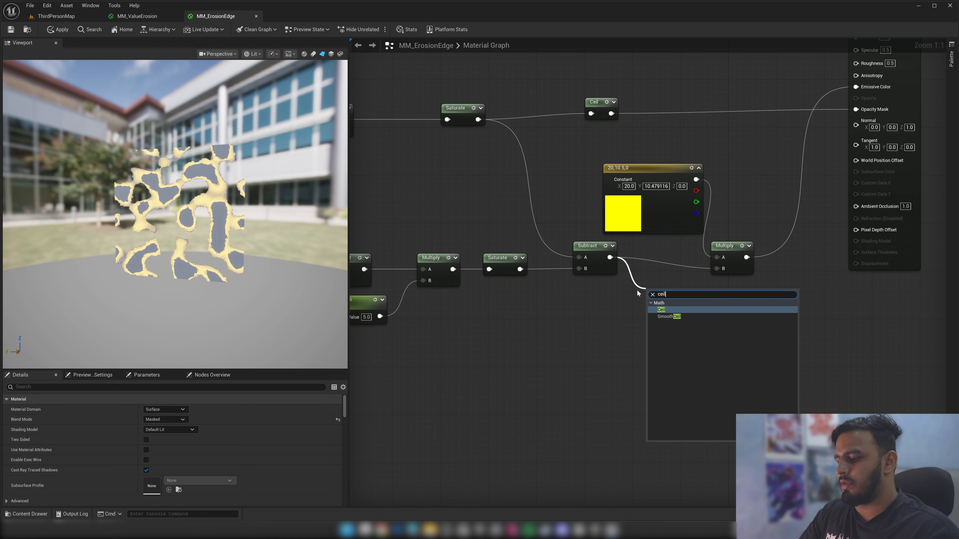
{"action": "key", "text": "Return"}
{"action": "scroll", "coordinate": [244, 225], "scroll_direction": "up", "scroll_amount": 6}
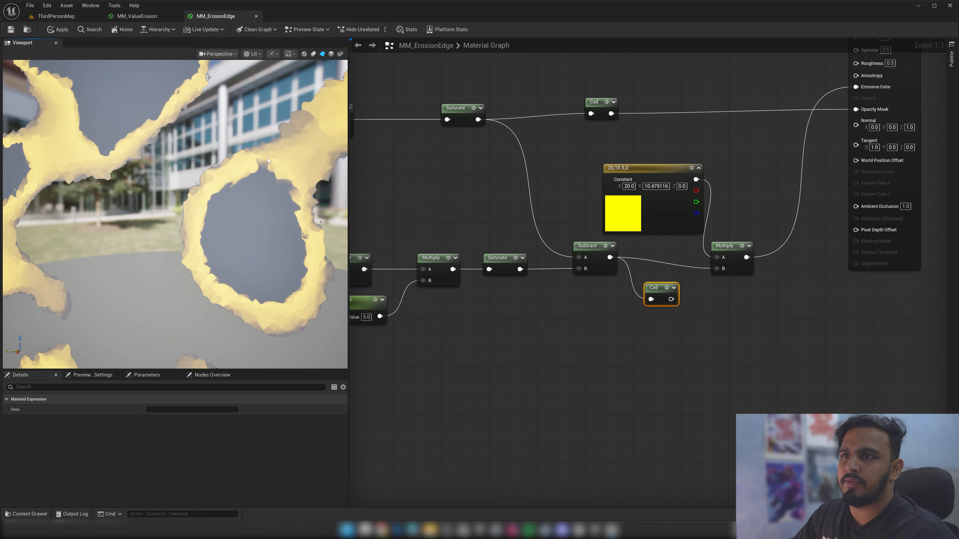
{"action": "left_click_drag", "start_coordinate": [672, 299], "coordinate": [716, 269]}
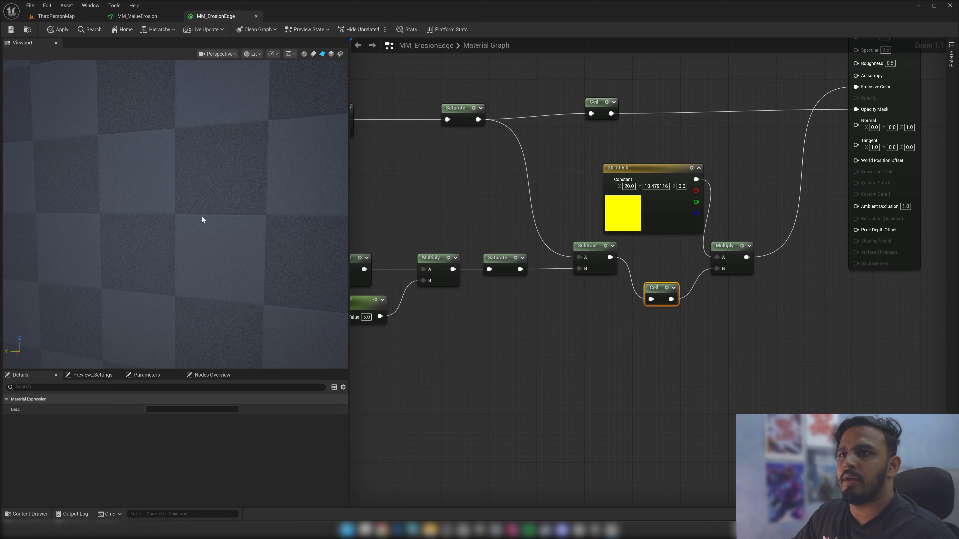
{"action": "scroll", "coordinate": [209, 217], "scroll_direction": "down", "scroll_amount": 5}
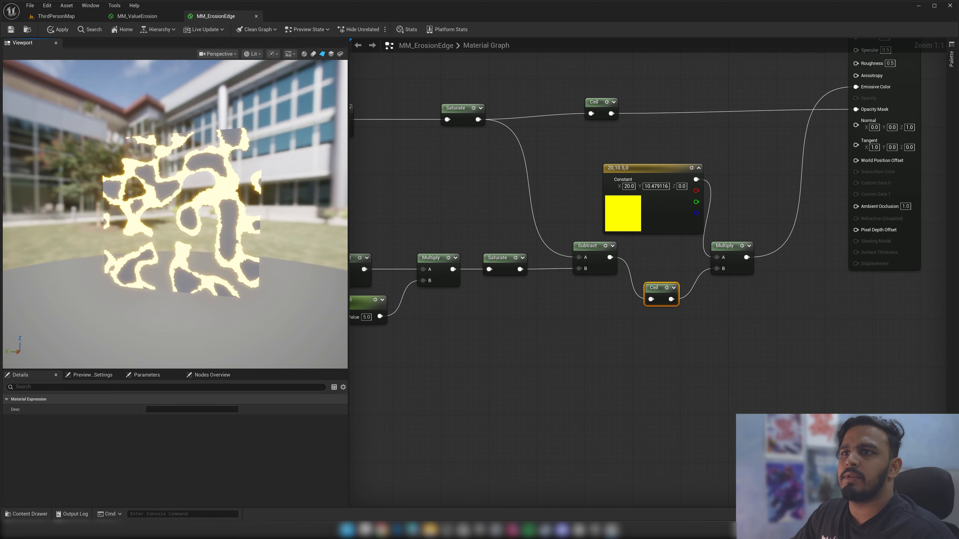
{"action": "scroll", "coordinate": [209, 217], "scroll_direction": "up", "scroll_amount": 6}
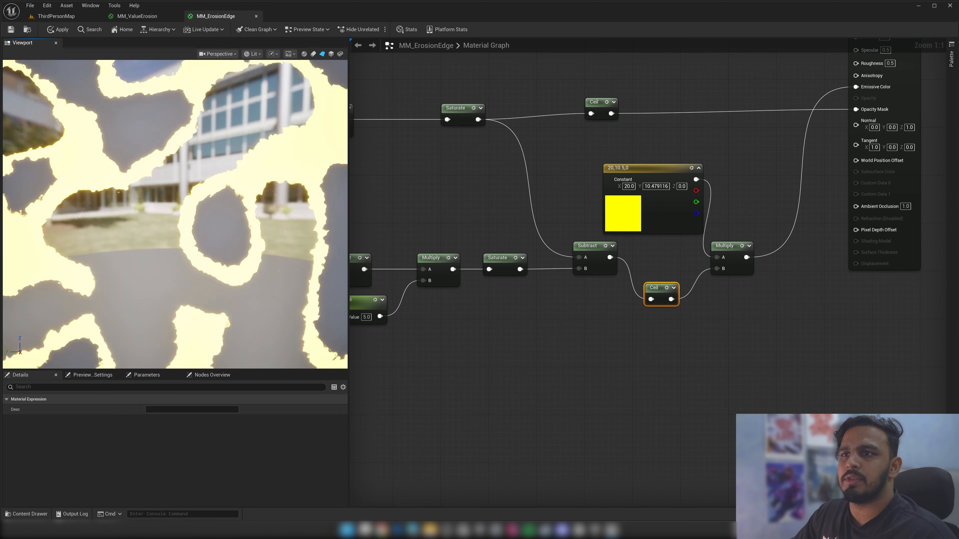
{"action": "right_click_drag", "start_coordinate": [447, 325], "coordinate": [762, 285]}
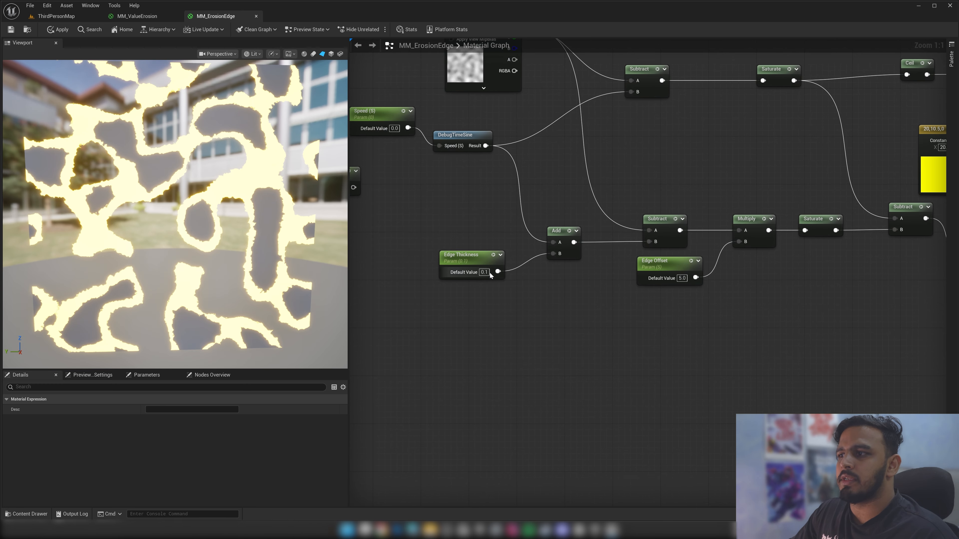
Set the Edge Thickness parameter's default value to 0.03 and inspect the edge up close in the preview
{"action": "left_click", "coordinate": [486, 273]}
{"action": "type", "text": "0"}
{"action": "key", "text": "Return"}
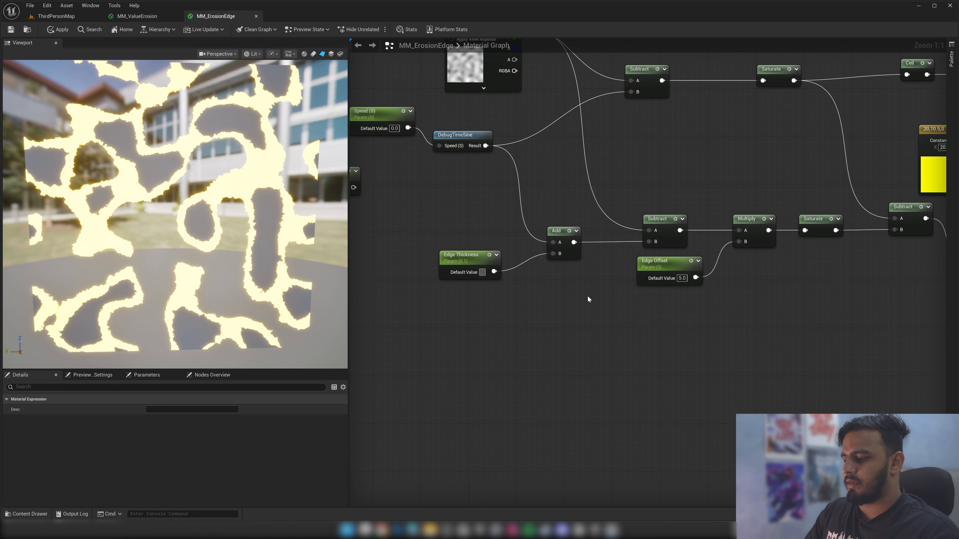
{"action": "type", "text": ".03"}
{"action": "key", "text": "Return"}
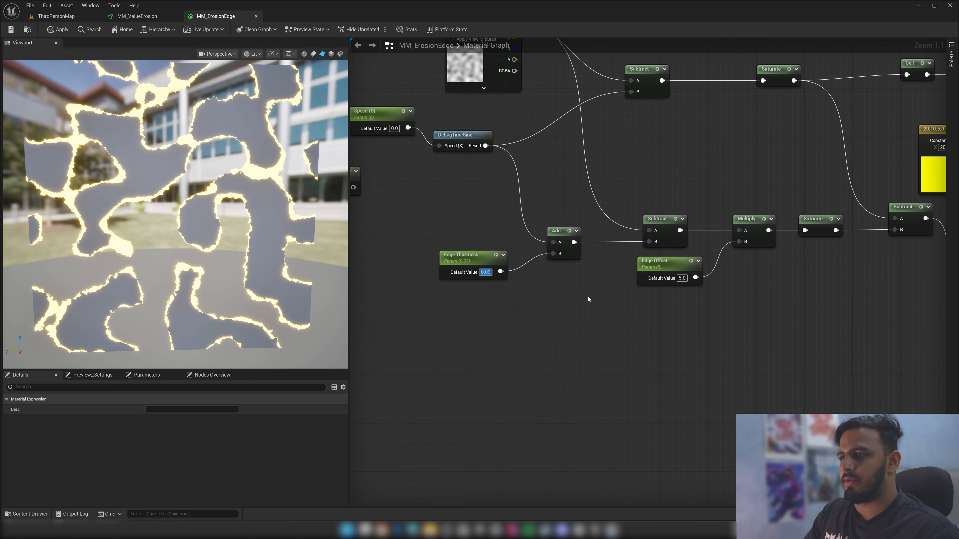
{"action": "left_click_drag", "start_coordinate": [136, 236], "coordinate": [168, 245]}
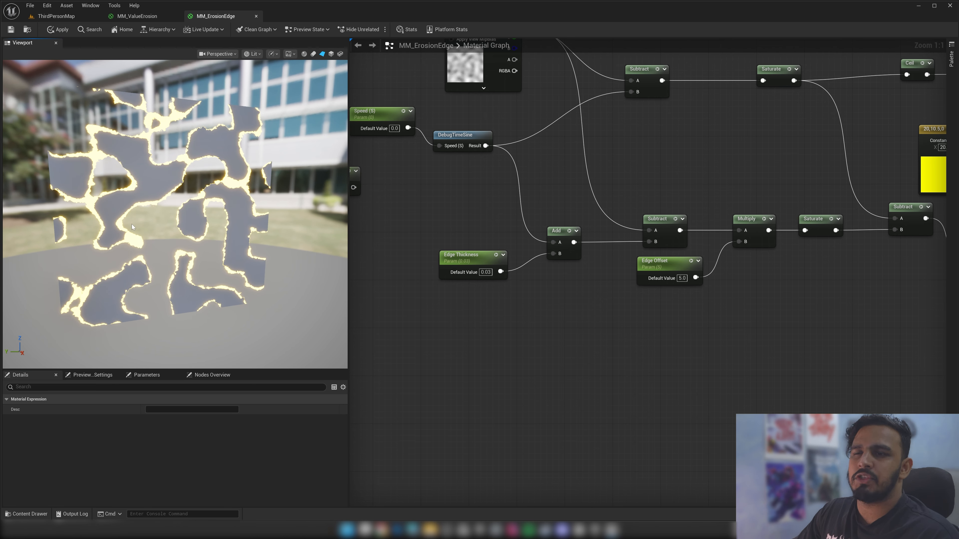
{"action": "scroll", "coordinate": [135, 210], "scroll_direction": "up", "scroll_amount": 4}
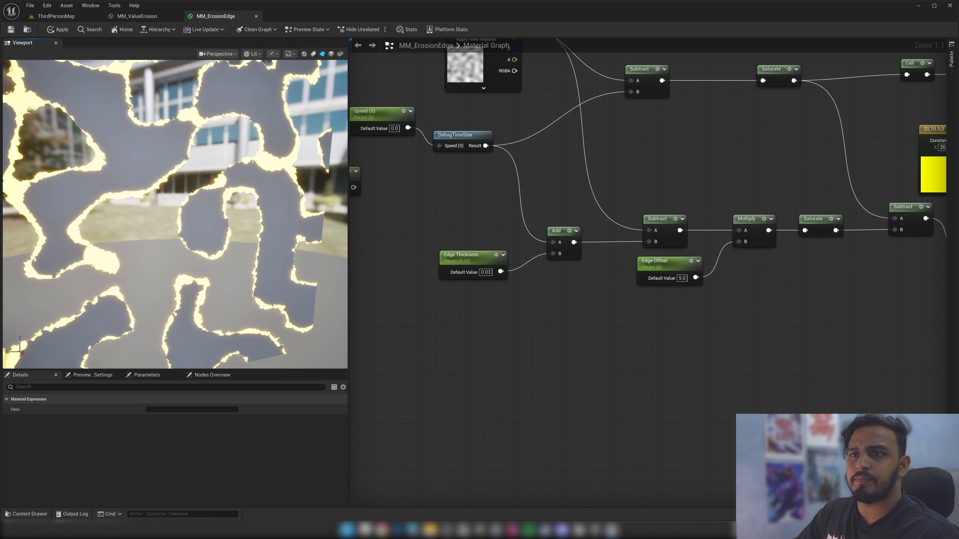
{"action": "mouse_move", "coordinate": [152, 211]}
{"action": "left_mouse_down"}
{"action": "mouse_move", "coordinate": [168, 213]}
{"action": "mouse_move", "coordinate": [136, 217]}
{"action": "mouse_move", "coordinate": [170, 236]}
{"action": "mouse_move", "coordinate": [159, 213]}
{"action": "left_mouse_up"}
Try Edge Offset default values of 10 and 20 and compare the edge in the preview
{"action": "right_click_drag", "start_coordinate": [453, 206], "coordinate": [376, 213]}
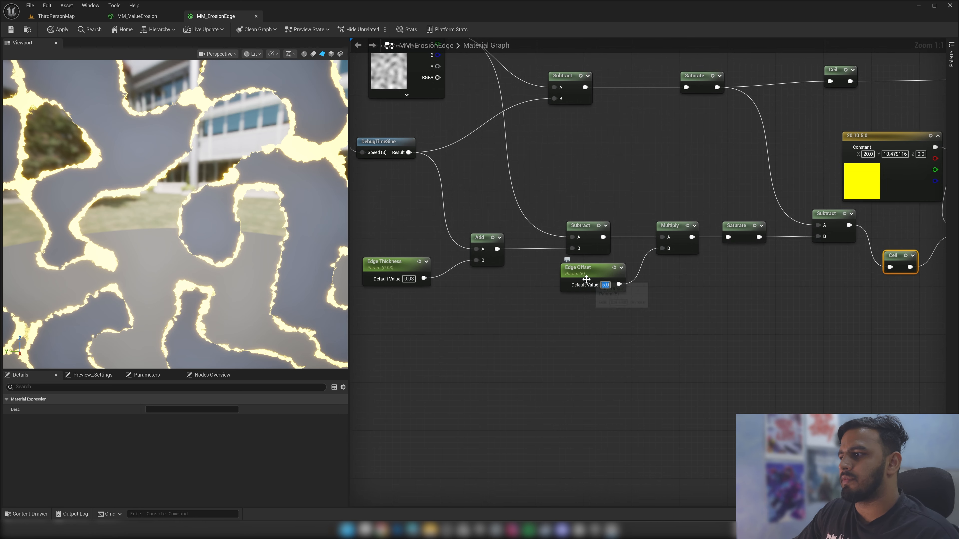
{"action": "type", "text": "10"}
{"action": "key", "text": "Return"}
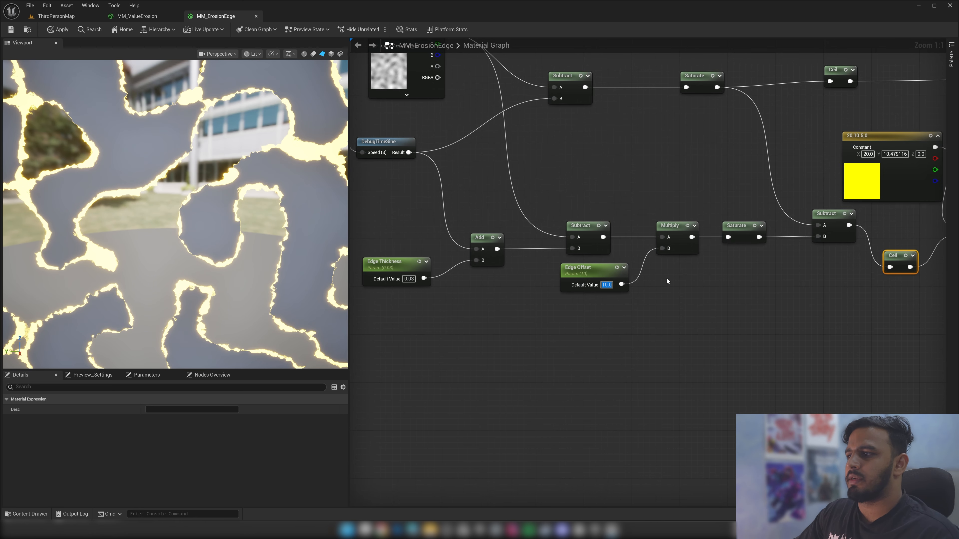
{"action": "type", "text": "20"}
{"action": "key", "text": "Return"}
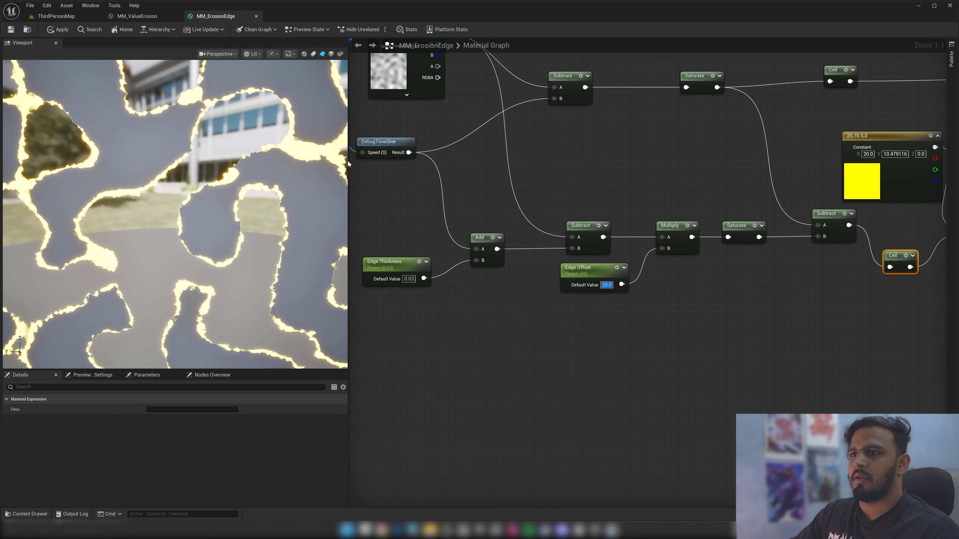
{"action": "scroll", "coordinate": [340, 163], "scroll_direction": "down", "scroll_amount": 5}
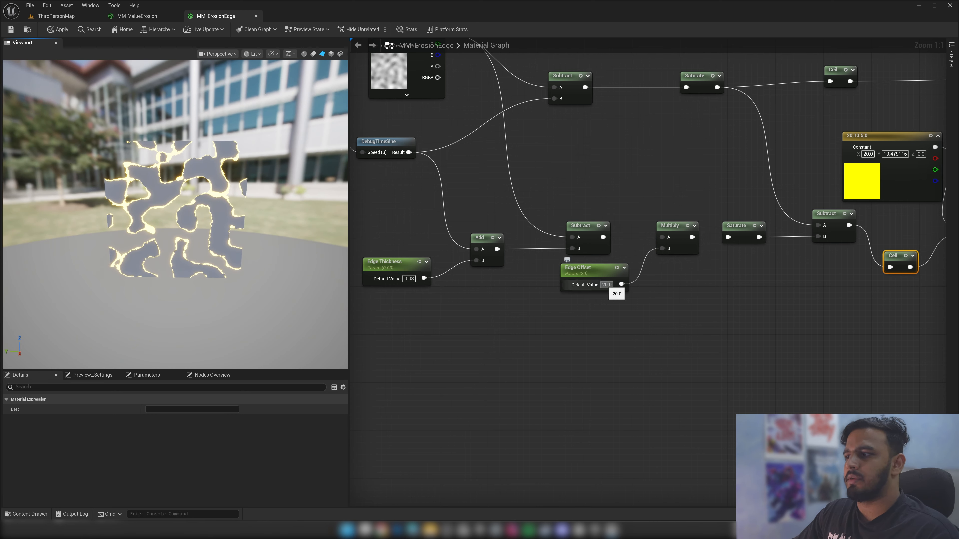
Try lower Edge Offset default values of 1, 2 and 1.5 and check the edge in the preview
{"action": "type", "text": "1"}
{"action": "key", "text": "Return"}
{"action": "left_click", "coordinate": [621, 313]}
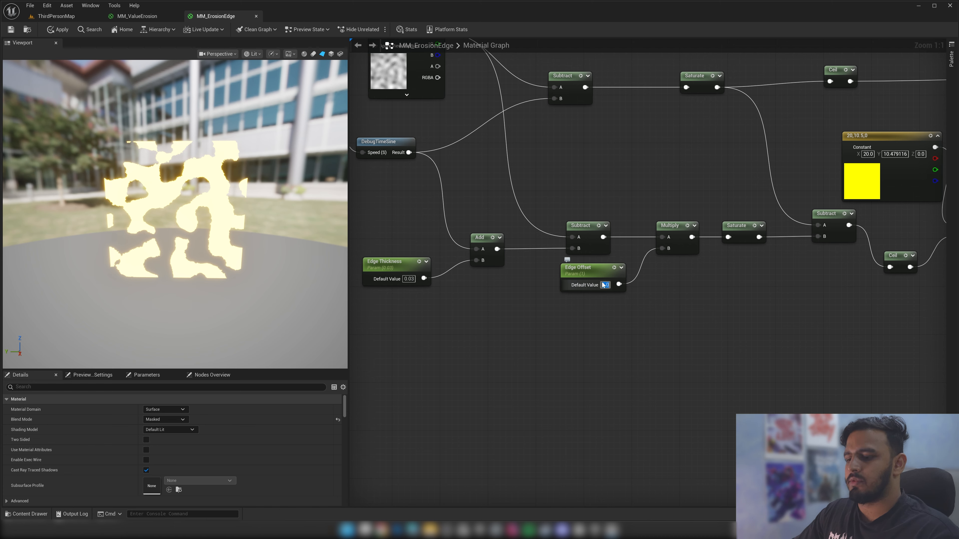
{"action": "type", "text": "2"}
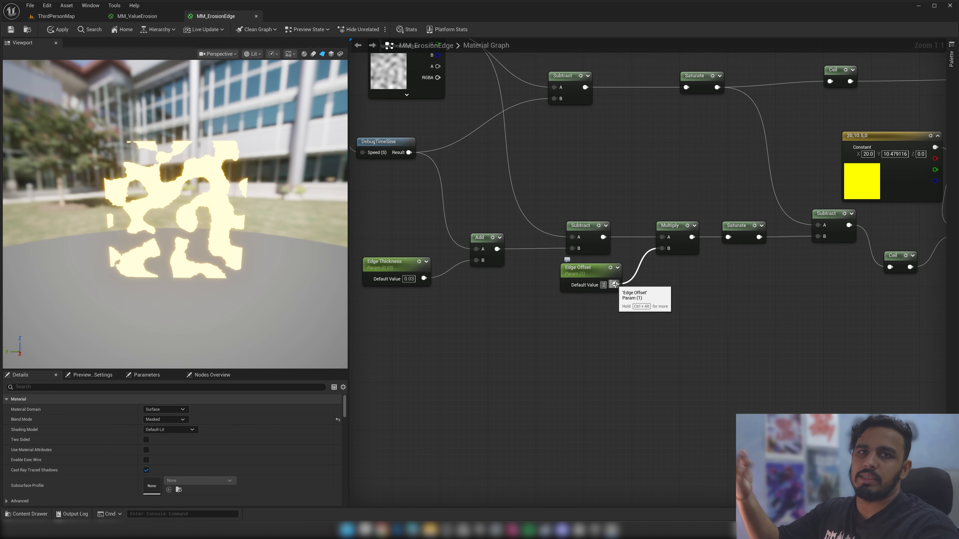
{"action": "key", "text": "Return"}
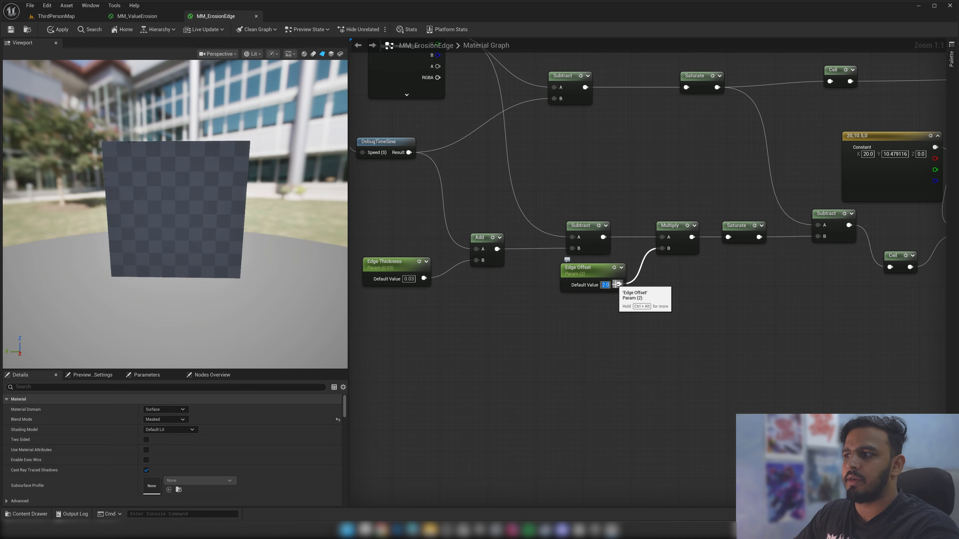
{"action": "scroll", "coordinate": [179, 152], "scroll_direction": "up", "scroll_amount": 5}
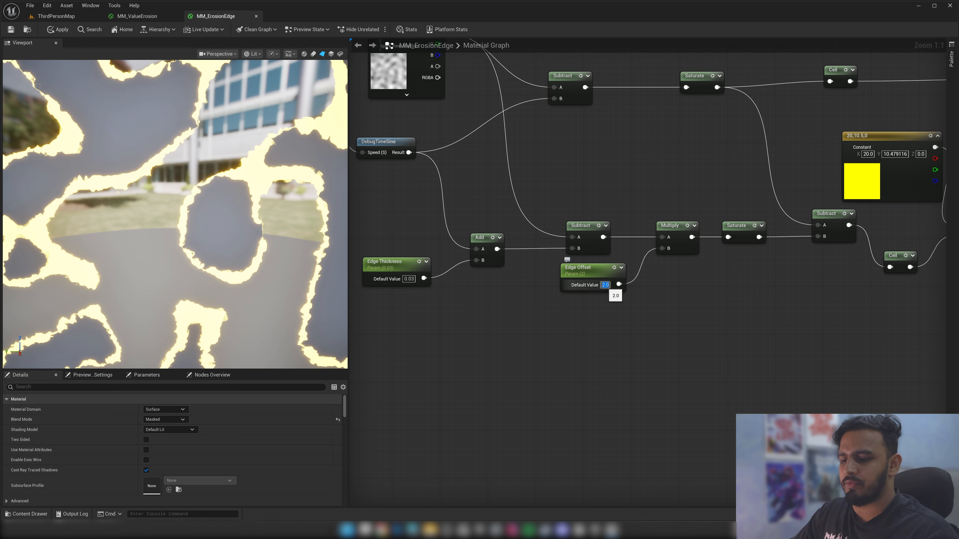
{"action": "type", "text": "1.5"}
{"action": "key", "text": "Return"}
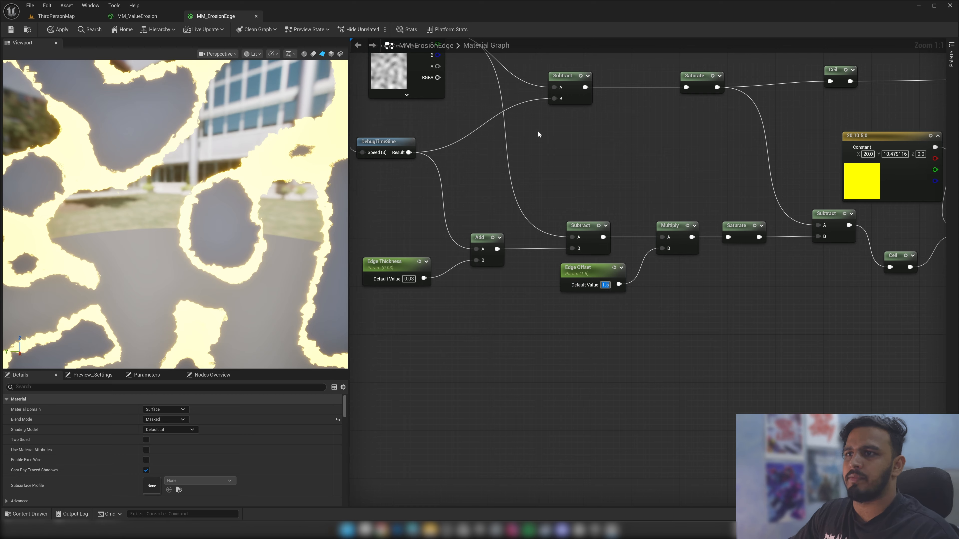
Set the Edge Offset parameter's default value to 10 and save the material
{"action": "type", "text": "10"}
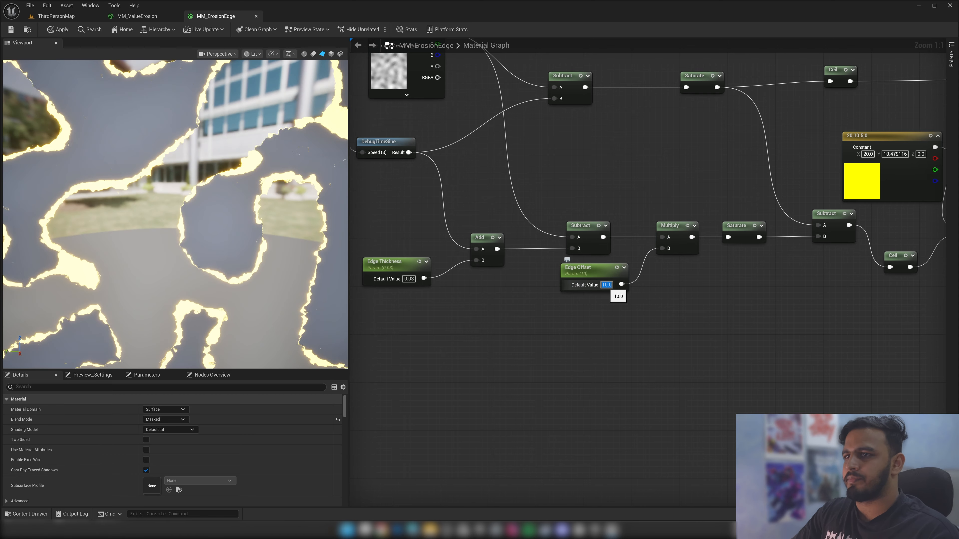
{"action": "key", "text": "Return"}
{"action": "mouse_move", "coordinate": [234, 189]}
{"action": "right_mouse_down"}
{"action": "mouse_move", "coordinate": [234, 132]}
{"action": "mouse_move", "coordinate": [234, 188]}
{"action": "right_mouse_up"}
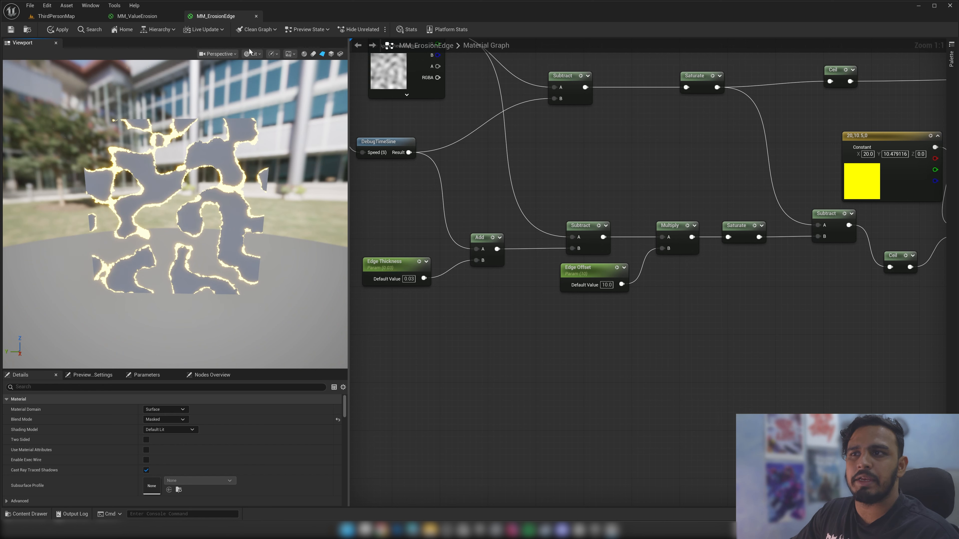
{"action": "left_click", "coordinate": [16, 32]}
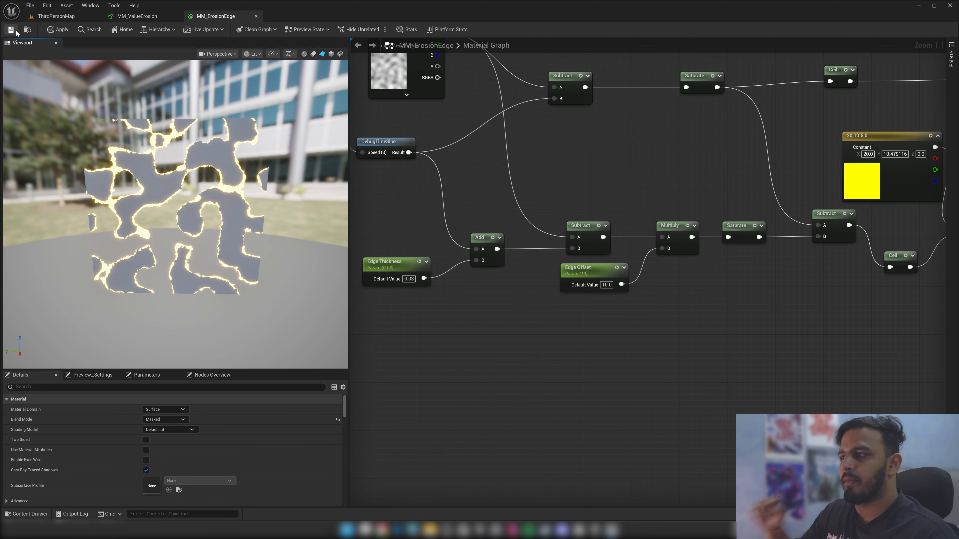
Disconnect the Speed (S) parameter from DebugTimeSine and move it just above the Offset/Erosion Value parameter
{"action": "scroll", "coordinate": [691, 348], "scroll_direction": "down", "scroll_amount": 3}
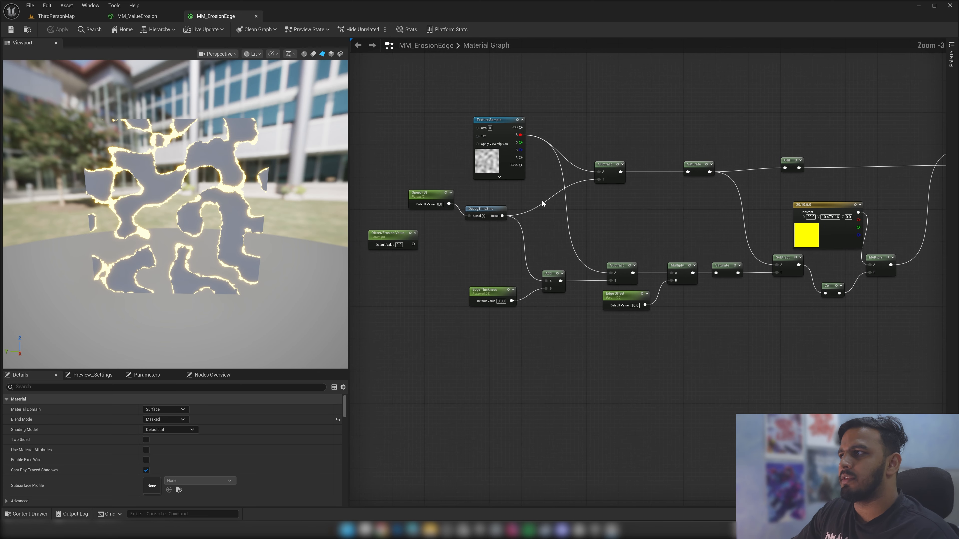
{"action": "right_click_drag", "start_coordinate": [484, 188], "coordinate": [547, 207]}
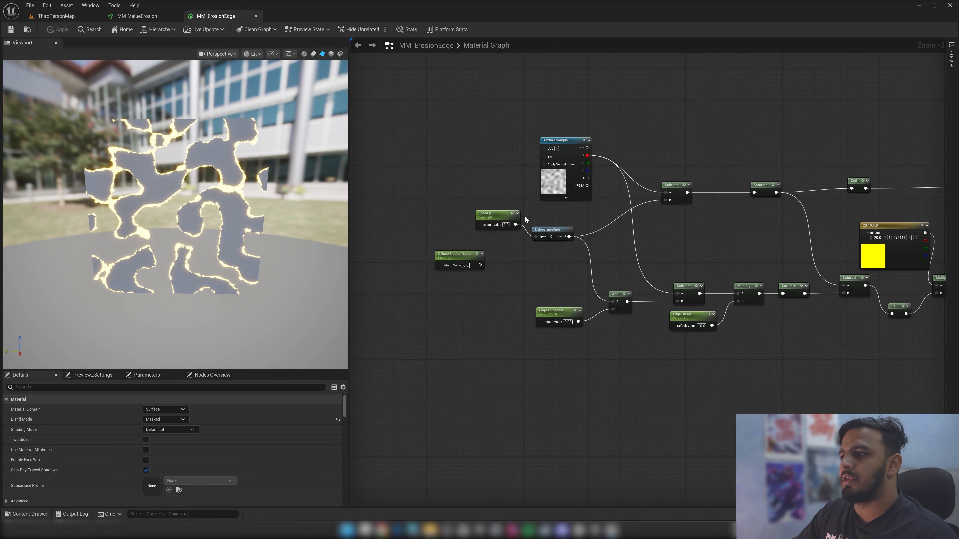
{"action": "scroll", "coordinate": [525, 219], "scroll_direction": "up", "scroll_amount": 3}
{"action": "left_click_drag", "start_coordinate": [485, 215], "coordinate": [424, 233]}
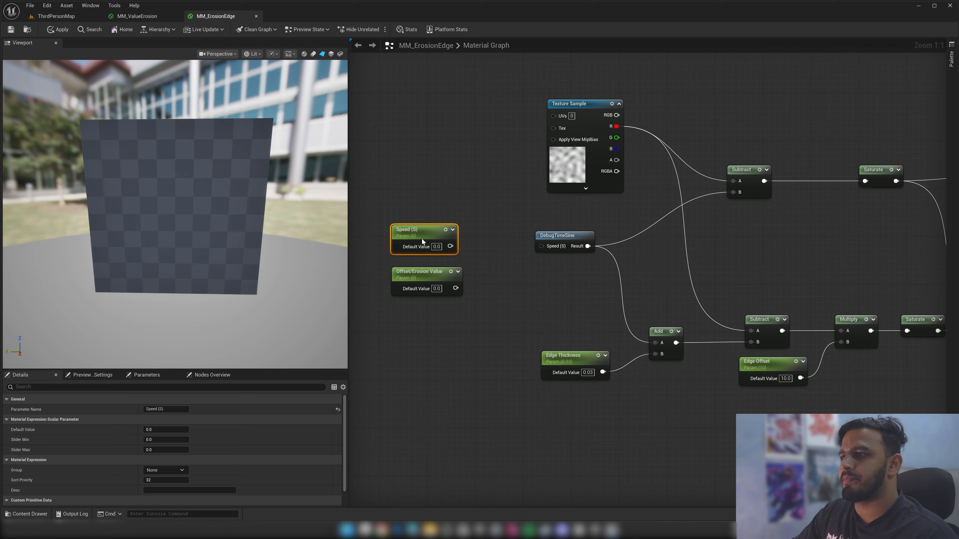
Tidy the graph by aligning the edge Ceil and final Multiply nodes and moving the material result node further from them
{"action": "right_click_drag", "start_coordinate": [555, 289], "coordinate": [360, 298]}
{"action": "scroll", "coordinate": [466, 295], "scroll_direction": "down", "scroll_amount": 2}
{"action": "right_click_drag", "start_coordinate": [634, 304], "coordinate": [566, 303]}
{"action": "left_click_drag", "start_coordinate": [710, 346], "coordinate": [714, 320]}
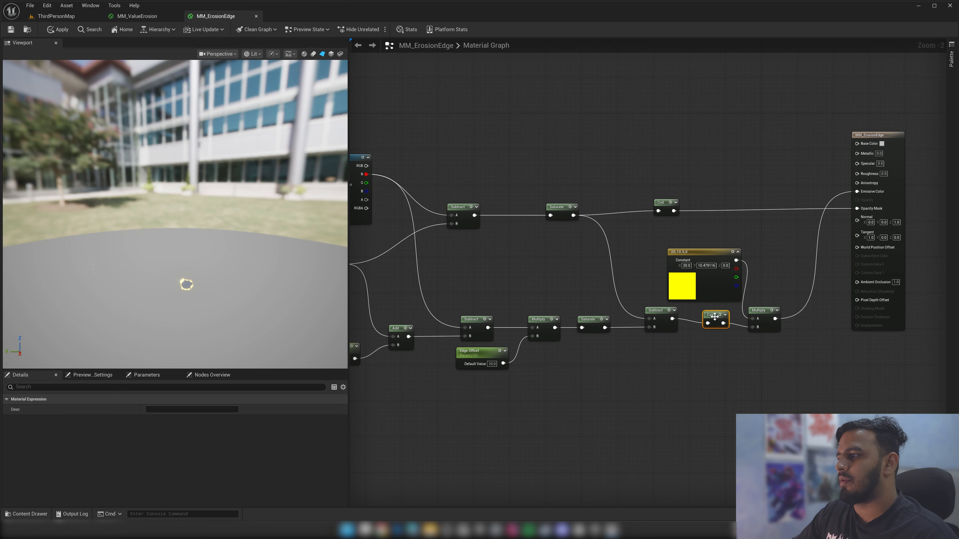
{"action": "left_click_drag", "start_coordinate": [771, 311], "coordinate": [782, 296]}
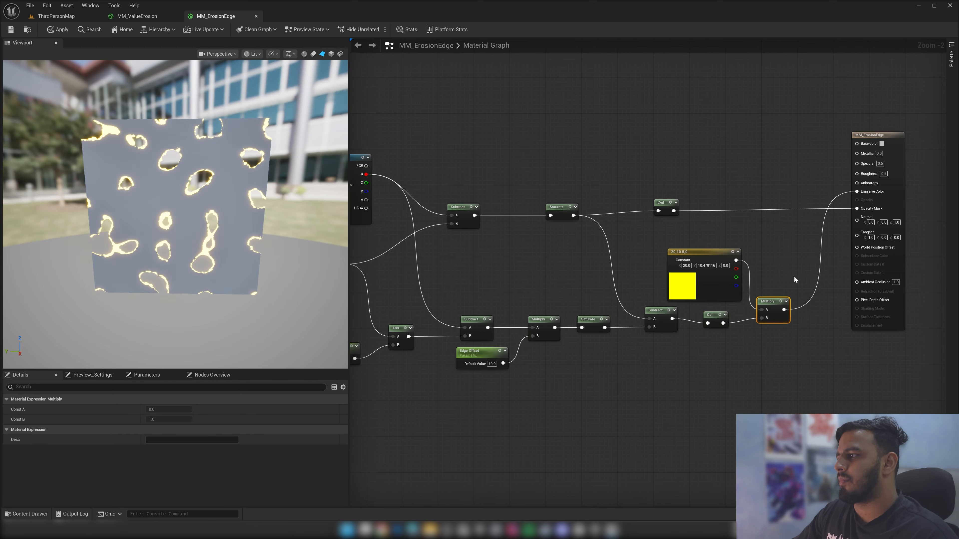
{"action": "right_click_drag", "start_coordinate": [794, 276], "coordinate": [728, 267]}
{"action": "left_click_drag", "start_coordinate": [806, 126], "coordinate": [854, 126]}
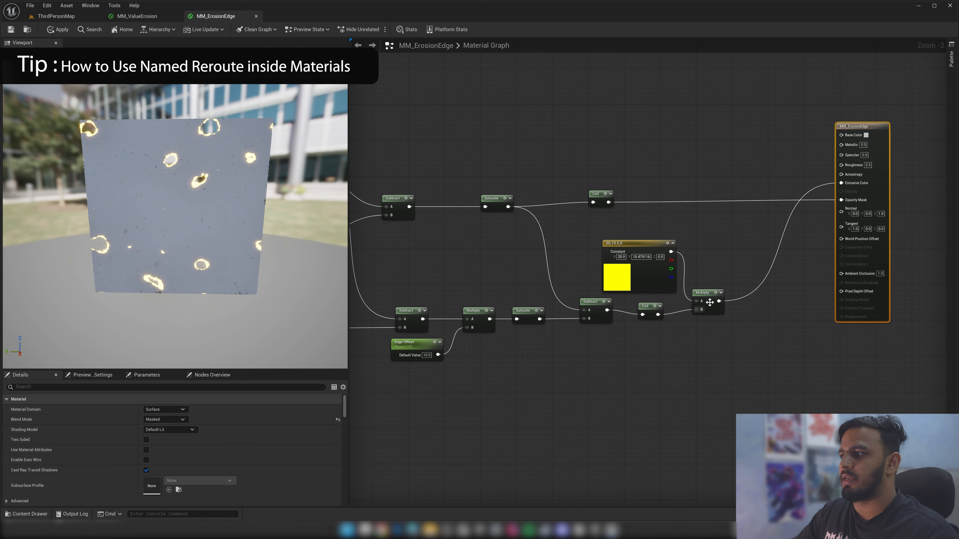
Add a Named Reroute Declaration node on the final Multiply's output and name it Emissive Color
{"action": "scroll", "coordinate": [770, 287], "scroll_direction": "up", "scroll_amount": 2}
{"action": "scroll", "coordinate": [752, 296], "scroll_direction": "down", "scroll_amount": 3}
{"action": "scroll", "coordinate": [723, 307], "scroll_direction": "up", "scroll_amount": 3}
{"action": "left_click_drag", "start_coordinate": [724, 303], "coordinate": [747, 333]}
{"action": "type", "text": "named"}
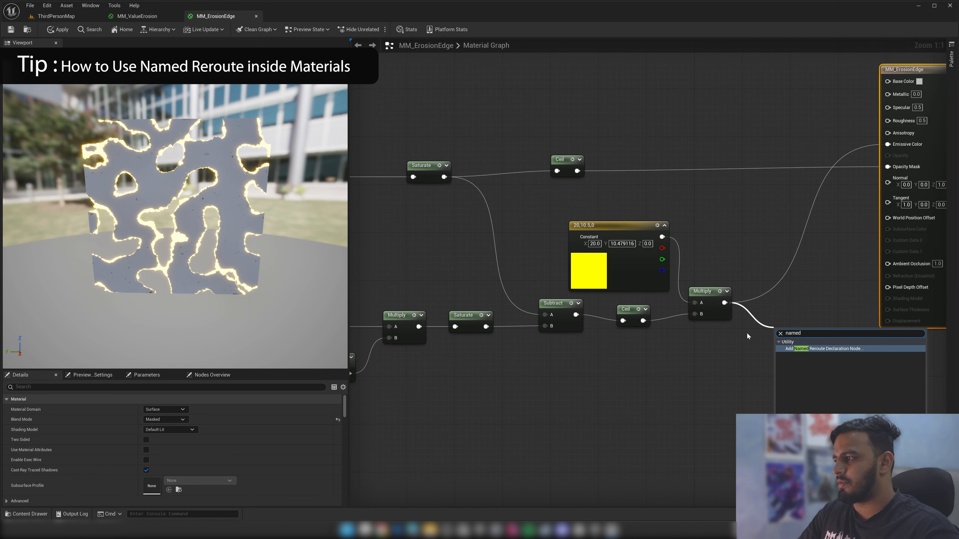
{"action": "key", "text": "Return"}
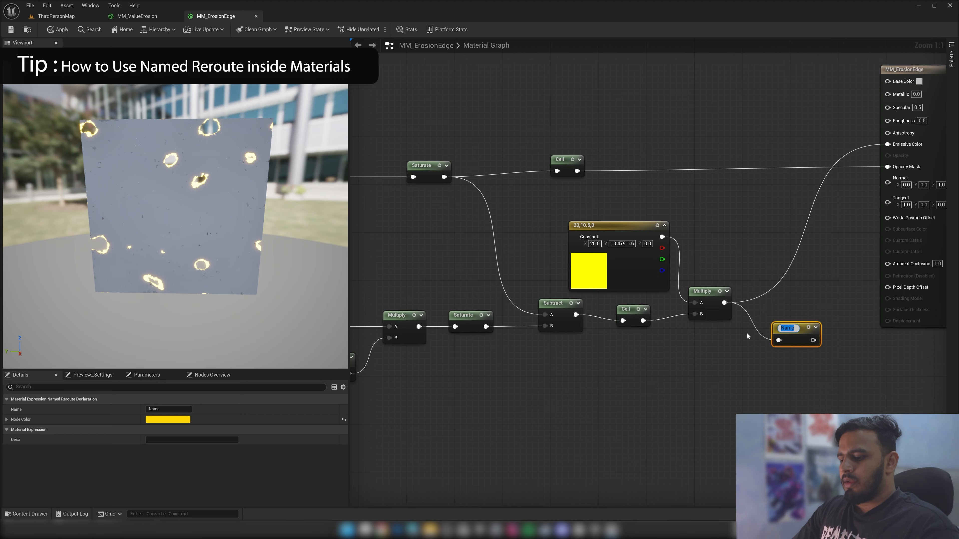
{"action": "type", "text": "Emissive Color"}
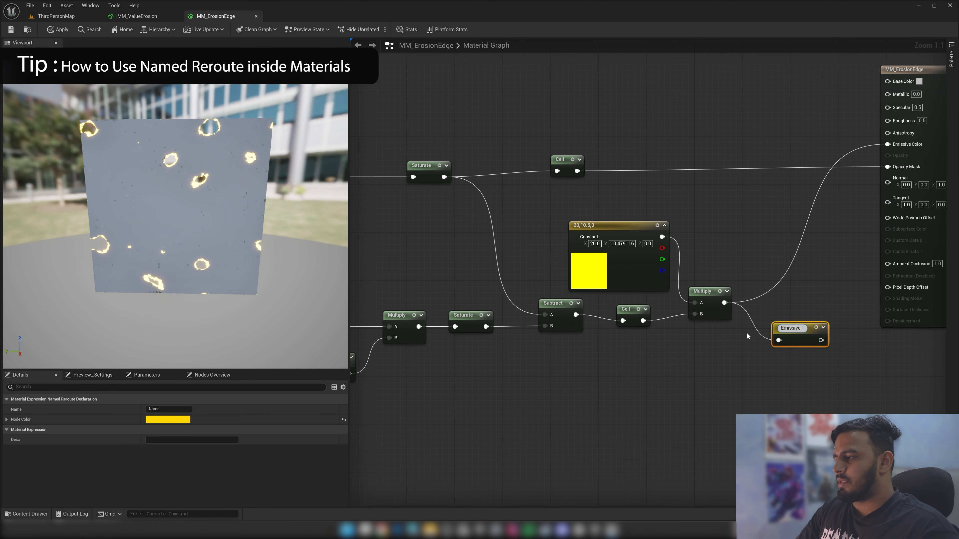
{"action": "key", "text": "Return"}
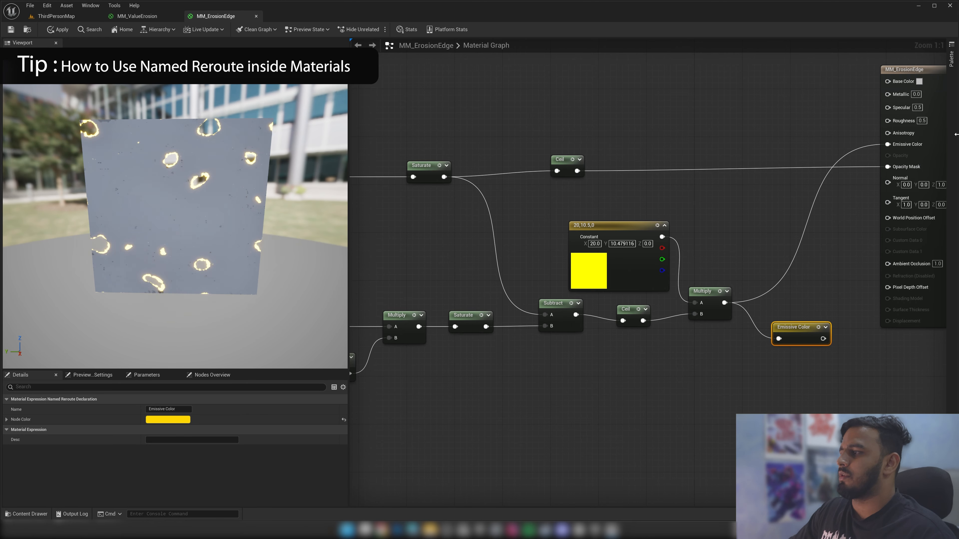
{"action": "left_click_drag", "start_coordinate": [826, 307], "coordinate": [766, 353]}
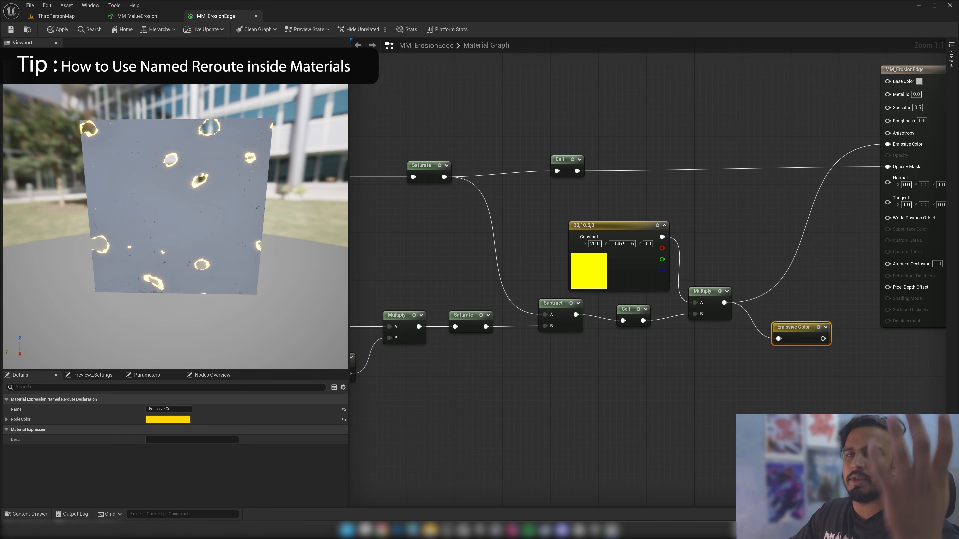
Replace the direct wire into the material's Emissive Color input with the Emissive Color named reroute, and save the material
{"action": "right_click_drag", "start_coordinate": [824, 283], "coordinate": [722, 338]}
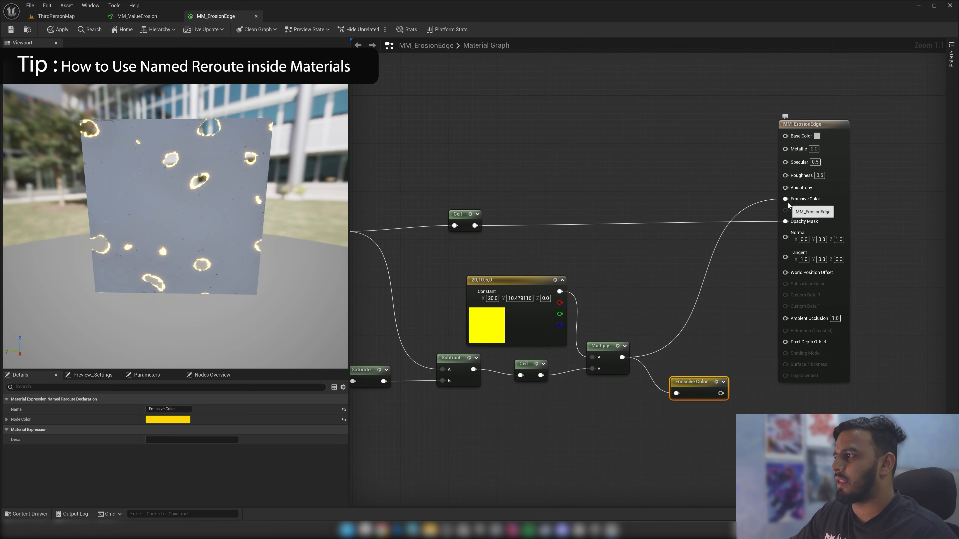
{"action": "right_click_drag", "start_coordinate": [683, 192], "coordinate": [717, 218]}
{"action": "right_click", "coordinate": [679, 163]}
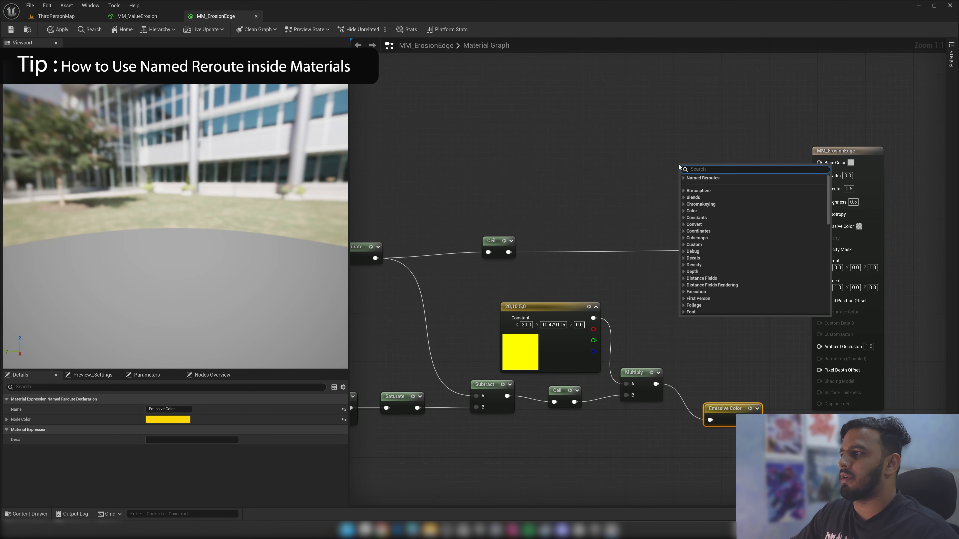
{"action": "right_click", "coordinate": [581, 116]}
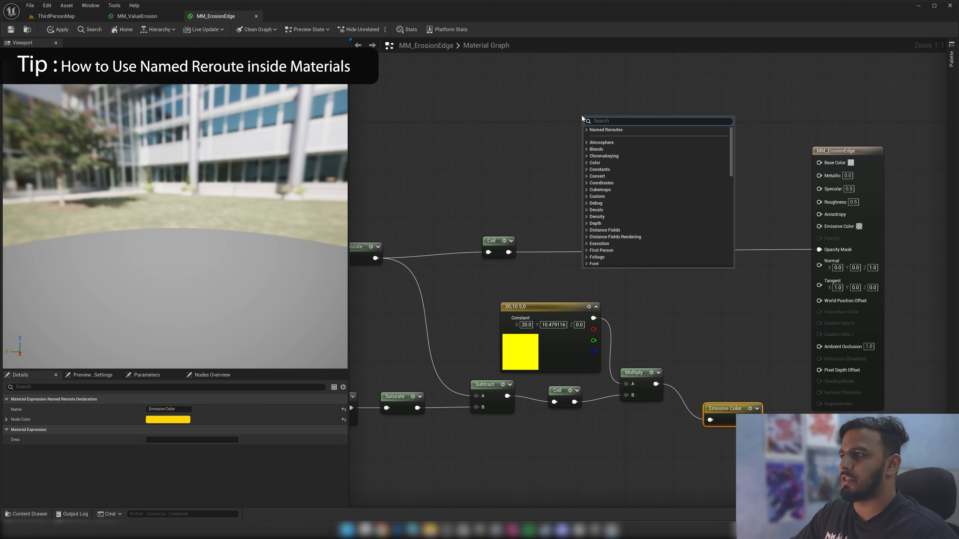
{"action": "left_click", "coordinate": [586, 130]}
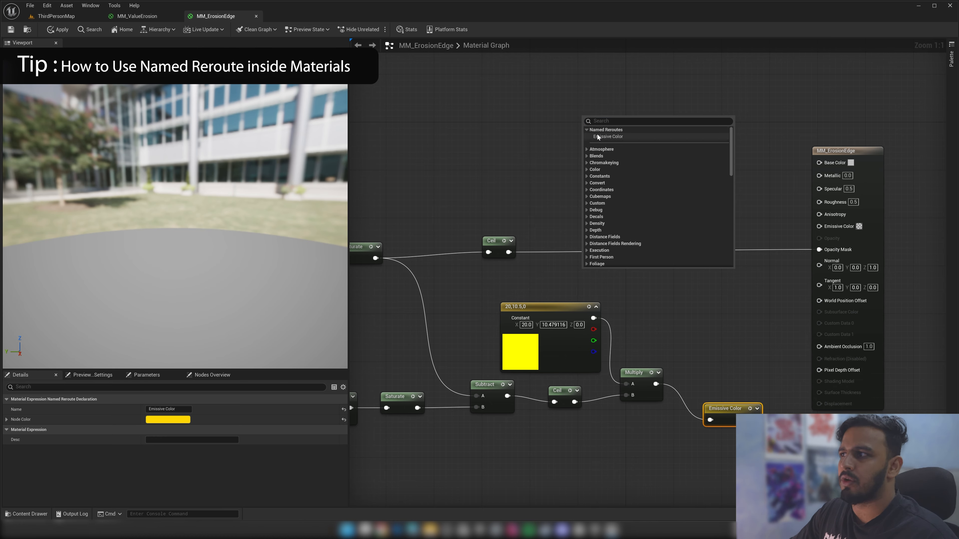
{"action": "left_click", "coordinate": [599, 137]}
{"action": "left_click_drag", "start_coordinate": [629, 127], "coordinate": [826, 230]}
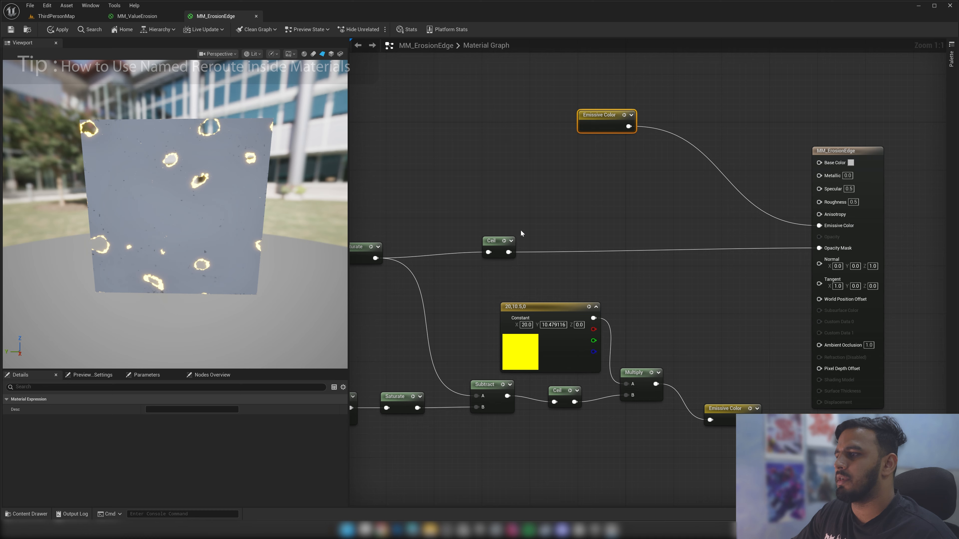
{"action": "left_click", "coordinate": [15, 29]}
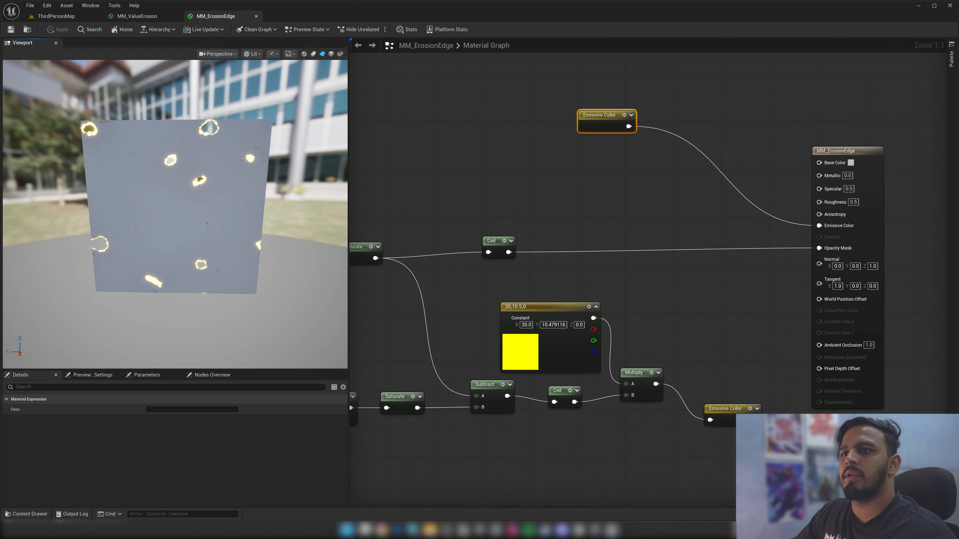
Examine the MM_ErosionEdge preview and its graph from the Texture Sample through both erosion branches to the material result node
{"action": "left_click_drag", "start_coordinate": [320, 268], "coordinate": [333, 262]}
{"action": "right_click_drag", "start_coordinate": [450, 185], "coordinate": [605, 164]}
{"action": "scroll", "coordinate": [722, 213], "scroll_direction": "down", "scroll_amount": 2}
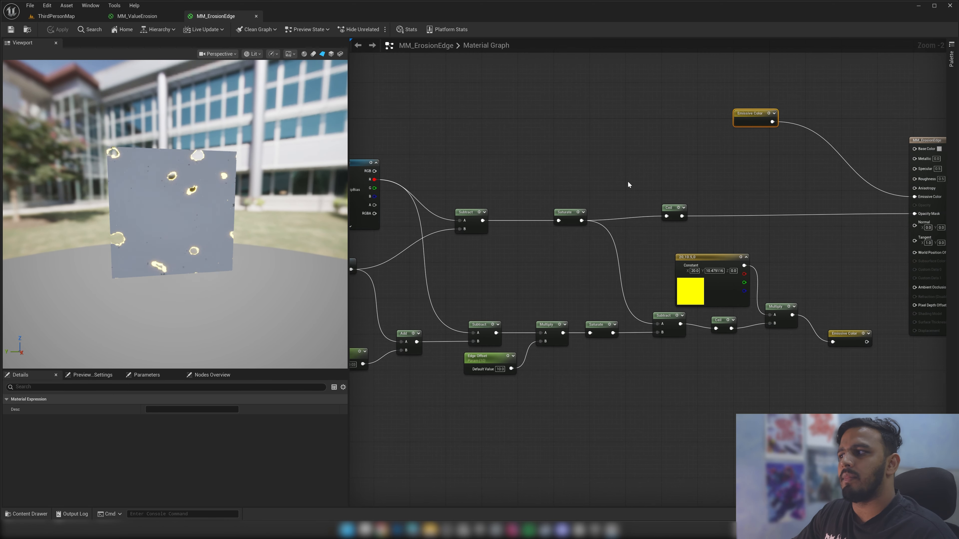
{"action": "scroll", "coordinate": [628, 182], "scroll_direction": "down", "scroll_amount": 1}
{"action": "right_click_drag", "start_coordinate": [476, 147], "coordinate": [520, 121]}
{"action": "left_click_drag", "start_coordinate": [387, 112], "coordinate": [747, 363]}
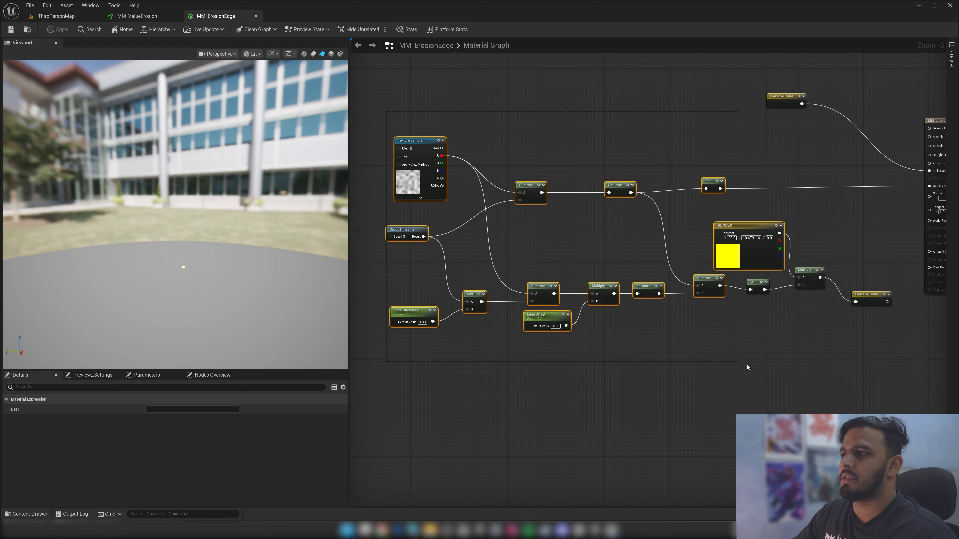
{"action": "mouse_move", "coordinate": [878, 372]}
{"action": "left_mouse_down"}
{"action": "mouse_move", "coordinate": [869, 346]}
{"action": "mouse_move", "coordinate": [834, 349]}
{"action": "mouse_move", "coordinate": [831, 362]}
{"action": "mouse_move", "coordinate": [889, 384]}
{"action": "left_mouse_up"}
{"action": "right_click", "coordinate": [741, 228]}
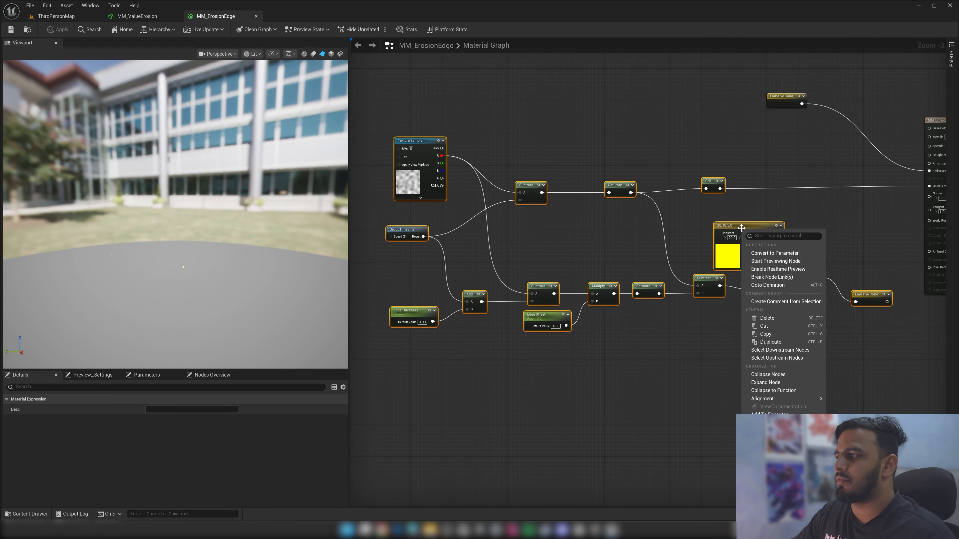
{"action": "left_click", "coordinate": [770, 211]}
{"action": "right_click_drag", "start_coordinate": [809, 210], "coordinate": [756, 239]}
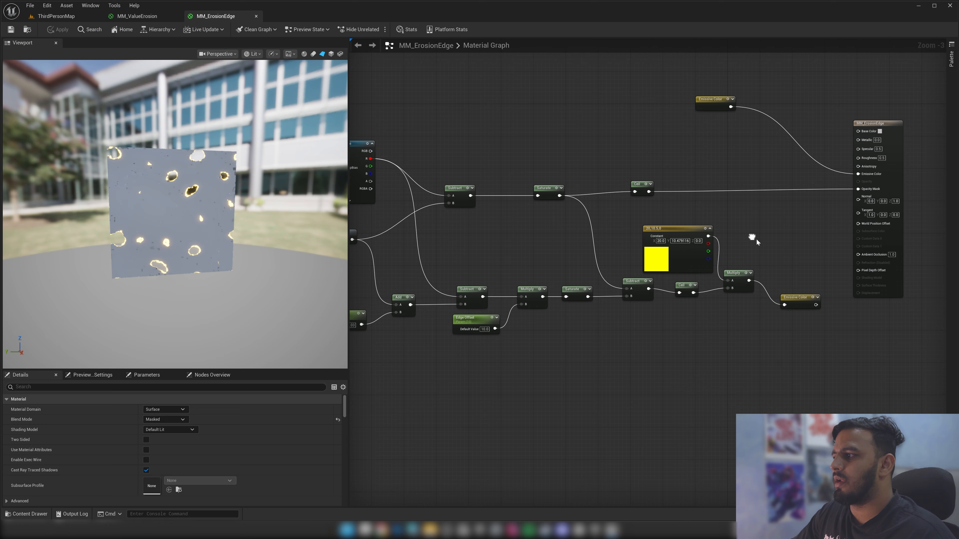
{"action": "right_click_drag", "start_coordinate": [798, 184], "coordinate": [748, 223]}
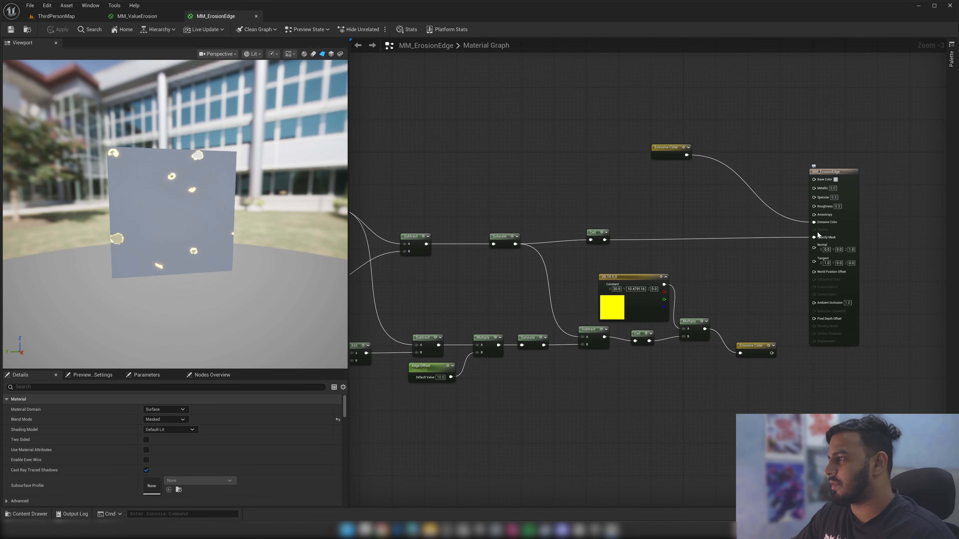
{"action": "right_click_drag", "start_coordinate": [709, 215], "coordinate": [807, 236]}
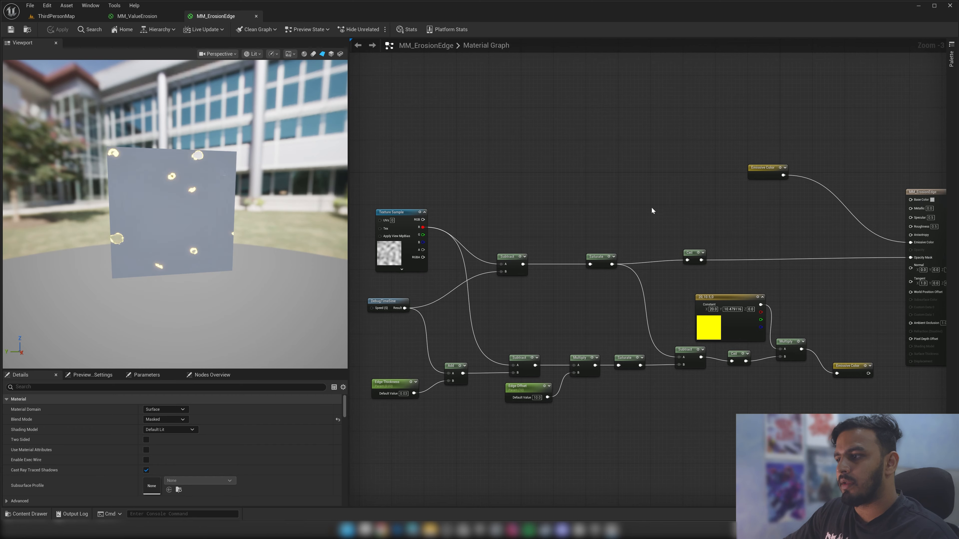
{"action": "right_click_drag", "start_coordinate": [590, 172], "coordinate": [642, 152]}
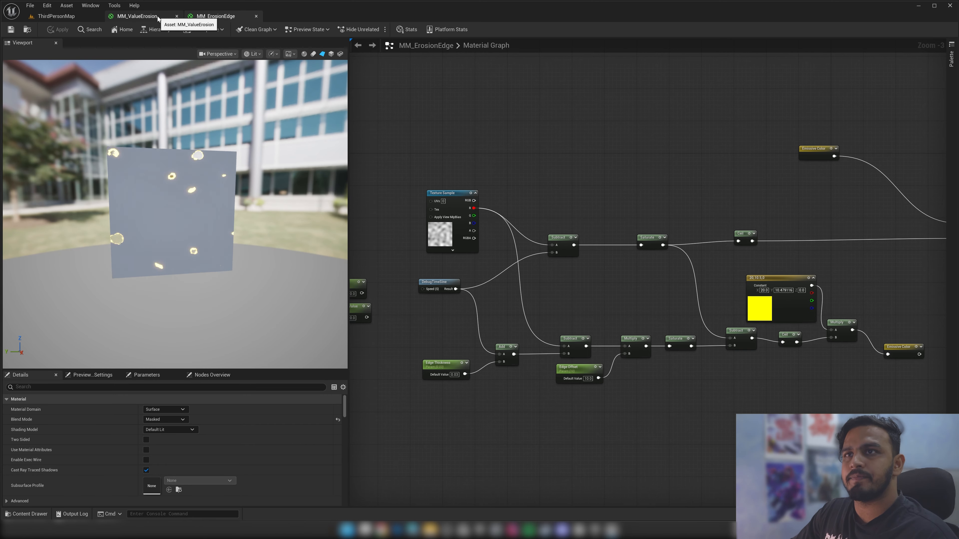
Switch to the ThirdPersonMap level and open the Characters/Mannequins/Meshes content folder
{"action": "left_click", "coordinate": [80, 17]}
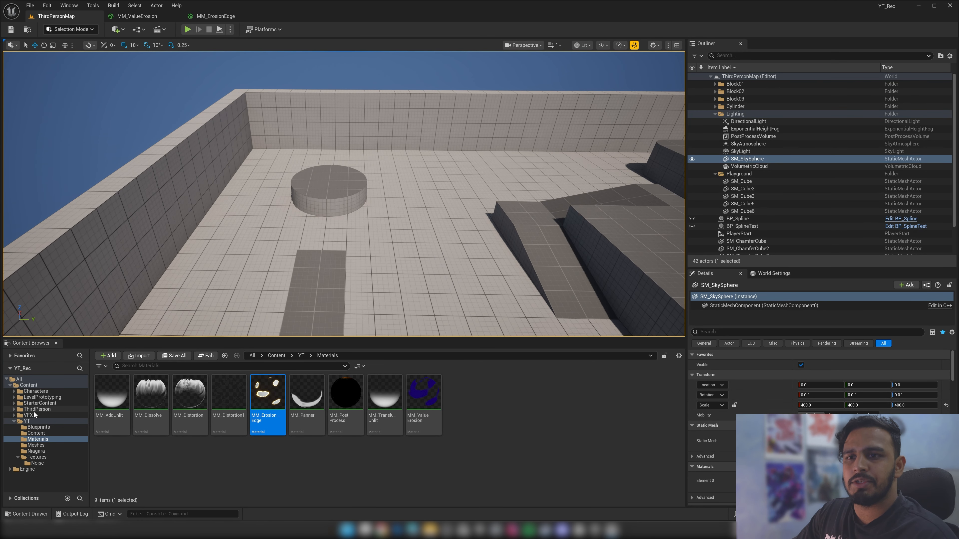
{"action": "left_click", "coordinate": [35, 391]}
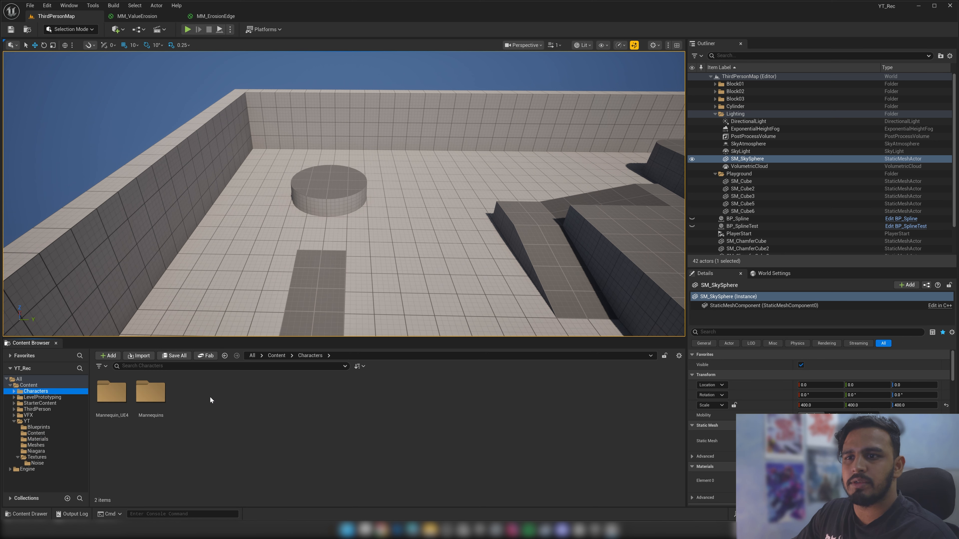
{"action": "double_click", "coordinate": [146, 392]}
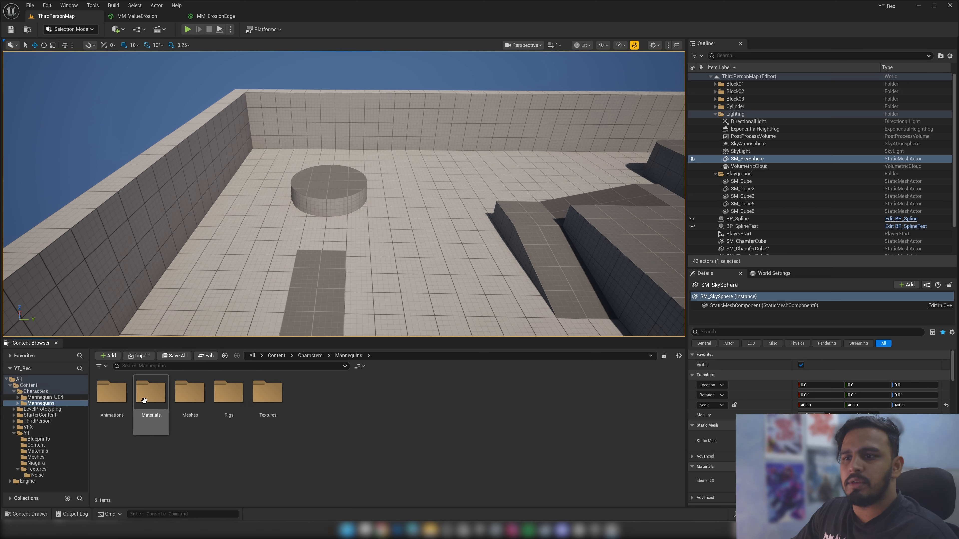
{"action": "double_click", "coordinate": [190, 393]}
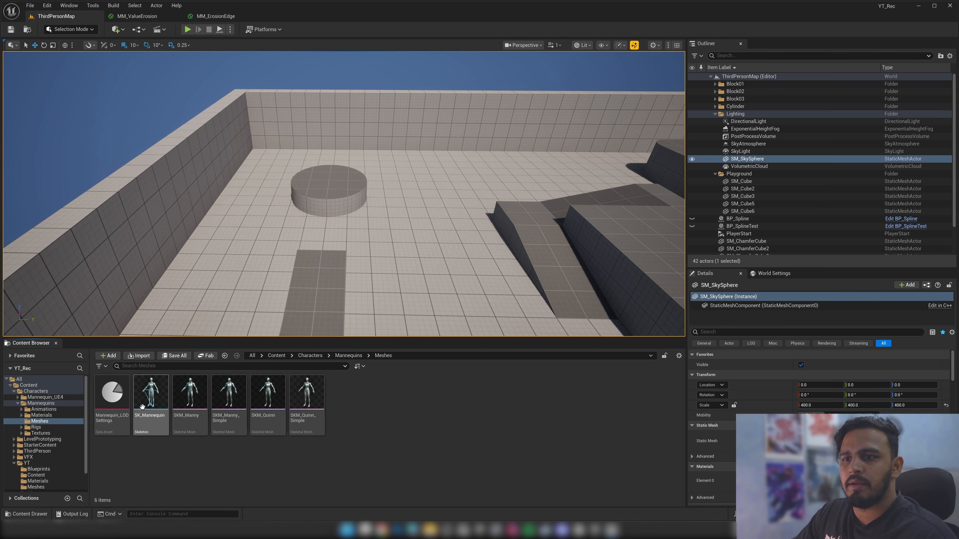
Place the SKM_Manny skeletal mesh on top of the cylindrical platform and frame it in the viewport
{"action": "left_click_drag", "start_coordinate": [190, 401], "coordinate": [395, 231]}
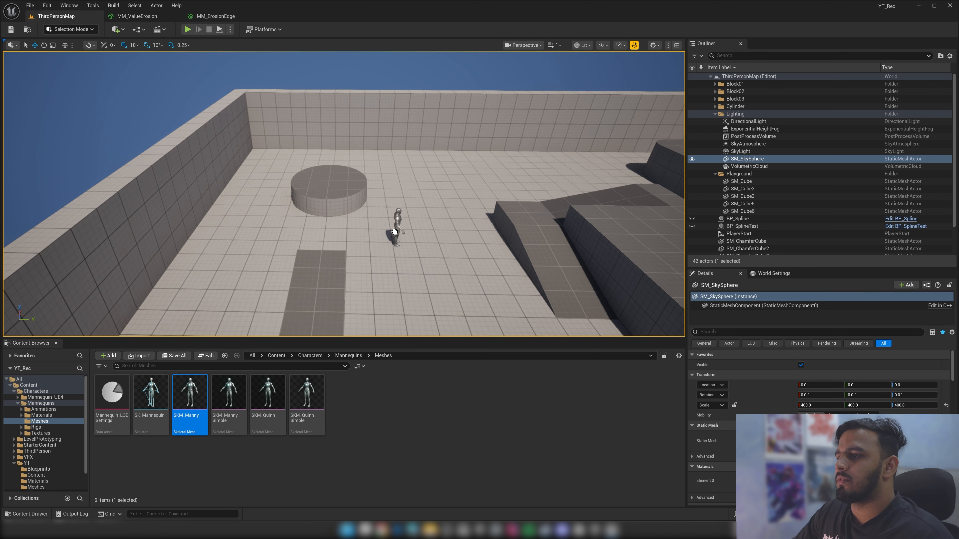
{"action": "left_click_drag", "start_coordinate": [349, 195], "coordinate": [364, 201]}
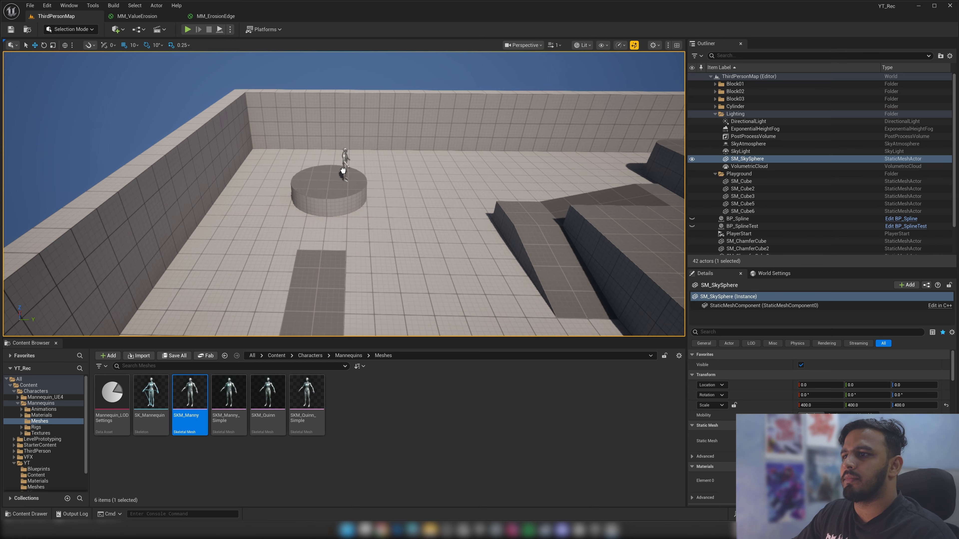
{"action": "left_click_drag", "start_coordinate": [334, 172], "coordinate": [334, 171]}
{"action": "key", "text": "f"}
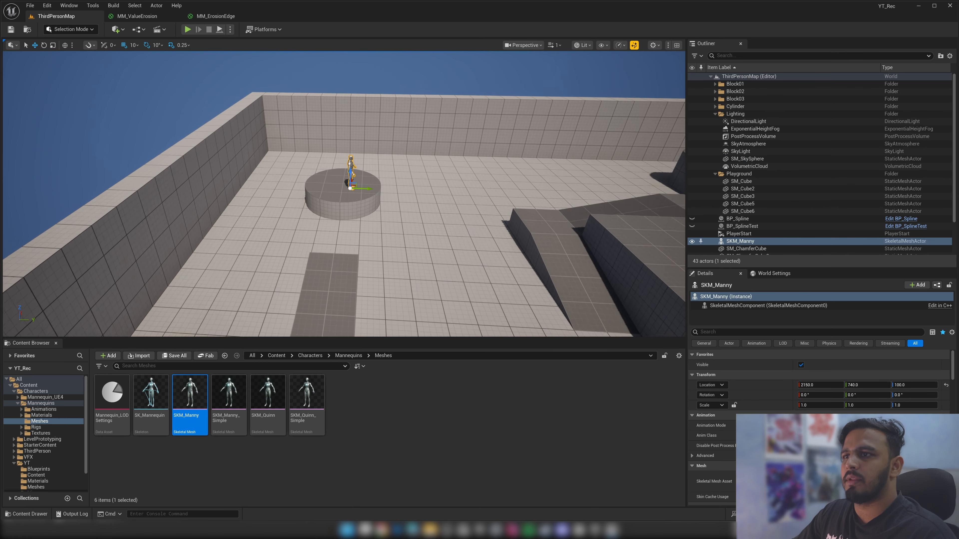
{"action": "left_click_drag", "start_coordinate": [384, 199], "coordinate": [290, 199], "text": "alt"}
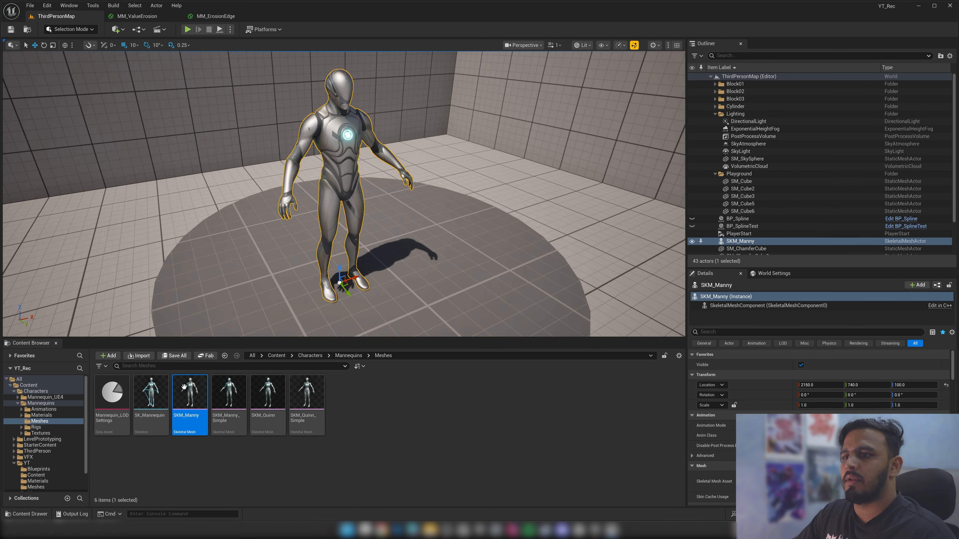
Assign the MM_ErosionEdge material from the YT/Materials folder to Element 0 and Element 1 of the SKM_Manny actor
{"action": "scroll", "coordinate": [46, 467], "scroll_direction": "down", "scroll_amount": 3}
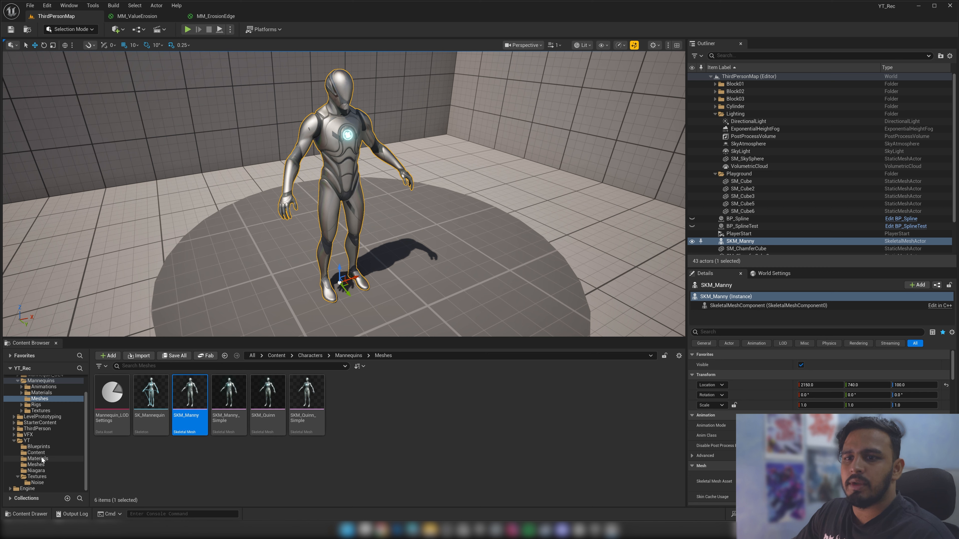
{"action": "left_click", "coordinate": [38, 458]}
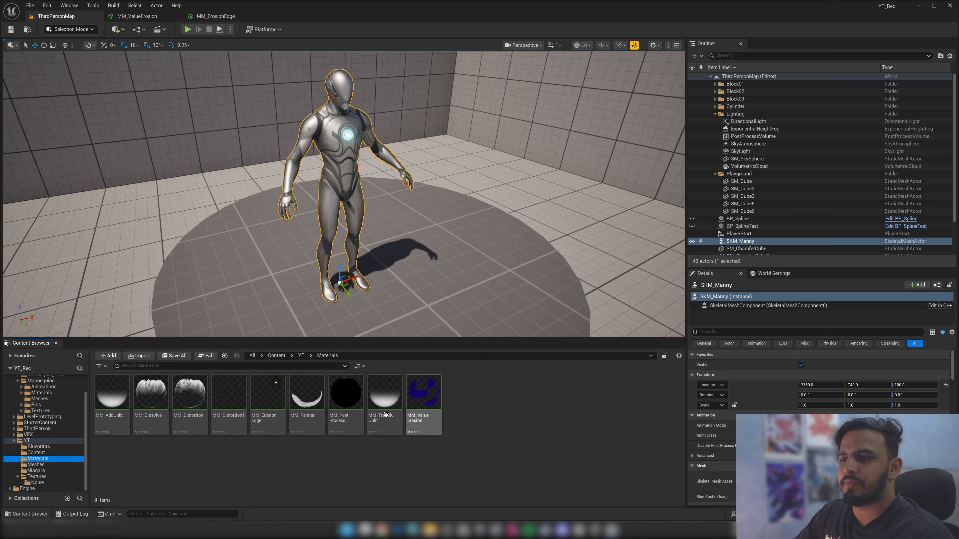
{"action": "left_click_drag", "start_coordinate": [268, 397], "coordinate": [298, 485]}
{"action": "scroll", "coordinate": [857, 414], "scroll_direction": "down", "scroll_amount": 5}
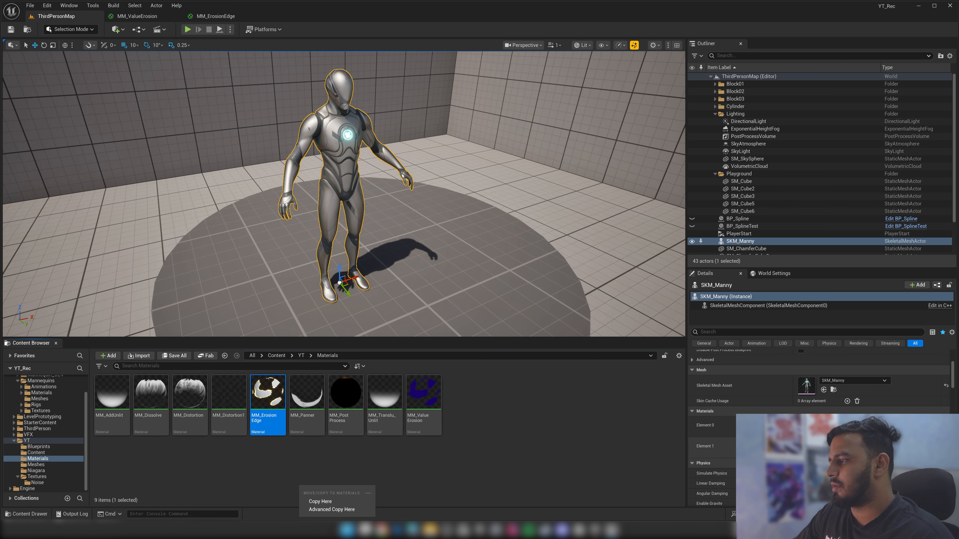
{"action": "left_click", "coordinate": [824, 431]}
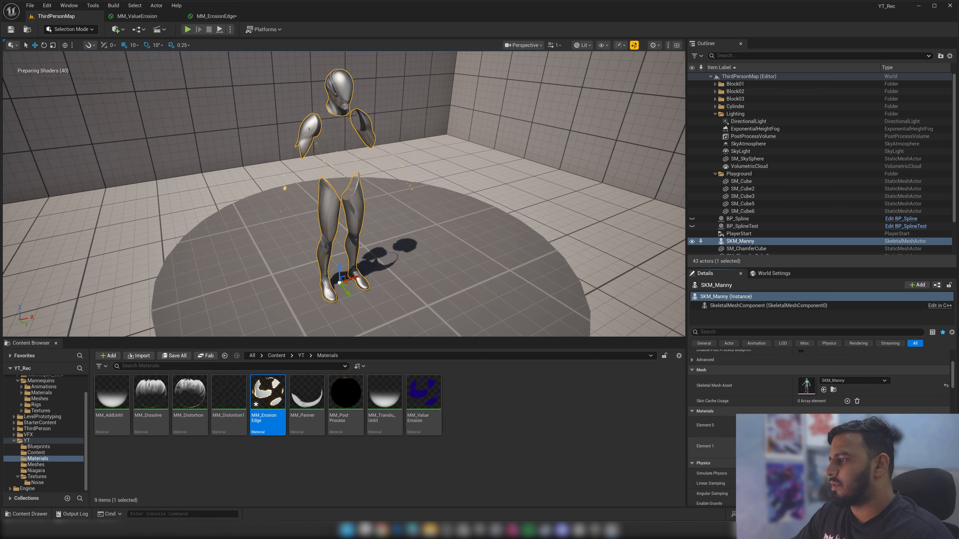
{"action": "left_click", "coordinate": [824, 450]}
Examine the erosion effect on the mannequin from several angles and distances, and review the MM_ErosionEdge material graph
{"action": "left_click_drag", "start_coordinate": [434, 196], "coordinate": [408, 208], "text": "alt"}
{"action": "scroll", "coordinate": [404, 163], "scroll_direction": "down", "scroll_amount": 5}
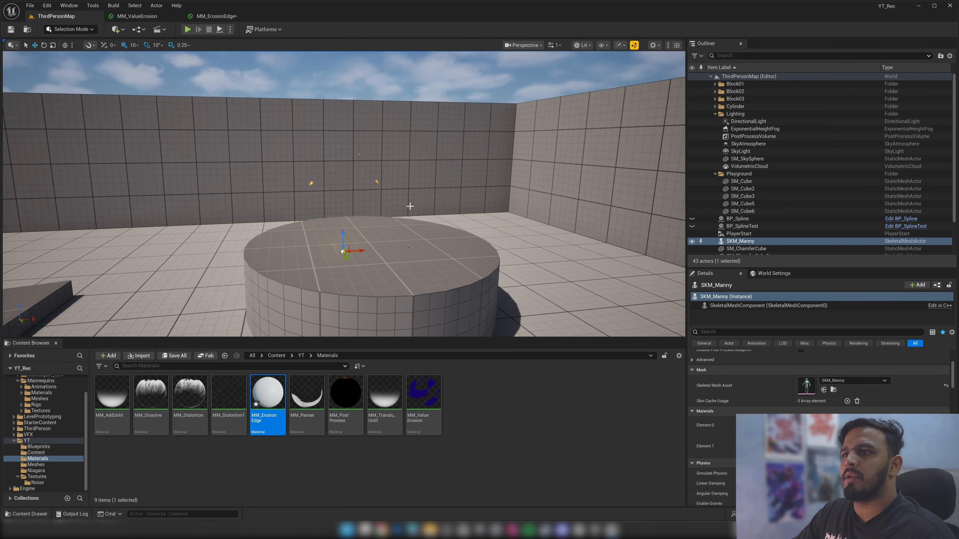
{"action": "scroll", "coordinate": [409, 208], "scroll_direction": "up", "scroll_amount": 4}
{"action": "scroll", "coordinate": [344, 194], "scroll_direction": "up", "scroll_amount": 1}
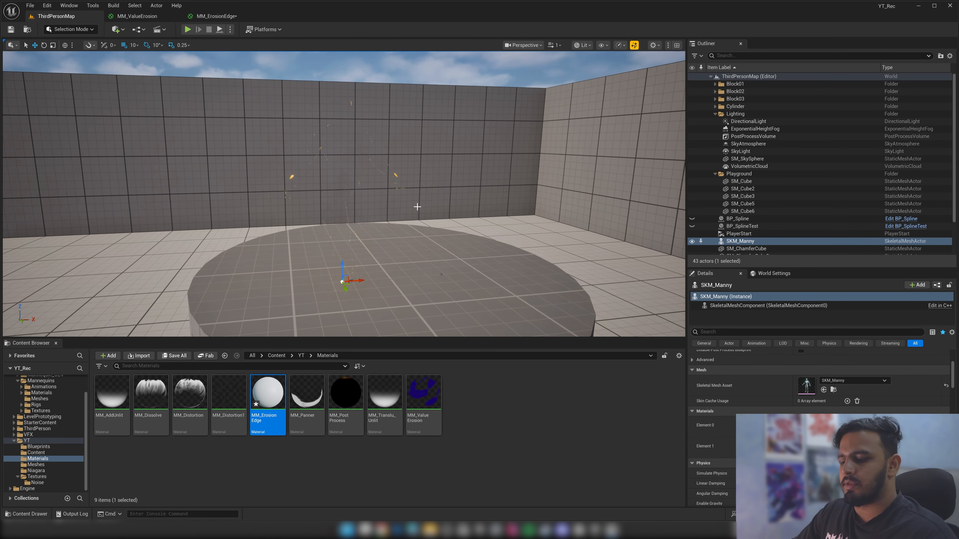
{"action": "scroll", "coordinate": [416, 206], "scroll_direction": "down", "scroll_amount": 4}
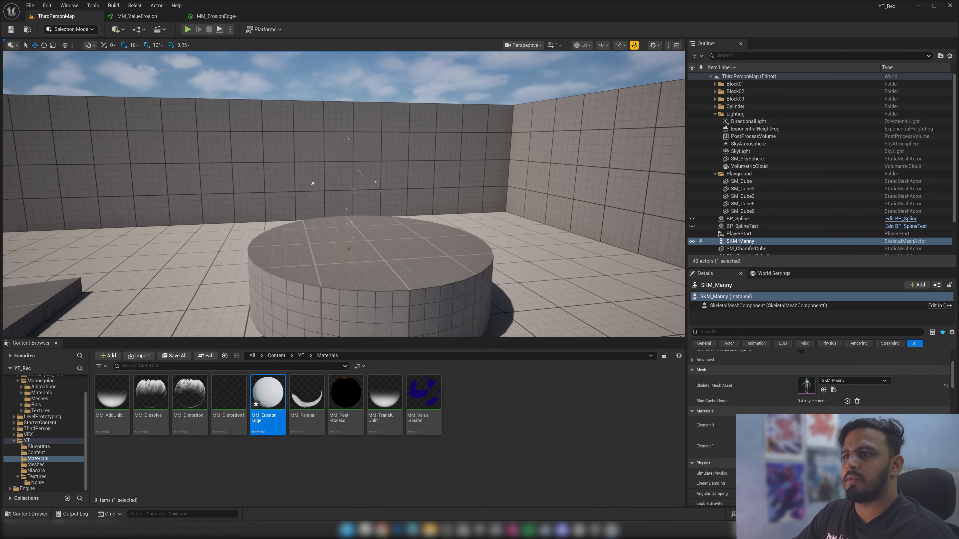
{"action": "left_click_drag", "start_coordinate": [417, 206], "coordinate": [472, 216], "text": "alt"}
{"action": "scroll", "coordinate": [344, 193], "scroll_direction": "up", "scroll_amount": 4}
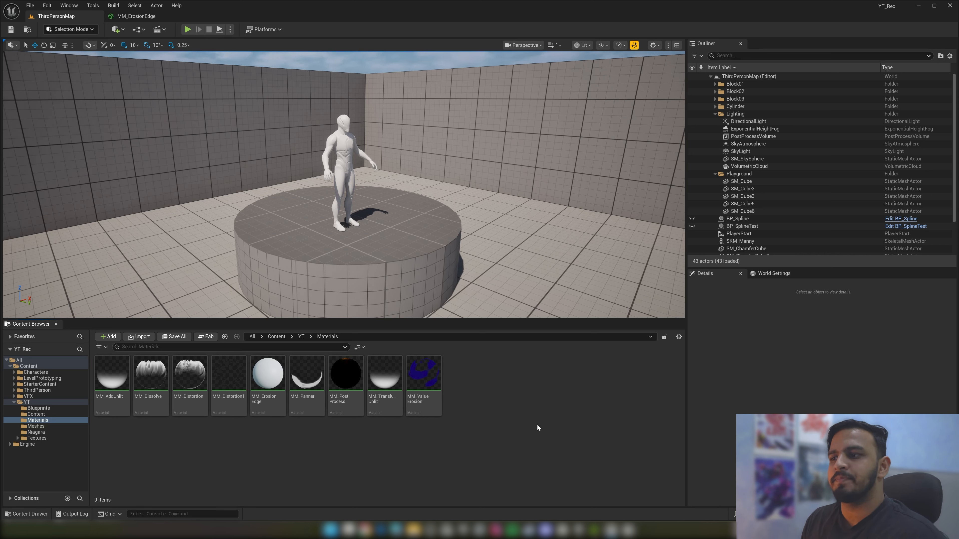
{"action": "left_click", "coordinate": [154, 16]}
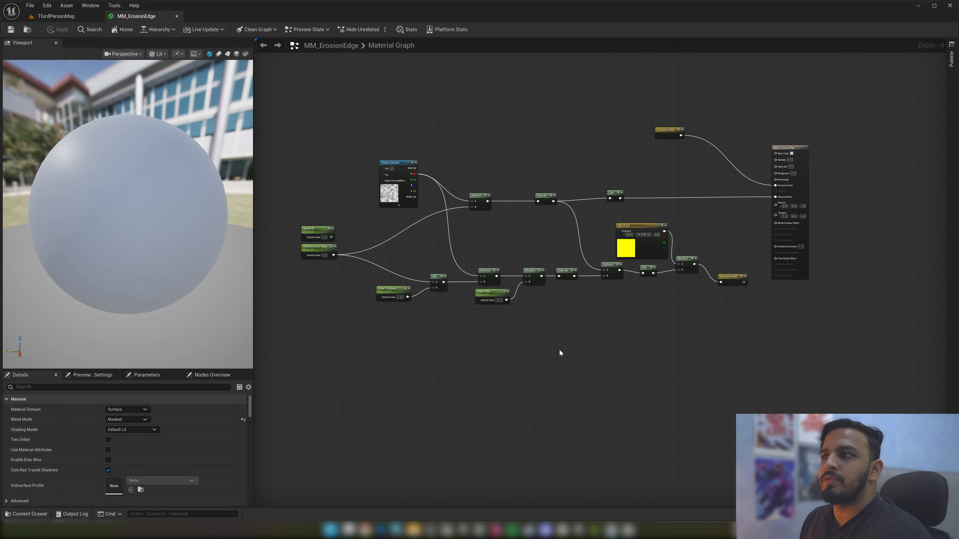
{"action": "right_click_drag", "start_coordinate": [607, 360], "coordinate": [631, 361]}
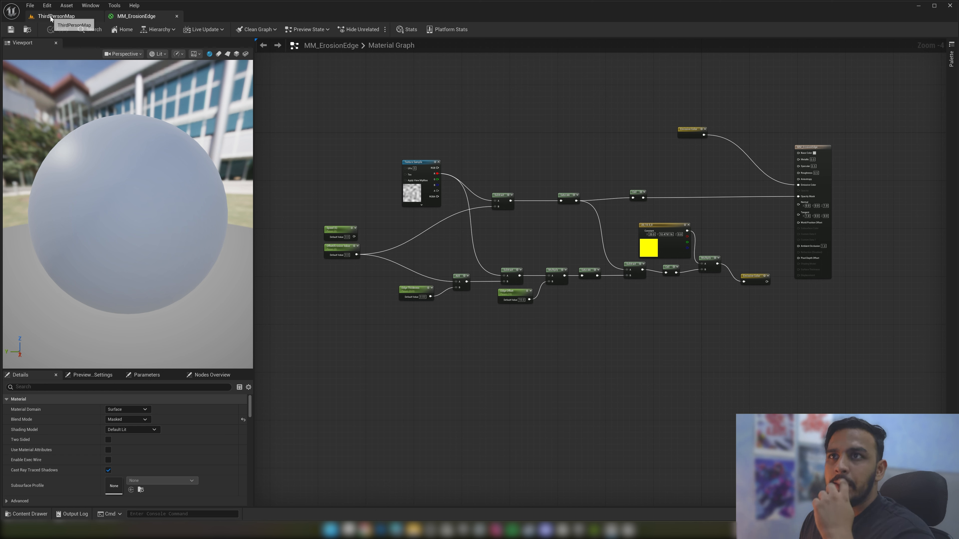
Return to the ThirdPersonMap level and create a new Material Function in the YT/Materials folder
{"action": "left_click", "coordinate": [91, 16]}
{"action": "right_click", "coordinate": [508, 409]}
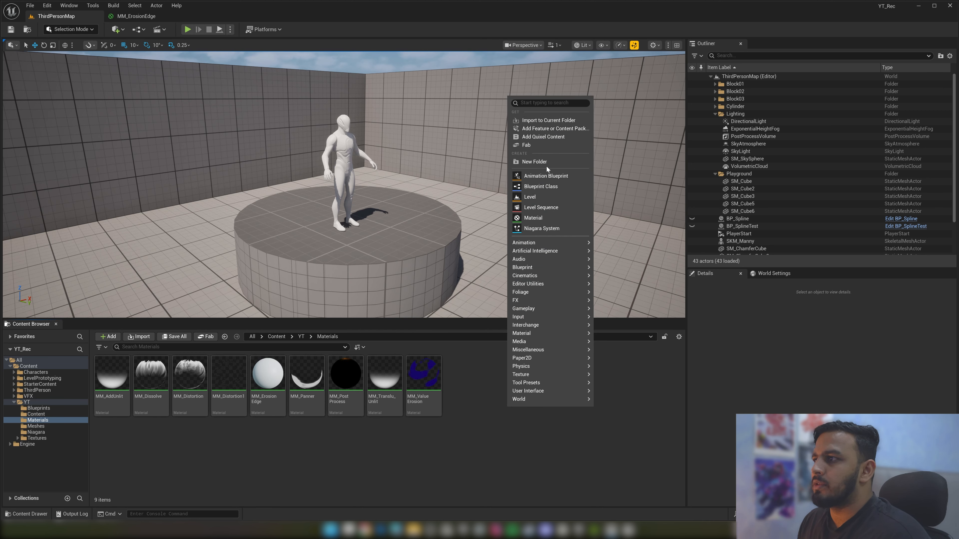
{"action": "mouse_move", "coordinate": [538, 334]}
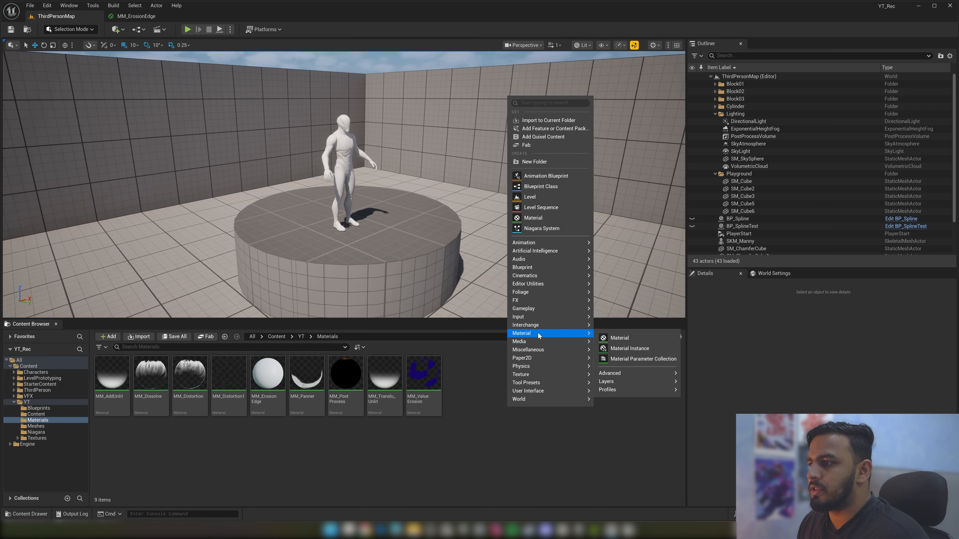
{"action": "mouse_move", "coordinate": [634, 373]}
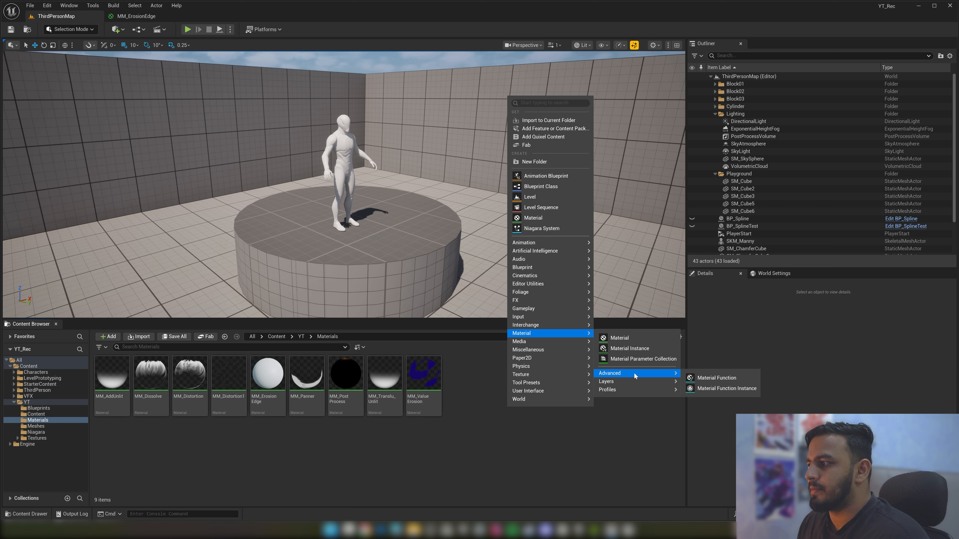
{"action": "left_click", "coordinate": [691, 378]}
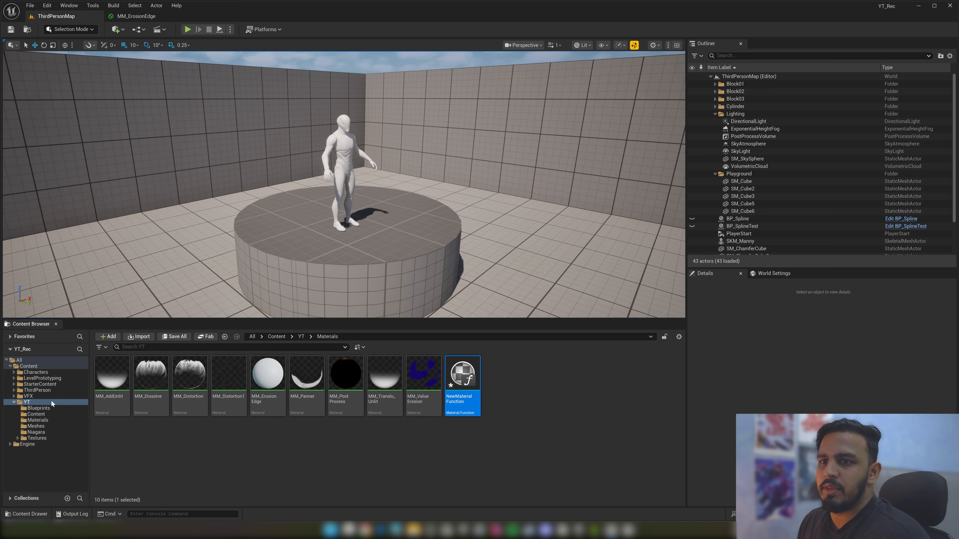
Create a new folder named Utilites inside the YT content folder
{"action": "left_click", "coordinate": [27, 402]}
{"action": "right_click", "coordinate": [401, 434]}
{"action": "left_click", "coordinate": [440, 180]}
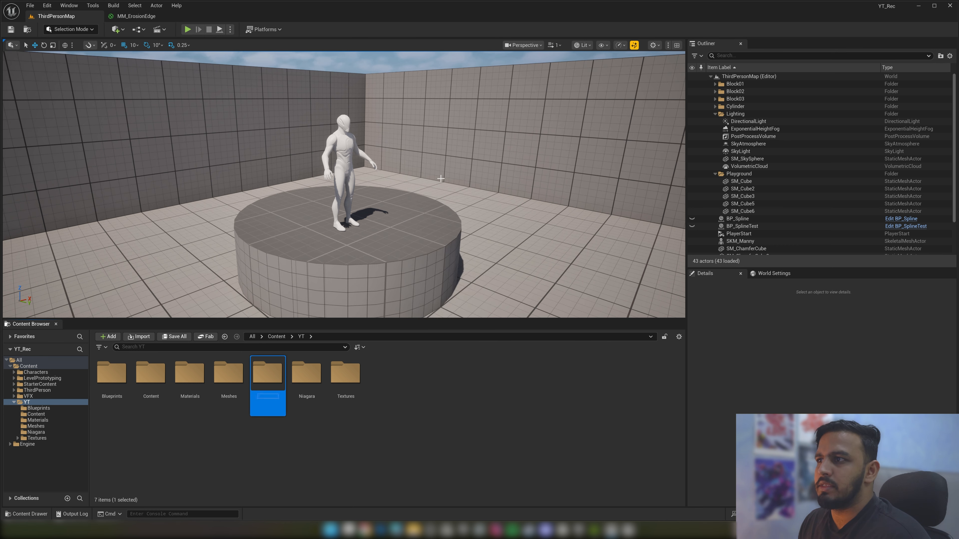
{"action": "type", "text": "Utilites"}
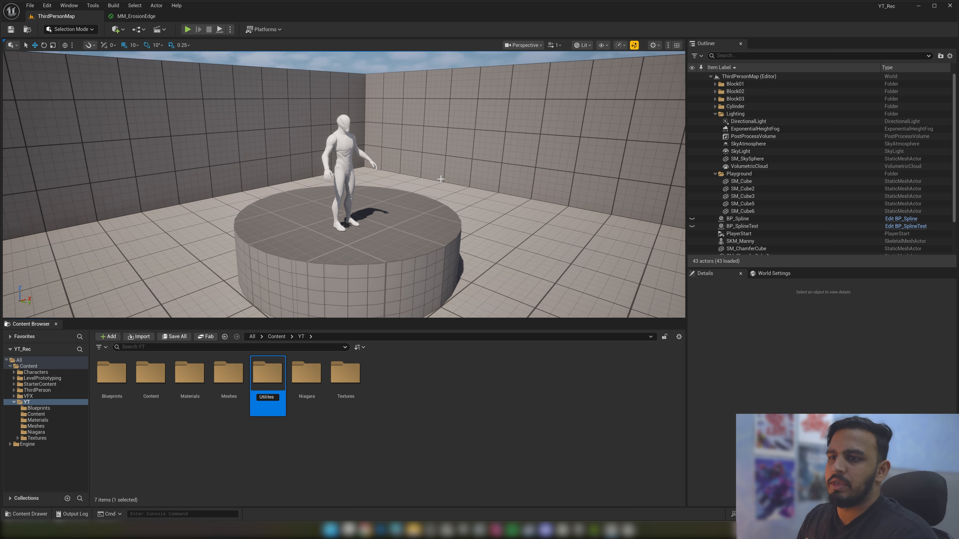
{"action": "key", "text": "Return"}
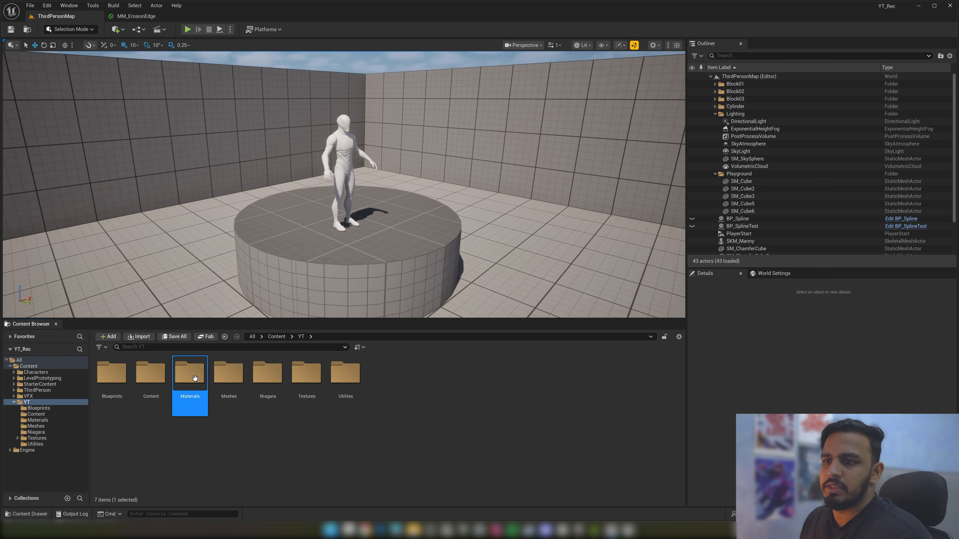
Create a folder named Functions inside the YT Materials folder
{"action": "double_click", "coordinate": [189, 373]}
{"action": "right_click", "coordinate": [508, 401]}
{"action": "left_click", "coordinate": [542, 153]}
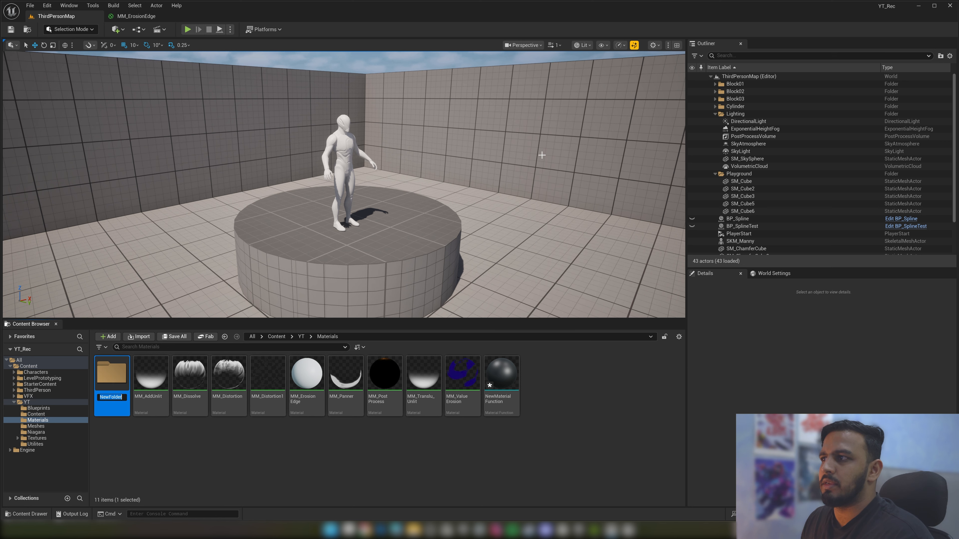
{"action": "type", "text": "Functions"}
{"action": "key", "text": "Return"}
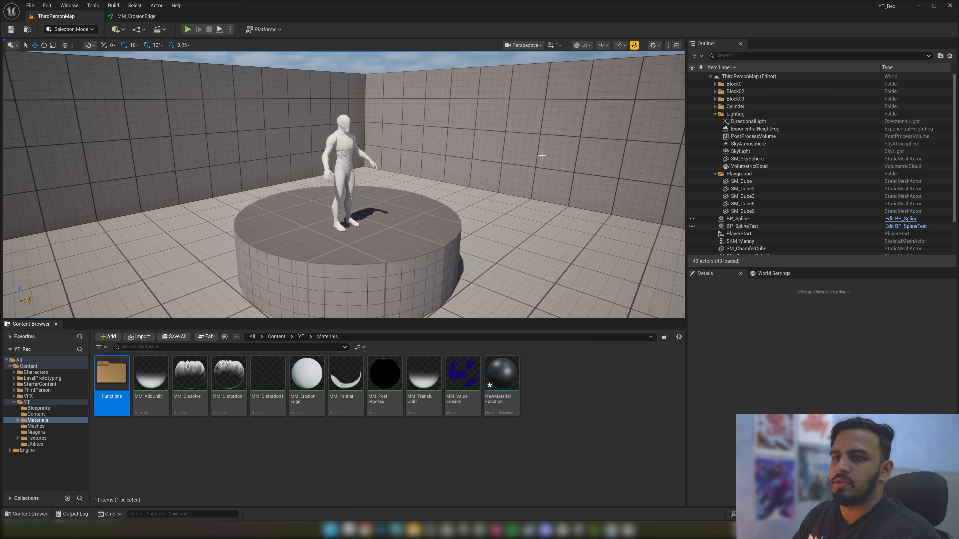
Move the NewMaterialFunction asset into the Functions folder and rename it MF_Erosion
{"action": "left_click_drag", "start_coordinate": [502, 375], "coordinate": [110, 370]}
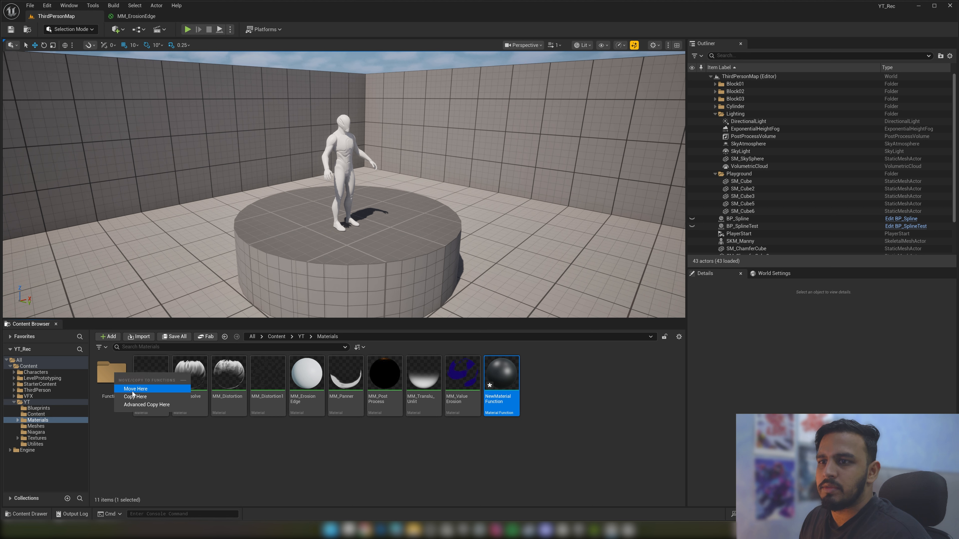
{"action": "left_click", "coordinate": [131, 389]}
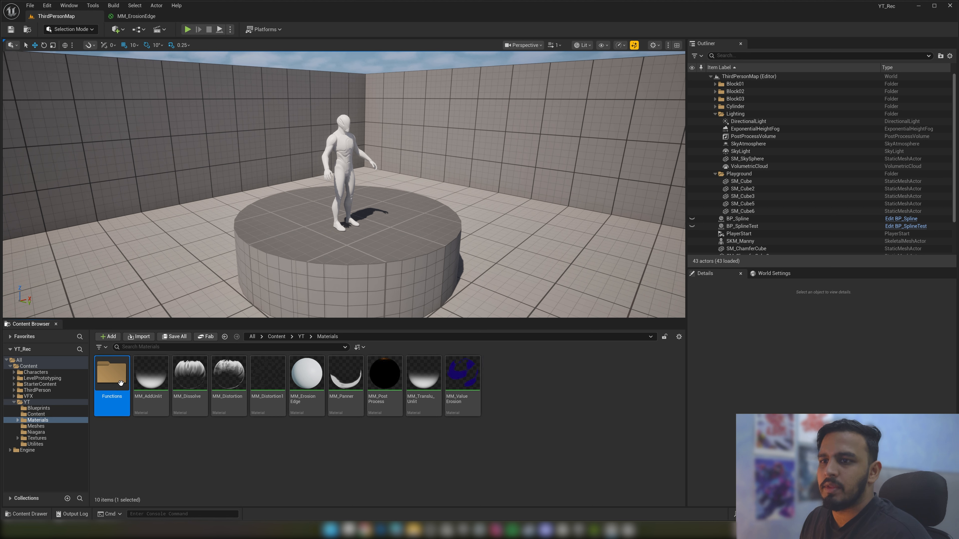
{"action": "double_click", "coordinate": [113, 373]}
{"action": "right_click", "coordinate": [126, 382]}
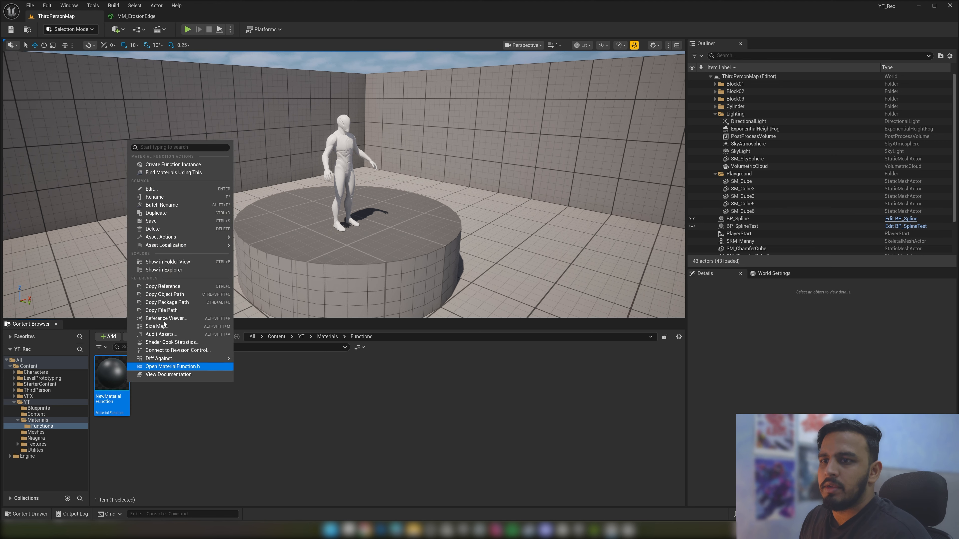
{"action": "left_click", "coordinate": [165, 198]}
{"action": "type", "text": "MF_Erosion"}
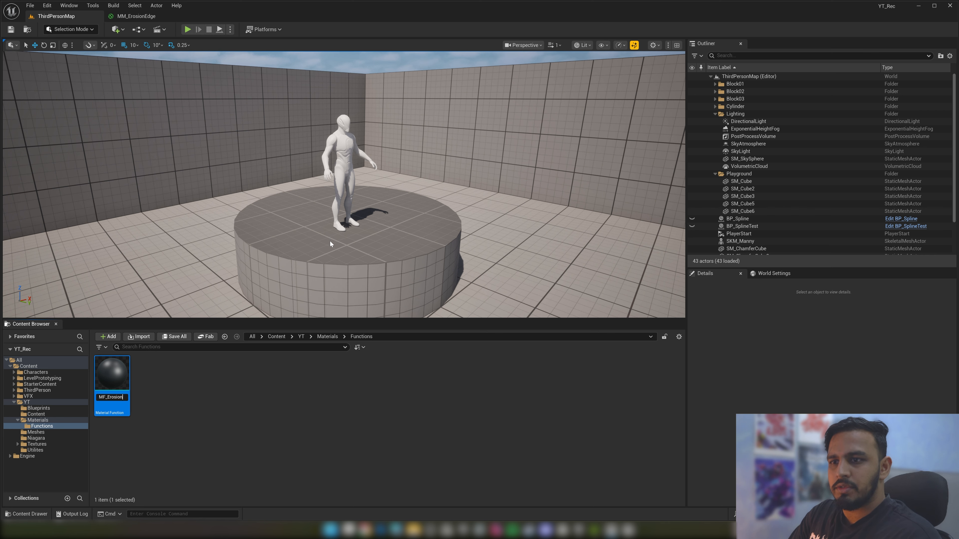
{"action": "key", "text": "Return"}
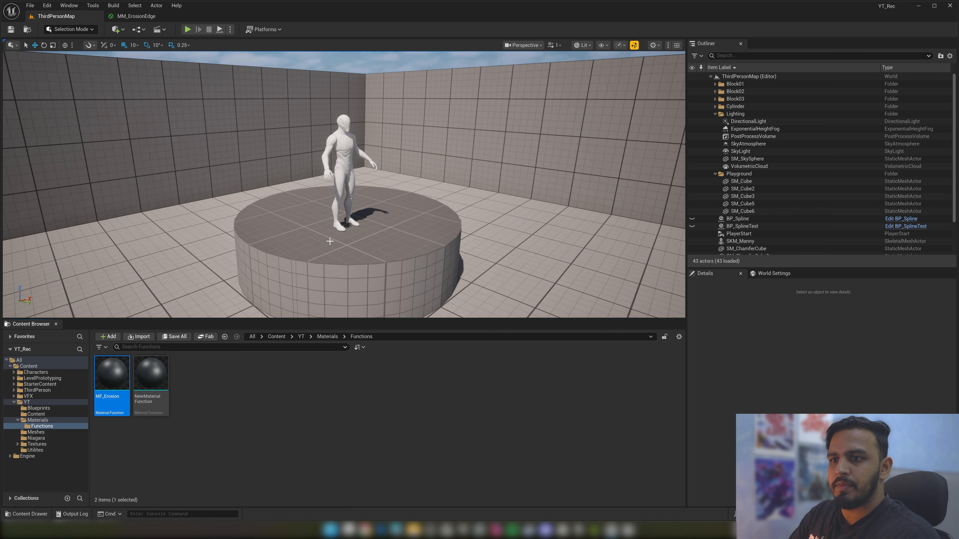
Open the MF_Erosion material function and add a Texture Sample node to the left of the Output Result node
{"action": "double_click", "coordinate": [111, 376]}
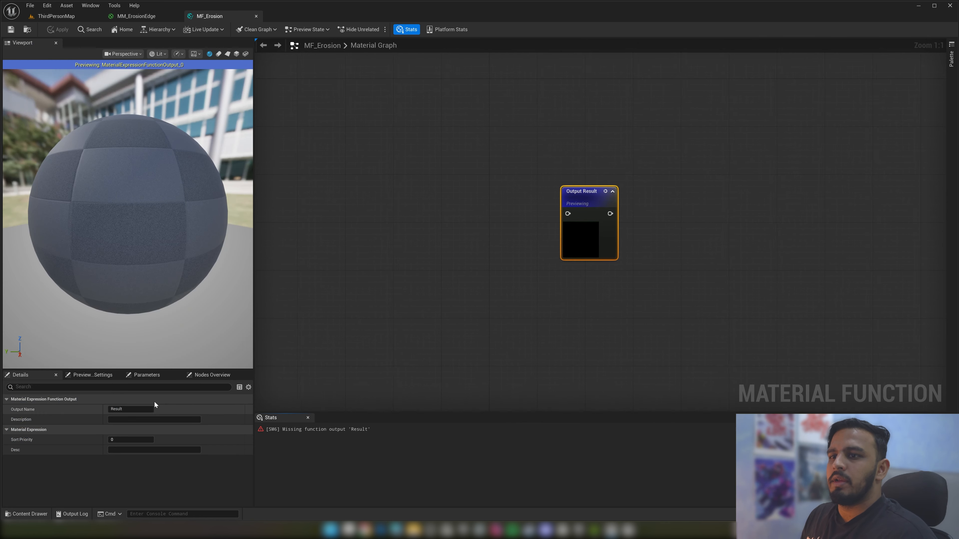
{"action": "right_click_drag", "start_coordinate": [458, 247], "coordinate": [652, 226]}
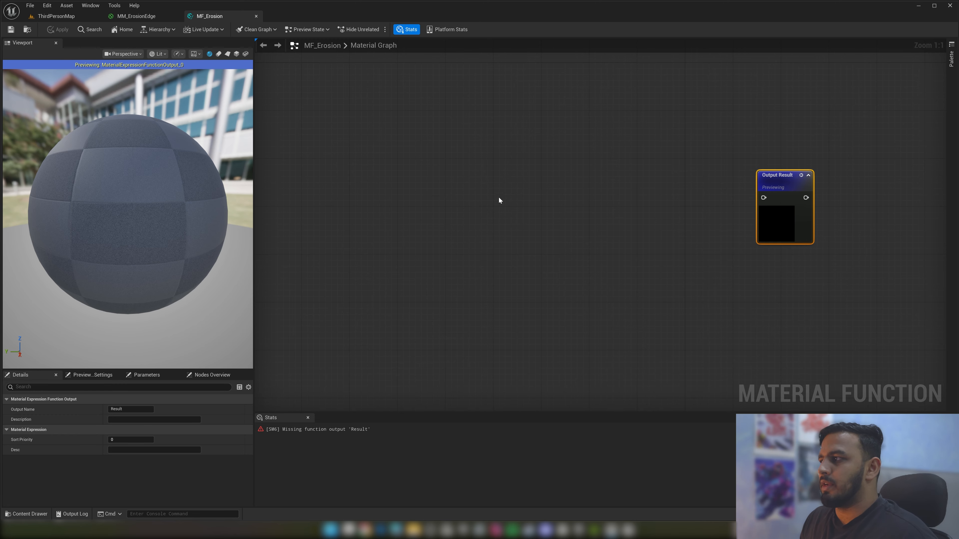
{"action": "right_click_drag", "start_coordinate": [507, 198], "coordinate": [570, 162]}
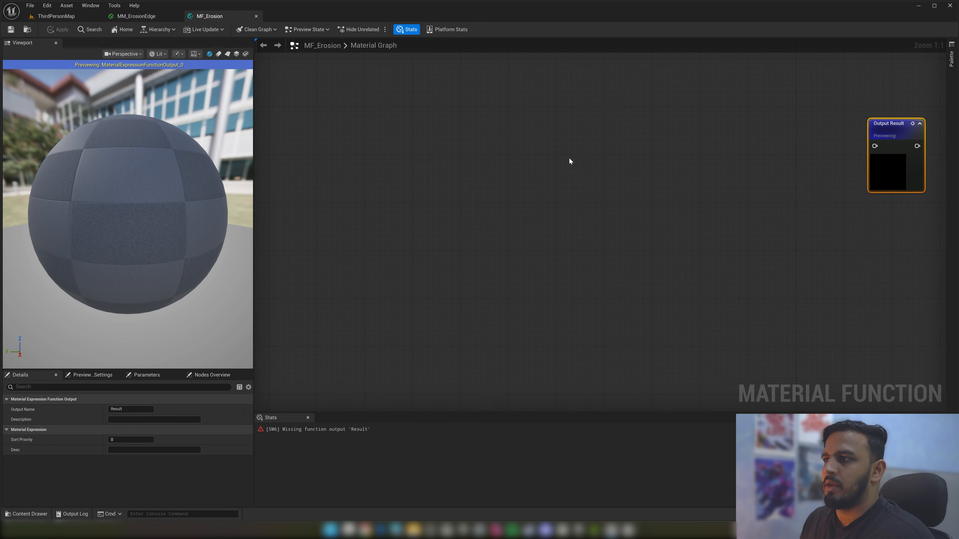
{"action": "right_click", "coordinate": [485, 166]}
{"action": "type", "text": "tex"}
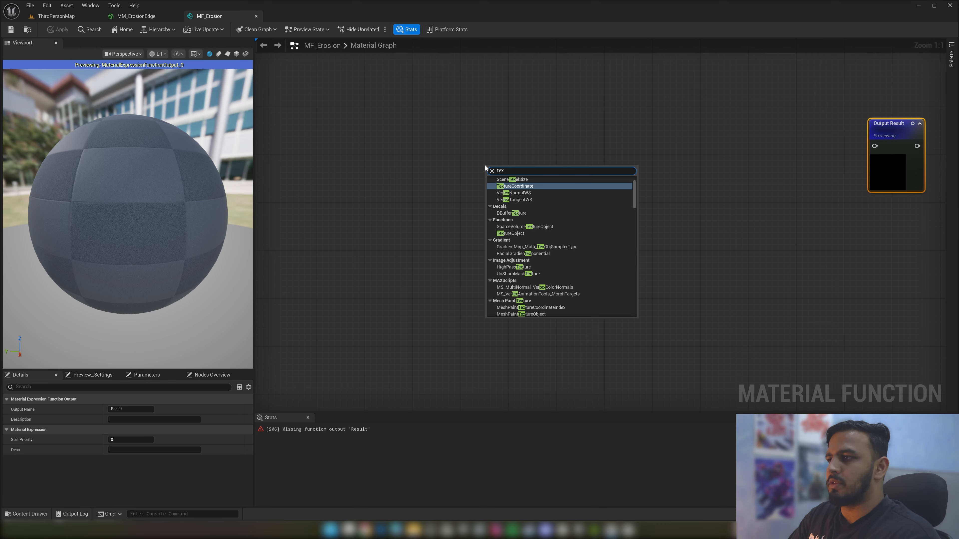
{"action": "type", "text": "turesa"}
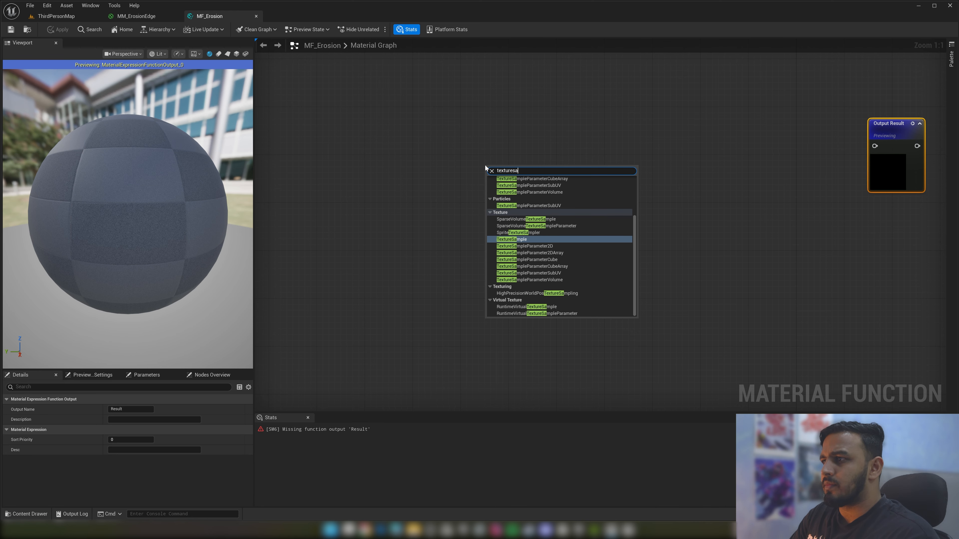
{"action": "key", "text": "Return"}
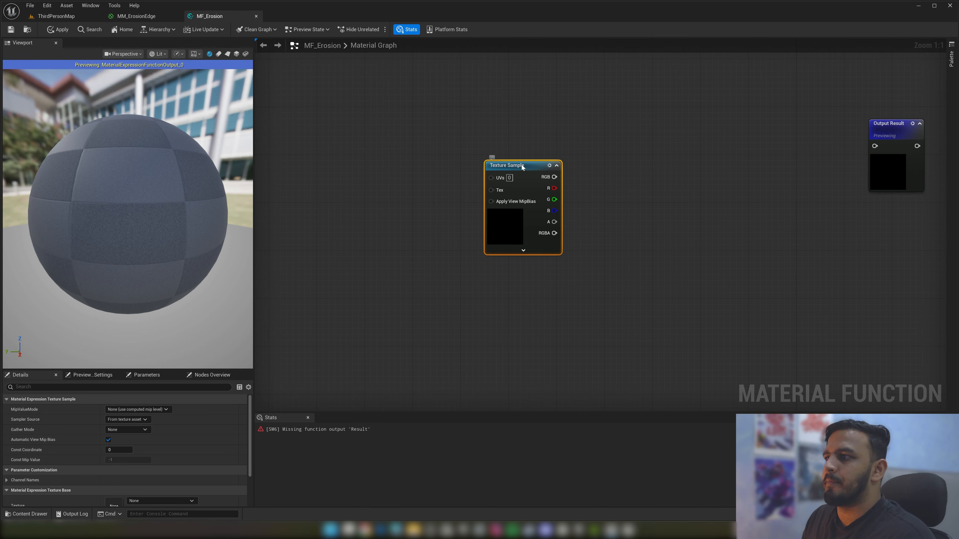
{"action": "left_click_drag", "start_coordinate": [523, 167], "coordinate": [547, 120]}
Add a TextureCoordinate node feeding input A of a new Multiply node, placed ahead of the Texture Sample
{"action": "right_click_drag", "start_coordinate": [428, 155], "coordinate": [449, 162]}
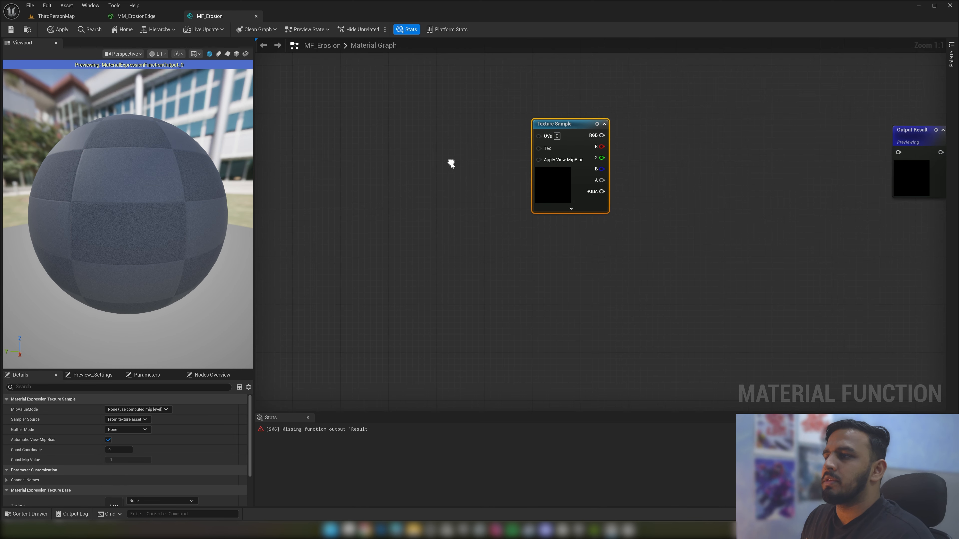
{"action": "right_click", "coordinate": [374, 126]}
{"action": "type", "text": "tex"}
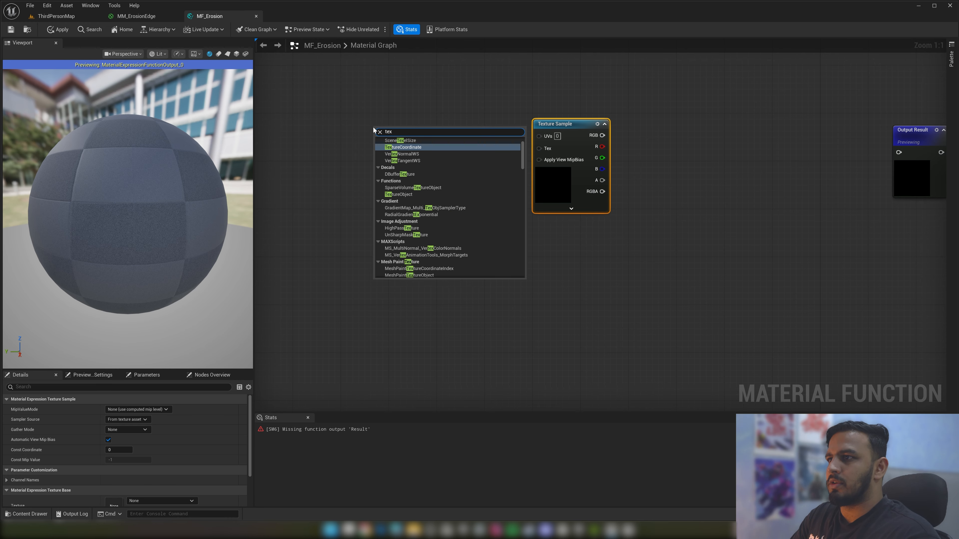
{"action": "key", "text": "Return"}
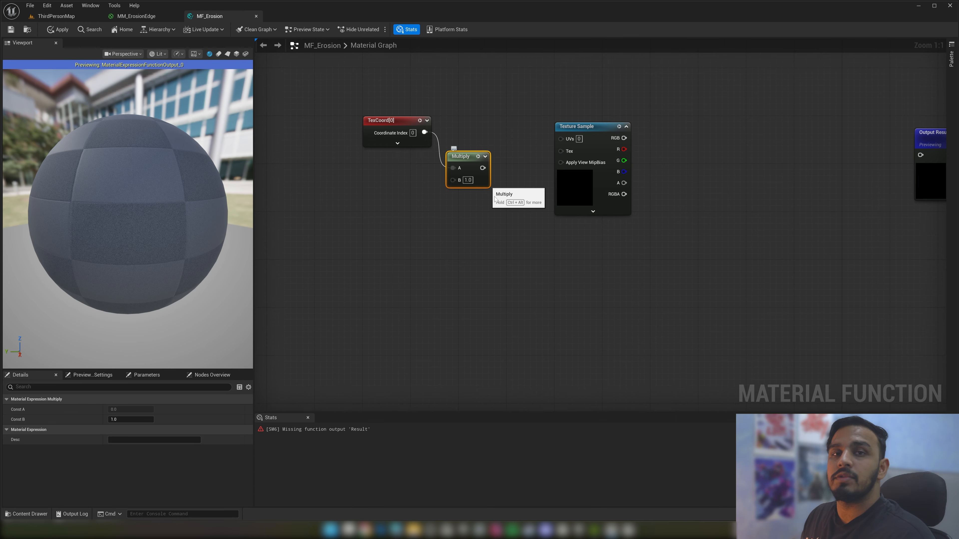
{"action": "right_click_drag", "start_coordinate": [472, 235], "coordinate": [496, 240]}
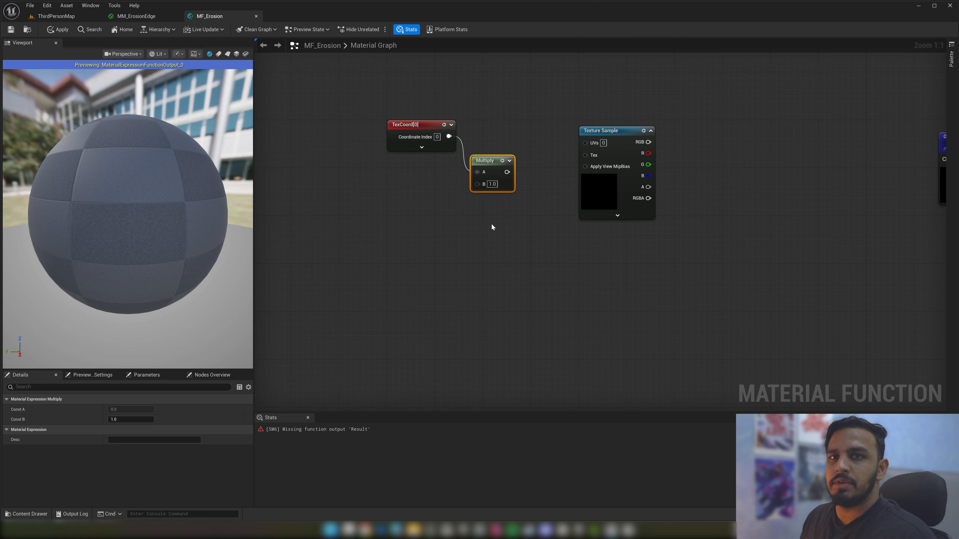
{"action": "left_click_drag", "start_coordinate": [493, 165], "coordinate": [510, 153]}
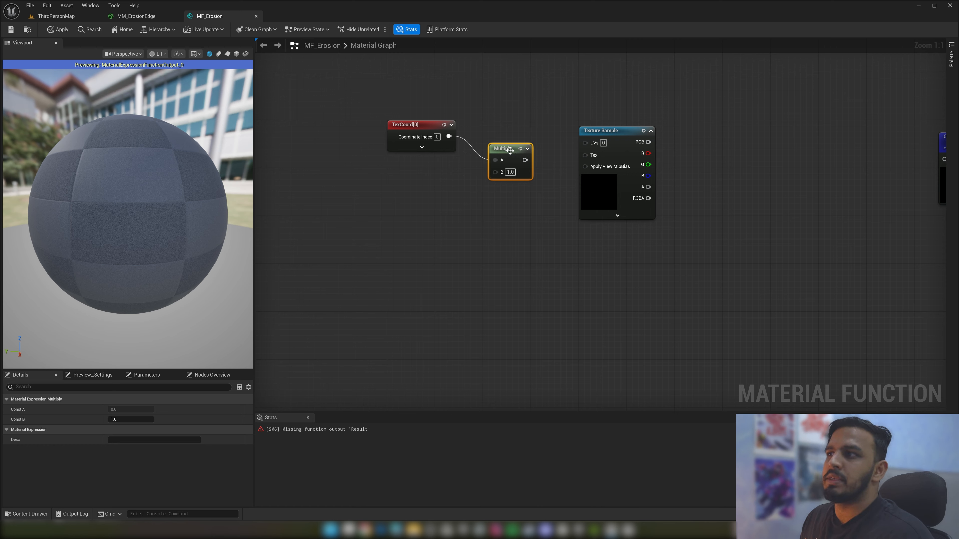
Add a Function Input node below the TexCoord node, set its type to Scalar and use its preview value as default
{"action": "right_click", "coordinate": [495, 173]}
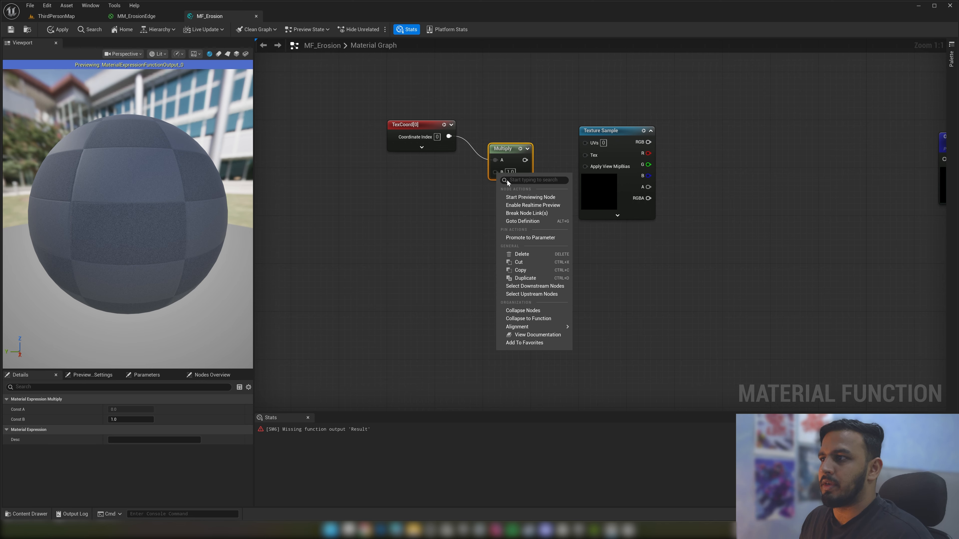
{"action": "left_click", "coordinate": [453, 219]}
{"action": "right_click", "coordinate": [403, 215]}
{"action": "type", "text": "input"}
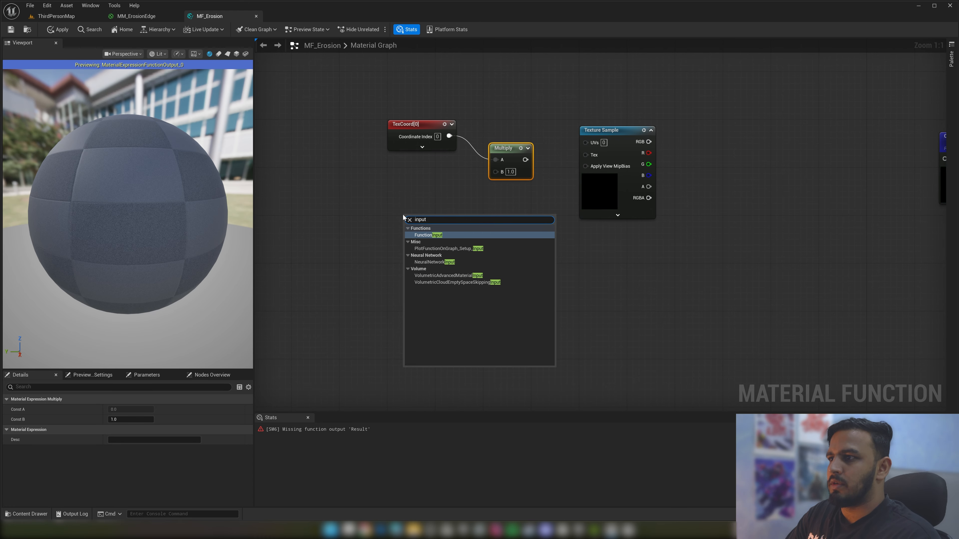
{"action": "key", "text": "Return"}
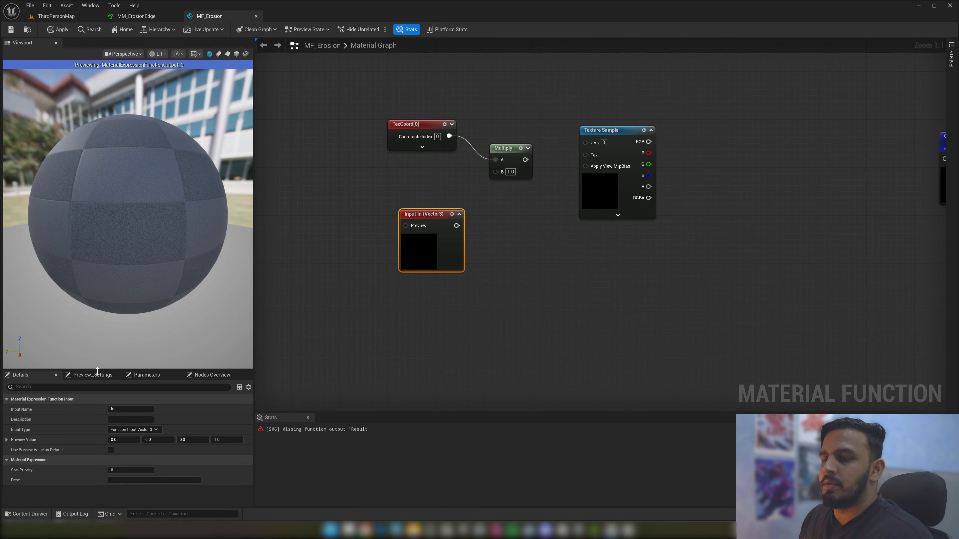
{"action": "left_click", "coordinate": [141, 430]}
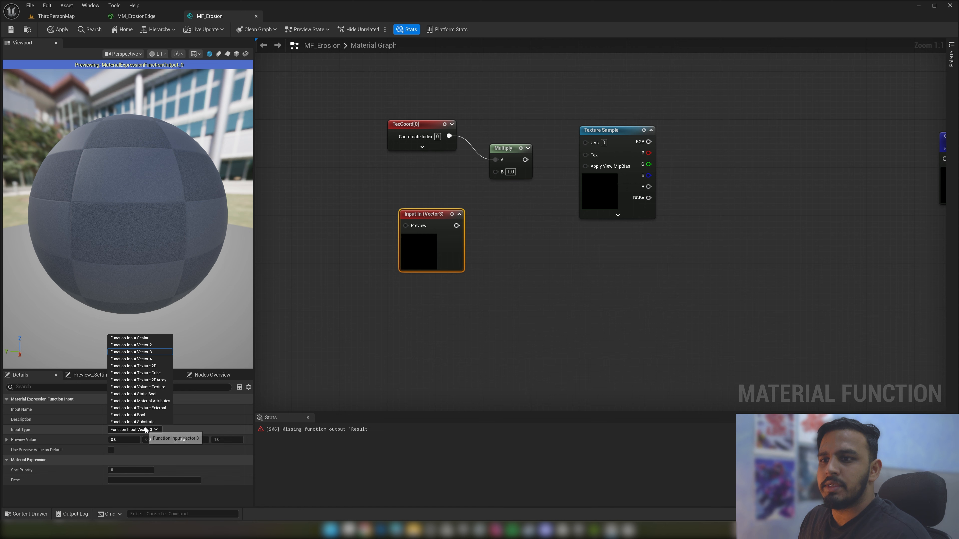
{"action": "left_click", "coordinate": [153, 339]}
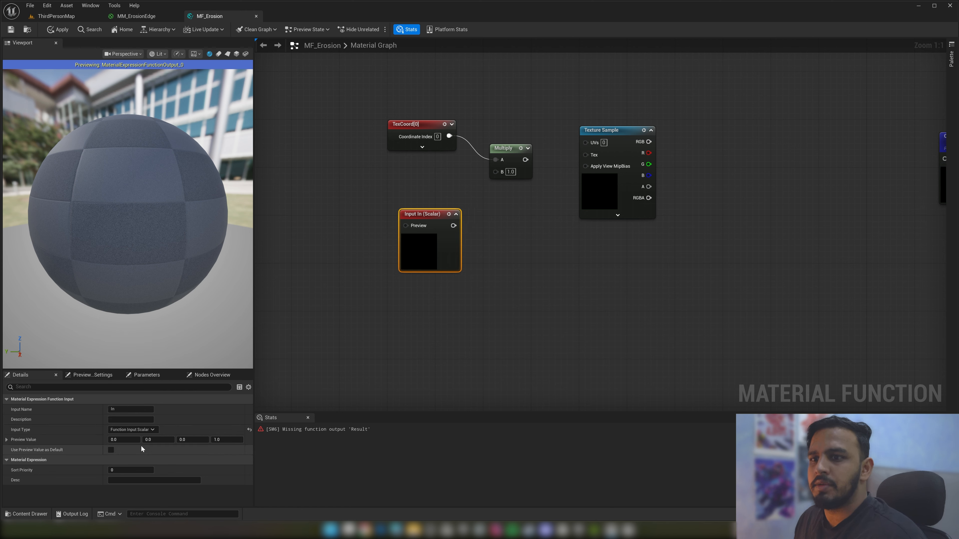
{"action": "left_click", "coordinate": [113, 448]}
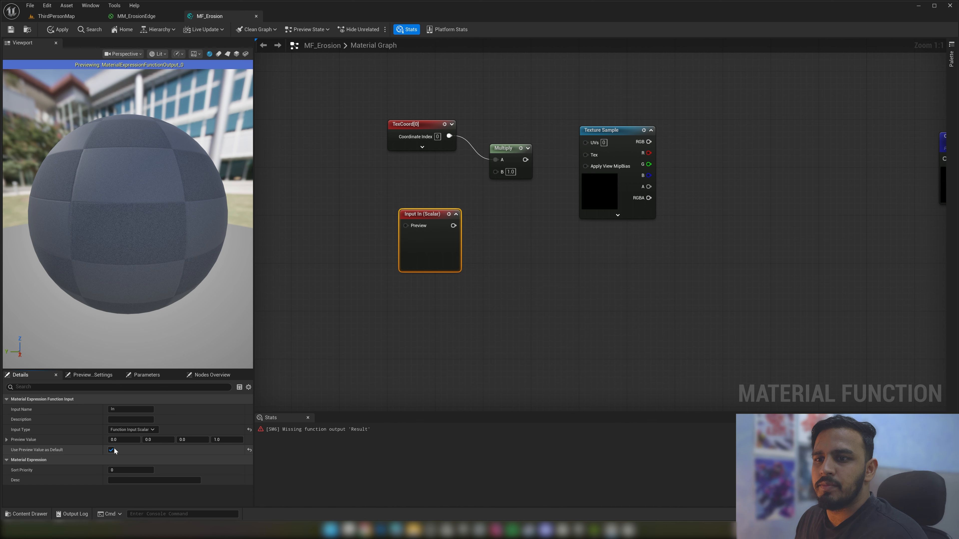
Name the scalar function input Tiling and connect it to input B of the Multiply node
{"action": "left_click", "coordinate": [124, 410]}
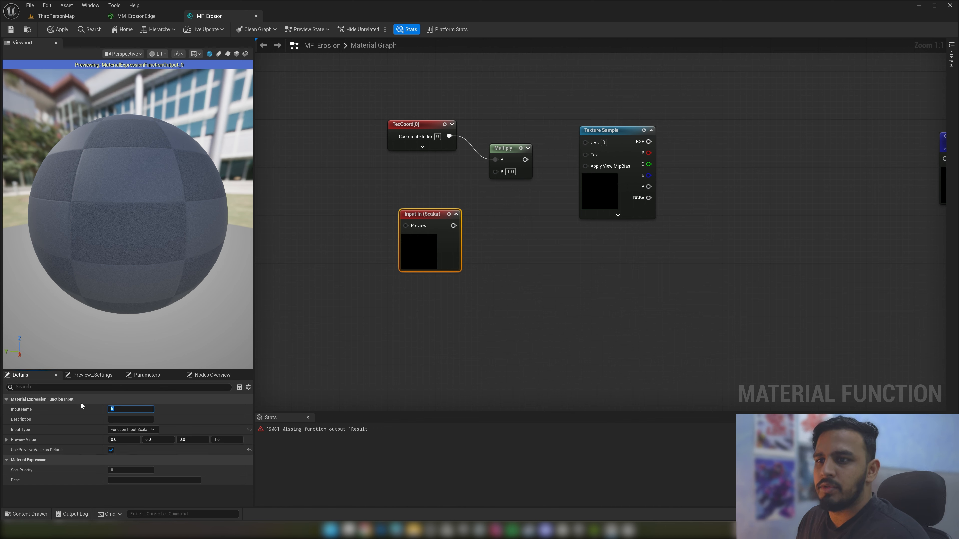
{"action": "type", "text": "Tiling"}
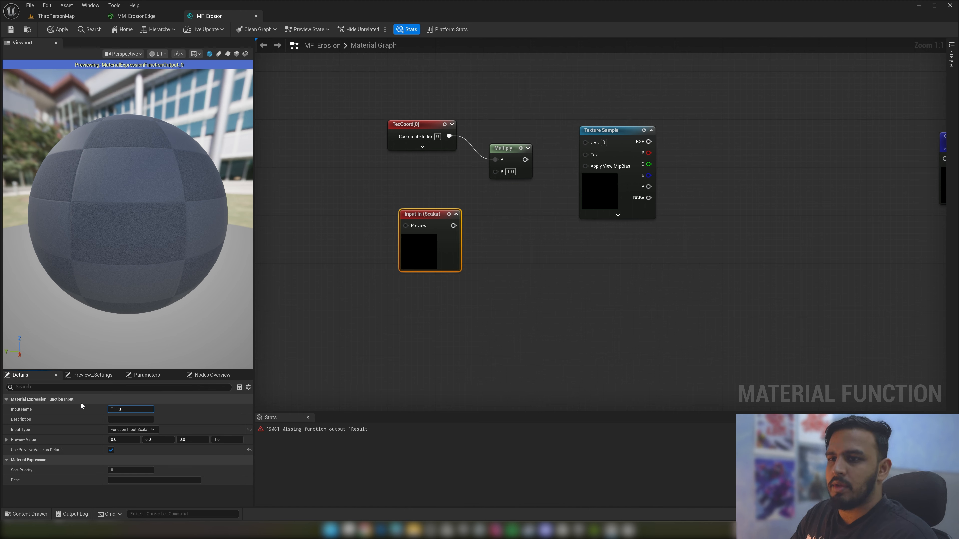
{"action": "key", "text": "Return"}
{"action": "left_click_drag", "start_coordinate": [461, 226], "coordinate": [438, 179]}
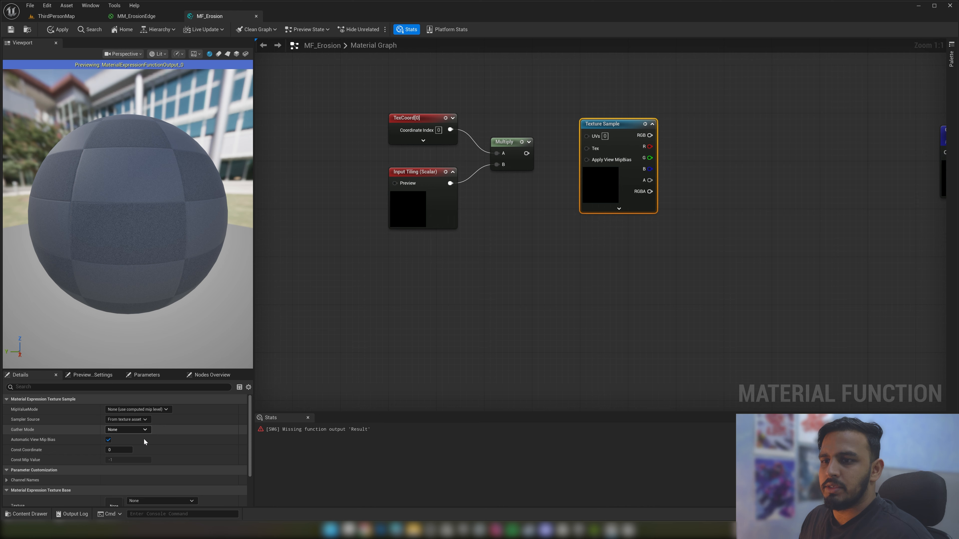
Assign the Noise_19 texture to the Texture Sample and connect the Multiply output to its UVs
{"action": "scroll", "coordinate": [189, 449], "scroll_direction": "down", "scroll_amount": 3}
{"action": "left_click", "coordinate": [187, 451]}
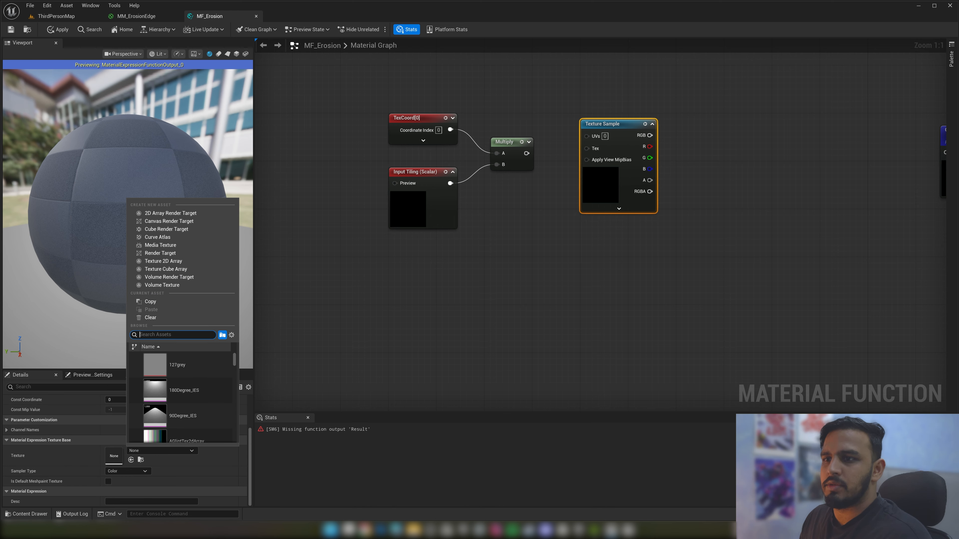
{"action": "type", "text": "Noise_19"}
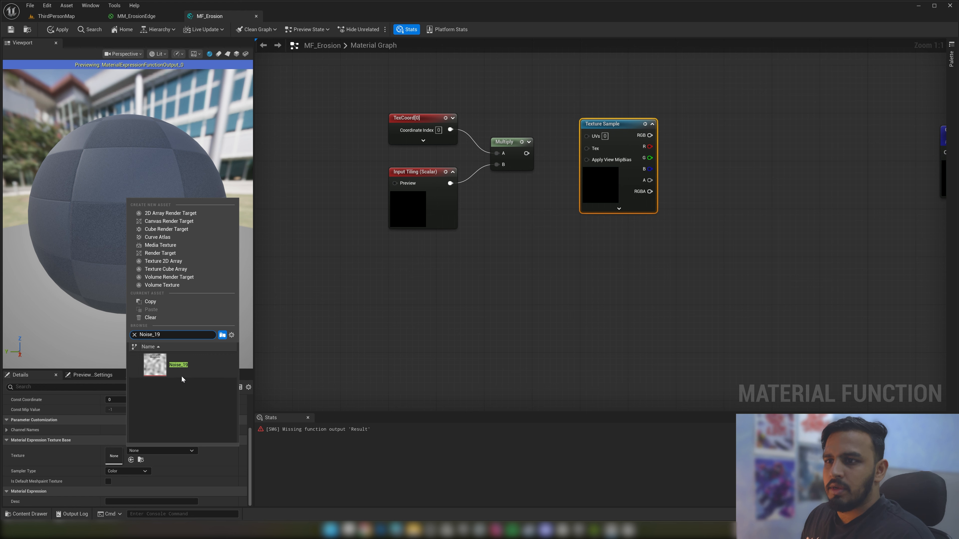
{"action": "left_click", "coordinate": [178, 365]}
{"action": "left_click_drag", "start_coordinate": [527, 153], "coordinate": [624, 147]}
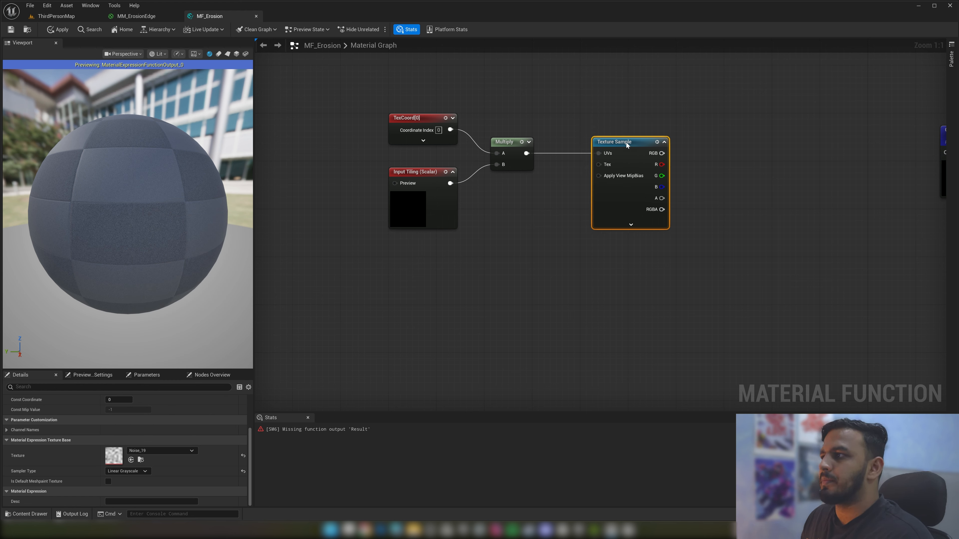
{"action": "right_click", "coordinate": [626, 145]}
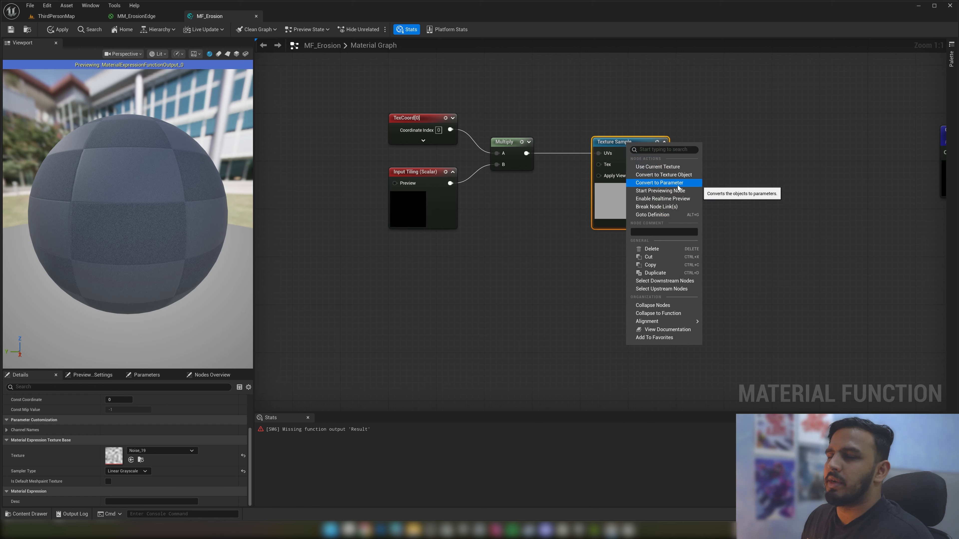
{"action": "left_click", "coordinate": [597, 165]}
{"action": "right_click", "coordinate": [597, 164]}
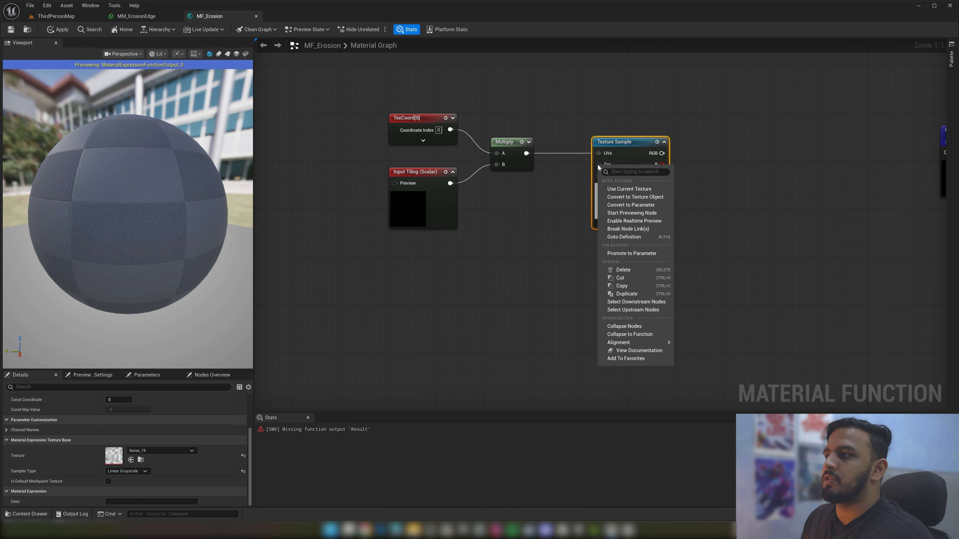
Add a second Function Input node below the Multiply node and set its input type to Texture 2D
{"action": "right_click", "coordinate": [491, 270]}
{"action": "type", "text": "inpu"}
{"action": "key", "text": "Return"}
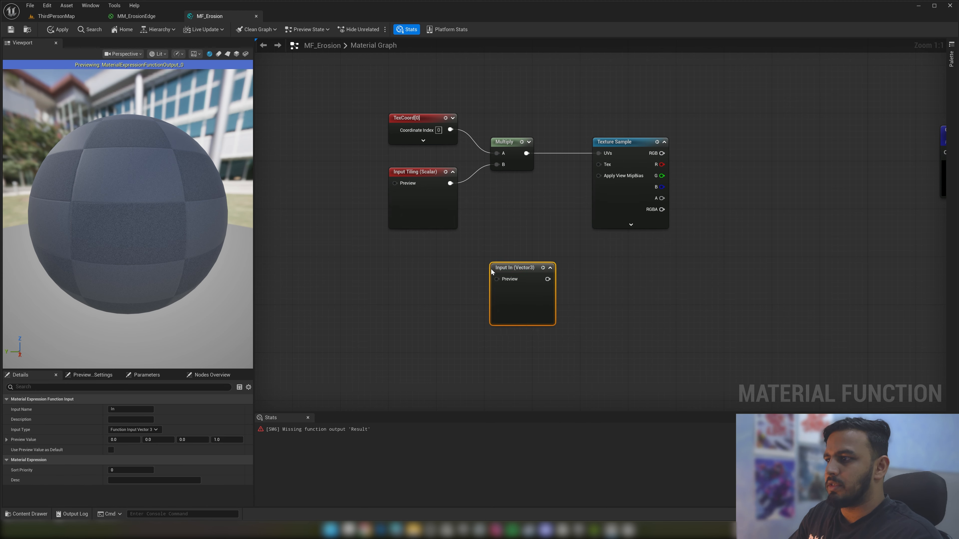
{"action": "left_click", "coordinate": [143, 432]}
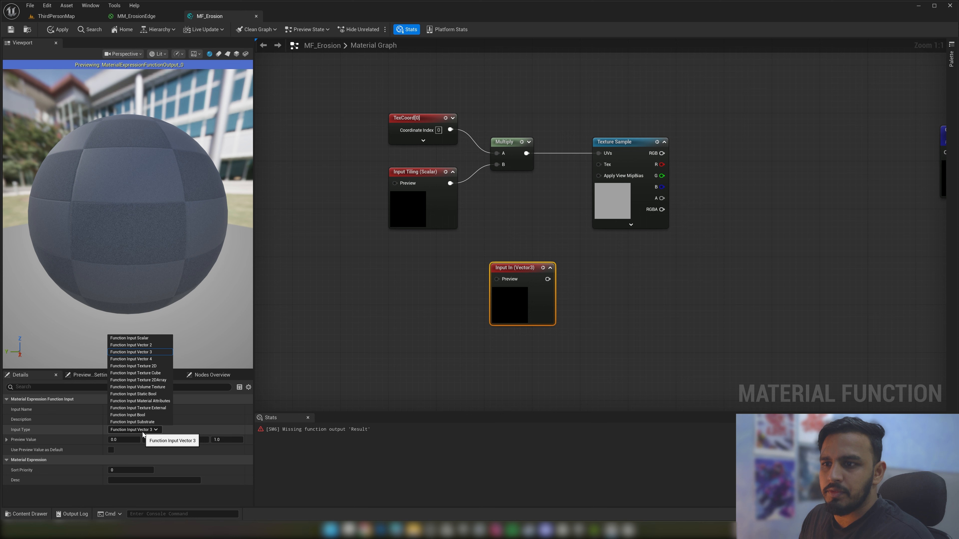
{"action": "left_click", "coordinate": [160, 368]}
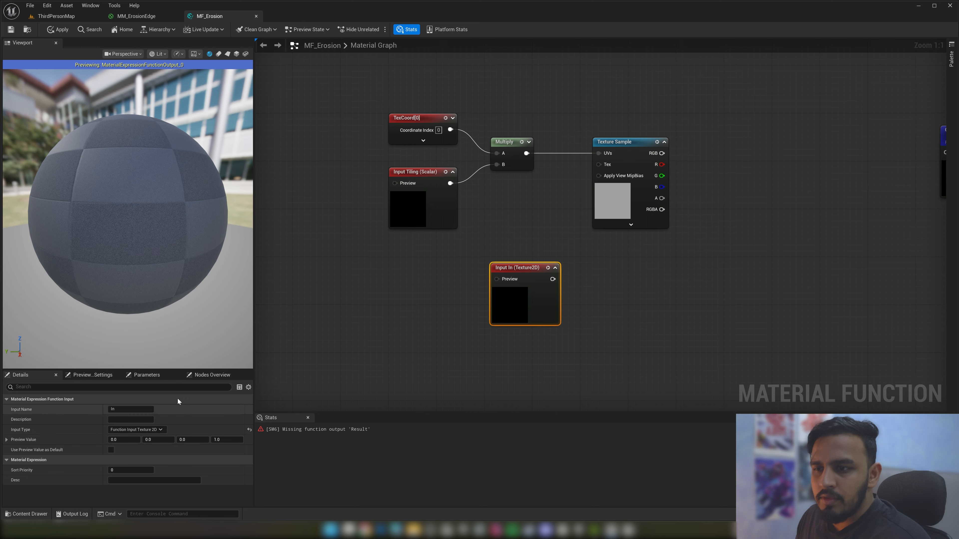
Connect the Texture2D function input to the Texture Sample's Tex input and reposition the input node to the lower left of the Texture Sample
{"action": "left_click_drag", "start_coordinate": [554, 280], "coordinate": [599, 164]}
{"action": "left_click_drag", "start_coordinate": [534, 265], "coordinate": [509, 259]}
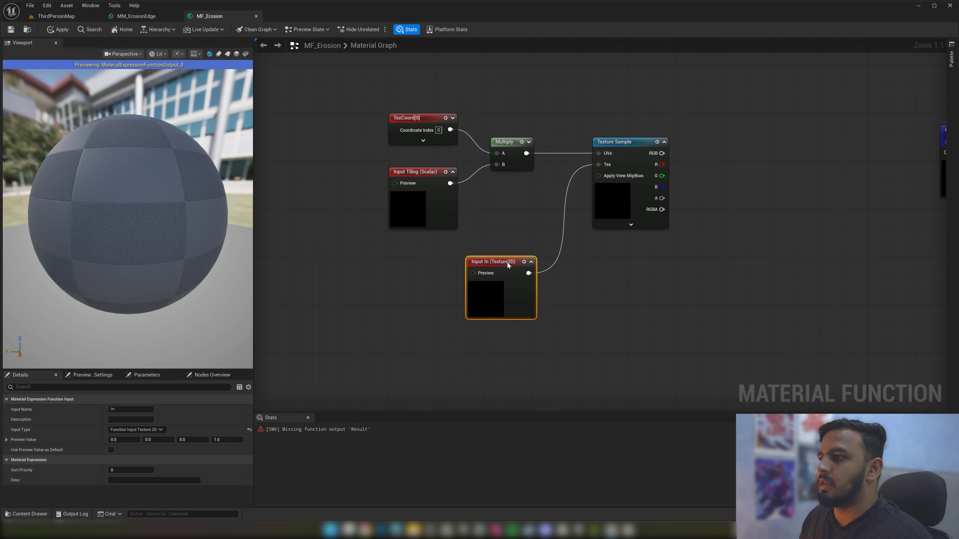
{"action": "right_click_drag", "start_coordinate": [580, 262], "coordinate": [543, 239]}
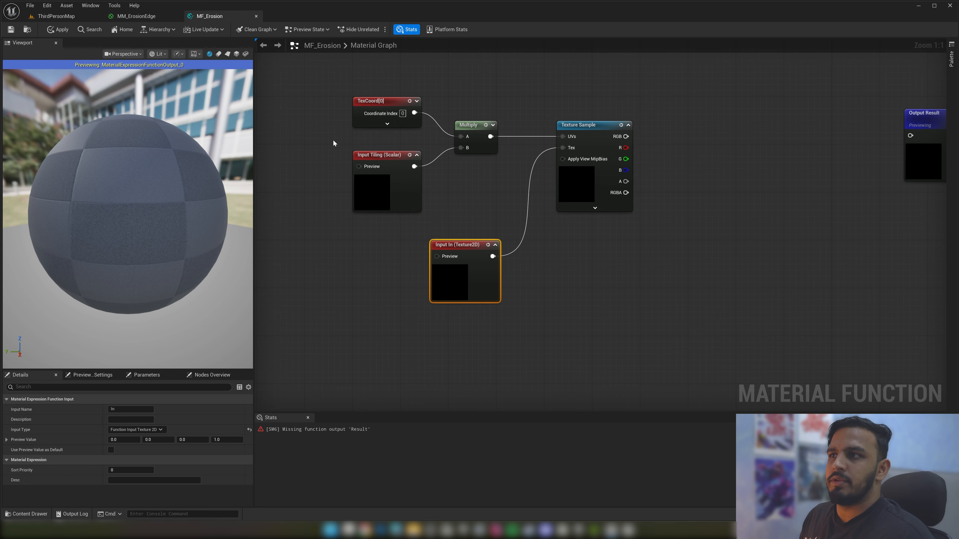
{"action": "left_click_drag", "start_coordinate": [336, 145], "coordinate": [332, 262]}
{"action": "right_click_drag", "start_coordinate": [354, 280], "coordinate": [302, 278]}
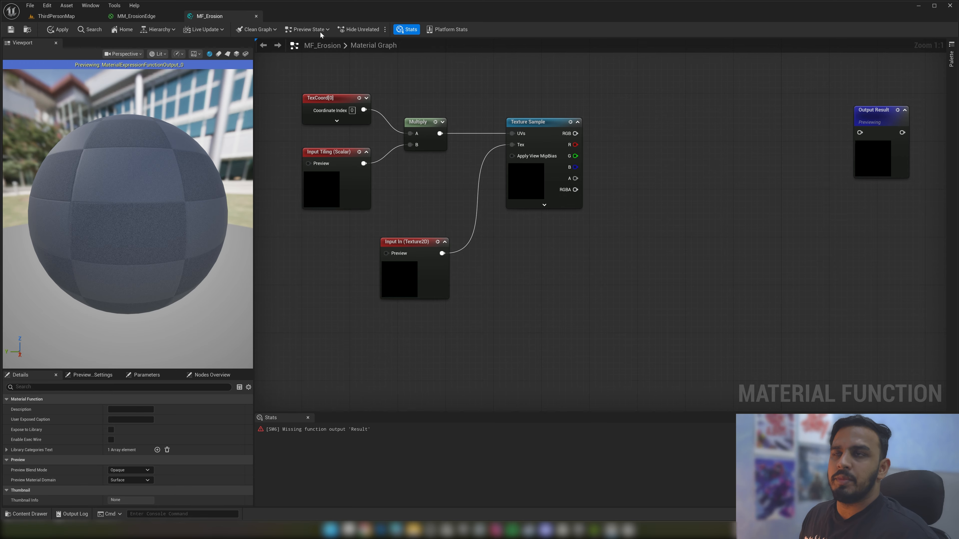
Review the erosion edge node network in MM_ErosionEdge and return to the MF_Erosion graph
{"action": "left_click", "coordinate": [136, 16]}
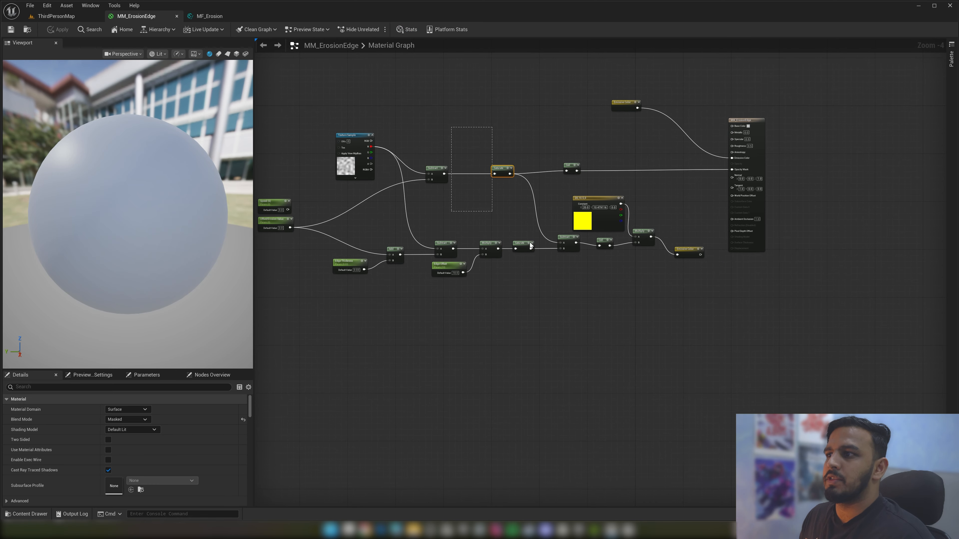
{"action": "left_click_drag", "start_coordinate": [531, 243], "coordinate": [637, 287]}
{"action": "left_click", "coordinate": [226, 18]}
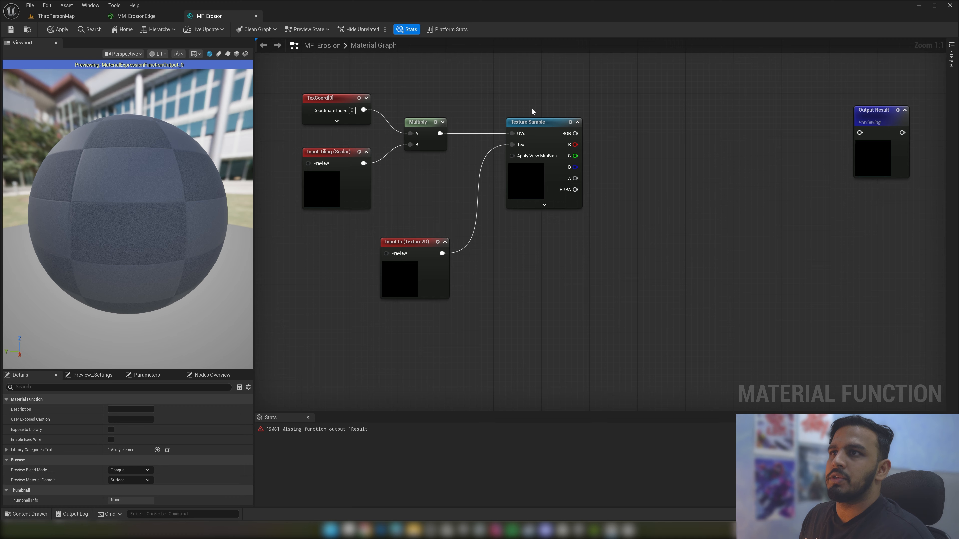
{"action": "right_click_drag", "start_coordinate": [570, 260], "coordinate": [552, 260]}
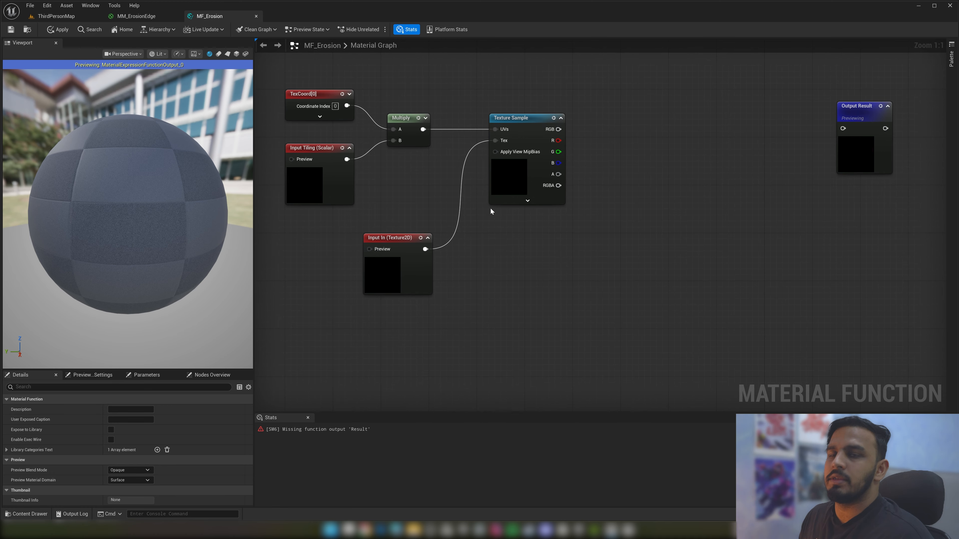
Add a Saturate node fed by the Texture Sample's R output and align it beside the sample
{"action": "left_click_drag", "start_coordinate": [507, 158], "coordinate": [596, 163]}
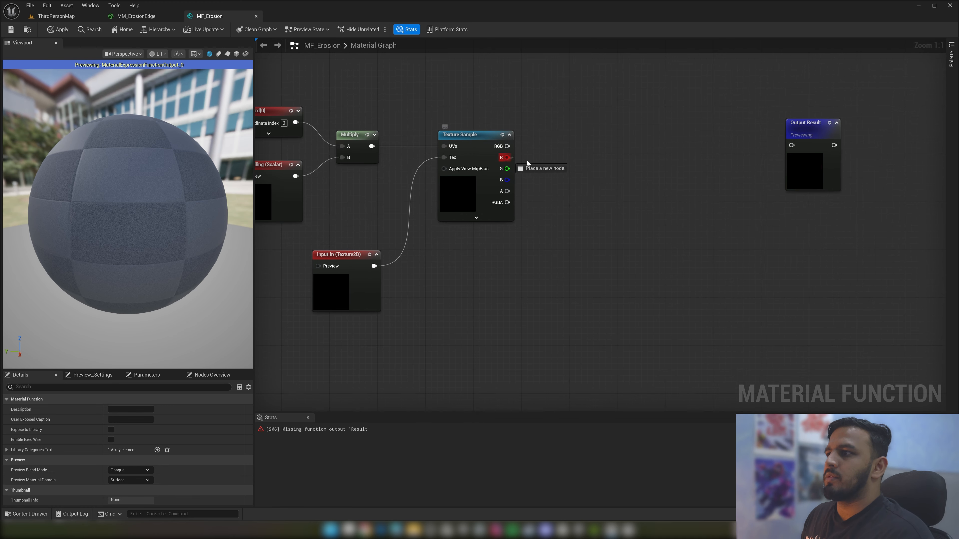
{"action": "type", "text": "step"}
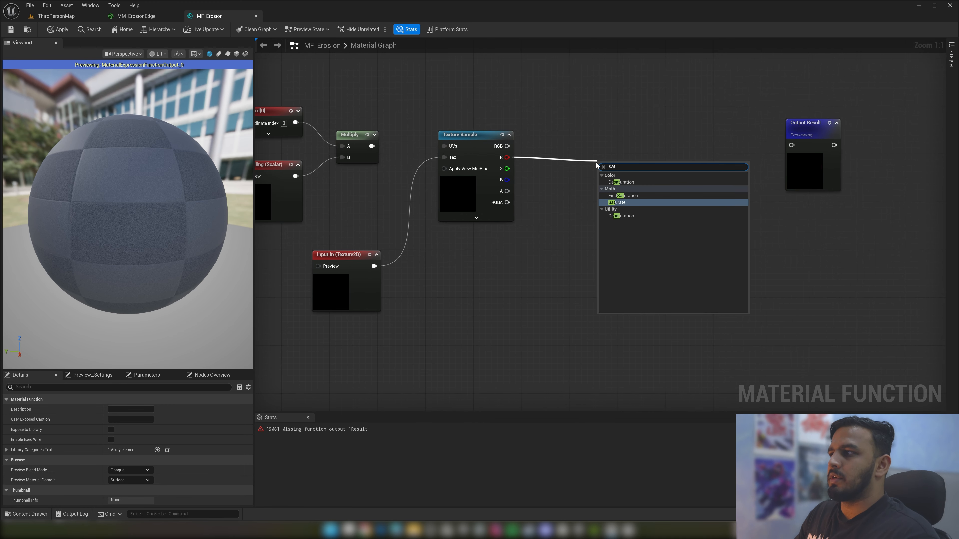
{"action": "key", "text": "Return"}
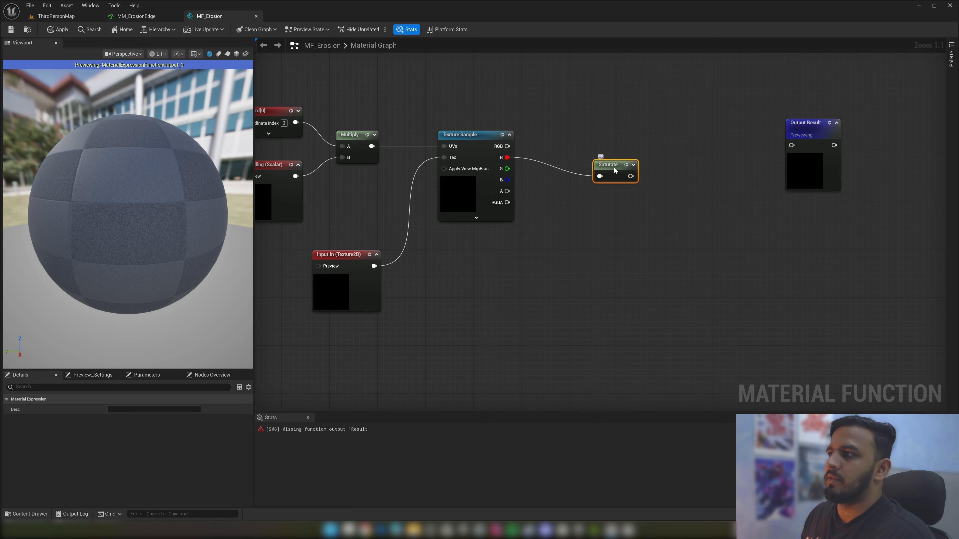
{"action": "left_click_drag", "start_coordinate": [615, 171], "coordinate": [587, 151]}
{"action": "mouse_move", "coordinate": [560, 190]}
{"action": "right_mouse_down"}
{"action": "mouse_move", "coordinate": [550, 189]}
{"action": "mouse_move", "coordinate": [557, 203]}
{"action": "right_mouse_up"}
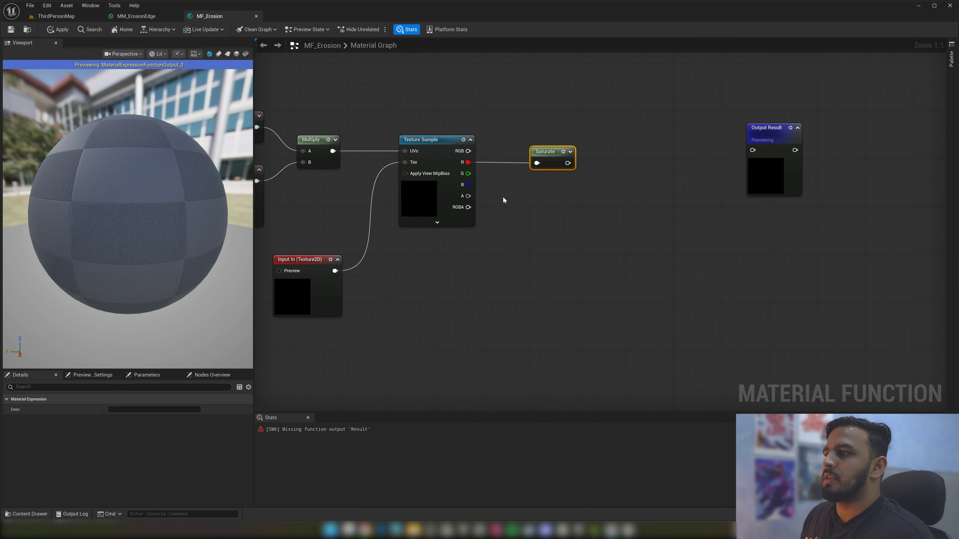
Add a Function Input node named Erosion below the Texture Sample and use its preview value as default
{"action": "left_click_drag", "start_coordinate": [468, 162], "coordinate": [516, 260]}
{"action": "right_click", "coordinate": [445, 285]}
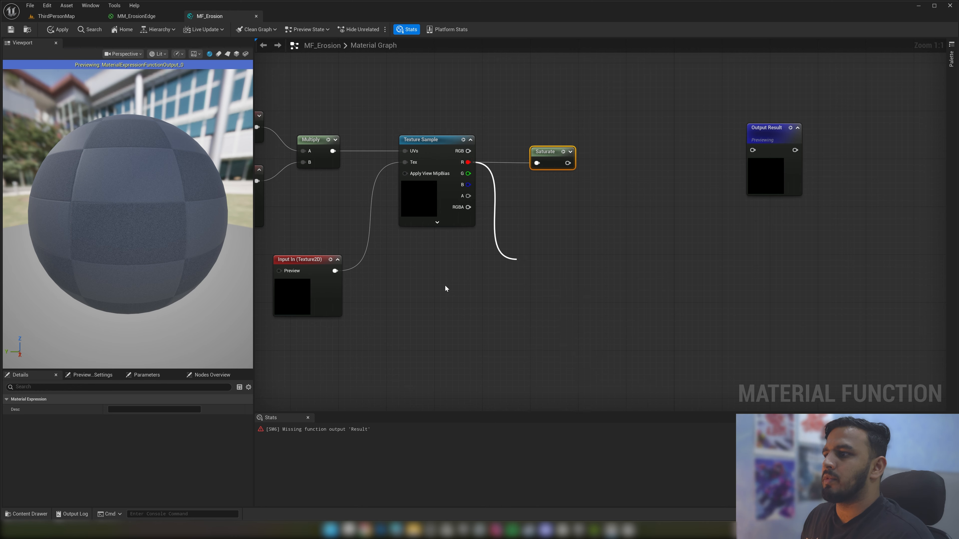
{"action": "type", "text": "input"}
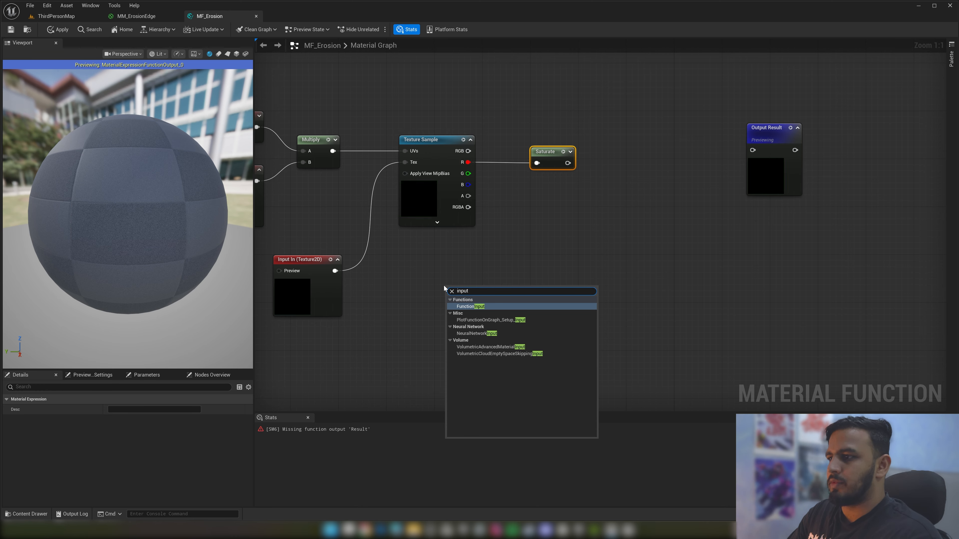
{"action": "key", "text": "Return"}
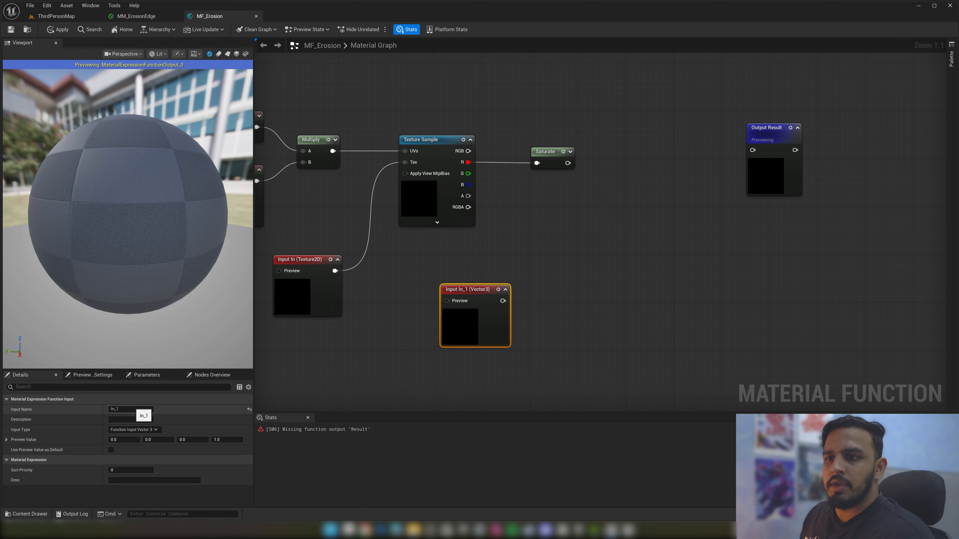
{"action": "left_click", "coordinate": [136, 410]}
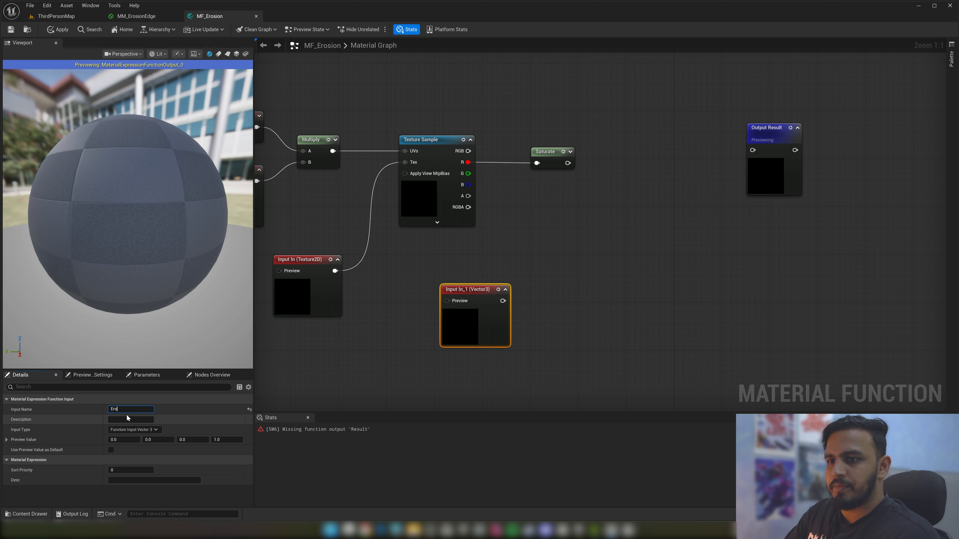
{"action": "type", "text": "Erosion"}
{"action": "key", "text": "Return"}
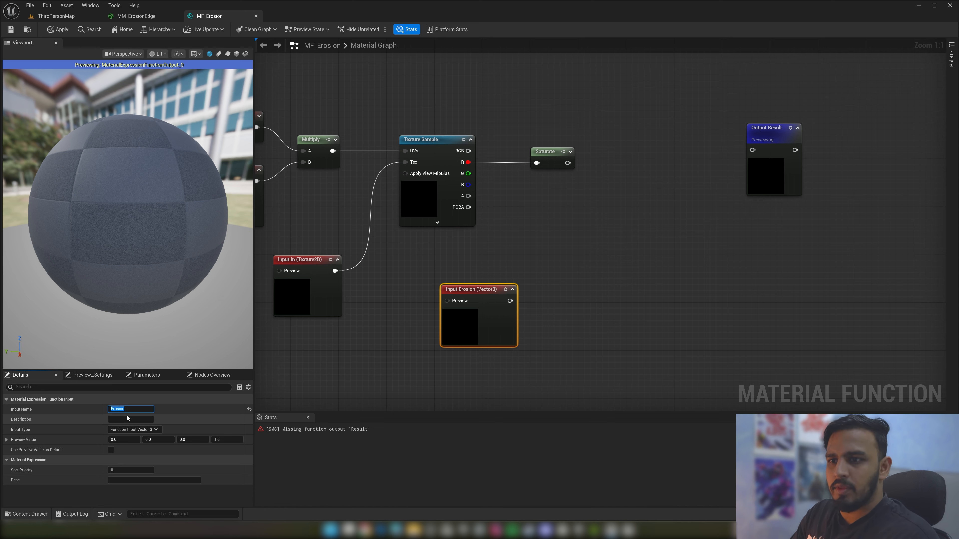
{"action": "left_click", "coordinate": [110, 450]}
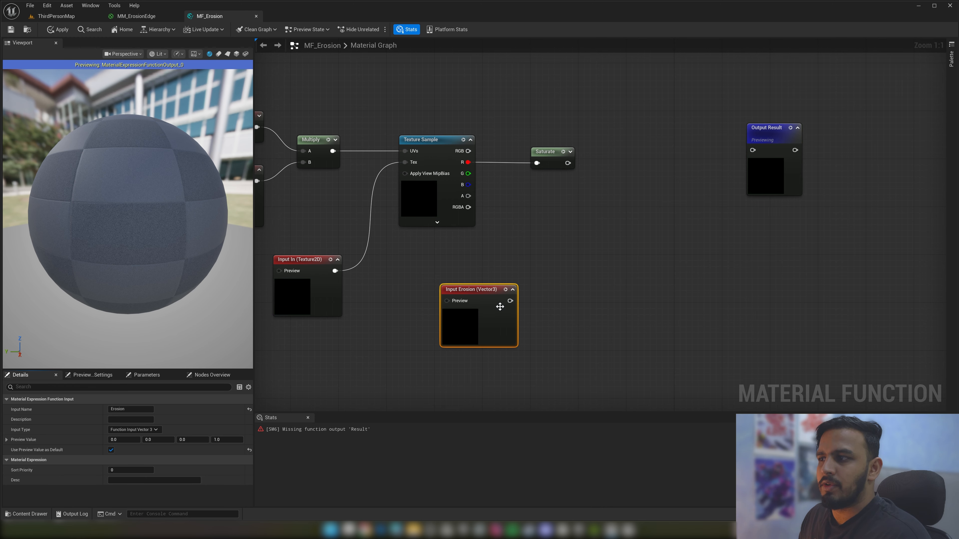
{"action": "left_click_drag", "start_coordinate": [493, 291], "coordinate": [457, 279]}
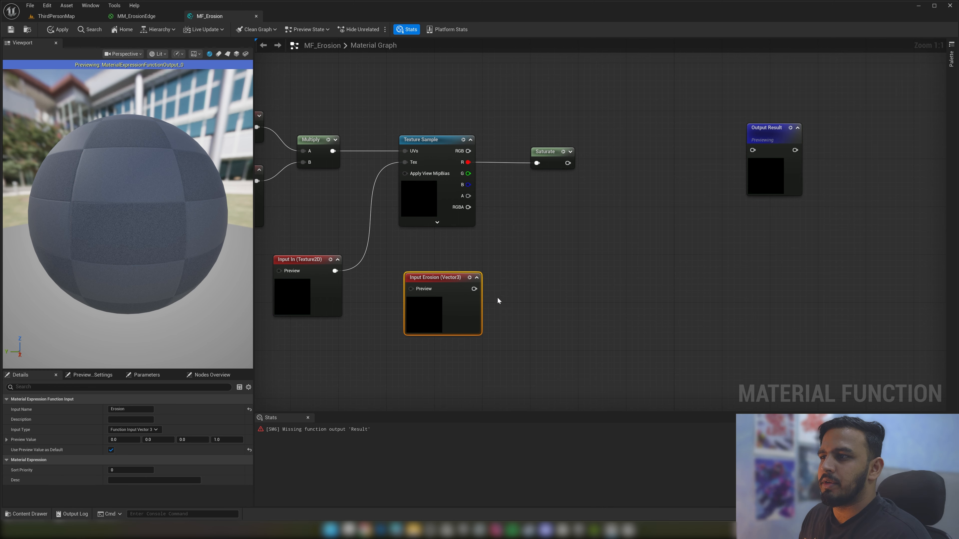
Add a Subtract node to the right of the Saturate node and connect the Saturate output to its input A
{"action": "right_click", "coordinate": [558, 213]}
{"action": "type", "text": "subtract"}
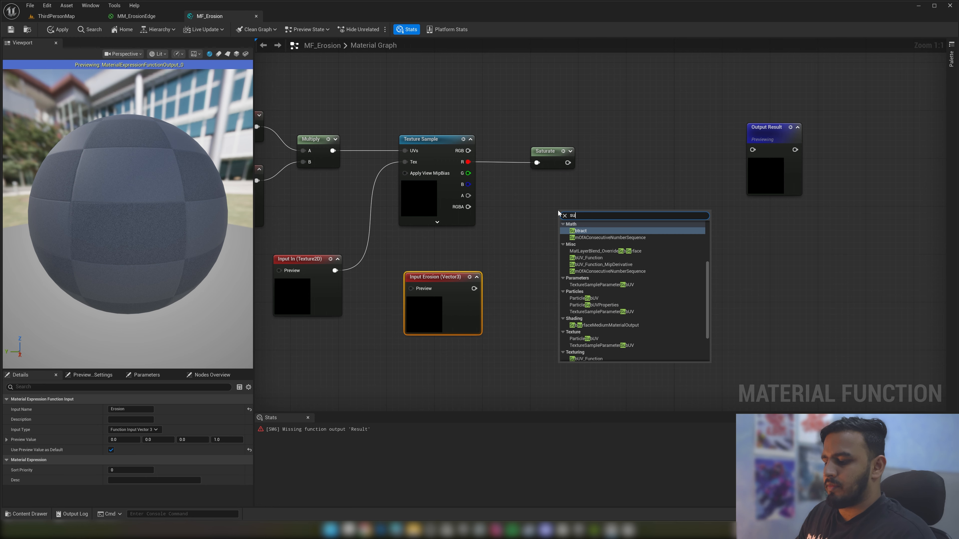
{"action": "key", "text": "Return"}
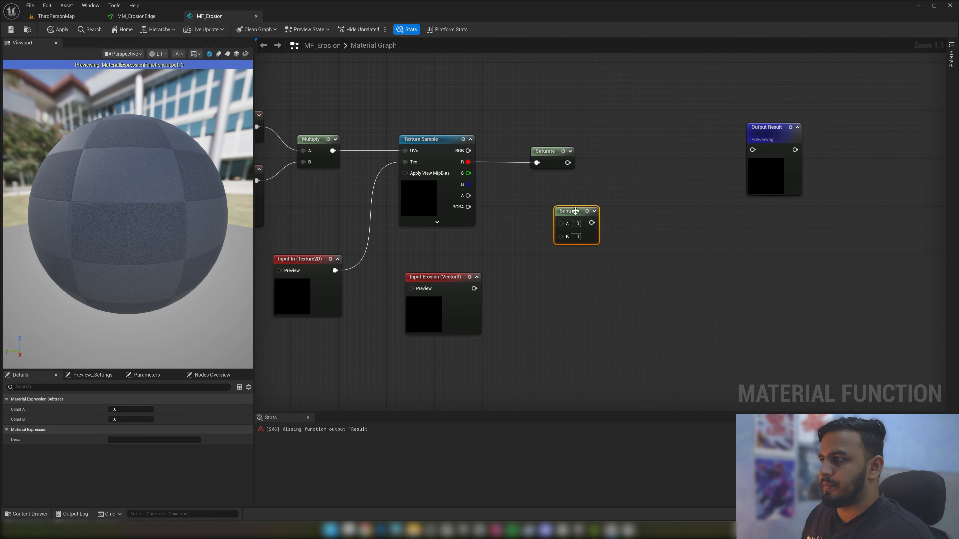
{"action": "left_click_drag", "start_coordinate": [574, 210], "coordinate": [659, 178]}
{"action": "left_click_drag", "start_coordinate": [567, 163], "coordinate": [645, 193]}
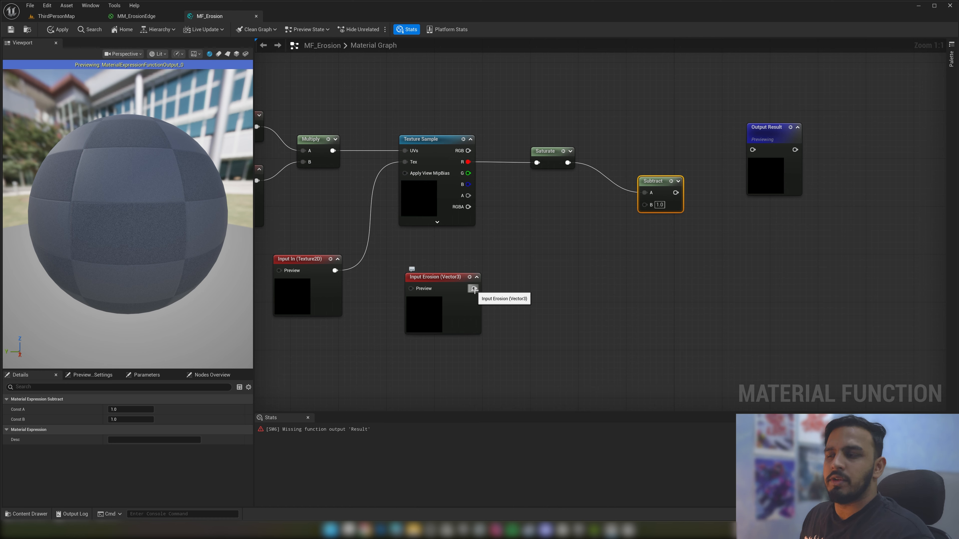
Route the Erosion input through a new Saturate node into input B of the Subtract node
{"action": "left_click_drag", "start_coordinate": [474, 289], "coordinate": [534, 290]}
{"action": "type", "text": "sat"}
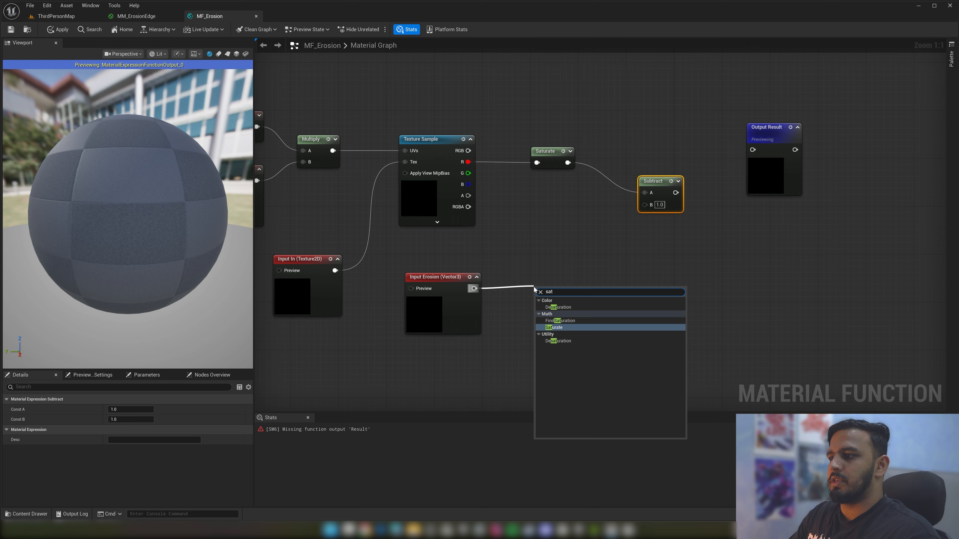
{"action": "key", "text": "Return"}
{"action": "left_click_drag", "start_coordinate": [568, 301], "coordinate": [644, 204]}
{"action": "left_click_drag", "start_coordinate": [550, 290], "coordinate": [437, 311]}
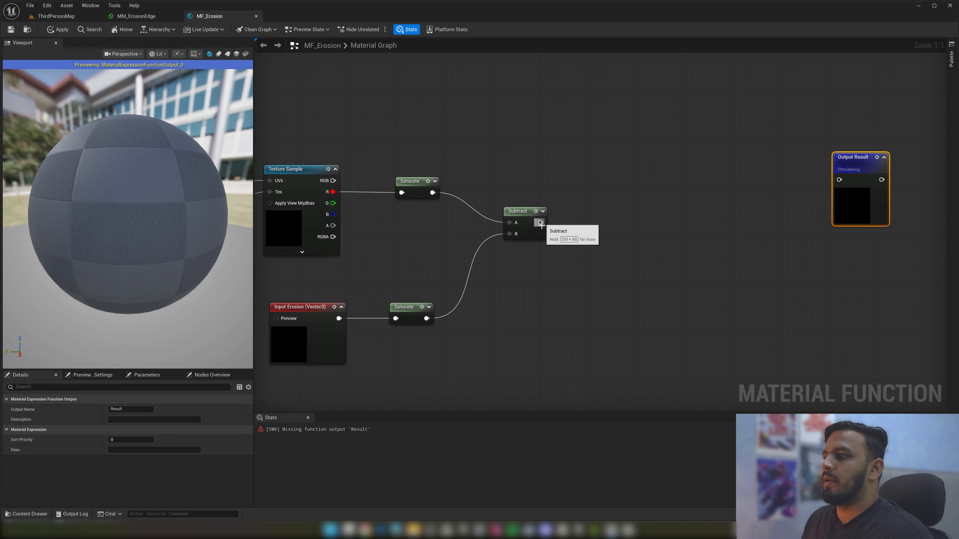
Add a Saturate node on the output of the Subtract node
{"action": "right_click_drag", "start_coordinate": [503, 225], "coordinate": [571, 184]}
{"action": "left_click_drag", "start_coordinate": [568, 139], "coordinate": [678, 159]}
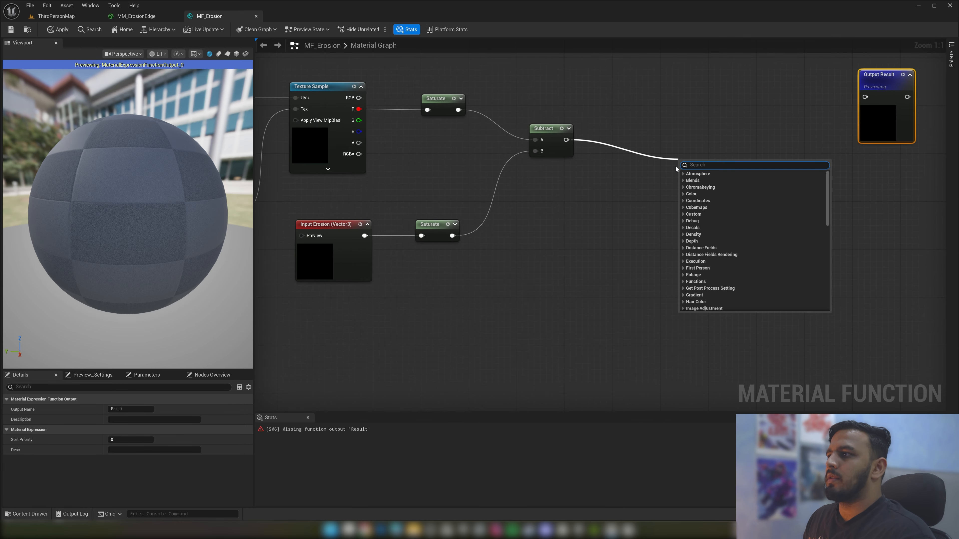
{"action": "type", "text": "sat"}
{"action": "key", "text": "Return"}
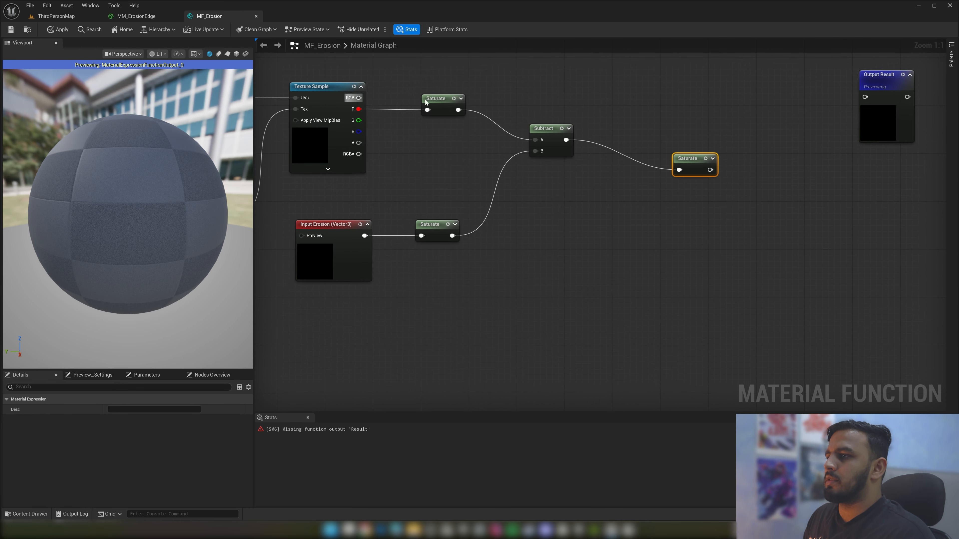
Connect the Texture Sample's R output directly to Subtract input A and delete the Saturate node between them
{"action": "left_click_drag", "start_coordinate": [450, 134], "coordinate": [493, 57]}
{"action": "left_click_drag", "start_coordinate": [361, 109], "coordinate": [535, 140]}
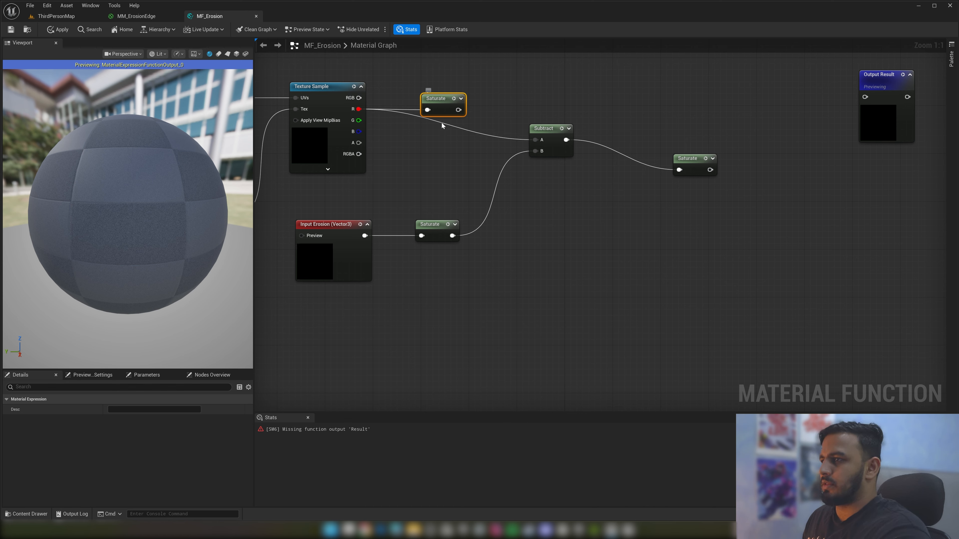
{"action": "key", "text": "Delete"}
{"action": "right_click_drag", "start_coordinate": [490, 138], "coordinate": [525, 113]}
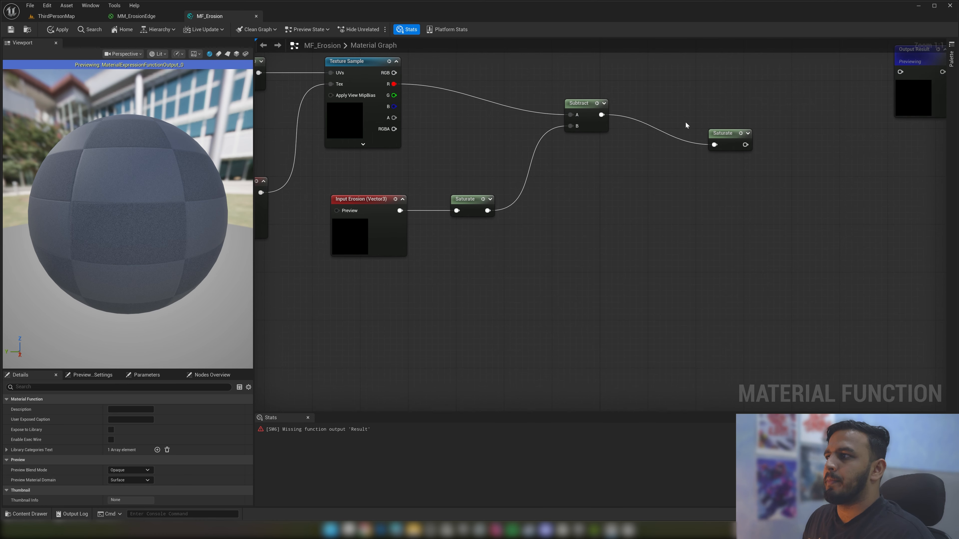
Add a second Subtract node at the lower right, with its input A fed by the Erosion branch's Saturate node
{"action": "left_click_drag", "start_coordinate": [574, 103], "coordinate": [574, 96]}
{"action": "left_click_drag", "start_coordinate": [487, 211], "coordinate": [537, 301]}
{"action": "type", "text": "subtract"}
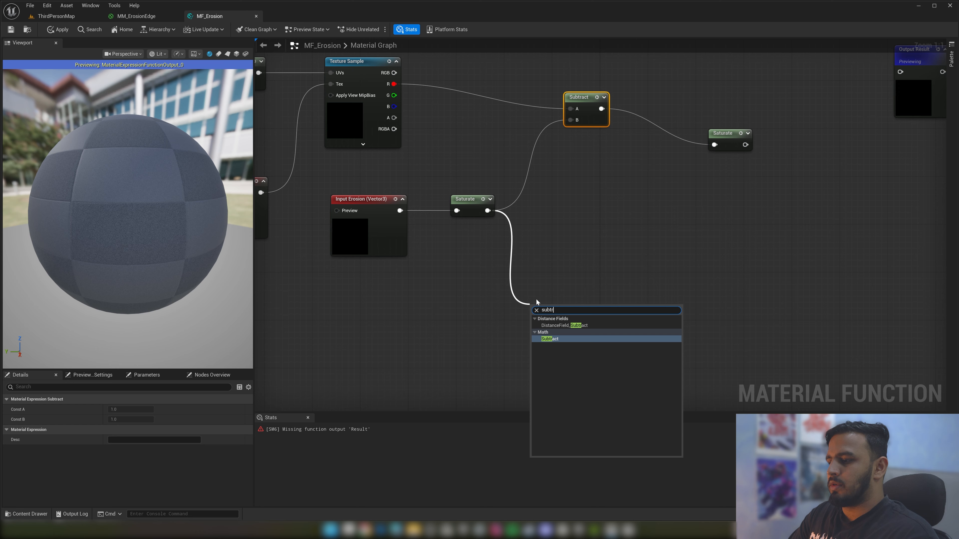
{"action": "key", "text": "Return"}
{"action": "left_click_drag", "start_coordinate": [550, 304], "coordinate": [652, 292]}
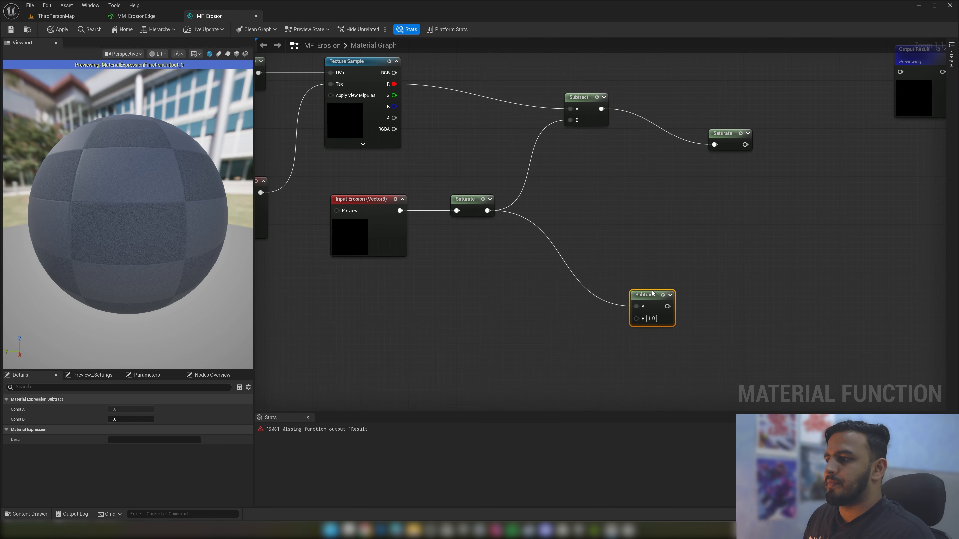
Place an Add node left of the lower Subtract node and connect the Erosion branch's Saturate output to its input A
{"action": "right_click_drag", "start_coordinate": [506, 339], "coordinate": [514, 338]}
{"action": "right_click", "coordinate": [523, 334]}
{"action": "type", "text": "add"}
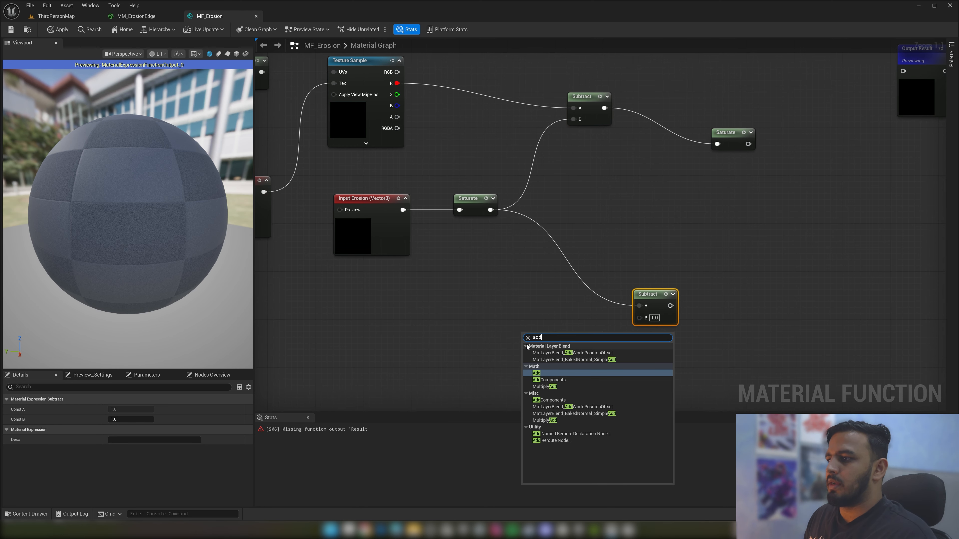
{"action": "left_click", "coordinate": [543, 373]}
{"action": "right_click_drag", "start_coordinate": [407, 293], "coordinate": [423, 260]}
{"action": "left_click_drag", "start_coordinate": [506, 176], "coordinate": [576, 289]}
Add another Function Input node to the lower left of the Add node
{"action": "right_click", "coordinate": [472, 341]}
{"action": "type", "text": "input"}
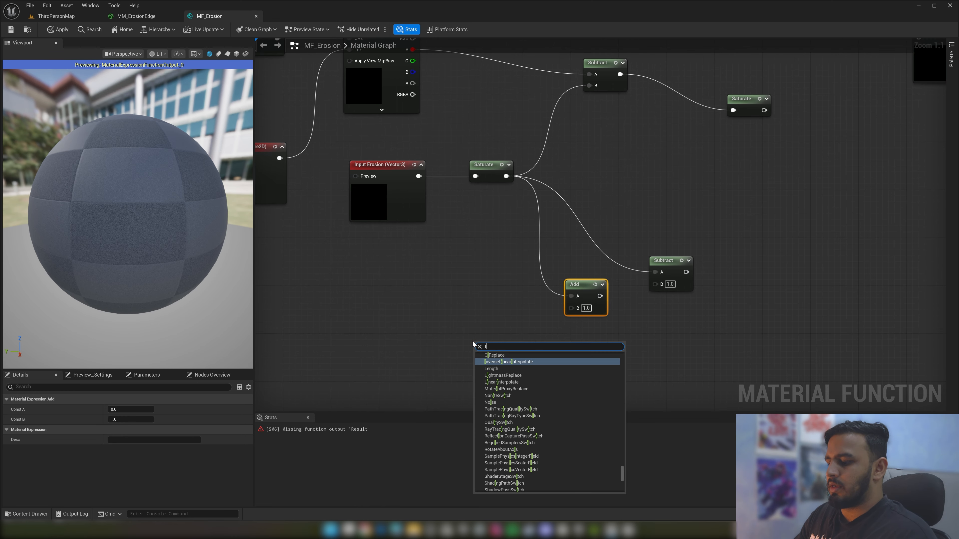
{"action": "key", "text": "Return"}
{"action": "scroll", "coordinate": [472, 341], "scroll_direction": "down", "scroll_amount": 1}
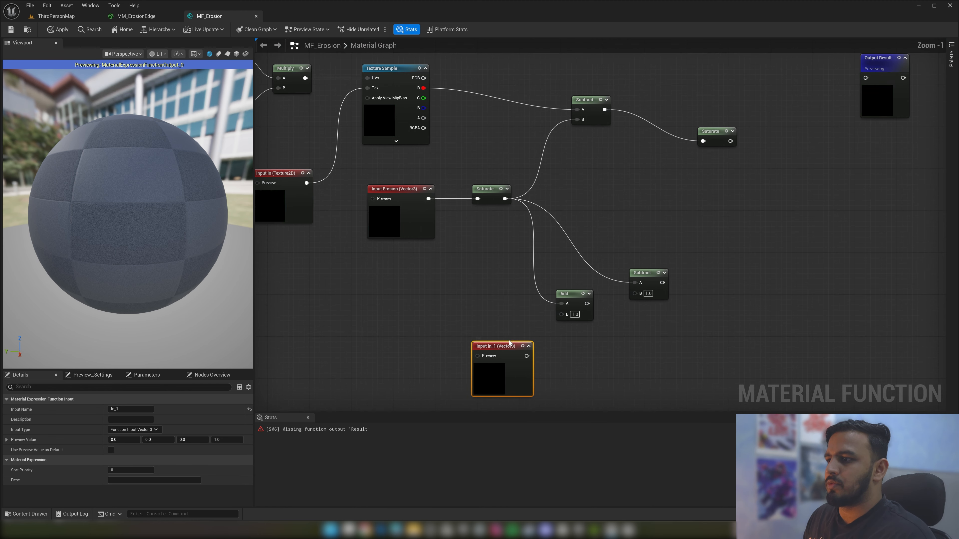
{"action": "left_click_drag", "start_coordinate": [481, 338], "coordinate": [476, 332]}
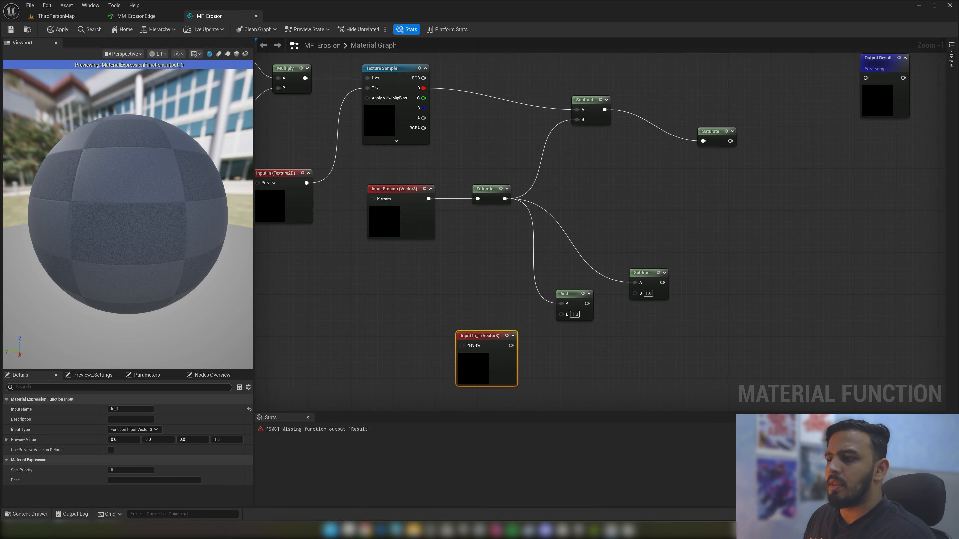
Name the new function input Edge Thickness and set its input type to Scalar
{"action": "left_click_drag", "start_coordinate": [130, 409], "coordinate": [15, 376]}
{"action": "type", "text": "Edge Thick"}
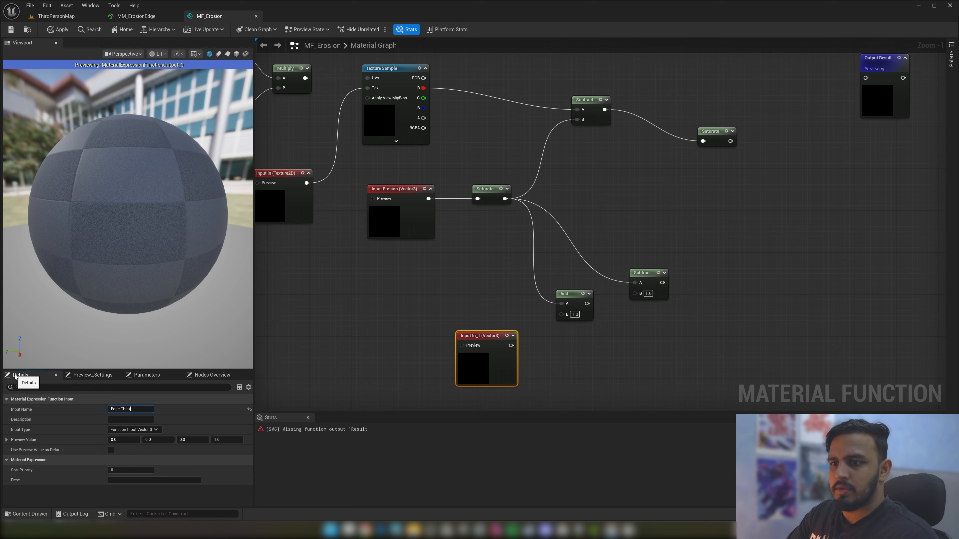
{"action": "type", "text": "ness"}
{"action": "key", "text": "Return"}
{"action": "left_click", "coordinate": [134, 430]}
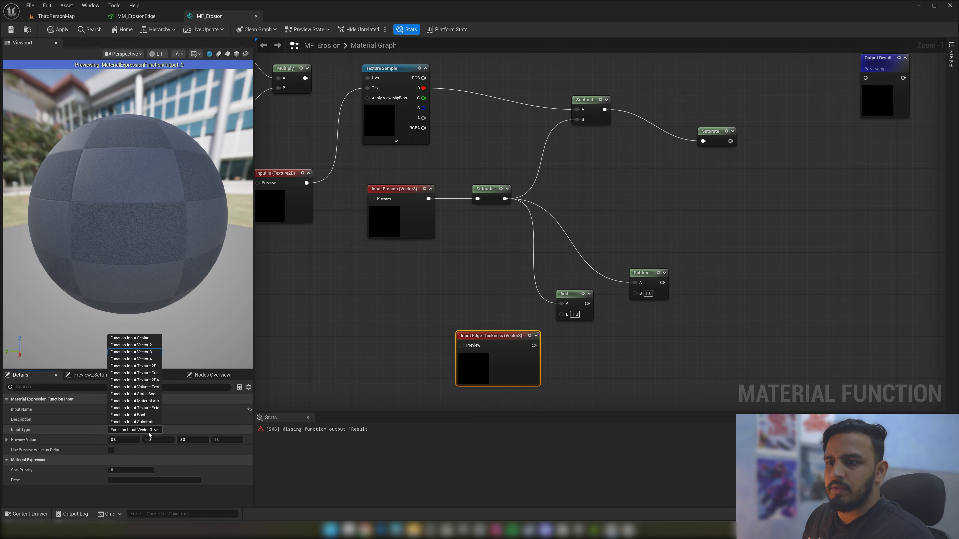
{"action": "left_click", "coordinate": [137, 338]}
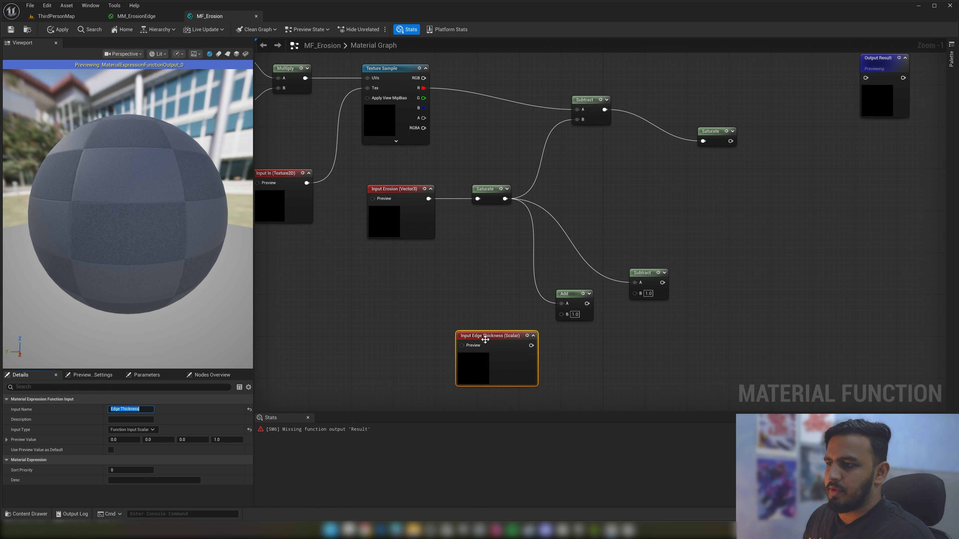
Nudge the Edge Thickness input node and change the Erosion function input's type to Scalar
{"action": "left_click_drag", "start_coordinate": [485, 340], "coordinate": [465, 335]}
{"action": "right_click_drag", "start_coordinate": [398, 280], "coordinate": [454, 278]}
{"action": "left_click_drag", "start_coordinate": [454, 277], "coordinate": [472, 176]}
{"action": "left_click", "coordinate": [134, 430]}
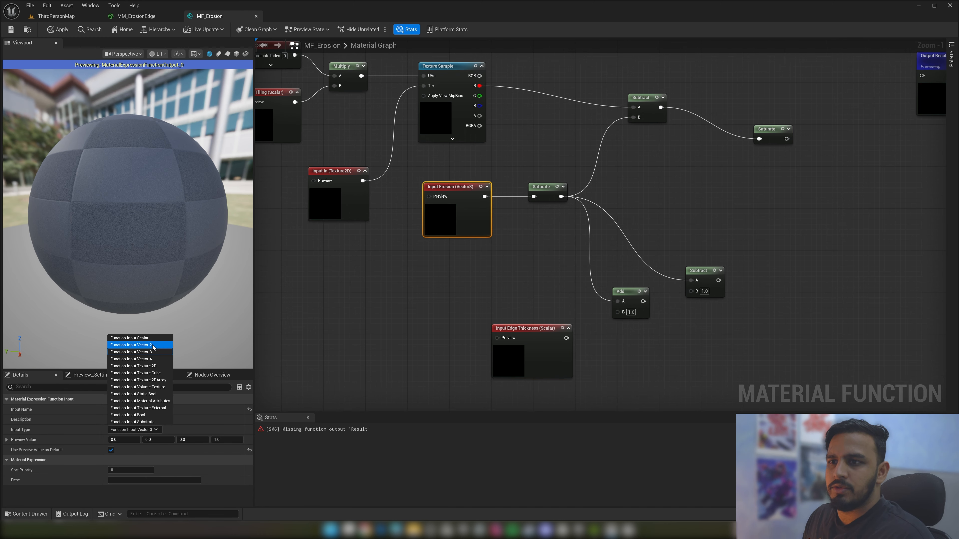
{"action": "left_click", "coordinate": [129, 338]}
{"action": "right_click_drag", "start_coordinate": [348, 370], "coordinate": [336, 329]}
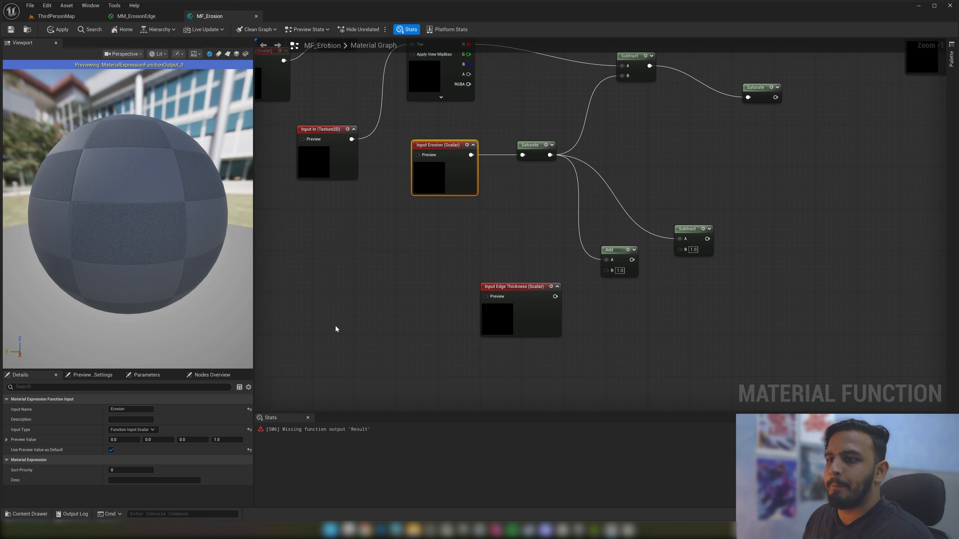
Connect the Edge Thickness input to input B of the Add node, keeping the two nodes close together
{"action": "left_click_drag", "start_coordinate": [422, 276], "coordinate": [510, 342]}
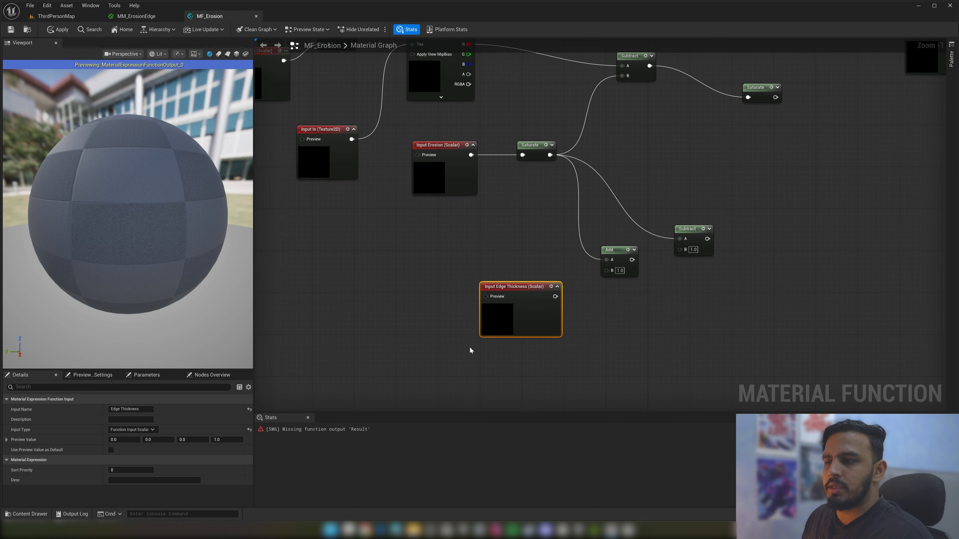
{"action": "left_click_drag", "start_coordinate": [525, 288], "coordinate": [610, 271]}
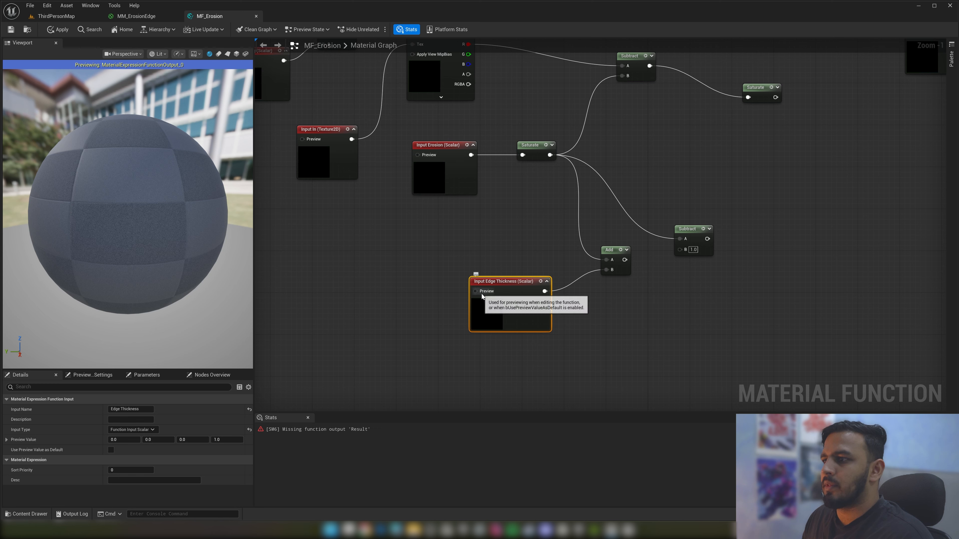
{"action": "left_click_drag", "start_coordinate": [435, 354], "coordinate": [507, 278]}
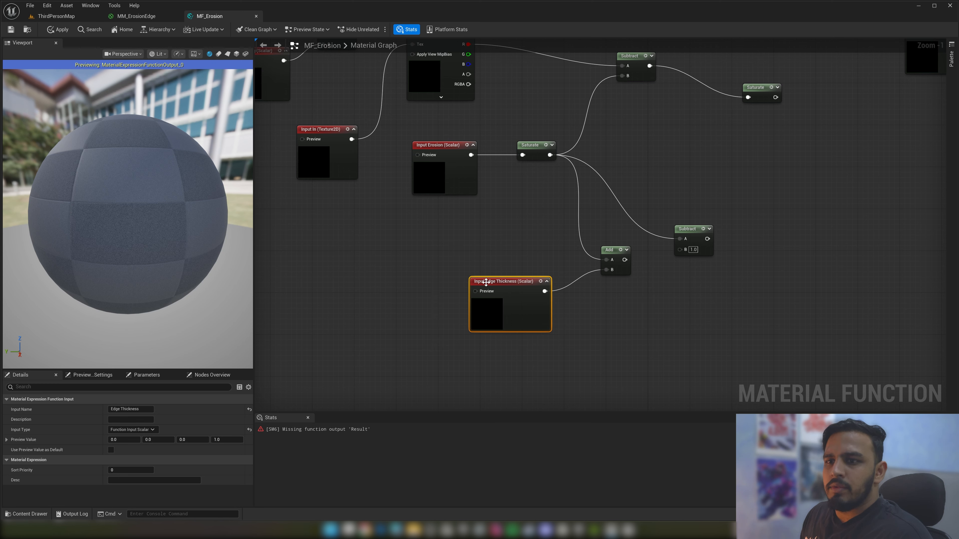
Make Edge Thickness use its preview value as default, set that value to 0.03, and move the node up slightly
{"action": "left_click", "coordinate": [111, 450]}
{"action": "left_click", "coordinate": [123, 440]}
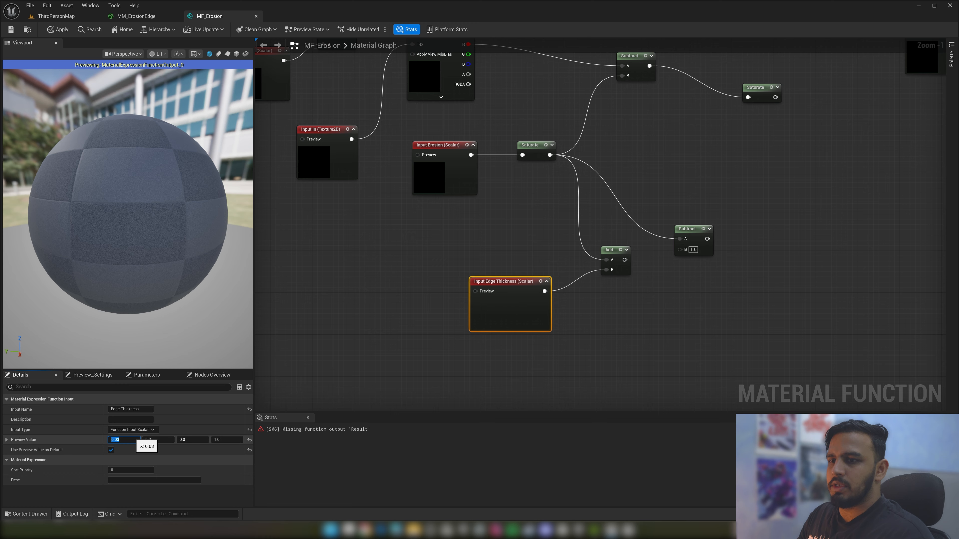
{"action": "key", "text": "Return"}
{"action": "left_click_drag", "start_coordinate": [516, 282], "coordinate": [511, 266]}
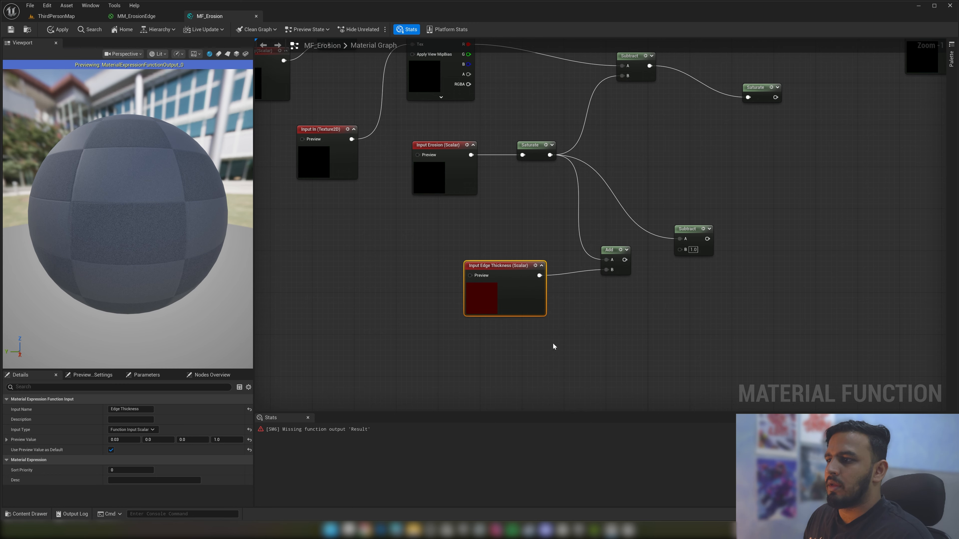
Wire the Add output into the lower Subtract node's input B, and place a Multiply node fed by that Subtract node
{"action": "left_click_drag", "start_coordinate": [624, 260], "coordinate": [678, 253]}
{"action": "right_click_drag", "start_coordinate": [688, 273], "coordinate": [544, 319]}
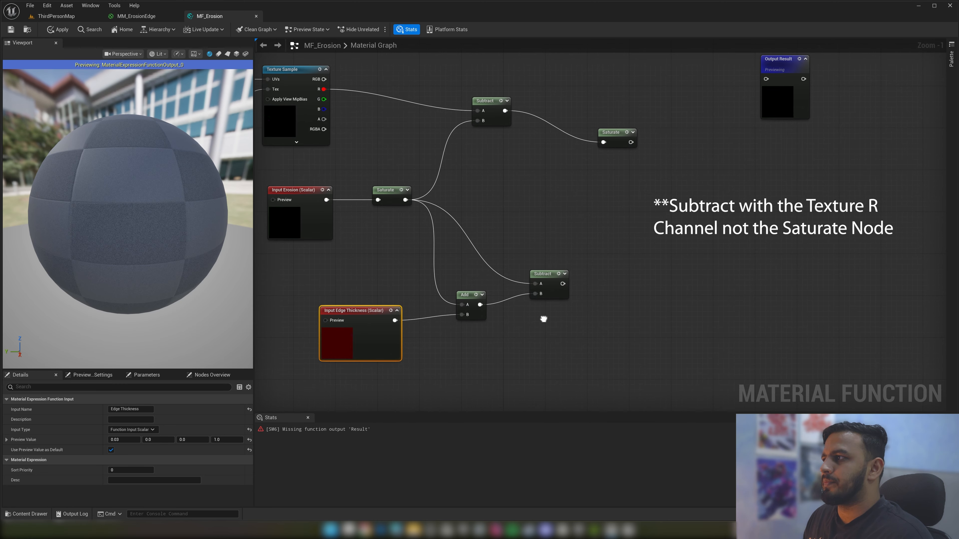
{"action": "left_click_drag", "start_coordinate": [563, 283], "coordinate": [591, 288]}
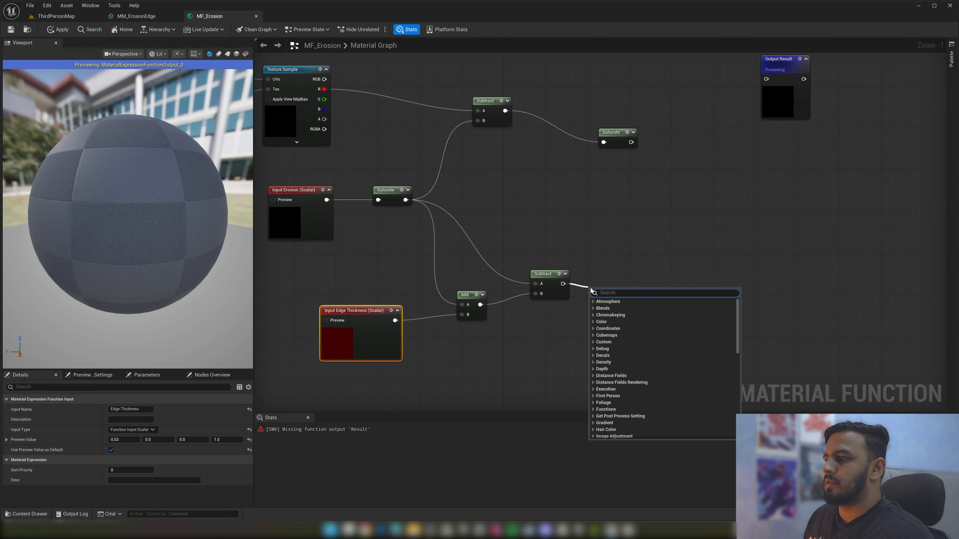
{"action": "type", "text": "satur"}
{"action": "key", "text": "Return"}
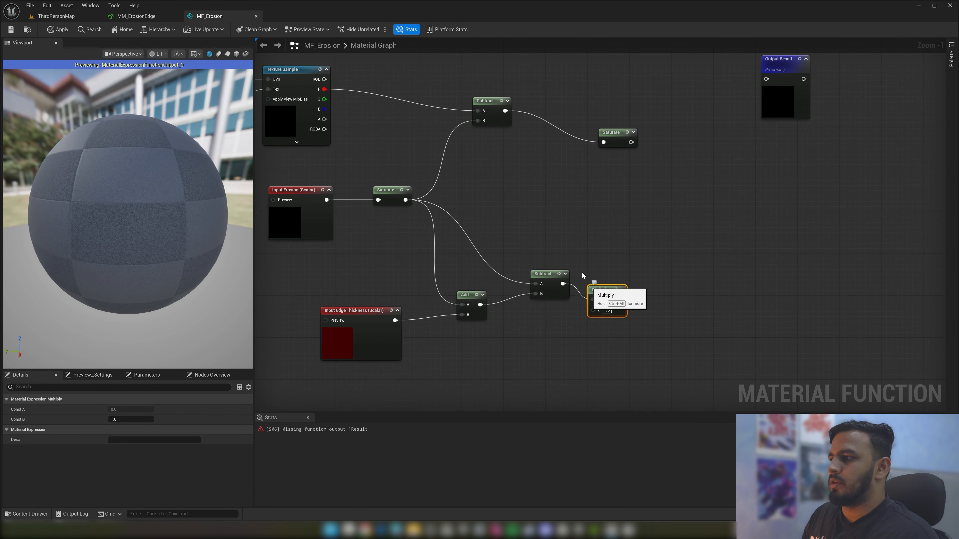
{"action": "left_click_drag", "start_coordinate": [612, 288], "coordinate": [650, 276]}
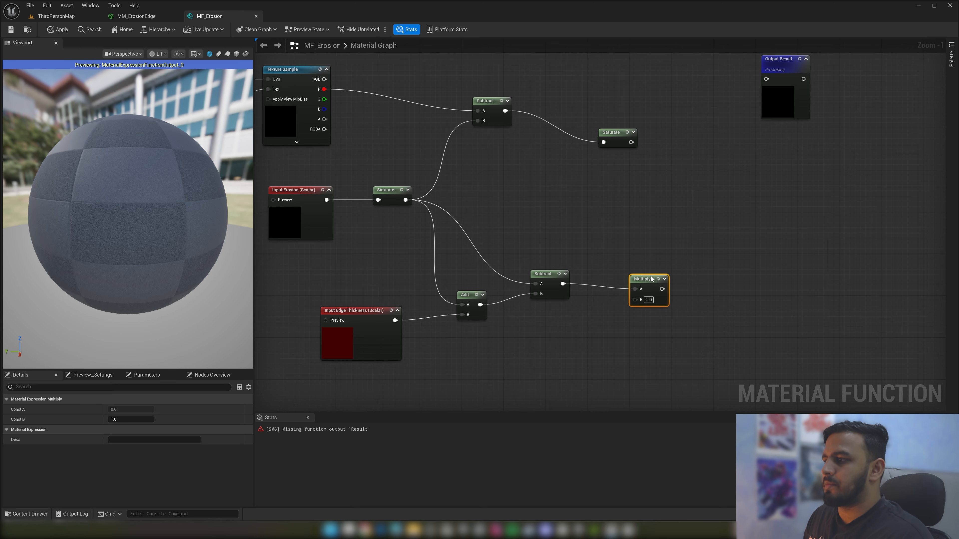
Add a Function Input node below the lower Subtract node and name it Edge Offset
{"action": "right_click", "coordinate": [535, 344]}
{"action": "type", "text": "input"}
{"action": "key", "text": "Return"}
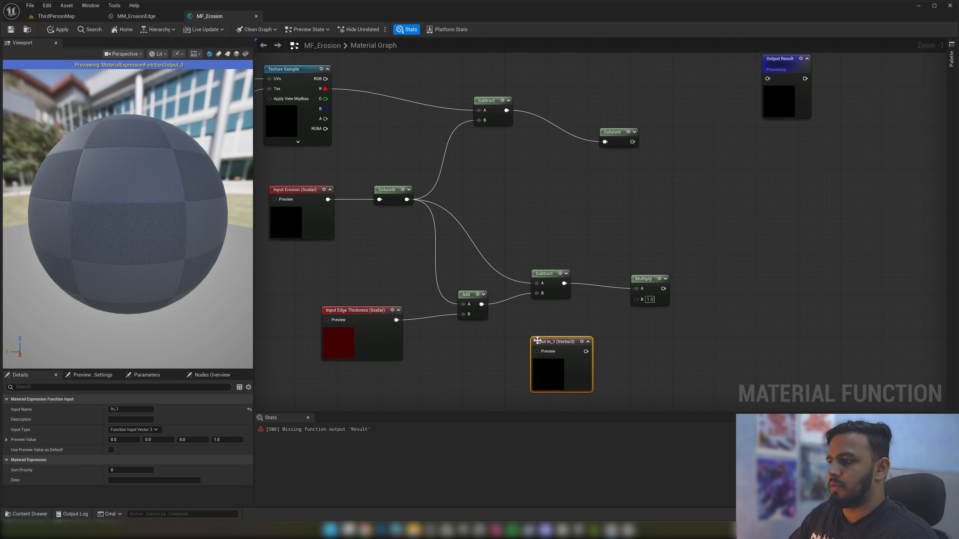
{"action": "left_click_drag", "start_coordinate": [568, 344], "coordinate": [553, 340]}
{"action": "right_click_drag", "start_coordinate": [601, 322], "coordinate": [609, 297]}
{"action": "left_click_drag", "start_coordinate": [130, 409], "coordinate": [48, 403]}
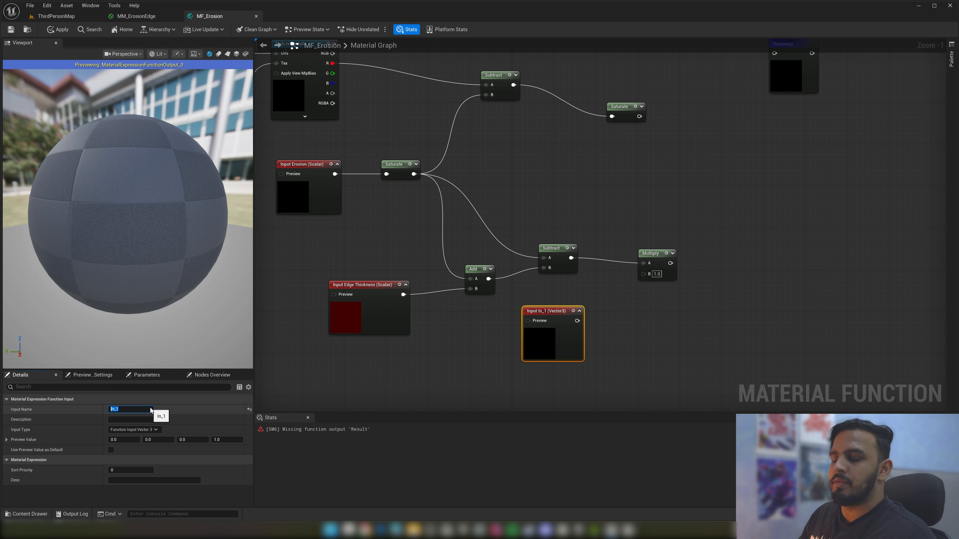
{"action": "type", "text": "Edge"}
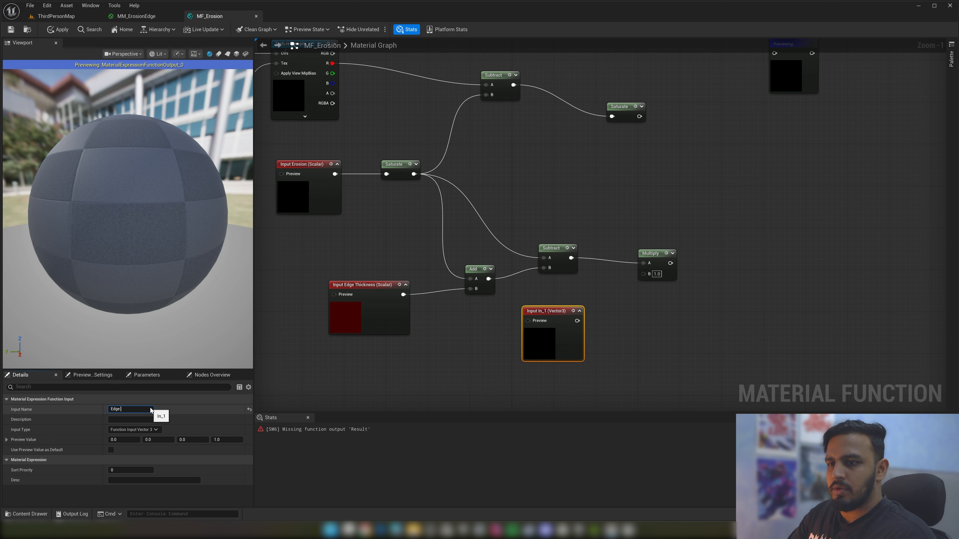
{"action": "type", "text": " Offset"}
{"action": "key", "text": "Return"}
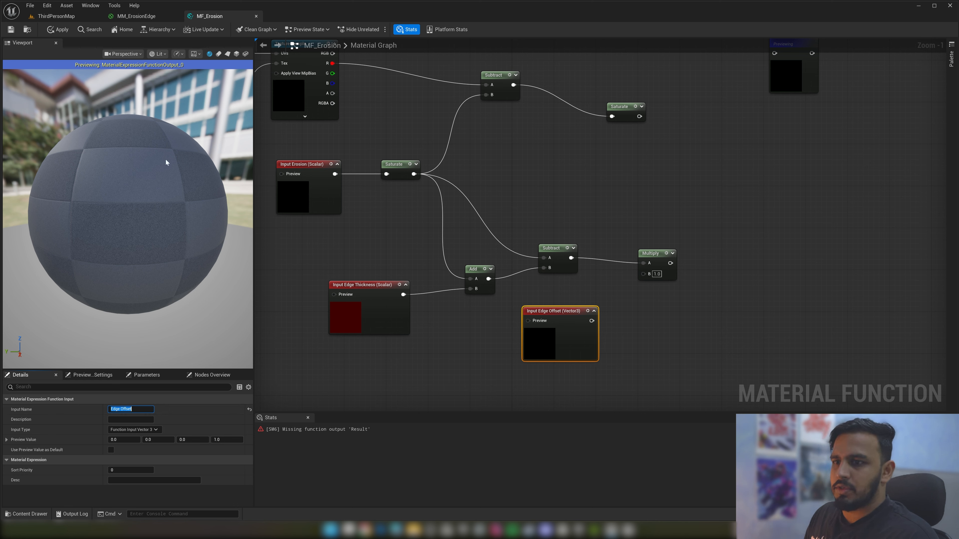
Give Edge Offset a preview value of 2.0 used as default, and set its input type to Scalar
{"action": "type", "text": "2"}
{"action": "key", "text": "Return"}
{"action": "left_click", "coordinate": [111, 450]}
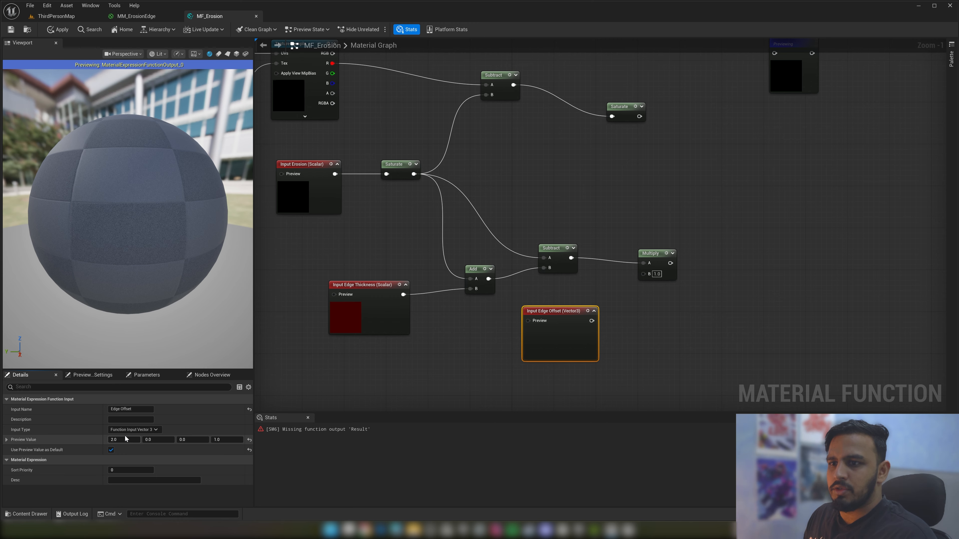
{"action": "left_click", "coordinate": [133, 429]}
{"action": "left_click", "coordinate": [135, 338]}
Connect Edge Offset to input B of the Multiply node and align that node with the lower Subtract node
{"action": "left_click_drag", "start_coordinate": [588, 320], "coordinate": [643, 274]}
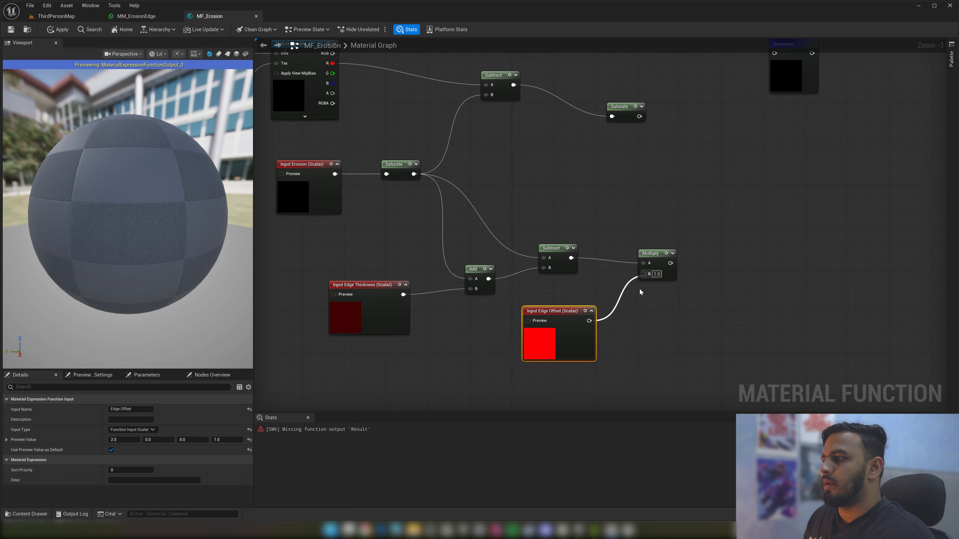
{"action": "right_click_drag", "start_coordinate": [656, 242], "coordinate": [606, 294]}
{"action": "left_click_drag", "start_coordinate": [602, 305], "coordinate": [582, 300]}
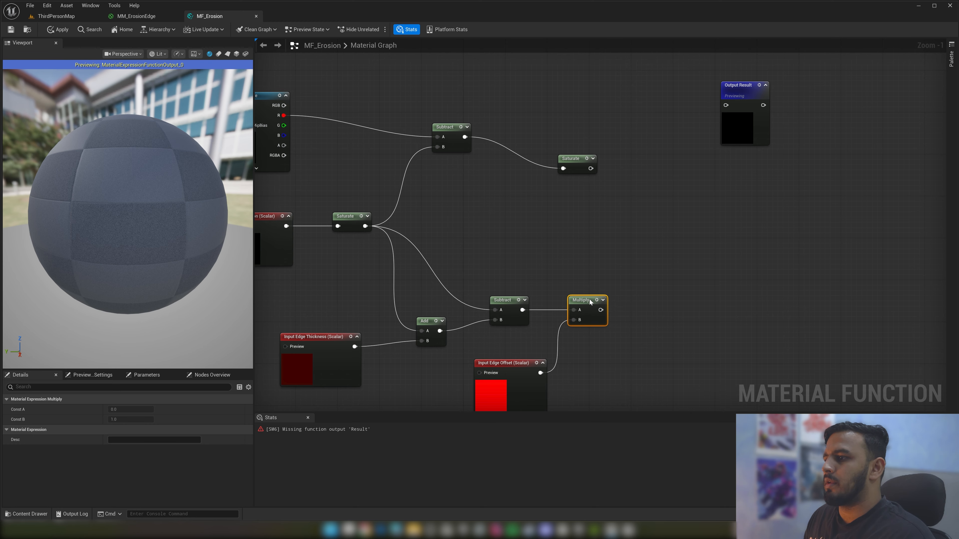
Move the Output Result node farther right and add a Subtract node with input A fed by the upper Saturate node
{"action": "right_click_drag", "start_coordinate": [602, 236], "coordinate": [516, 291]}
{"action": "left_click_drag", "start_coordinate": [656, 145], "coordinate": [704, 150]}
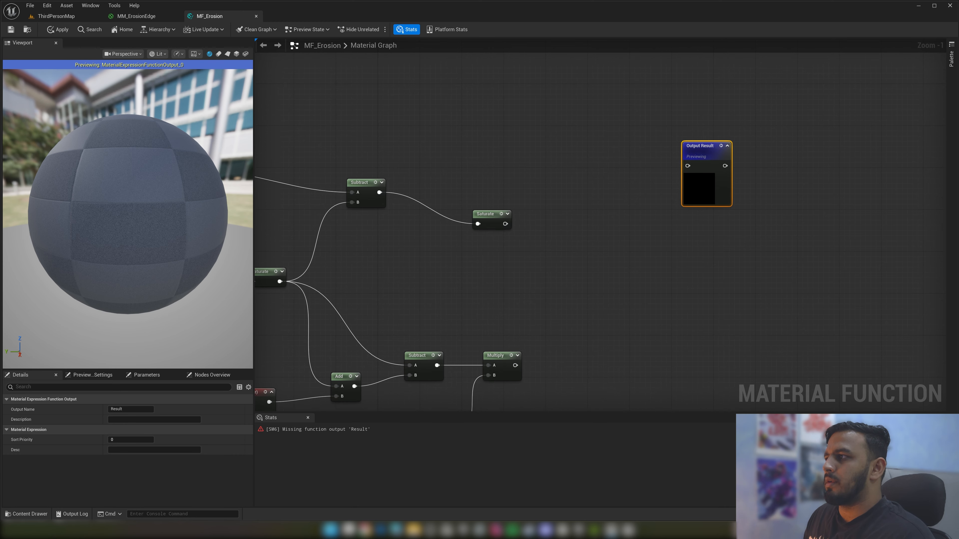
{"action": "right_click_drag", "start_coordinate": [658, 211], "coordinate": [667, 169]}
{"action": "scroll", "coordinate": [626, 177], "scroll_direction": "down", "scroll_amount": 2}
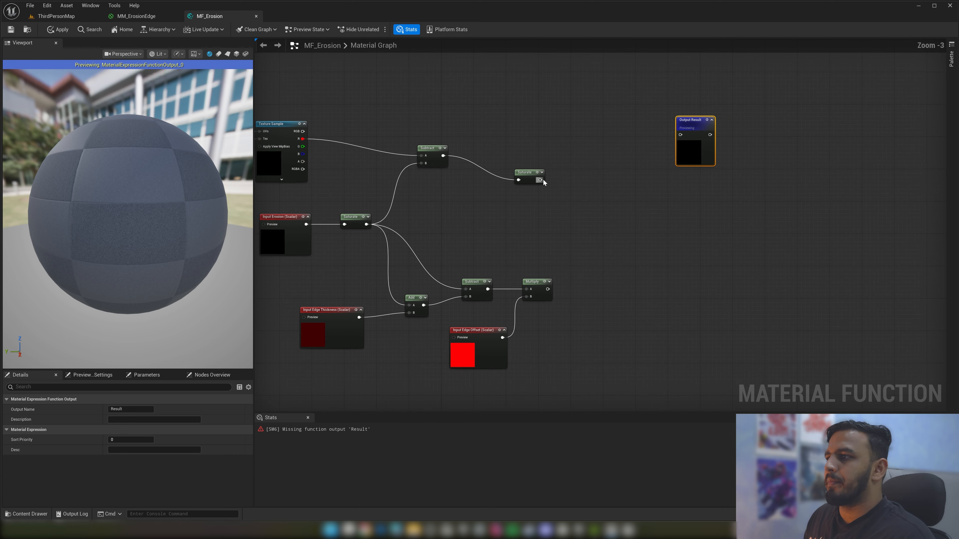
{"action": "scroll", "coordinate": [543, 179], "scroll_direction": "up", "scroll_amount": 3}
{"action": "right_click_drag", "start_coordinate": [558, 228], "coordinate": [520, 214]}
{"action": "left_click_drag", "start_coordinate": [481, 155], "coordinate": [687, 216]}
{"action": "type", "text": "subtract"}
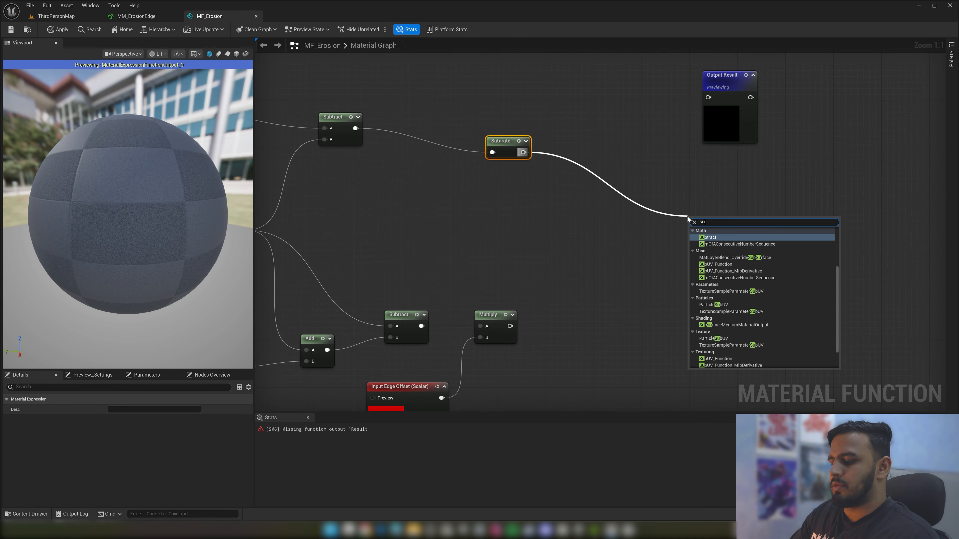
{"action": "key", "text": "Return"}
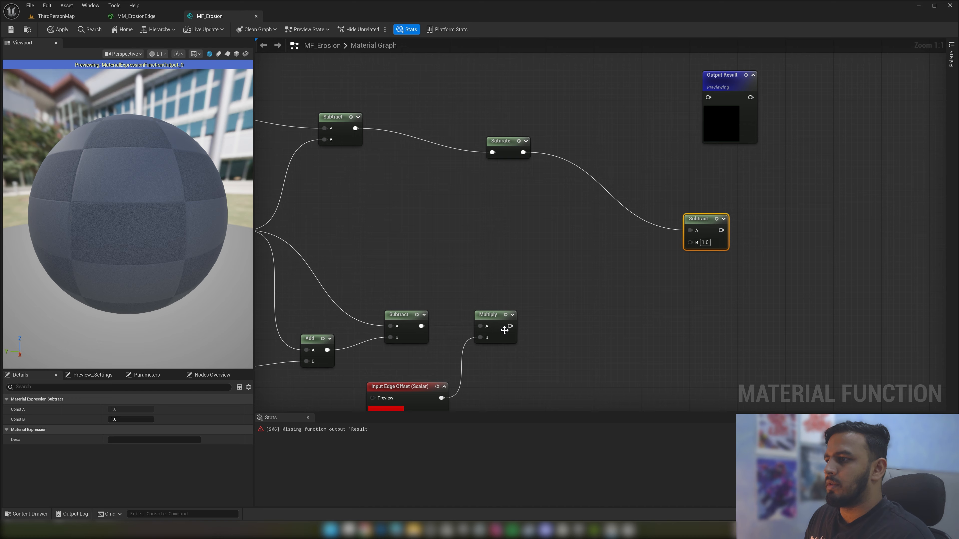
Add a Saturate node after the Multiply node and connect it to input B of the new Subtract node
{"action": "left_click_drag", "start_coordinate": [510, 326], "coordinate": [581, 304]}
{"action": "type", "text": "satu"}
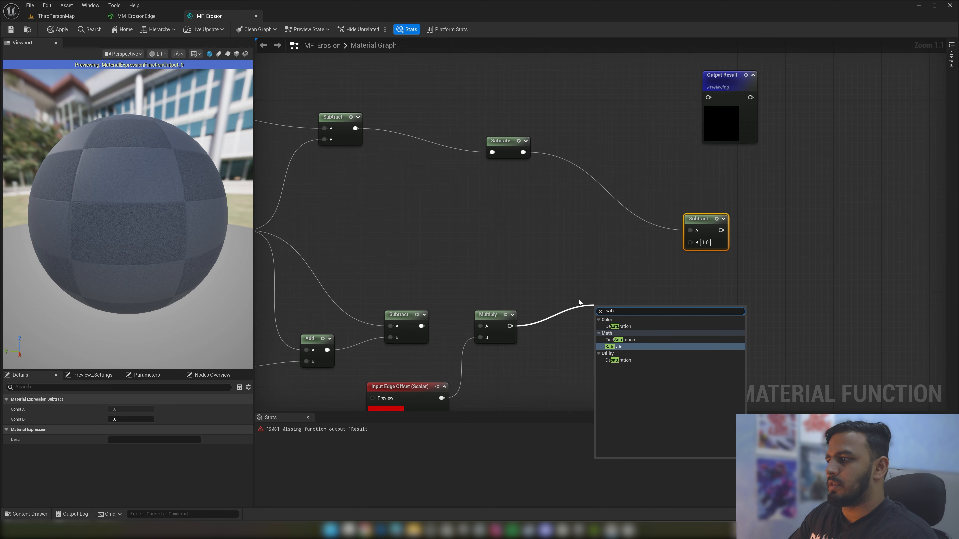
{"action": "key", "text": "Return"}
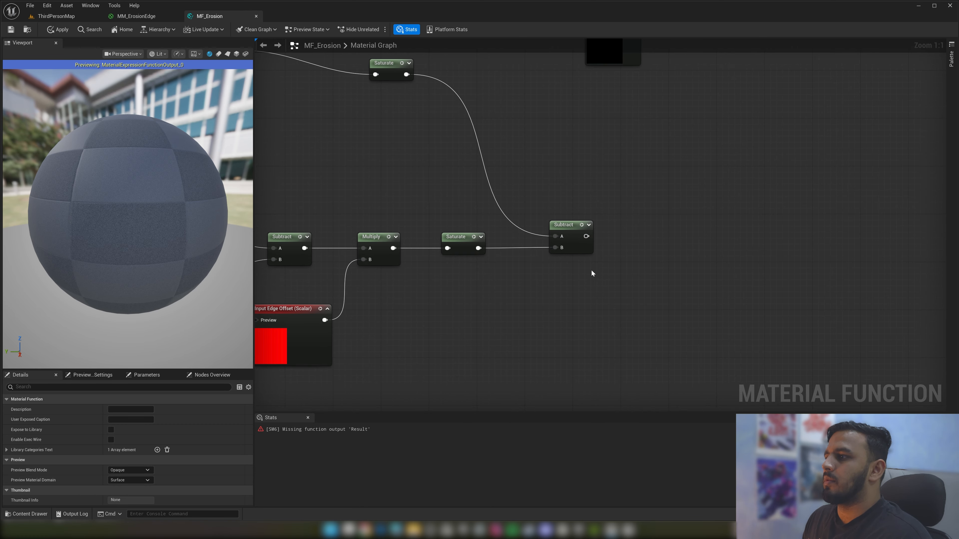
Add a Ceil node fed by the upper Saturate node, connect it to Output Result, and align the two nodes
{"action": "right_click_drag", "start_coordinate": [591, 269], "coordinate": [793, 313]}
{"action": "scroll", "coordinate": [760, 291], "scroll_direction": "down", "scroll_amount": 2}
{"action": "scroll", "coordinate": [741, 247], "scroll_direction": "up", "scroll_amount": 1}
{"action": "right_click_drag", "start_coordinate": [707, 147], "coordinate": [620, 207]}
{"action": "scroll", "coordinate": [517, 201], "scroll_direction": "up", "scroll_amount": 1}
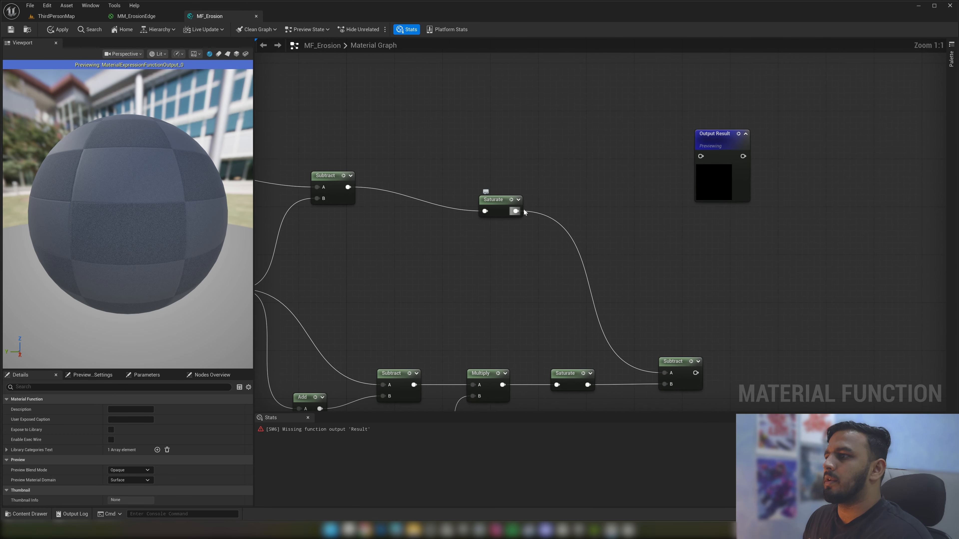
{"action": "left_click_drag", "start_coordinate": [524, 212], "coordinate": [713, 152]}
{"action": "type", "text": "ceil"}
{"action": "key", "text": "Return"}
{"action": "left_click_drag", "start_coordinate": [721, 145], "coordinate": [791, 170]}
{"action": "left_click_drag", "start_coordinate": [652, 181], "coordinate": [674, 181]}
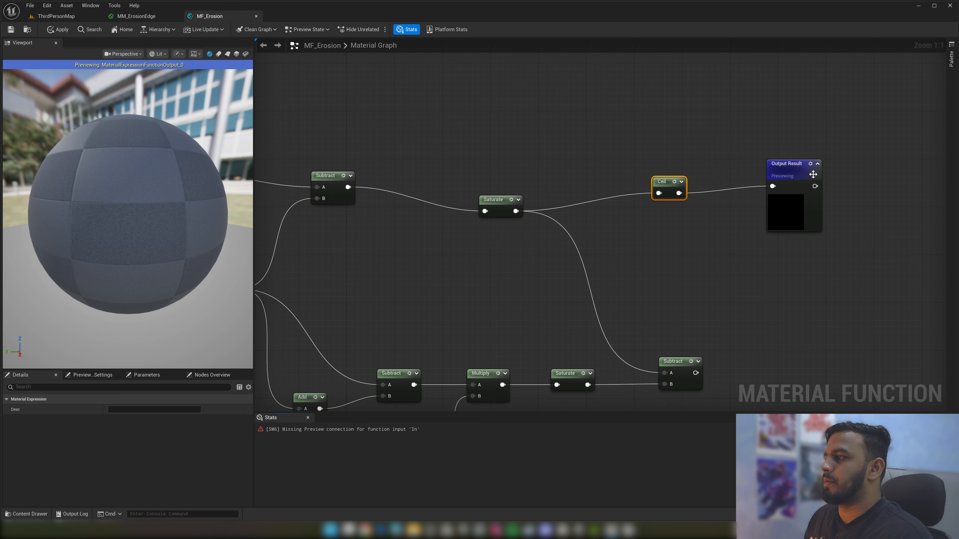
{"action": "left_click_drag", "start_coordinate": [795, 170], "coordinate": [788, 175]}
Rename the function output fed by the Ceil node to Opacity
{"action": "right_click_drag", "start_coordinate": [686, 147], "coordinate": [638, 107]}
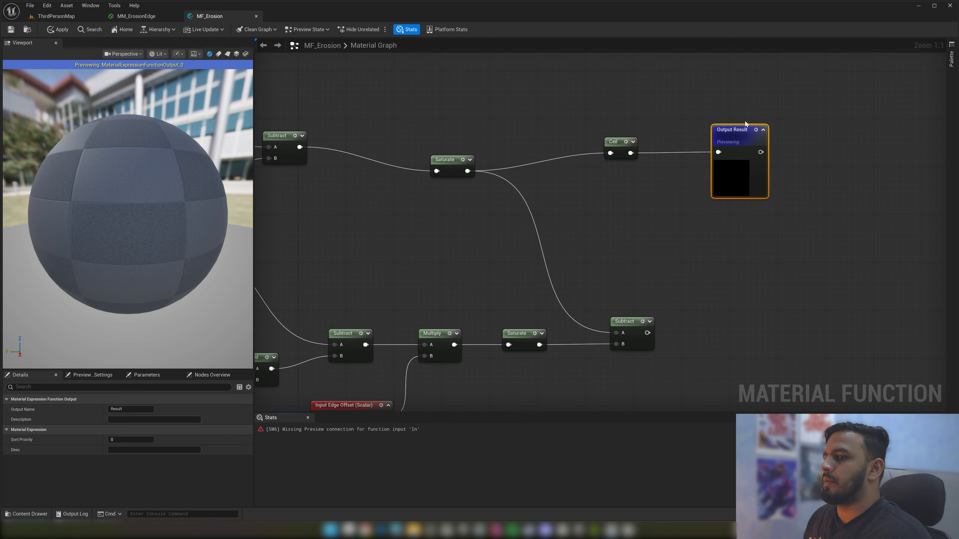
{"action": "right_click_drag", "start_coordinate": [706, 222], "coordinate": [731, 203]}
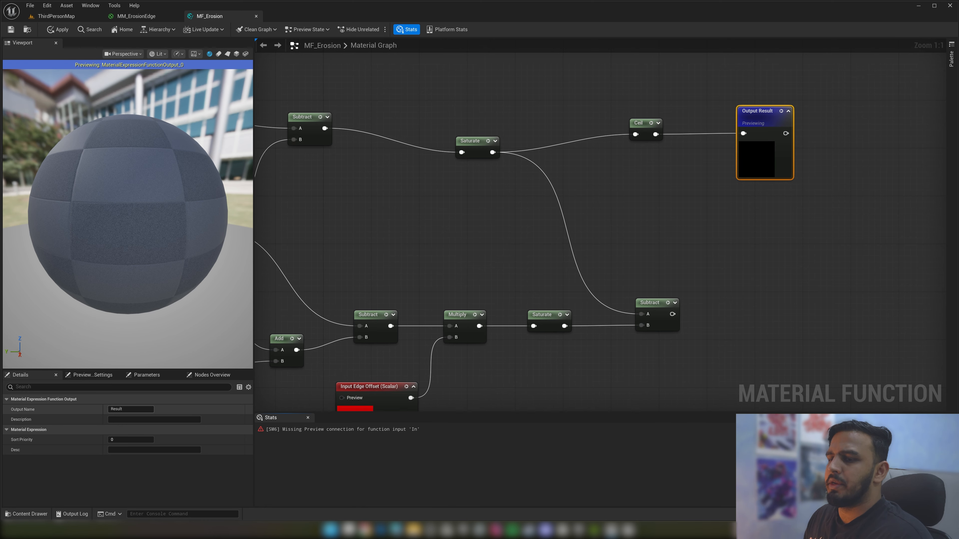
{"action": "left_click", "coordinate": [138, 410]}
{"action": "type", "text": "Opacit"}
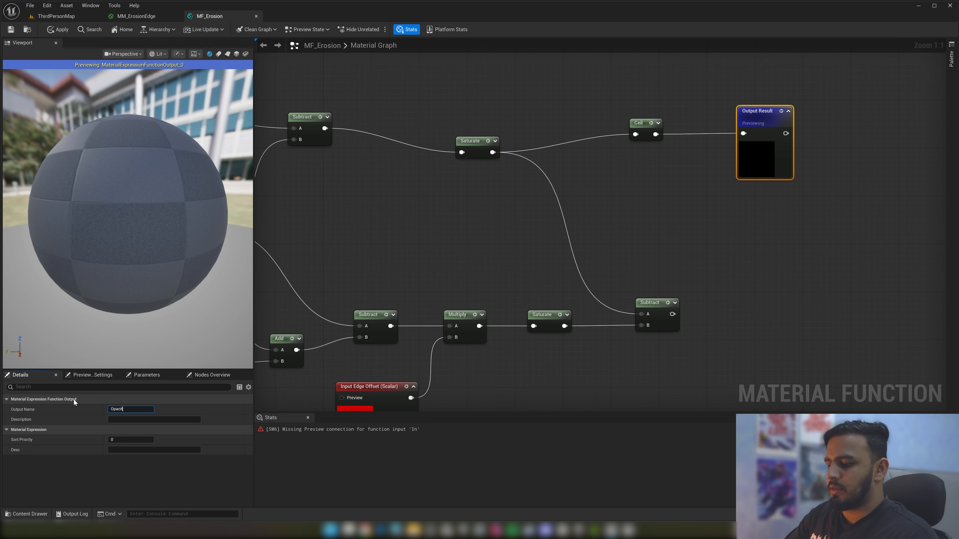
{"action": "type", "text": "y"}
{"action": "key", "text": "Return"}
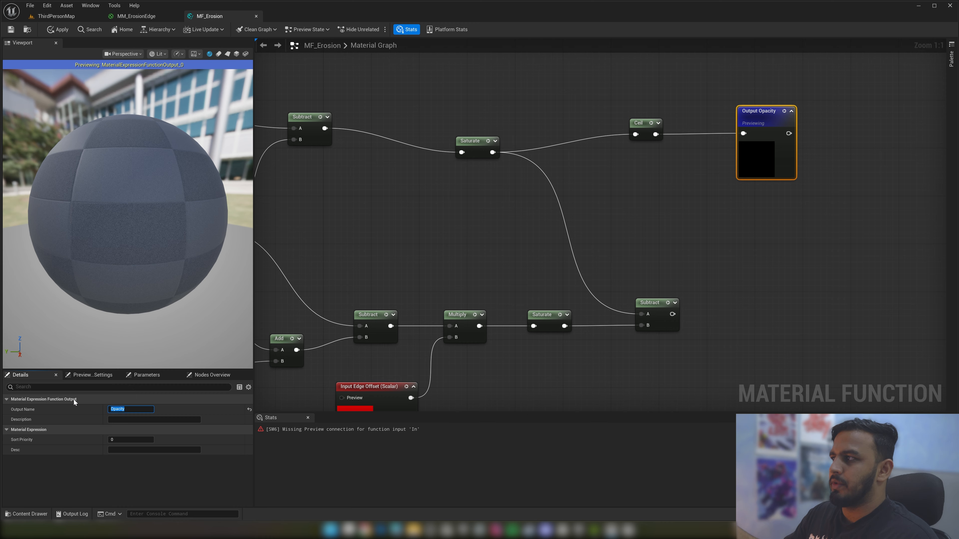
Add a Multiply node to the right of the last Subtract node, with input A fed by that Subtract's output
{"action": "right_click_drag", "start_coordinate": [605, 253], "coordinate": [598, 213]}
{"action": "left_click_drag", "start_coordinate": [606, 266], "coordinate": [670, 292]}
{"action": "type", "text": "multi"}
{"action": "key", "text": "Return"}
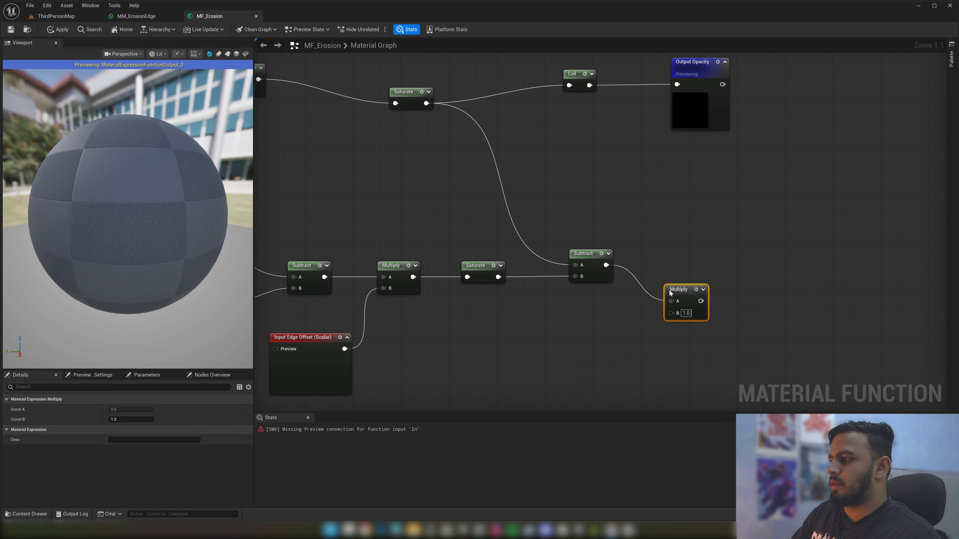
Add a Function Input node to the lower left of the new Multiply node, with input type Vector 3
{"action": "right_click_drag", "start_coordinate": [636, 263], "coordinate": [692, 249]}
{"action": "right_click", "coordinate": [634, 296]}
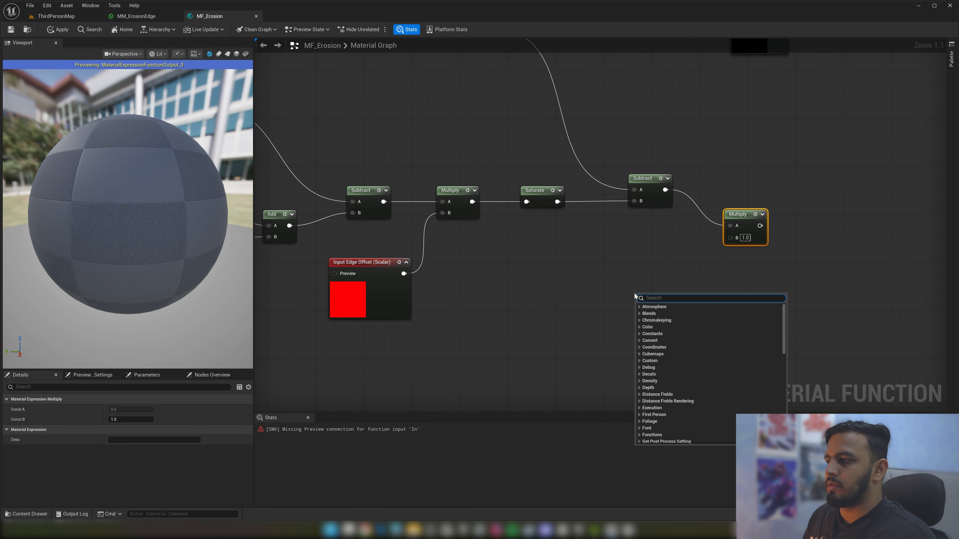
{"action": "type", "text": "function input"}
{"action": "key", "text": "Return"}
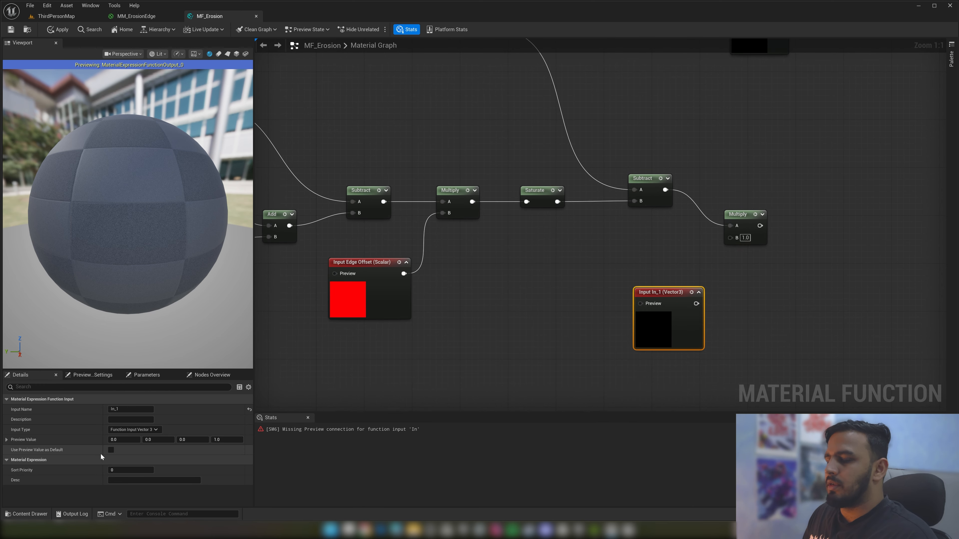
{"action": "left_click", "coordinate": [153, 430]}
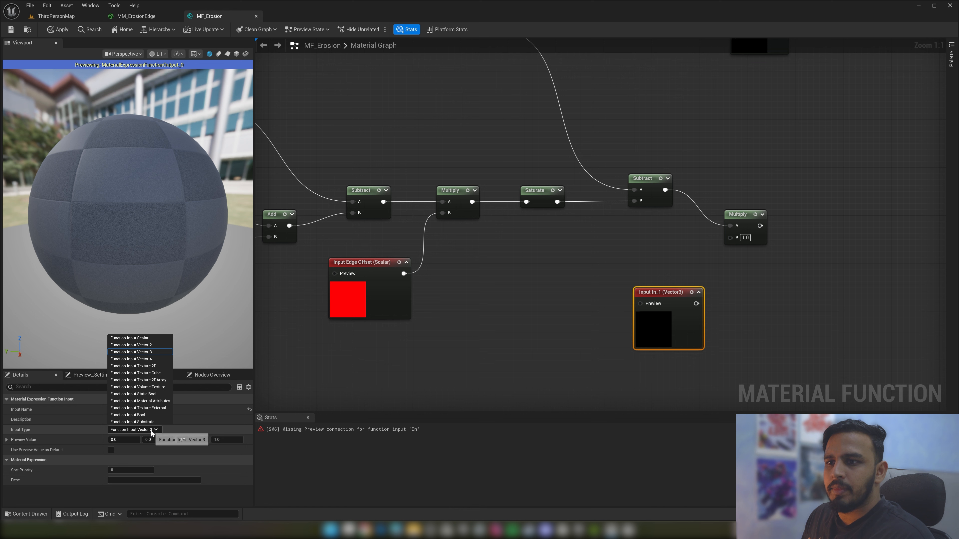
{"action": "left_click", "coordinate": [154, 352]}
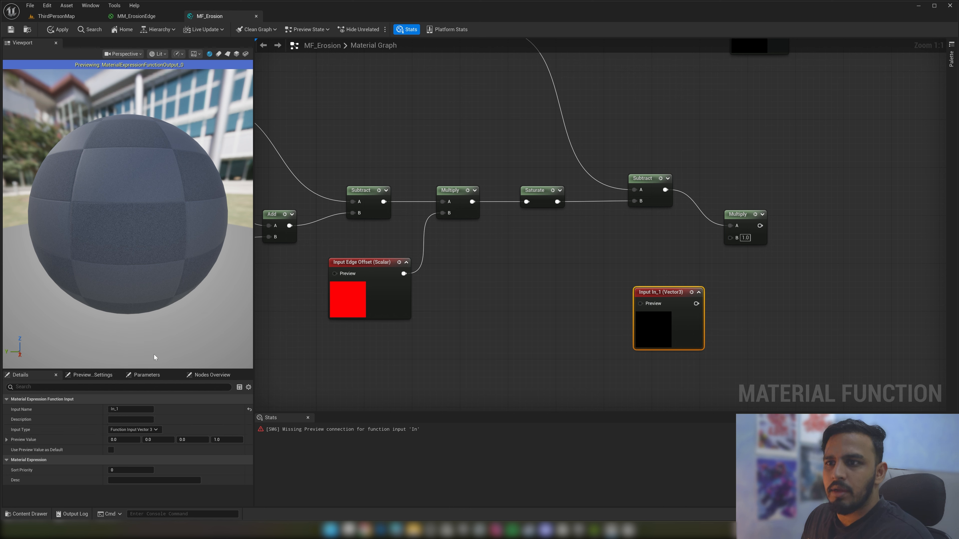
Enable the preview value as default on the Vector 3 function input and connect it to input B of the new Multiply node
{"action": "left_click", "coordinate": [111, 450]}
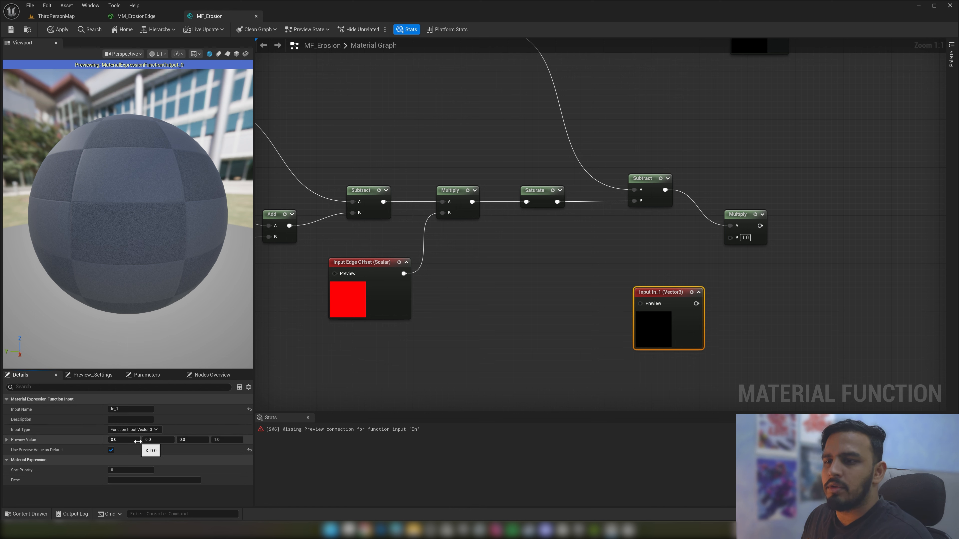
{"action": "left_click_drag", "start_coordinate": [697, 304], "coordinate": [733, 238]}
{"action": "right_click_drag", "start_coordinate": [743, 183], "coordinate": [672, 251]}
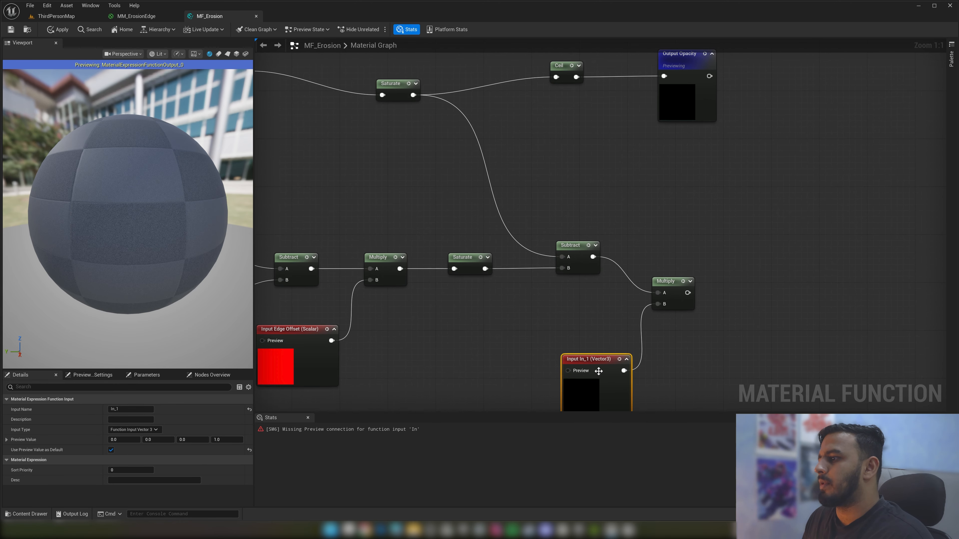
{"action": "right_click_drag", "start_coordinate": [582, 314], "coordinate": [587, 270]}
{"action": "left_click_drag", "start_coordinate": [587, 270], "coordinate": [611, 328]}
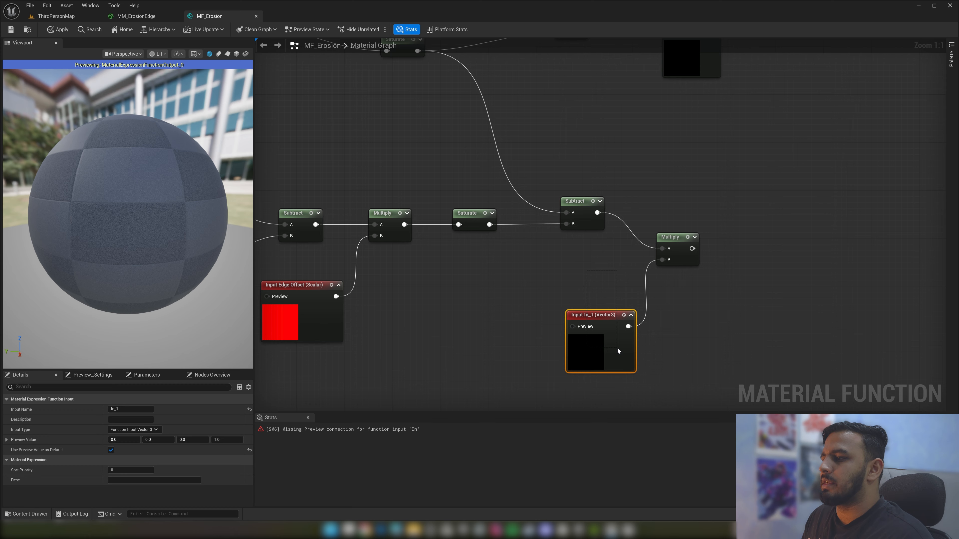
{"action": "left_click_drag", "start_coordinate": [617, 348], "coordinate": [618, 348]}
Add a Function Output node to the right of the last Multiply node, fed by that Multiply's output
{"action": "right_click_drag", "start_coordinate": [604, 278], "coordinate": [568, 339]}
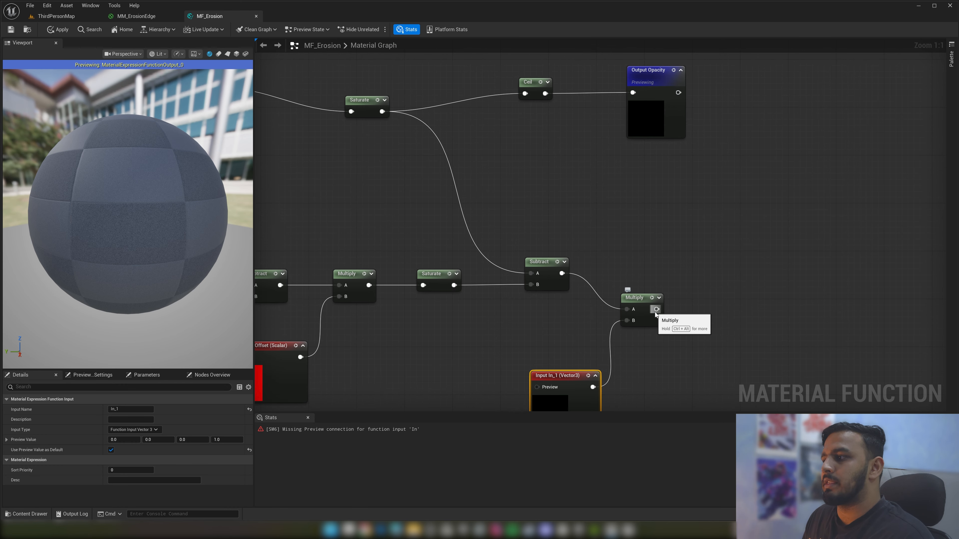
{"action": "left_click_drag", "start_coordinate": [656, 310], "coordinate": [733, 295]}
{"action": "type", "text": "outpur"}
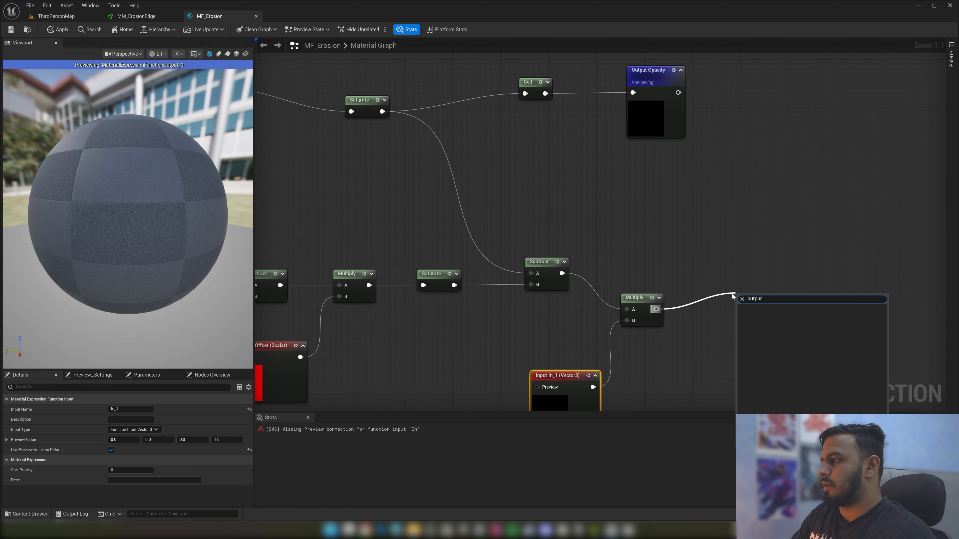
{"action": "key", "text": "BackSpace"}
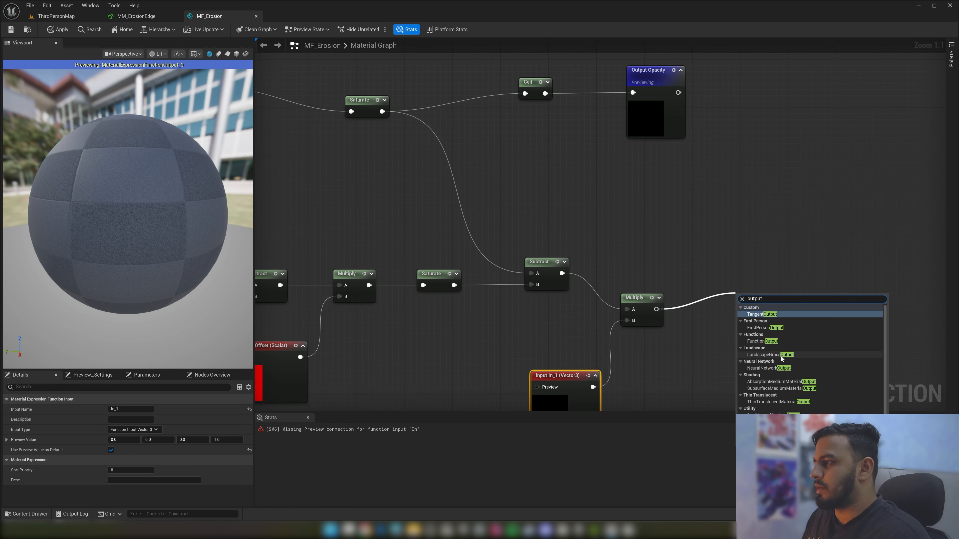
{"action": "left_click", "coordinate": [759, 341]}
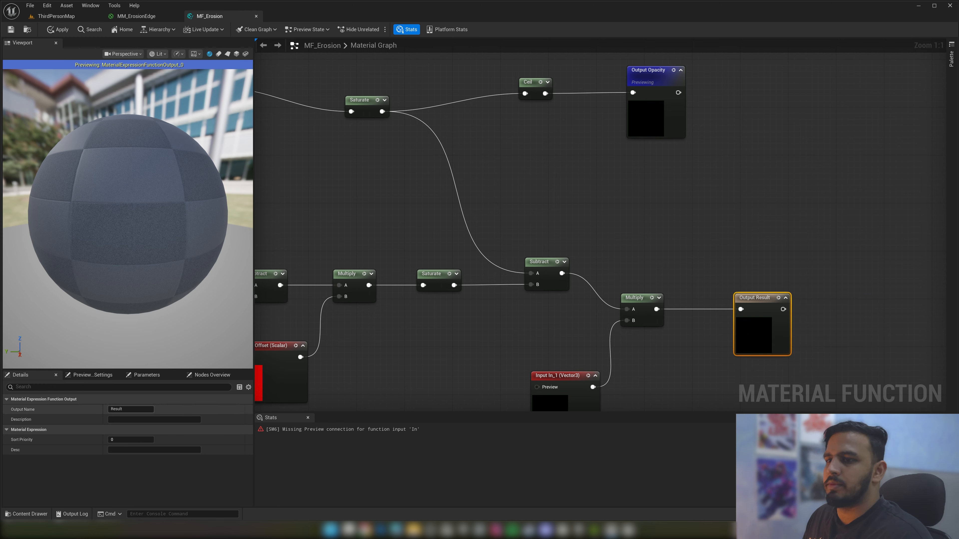
Rename the function output fed by the Multiply node to Emissive
{"action": "left_click_drag", "start_coordinate": [130, 409], "coordinate": [37, 381]}
{"action": "type", "text": "Emissive"}
{"action": "key", "text": "Return"}
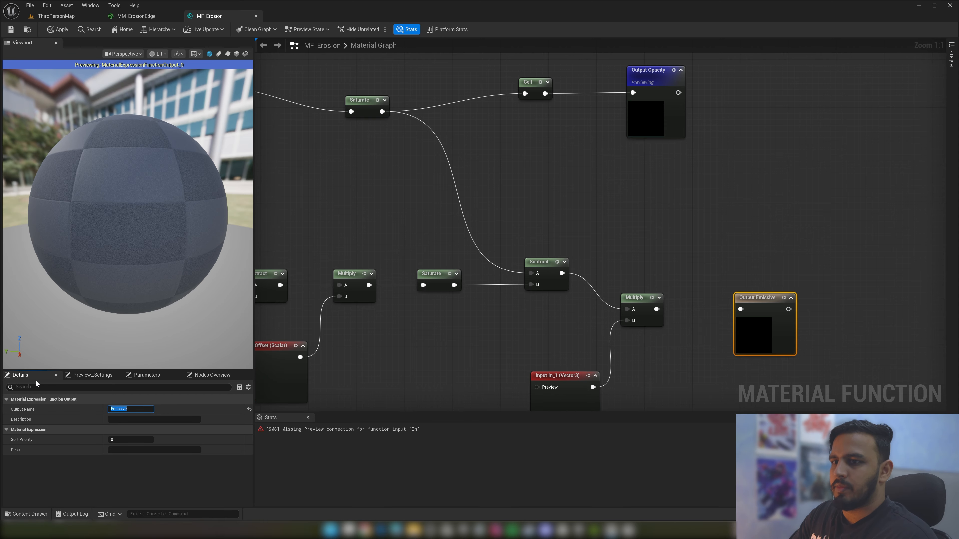
Examine the function graph node by node, covering the edge offset, edge thickness, erosion, texture and tiling inputs and the Opacity output
{"action": "scroll", "coordinate": [636, 200], "scroll_direction": "down", "scroll_amount": 4}
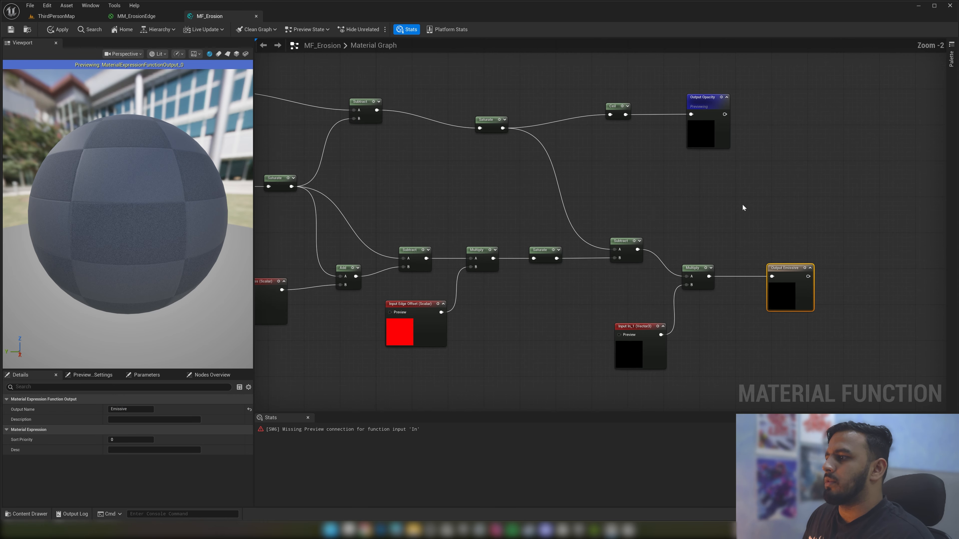
{"action": "left_click_drag", "start_coordinate": [896, 184], "coordinate": [536, 315]}
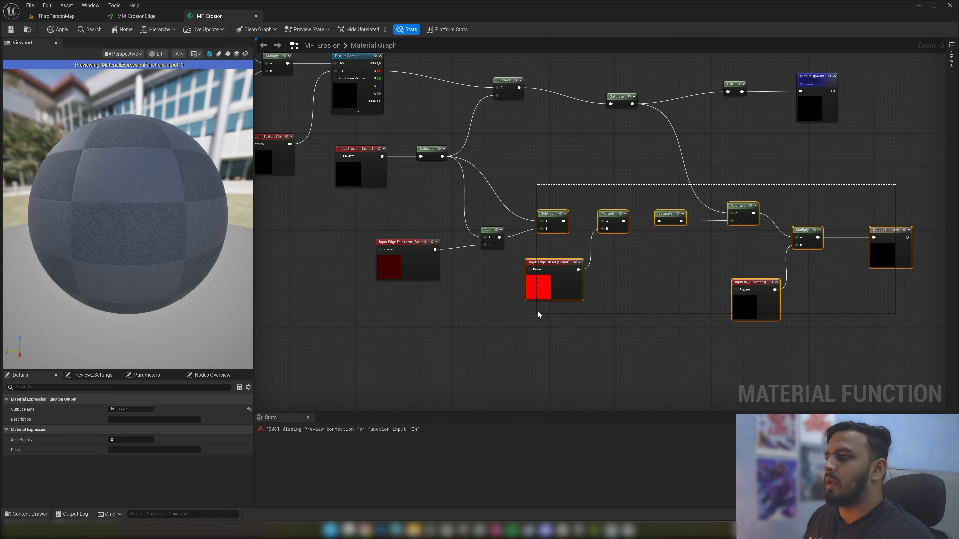
{"action": "left_click", "coordinate": [555, 287]}
{"action": "scroll", "coordinate": [628, 285], "scroll_direction": "up", "scroll_amount": 2}
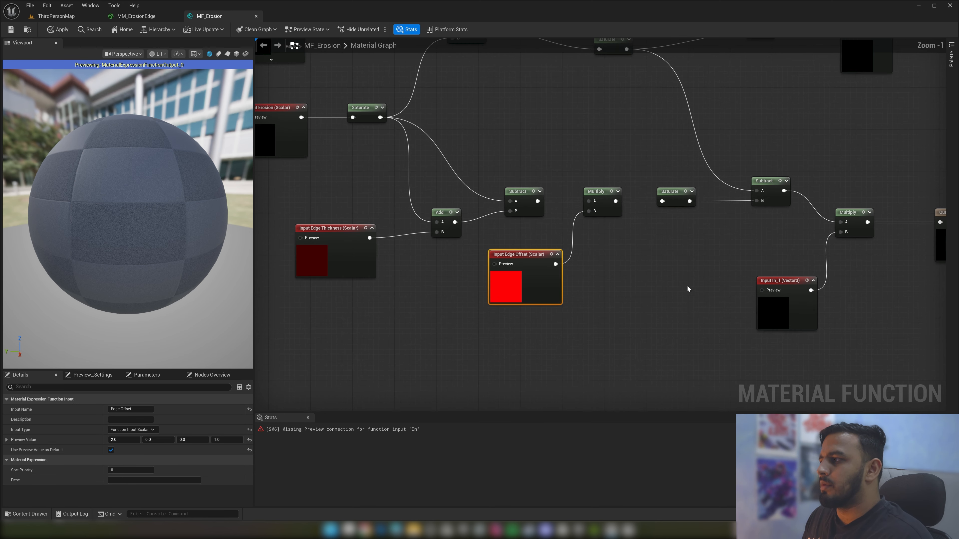
{"action": "left_click_drag", "start_coordinate": [731, 256], "coordinate": [842, 342]}
{"action": "right_click_drag", "start_coordinate": [557, 321], "coordinate": [603, 324]}
{"action": "left_click_drag", "start_coordinate": [603, 323], "coordinate": [534, 247]}
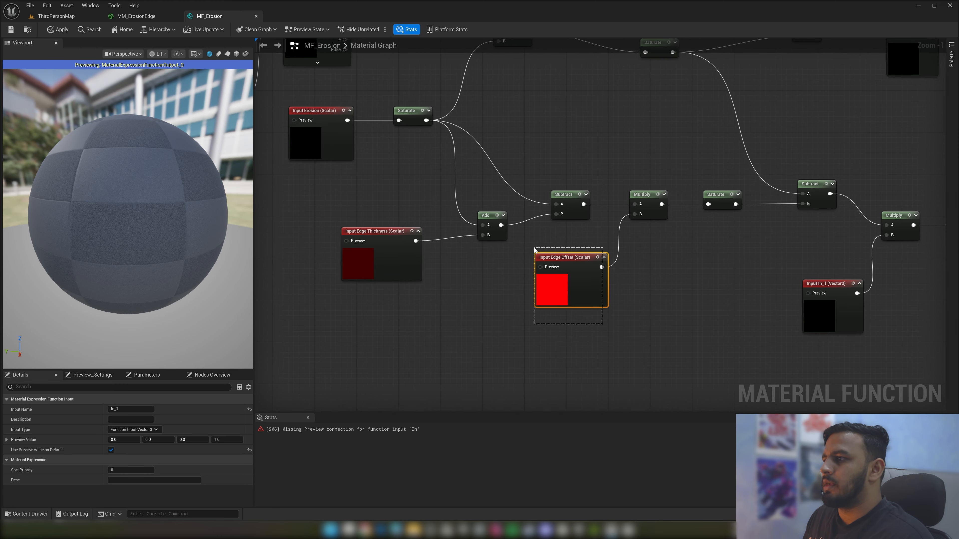
{"action": "right_click_drag", "start_coordinate": [464, 274], "coordinate": [569, 300]}
{"action": "left_click_drag", "start_coordinate": [540, 323], "coordinate": [451, 242]}
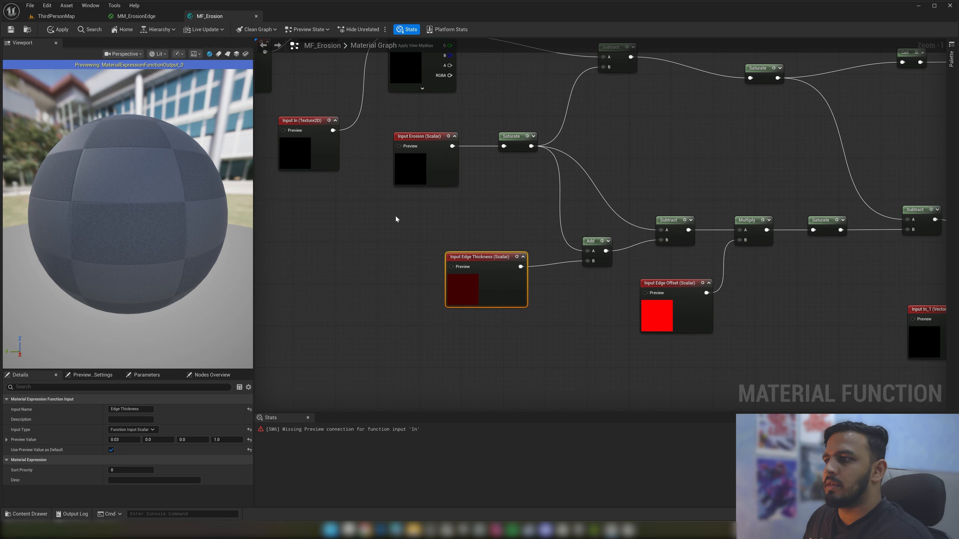
{"action": "right_click_drag", "start_coordinate": [396, 215], "coordinate": [496, 302]}
{"action": "left_click_drag", "start_coordinate": [496, 302], "coordinate": [546, 238]}
{"action": "right_click_drag", "start_coordinate": [324, 297], "coordinate": [369, 323]}
{"action": "left_click_drag", "start_coordinate": [440, 309], "coordinate": [459, 232]}
{"action": "left_click_drag", "start_coordinate": [369, 230], "coordinate": [408, 139]}
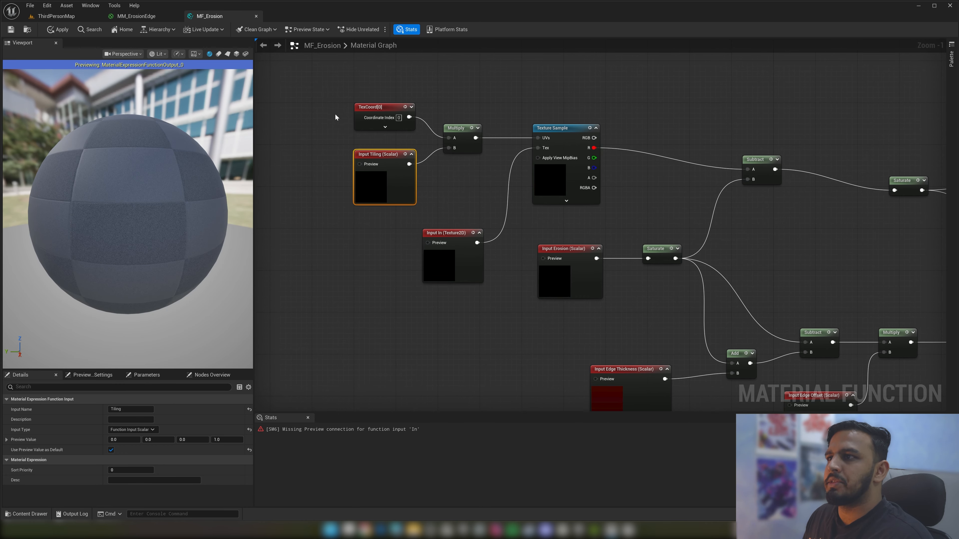
{"action": "left_click_drag", "start_coordinate": [333, 109], "coordinate": [374, 131]}
{"action": "right_click_drag", "start_coordinate": [664, 114], "coordinate": [476, 94]}
{"action": "scroll", "coordinate": [678, 183], "scroll_direction": "down", "scroll_amount": 2}
{"action": "scroll", "coordinate": [678, 183], "scroll_direction": "down", "scroll_amount": 1}
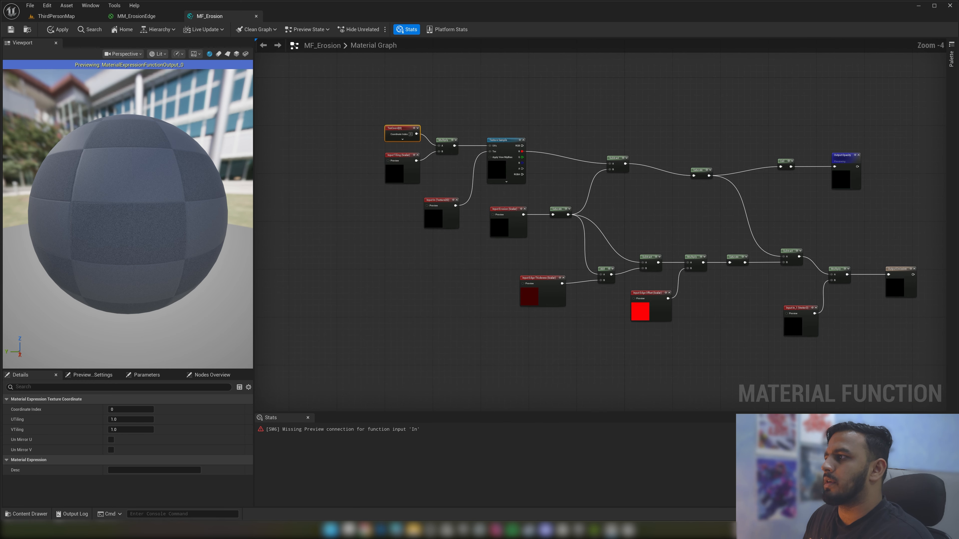
{"action": "right_click_drag", "start_coordinate": [879, 162], "coordinate": [770, 159]}
{"action": "scroll", "coordinate": [770, 158], "scroll_direction": "up", "scroll_amount": 4}
{"action": "left_click_drag", "start_coordinate": [707, 153], "coordinate": [749, 159]}
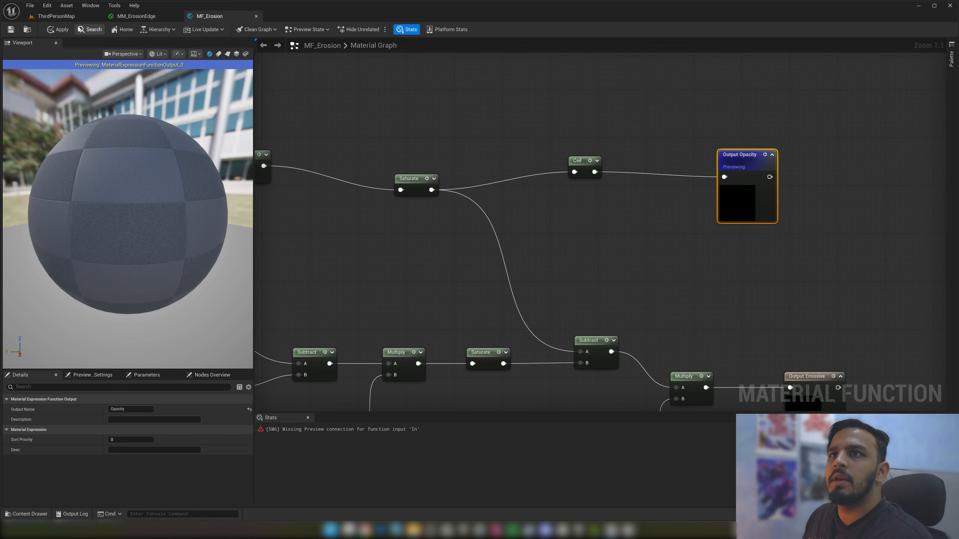
Apply the changes to the MF_Erosion material function and save the asset
{"action": "left_click", "coordinate": [59, 29]}
{"action": "left_click", "coordinate": [13, 34]}
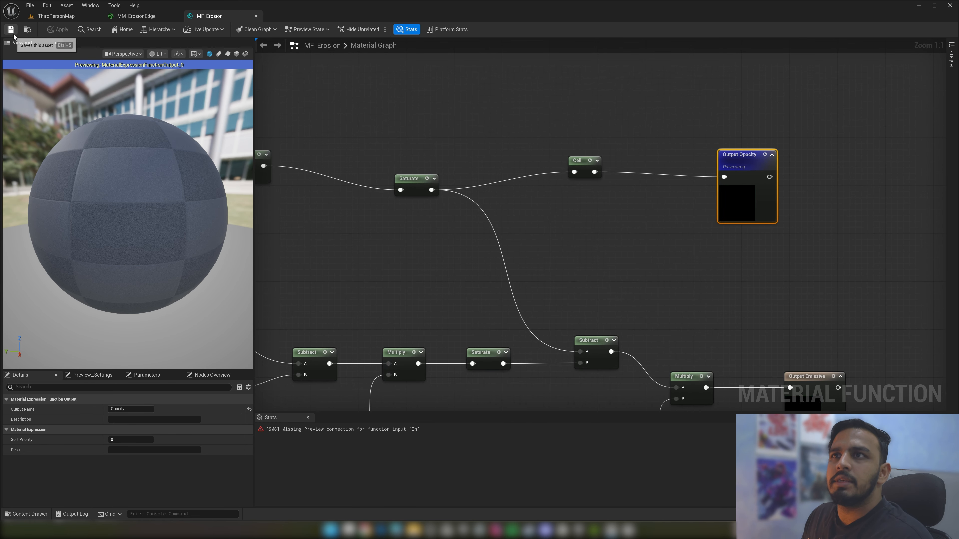
{"action": "left_click", "coordinate": [632, 227]}
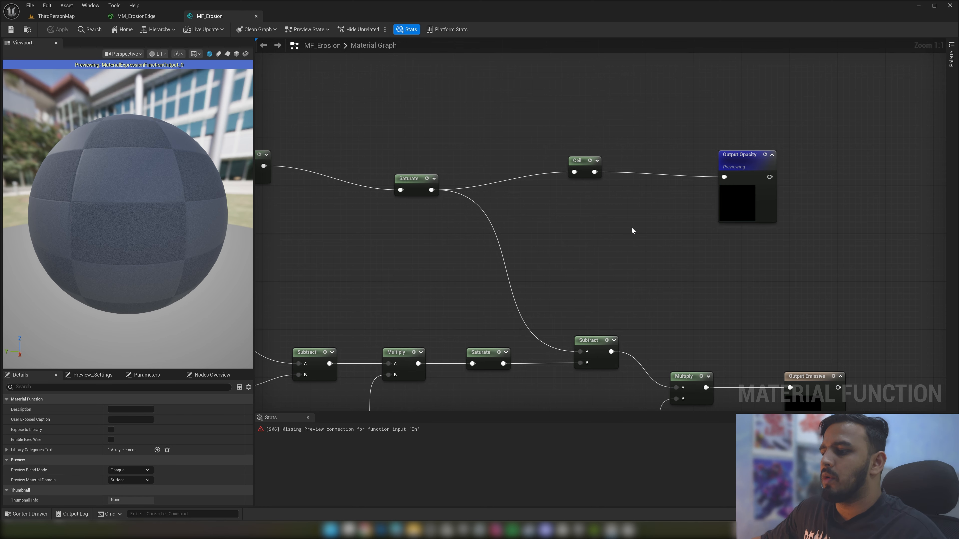
{"action": "right_click_drag", "start_coordinate": [629, 253], "coordinate": [700, 210]}
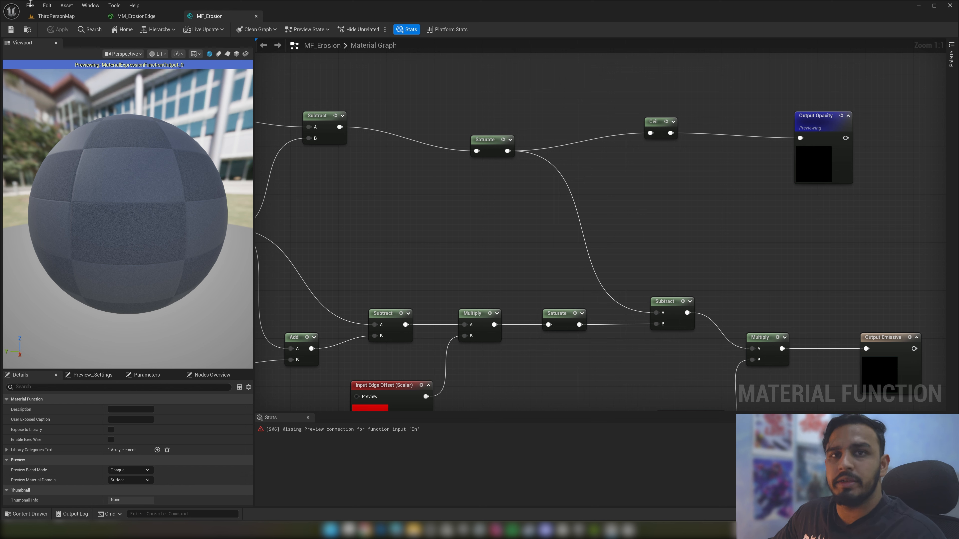
Duplicate the MM_ErosionEdge material in the Materials folder as MM_FunctionTest and open the copy
{"action": "left_click", "coordinate": [57, 17]}
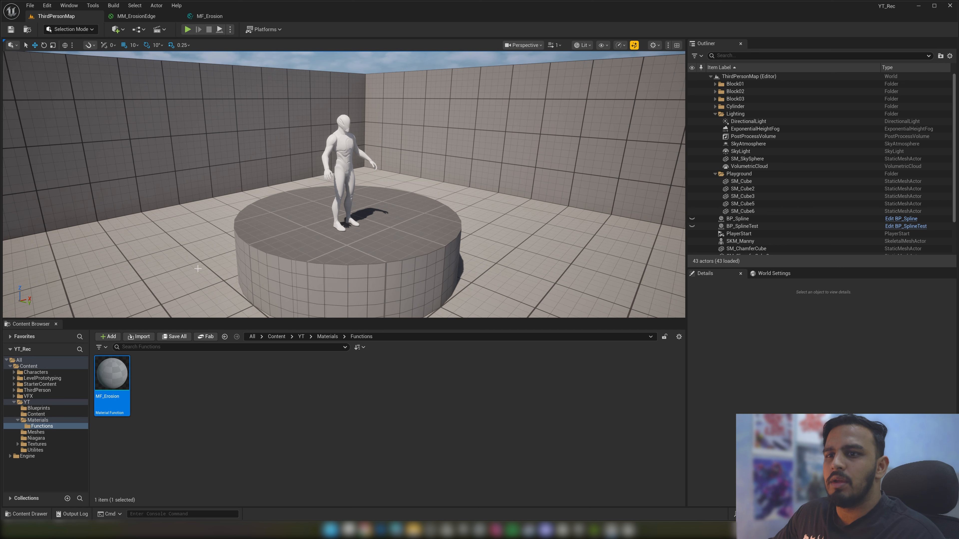
{"action": "left_click", "coordinate": [137, 16]}
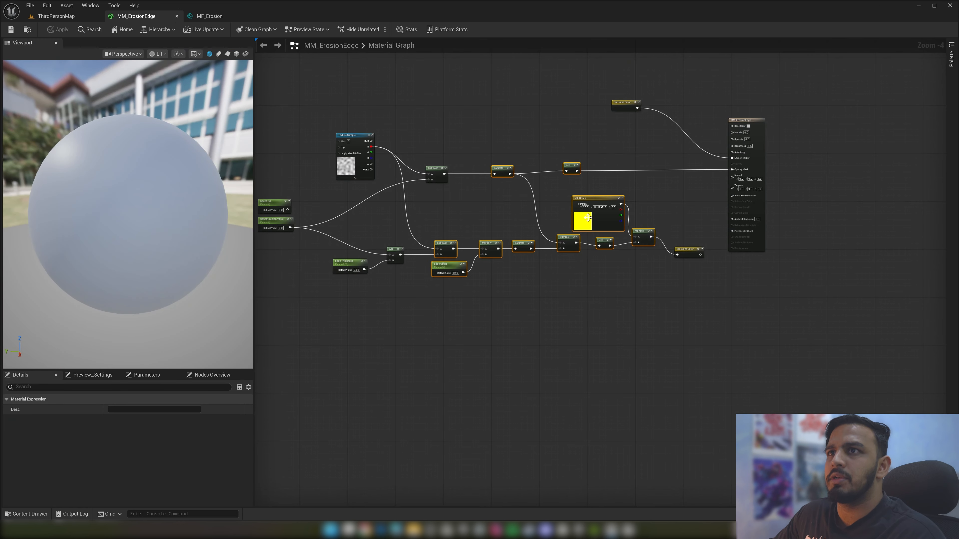
{"action": "left_click", "coordinate": [57, 16]}
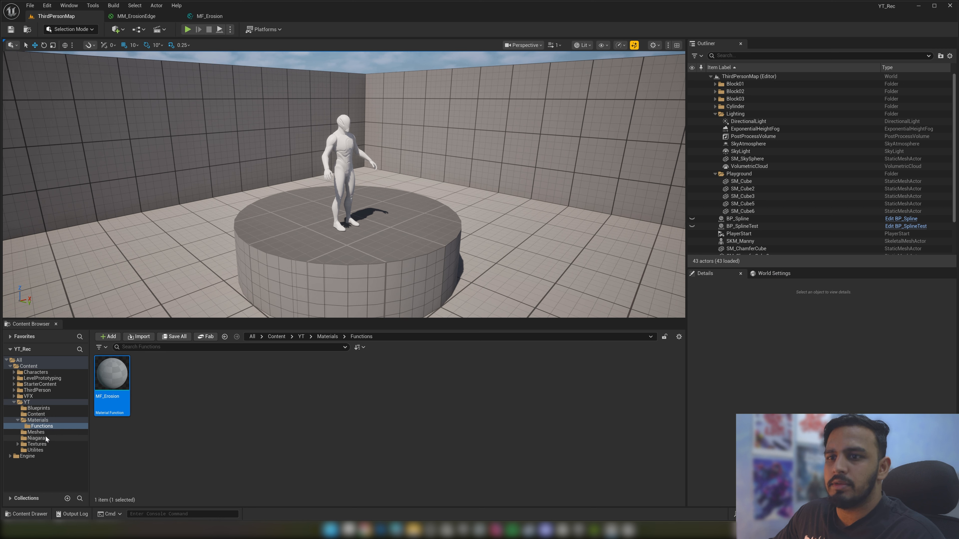
{"action": "left_click", "coordinate": [46, 422]}
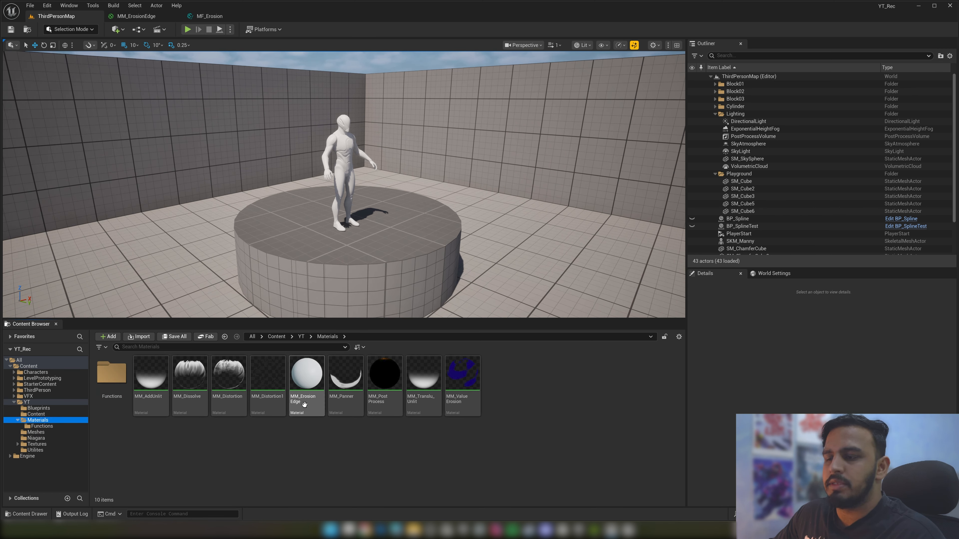
{"action": "right_click", "coordinate": [305, 403]}
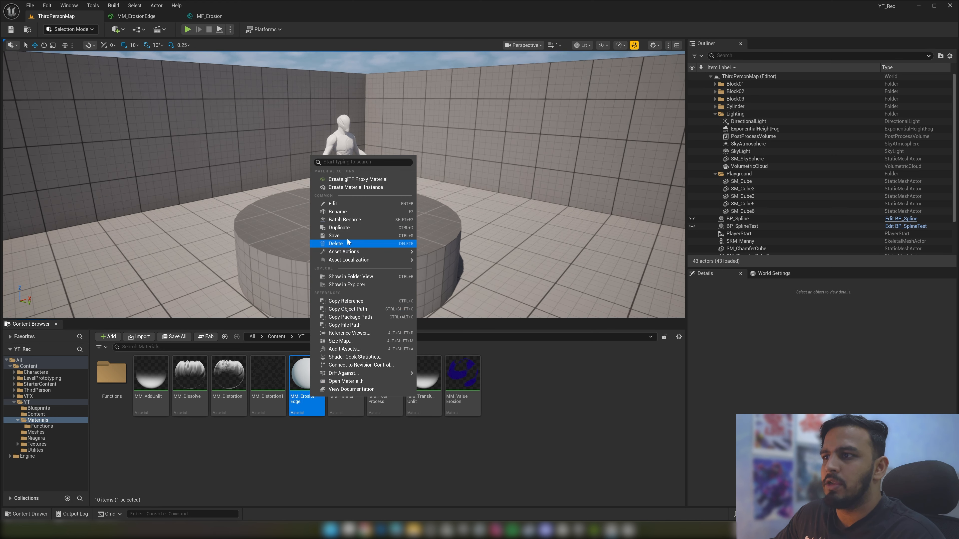
{"action": "left_click", "coordinate": [346, 227]}
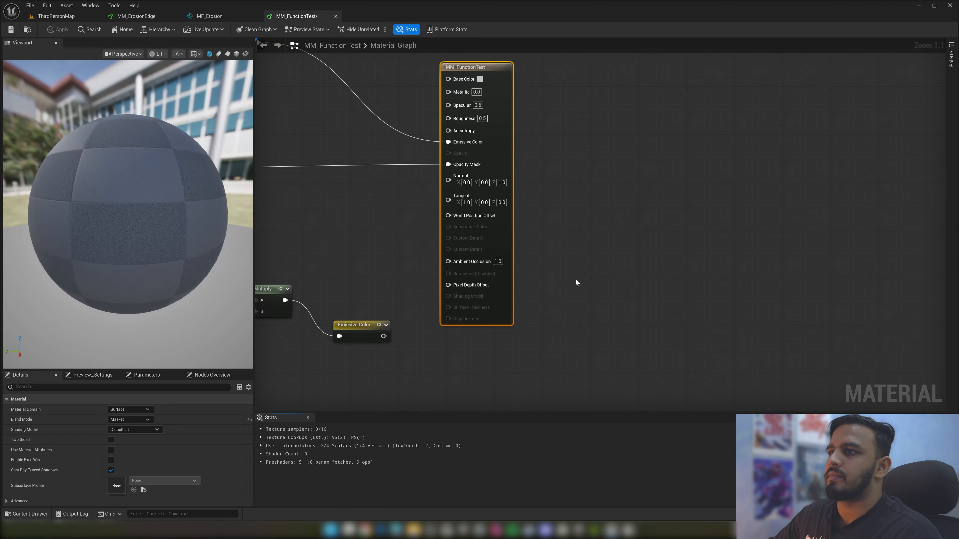
Delete every node in the MM_FunctionTest graph except the main material node
{"action": "scroll", "coordinate": [575, 278], "scroll_direction": "down", "scroll_amount": 5}
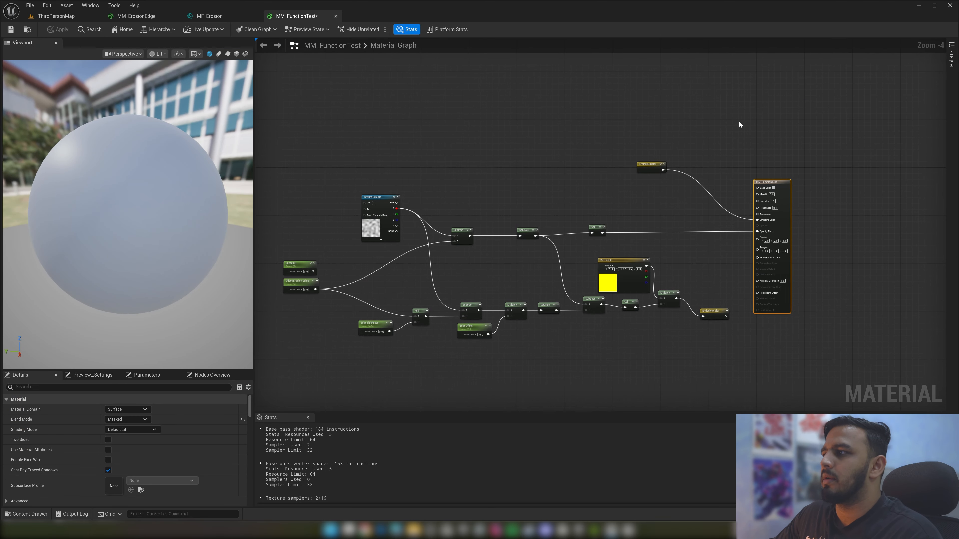
{"action": "left_click_drag", "start_coordinate": [739, 121], "coordinate": [285, 380]}
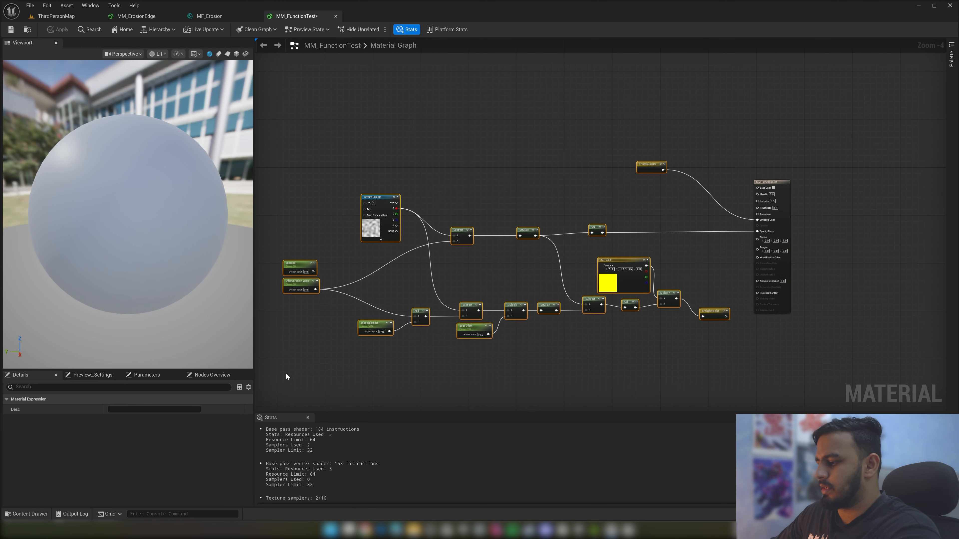
{"action": "key", "text": "Delete"}
{"action": "right_click_drag", "start_coordinate": [451, 308], "coordinate": [402, 265]}
{"action": "scroll", "coordinate": [712, 137], "scroll_direction": "up", "scroll_amount": 1}
{"action": "scroll", "coordinate": [664, 156], "scroll_direction": "up", "scroll_amount": 2}
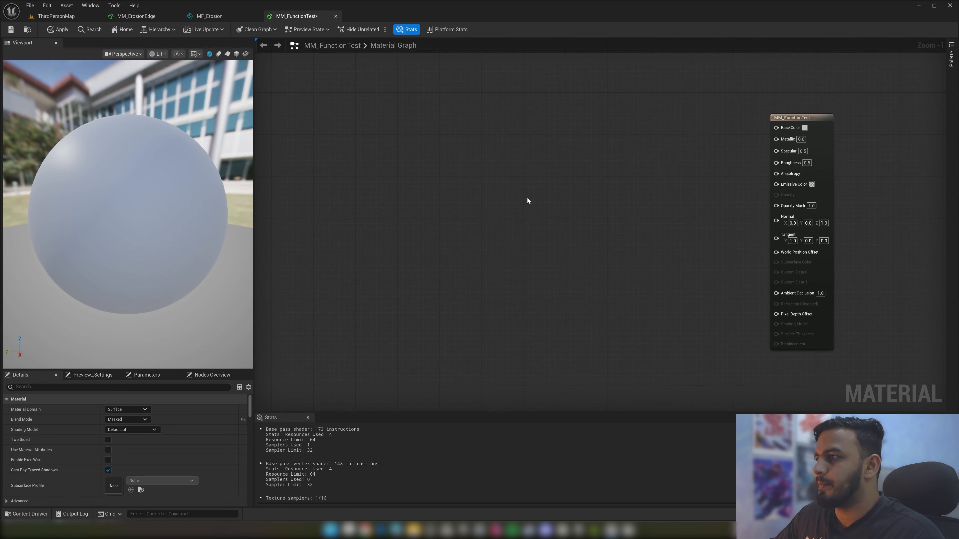
Search the MM_FunctionTest graph's node list for material functions starting with MF_ and look for the erosion function
{"action": "right_click", "coordinate": [491, 197]}
{"action": "type", "text": "MF_"}
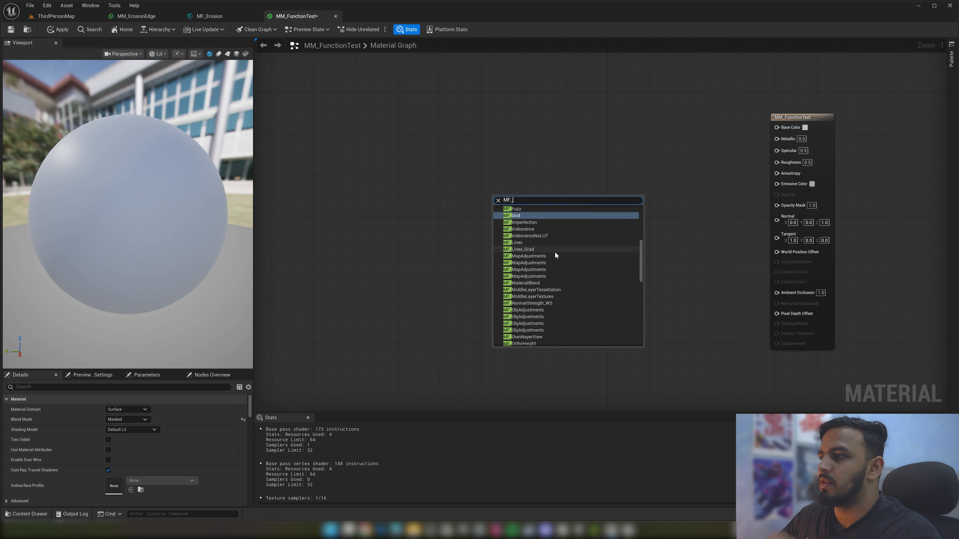
{"action": "scroll", "coordinate": [554, 252], "scroll_direction": "down", "scroll_amount": 5}
{"action": "scroll", "coordinate": [549, 249], "scroll_direction": "down", "scroll_amount": 3}
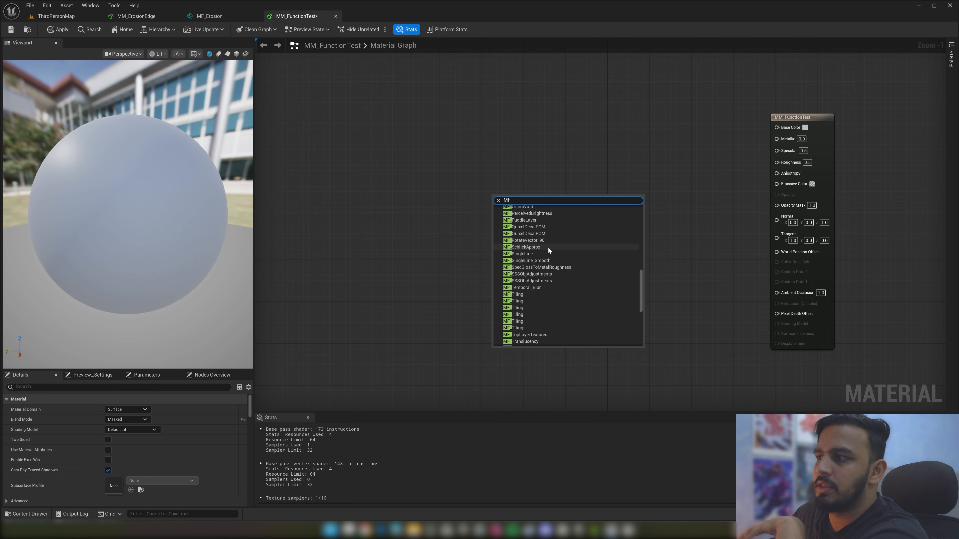
{"action": "scroll", "coordinate": [548, 247], "scroll_direction": "down", "scroll_amount": 6}
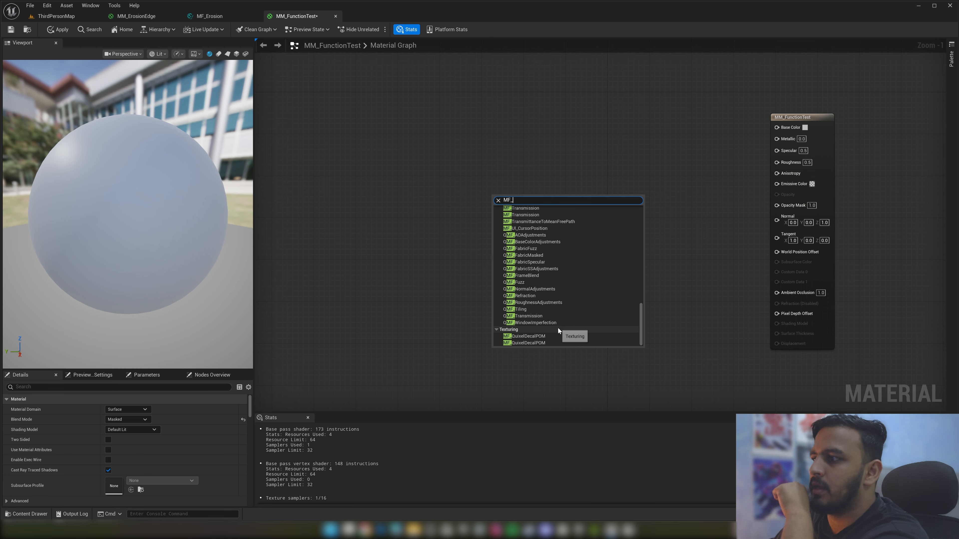
{"action": "scroll", "coordinate": [524, 294], "scroll_direction": "up", "scroll_amount": 4}
{"action": "scroll", "coordinate": [526, 293], "scroll_direction": "up", "scroll_amount": 6}
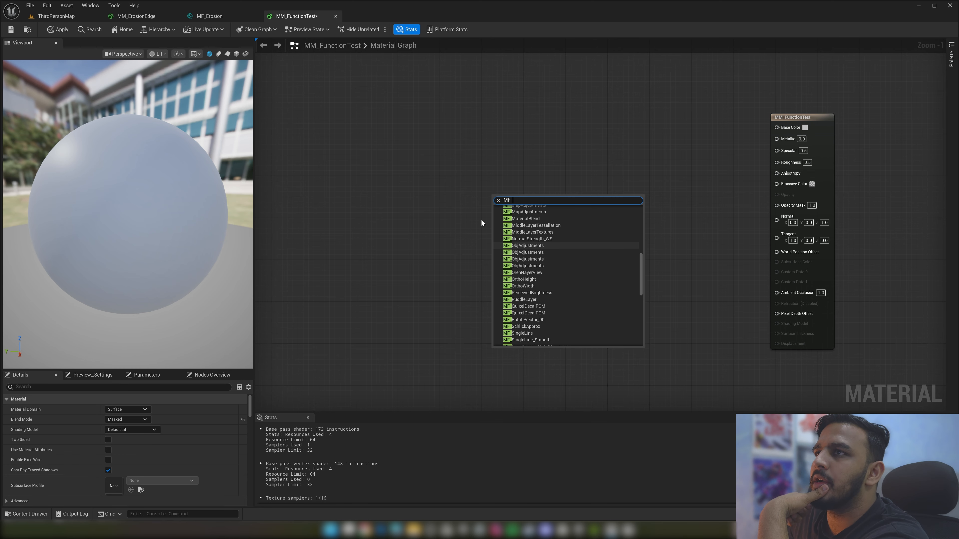
Return to the MF_Erosion function and examine its complete node graph
{"action": "left_click", "coordinate": [210, 16]}
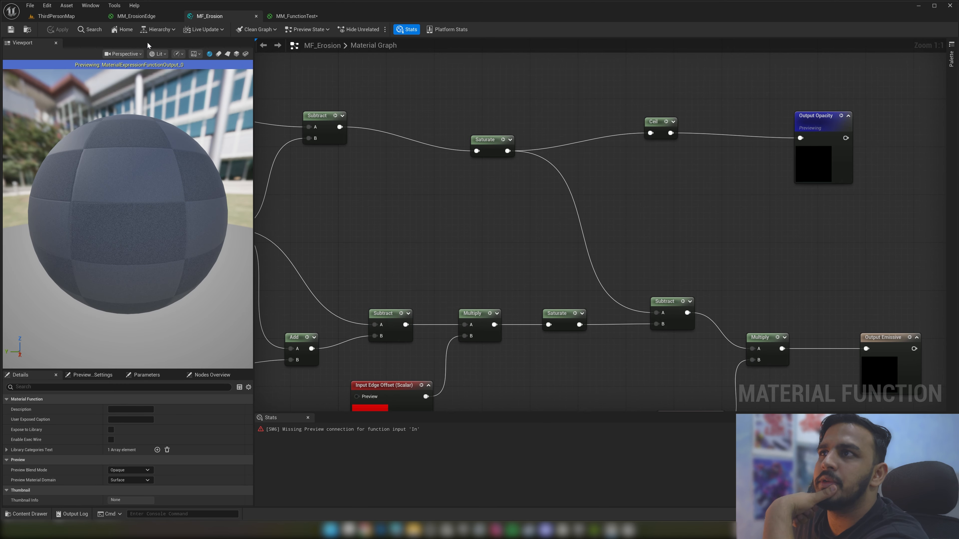
{"action": "scroll", "coordinate": [445, 183], "scroll_direction": "down", "scroll_amount": 10}
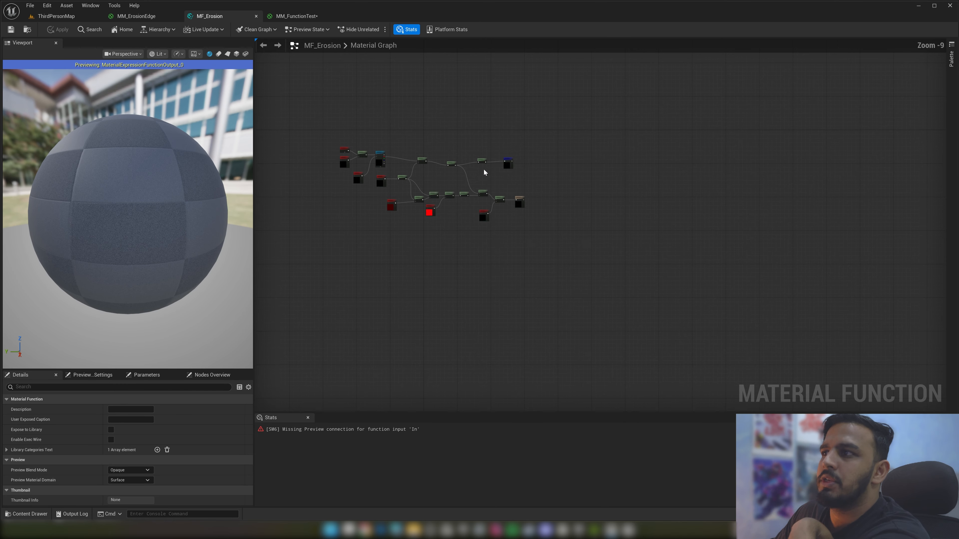
{"action": "scroll", "coordinate": [495, 164], "scroll_direction": "up", "scroll_amount": 4}
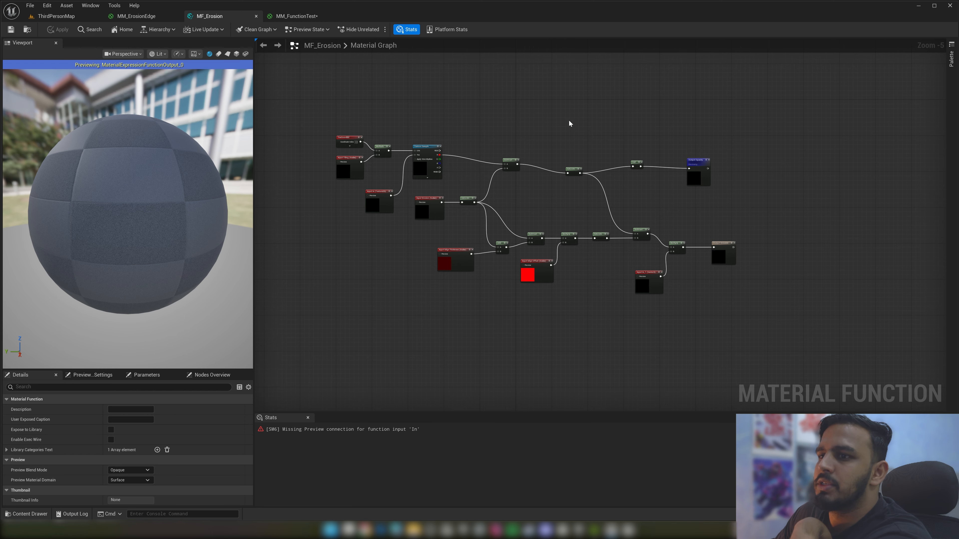
Enable Expose to Library for the MF_Erosion material function and apply the change
{"action": "scroll", "coordinate": [423, 146], "scroll_direction": "up", "scroll_amount": 5}
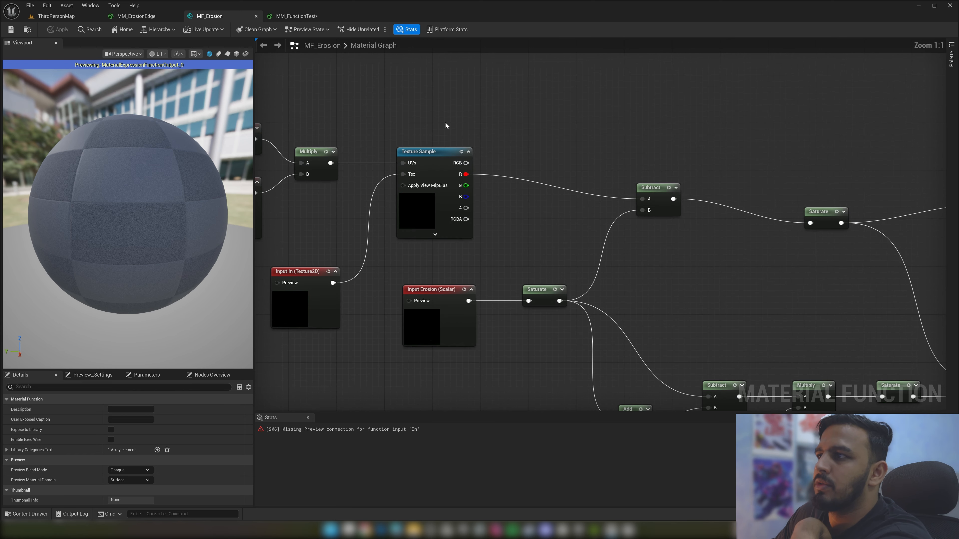
{"action": "left_click", "coordinate": [441, 151]}
{"action": "left_click", "coordinate": [509, 150]}
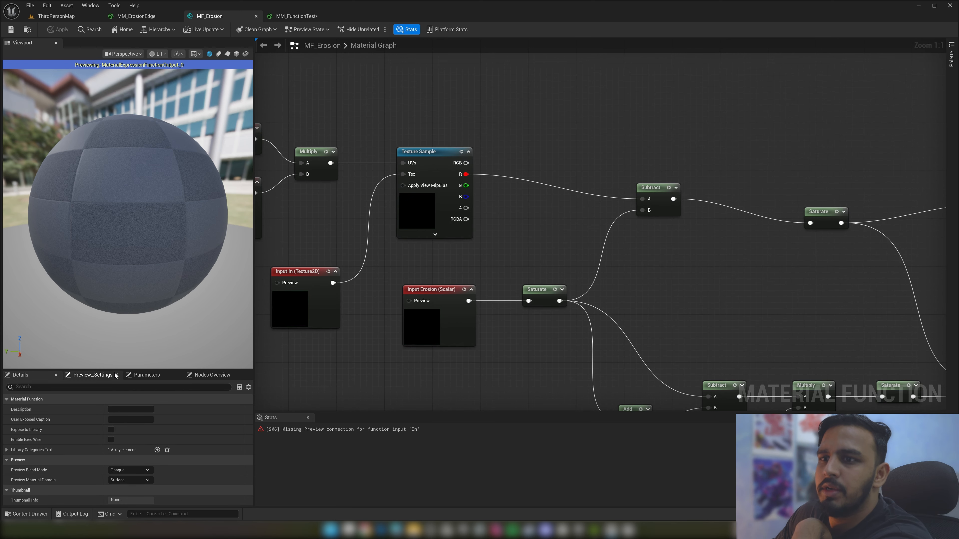
{"action": "left_click_drag", "start_coordinate": [141, 369], "coordinate": [141, 207]}
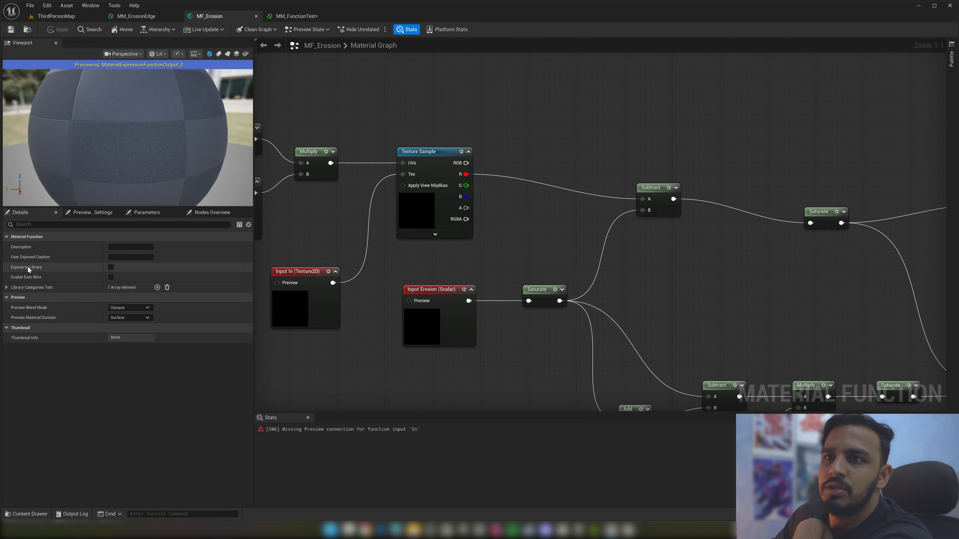
{"action": "left_click", "coordinate": [111, 267]}
{"action": "left_click", "coordinate": [58, 29]}
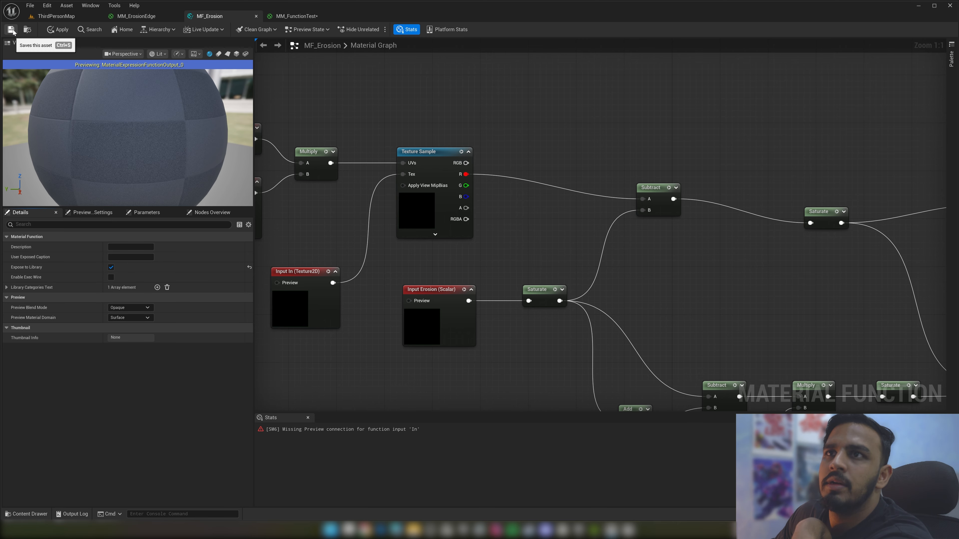
Add an MF_Erosion function node to the MM_FunctionTest graph and place it beside the main material node
{"action": "left_click", "coordinate": [307, 17]}
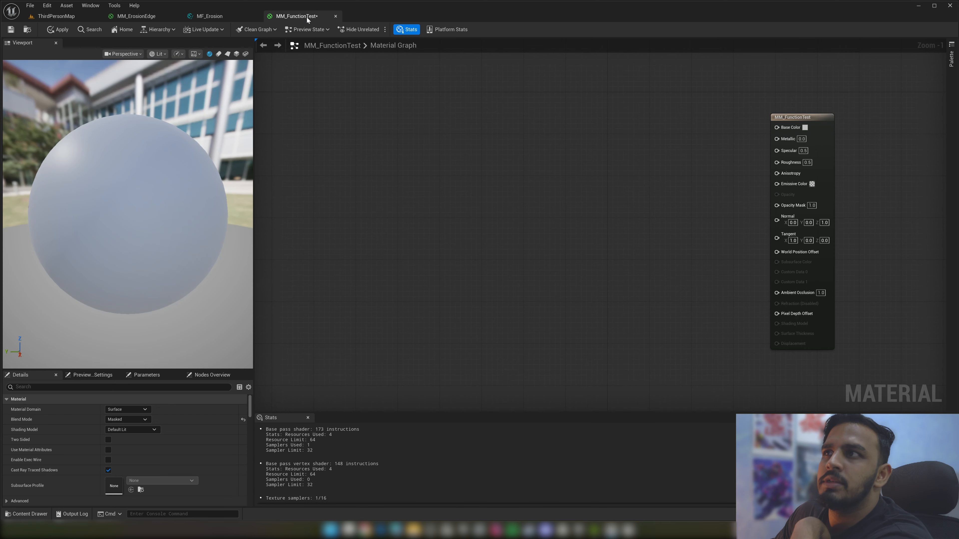
{"action": "right_click", "coordinate": [453, 141]}
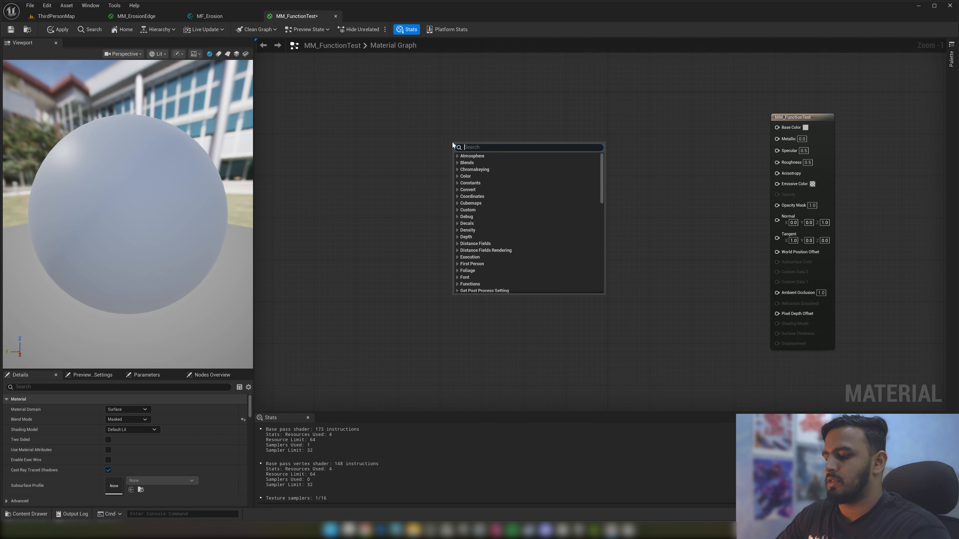
{"action": "type", "text": "MF_"}
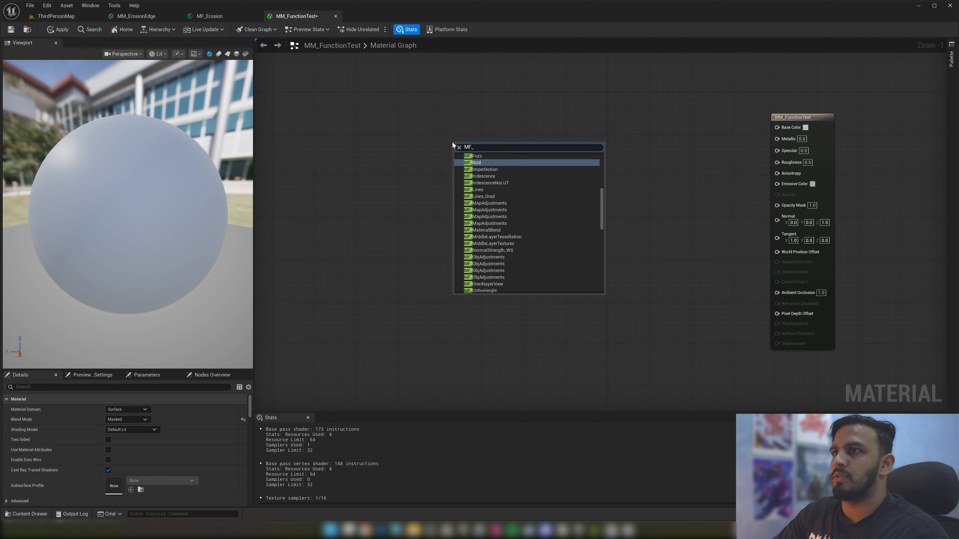
{"action": "type", "text": "E"}
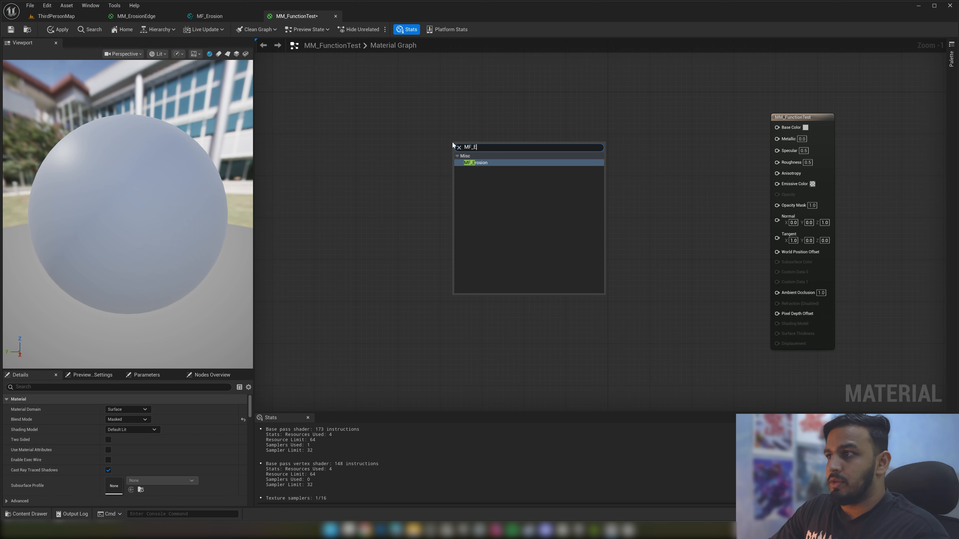
{"action": "left_click", "coordinate": [484, 162]}
{"action": "left_click_drag", "start_coordinate": [494, 145], "coordinate": [550, 211]}
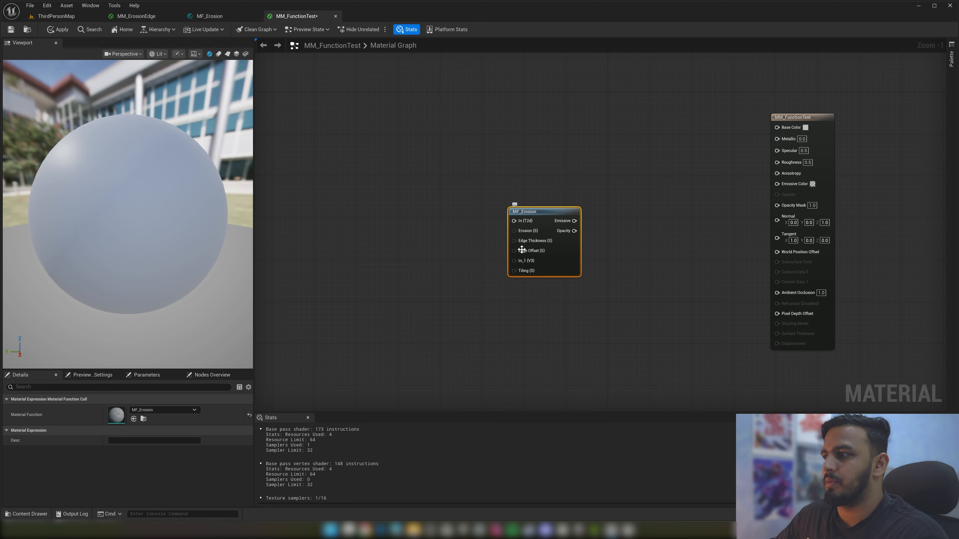
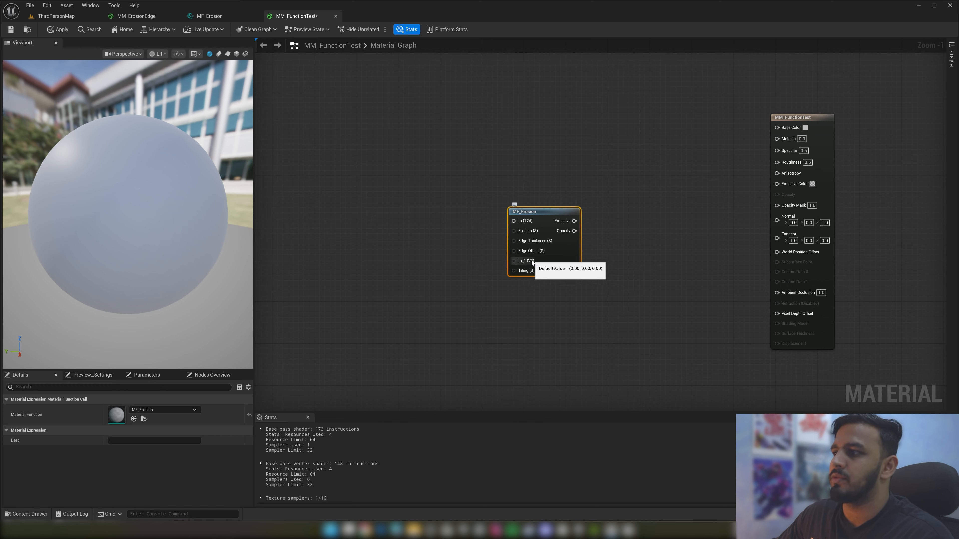
In MF_Erosion, rename the In_1 Vector3 function input as Color
{"action": "left_click", "coordinate": [195, 19]}
{"action": "right_click_drag", "start_coordinate": [668, 302], "coordinate": [450, 80]}
{"action": "right_click_drag", "start_coordinate": [721, 254], "coordinate": [685, 243]}
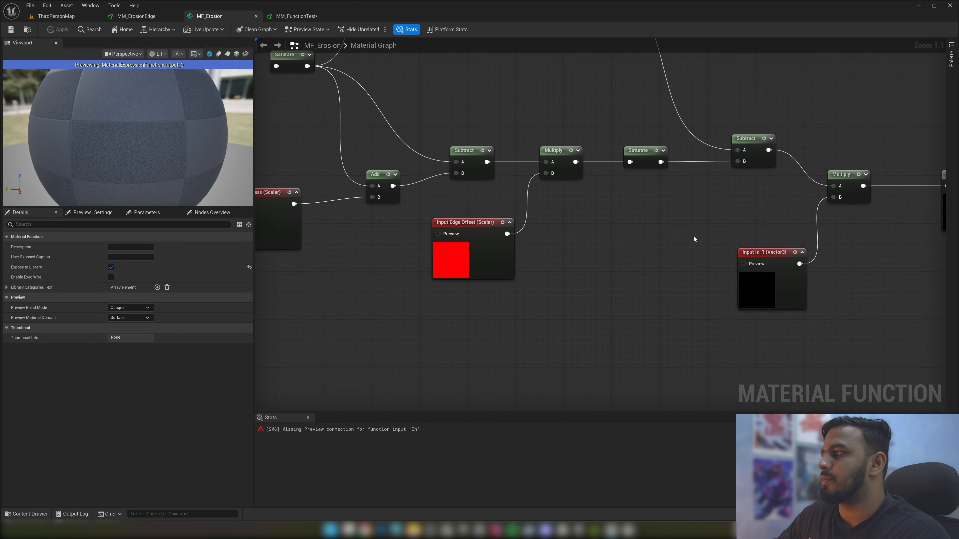
{"action": "left_click", "coordinate": [763, 252]}
{"action": "left_click", "coordinate": [119, 247]}
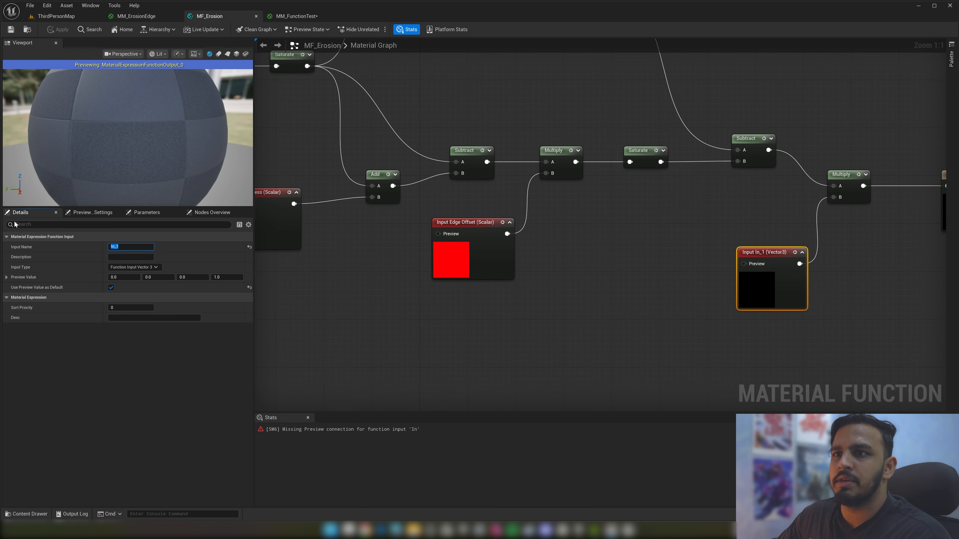
{"action": "key", "text": "Return"}
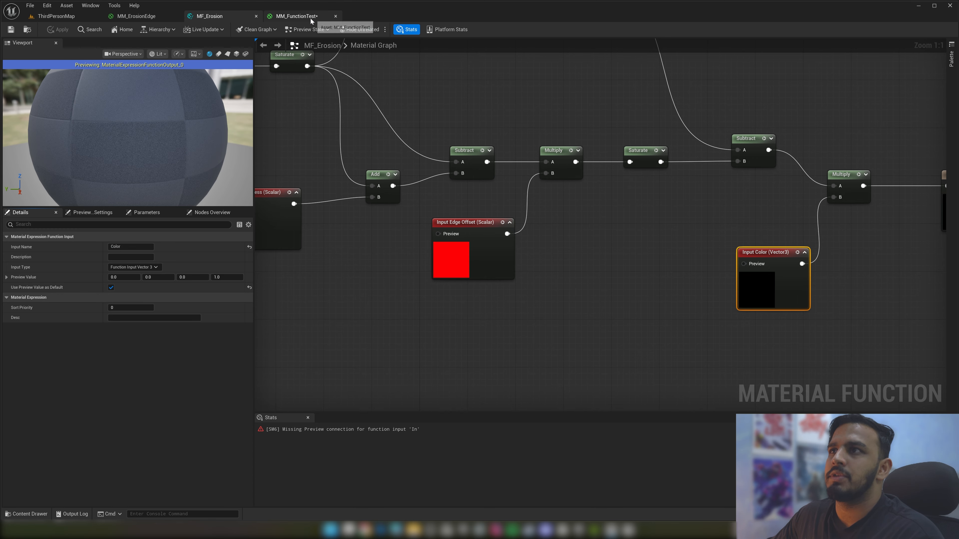
Return to the MM_FunctionTest material, save it and select its MF_Erosion node
{"action": "left_click", "coordinate": [296, 16]}
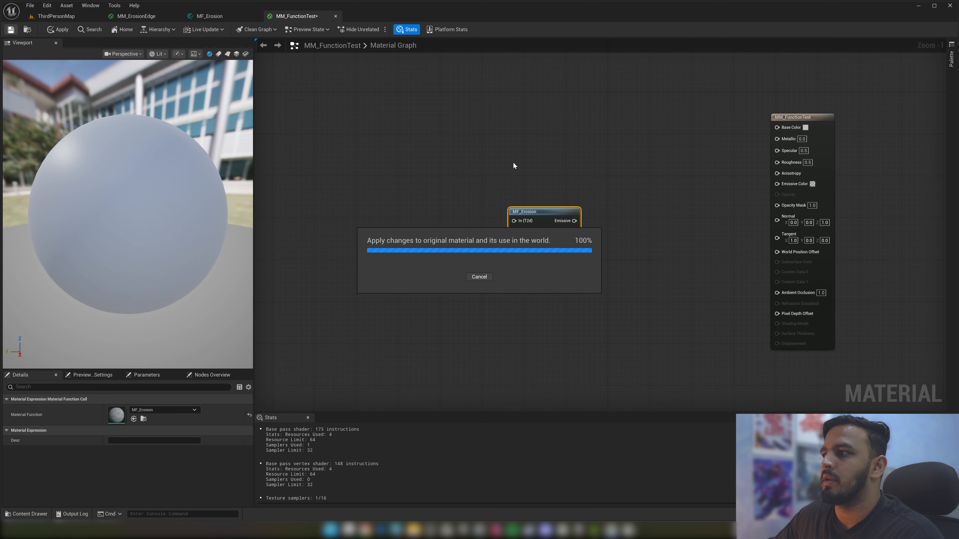
{"action": "mouse_move", "coordinate": [565, 105]}
{"action": "left_mouse_down"}
{"action": "mouse_move", "coordinate": [632, 286]}
{"action": "mouse_move", "coordinate": [518, 273]}
{"action": "left_mouse_up"}
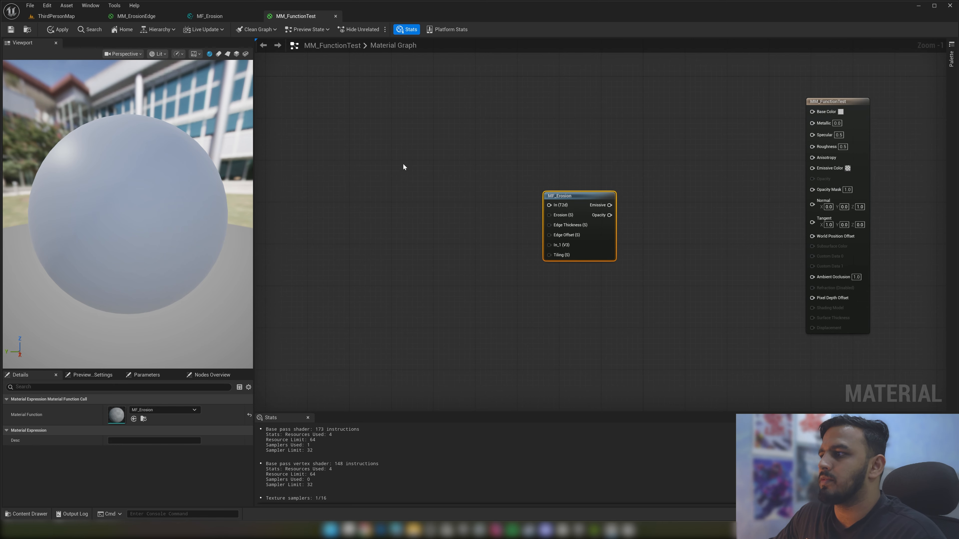
{"action": "mouse_move", "coordinate": [450, 160]}
{"action": "left_mouse_down"}
{"action": "mouse_move", "coordinate": [652, 293]}
{"action": "mouse_move", "coordinate": [679, 293]}
{"action": "left_mouse_up"}
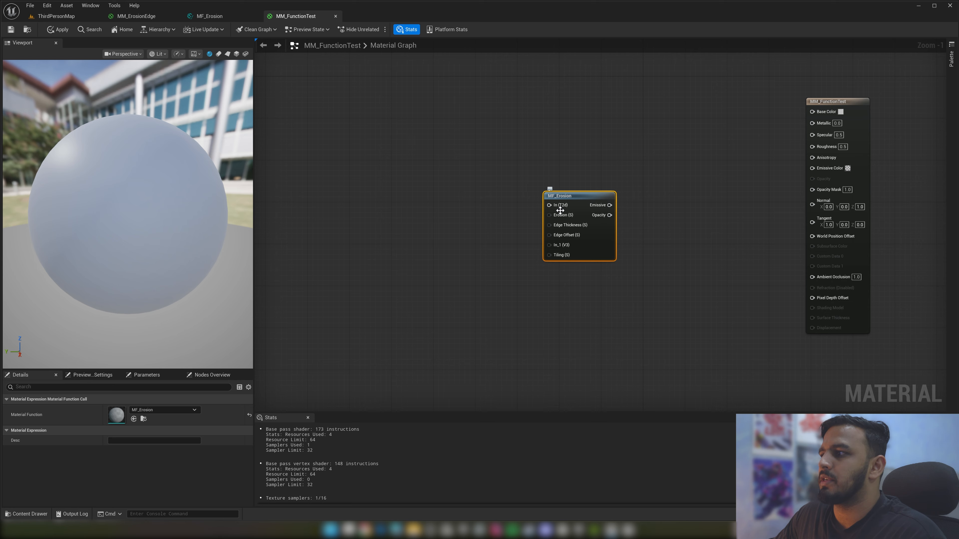
Add a Texture Object node before the MF_Erosion node and select it
{"action": "right_click", "coordinate": [431, 224]}
{"action": "type", "text": "tex"}
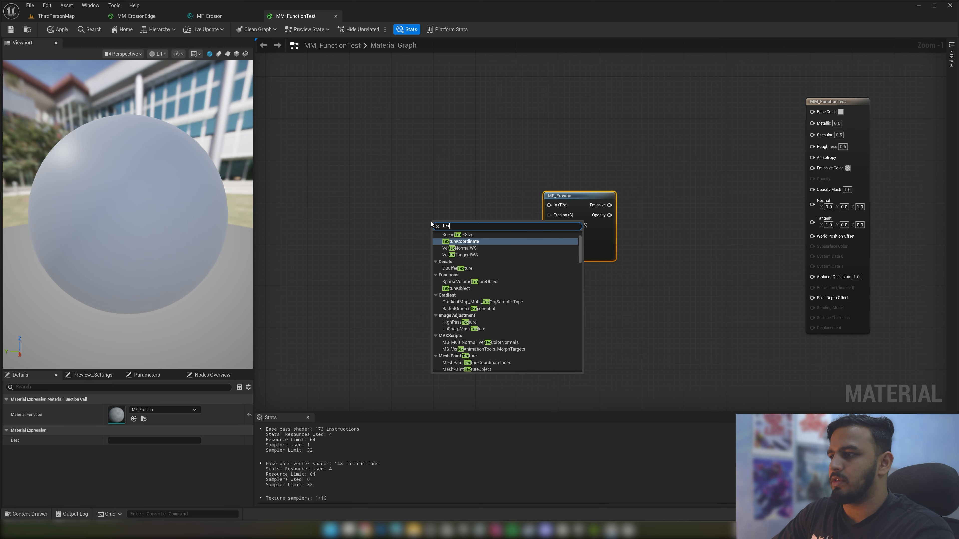
{"action": "type", "text": "tureob"}
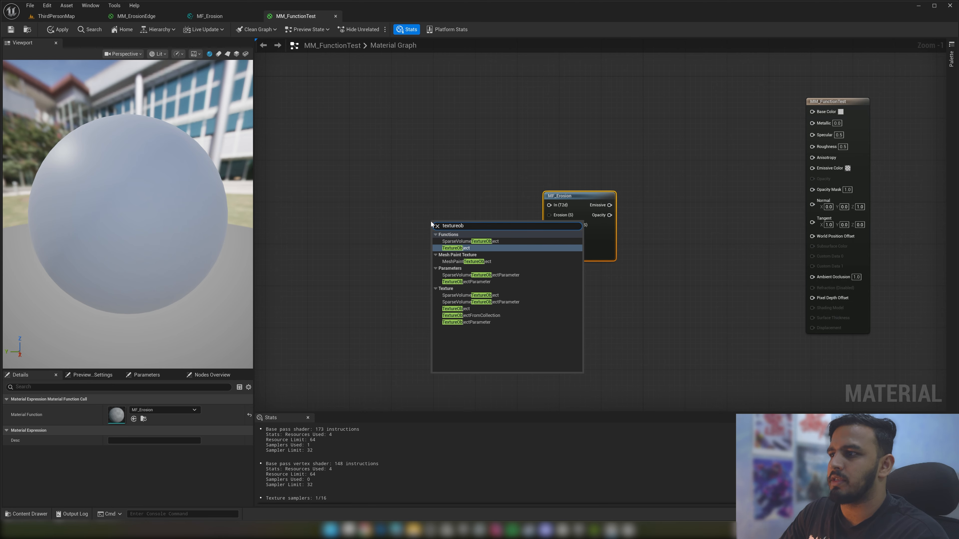
{"action": "key", "text": "Return"}
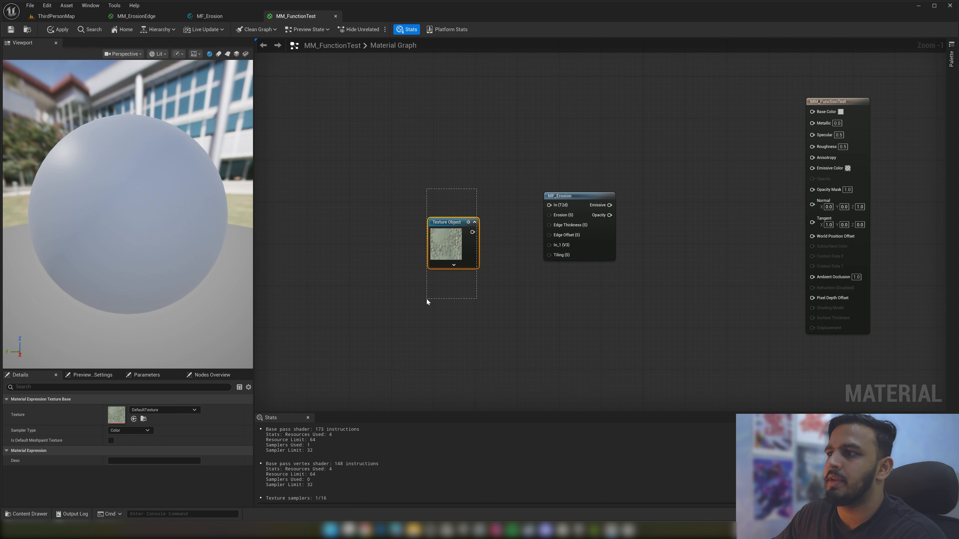
{"action": "left_click_drag", "start_coordinate": [417, 301], "coordinate": [419, 301]}
{"action": "left_click_drag", "start_coordinate": [422, 301], "coordinate": [496, 208]}
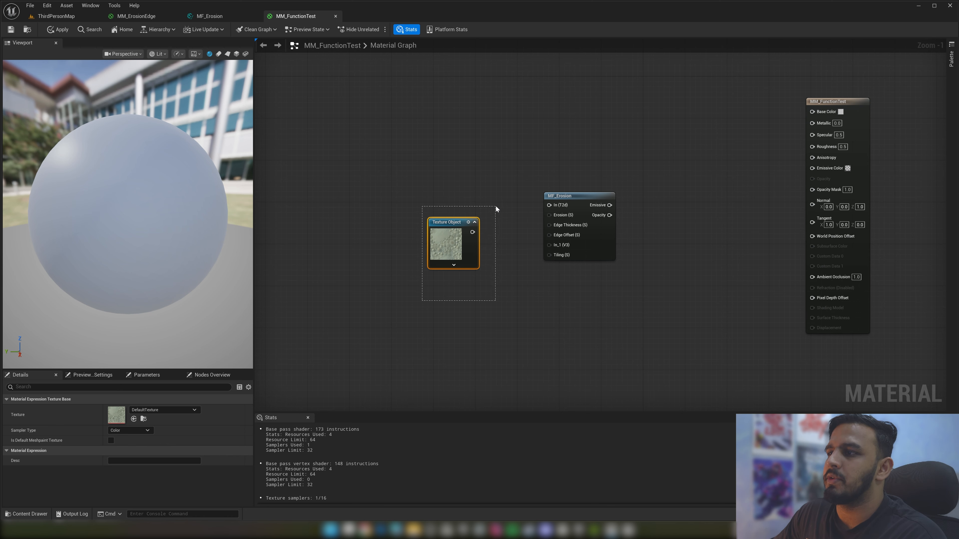
Assign the Noise_19 texture to the Texture Object node
{"action": "left_click", "coordinate": [181, 411]}
{"action": "type", "text": "Noise"}
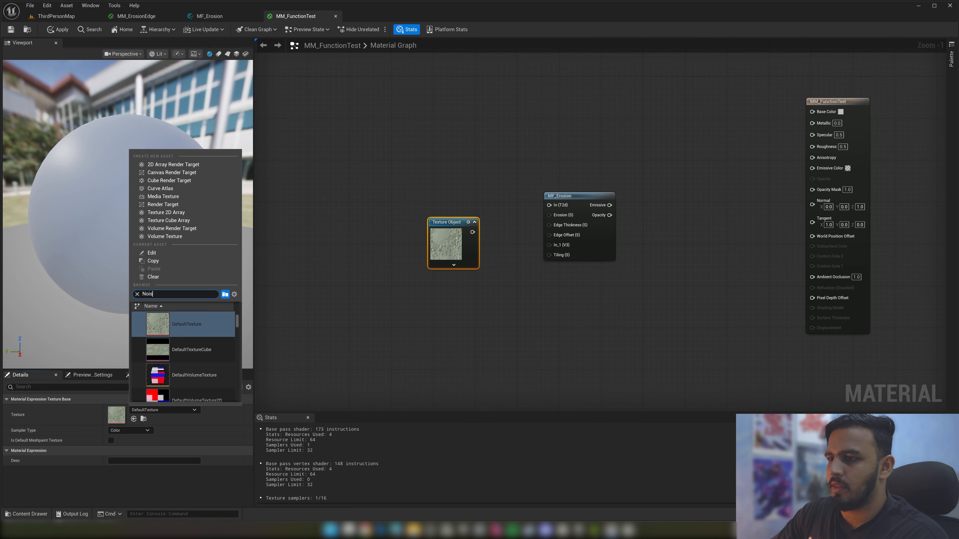
{"action": "scroll", "coordinate": [194, 343], "scroll_direction": "down", "scroll_amount": 5}
{"action": "scroll", "coordinate": [206, 351], "scroll_direction": "up", "scroll_amount": 5}
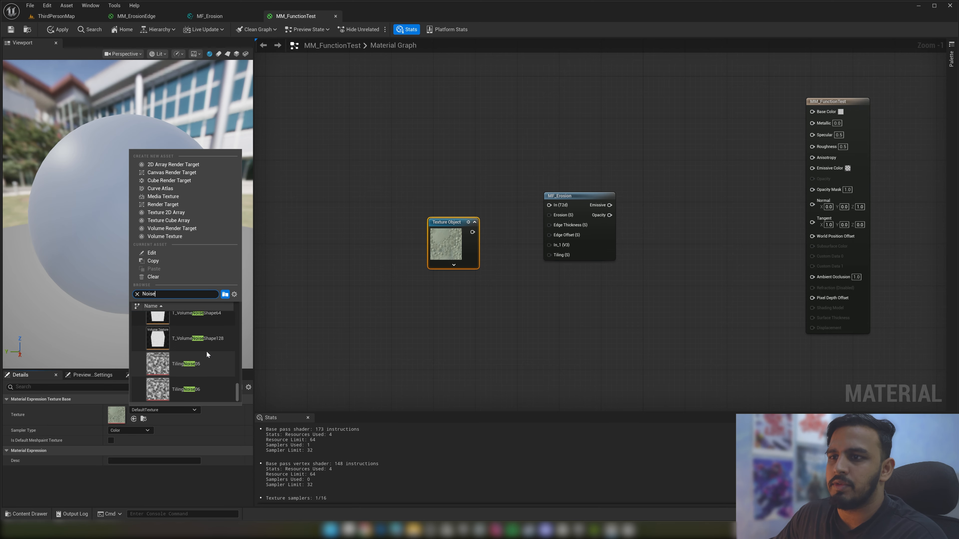
{"action": "scroll", "coordinate": [191, 327], "scroll_direction": "up", "scroll_amount": 5}
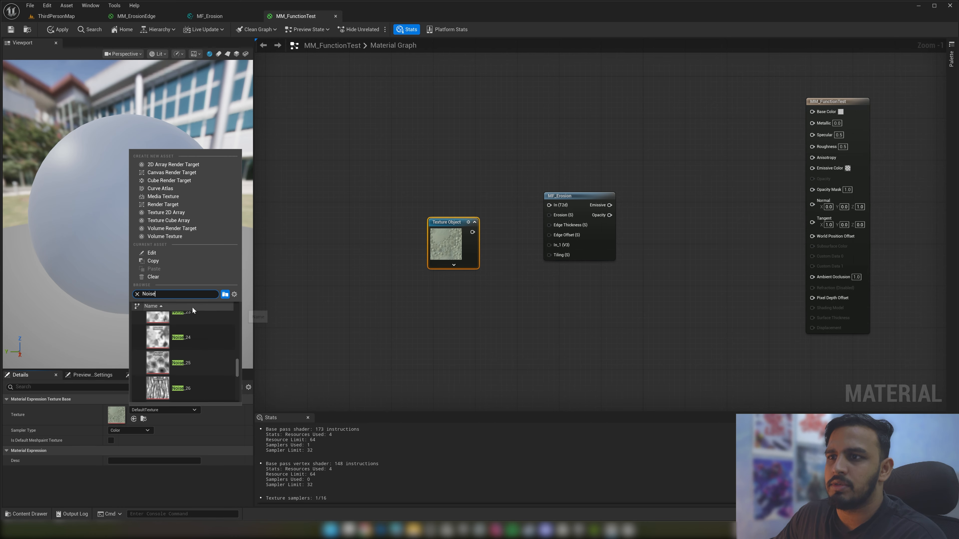
{"action": "scroll", "coordinate": [203, 357], "scroll_direction": "up", "scroll_amount": 2}
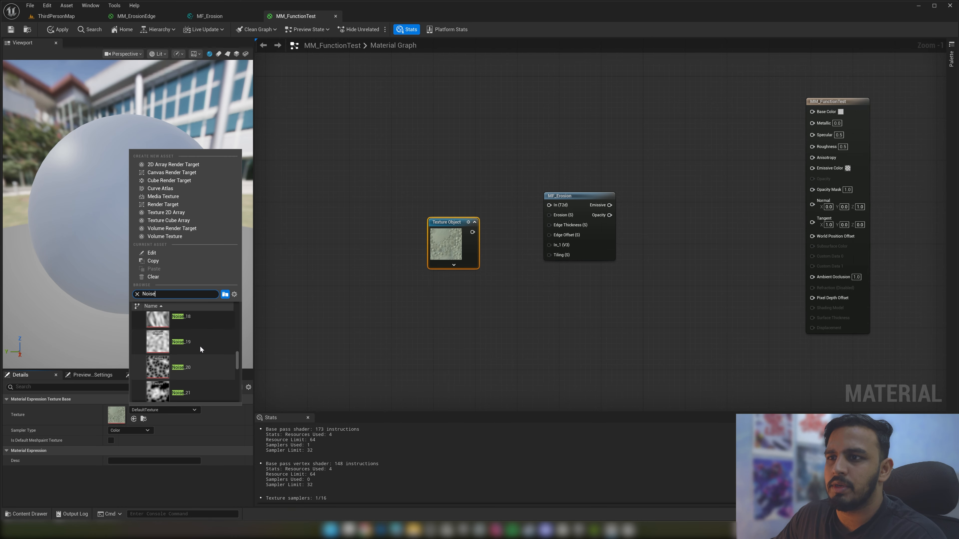
{"action": "left_click", "coordinate": [199, 344]}
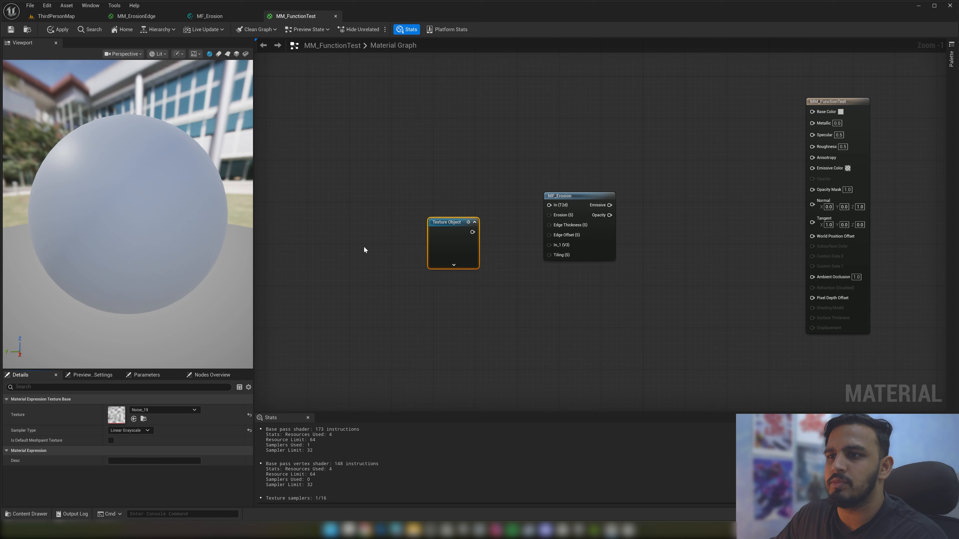
Connect the Texture Object to MF_Erosion's In input and move the texture node higher in the graph
{"action": "left_click_drag", "start_coordinate": [472, 232], "coordinate": [549, 205]}
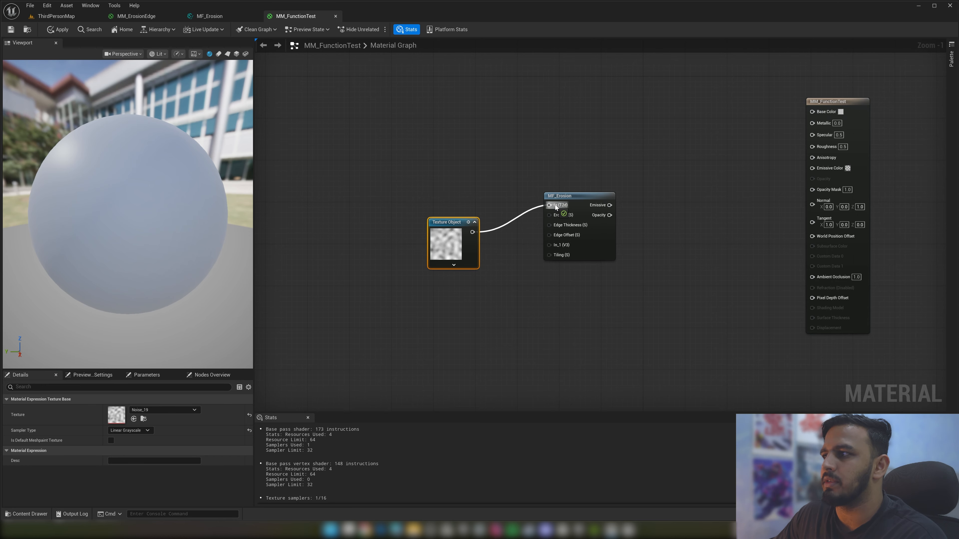
{"action": "scroll", "coordinate": [455, 218], "scroll_direction": "up", "scroll_amount": 1}
{"action": "left_click_drag", "start_coordinate": [455, 218], "coordinate": [424, 82]}
Promote MF_Erosion's Erosion input to a parameter, place it below the Texture Object and set its default value to 0.5
{"action": "left_click_drag", "start_coordinate": [566, 210], "coordinate": [531, 218]}
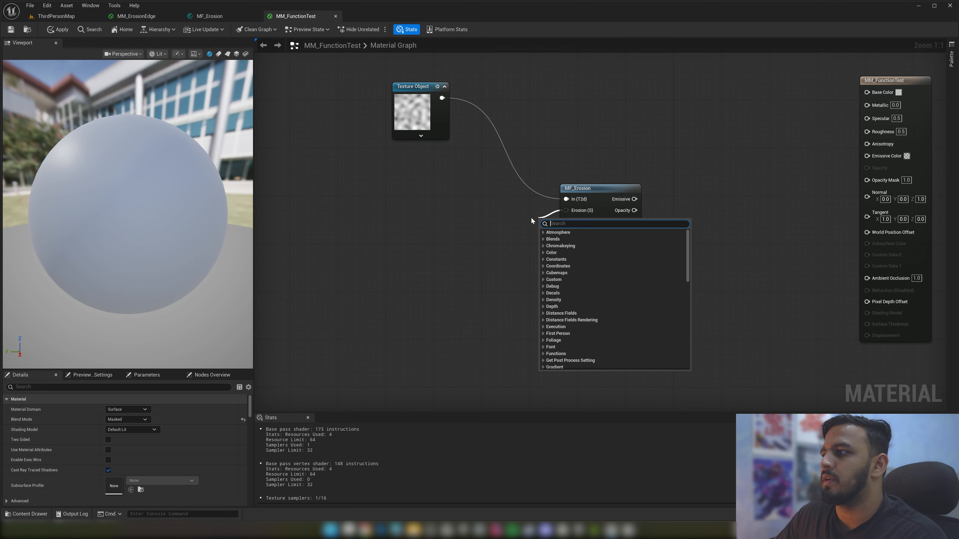
{"action": "right_click", "coordinate": [567, 210]}
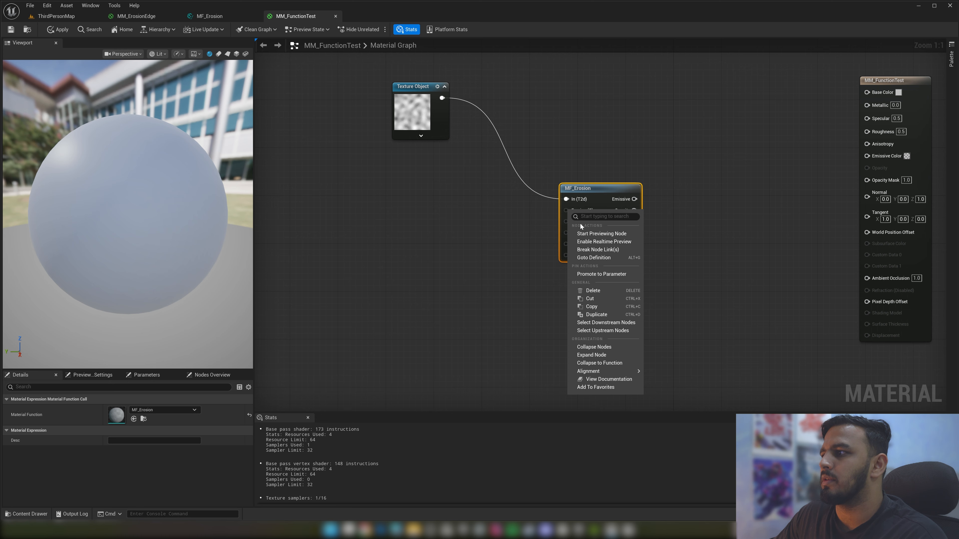
{"action": "left_click", "coordinate": [618, 274]}
{"action": "left_click_drag", "start_coordinate": [546, 199], "coordinate": [425, 204]}
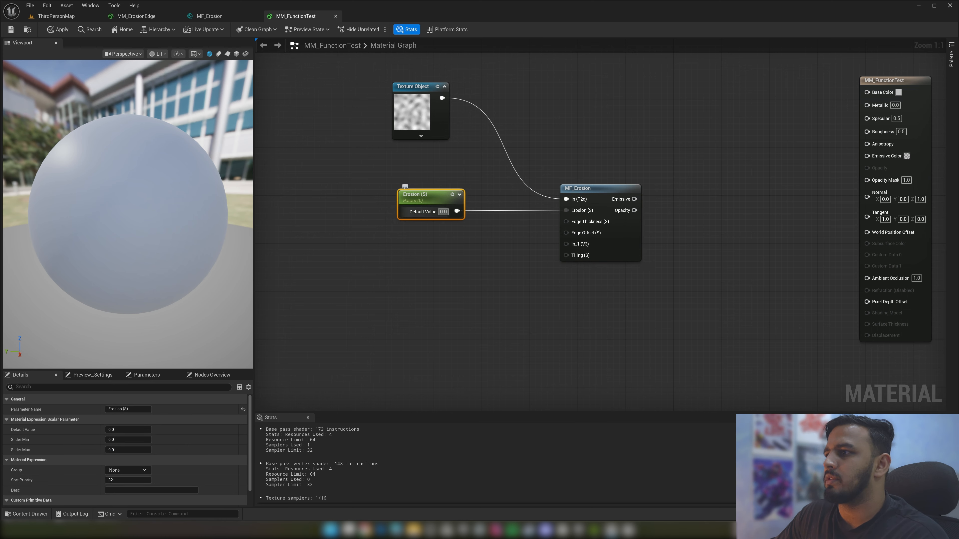
{"action": "type", "text": "0.5"}
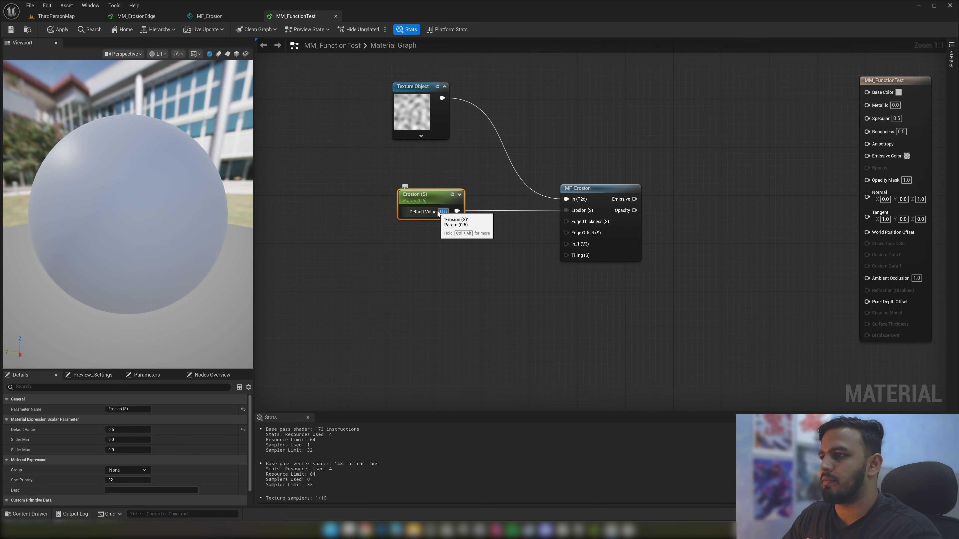
{"action": "key", "text": "Return"}
Connect MF_Erosion's Emissive output to Emissive Color and its Opacity output to Opacity Mask, and select the main material node
{"action": "mouse_move", "coordinate": [633, 199]}
{"action": "left_mouse_down"}
{"action": "mouse_move", "coordinate": [817, 142]}
{"action": "mouse_move", "coordinate": [880, 156]}
{"action": "mouse_move", "coordinate": [757, 209]}
{"action": "mouse_move", "coordinate": [634, 211]}
{"action": "left_mouse_up"}
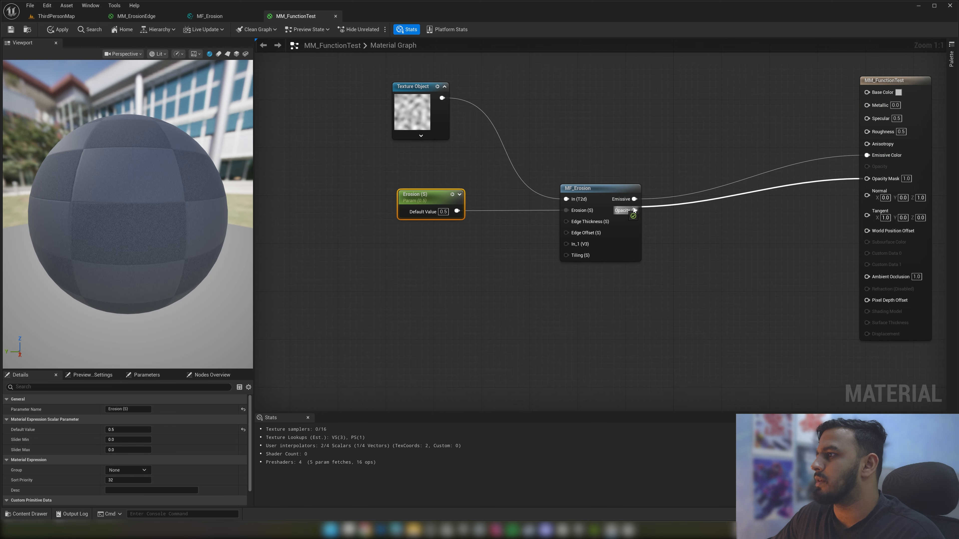
{"action": "right_click_drag", "start_coordinate": [360, 224], "coordinate": [379, 234]}
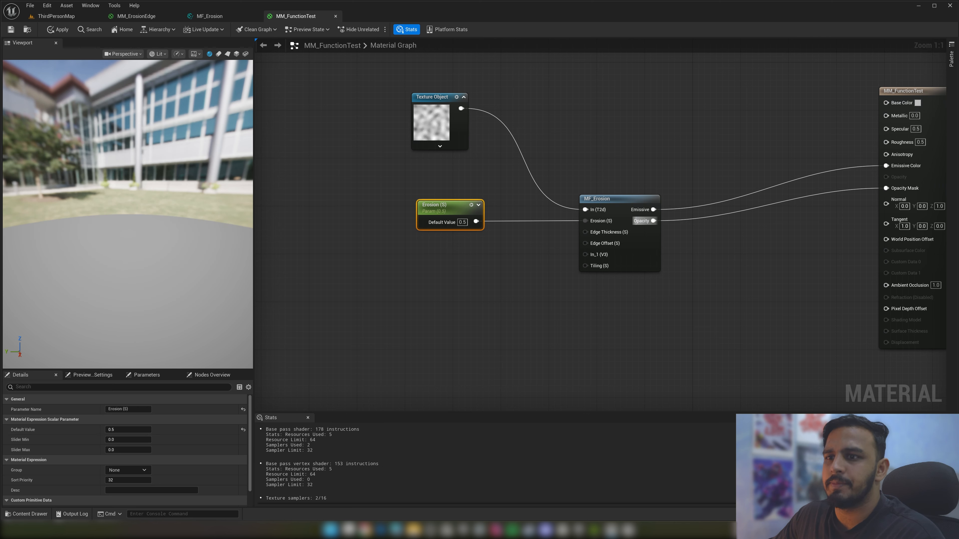
{"action": "left_click", "coordinate": [928, 283]}
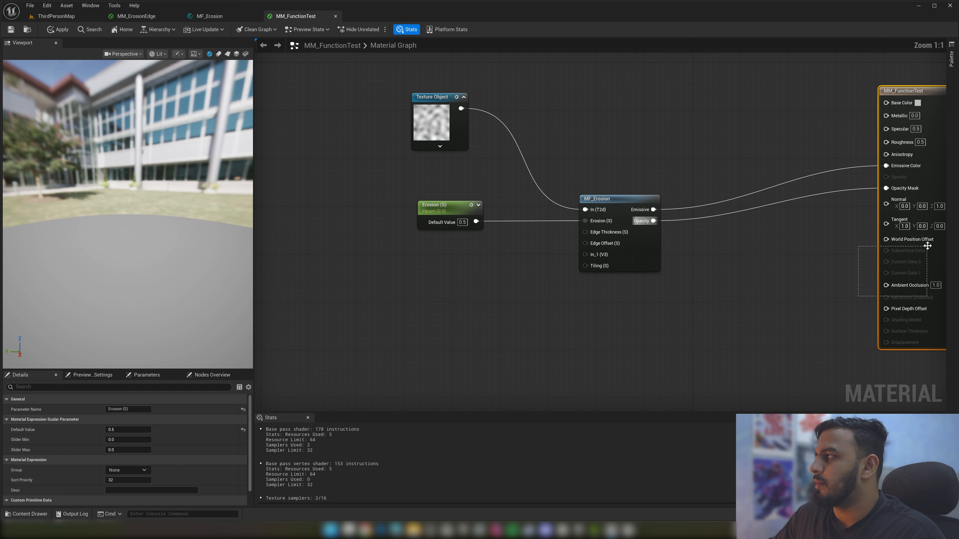
{"action": "right_click_drag", "start_coordinate": [407, 291], "coordinate": [386, 267]}
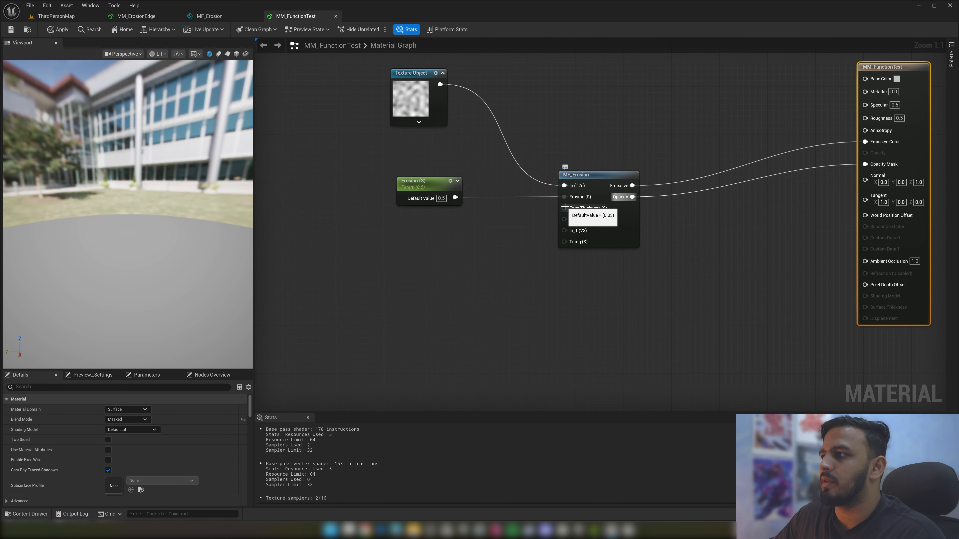
Preview the material on a plane and promote MF_Erosion's Edge Thickness input to a parameter, moving it beside the Erosion parameter
{"action": "left_click", "coordinate": [228, 54]}
{"action": "left_click", "coordinate": [178, 54]}
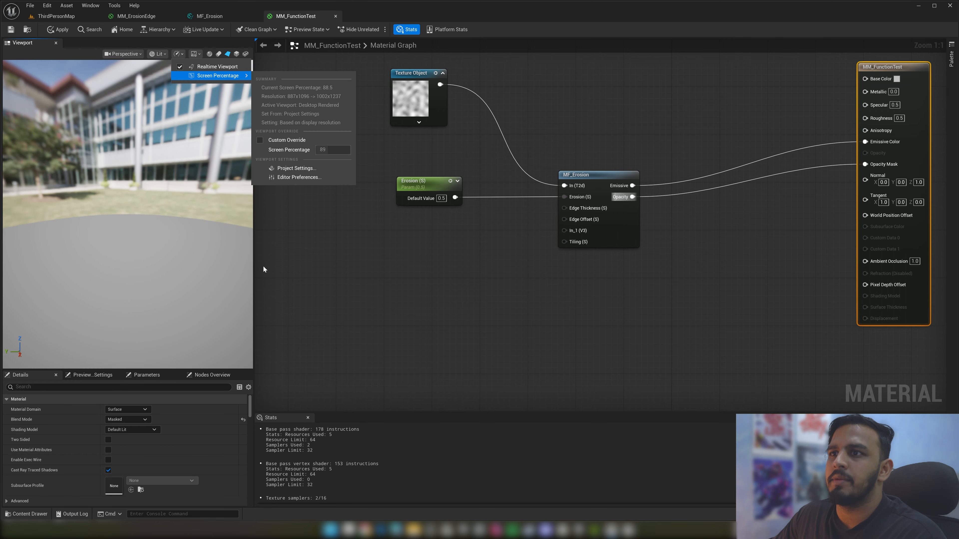
{"action": "right_click_drag", "start_coordinate": [517, 258], "coordinate": [557, 250]}
{"action": "right_click", "coordinate": [602, 200]}
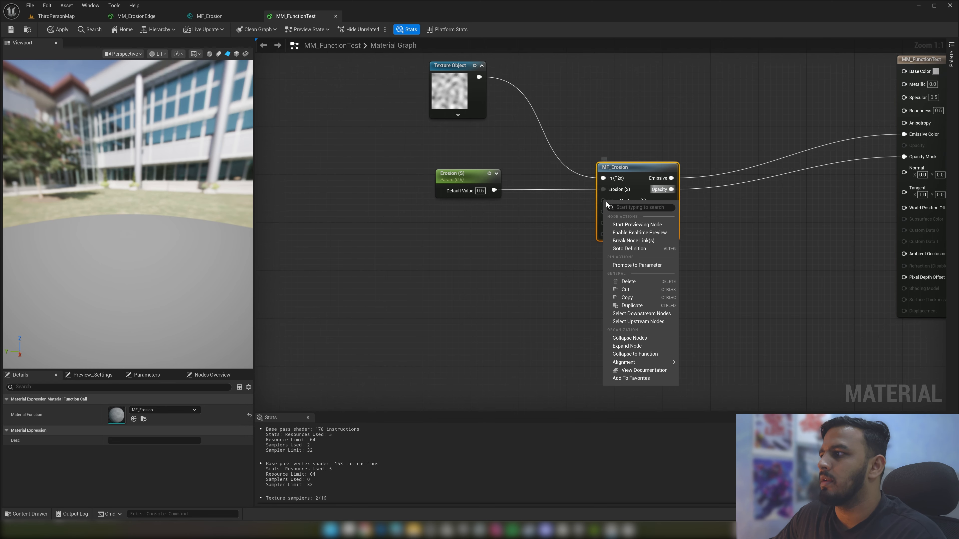
{"action": "left_click", "coordinate": [635, 266]}
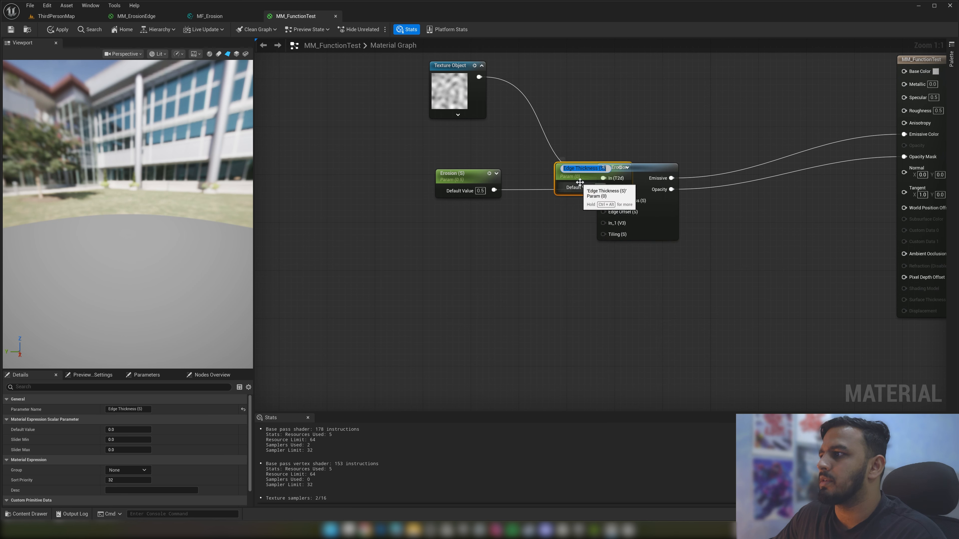
{"action": "left_click_drag", "start_coordinate": [563, 164], "coordinate": [467, 185]}
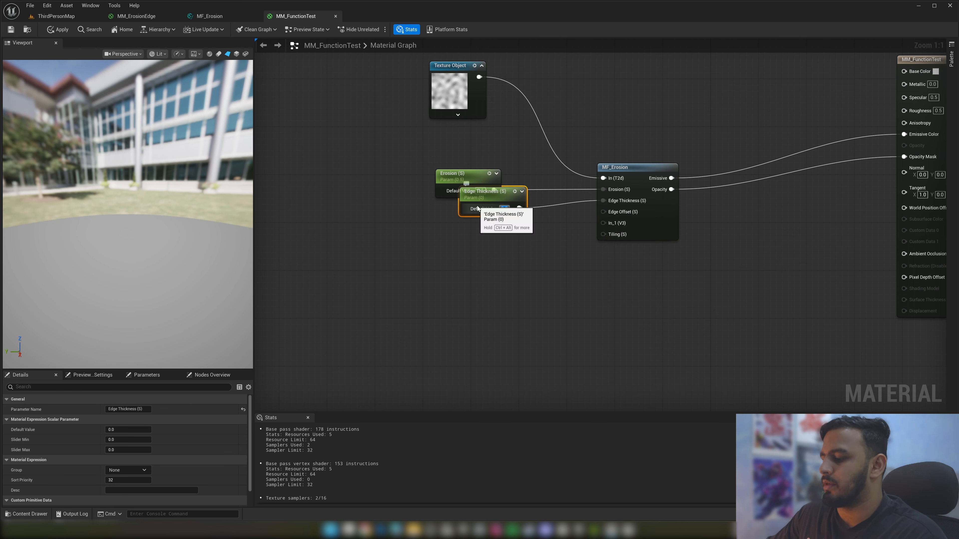
Set the Edge Thickness parameter's default value to 0.03 and place the node below the Erosion parameter
{"action": "type", "text": ".0"}
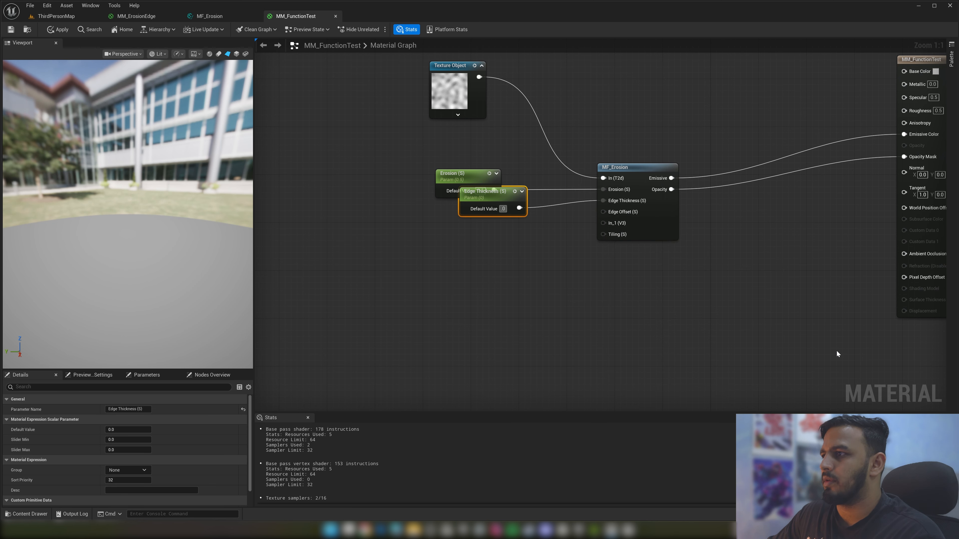
{"action": "type", "text": "3"}
{"action": "key", "text": "Return"}
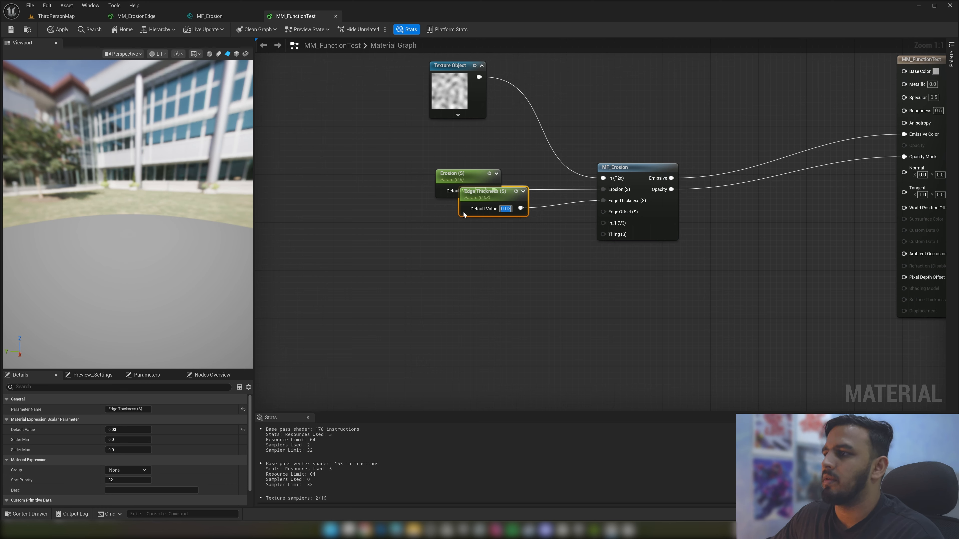
{"action": "left_click_drag", "start_coordinate": [483, 198], "coordinate": [413, 222]}
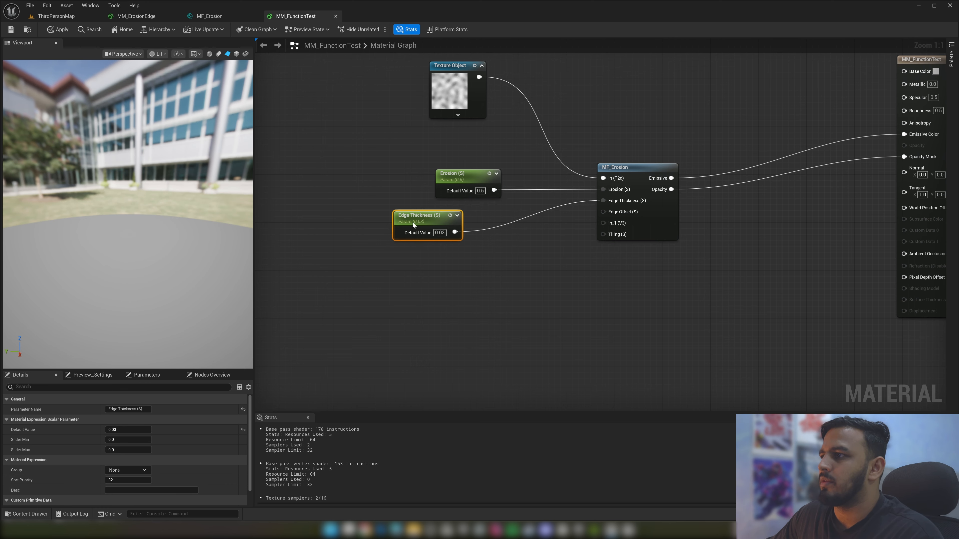
Promote MF_Erosion's Edge Offset input to a parameter, place it below Edge Thickness and set its default value to 10
{"action": "right_click", "coordinate": [604, 215]}
{"action": "left_click", "coordinate": [638, 277]}
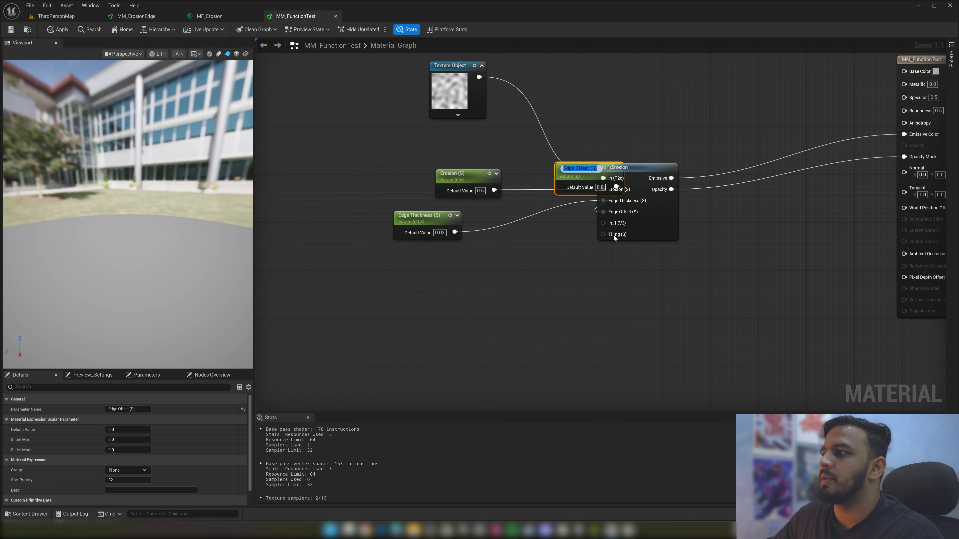
{"action": "left_click_drag", "start_coordinate": [578, 176], "coordinate": [415, 265]}
{"action": "left_click", "coordinate": [438, 275]}
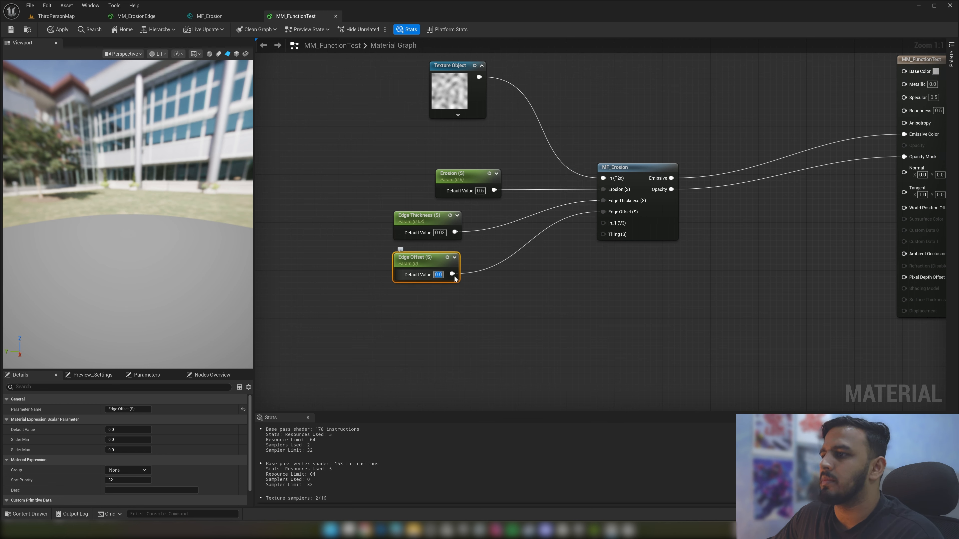
{"action": "type", "text": "10"}
{"action": "key", "text": "Return"}
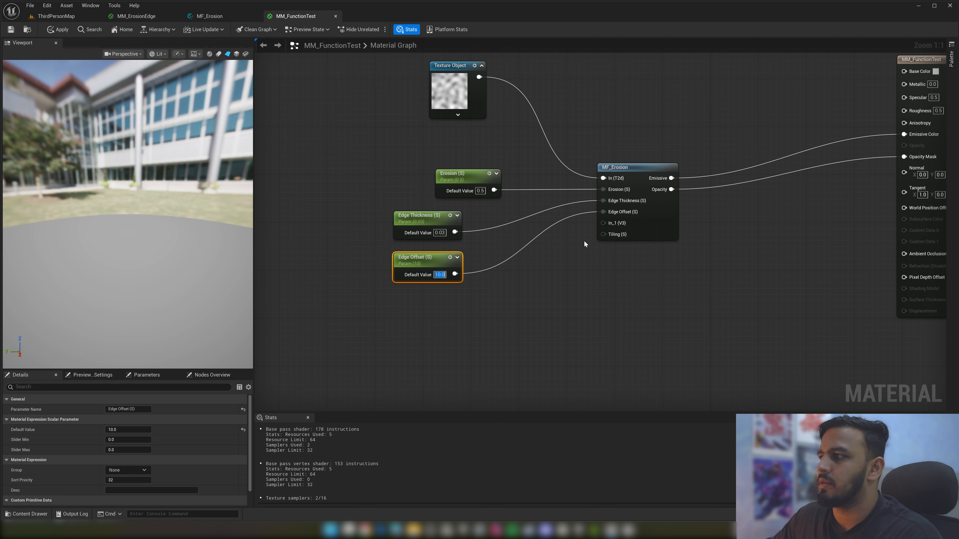
Try to promote MF_Erosion's In_1 input to a parameter
{"action": "right_click", "coordinate": [604, 222]}
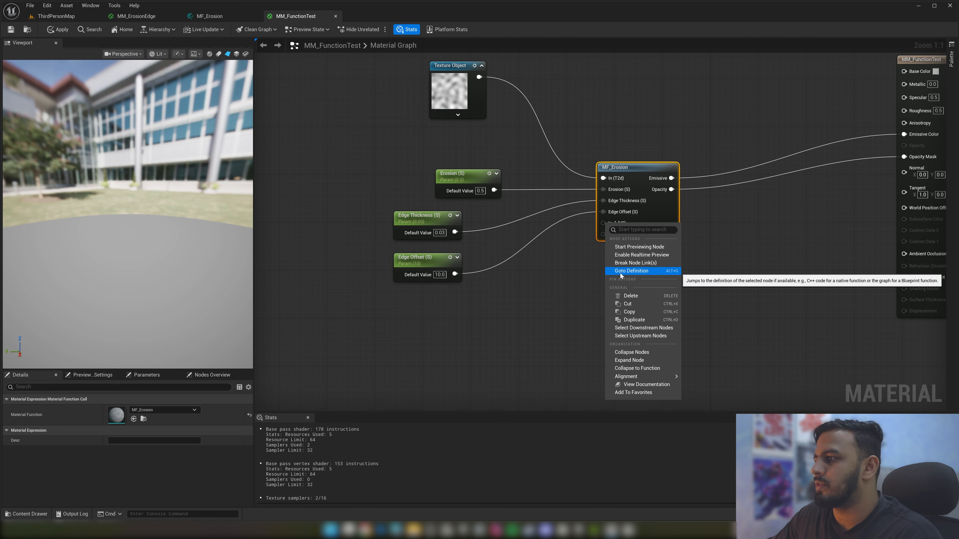
{"action": "left_click", "coordinate": [603, 225]}
{"action": "right_click", "coordinate": [605, 223]}
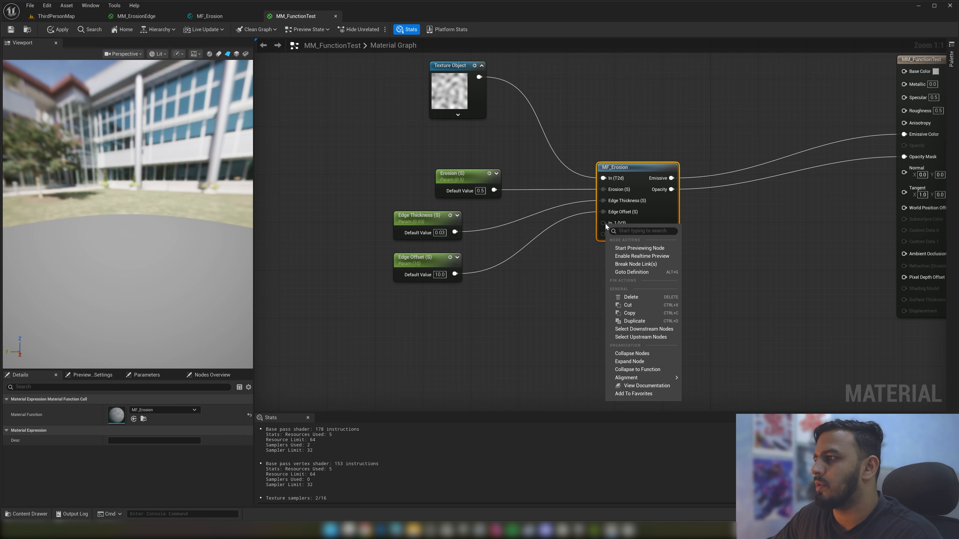
In the MF_Erosion function, change the Color input's type to Function Input Vector 4 and save the function
{"action": "left_click", "coordinate": [224, 18]}
{"action": "right_click_drag", "start_coordinate": [756, 314], "coordinate": [718, 306]}
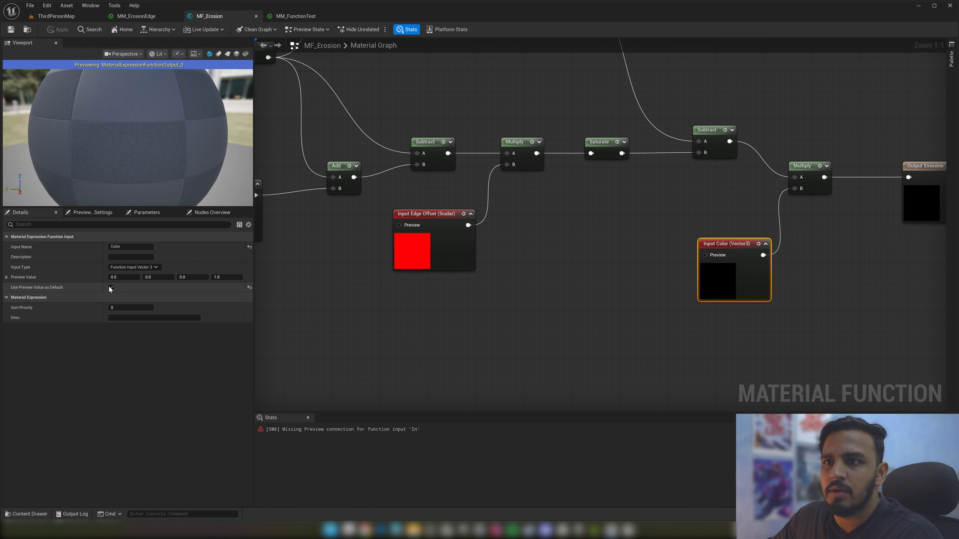
{"action": "left_click", "coordinate": [7, 278]}
{"action": "left_click", "coordinate": [7, 278]}
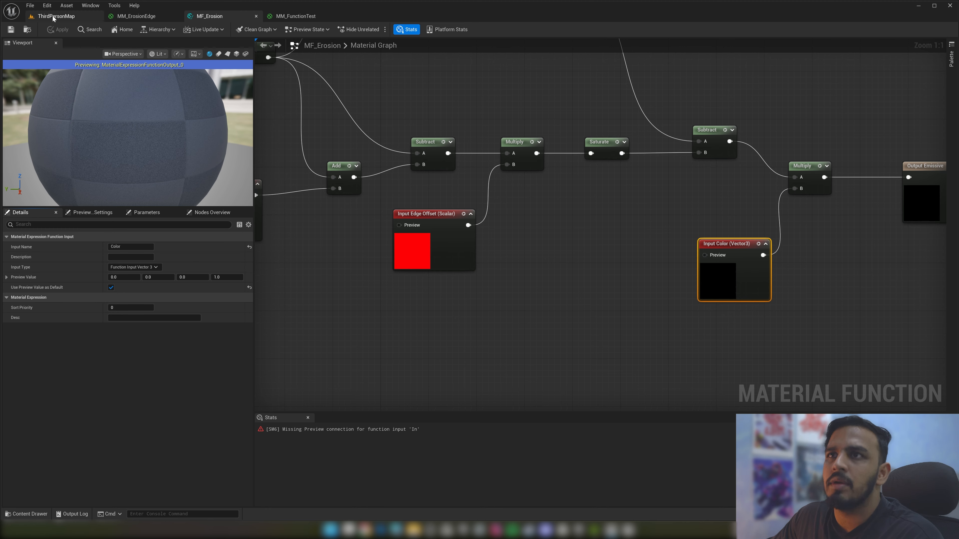
{"action": "left_click", "coordinate": [135, 267]}
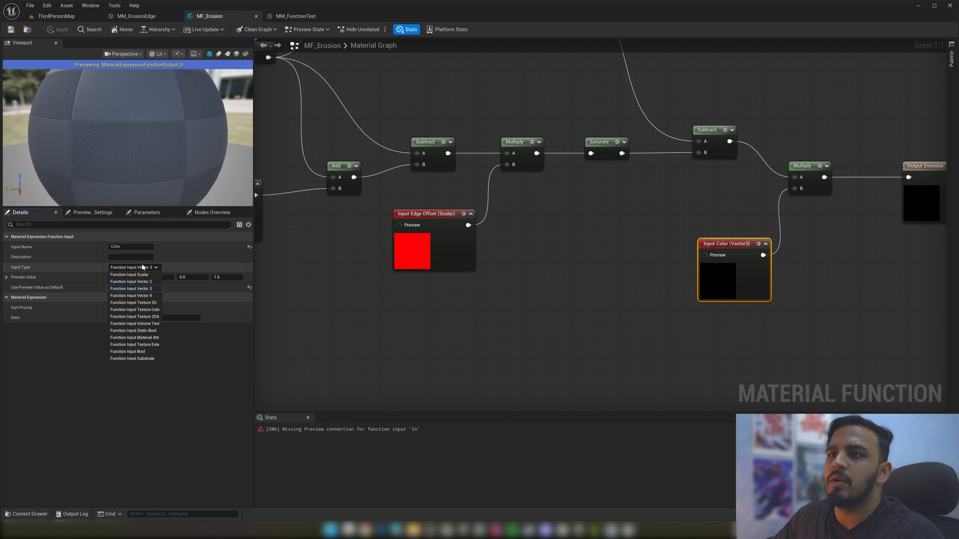
{"action": "left_click", "coordinate": [149, 295]}
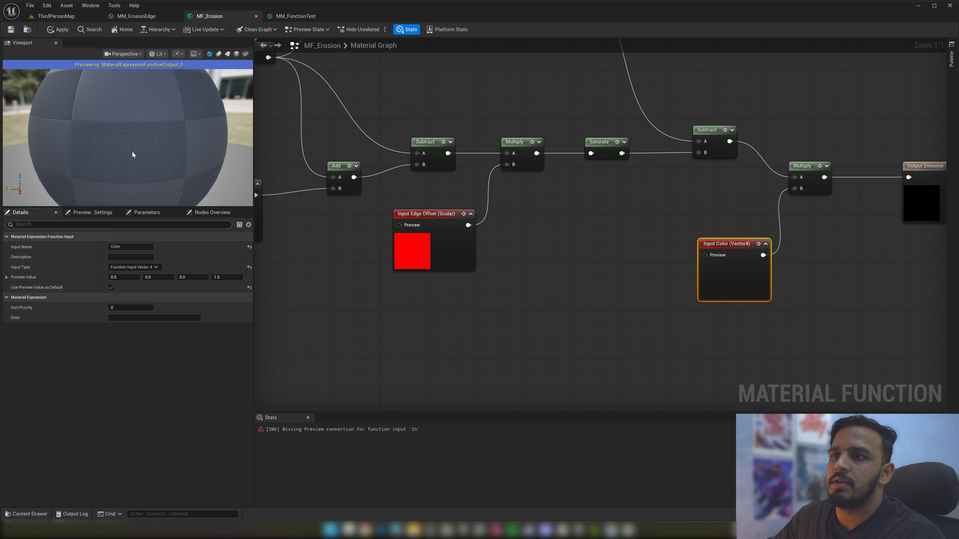
{"action": "left_click", "coordinate": [11, 30]}
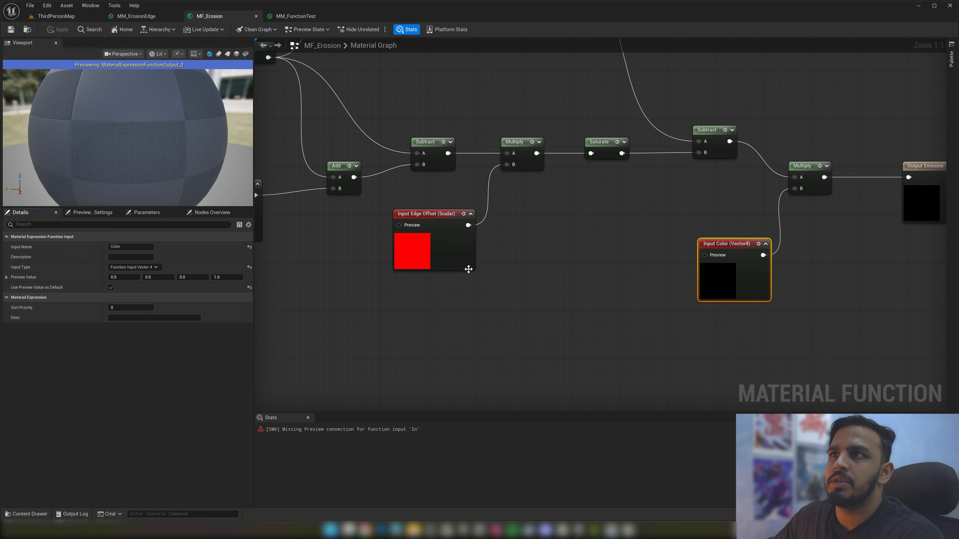
Apply the MM_FunctionTest material and recheck the MF_Erosion node's In_1 input for a promote option
{"action": "left_click", "coordinate": [288, 17]}
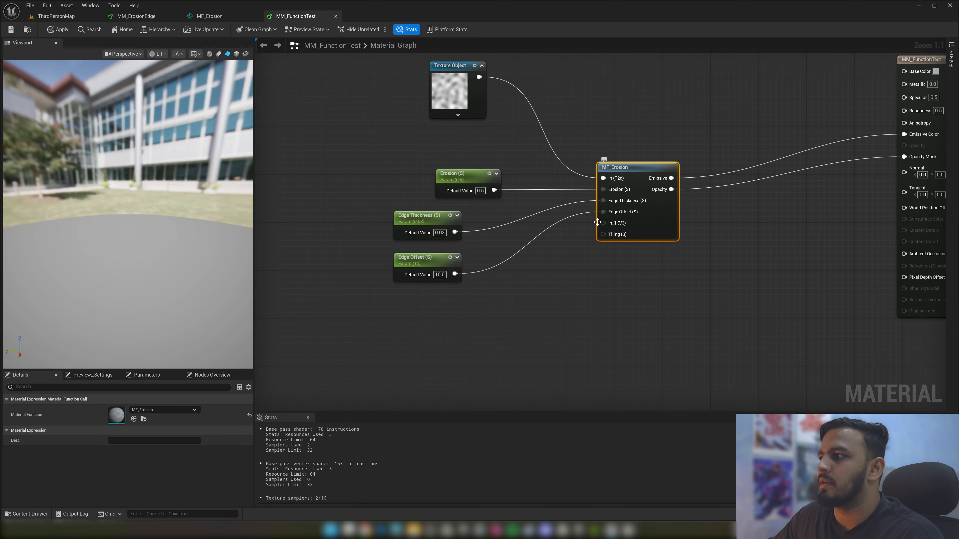
{"action": "left_click", "coordinate": [52, 32]}
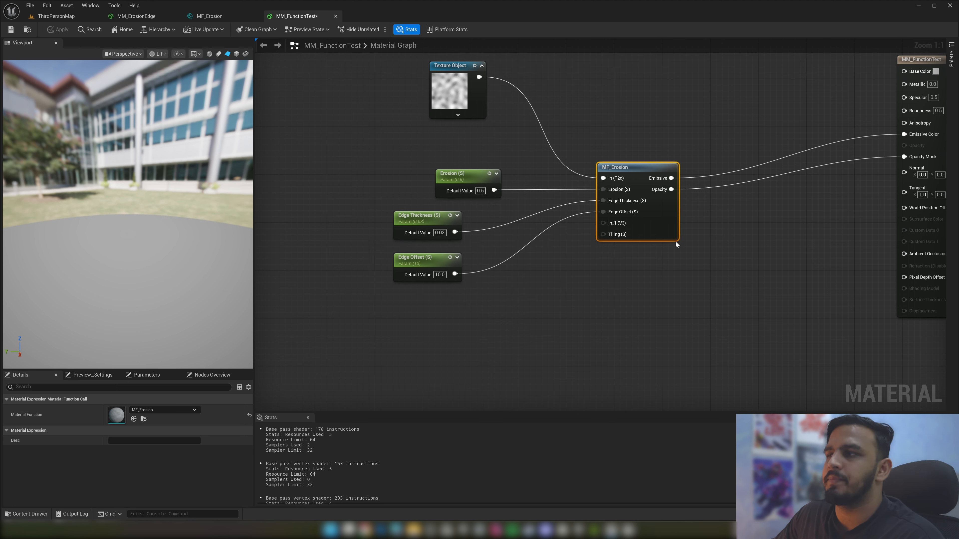
{"action": "right_click_drag", "start_coordinate": [498, 116], "coordinate": [499, 139]}
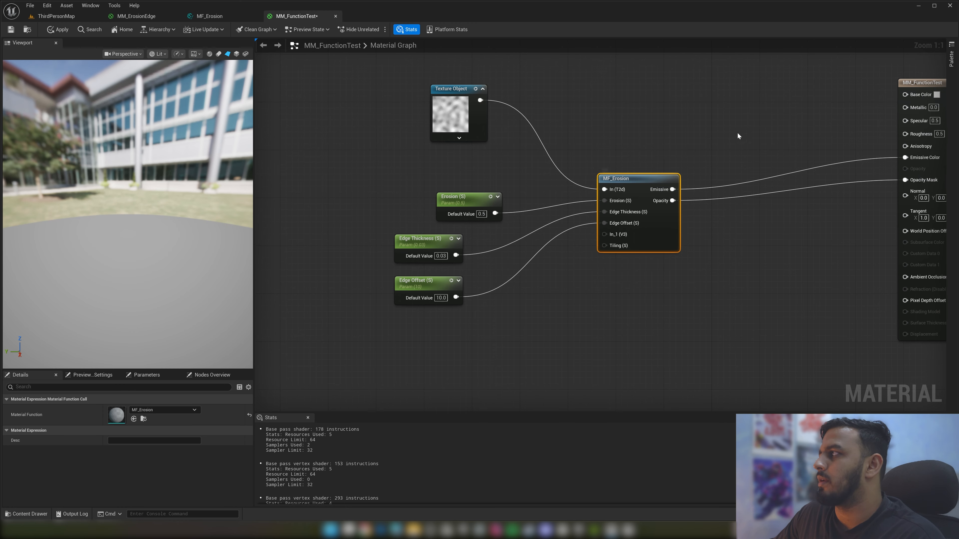
{"action": "right_click_drag", "start_coordinate": [738, 132], "coordinate": [690, 126]}
{"action": "left_click_drag", "start_coordinate": [161, 272], "coordinate": [167, 244]}
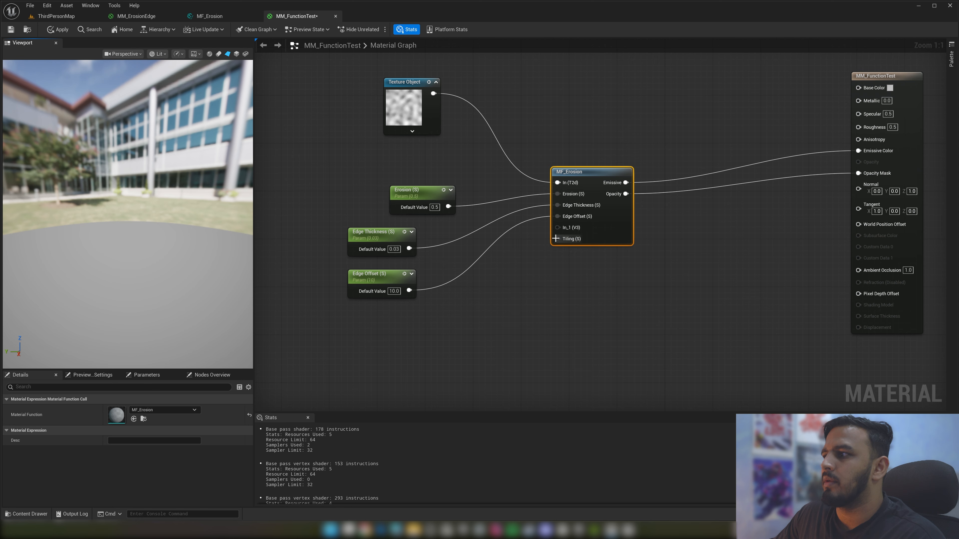
{"action": "right_click", "coordinate": [556, 229]}
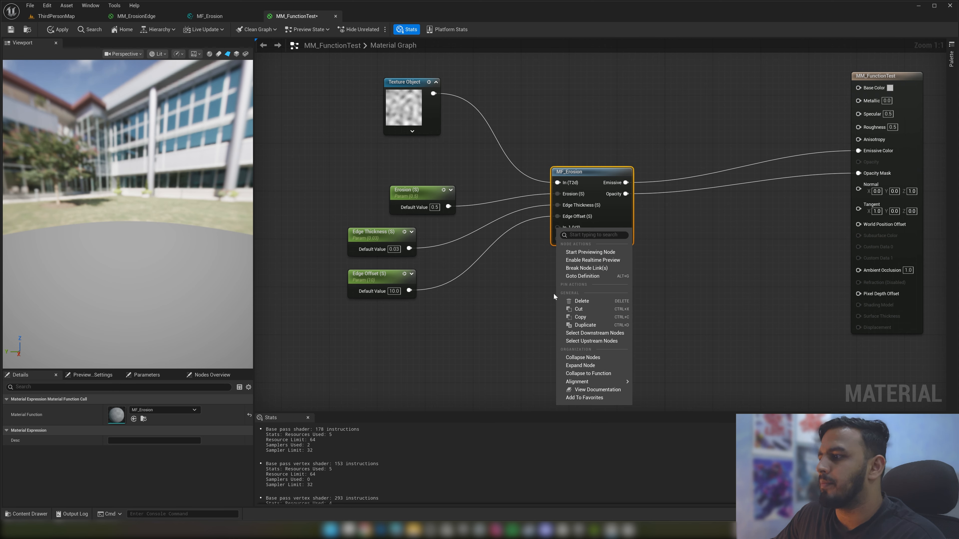
{"action": "left_click", "coordinate": [499, 313]}
Add a four-component vector constant below MF_Erosion and set it to an orange-yellow color with a brightness value of 10
{"action": "left_click", "coordinate": [482, 332]}
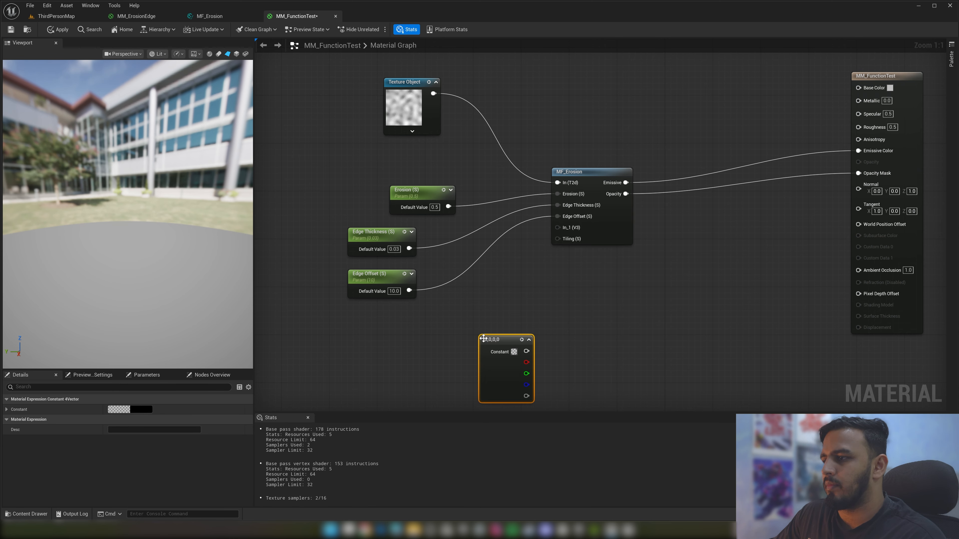
{"action": "double_click", "coordinate": [504, 379]}
{"action": "left_click_drag", "start_coordinate": [578, 362], "coordinate": [581, 385]}
{"action": "left_click", "coordinate": [656, 430]}
{"action": "type", "text": "10"}
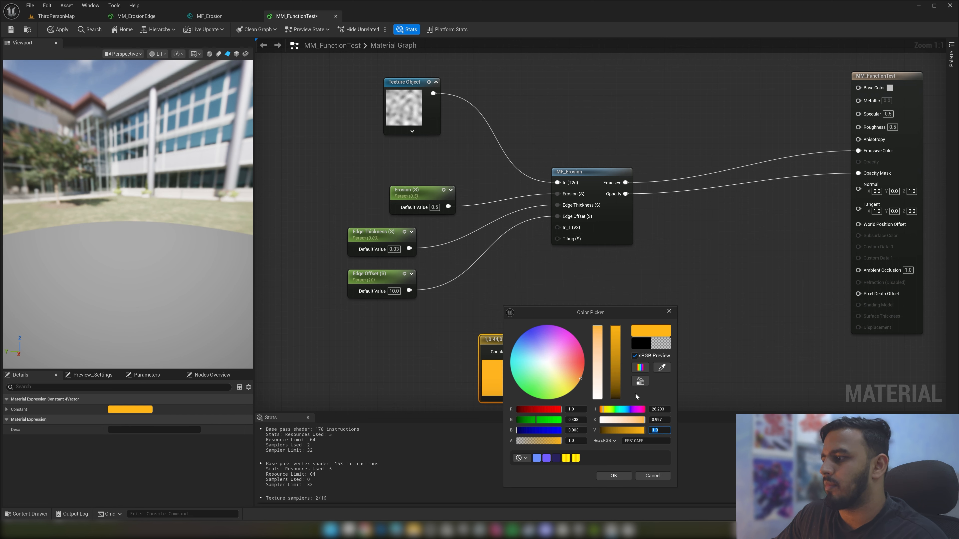
{"action": "key", "text": "Return"}
{"action": "left_click", "coordinate": [627, 476]}
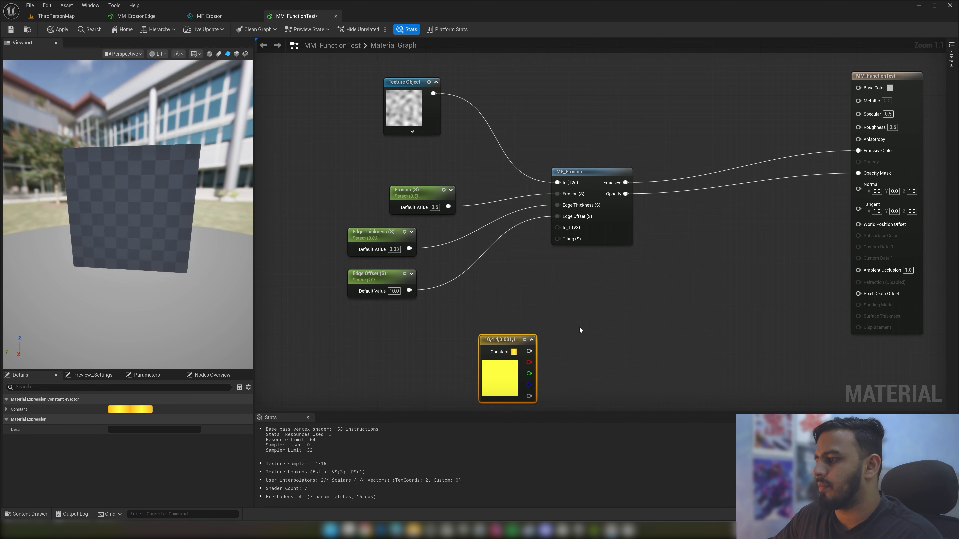
Connect the yellow color constant to MF_Erosion's In_1 input and move the constant slightly up and left
{"action": "left_click_drag", "start_coordinate": [529, 351], "coordinate": [557, 227]}
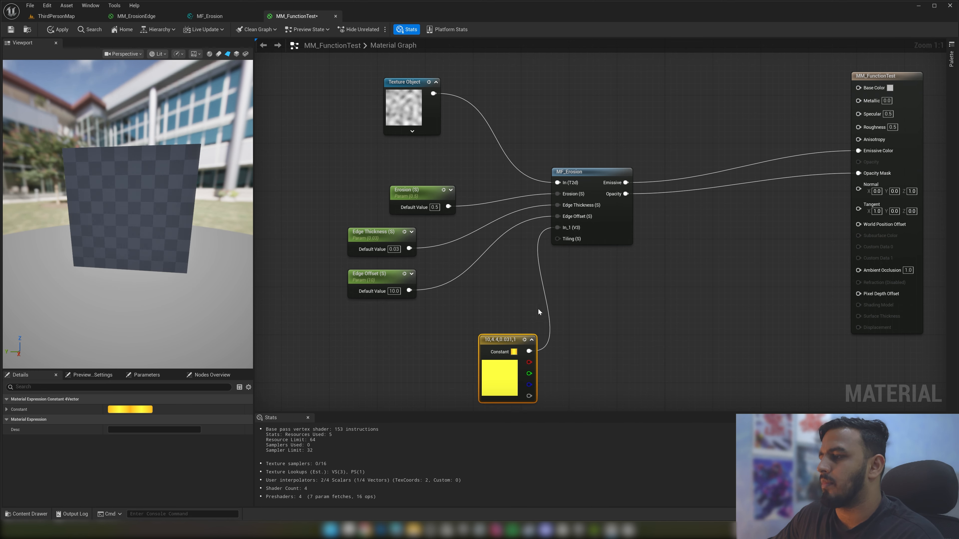
{"action": "left_click_drag", "start_coordinate": [517, 342], "coordinate": [486, 330]}
{"action": "right_click_drag", "start_coordinate": [577, 284], "coordinate": [584, 278]}
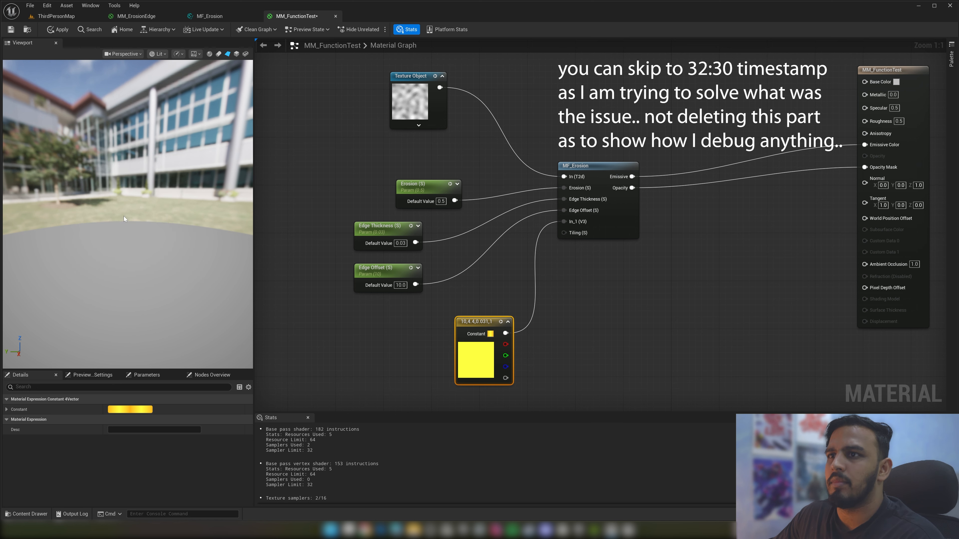
Turn the preview view and set the Erosion parameter's default value to 1 to test the preview
{"action": "left_click_drag", "start_coordinate": [123, 218], "coordinate": [140, 200]}
{"action": "left_click", "coordinate": [441, 201]}
{"action": "type", "text": "1"}
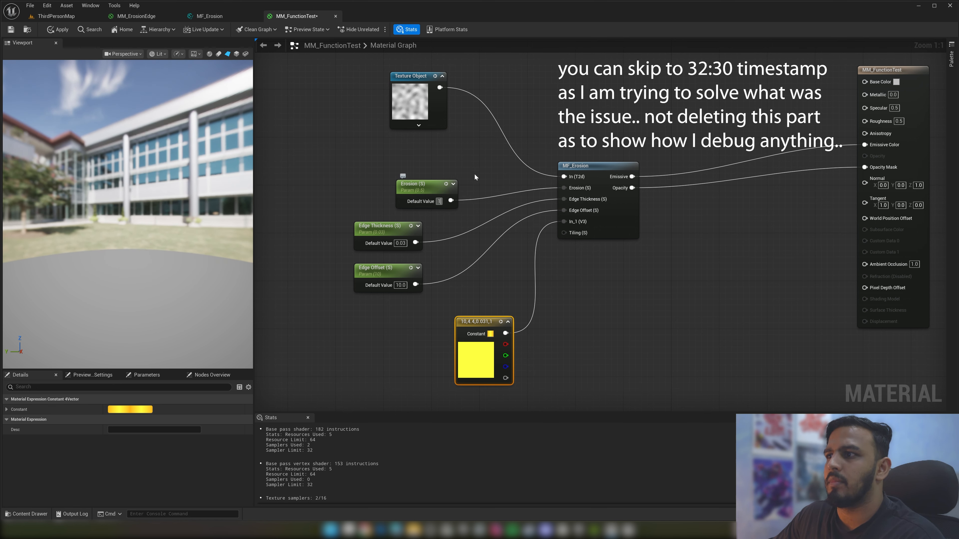
{"action": "left_click", "coordinate": [473, 165]}
Open the MM_ErosionEdge material and preview it on a plane for comparison
{"action": "left_click", "coordinate": [135, 17]}
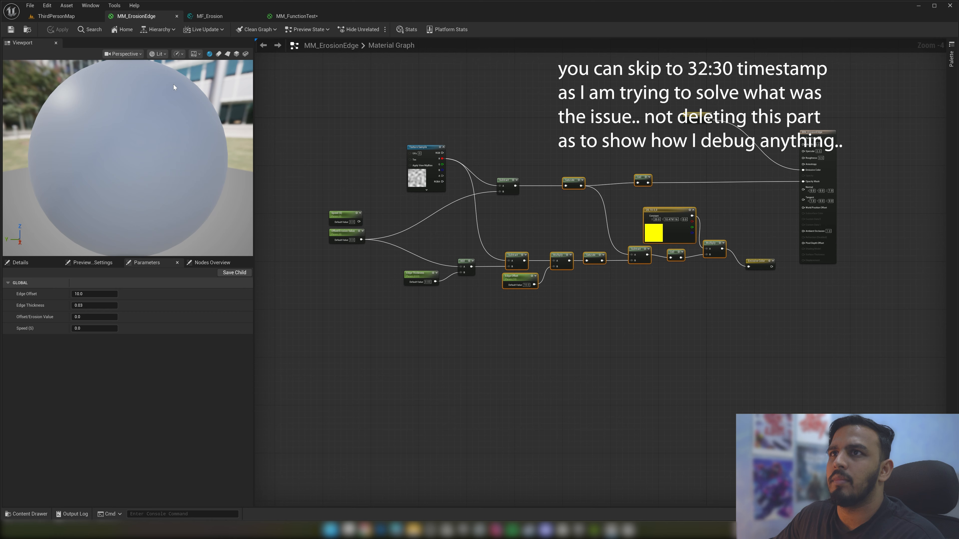
{"action": "left_click", "coordinate": [228, 53]}
{"action": "left_click_drag", "start_coordinate": [166, 151], "coordinate": [155, 152]}
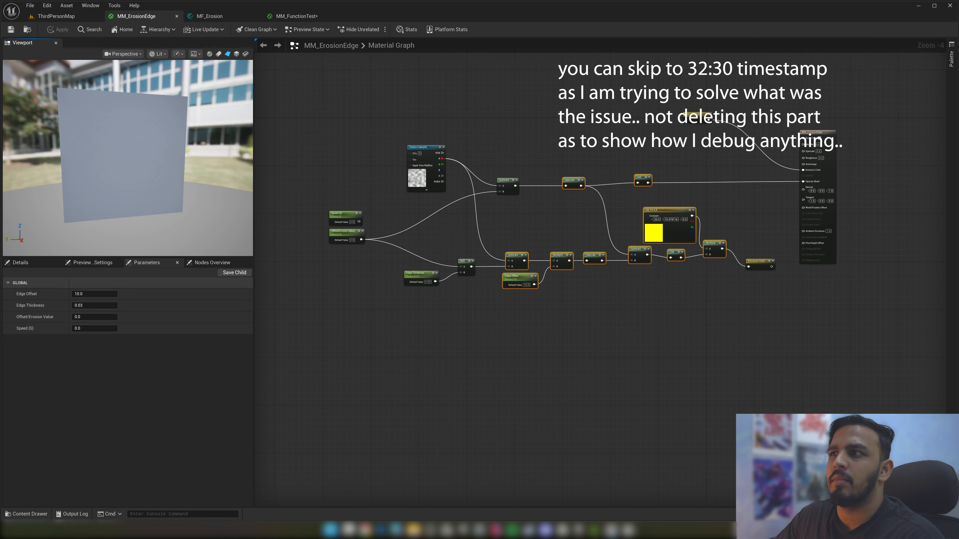
Set the default value of both the Speed and Offset/Erosion Value parameters to 0.5 and save MM_ErosionEdge
{"action": "scroll", "coordinate": [347, 232], "scroll_direction": "up", "scroll_amount": 2}
{"action": "scroll", "coordinate": [347, 232], "scroll_direction": "up", "scroll_amount": 1}
{"action": "left_click", "coordinate": [346, 232]}
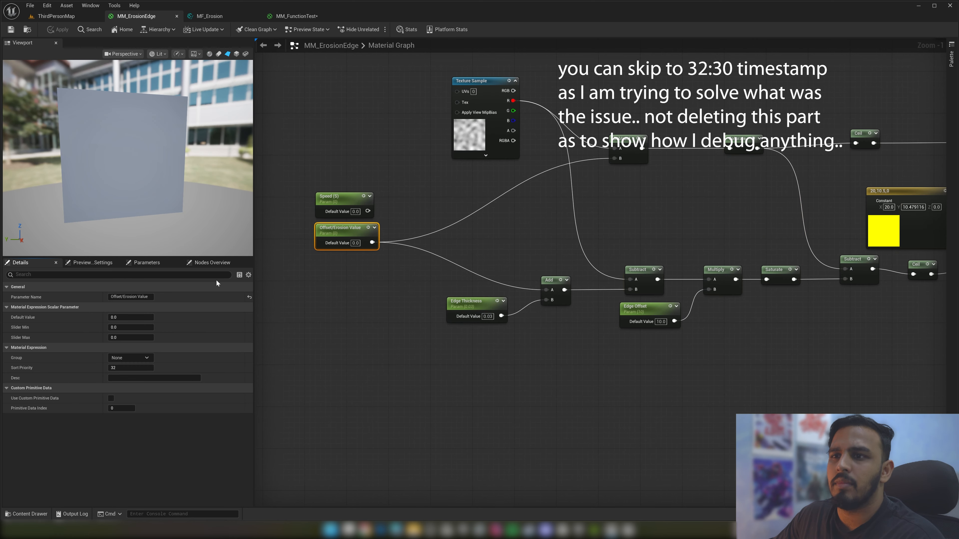
{"action": "left_click_drag", "start_coordinate": [371, 237], "coordinate": [362, 206]}
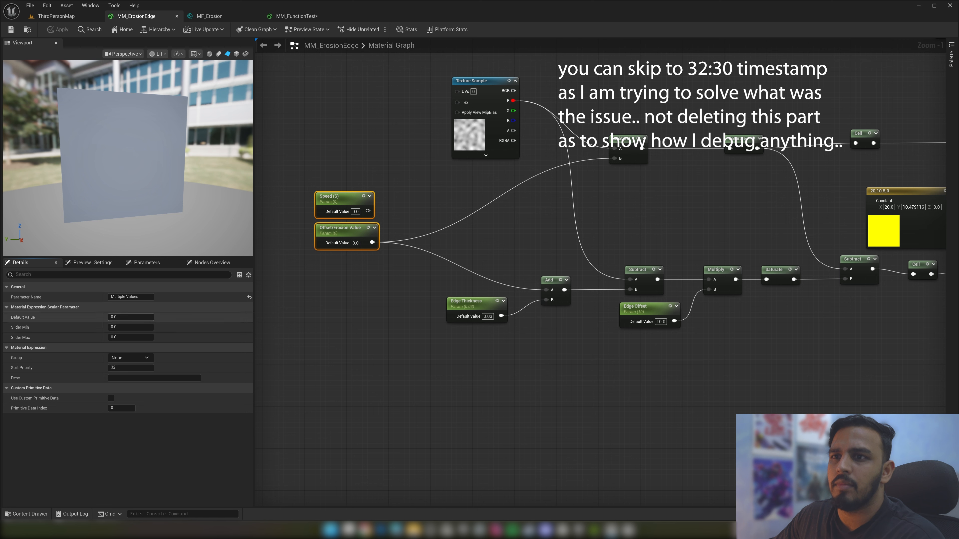
{"action": "left_click", "coordinate": [151, 320]}
{"action": "type", "text": ".5"}
{"action": "key", "text": "Return"}
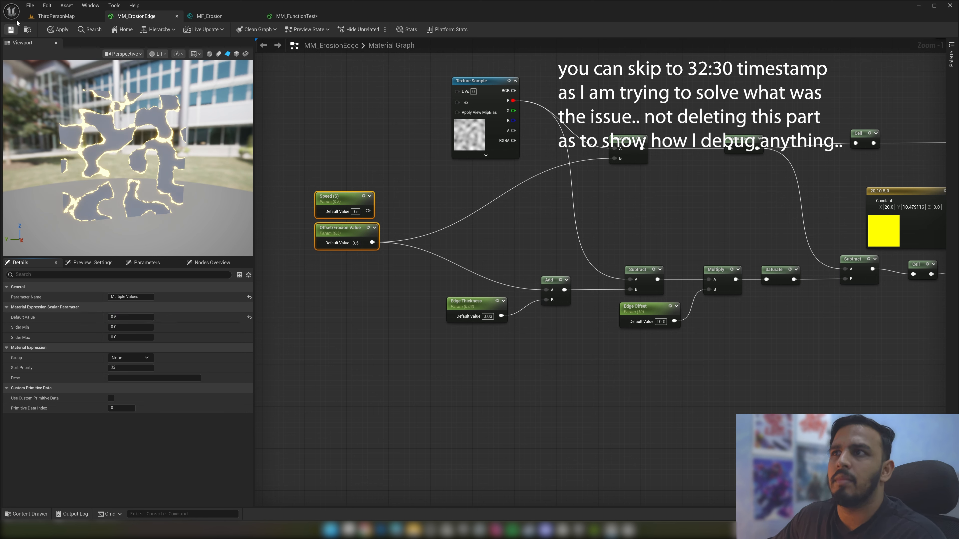
{"action": "left_click", "coordinate": [12, 29]}
Examine MM_ErosionEdge's edge node chain from the Edge Thickness addition through to the Emissive Color reroute
{"action": "left_click_drag", "start_coordinate": [531, 219], "coordinate": [494, 318]}
{"action": "right_click_drag", "start_coordinate": [620, 370], "coordinate": [498, 353]}
{"action": "left_click_drag", "start_coordinate": [530, 230], "coordinate": [562, 317]}
{"action": "right_click_drag", "start_coordinate": [630, 326], "coordinate": [556, 341]}
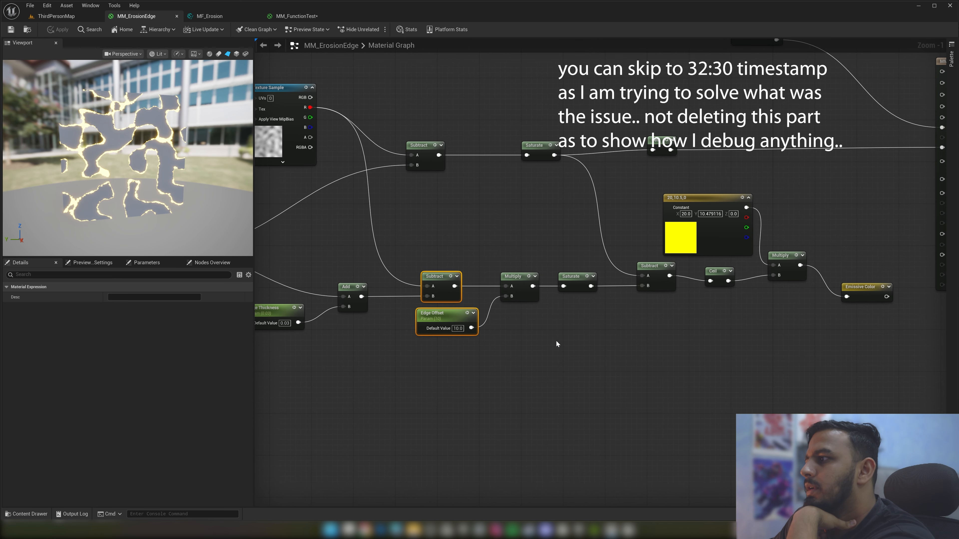
{"action": "left_click_drag", "start_coordinate": [576, 319], "coordinate": [591, 257]}
{"action": "left_click_drag", "start_coordinate": [645, 321], "coordinate": [649, 276]}
{"action": "right_click_drag", "start_coordinate": [663, 334], "coordinate": [574, 347]}
{"action": "left_click_drag", "start_coordinate": [617, 349], "coordinate": [694, 280]}
{"action": "left_click_drag", "start_coordinate": [712, 322], "coordinate": [764, 296]}
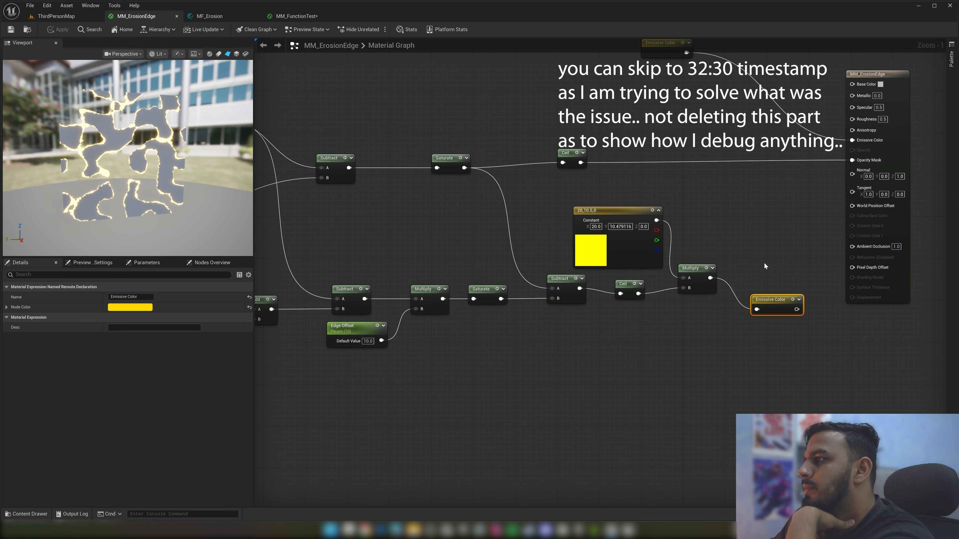
Return to the MM_FunctionTest material, save it and check its preview
{"action": "right_click_drag", "start_coordinate": [743, 236], "coordinate": [741, 290]}
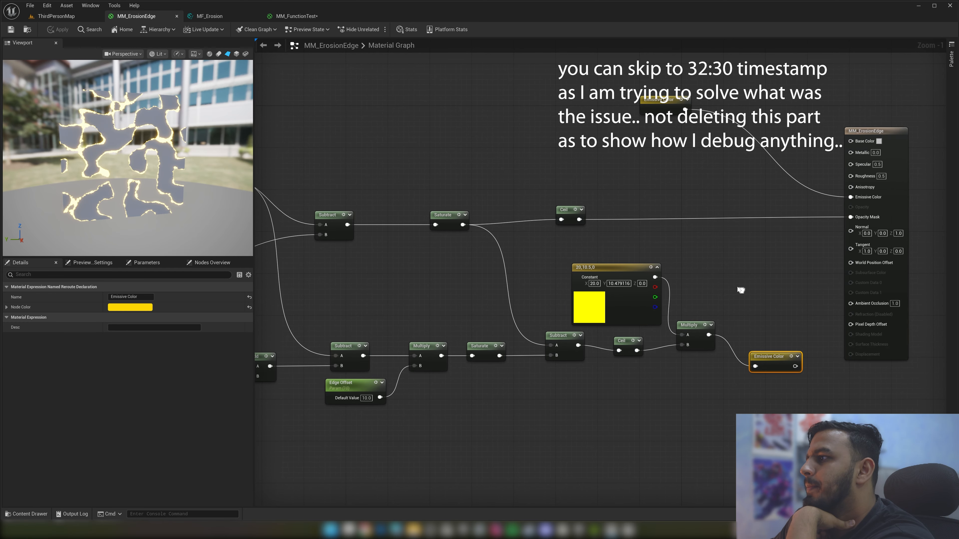
{"action": "left_click", "coordinate": [326, 18]}
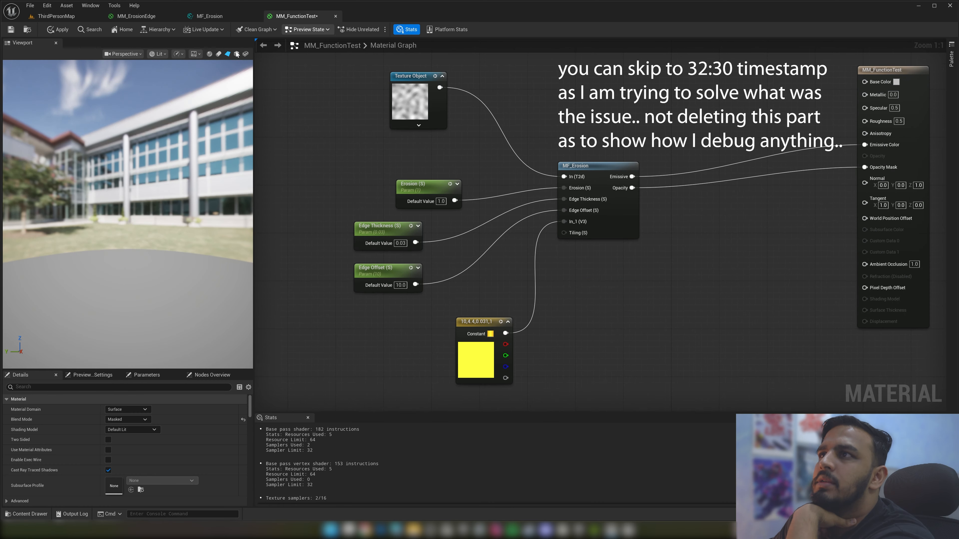
{"action": "left_click", "coordinate": [8, 31]}
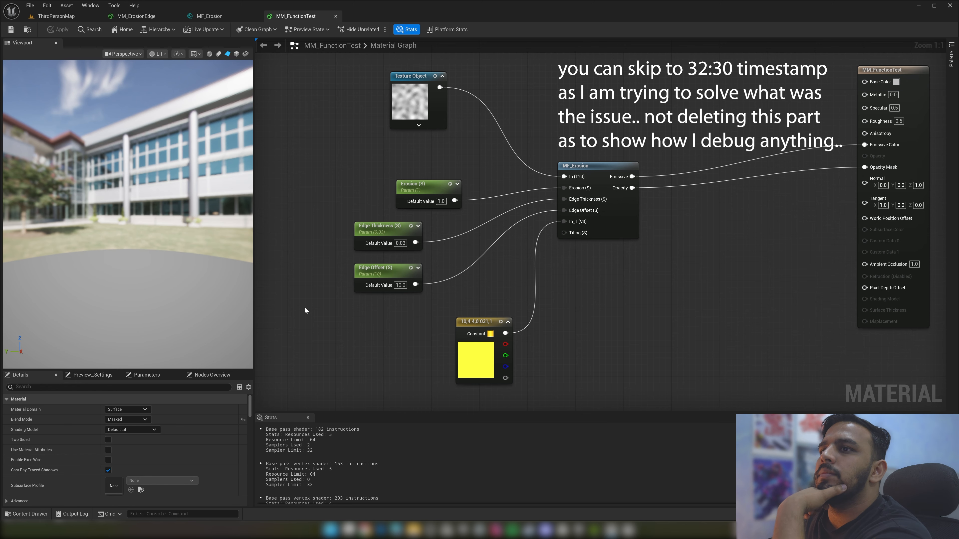
{"action": "mouse_move", "coordinate": [188, 329]}
{"action": "left_mouse_down"}
{"action": "mouse_move", "coordinate": [155, 326]}
{"action": "mouse_move", "coordinate": [188, 330]}
{"action": "left_mouse_up"}
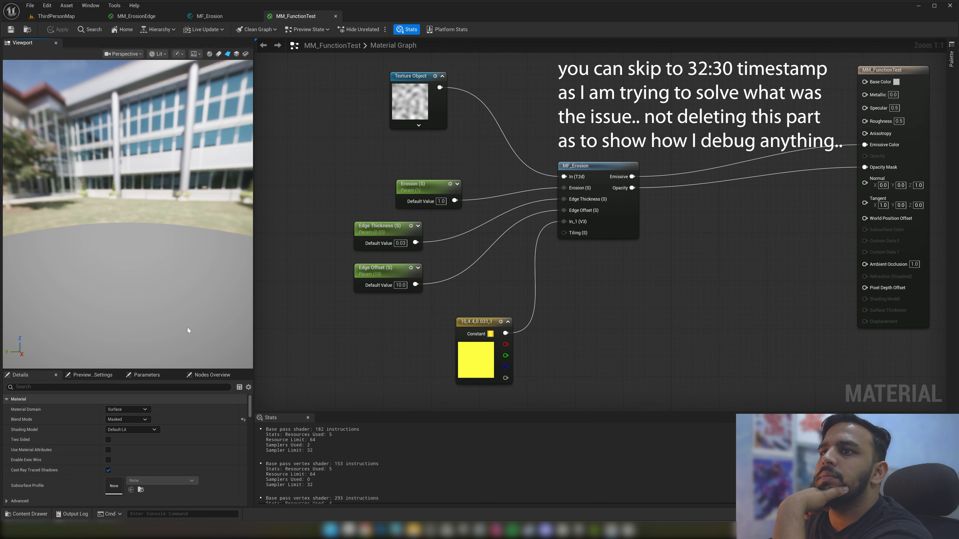
{"action": "left_click", "coordinate": [138, 430]}
Compare with MM_ErosionEdge, then inspect the settings of MF_Erosion's In texture input and Texture Sample node
{"action": "left_click", "coordinate": [137, 16]}
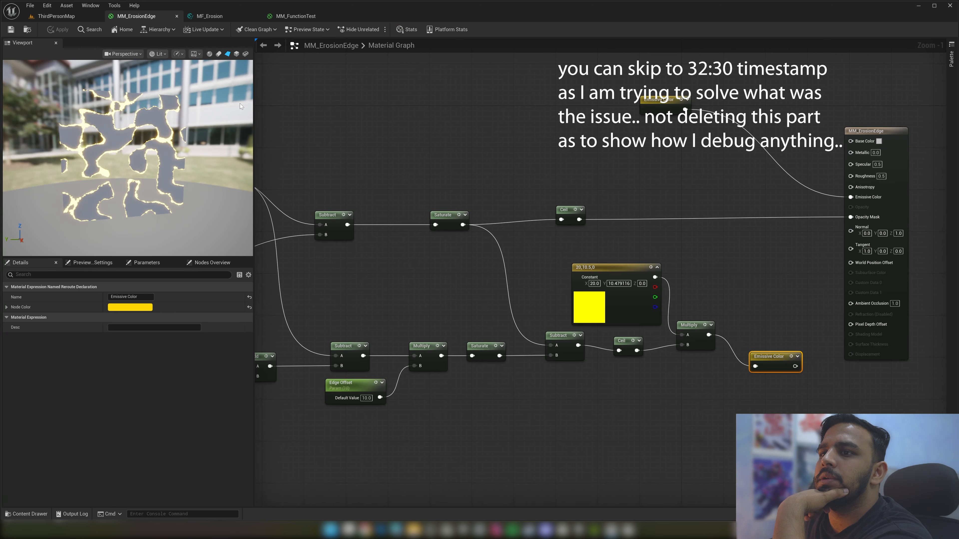
{"action": "right_click_drag", "start_coordinate": [417, 272], "coordinate": [664, 257]}
{"action": "left_click", "coordinate": [295, 17]}
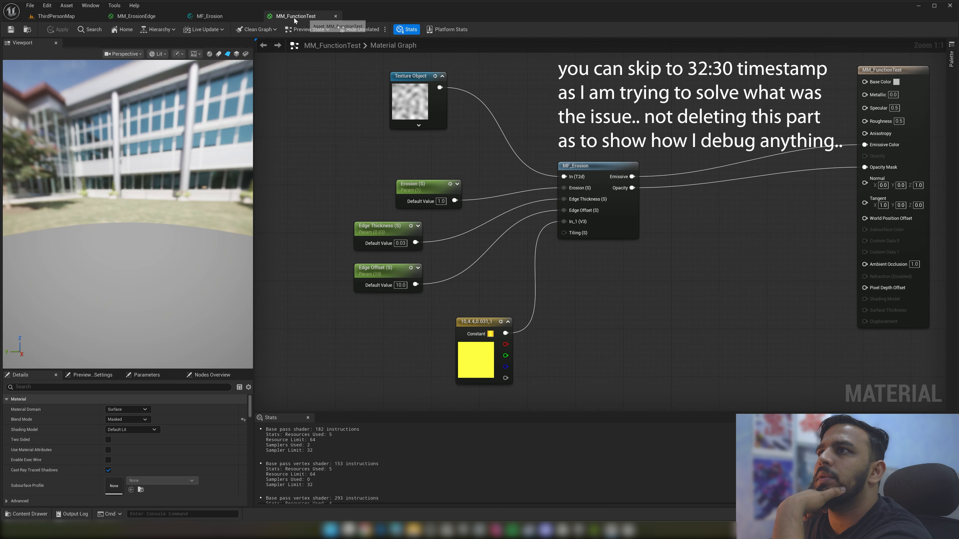
{"action": "left_click", "coordinate": [210, 16]}
{"action": "right_click_drag", "start_coordinate": [525, 234], "coordinate": [862, 399]}
{"action": "scroll", "coordinate": [676, 303], "scroll_direction": "down", "scroll_amount": 2}
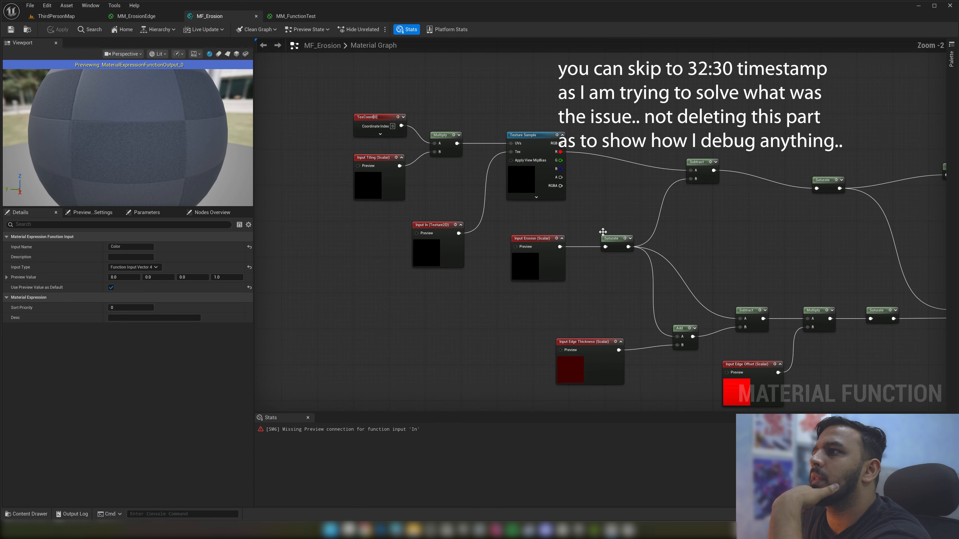
{"action": "scroll", "coordinate": [412, 127], "scroll_direction": "up", "scroll_amount": 1}
{"action": "left_click_drag", "start_coordinate": [456, 107], "coordinate": [353, 205]}
{"action": "left_click", "coordinate": [428, 256]}
{"action": "left_click_drag", "start_coordinate": [429, 258], "coordinate": [428, 242]}
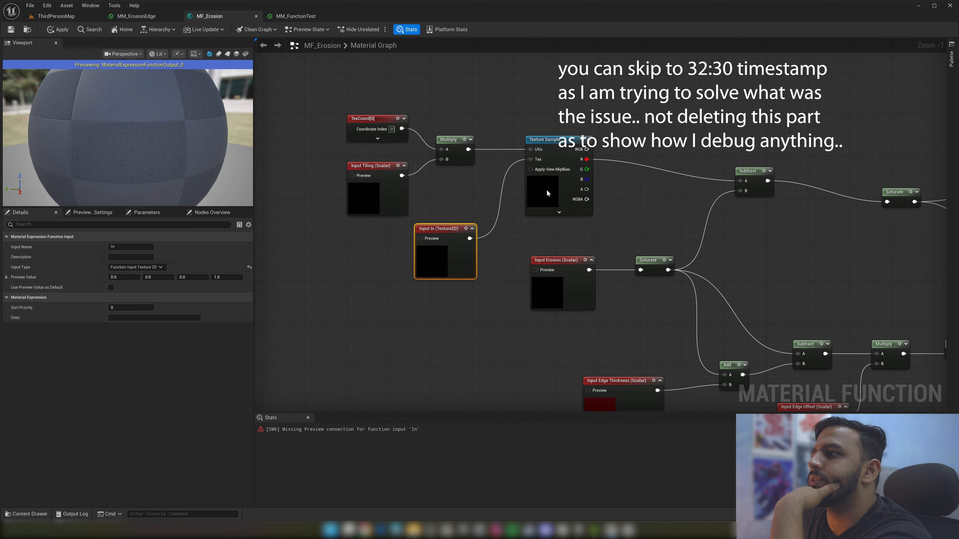
{"action": "left_click", "coordinate": [546, 188]}
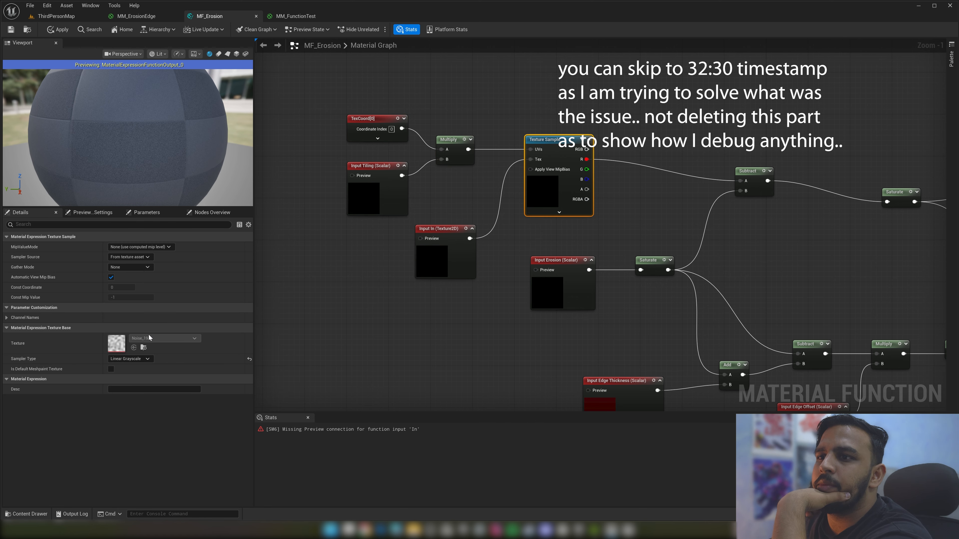
Trace MF_Erosion's connections from the Texture Sample through the Subtract, Saturate and Add nodes to the outputs
{"action": "right_click_drag", "start_coordinate": [580, 237], "coordinate": [510, 234]}
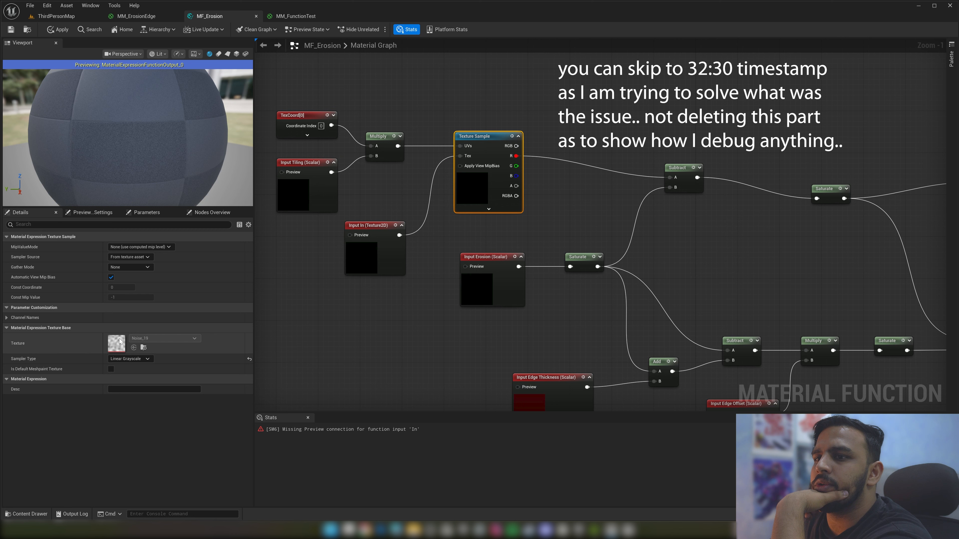
{"action": "right_click_drag", "start_coordinate": [628, 213], "coordinate": [571, 193]}
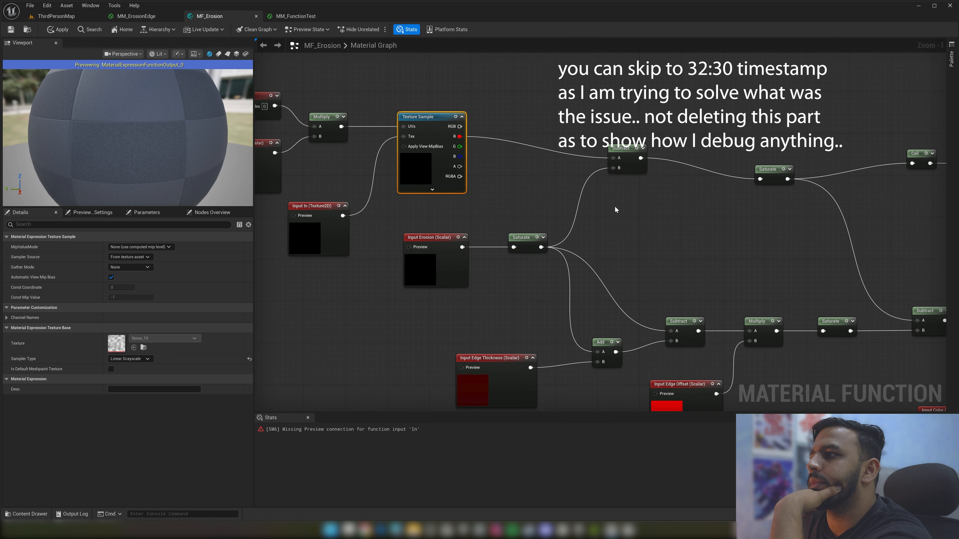
{"action": "left_click_drag", "start_coordinate": [616, 206], "coordinate": [651, 136]}
{"action": "scroll", "coordinate": [545, 188], "scroll_direction": "down", "scroll_amount": 2}
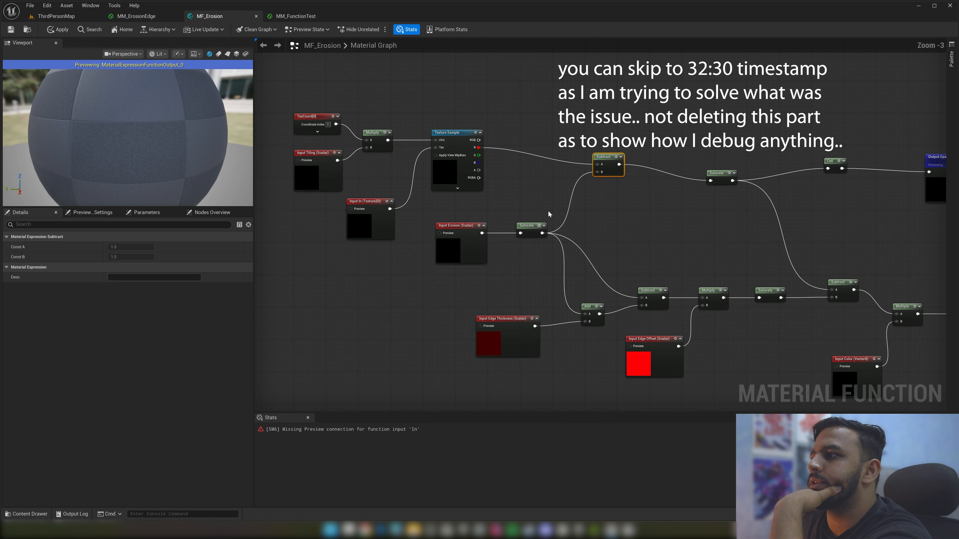
{"action": "right_click_drag", "start_coordinate": [554, 203], "coordinate": [506, 206]}
{"action": "right_click_drag", "start_coordinate": [577, 257], "coordinate": [565, 212]}
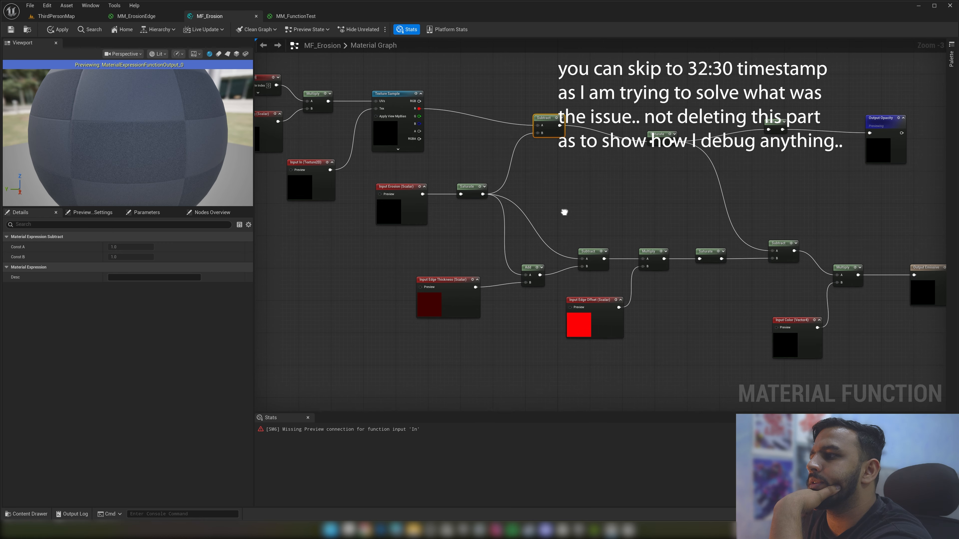
{"action": "left_click_drag", "start_coordinate": [528, 244], "coordinate": [545, 298]}
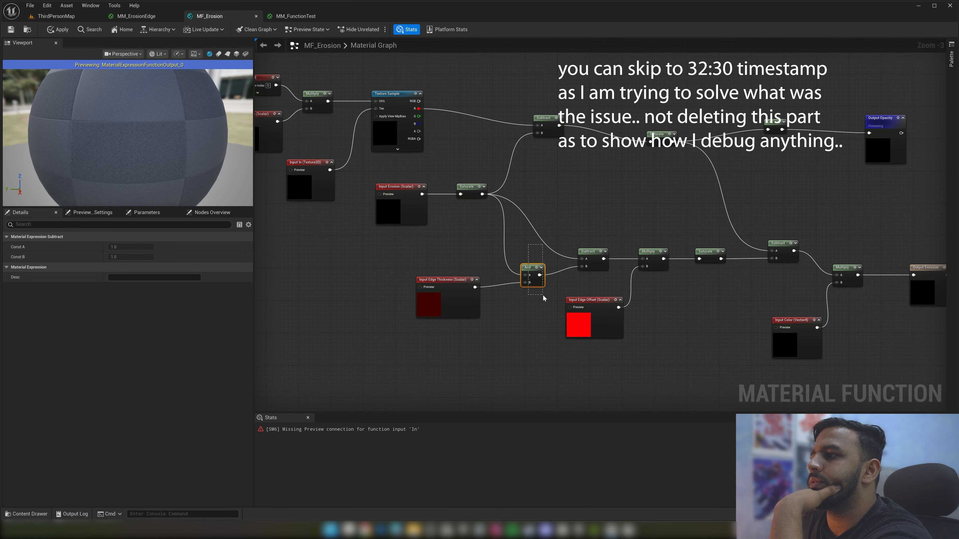
{"action": "right_click_drag", "start_coordinate": [569, 204], "coordinate": [548, 193]}
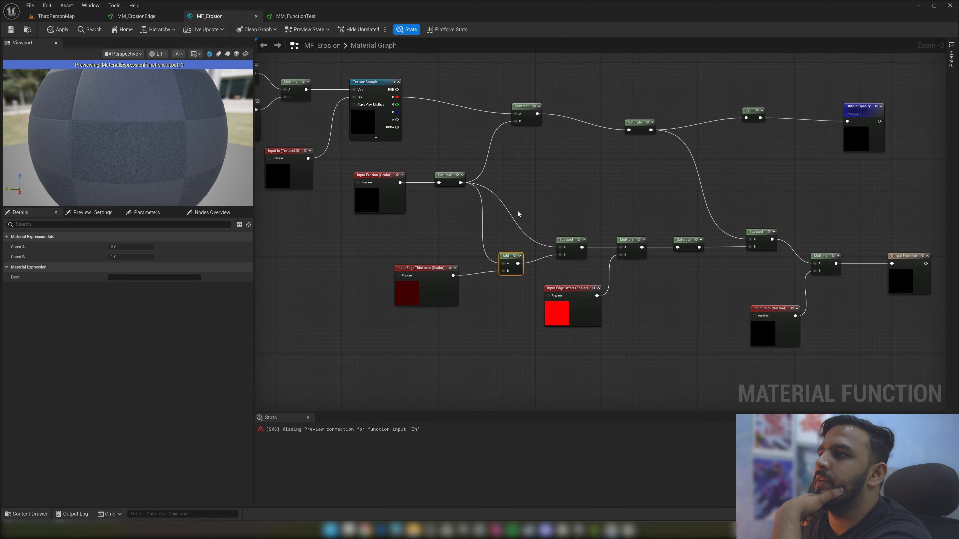
Connect the Texture Sample's R output to input A of the Subtract following Add, reposition that Subtract and apply the change
{"action": "scroll", "coordinate": [510, 193], "scroll_direction": "up", "scroll_amount": 3}
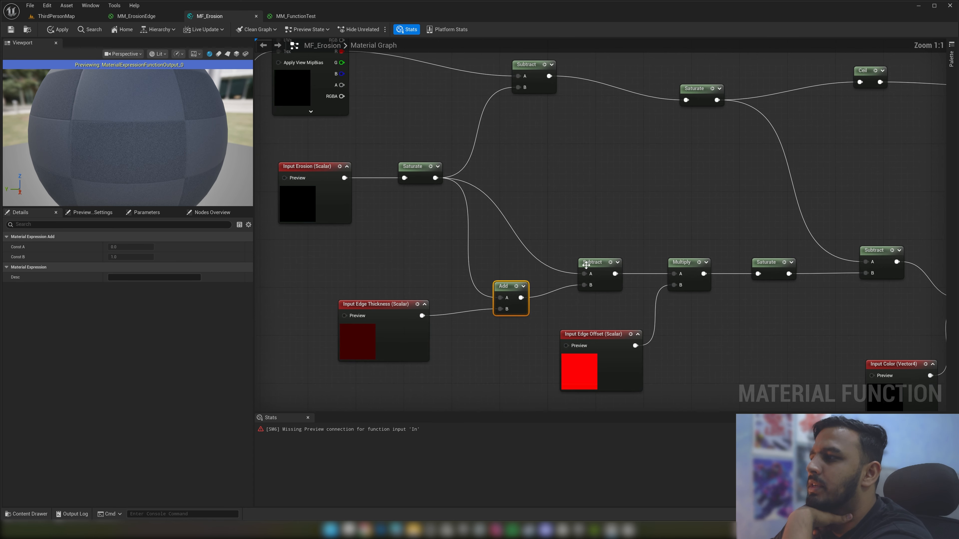
{"action": "left_click_drag", "start_coordinate": [584, 273], "coordinate": [341, 63]}
{"action": "right_click_drag", "start_coordinate": [537, 143], "coordinate": [565, 156]}
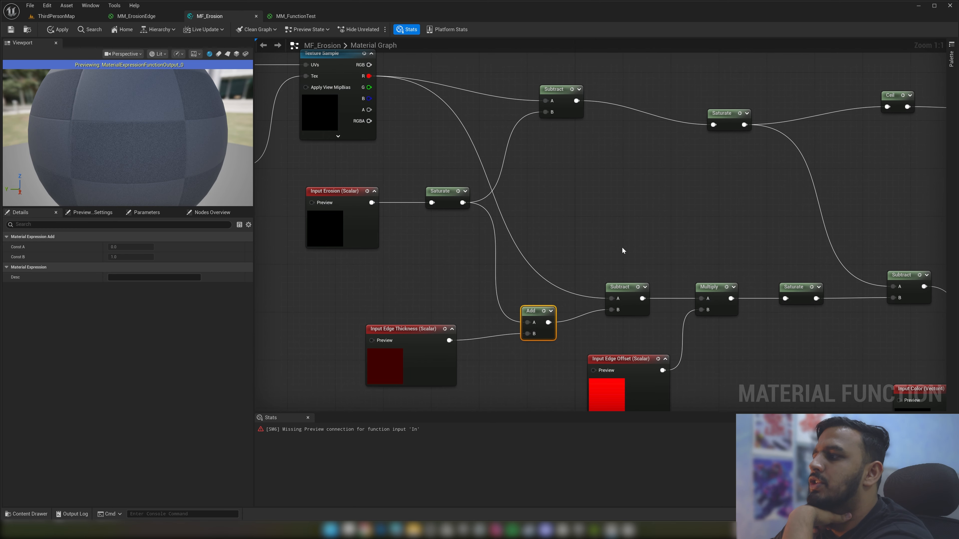
{"action": "left_click", "coordinate": [618, 281]}
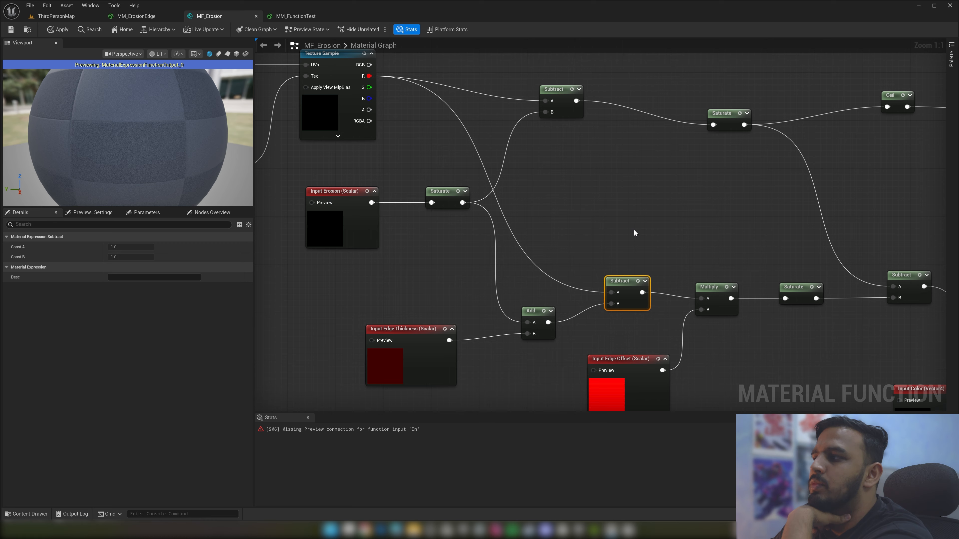
{"action": "right_click_drag", "start_coordinate": [635, 231], "coordinate": [631, 258]}
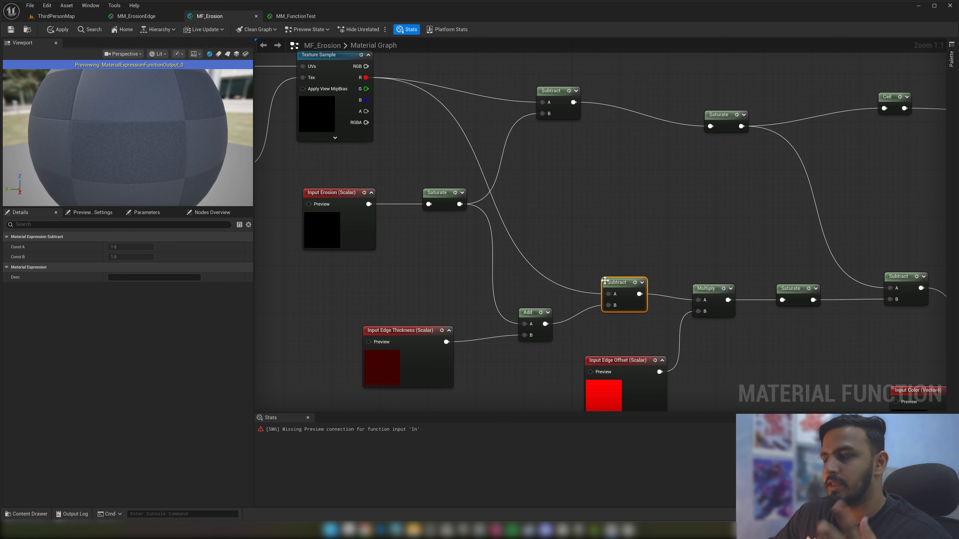
{"action": "left_click_drag", "start_coordinate": [630, 248], "coordinate": [591, 322]}
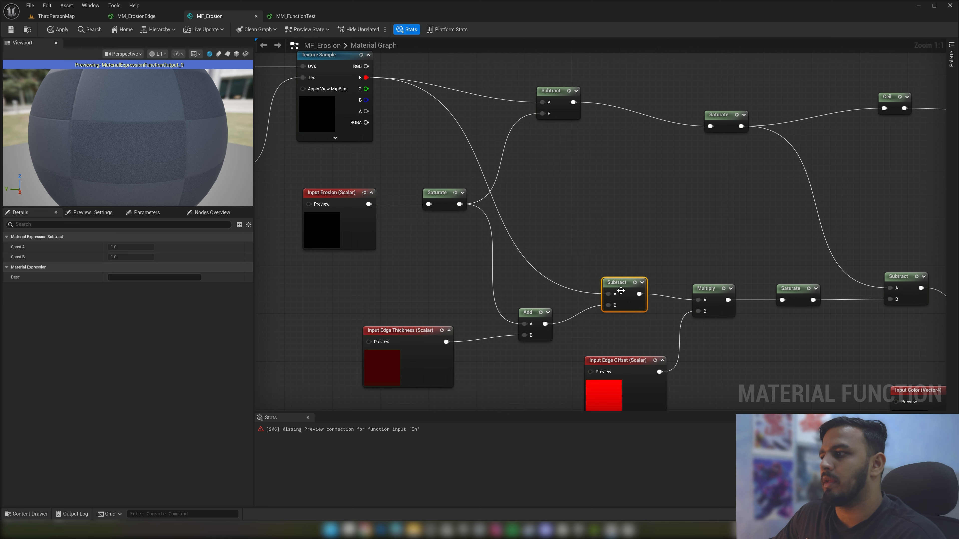
{"action": "left_click_drag", "start_coordinate": [621, 291], "coordinate": [632, 284]}
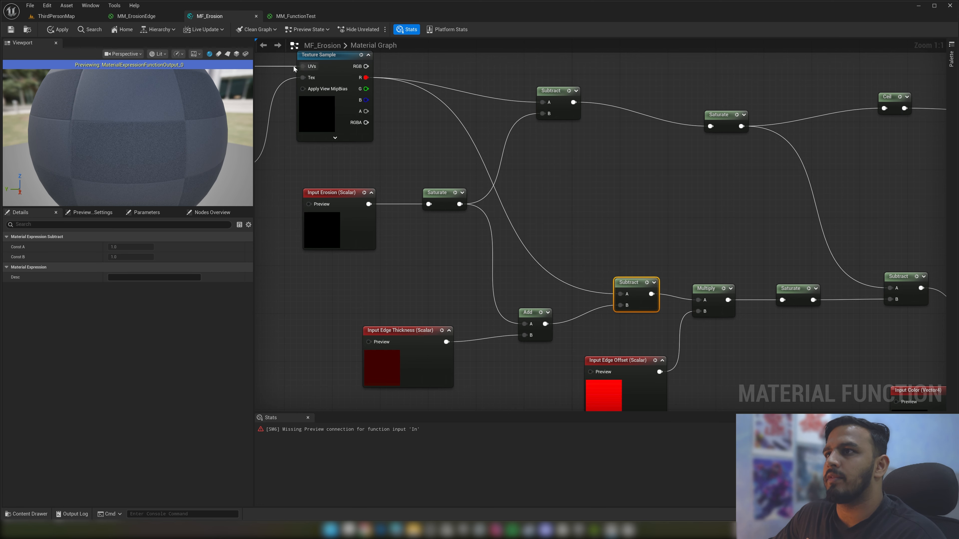
{"action": "right_click_drag", "start_coordinate": [587, 197], "coordinate": [577, 155]}
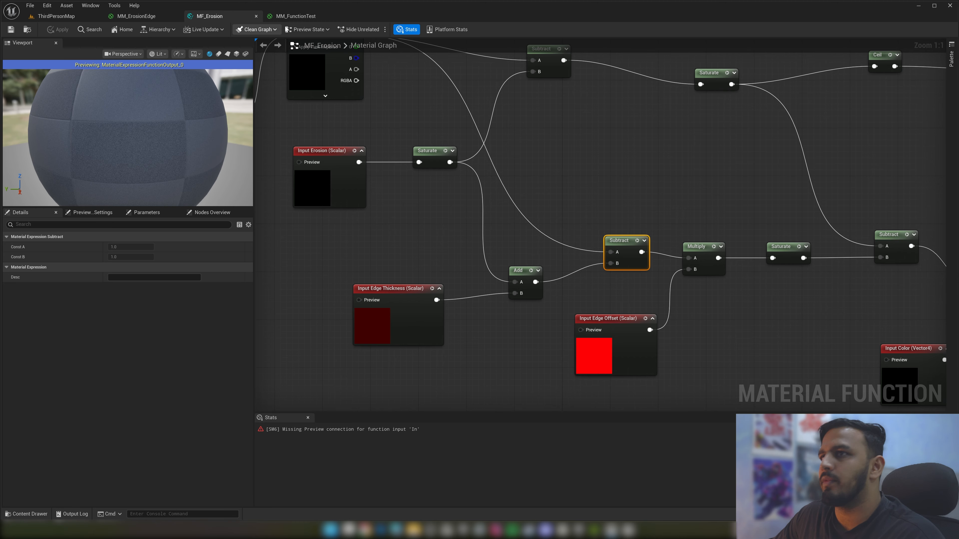
Add a fresh MF_Erosion function node to the MM_FunctionTest graph, below the existing one
{"action": "left_click", "coordinate": [296, 16]}
{"action": "right_click_drag", "start_coordinate": [580, 267], "coordinate": [559, 263]}
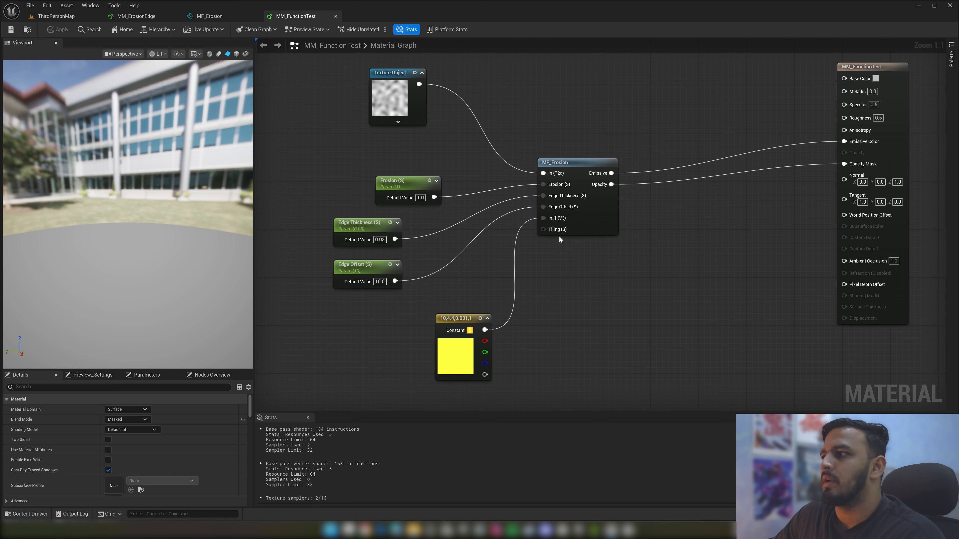
{"action": "right_click", "coordinate": [627, 293]}
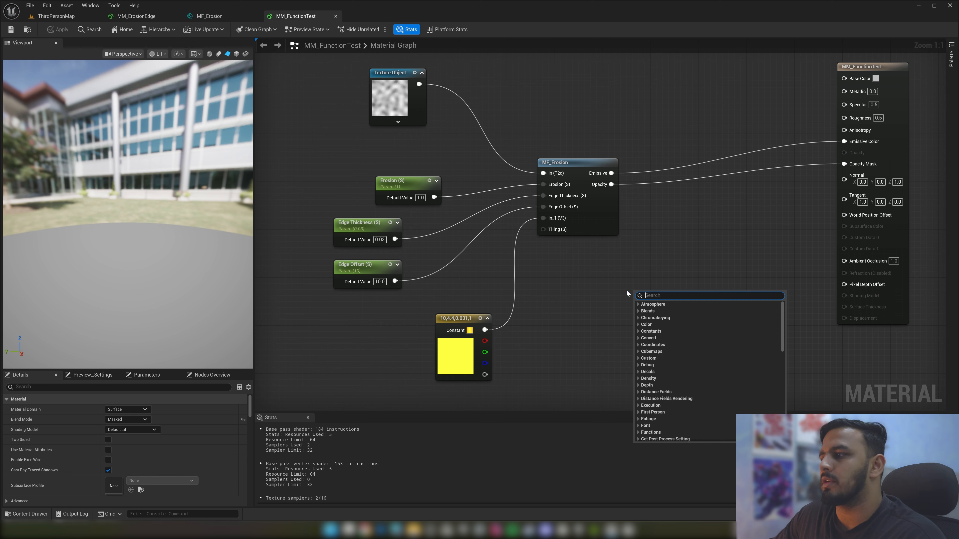
{"action": "type", "text": "MF_"}
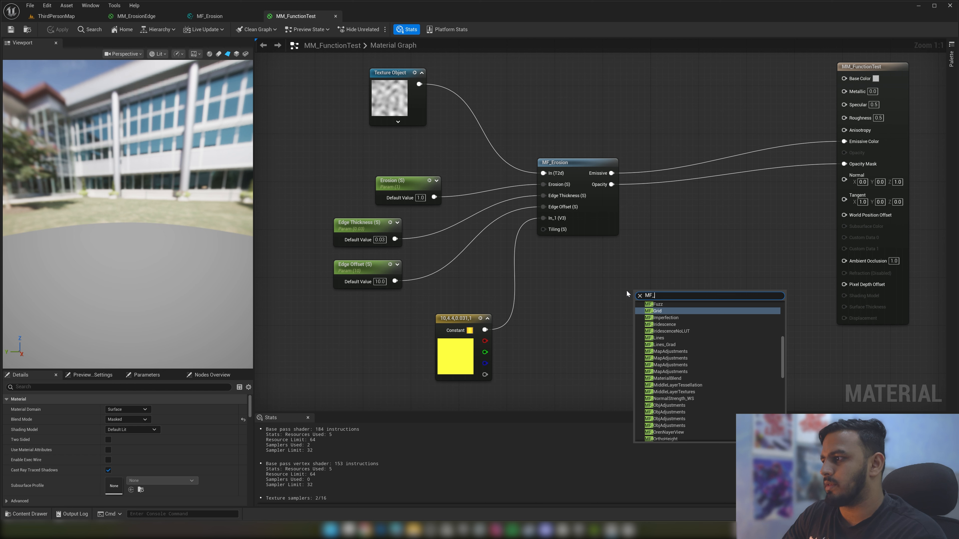
{"action": "type", "text": "Er"}
{"action": "key", "text": "Return"}
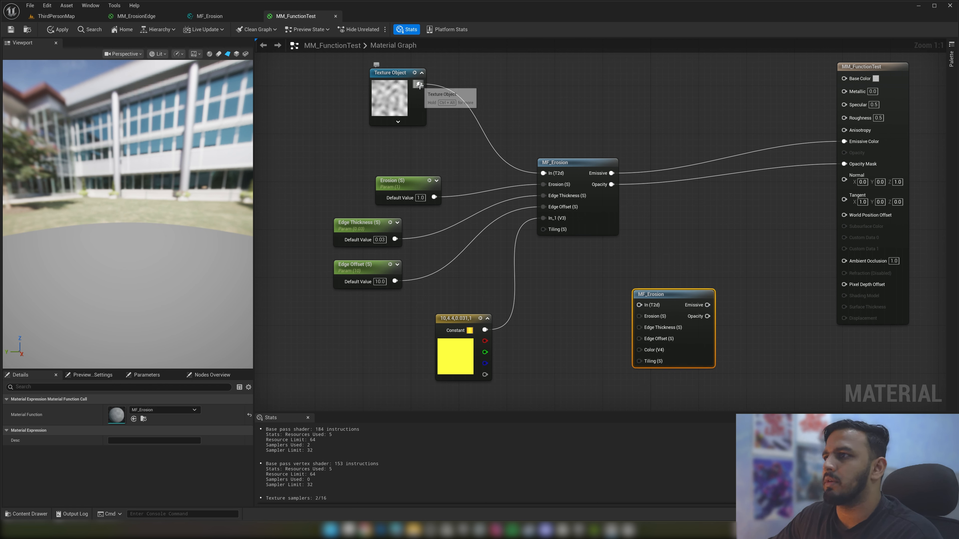
Connect the Texture Object, Erosion, Edge Thickness, Edge Offset and colour constant to the new MF_Erosion node's matching inputs
{"action": "left_click_drag", "start_coordinate": [419, 84], "coordinate": [434, 197]}
{"action": "left_click_drag", "start_coordinate": [391, 240], "coordinate": [640, 328]}
{"action": "left_click_drag", "start_coordinate": [639, 339], "coordinate": [396, 281]}
{"action": "left_click_drag", "start_coordinate": [485, 330], "coordinate": [639, 349]}
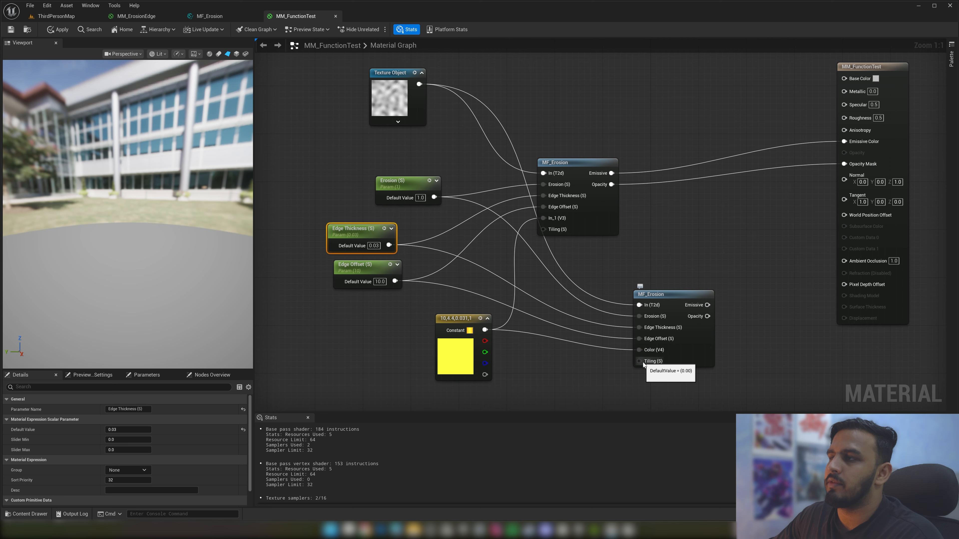
Set the preview value of MF_Erosion's Tiling input to 1 and save the function
{"action": "left_click", "coordinate": [222, 17]}
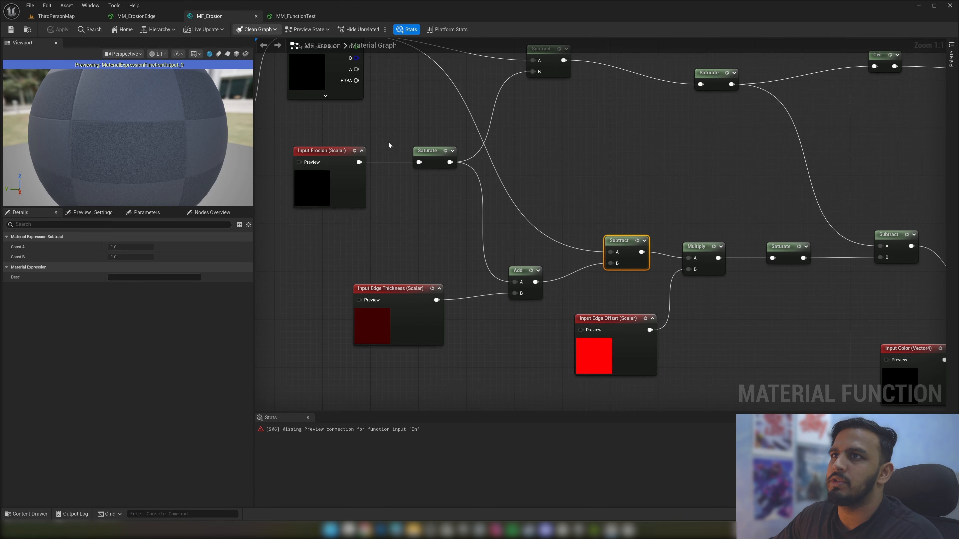
{"action": "right_click_drag", "start_coordinate": [554, 272], "coordinate": [590, 327]}
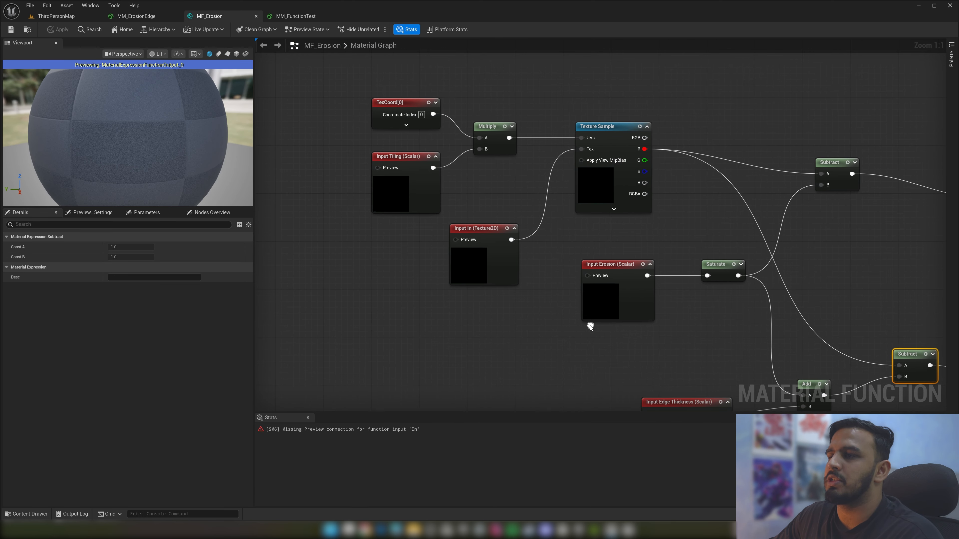
{"action": "left_click", "coordinate": [394, 197]}
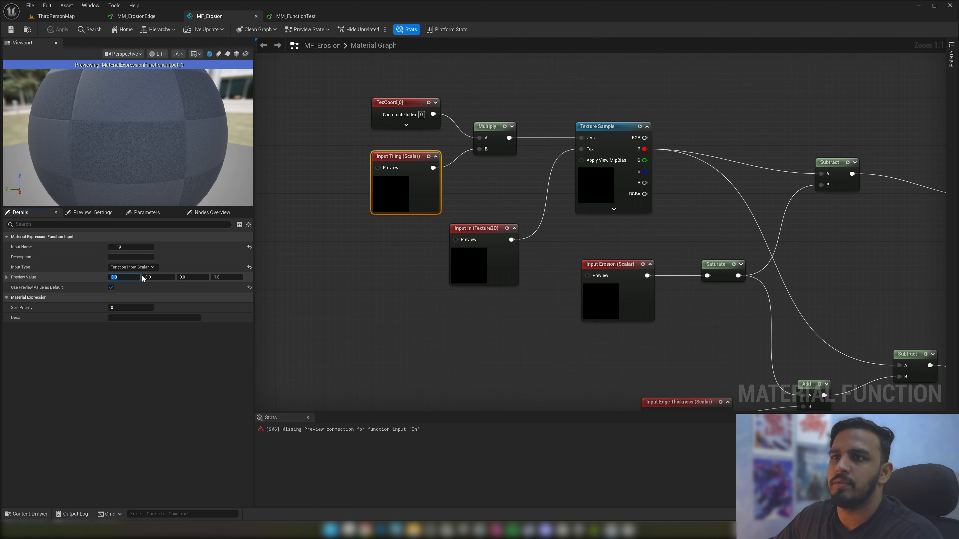
{"action": "type", "text": "1"}
{"action": "key", "text": "Return"}
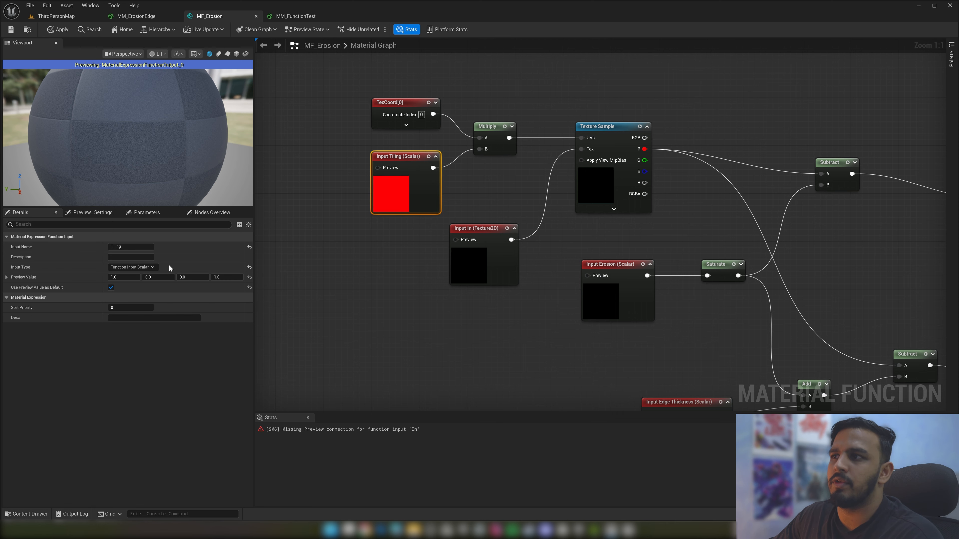
{"action": "left_click", "coordinate": [11, 29]}
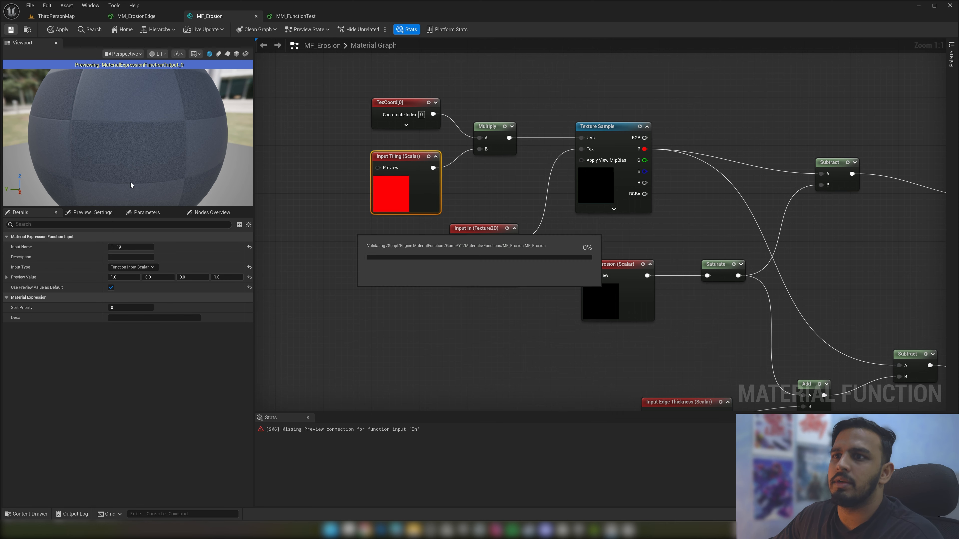
In MM_FunctionTest, connect the new MF_Erosion node's Emissive and Opacity outputs to Emissive Color and Opacity Mask, and save
{"action": "left_click", "coordinate": [298, 16]}
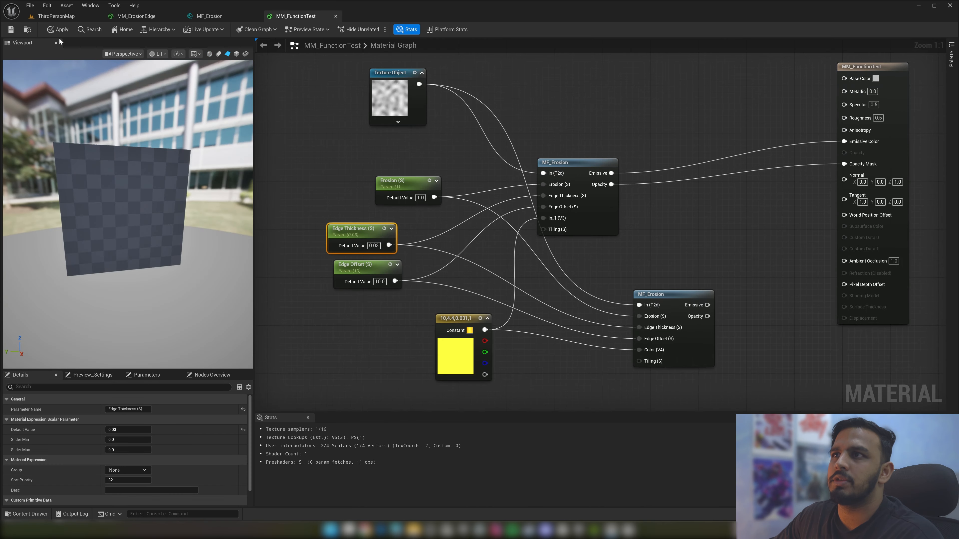
{"action": "left_click", "coordinate": [10, 30]}
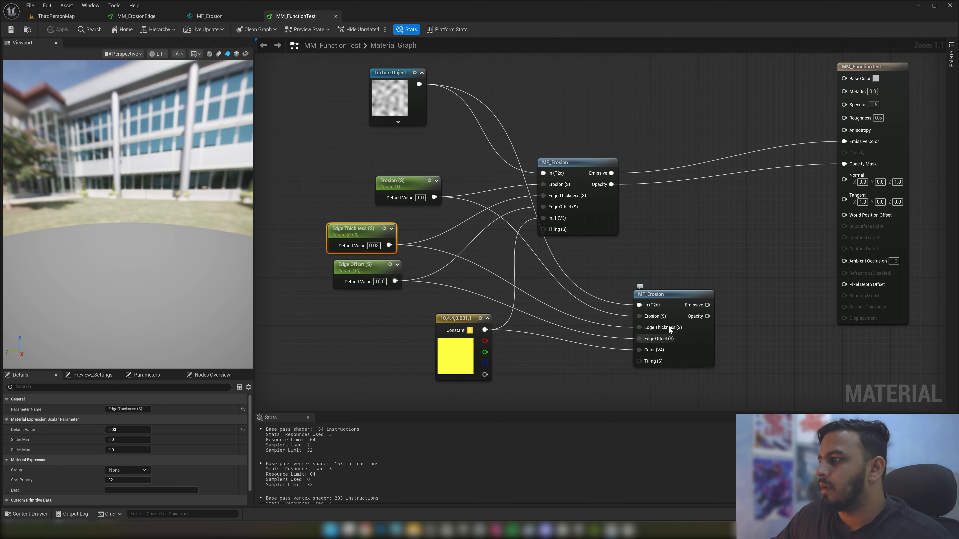
{"action": "mouse_move", "coordinate": [707, 304]}
{"action": "left_mouse_down"}
{"action": "mouse_move", "coordinate": [844, 141]}
{"action": "mouse_move", "coordinate": [719, 319]}
{"action": "mouse_move", "coordinate": [707, 316]}
{"action": "left_mouse_up"}
{"action": "right_click_drag", "start_coordinate": [747, 325], "coordinate": [748, 309]}
{"action": "left_click", "coordinate": [11, 32]}
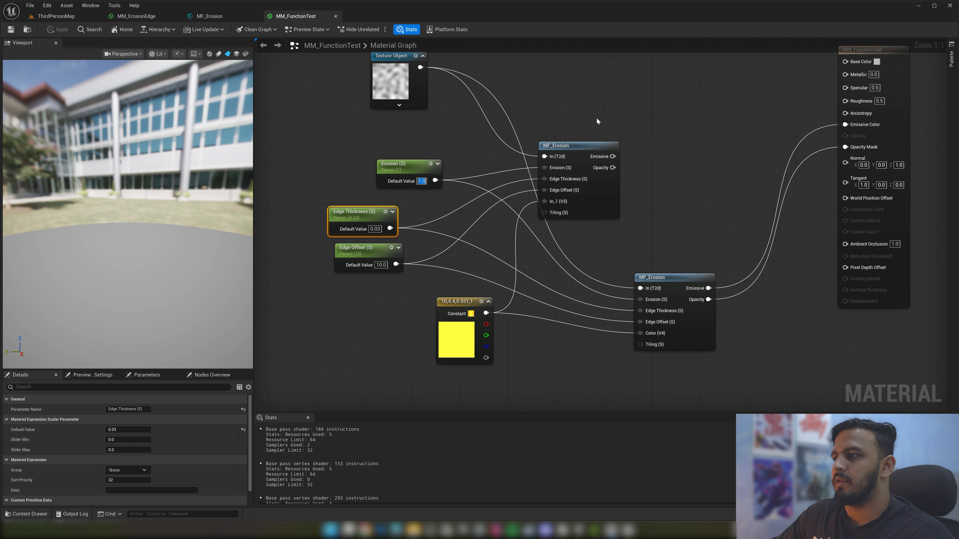
Delete the disconnected upper MF_Erosion node and set the Erosion parameter's default value to 0.5
{"action": "left_click", "coordinate": [559, 166]}
{"action": "key", "text": "Delete"}
{"action": "right_click_drag", "start_coordinate": [559, 166], "coordinate": [589, 222]}
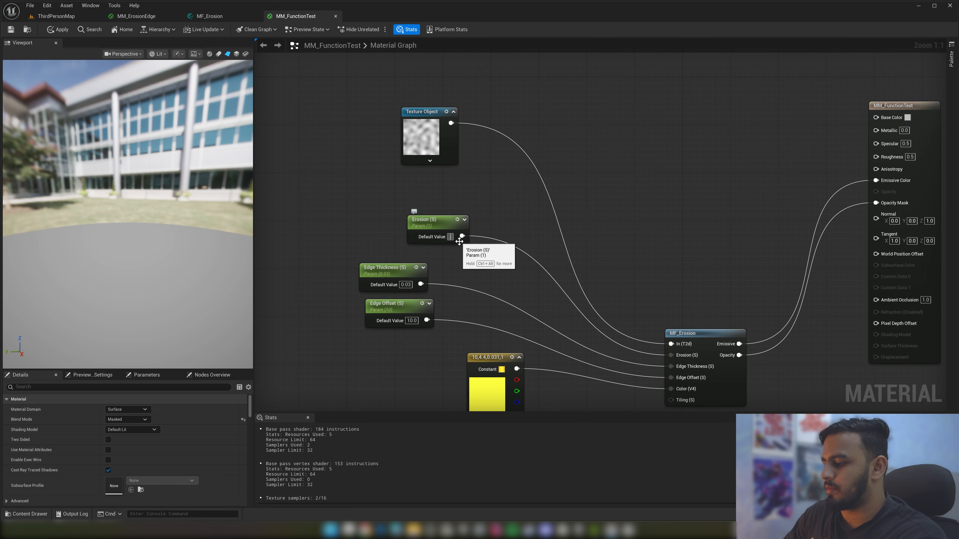
{"action": "type", "text": "0.5"}
{"action": "key", "text": "Return"}
Inspect the eroded edges in the MM_FunctionTest preview and check the colour constant's values
{"action": "scroll", "coordinate": [132, 212], "scroll_direction": "up", "scroll_amount": 5}
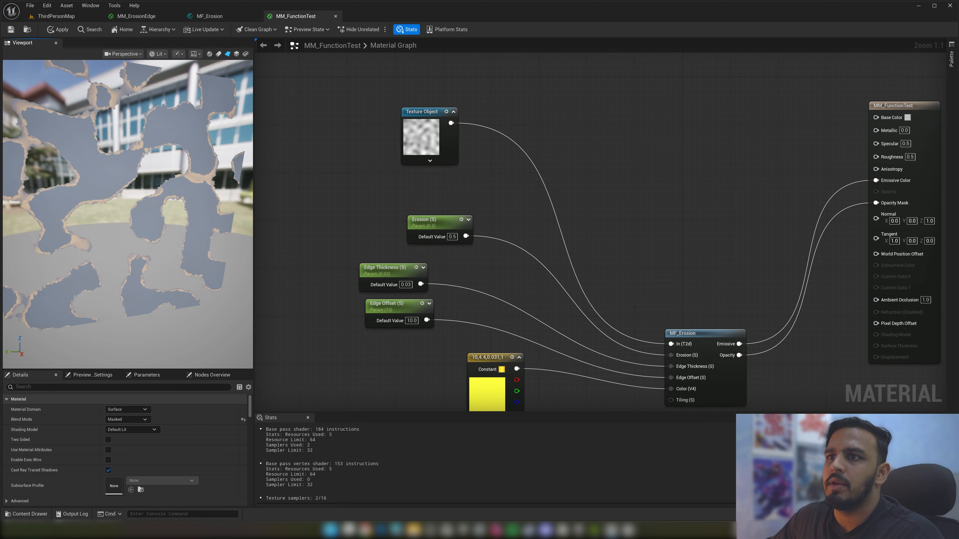
{"action": "left_click_drag", "start_coordinate": [132, 211], "coordinate": [110, 213]}
{"action": "right_click_drag", "start_coordinate": [559, 294], "coordinate": [555, 201]}
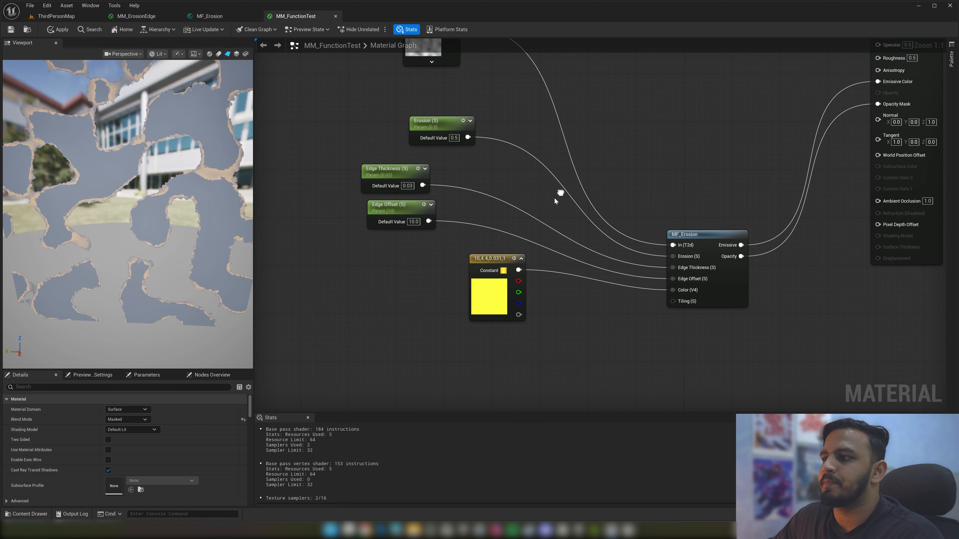
{"action": "double_click", "coordinate": [494, 305]}
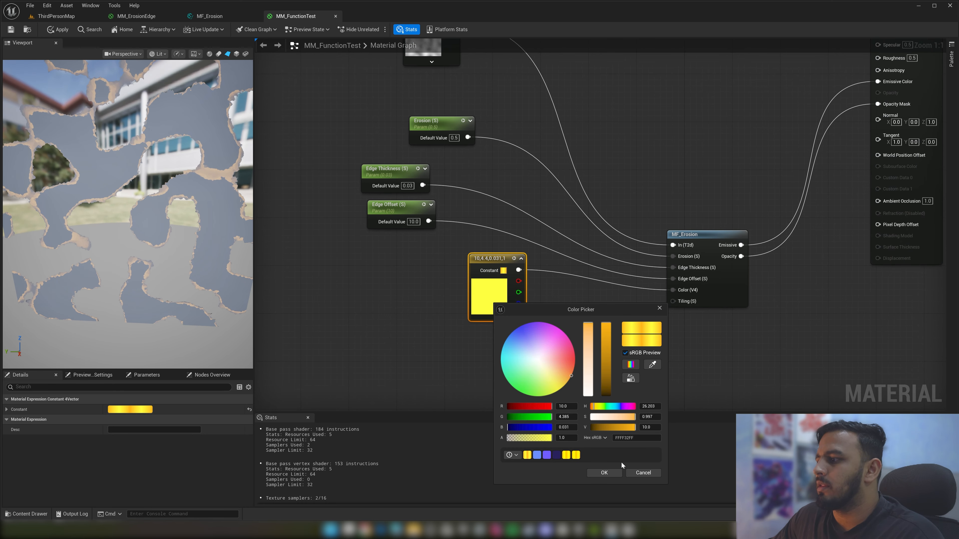
{"action": "left_click", "coordinate": [604, 473]}
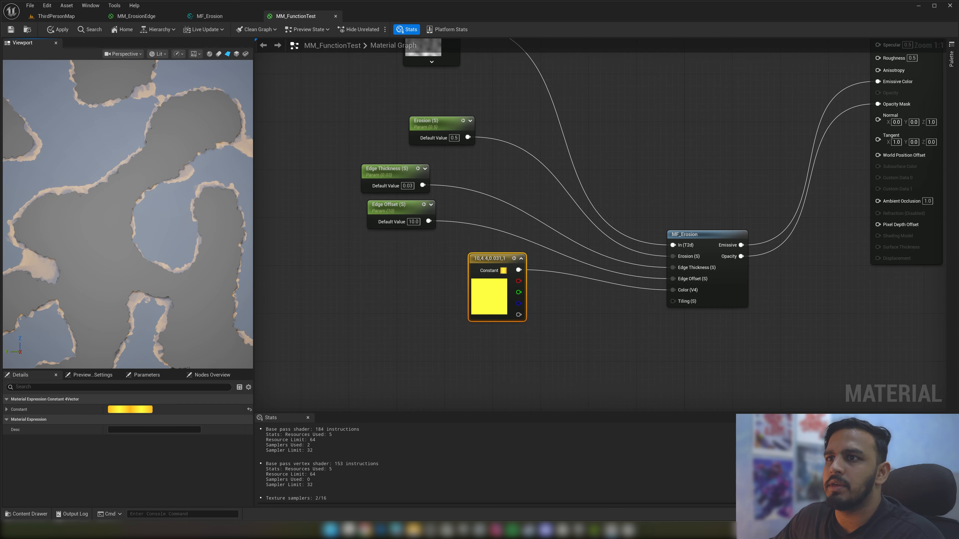
Compare the nodes feeding the Emissive output in MF_Erosion with the edge colour chain and preview in MM_ErosionEdge
{"action": "left_click", "coordinate": [228, 16]}
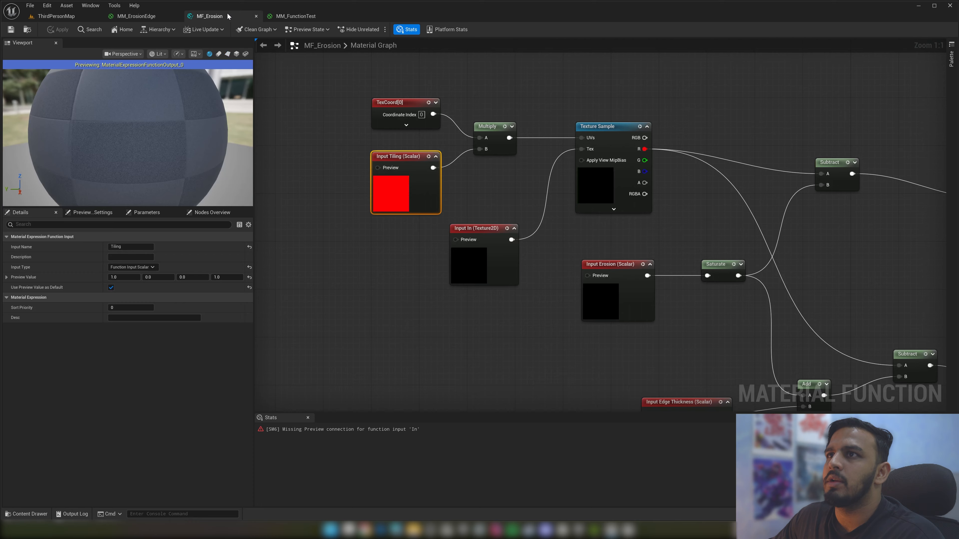
{"action": "right_click_drag", "start_coordinate": [682, 236], "coordinate": [419, 78]}
{"action": "scroll", "coordinate": [468, 184], "scroll_direction": "down", "scroll_amount": 4}
{"action": "scroll", "coordinate": [768, 214], "scroll_direction": "up", "scroll_amount": 3}
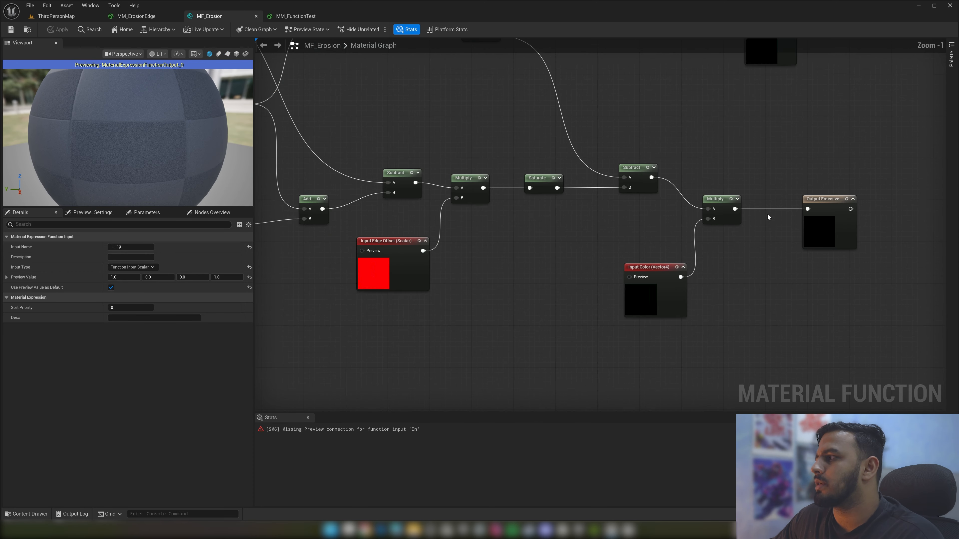
{"action": "right_click_drag", "start_coordinate": [737, 229], "coordinate": [645, 256]}
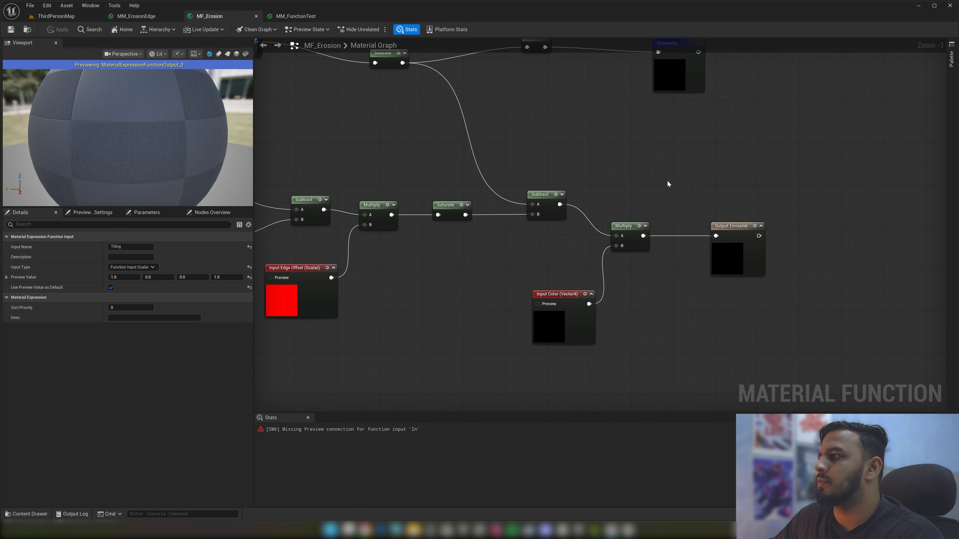
{"action": "left_click_drag", "start_coordinate": [668, 184], "coordinate": [597, 302]}
{"action": "left_click", "coordinate": [136, 16]}
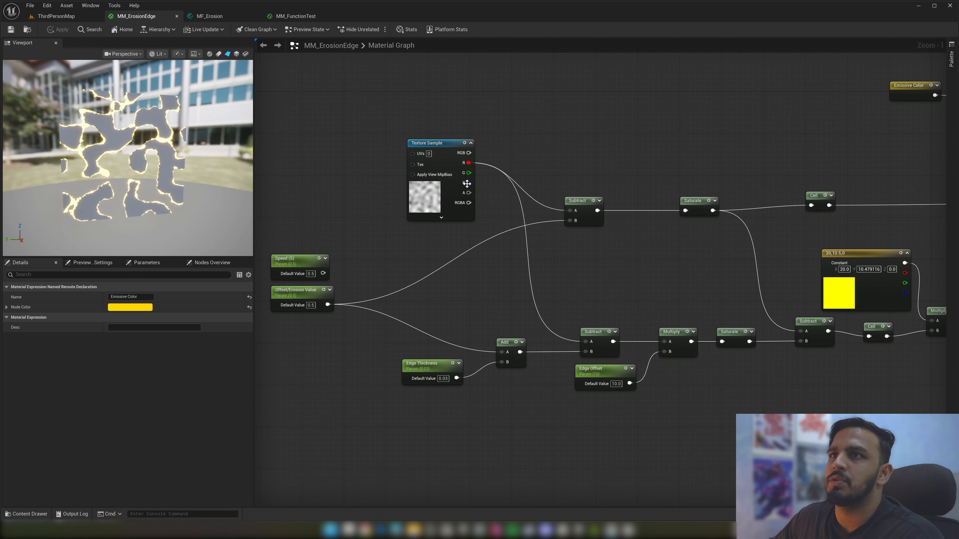
{"action": "right_click_drag", "start_coordinate": [618, 274], "coordinate": [249, 211]}
{"action": "left_click_drag", "start_coordinate": [522, 309], "coordinate": [491, 261]}
{"action": "left_click_drag", "start_coordinate": [578, 250], "coordinate": [583, 250]}
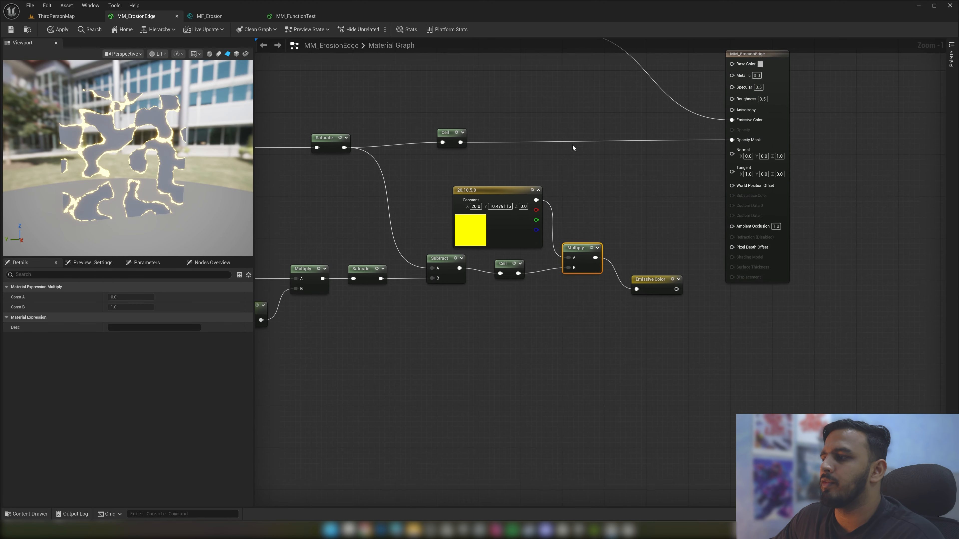
{"action": "left_click_drag", "start_coordinate": [530, 297], "coordinate": [490, 260]}
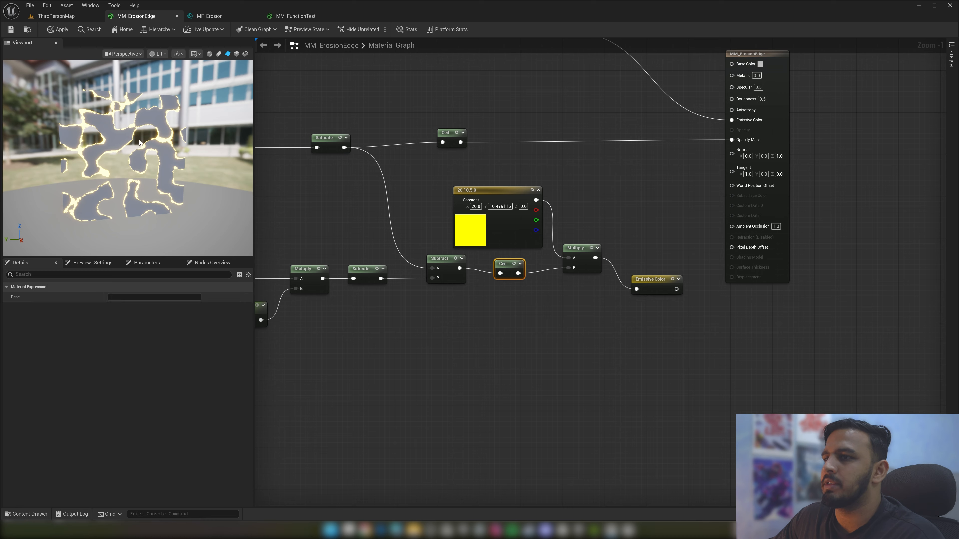
{"action": "scroll", "coordinate": [126, 137], "scroll_direction": "up", "scroll_amount": 5}
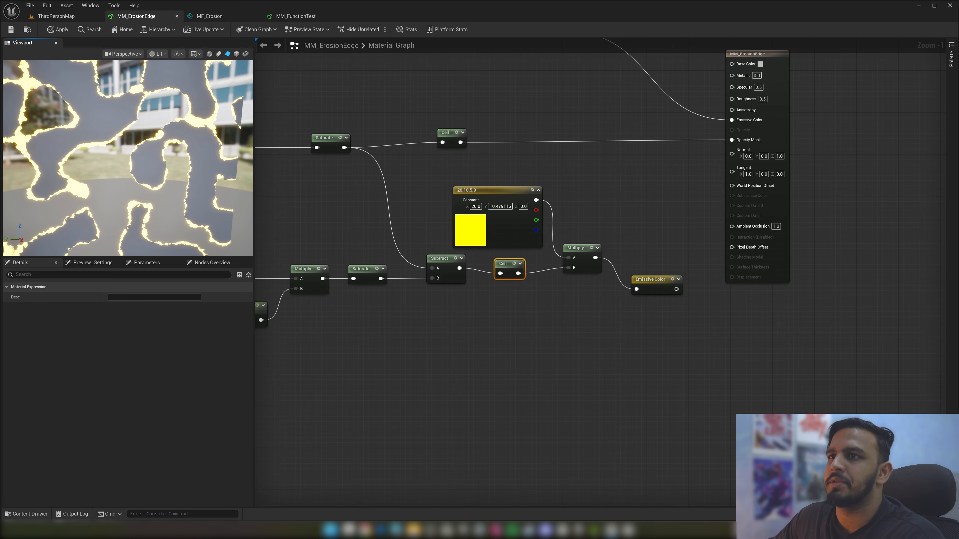
{"action": "scroll", "coordinate": [128, 158], "scroll_direction": "up", "scroll_amount": 4}
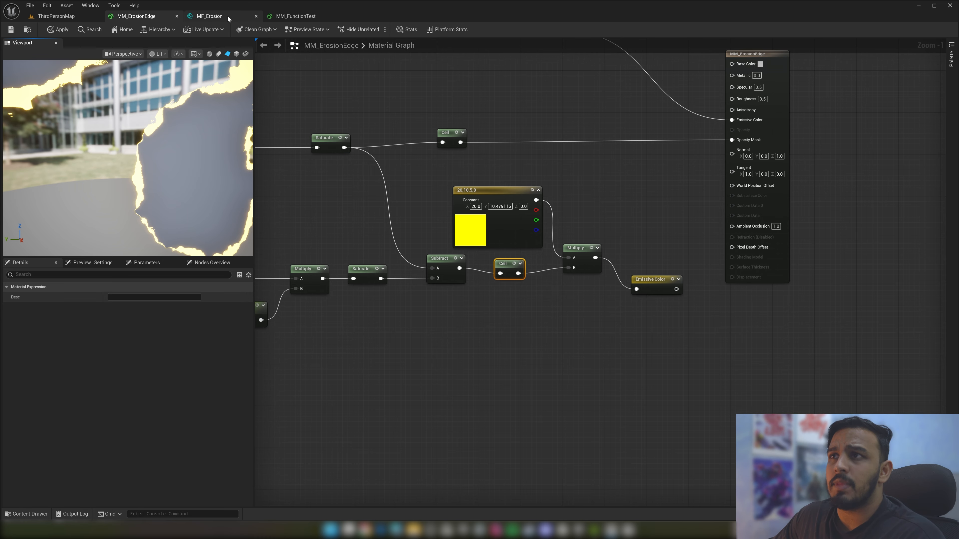
In MF_Erosion, insert a Ceil node between the final Subtract and Multiply nodes, and save the function
{"action": "left_click", "coordinate": [212, 16]}
{"action": "right_click_drag", "start_coordinate": [521, 275], "coordinate": [488, 266]}
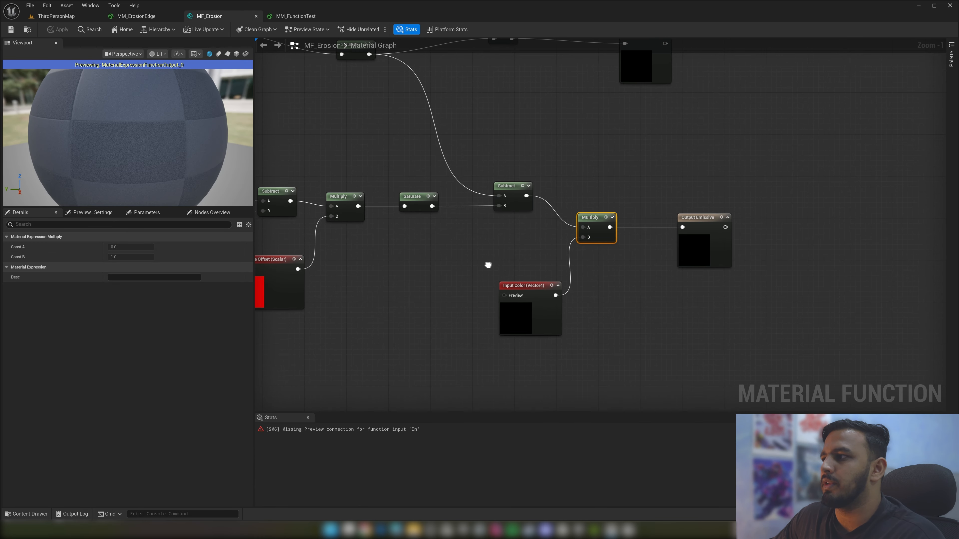
{"action": "left_click_drag", "start_coordinate": [526, 197], "coordinate": [553, 229]}
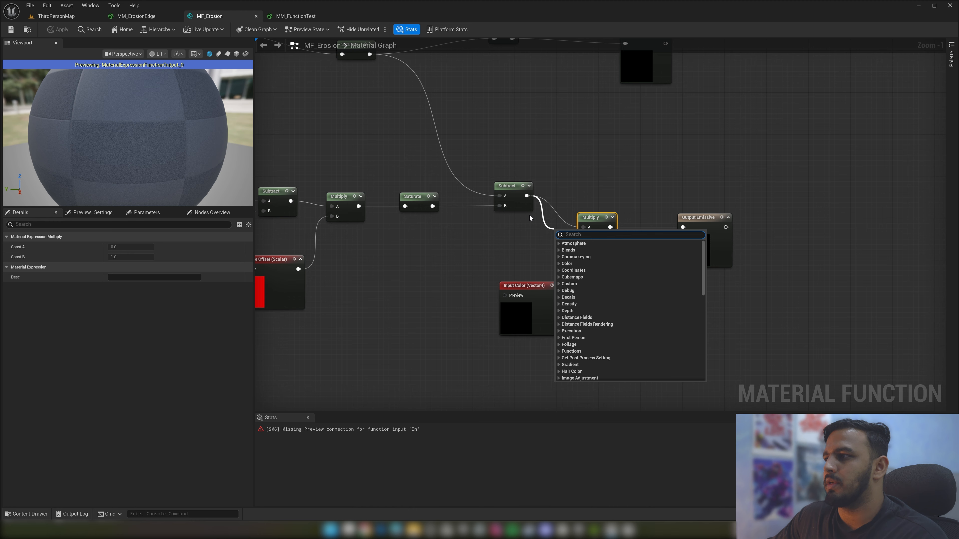
{"action": "type", "text": "sat"}
{"action": "key", "text": "Return"}
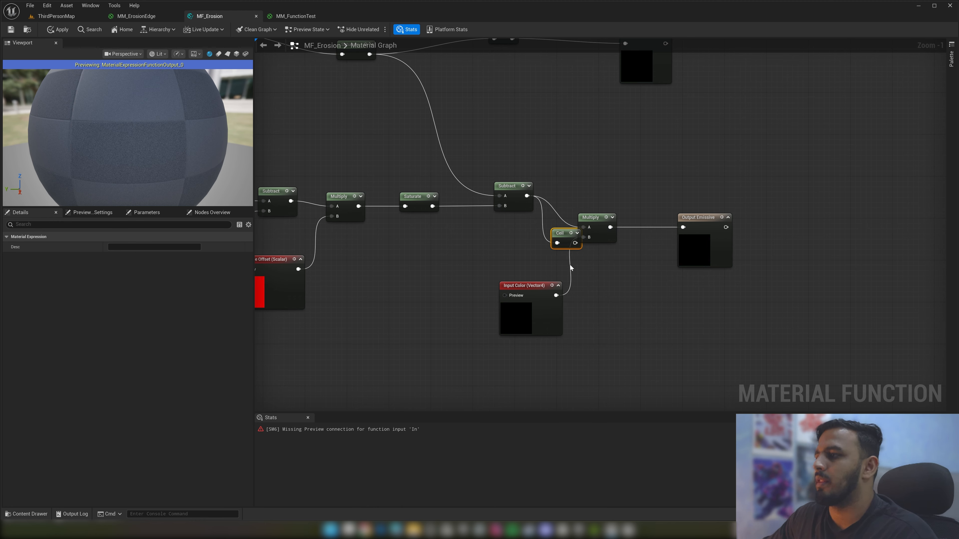
{"action": "left_click_drag", "start_coordinate": [575, 243], "coordinate": [539, 223]}
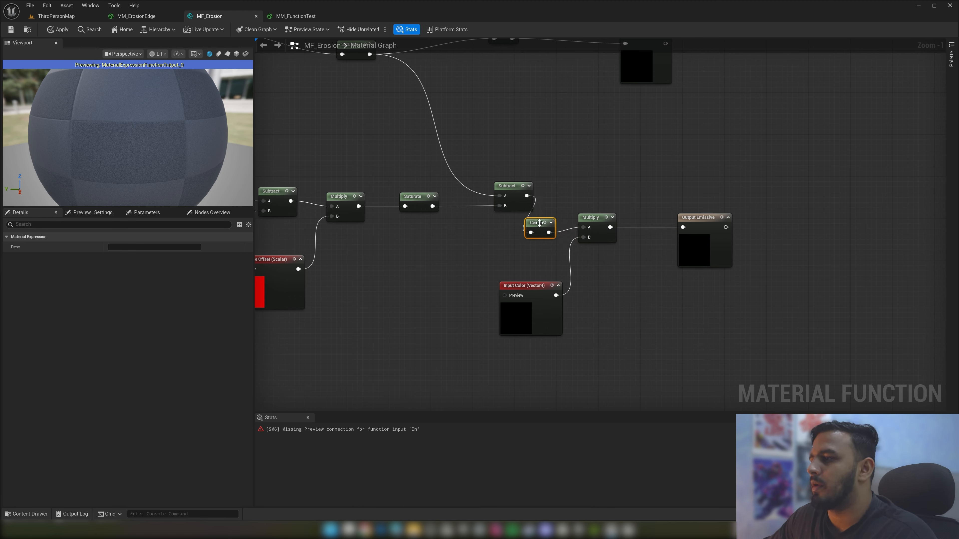
{"action": "left_click_drag", "start_coordinate": [746, 195], "coordinate": [612, 276]}
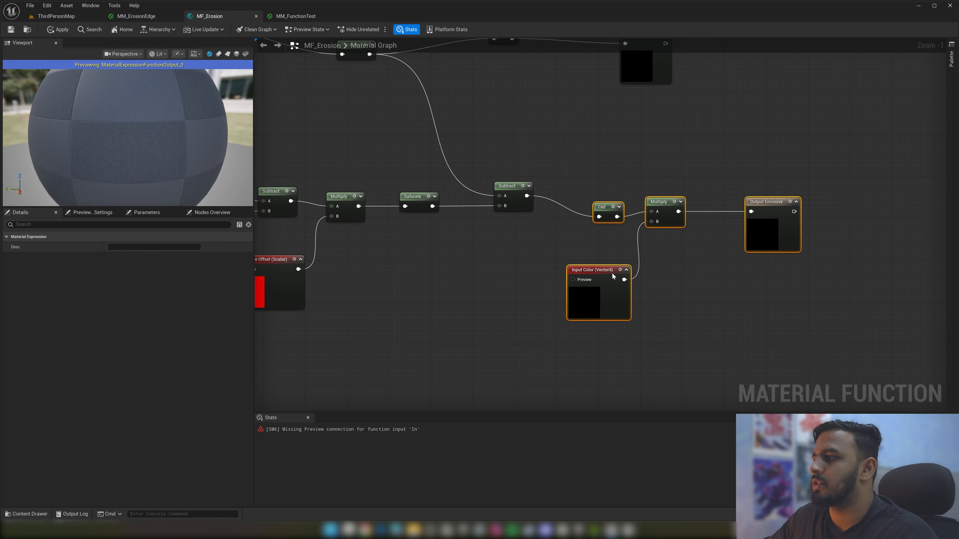
{"action": "left_click", "coordinate": [9, 31]}
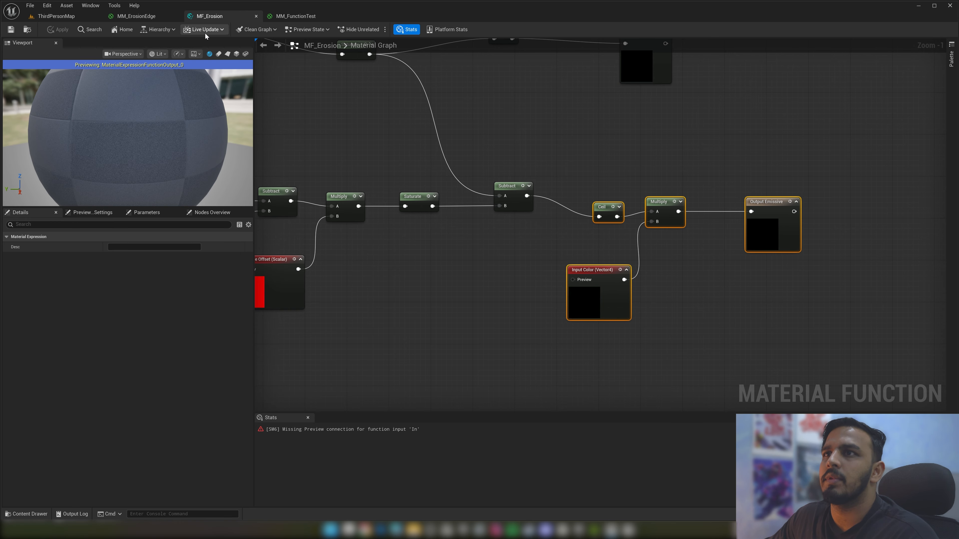
In MM_FunctionTest, rearrange the MF_Erosion node and its texture, parameter and colour input nodes into a compact layout
{"action": "left_click", "coordinate": [304, 16]}
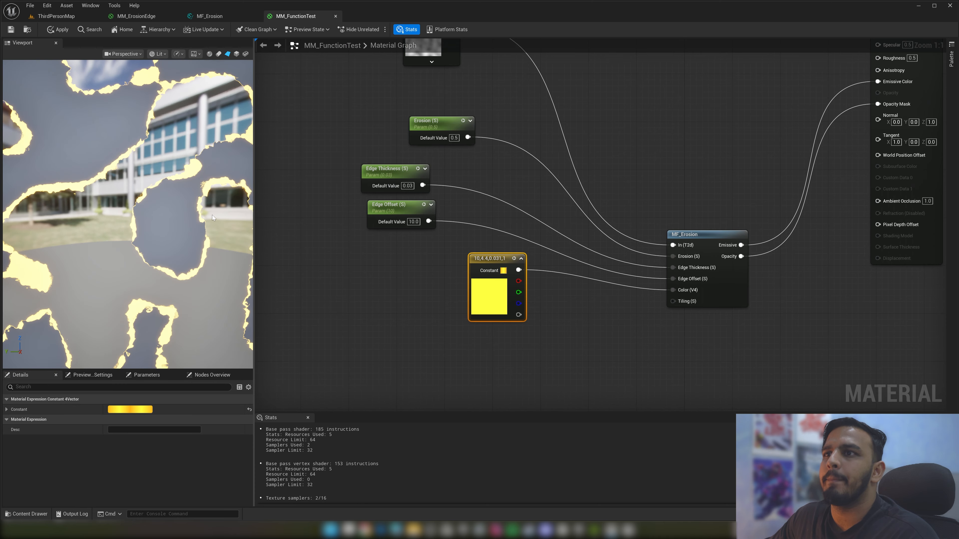
{"action": "scroll", "coordinate": [571, 228], "scroll_direction": "down", "scroll_amount": 3}
{"action": "scroll", "coordinate": [663, 214], "scroll_direction": "up", "scroll_amount": 2}
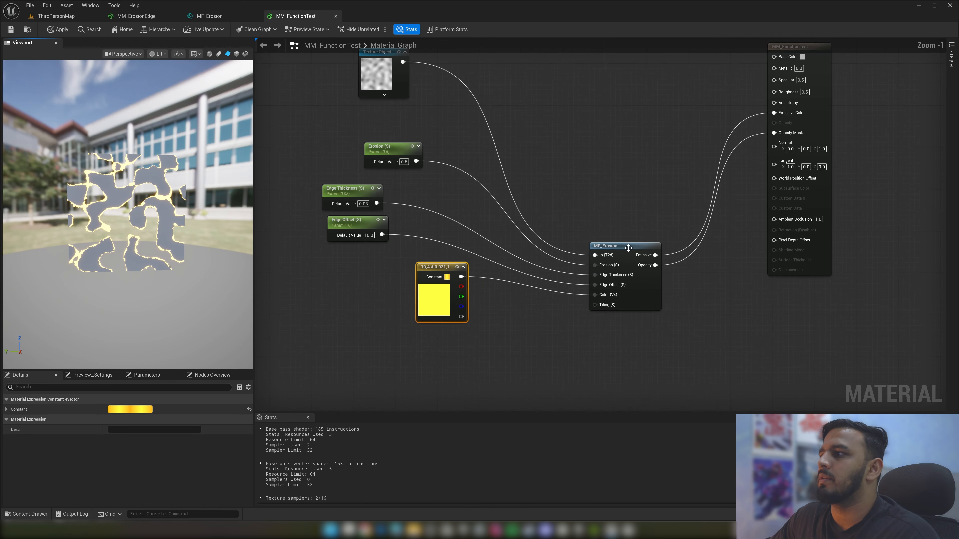
{"action": "left_click_drag", "start_coordinate": [627, 246], "coordinate": [643, 135]}
{"action": "right_click_drag", "start_coordinate": [579, 99], "coordinate": [644, 143]}
{"action": "left_click_drag", "start_coordinate": [625, 79], "coordinate": [364, 385]}
{"action": "left_click_drag", "start_coordinate": [455, 150], "coordinate": [550, 219]}
{"action": "left_click", "coordinate": [681, 261]}
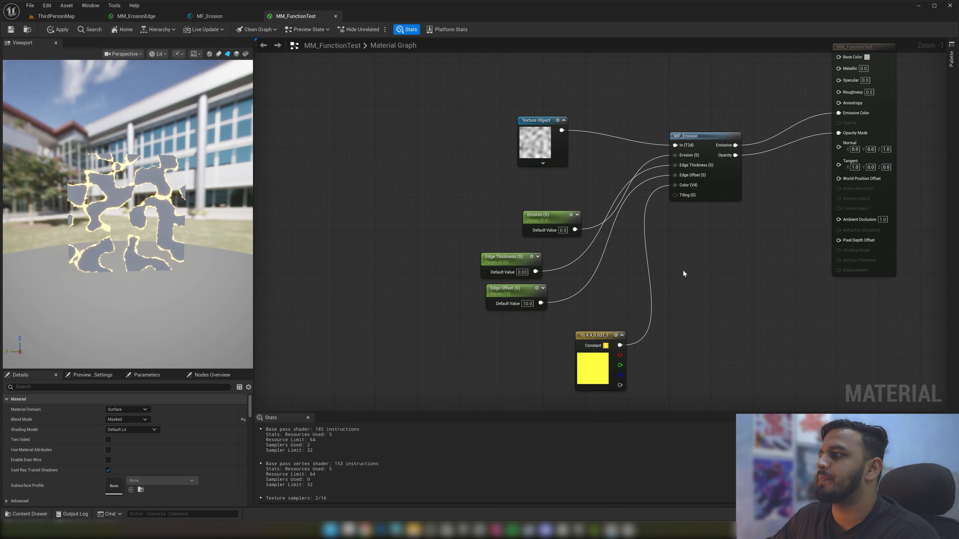
{"action": "scroll", "coordinate": [653, 262], "scroll_direction": "down", "scroll_amount": 1}
{"action": "scroll", "coordinate": [659, 211], "scroll_direction": "up", "scroll_amount": 2}
{"action": "left_click_drag", "start_coordinate": [513, 245], "coordinate": [488, 226]}
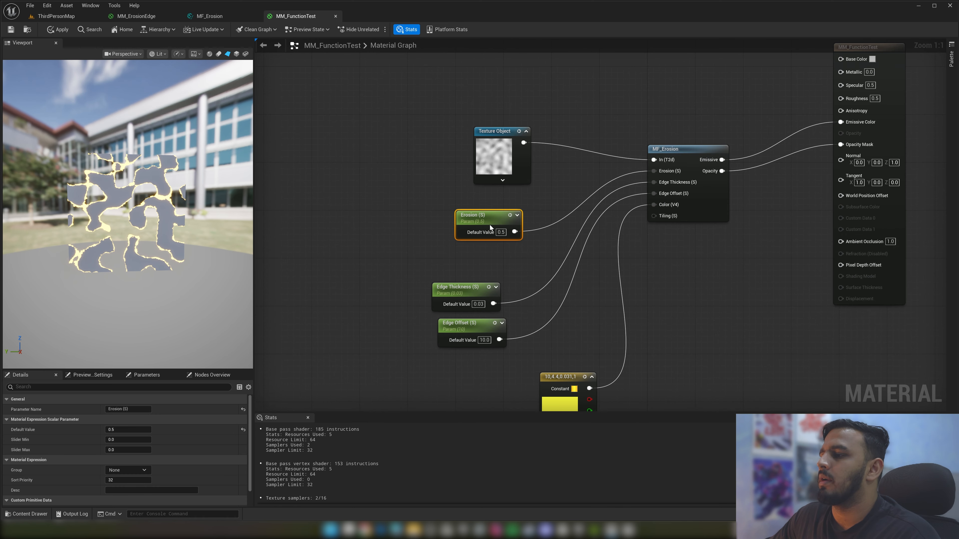
{"action": "left_click", "coordinate": [511, 136]}
{"action": "right_click", "coordinate": [510, 137]}
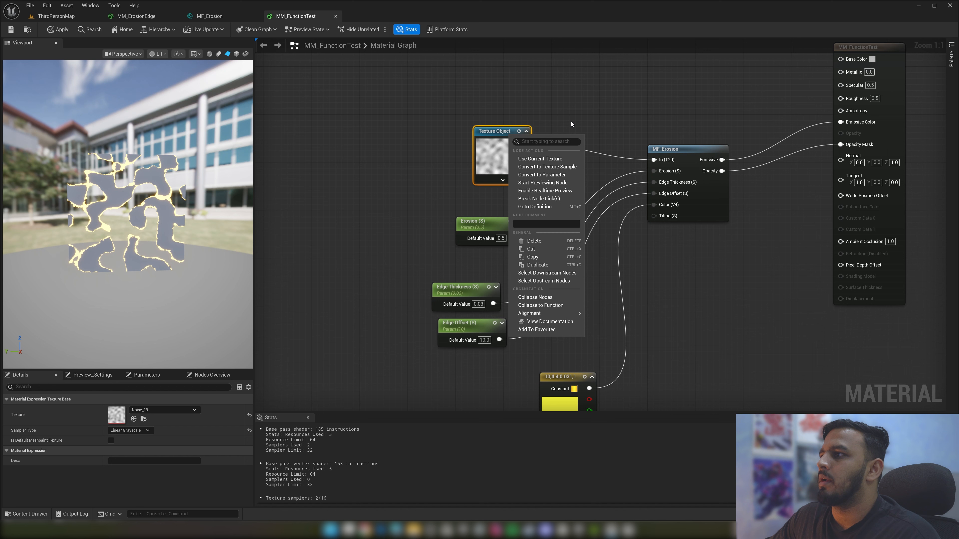
{"action": "left_click", "coordinate": [603, 123]}
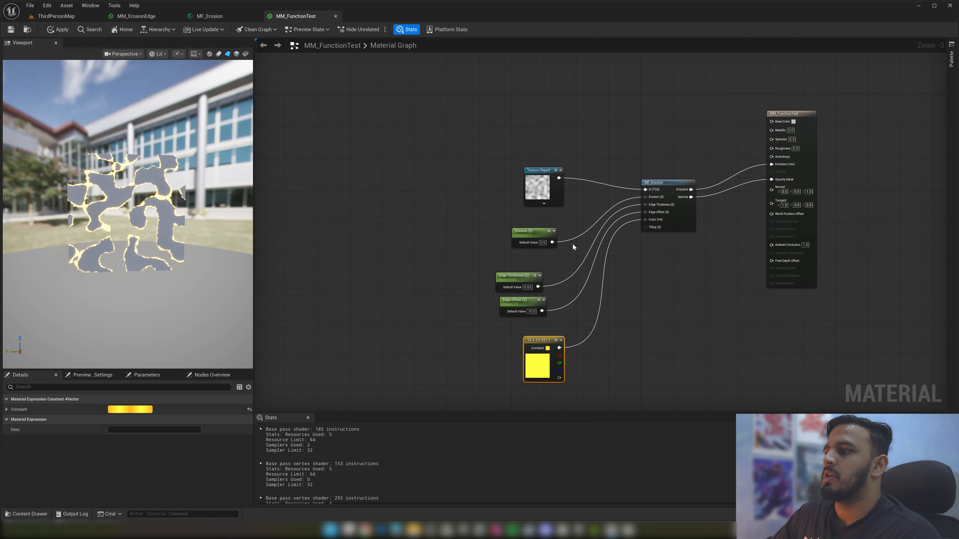
Save MM_FunctionTest and select the SKM_Manny character in ThirdPersonMap
{"action": "scroll", "coordinate": [573, 243], "scroll_direction": "up", "scroll_amount": 4}
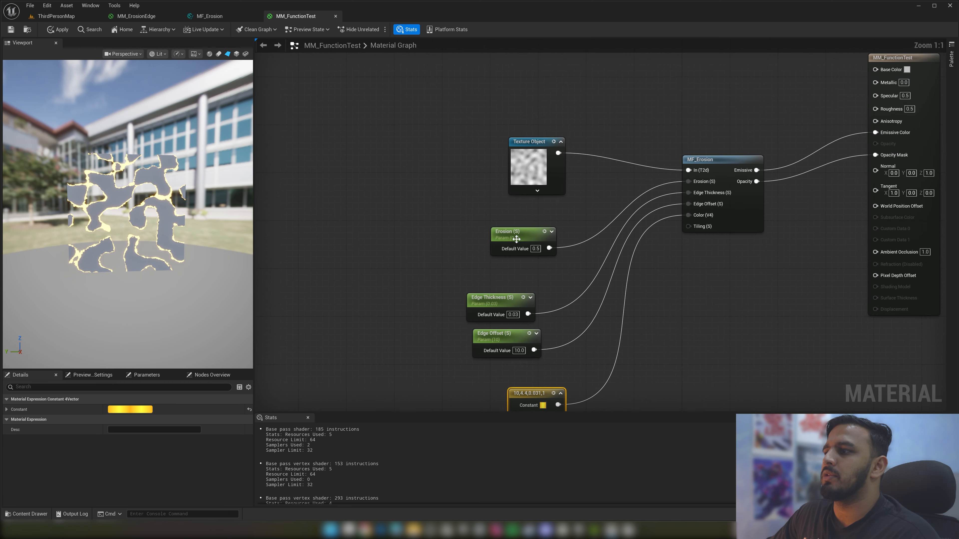
{"action": "left_click", "coordinate": [11, 30]}
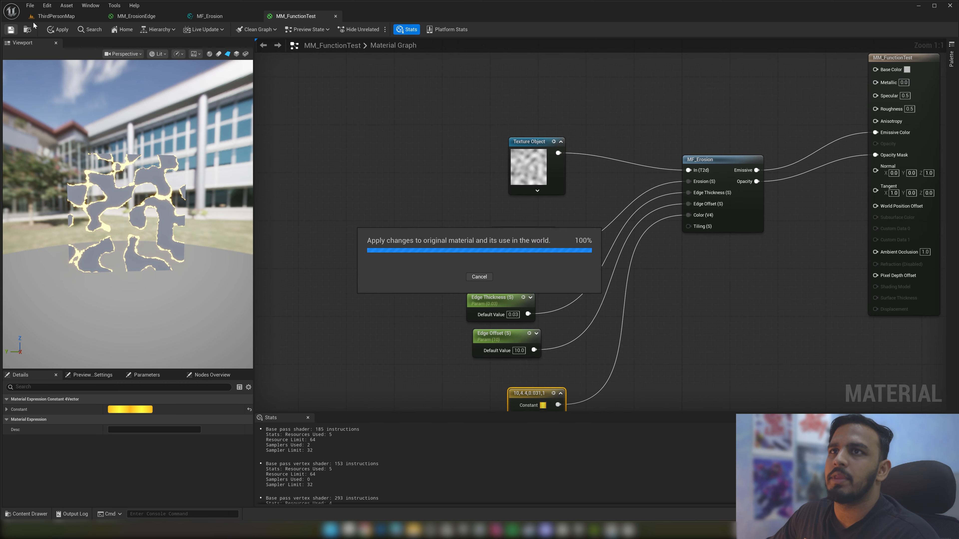
{"action": "left_click", "coordinate": [56, 16]}
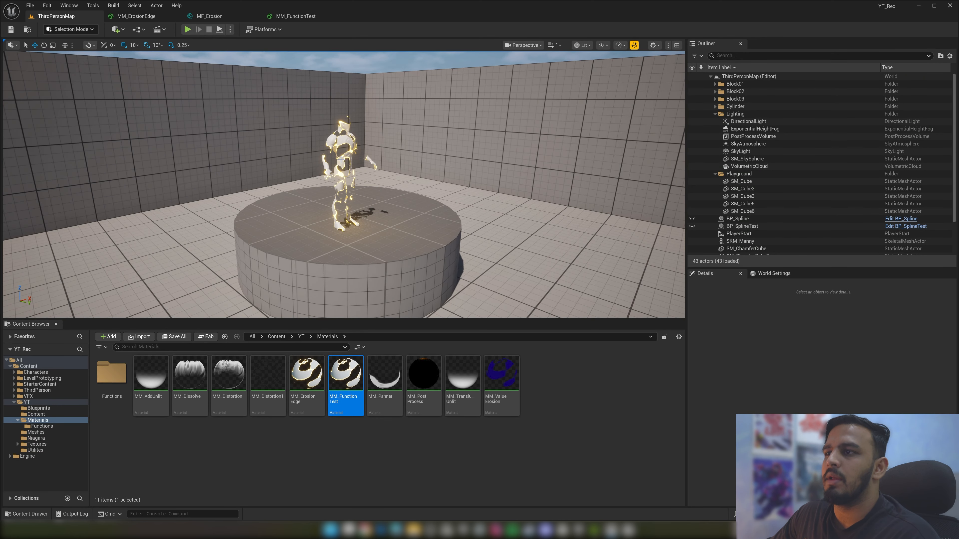
{"action": "left_click", "coordinate": [349, 158]}
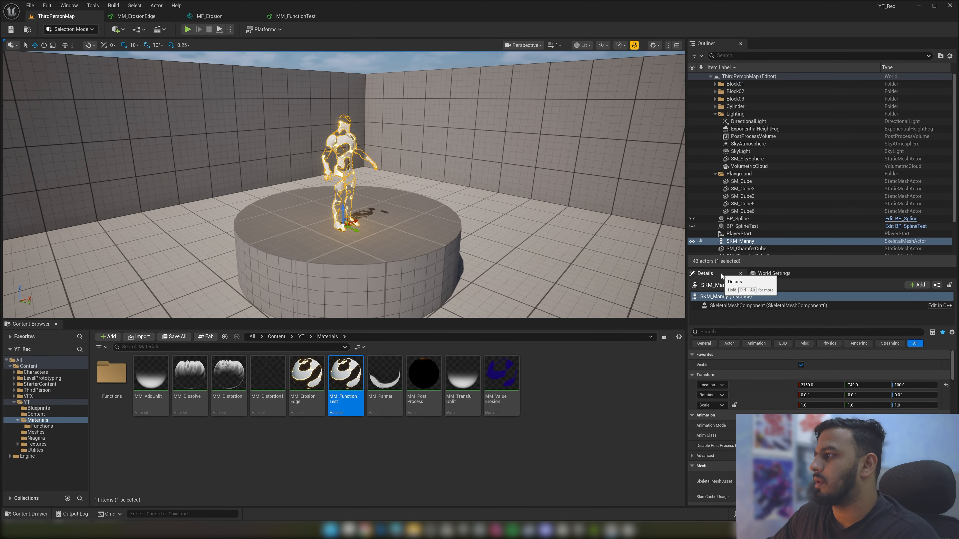
Dock the Details panel beside the level viewport, enlarge it, and show SKM_Manny's material slots
{"action": "left_click_drag", "start_coordinate": [730, 268], "coordinate": [672, 88]}
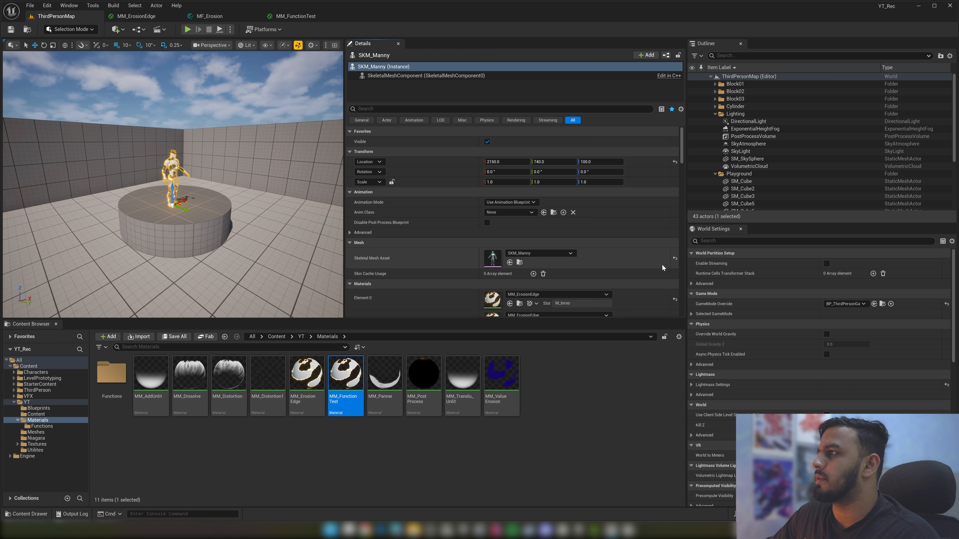
{"action": "mouse_move", "coordinate": [634, 323]}
{"action": "left_mouse_down"}
{"action": "mouse_move", "coordinate": [633, 458]}
{"action": "mouse_move", "coordinate": [632, 340]}
{"action": "left_mouse_up"}
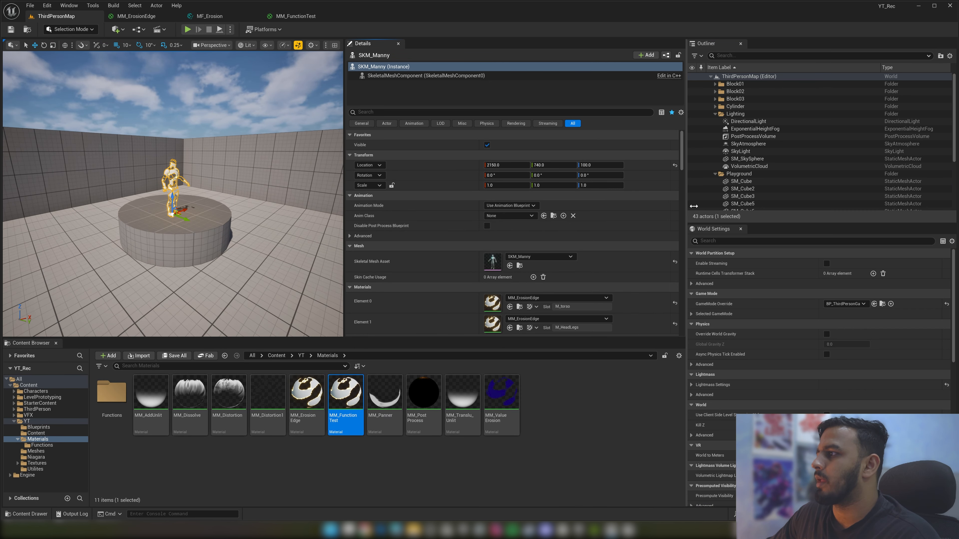
{"action": "left_click_drag", "start_coordinate": [687, 208], "coordinate": [814, 192]}
{"action": "key", "text": "f"}
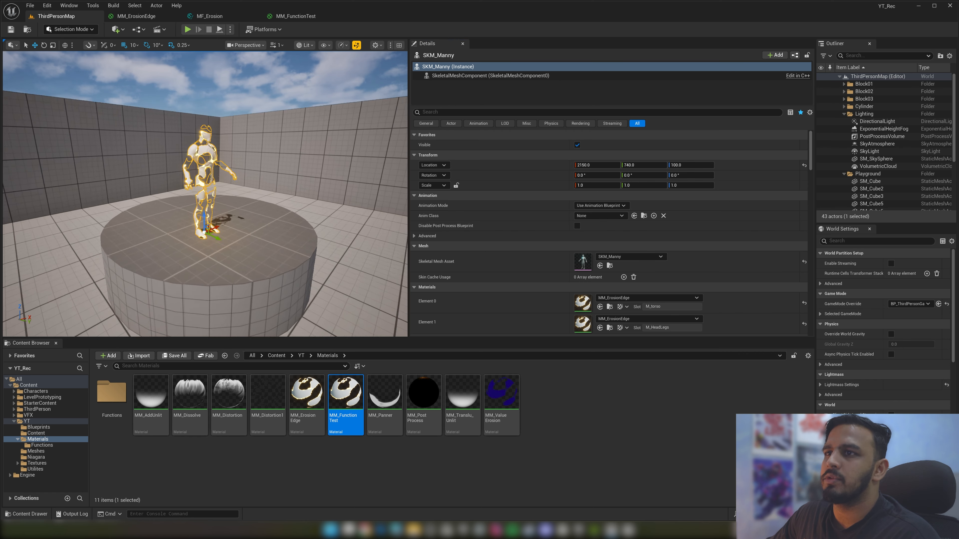
{"action": "scroll", "coordinate": [562, 263], "scroll_direction": "down", "scroll_amount": 3}
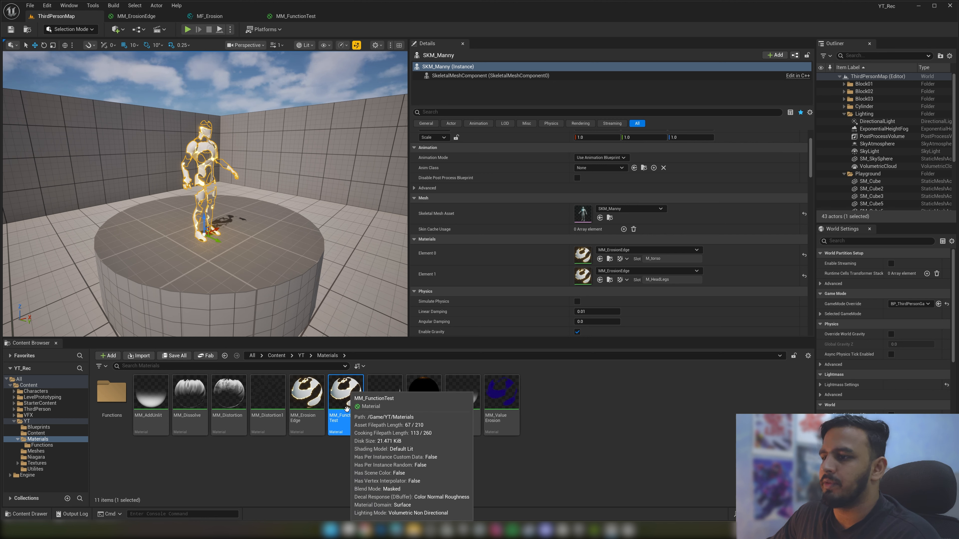
Open MM_FunctionTest, close the MF_Erosion and MM_ErosionEdge editors, and return to ThirdPersonMap
{"action": "double_click", "coordinate": [345, 395]}
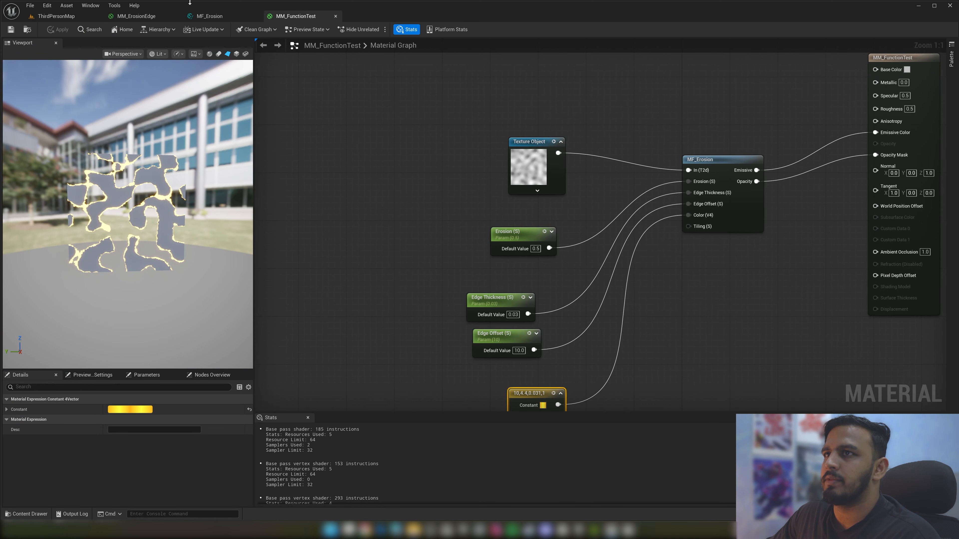
{"action": "left_click", "coordinate": [210, 16]}
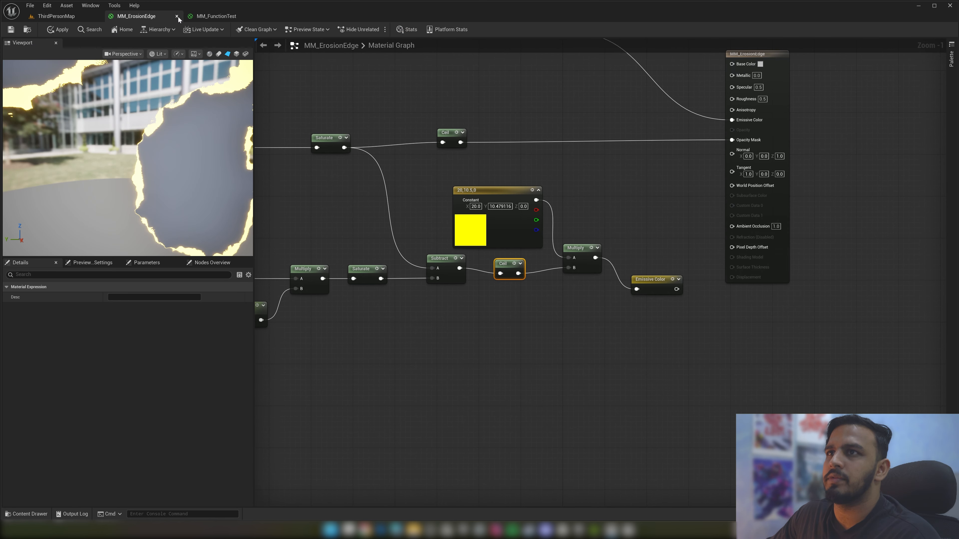
{"action": "left_click", "coordinate": [177, 16]}
{"action": "left_click", "coordinate": [510, 283]}
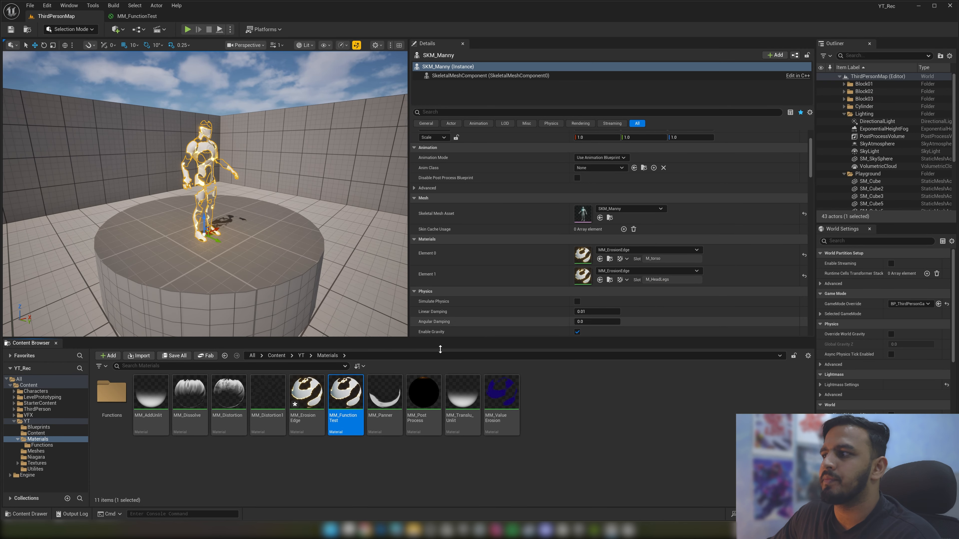
Assign MM_FunctionTest to both material slots of SKM_Manny, Element 0 and Element 1
{"action": "left_click", "coordinate": [600, 259]}
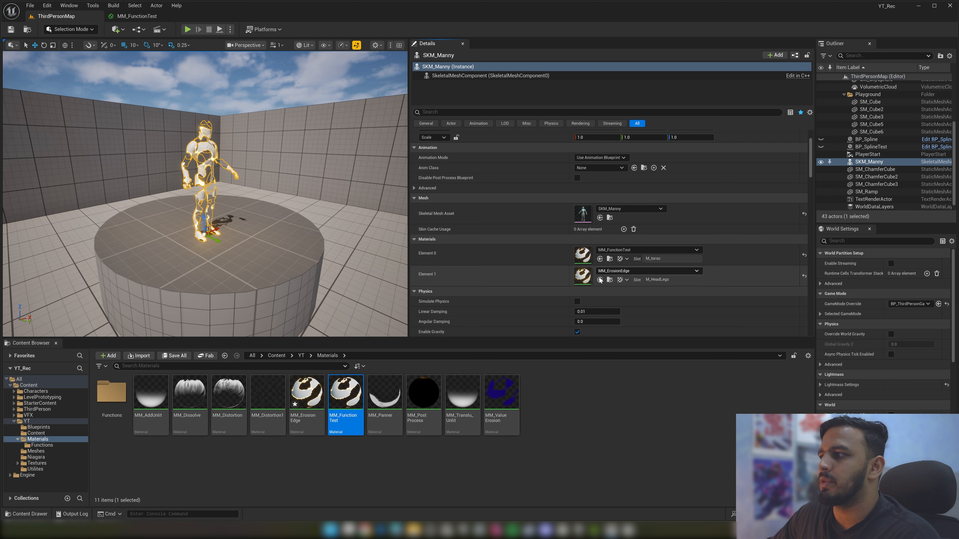
{"action": "left_click", "coordinate": [600, 279]}
{"action": "mouse_move", "coordinate": [232, 214]}
{"action": "right_mouse_down"}
{"action": "mouse_move", "coordinate": [253, 212]}
{"action": "mouse_move", "coordinate": [242, 214]}
{"action": "right_mouse_up"}
{"action": "key", "text": "w"}
{"action": "key", "text": "s"}
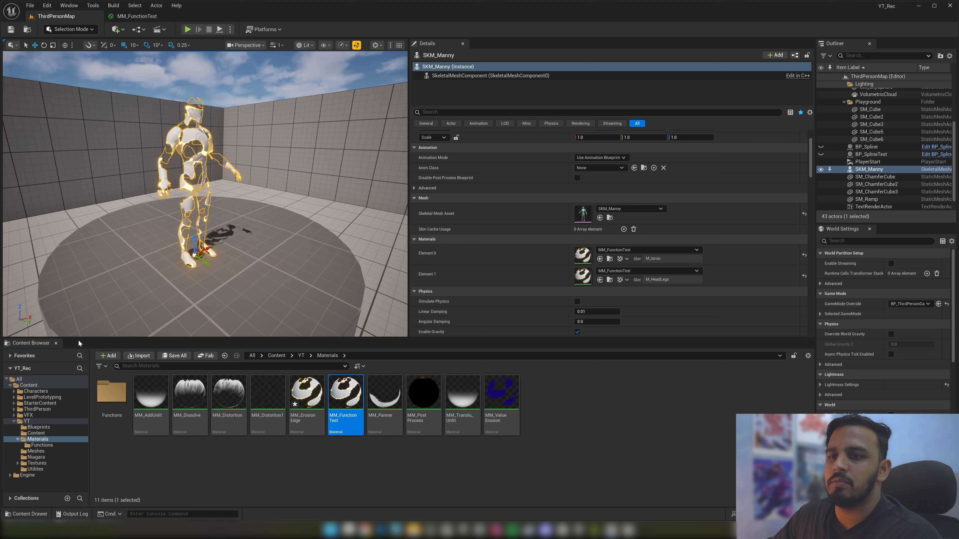
Create a folder named Sequencer inside the YT folder and open it
{"action": "left_click", "coordinate": [37, 421]}
{"action": "right_click", "coordinate": [544, 423]}
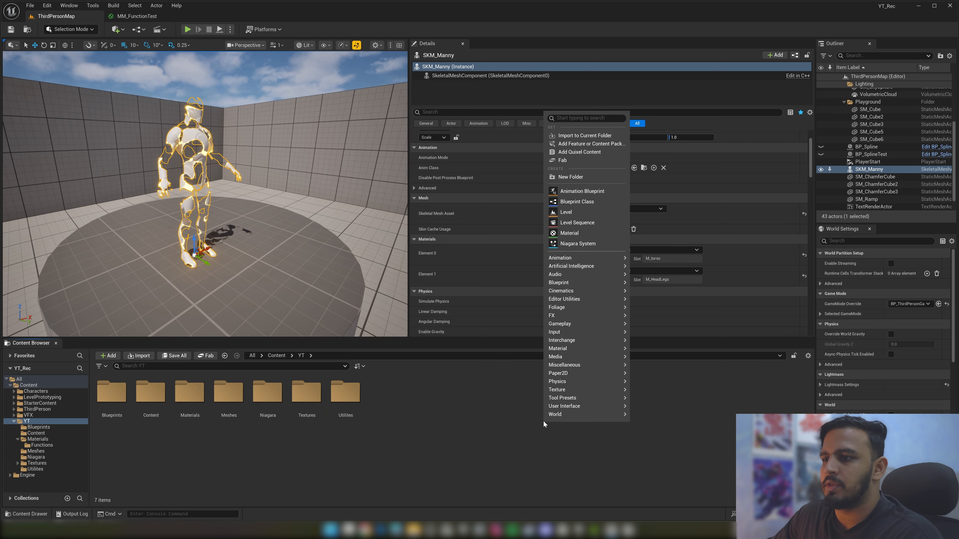
{"action": "left_click", "coordinate": [570, 176]}
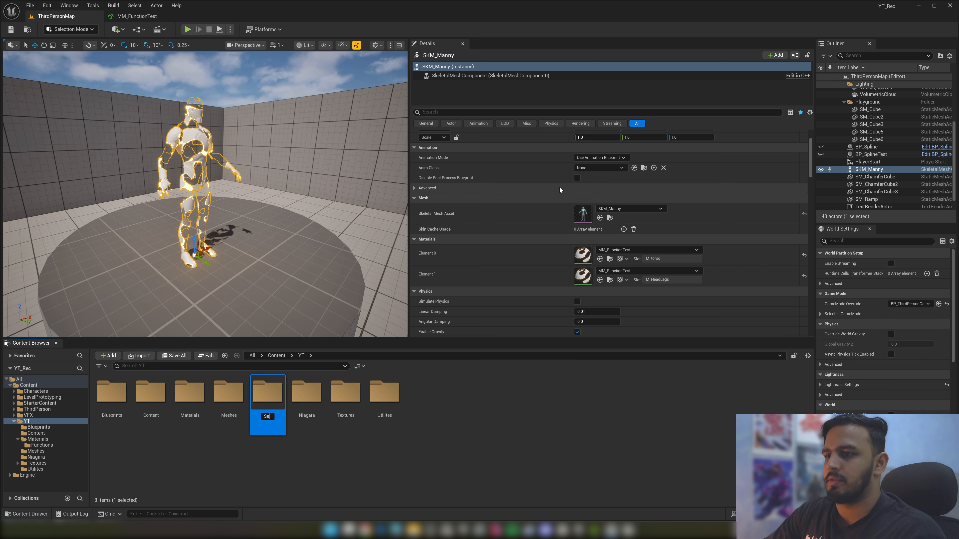
{"action": "key", "text": "Return"}
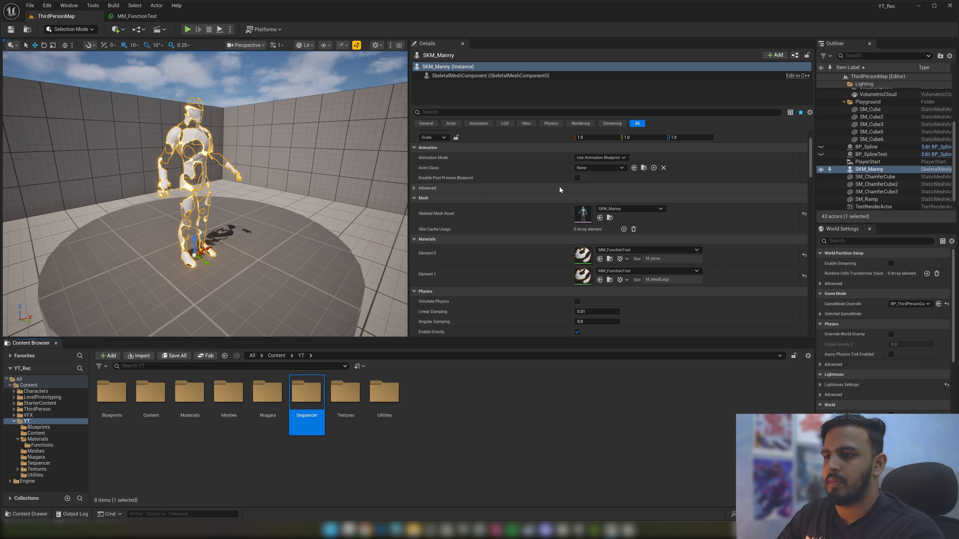
{"action": "key", "text": "Return"}
Create a Level Sequence named SEQ_Erosion in the Sequencer folder, and add the SKM_Manny actor to it
{"action": "right_click", "coordinate": [246, 437]}
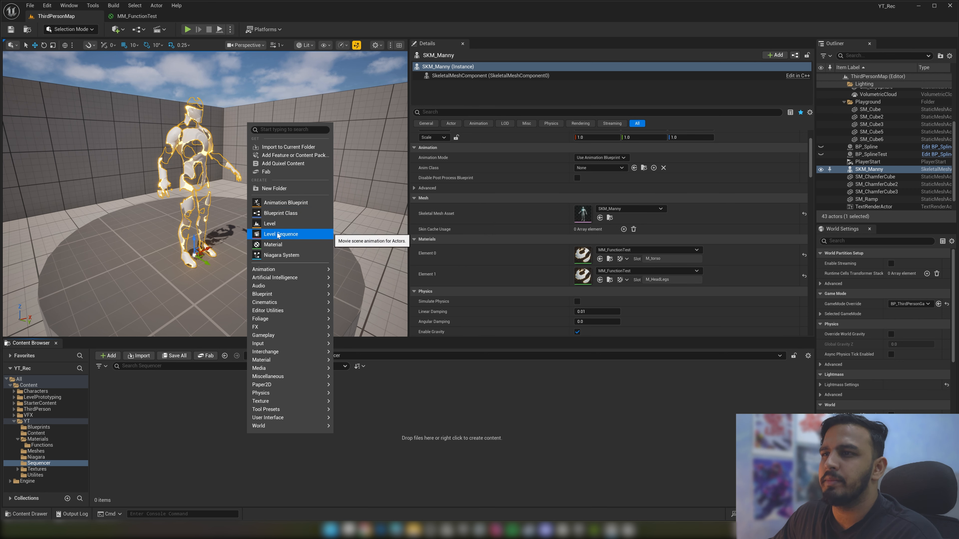
{"action": "left_click", "coordinate": [293, 234]}
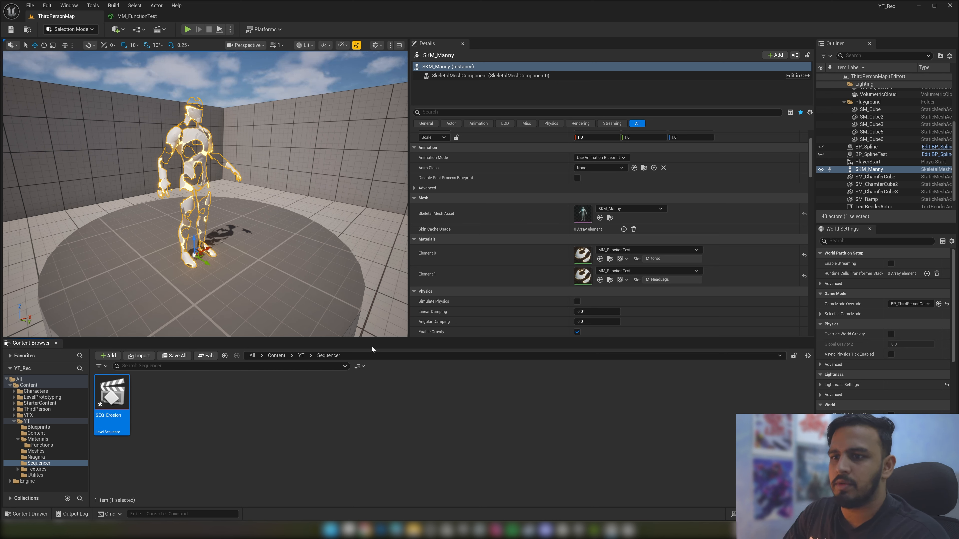
{"action": "double_click", "coordinate": [107, 410]}
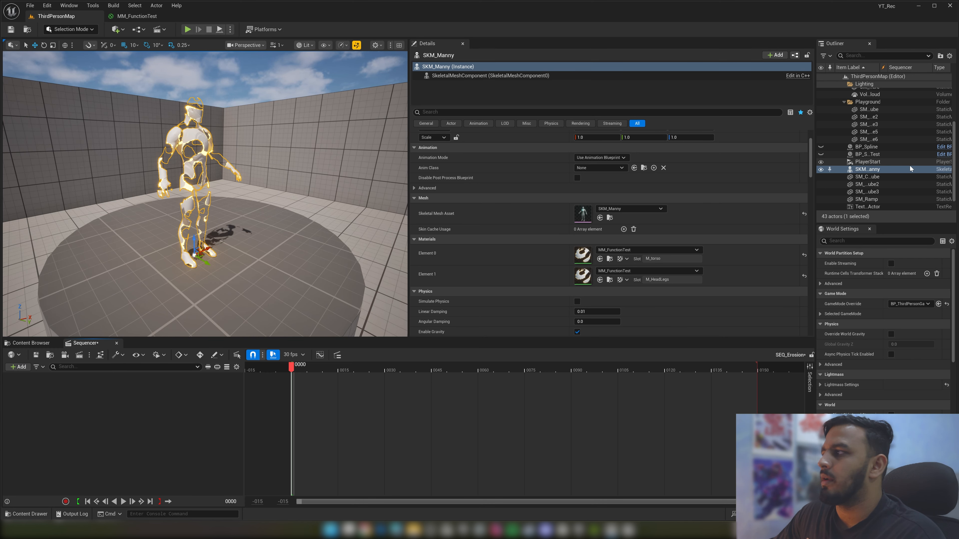
{"action": "left_click_drag", "start_coordinate": [867, 169], "coordinate": [492, 287]}
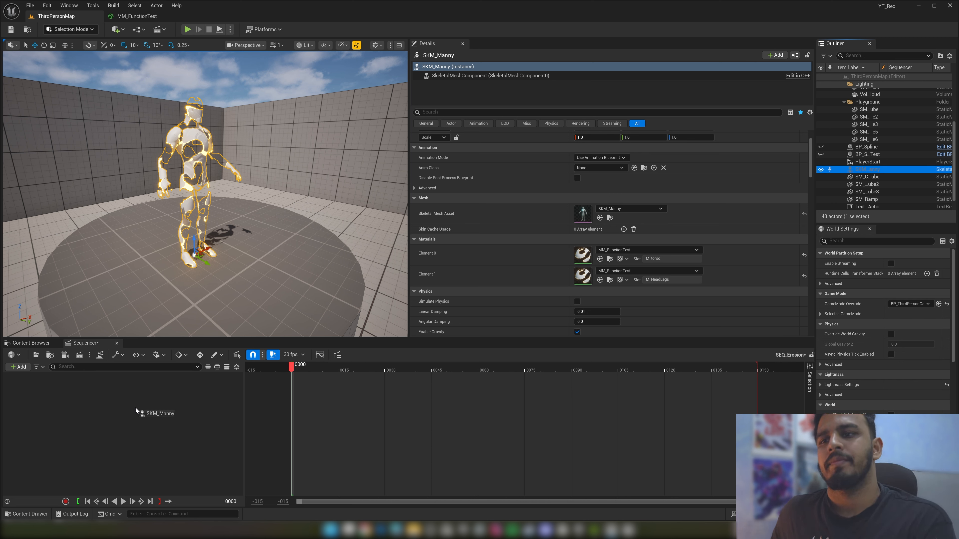
{"action": "left_click_drag", "start_coordinate": [135, 408], "coordinate": [134, 407]}
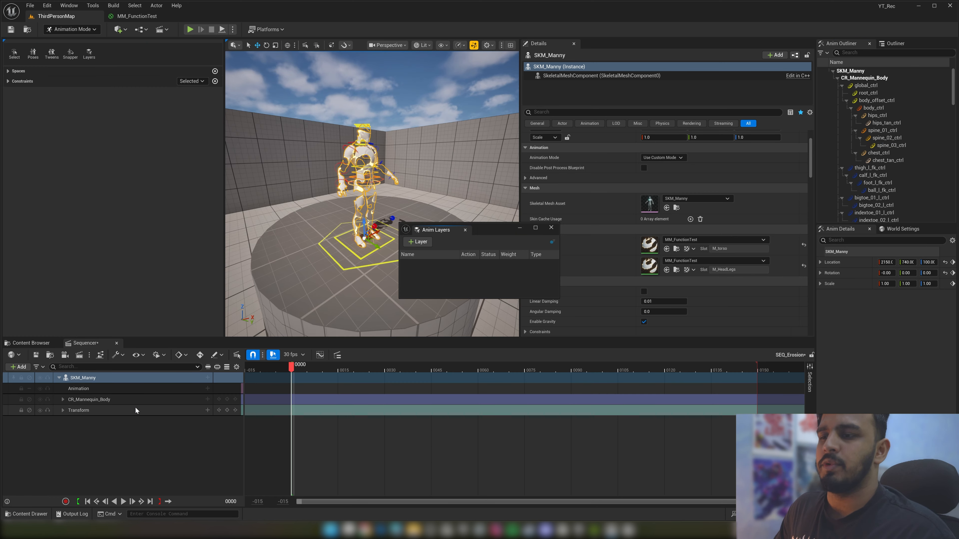
Delete the CR_Mannequin_Body and Animation tracks from SKM_Manny in the sequence, keeping its Transform track
{"action": "left_click", "coordinate": [108, 400]}
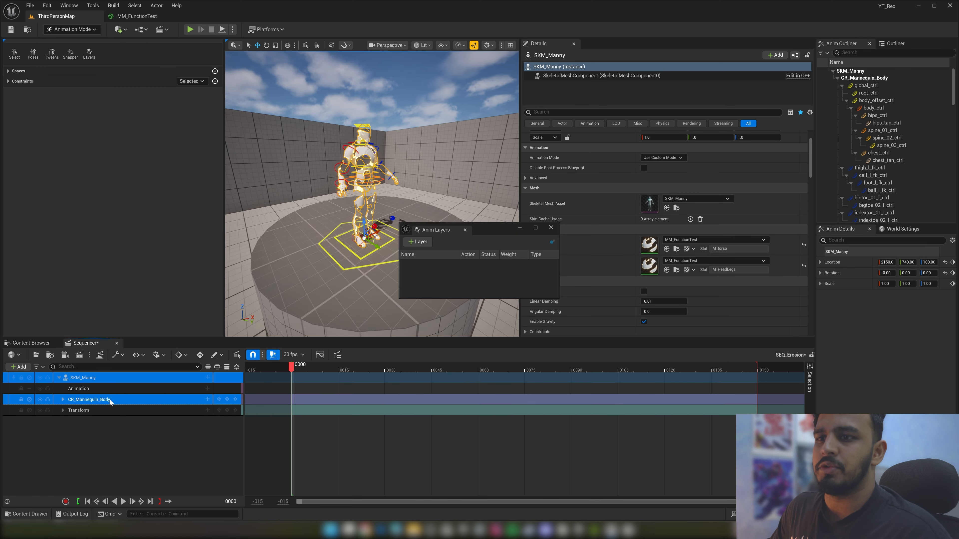
{"action": "left_click", "coordinate": [104, 410], "text": "shift"}
{"action": "left_click", "coordinate": [104, 411]}
{"action": "left_click", "coordinate": [109, 400]}
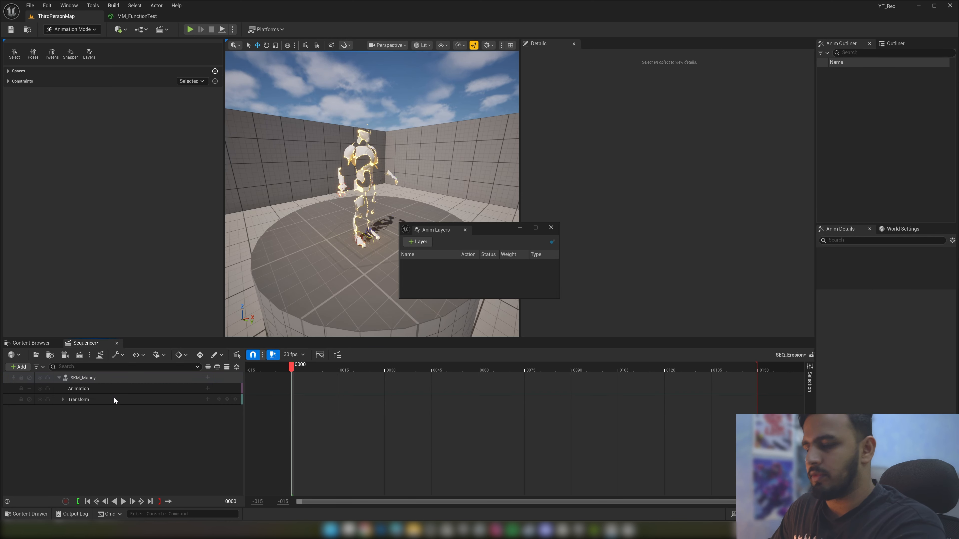
{"action": "key", "text": "Delete"}
{"action": "left_click", "coordinate": [73, 390]}
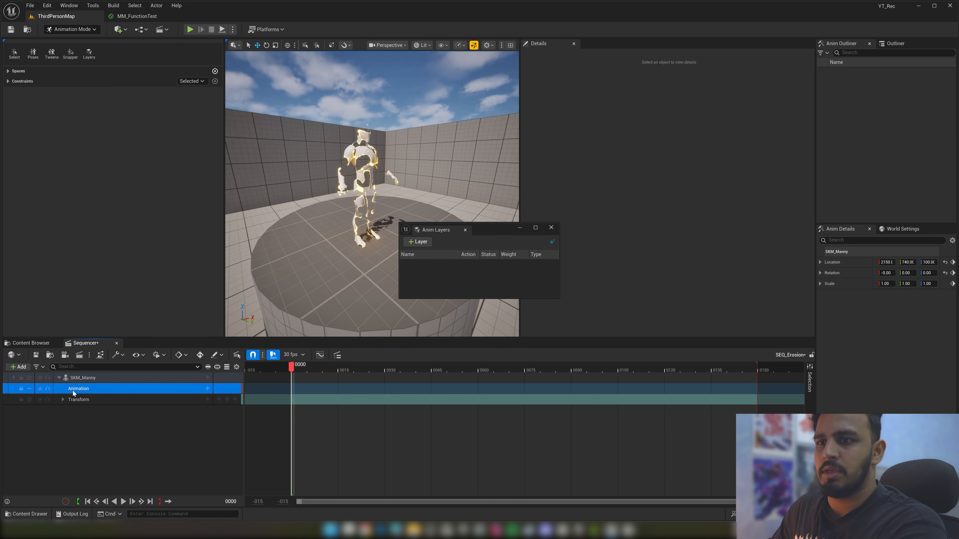
{"action": "key", "text": "Delete"}
{"action": "left_click", "coordinate": [85, 389]}
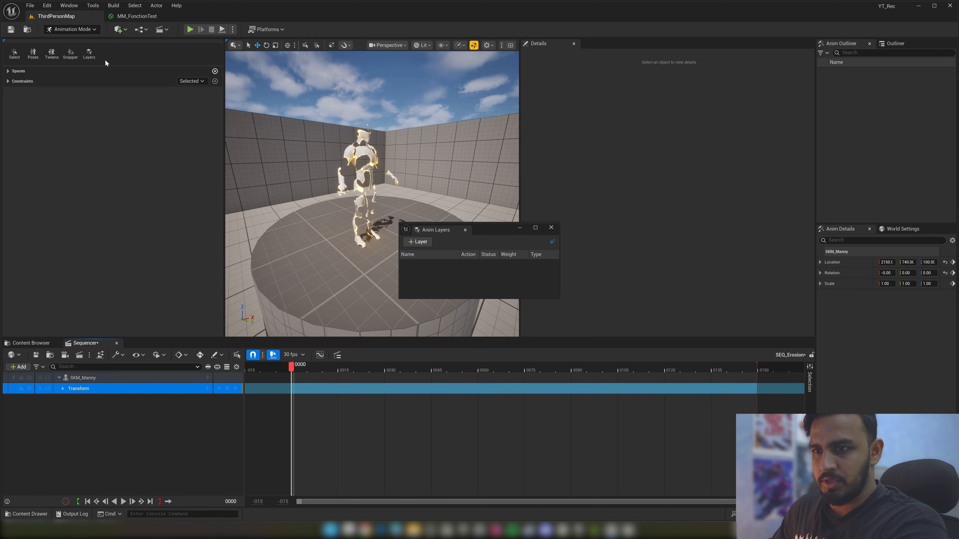
Add a SkeletalMeshComponent0 track under SKM_Manny, and give it a material parameter track for the M_torso slot
{"action": "left_click_drag", "start_coordinate": [248, 328], "coordinate": [248, 327]}
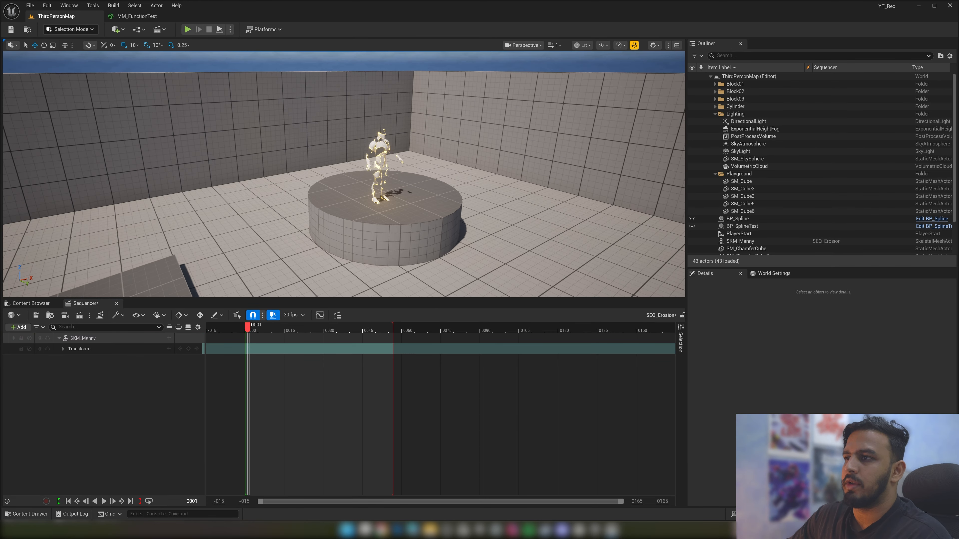
{"action": "key", "text": "w"}
{"action": "right_click_drag", "start_coordinate": [342, 182], "coordinate": [359, 176]}
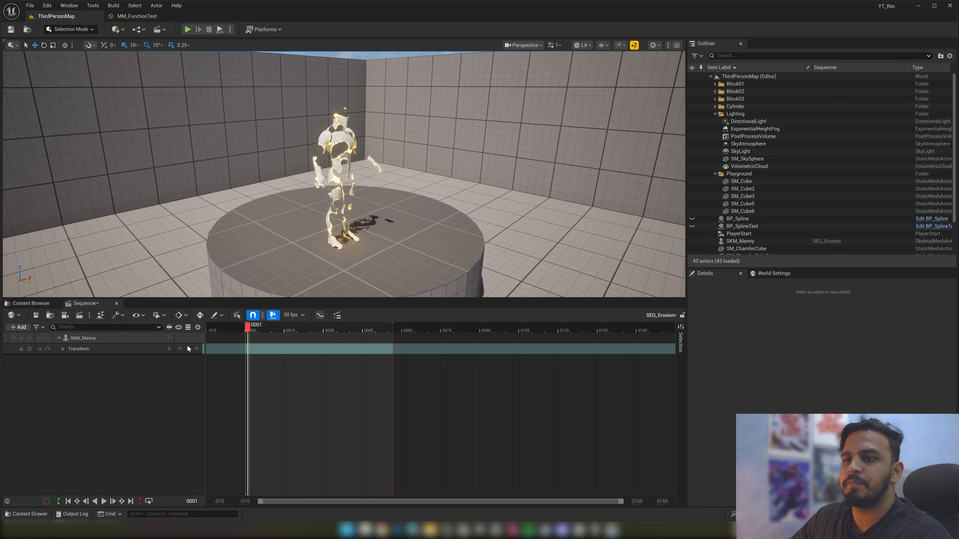
{"action": "left_click", "coordinate": [169, 338]}
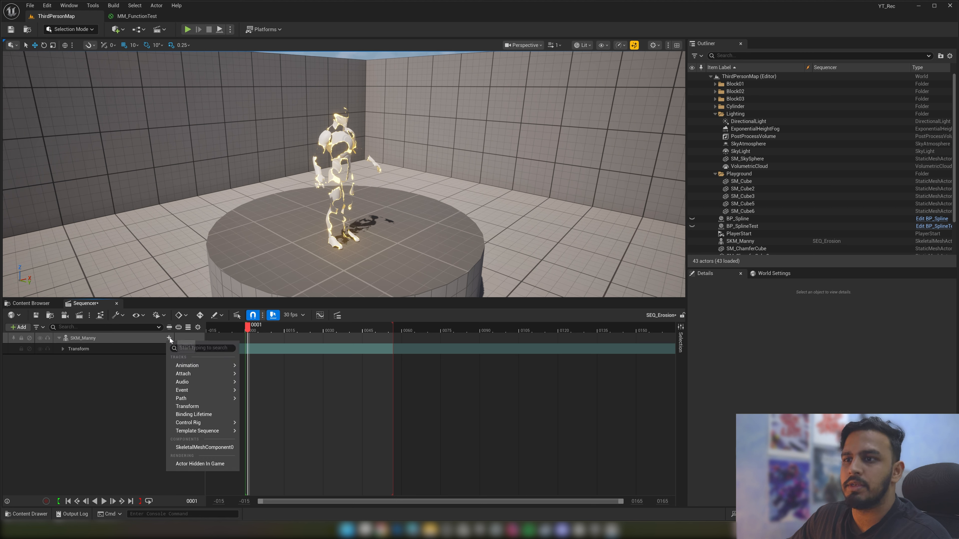
{"action": "left_click", "coordinate": [205, 448]}
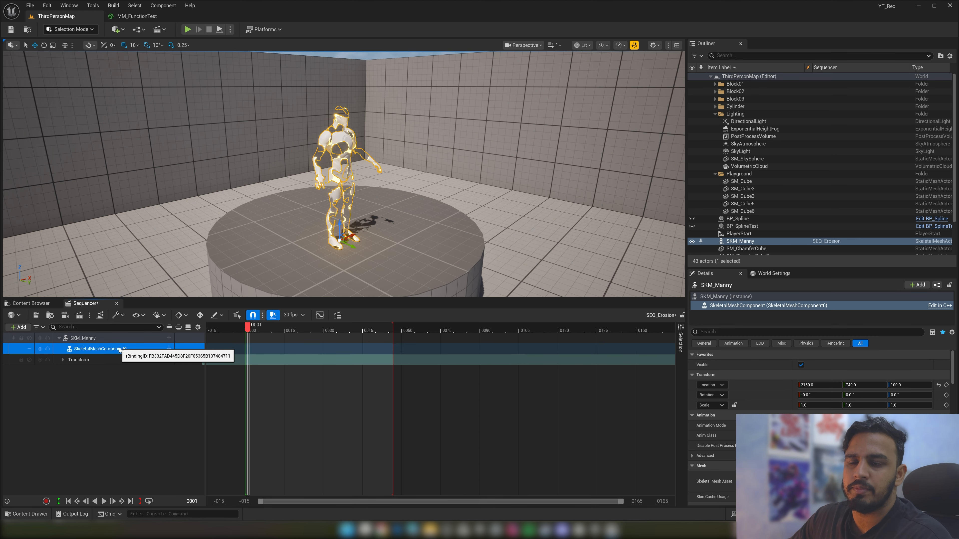
{"action": "left_click", "coordinate": [170, 349]}
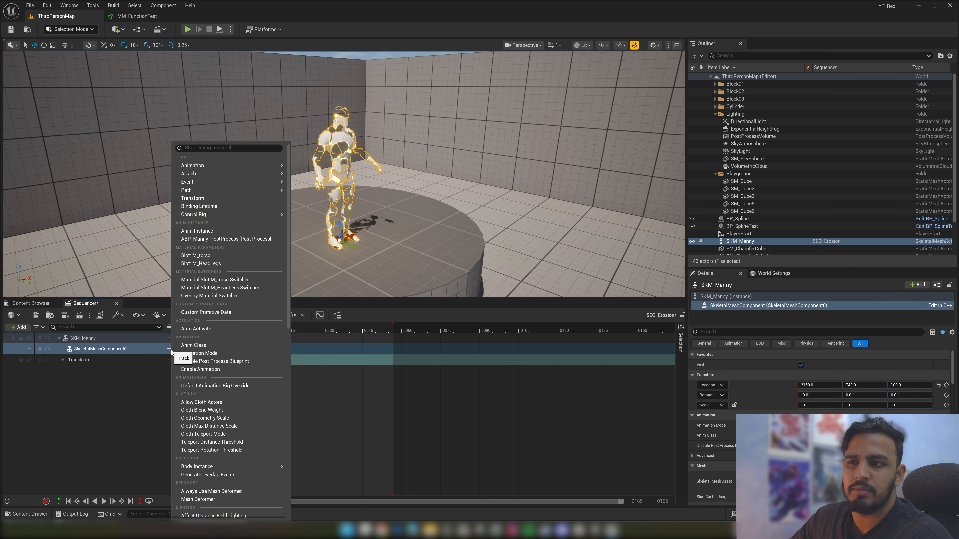
{"action": "left_click", "coordinate": [205, 256]}
{"action": "left_click", "coordinate": [144, 362]}
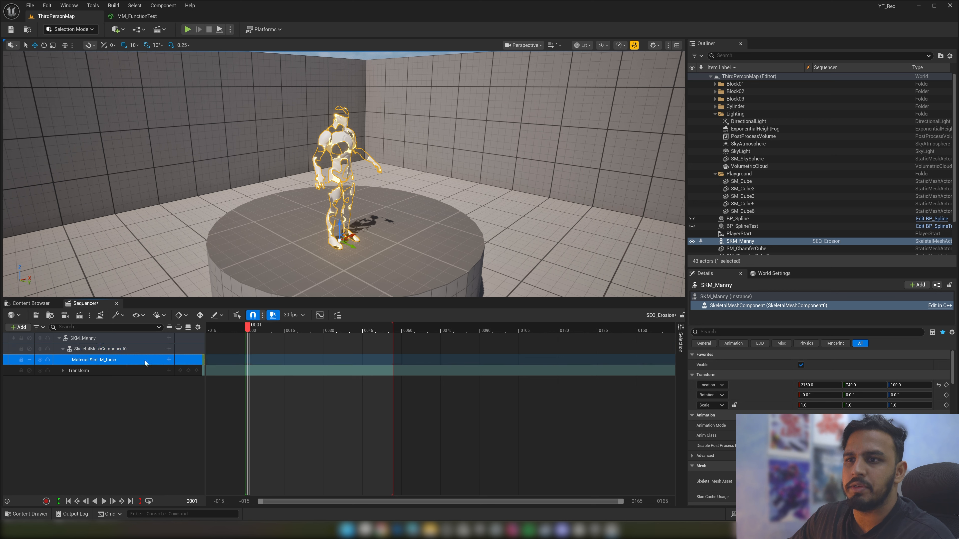
Dock the Details panel beside the viewport showing SKM_Manny's material slots, and delete the SkeletalMeshComponent0 track from the sequence
{"action": "left_click", "coordinate": [170, 360]}
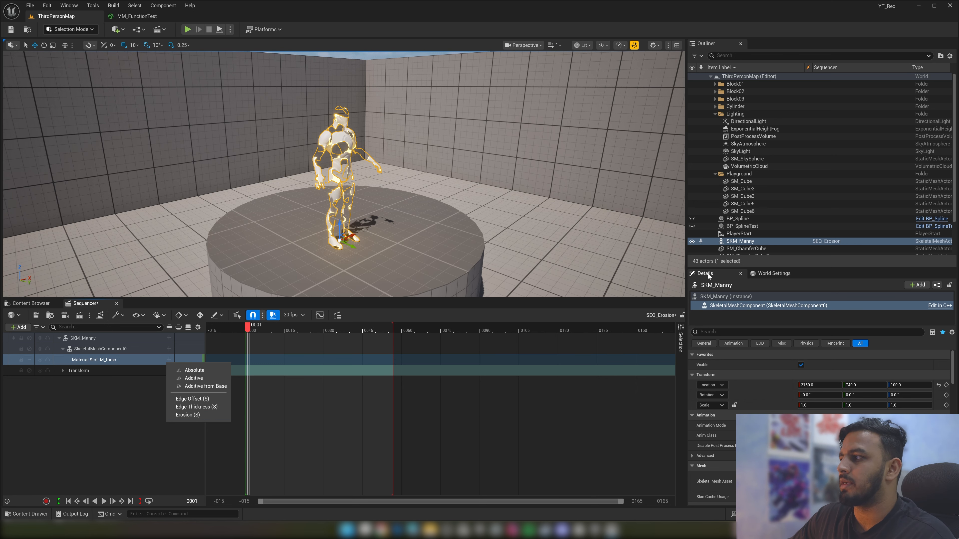
{"action": "left_click_drag", "start_coordinate": [719, 271], "coordinate": [644, 87]}
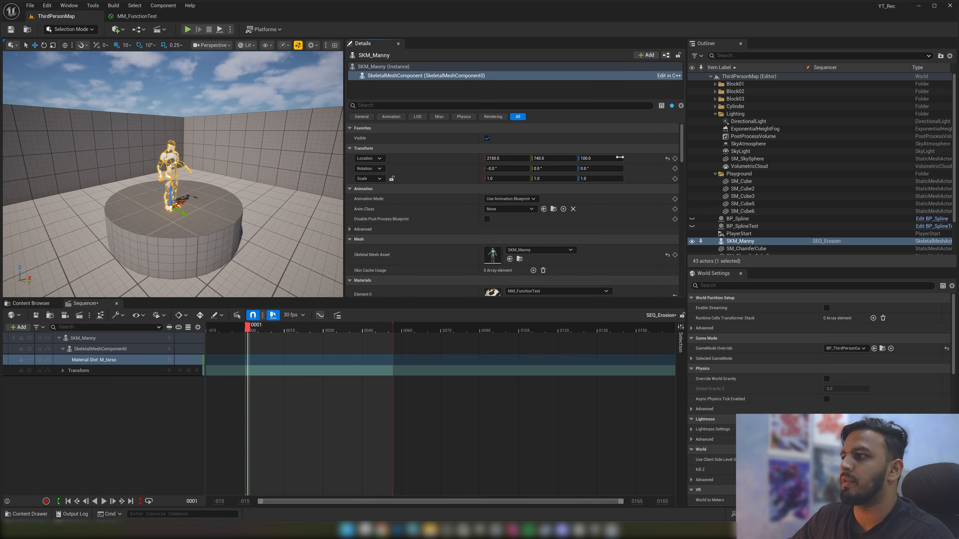
{"action": "scroll", "coordinate": [444, 218], "scroll_direction": "down", "scroll_amount": 5}
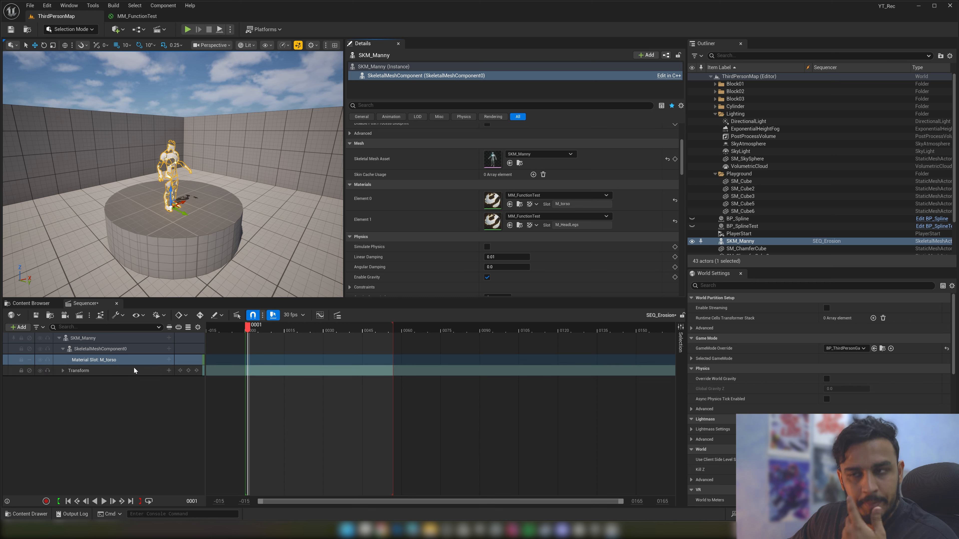
{"action": "left_click", "coordinate": [112, 350]}
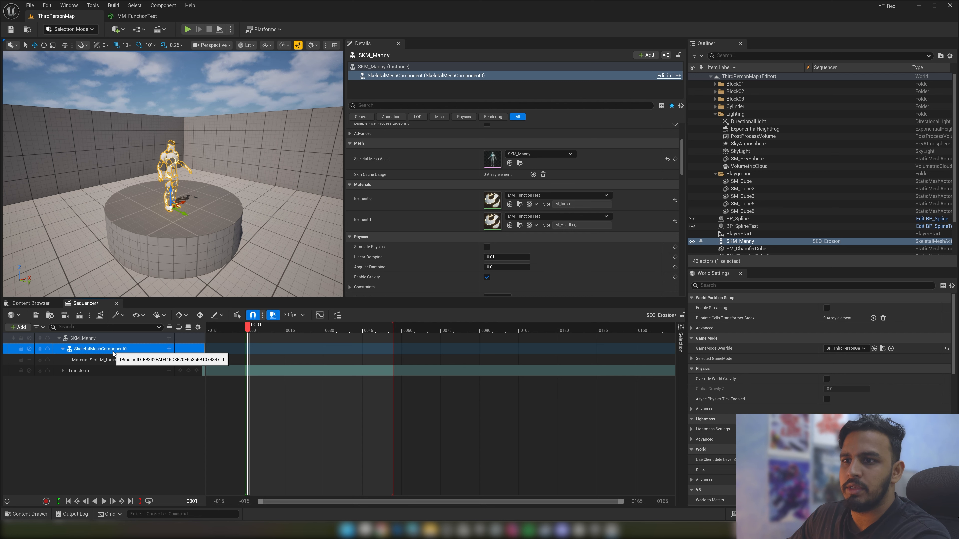
{"action": "key", "text": "Delete"}
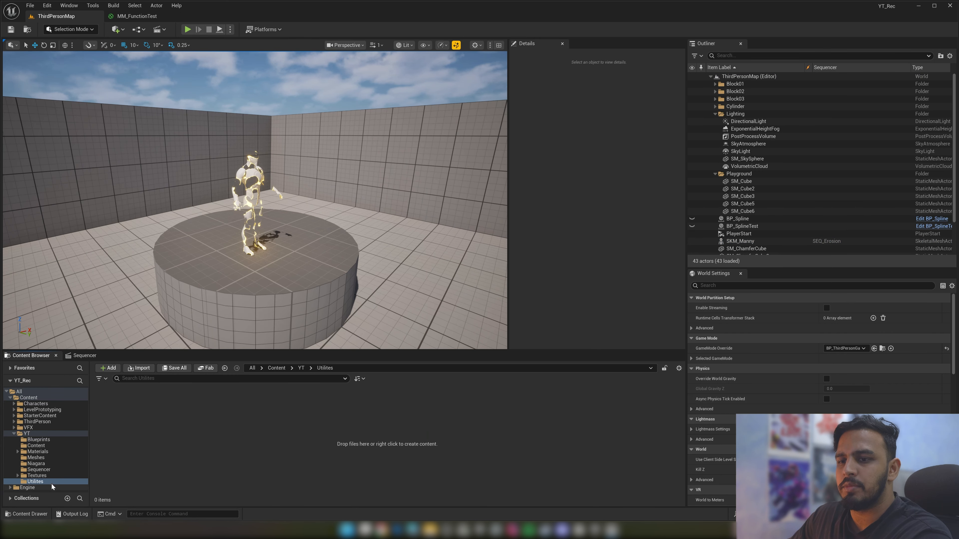
Create a Material Parameter Collection named MPC_Global in the Utilites folder and open it
{"action": "right_click", "coordinate": [178, 427]}
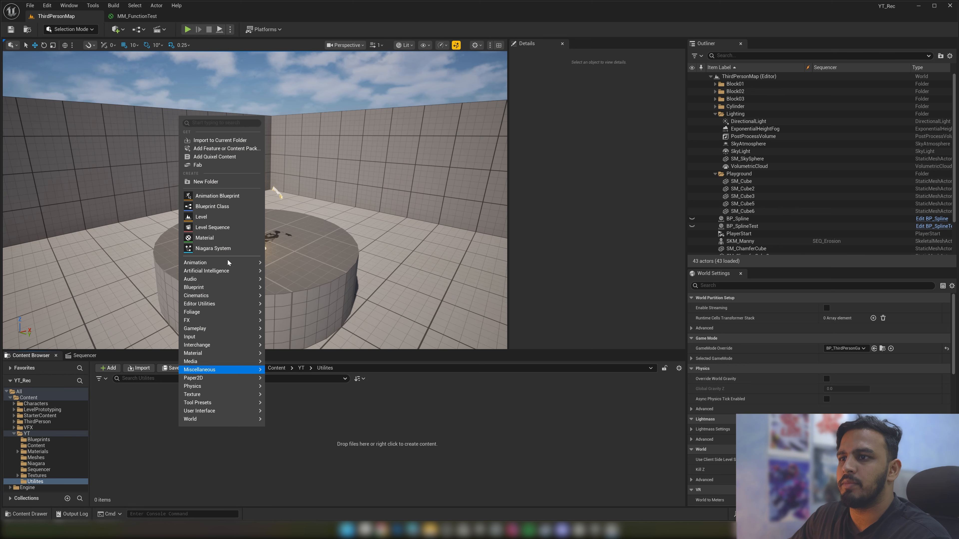
{"action": "mouse_move", "coordinate": [216, 354]}
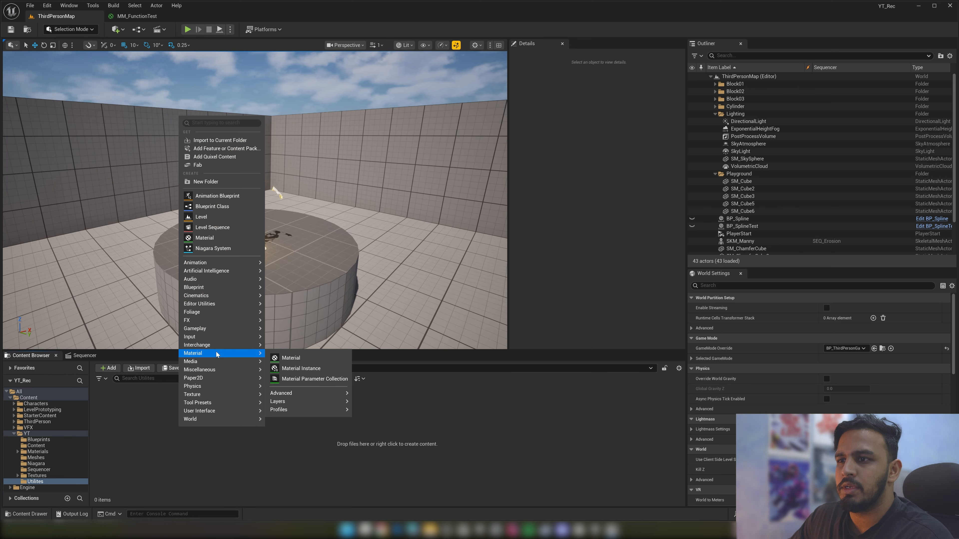
{"action": "left_click", "coordinate": [307, 380]}
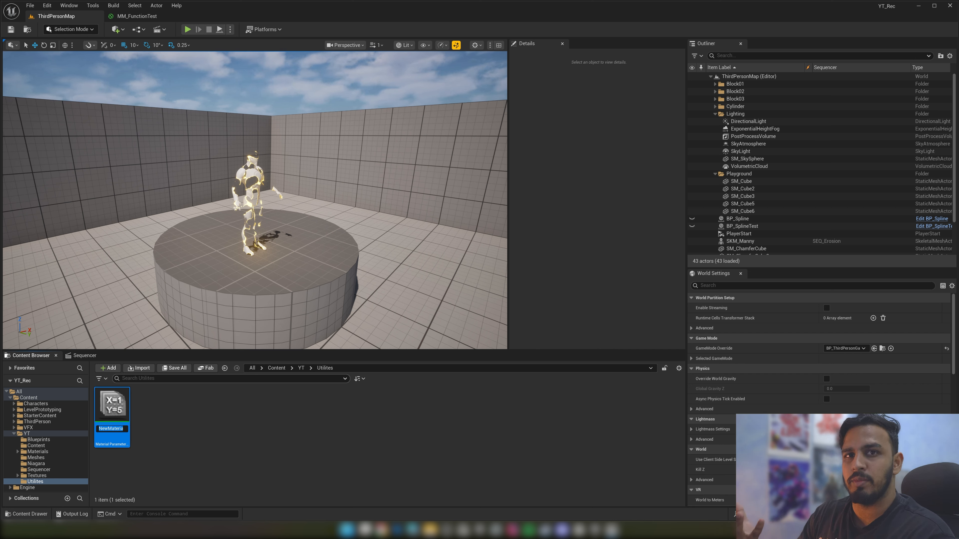
{"action": "type", "text": "MPC_Global"}
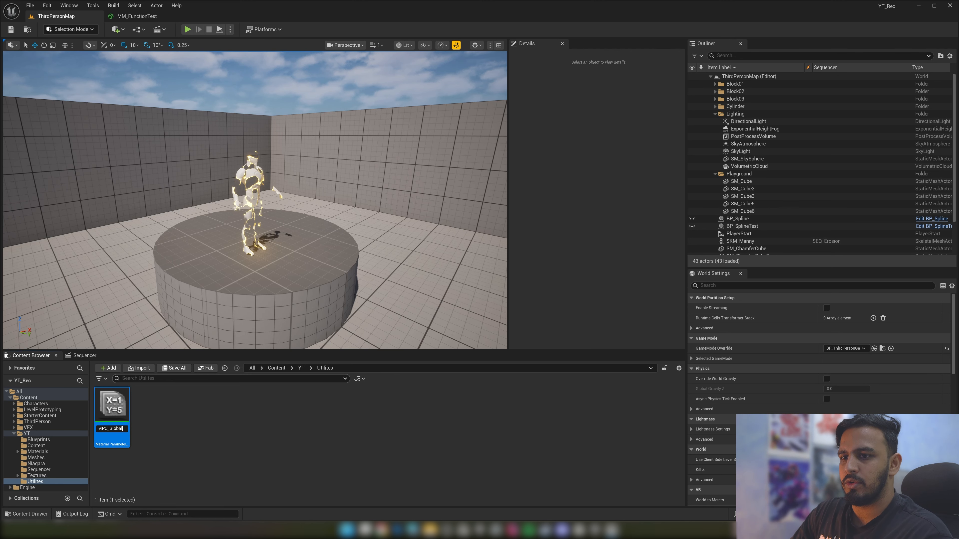
{"action": "key", "text": "Return"}
Add a scalar parameter named Erosion to MPC_Global and save the collection
{"action": "left_click", "coordinate": [93, 6]}
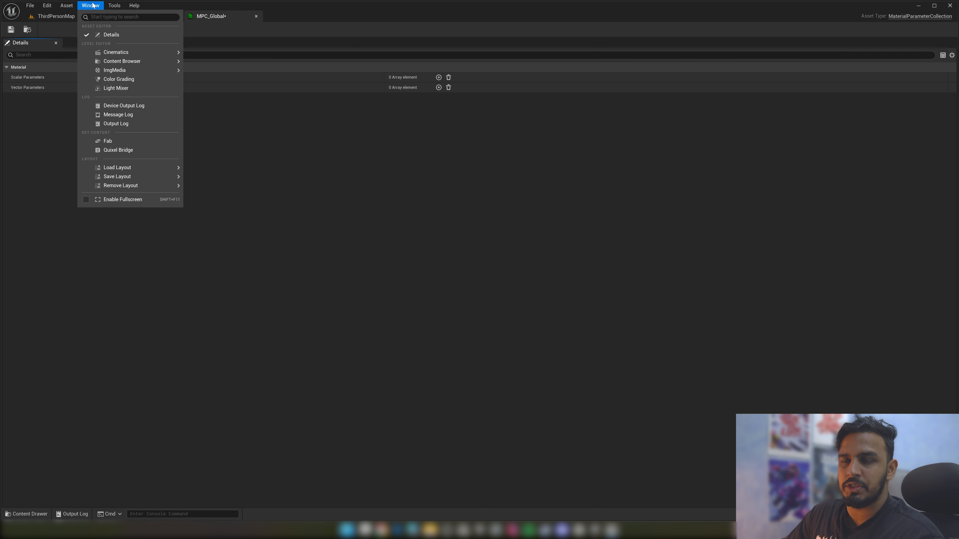
{"action": "left_click", "coordinate": [93, 3]}
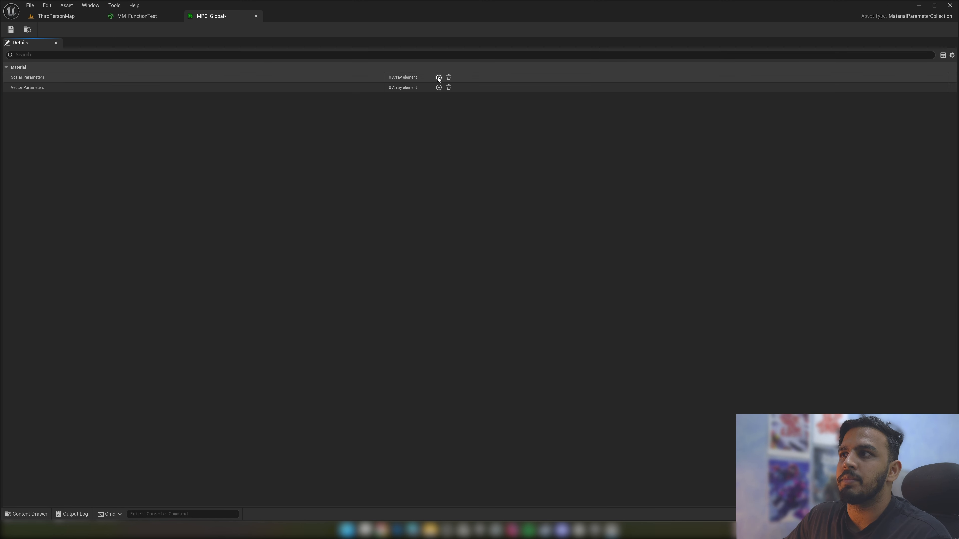
{"action": "left_click", "coordinate": [438, 78]}
{"action": "left_click", "coordinate": [430, 88]}
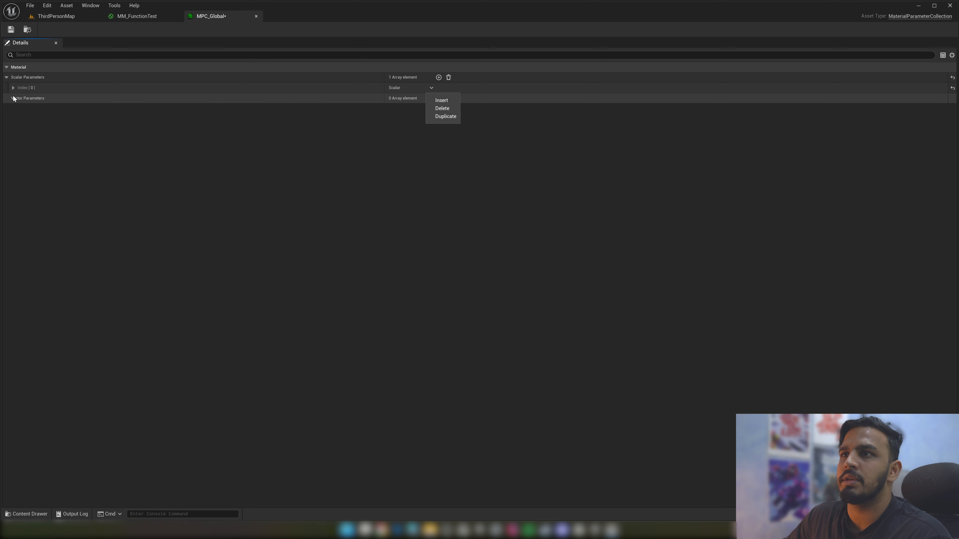
{"action": "left_click", "coordinate": [13, 87]}
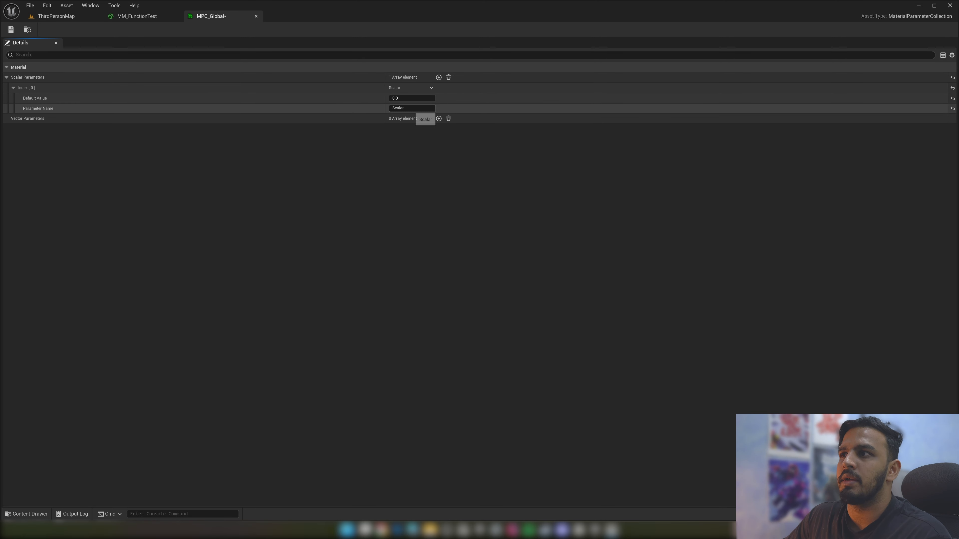
{"action": "left_click", "coordinate": [412, 108]}
{"action": "type", "text": "Erosi"}
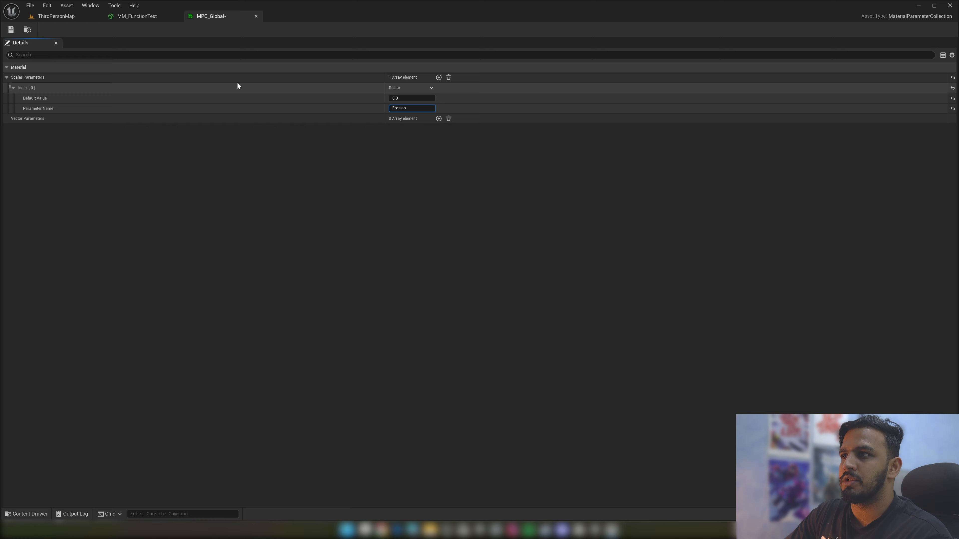
{"action": "type", "text": "on"}
{"action": "key", "text": "Return"}
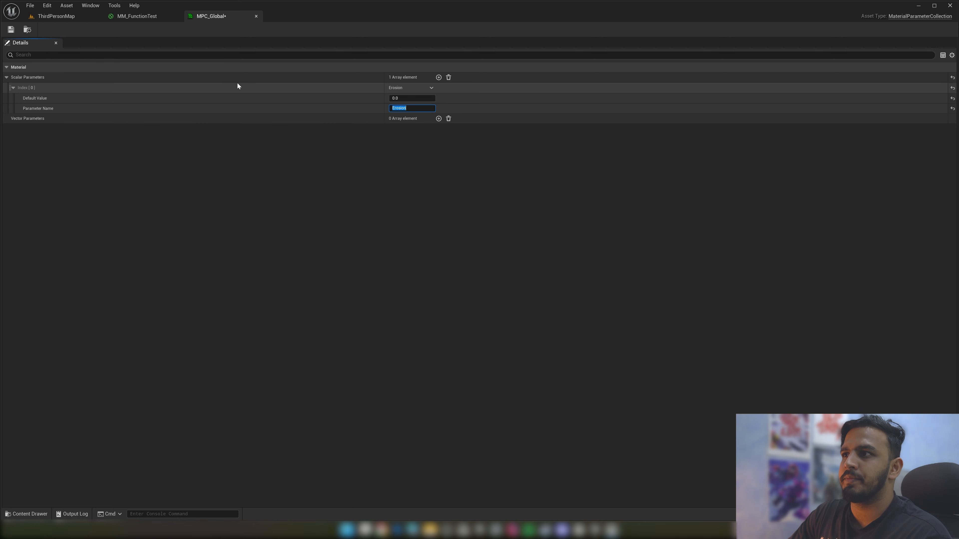
{"action": "left_click", "coordinate": [10, 30]}
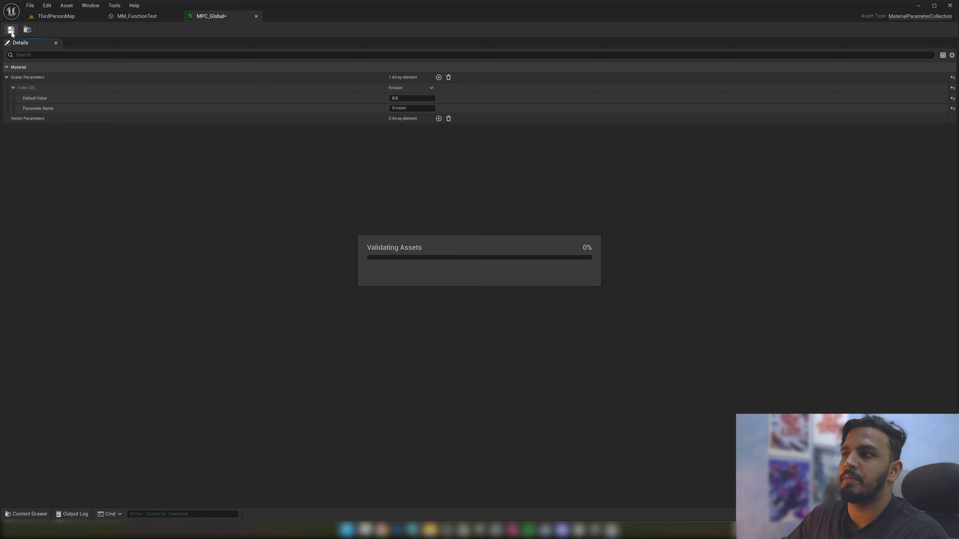
In MM_FunctionTest, move the Erosion (S) parameter node between the Texture Object and Edge Thickness nodes
{"action": "left_click", "coordinate": [138, 22]}
{"action": "right_click_drag", "start_coordinate": [434, 179], "coordinate": [421, 209]}
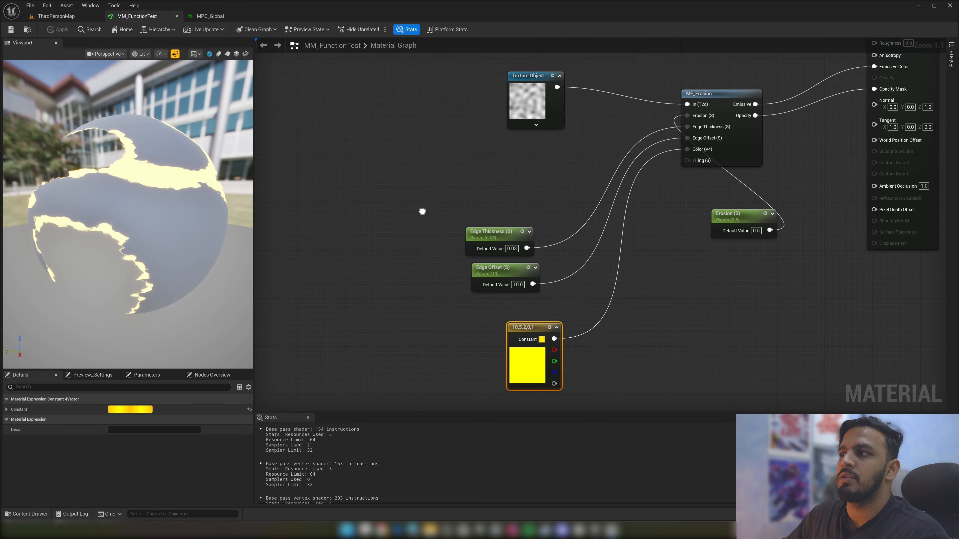
{"action": "left_click_drag", "start_coordinate": [725, 216], "coordinate": [477, 154]}
{"action": "mouse_move", "coordinate": [436, 173]}
{"action": "right_mouse_down"}
{"action": "mouse_move", "coordinate": [453, 195]}
{"action": "mouse_move", "coordinate": [452, 165]}
{"action": "mouse_move", "coordinate": [436, 190]}
{"action": "right_mouse_up"}
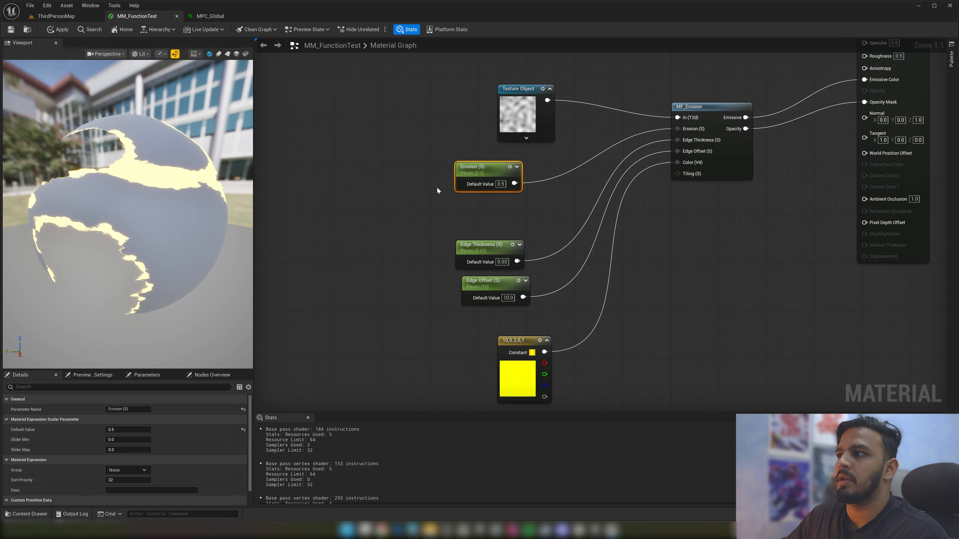
Add a CollectionParameter node to the material graph and place it beside the Erosion (S) and Edge Thickness nodes
{"action": "right_click", "coordinate": [383, 206]}
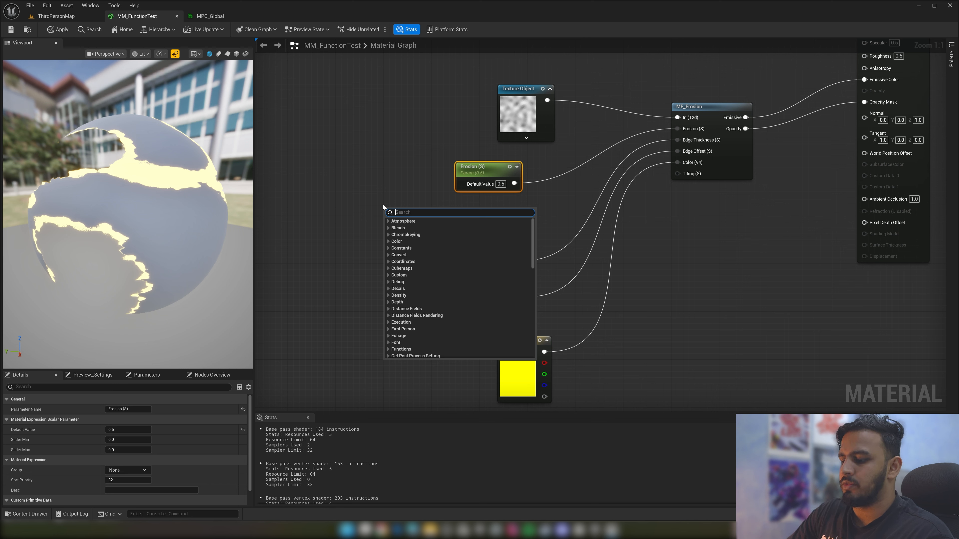
{"action": "type", "text": "paramter"}
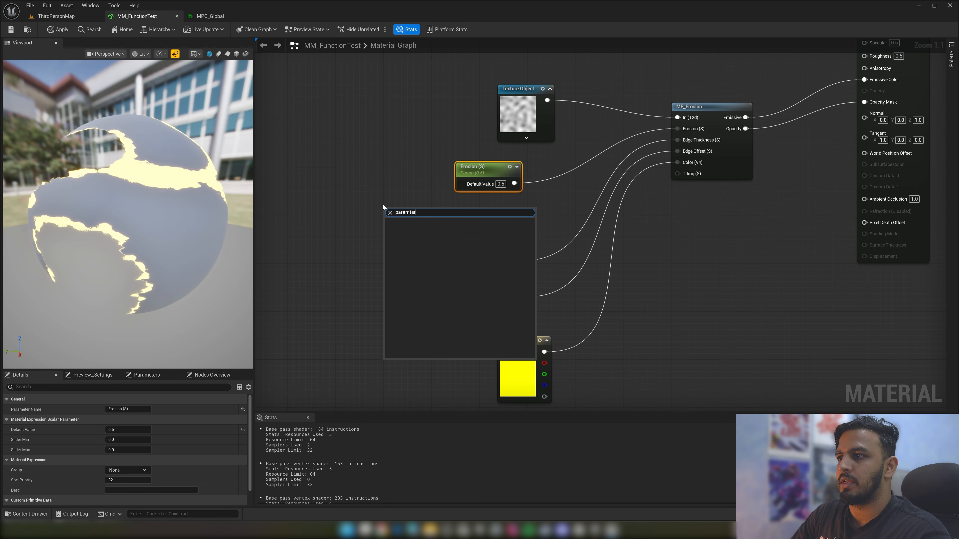
{"action": "key", "text": "BackSpace"}
{"action": "key", "text": "BackSpace"}
{"action": "key", "text": "BackSpace"}
{"action": "type", "text": "eter coll"}
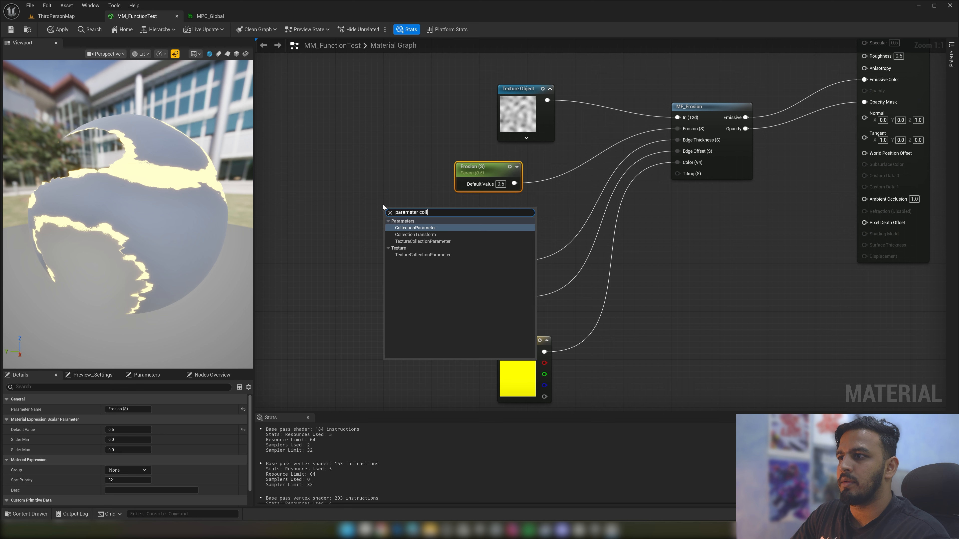
{"action": "key", "text": "Return"}
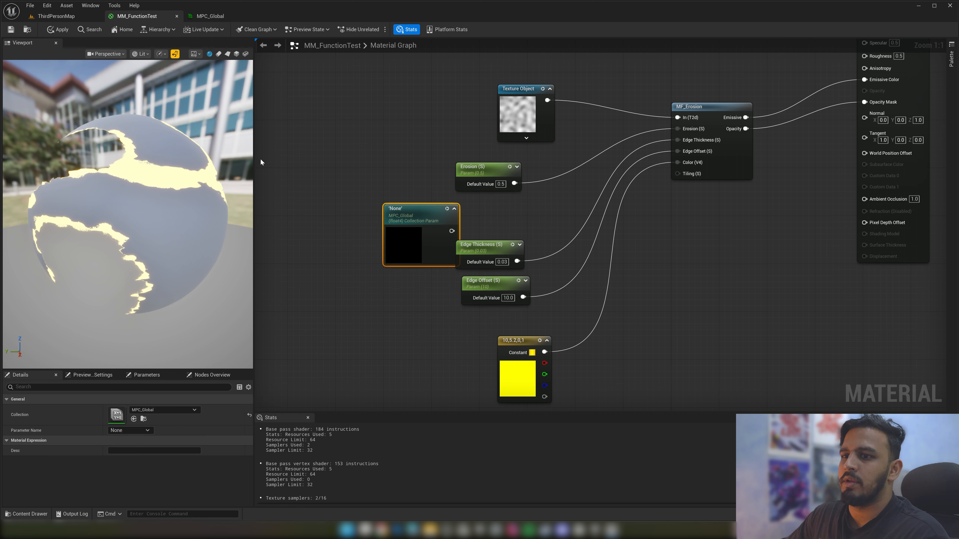
{"action": "left_click_drag", "start_coordinate": [410, 209], "coordinate": [392, 202]}
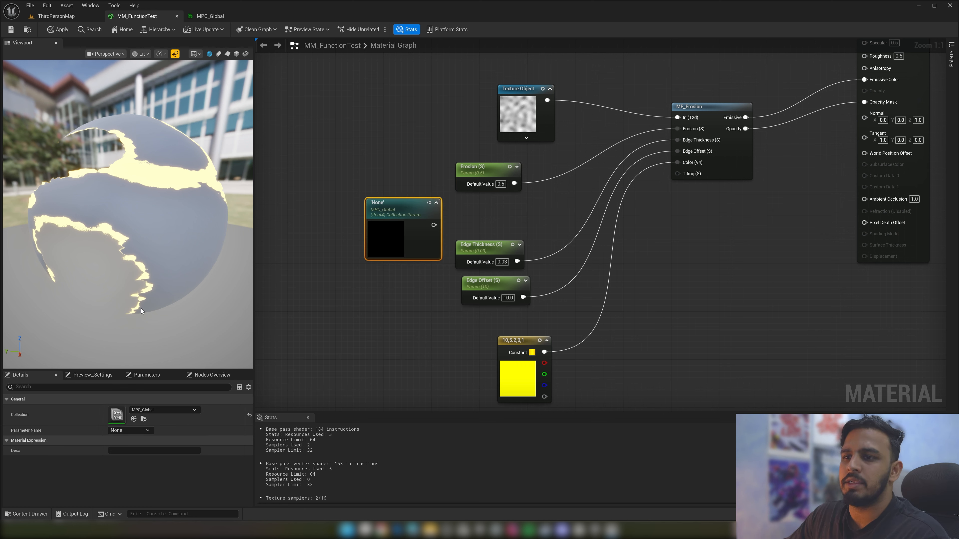
Set the MPC_Global collection node's parameter name to Erosion, connect it to MF_Erosion's Erosion input, and save the material
{"action": "left_click", "coordinate": [88, 16]}
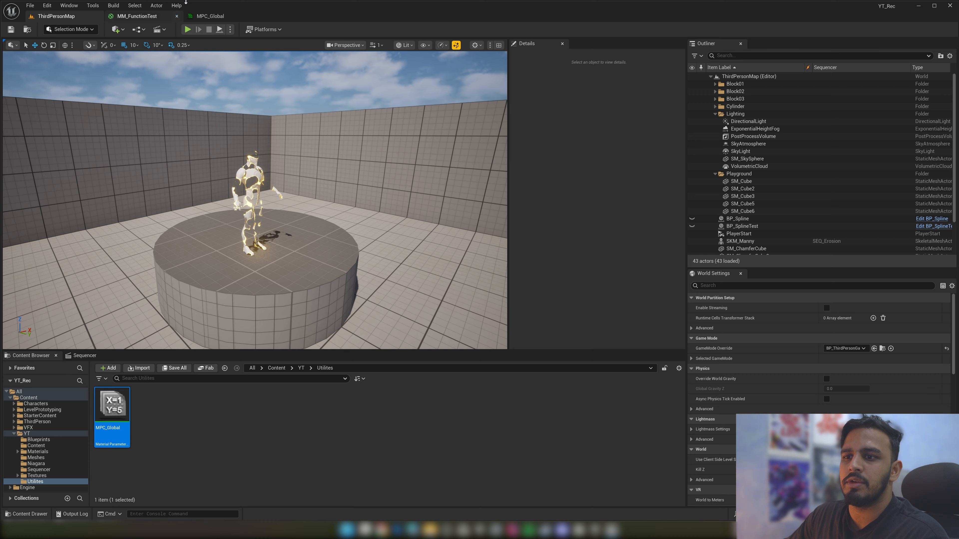
{"action": "left_click", "coordinate": [208, 16]}
{"action": "left_click", "coordinate": [140, 17]}
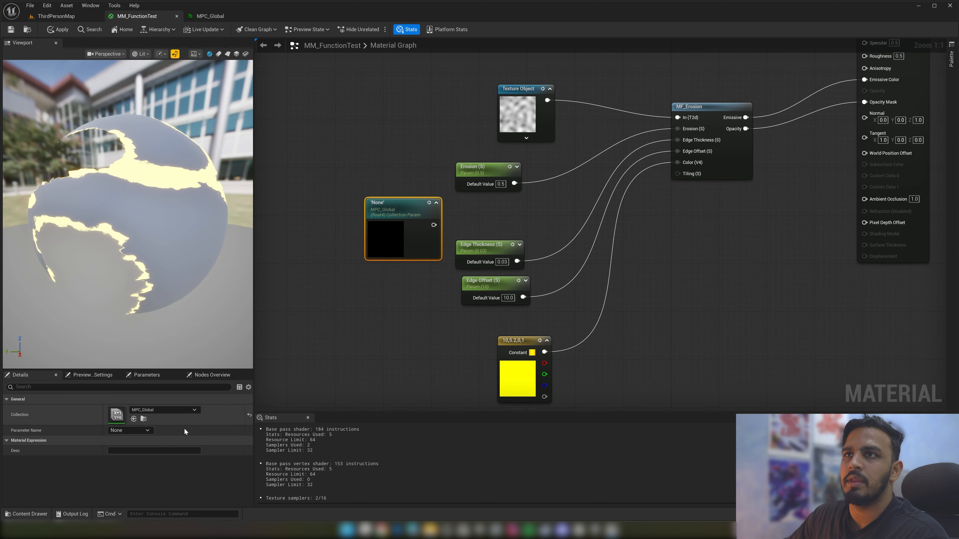
{"action": "left_click", "coordinate": [132, 431]}
{"action": "left_click", "coordinate": [132, 453]}
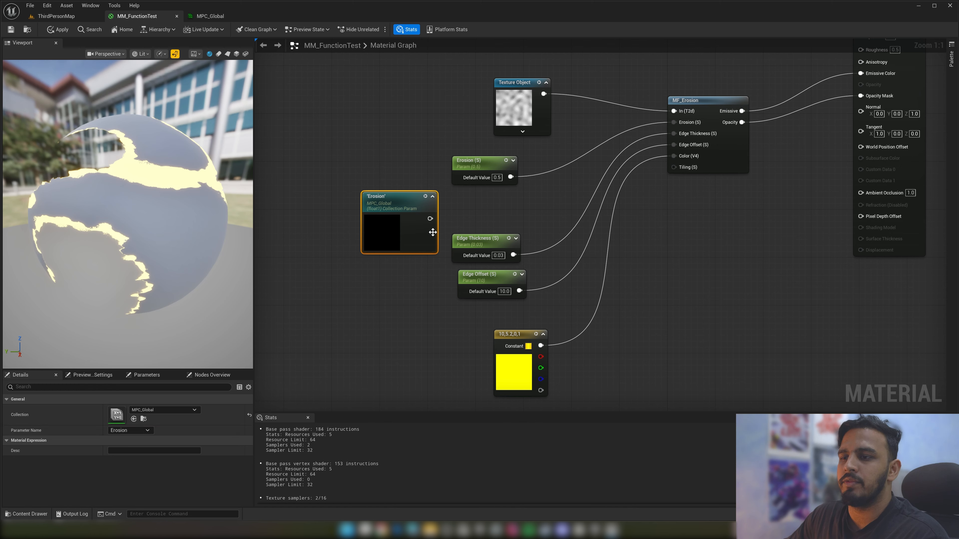
{"action": "left_click_drag", "start_coordinate": [430, 219], "coordinate": [678, 124]}
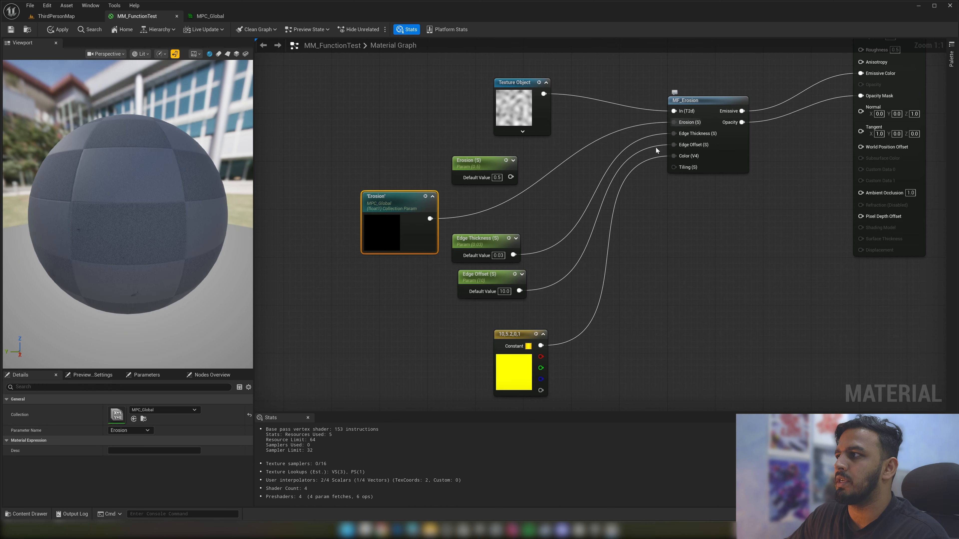
{"action": "left_click", "coordinate": [11, 29]}
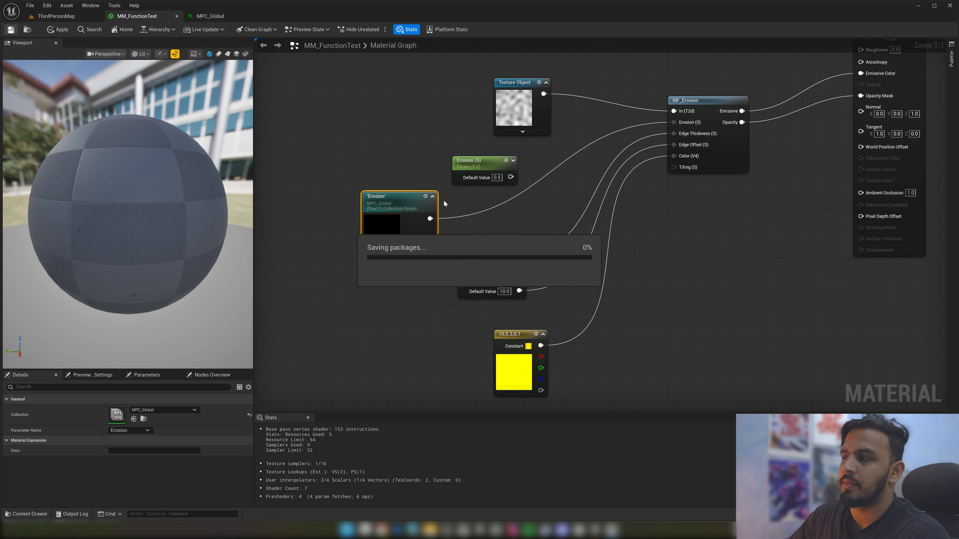
{"action": "left_click", "coordinate": [28, 30]}
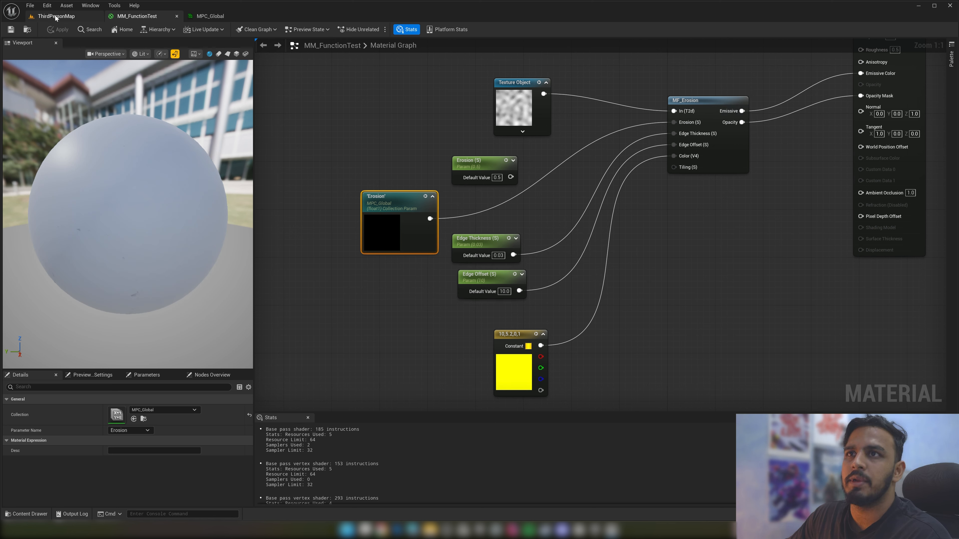
In ThirdPersonMap, add a Material Parameter Collection Track for MPC_Global to the SEQ_Erosion sequence
{"action": "key", "text": "w"}
{"action": "right_click_drag", "start_coordinate": [267, 192], "coordinate": [190, 202]}
{"action": "key", "text": "d"}
{"action": "key", "text": "a"}
{"action": "left_click", "coordinate": [247, 199]}
{"action": "key", "text": "d"}
{"action": "key", "text": "w"}
{"action": "left_click", "coordinate": [84, 355]}
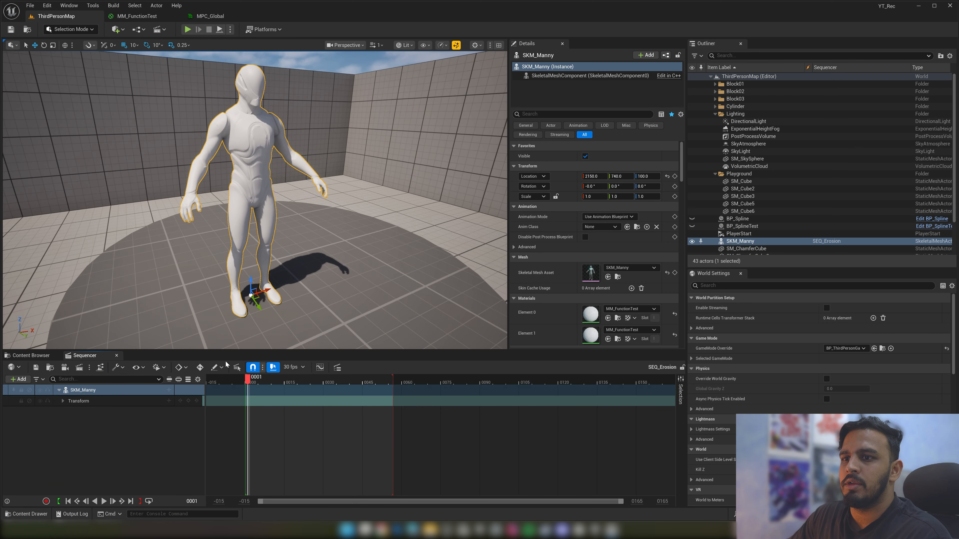
{"action": "left_click", "coordinate": [23, 383]}
{"action": "mouse_move", "coordinate": [62, 335]}
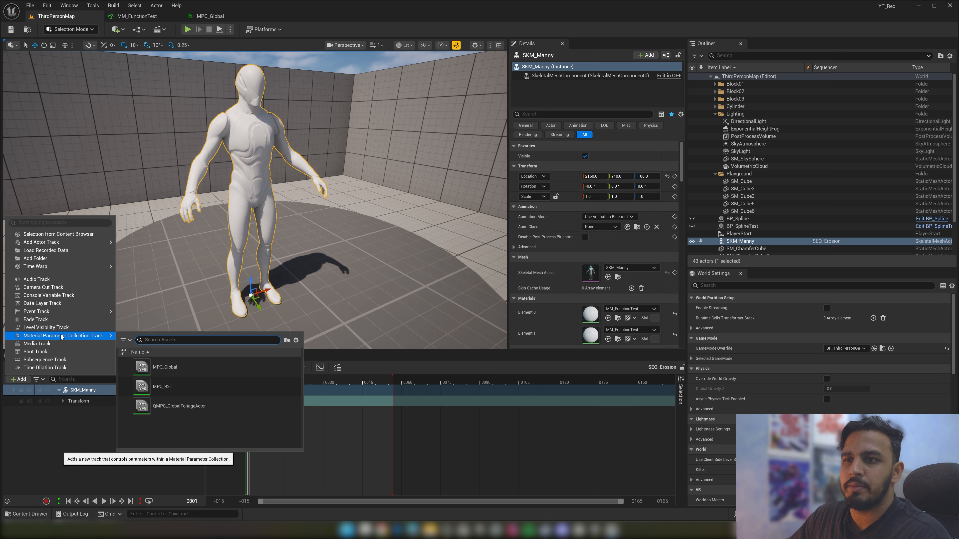
{"action": "left_click", "coordinate": [175, 366]}
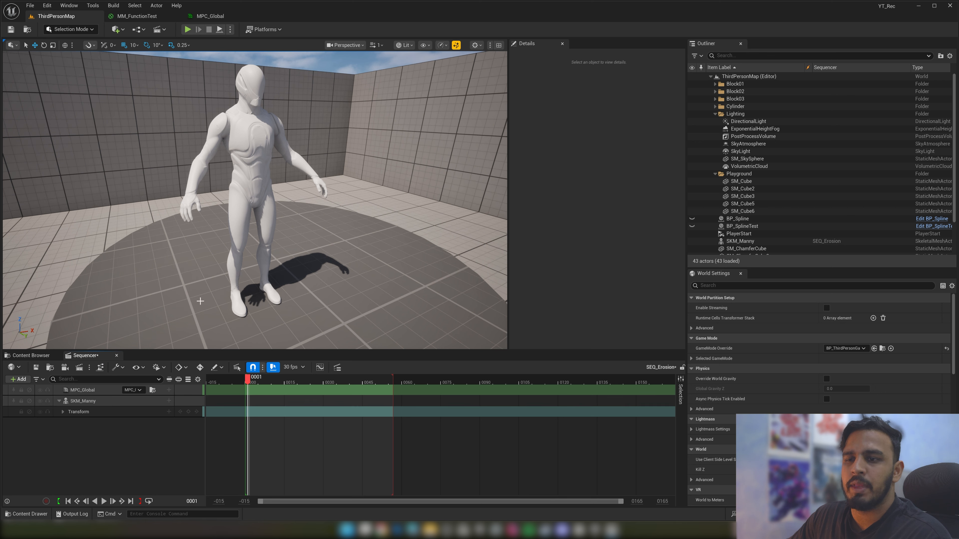
Review the materials assigned to SKM_Manny and the MPC_Global Erosion node in MM_FunctionTest
{"action": "left_click", "coordinate": [266, 141]}
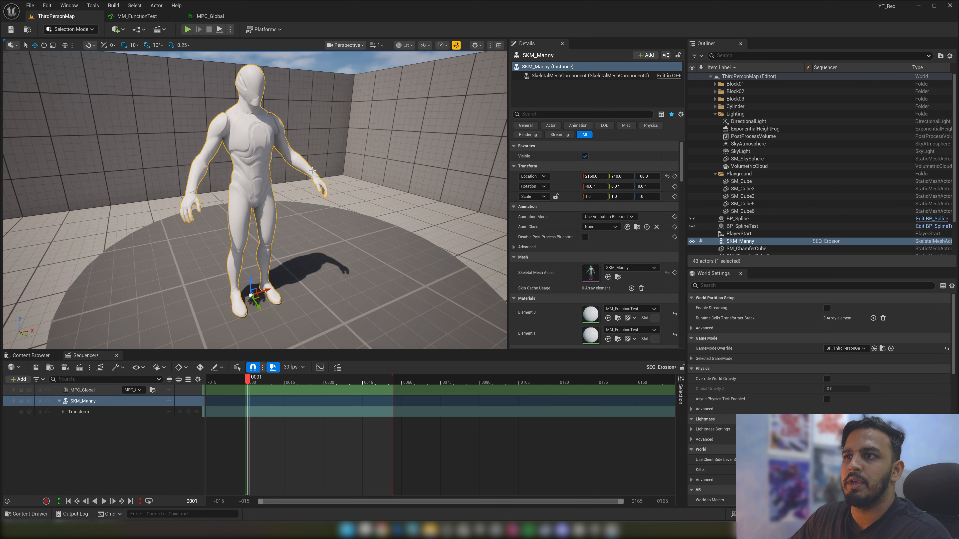
{"action": "scroll", "coordinate": [579, 221], "scroll_direction": "down", "scroll_amount": 4}
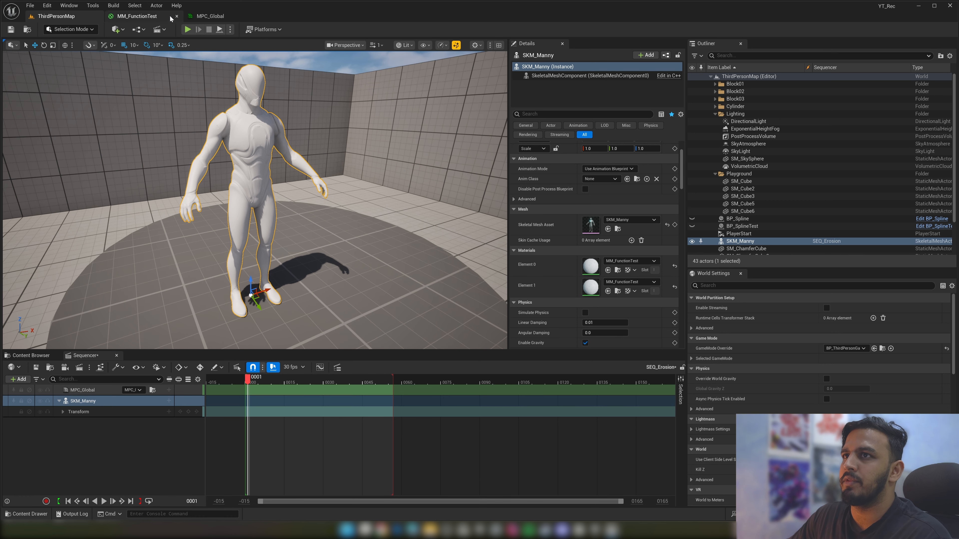
{"action": "left_click", "coordinate": [159, 18]}
{"action": "left_click_drag", "start_coordinate": [397, 279], "coordinate": [343, 169]}
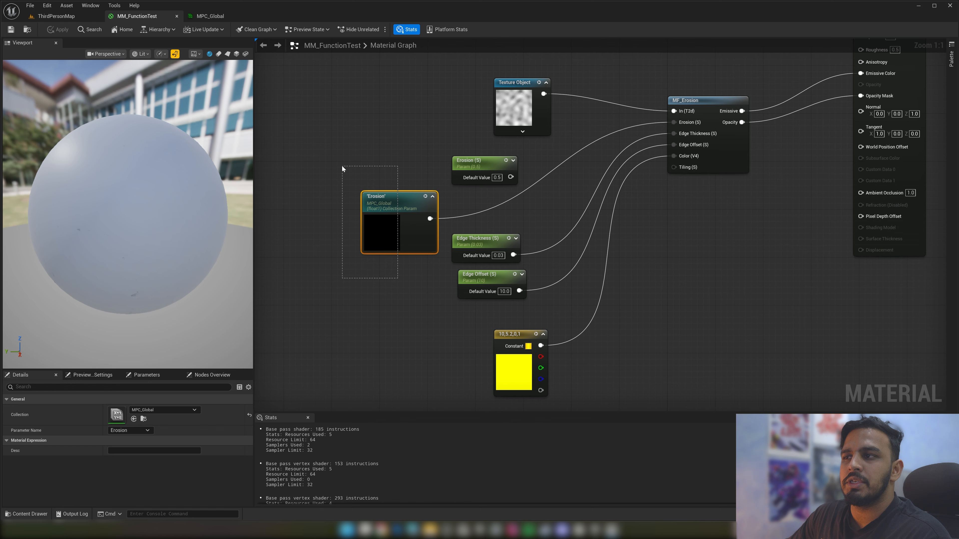
Add the Erosion parameter to the MPC_Global track and key it from 0.0 at frame 1 to 1 at frame 57
{"action": "left_click", "coordinate": [82, 16]}
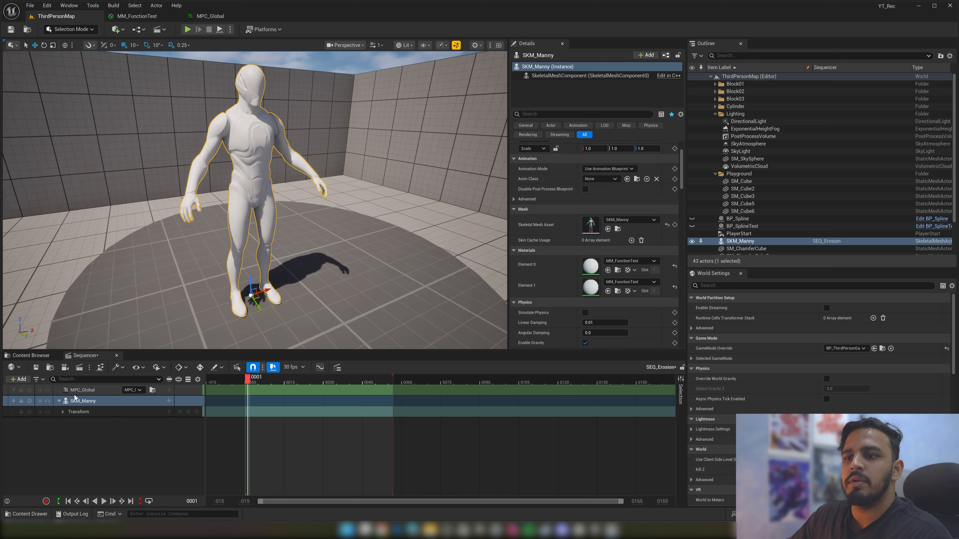
{"action": "left_click", "coordinate": [154, 394]}
{"action": "left_click", "coordinate": [169, 390]}
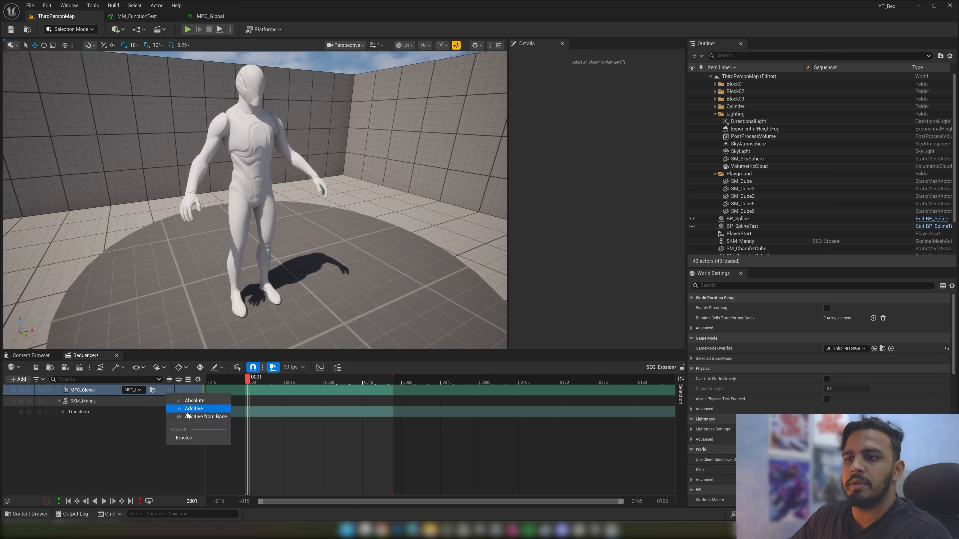
{"action": "left_click", "coordinate": [188, 438]}
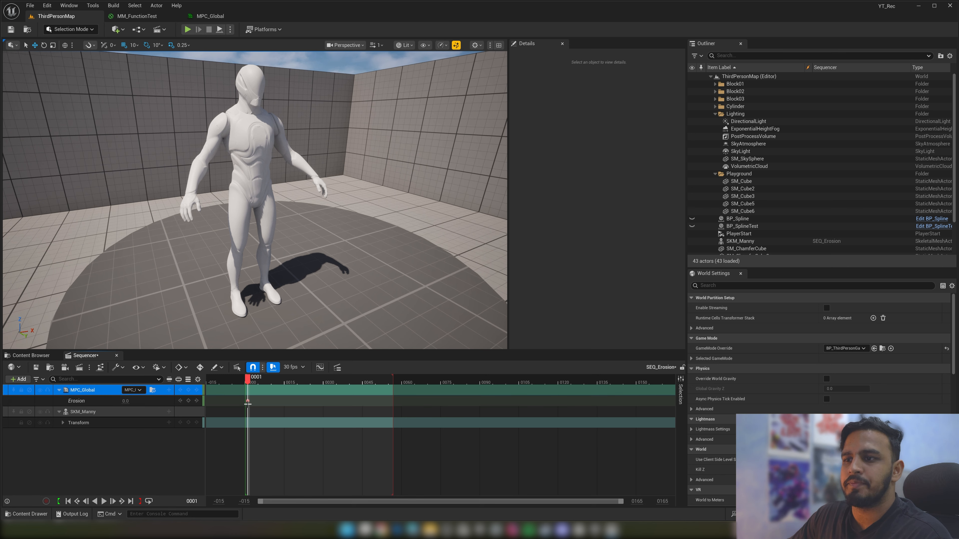
{"action": "left_click_drag", "start_coordinate": [251, 383], "coordinate": [394, 380]}
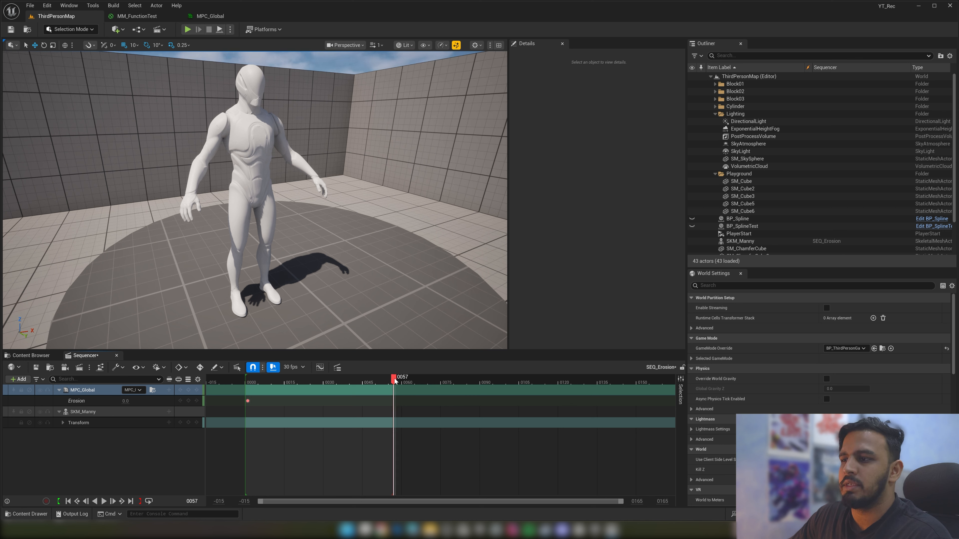
{"action": "left_click", "coordinate": [126, 401]}
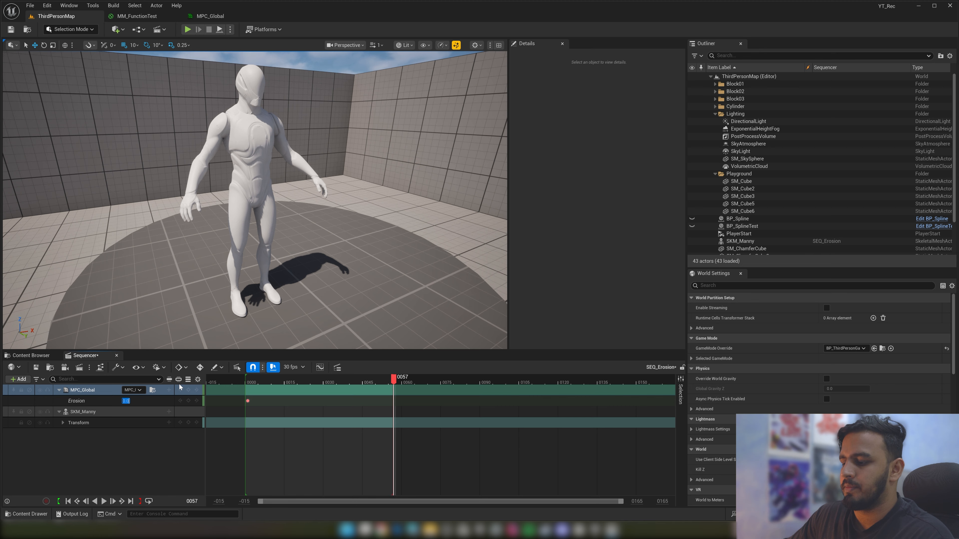
{"action": "type", "text": "1"}
{"action": "key", "text": "Return"}
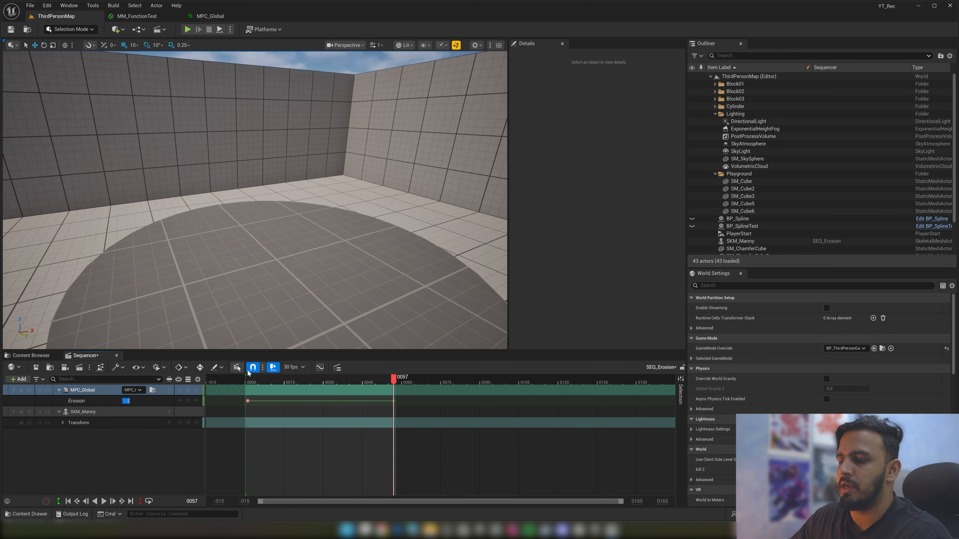
Preview the erosion animation from the sequence start, stop at frame 32, and reopen MPC_Global
{"action": "left_click", "coordinate": [244, 380]}
{"action": "key", "text": "space"}
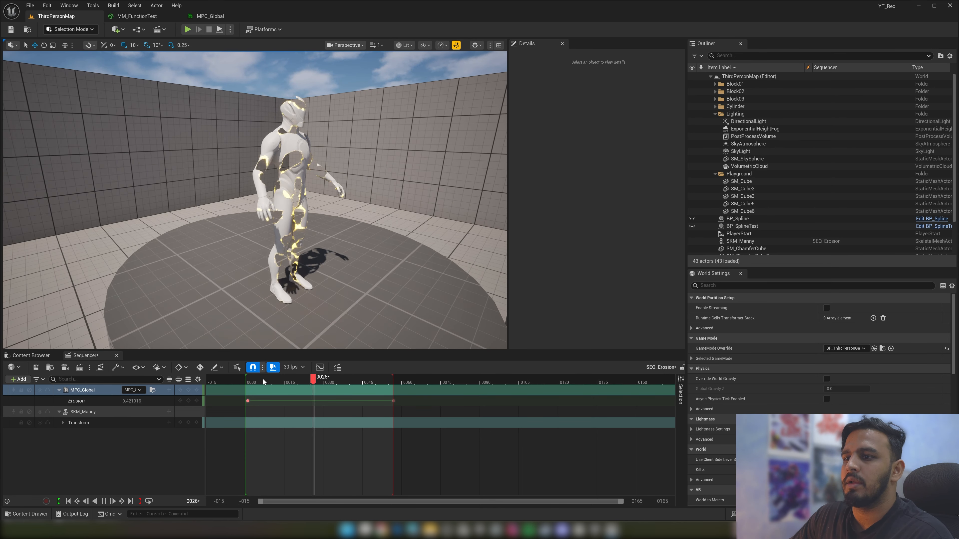
{"action": "left_click", "coordinate": [330, 378]}
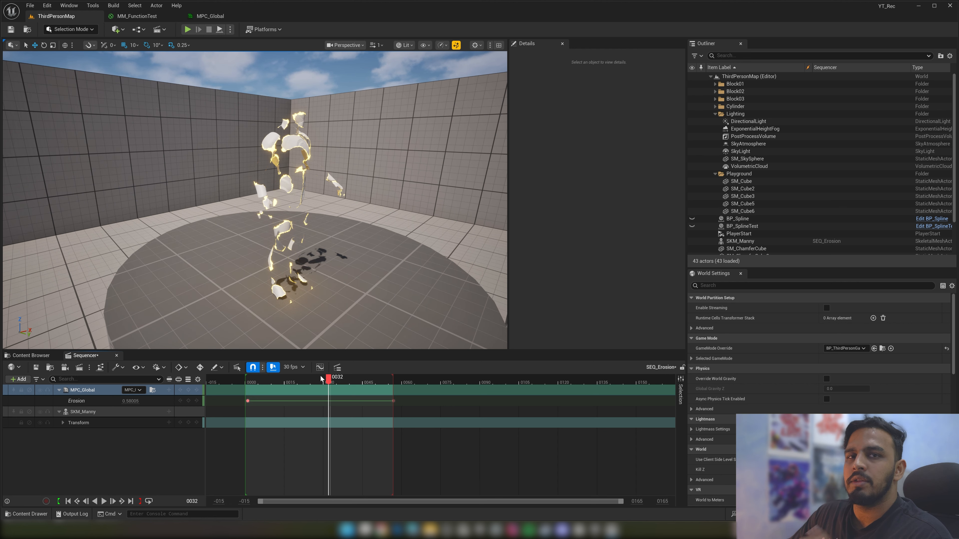
{"action": "left_click", "coordinate": [230, 14]}
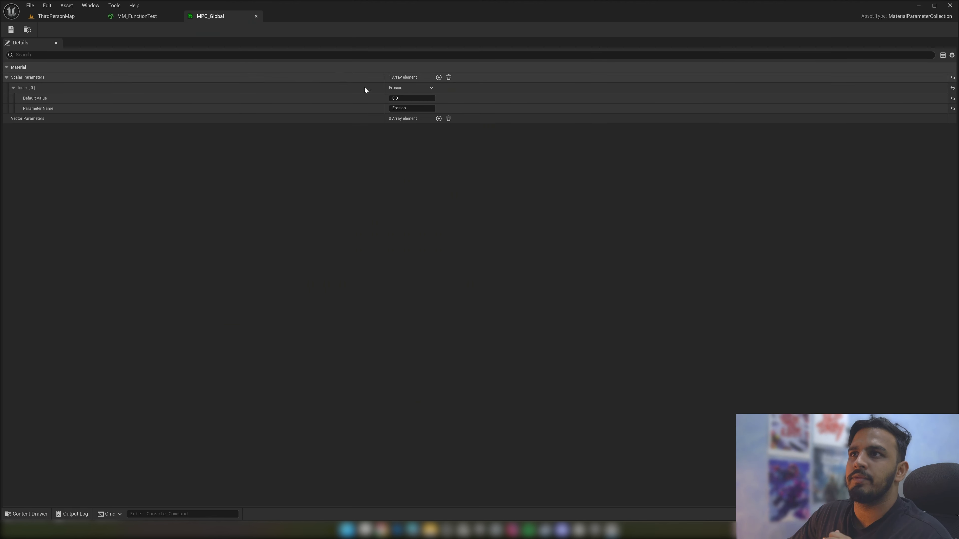
Rename MPC_Global's scalar parameter from Erosion to Global_Erosion and save the collection
{"action": "left_click", "coordinate": [413, 108]}
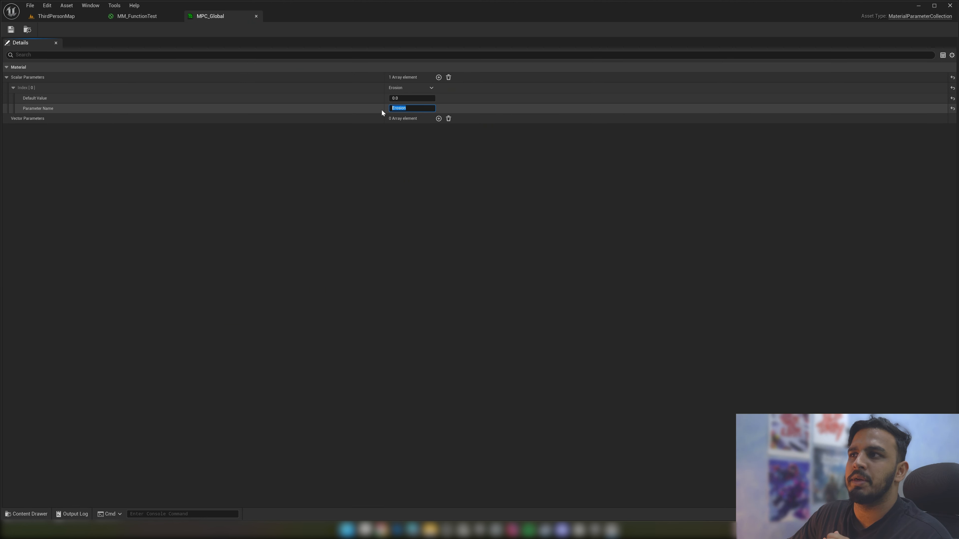
{"action": "type", "text": "Global"}
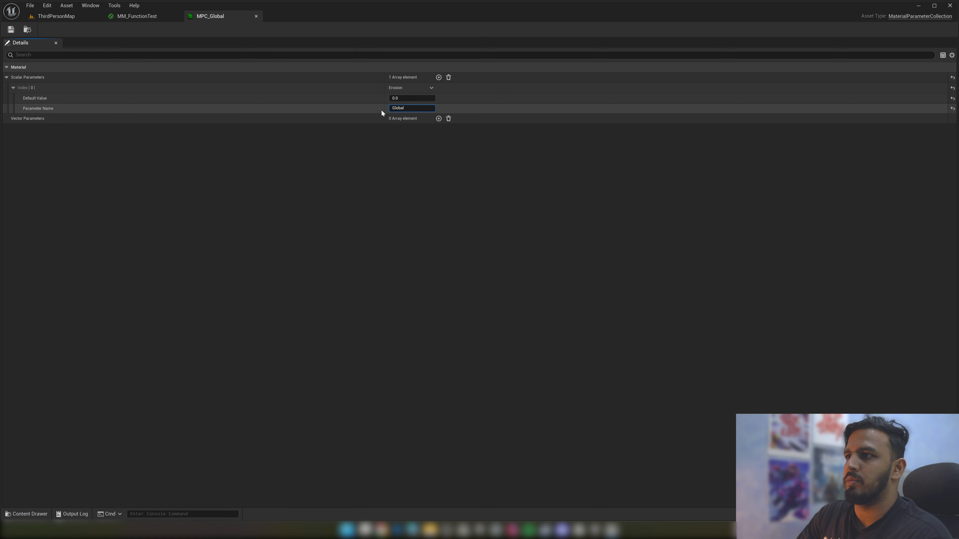
{"action": "type", "text": "_Erosion"}
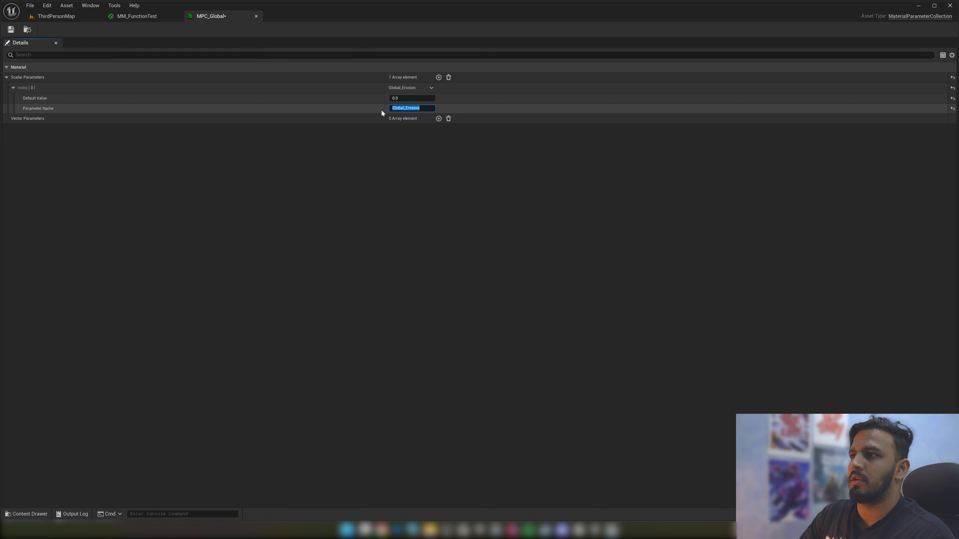
{"action": "key", "text": "Return"}
{"action": "left_click", "coordinate": [11, 30]}
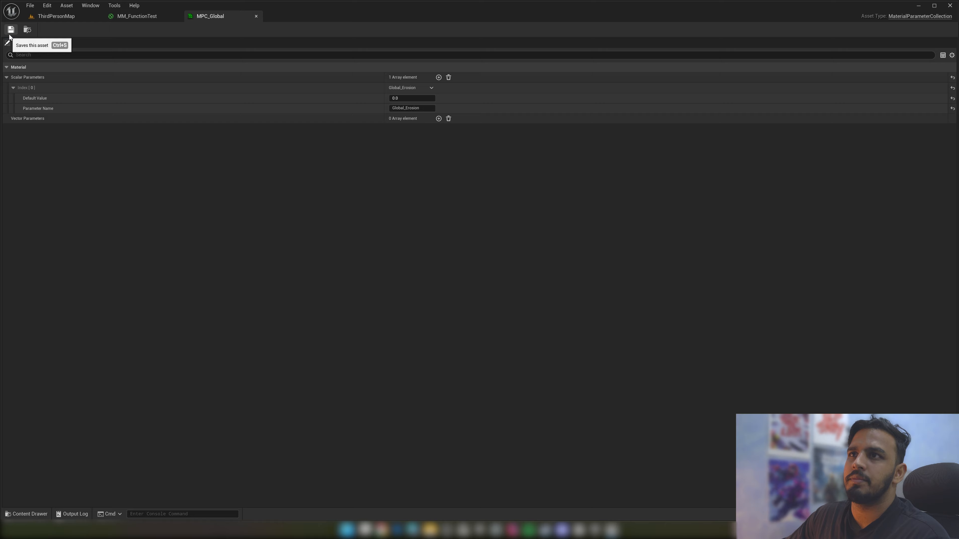
In MM_FunctionTest, set the MPC_Global collection node's parameter name to Global_Erosion and save the material
{"action": "left_click", "coordinate": [132, 16]}
{"action": "left_click_drag", "start_coordinate": [347, 281], "coordinate": [415, 174]}
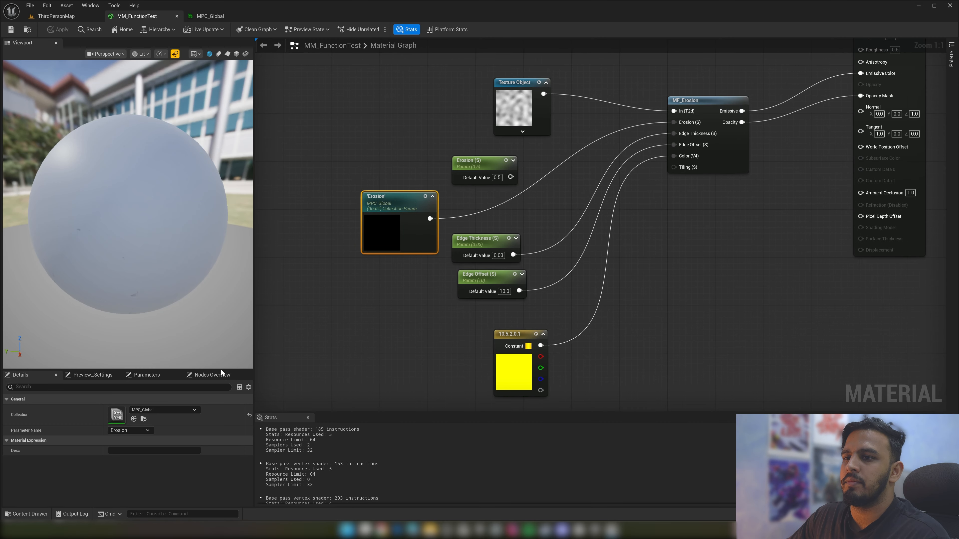
{"action": "left_click", "coordinate": [133, 431]}
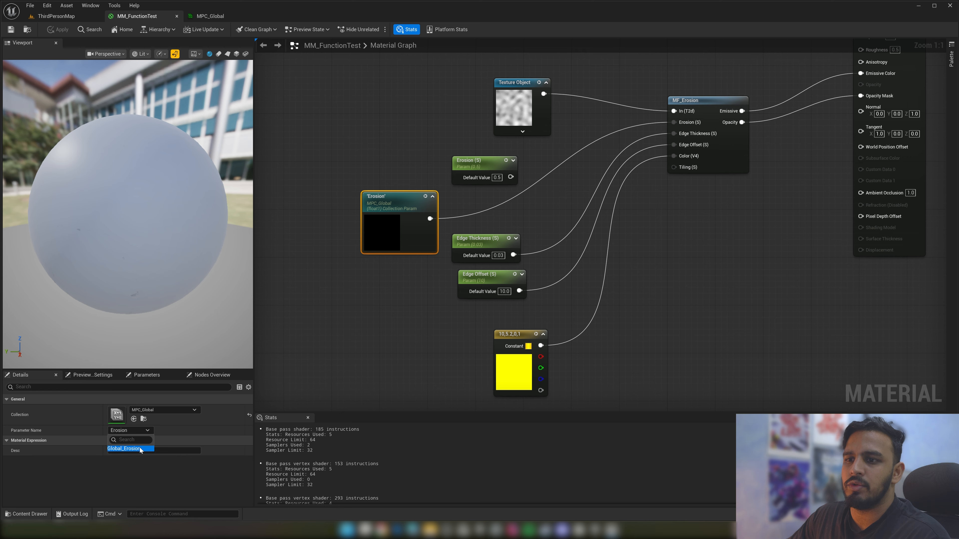
{"action": "left_click", "coordinate": [129, 448]}
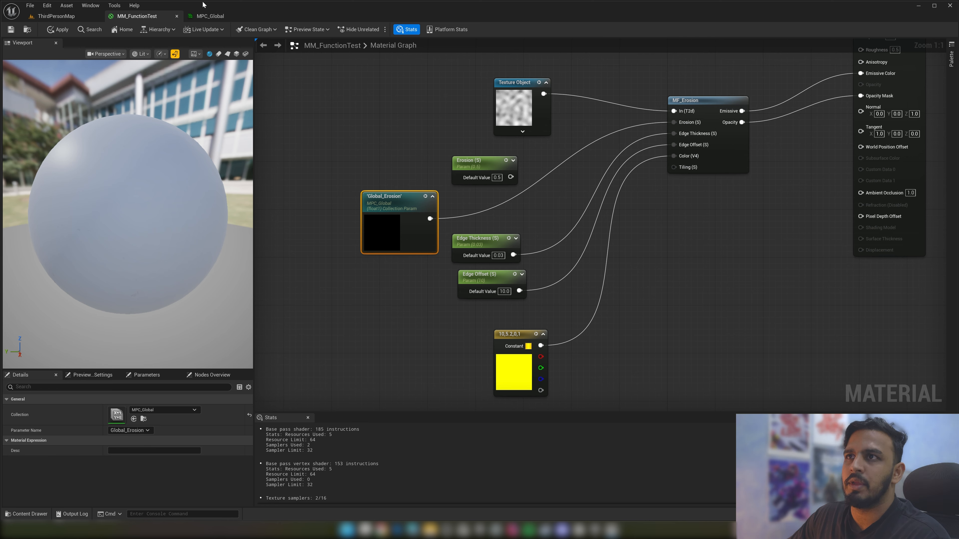
{"action": "left_click", "coordinate": [11, 29]}
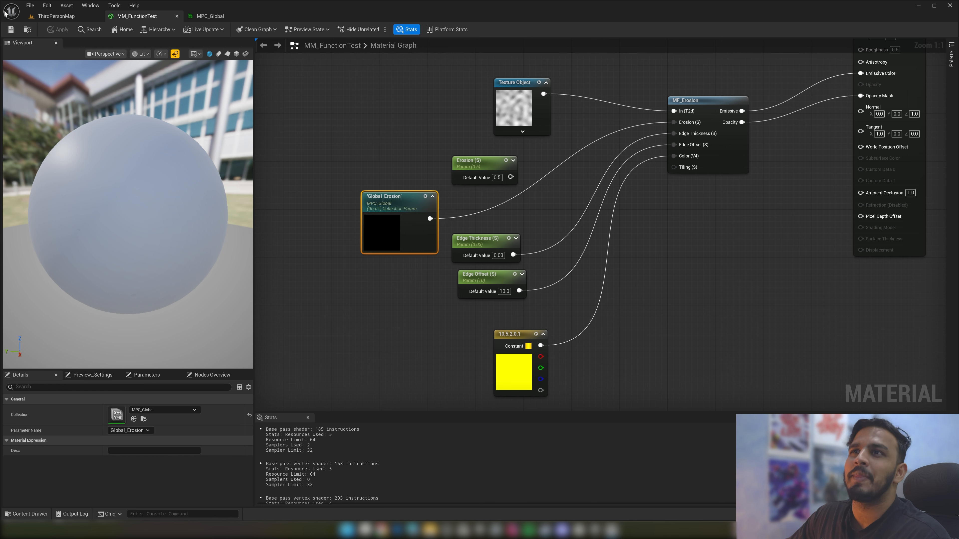
In ThirdPersonMap's SEQ_Erosion sequence, add the Global_Erosion parameter to the MPC_Global track and delete its initial key at frame 5
{"action": "left_click", "coordinate": [56, 16]}
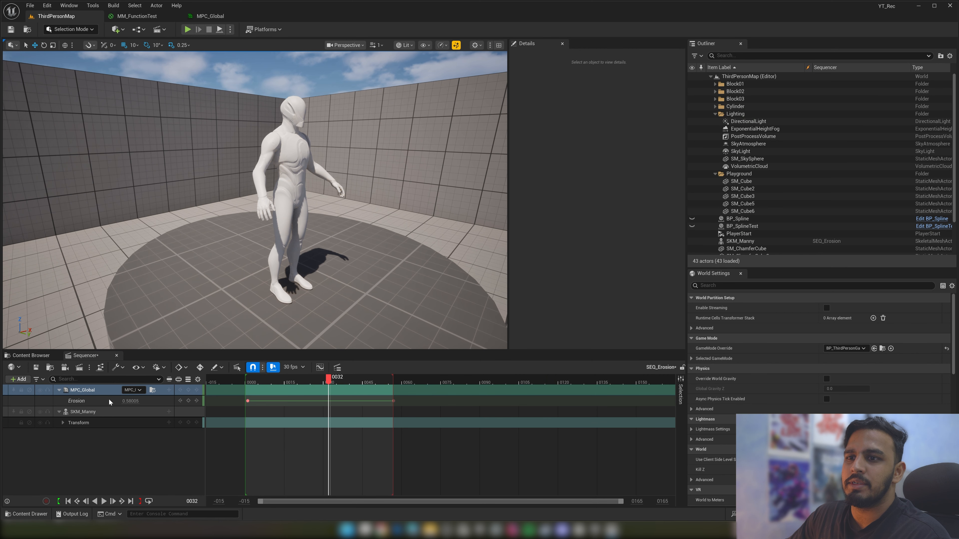
{"action": "mouse_move", "coordinate": [247, 378]}
{"action": "left_mouse_down"}
{"action": "mouse_move", "coordinate": [270, 378]}
{"action": "mouse_move", "coordinate": [259, 379]}
{"action": "left_mouse_up"}
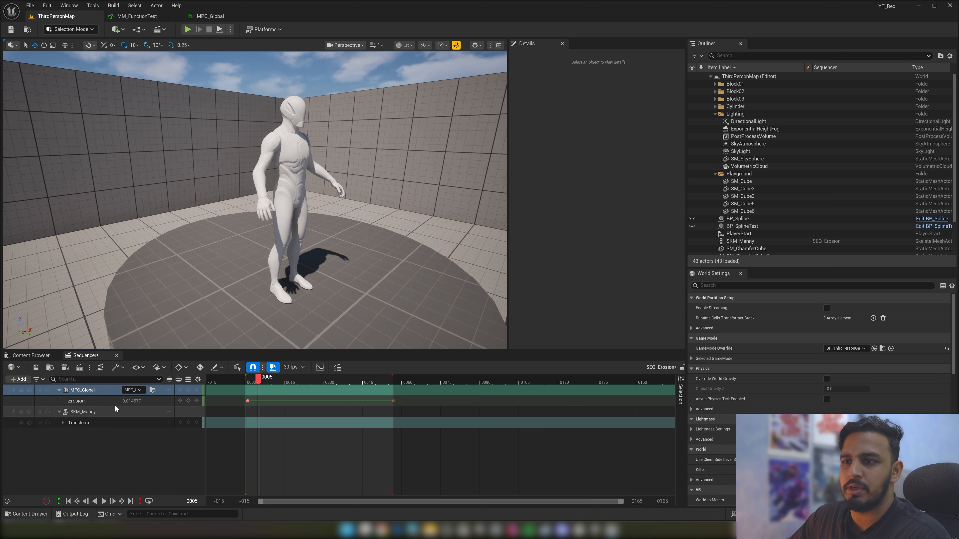
{"action": "left_click", "coordinate": [169, 391]}
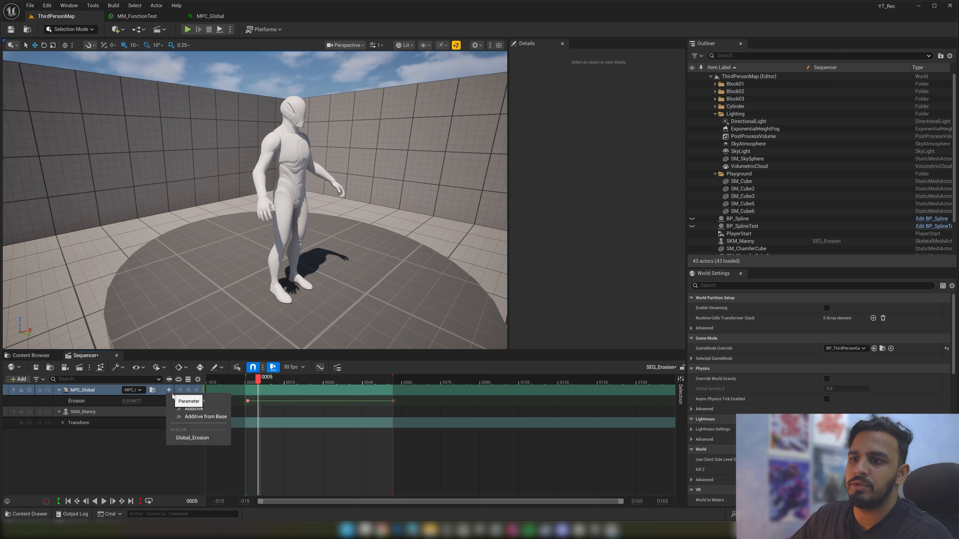
{"action": "left_click", "coordinate": [192, 439]}
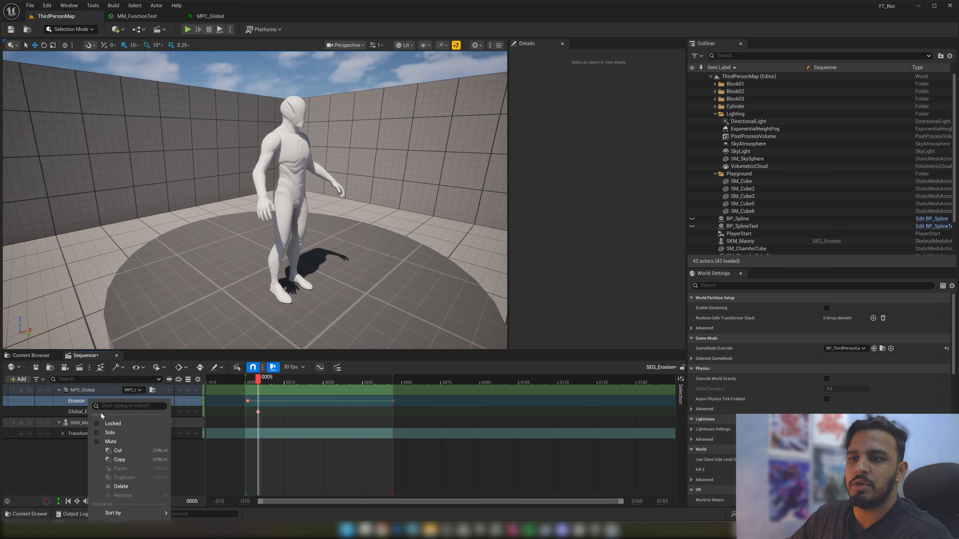
{"action": "left_click", "coordinate": [119, 459]}
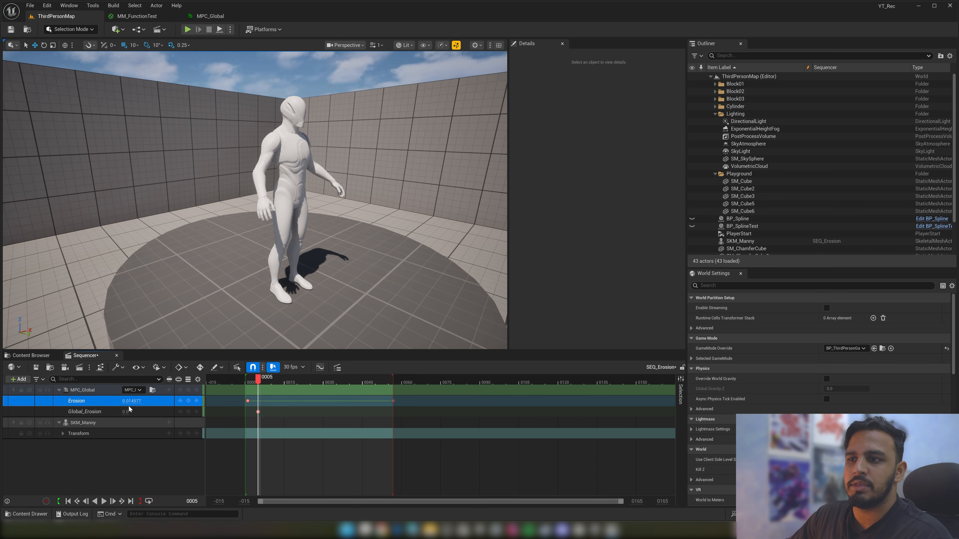
{"action": "left_click", "coordinate": [258, 412]}
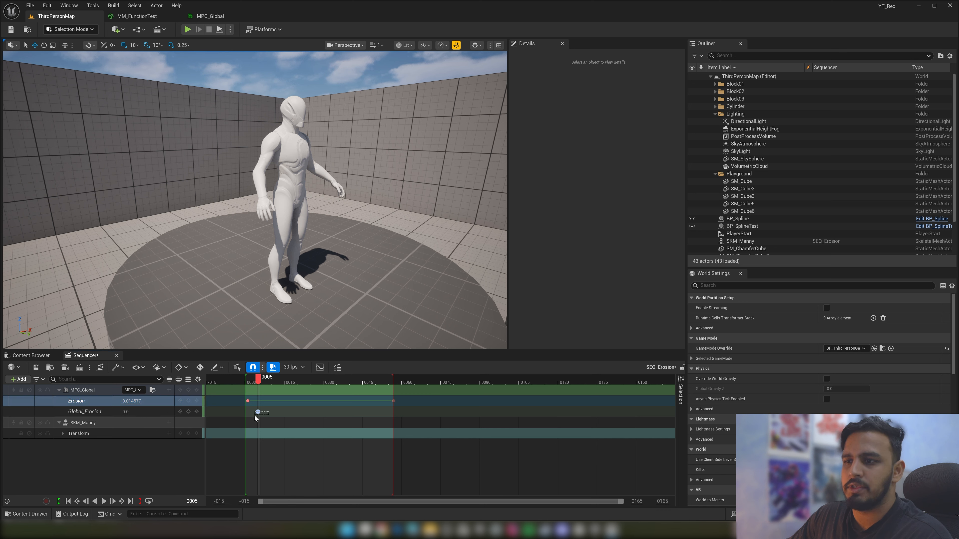
{"action": "left_click_drag", "start_coordinate": [254, 416], "coordinate": [251, 413]}
{"action": "key", "text": "Delete"}
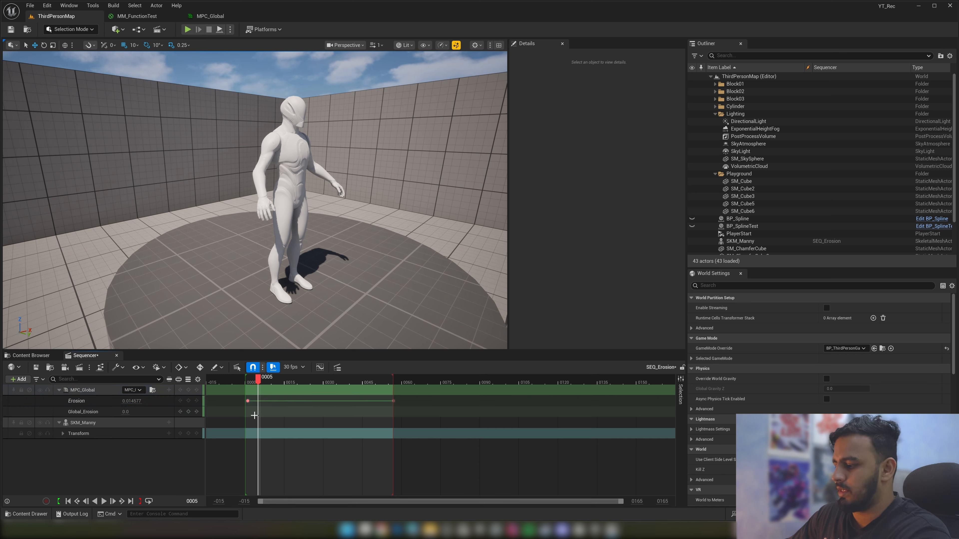
Copy the Erosion channel's keys and paste them onto the Global_Erosion channel, starting at frame 1
{"action": "right_click", "coordinate": [85, 401]}
{"action": "left_click", "coordinate": [118, 456]}
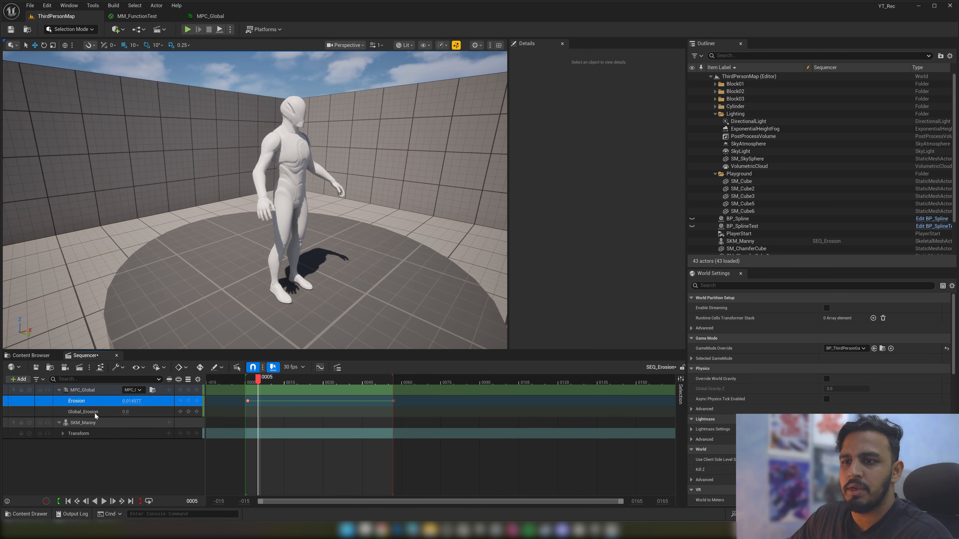
{"action": "left_click", "coordinate": [249, 412]}
{"action": "key", "text": "ctrl+v"}
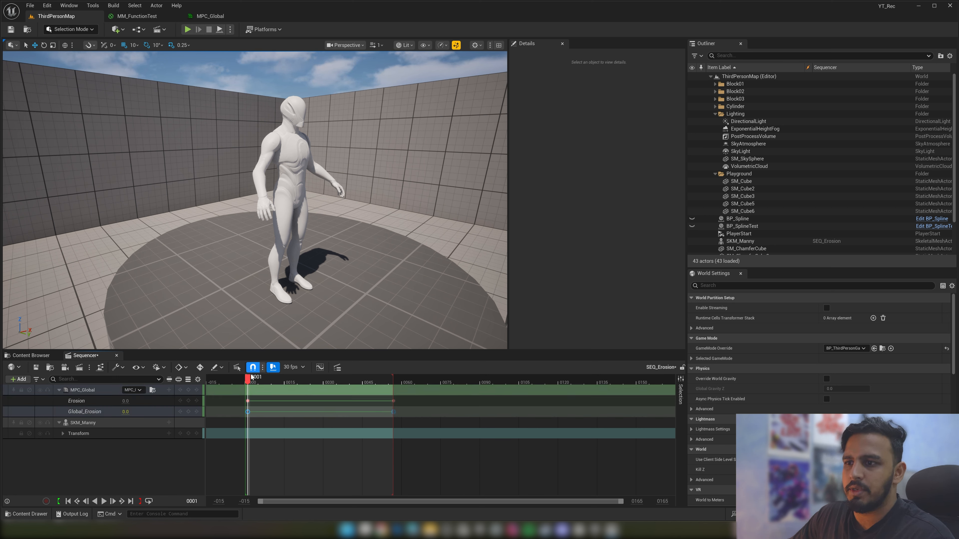
Delete the old Erosion channel from the MPC_Global track and scrub the timeline to frame 17 to check the erosion
{"action": "left_click_drag", "start_coordinate": [252, 383], "coordinate": [266, 382]}
{"action": "right_click", "coordinate": [92, 402]}
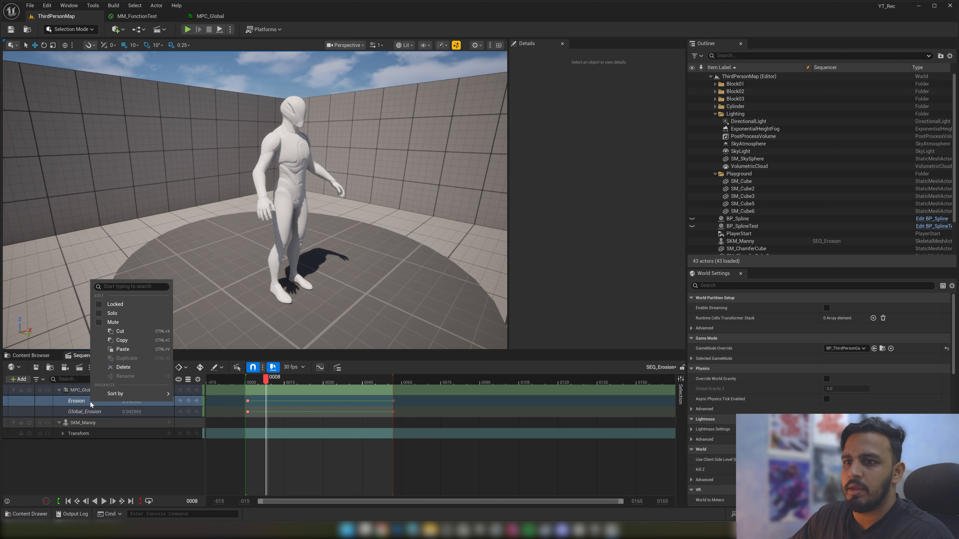
{"action": "left_click", "coordinate": [124, 367]}
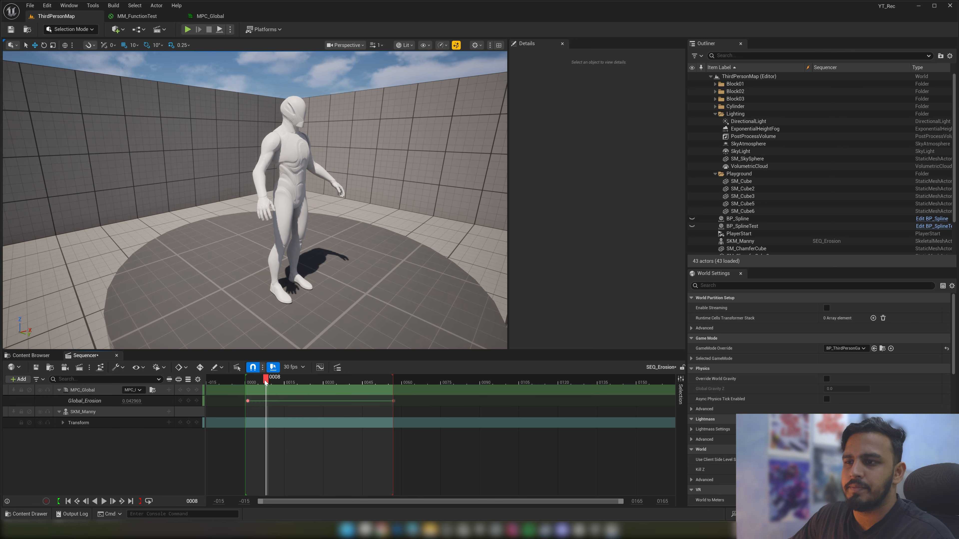
{"action": "left_click_drag", "start_coordinate": [265, 380], "coordinate": [292, 382]}
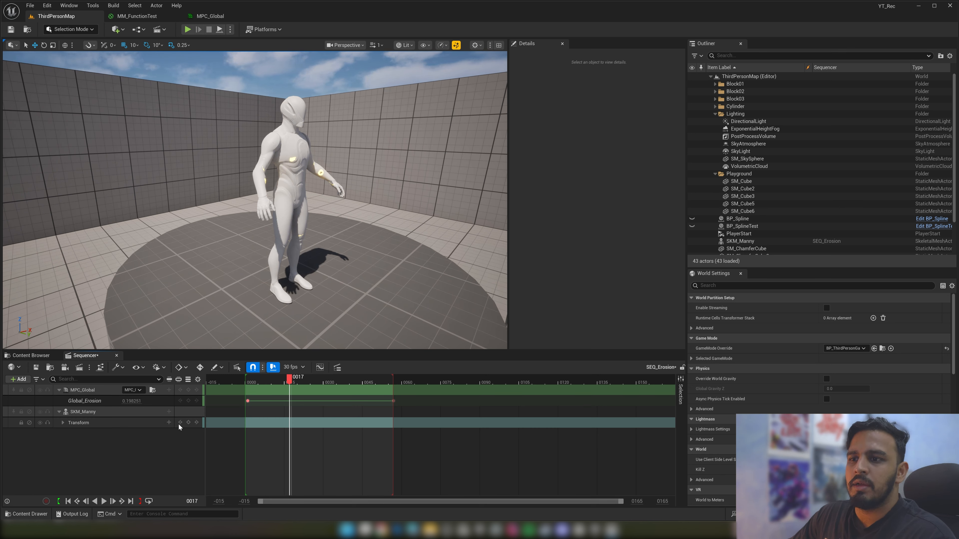
Add the MM_Run_Fwd animation to SKM_Manny in the sequence and move its clip to start at frame 0
{"action": "left_click", "coordinate": [168, 412]}
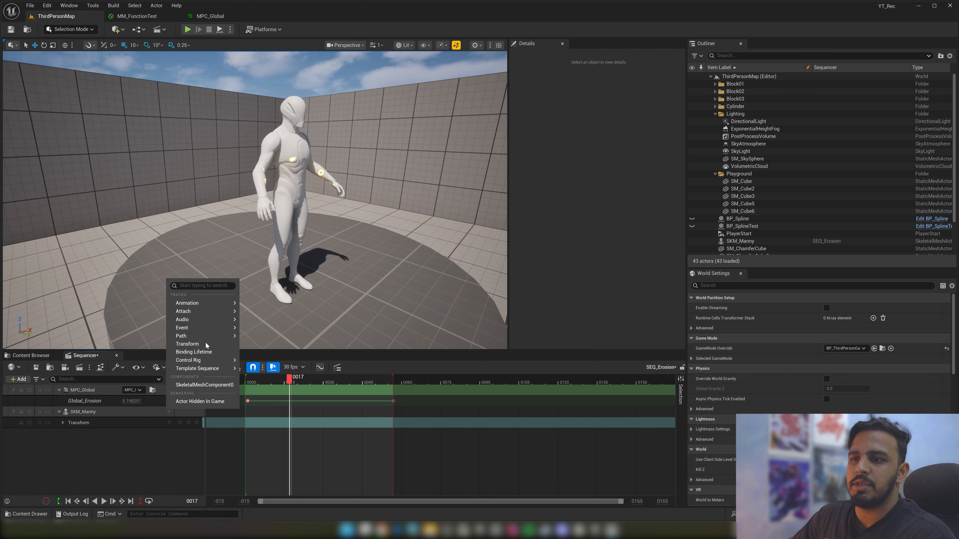
{"action": "mouse_move", "coordinate": [215, 303]}
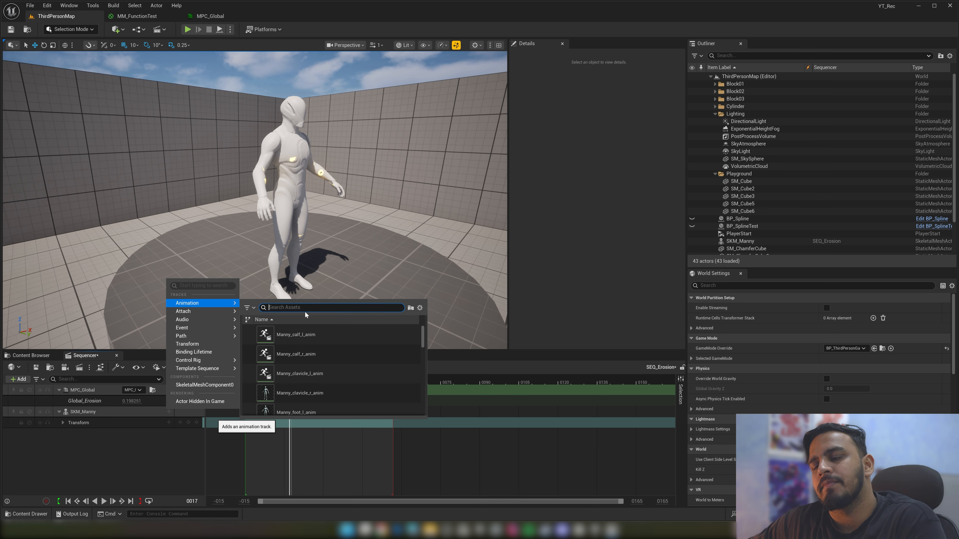
{"action": "type", "text": "run"}
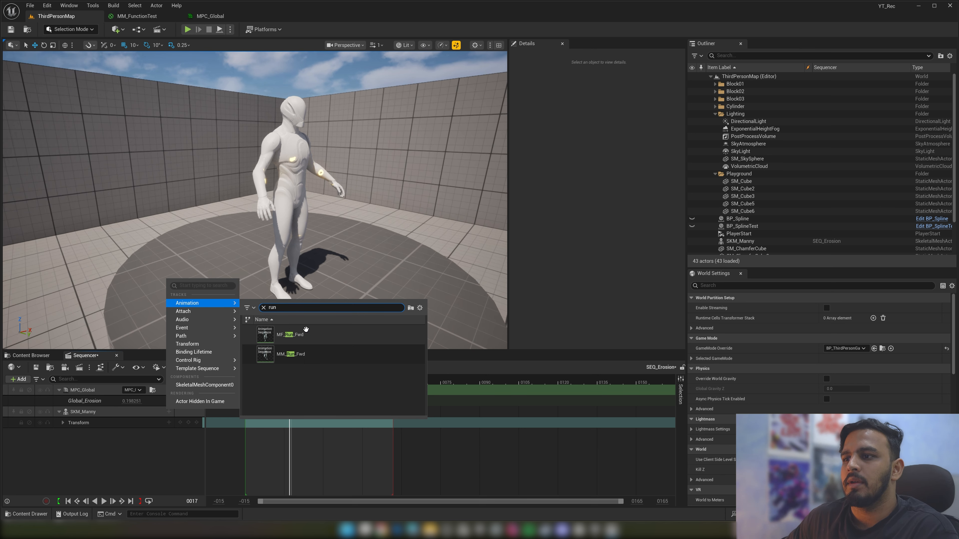
{"action": "left_click", "coordinate": [291, 354]}
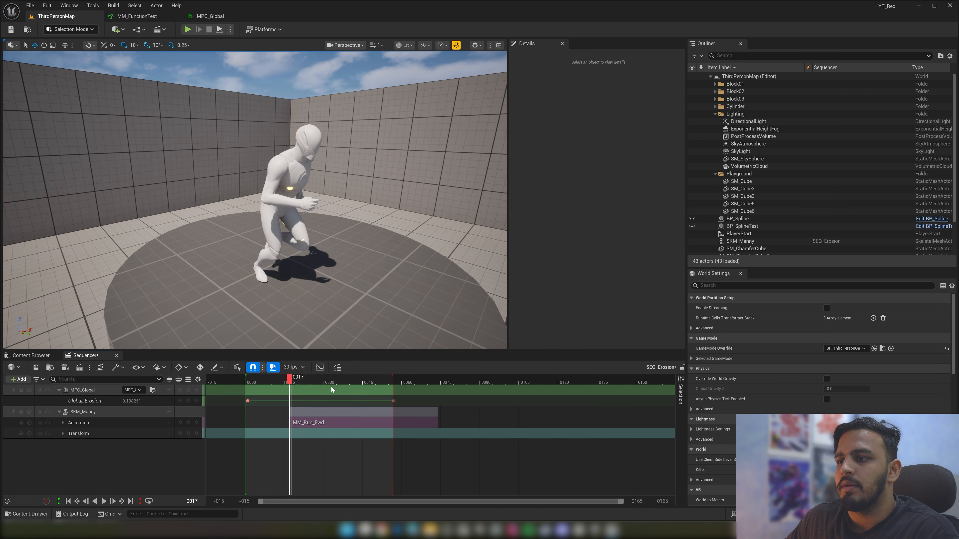
{"action": "left_click_drag", "start_coordinate": [295, 431], "coordinate": [267, 417]}
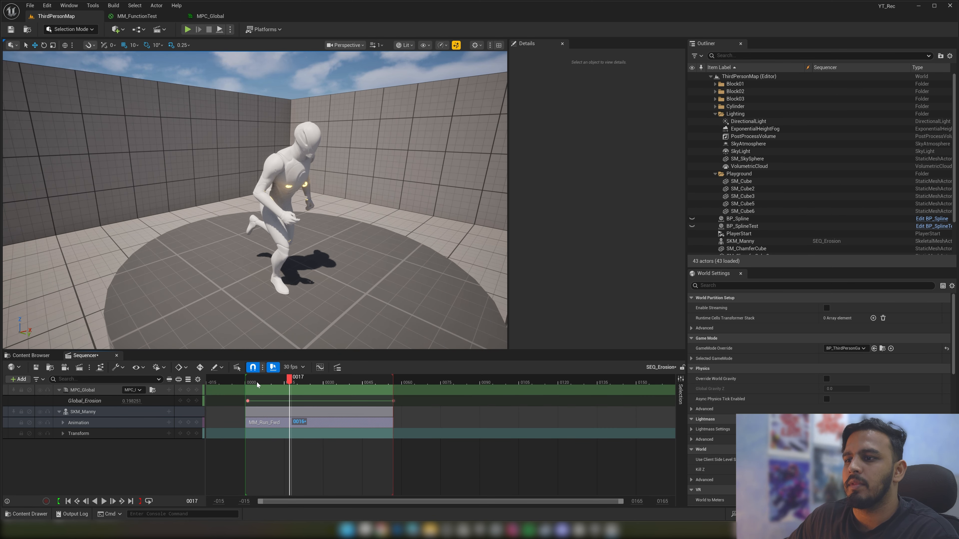
Play the sequence from the start and scrub through it to review the running mannequin's erosion from farther away
{"action": "left_click_drag", "start_coordinate": [252, 379], "coordinate": [242, 371]}
{"action": "key", "text": "space"}
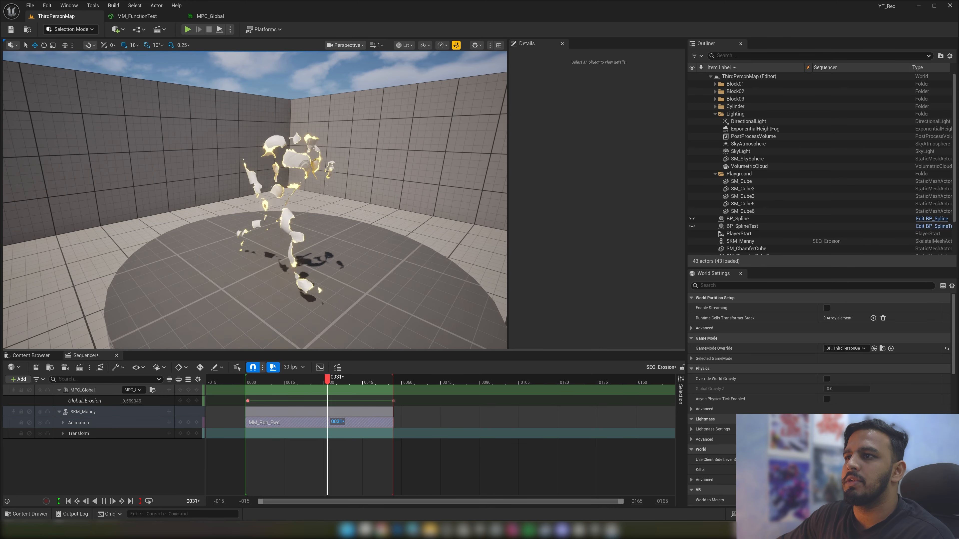
{"action": "right_click_drag", "start_coordinate": [306, 257], "coordinate": [304, 268]}
{"action": "key", "text": "w"}
{"action": "key", "text": "a"}
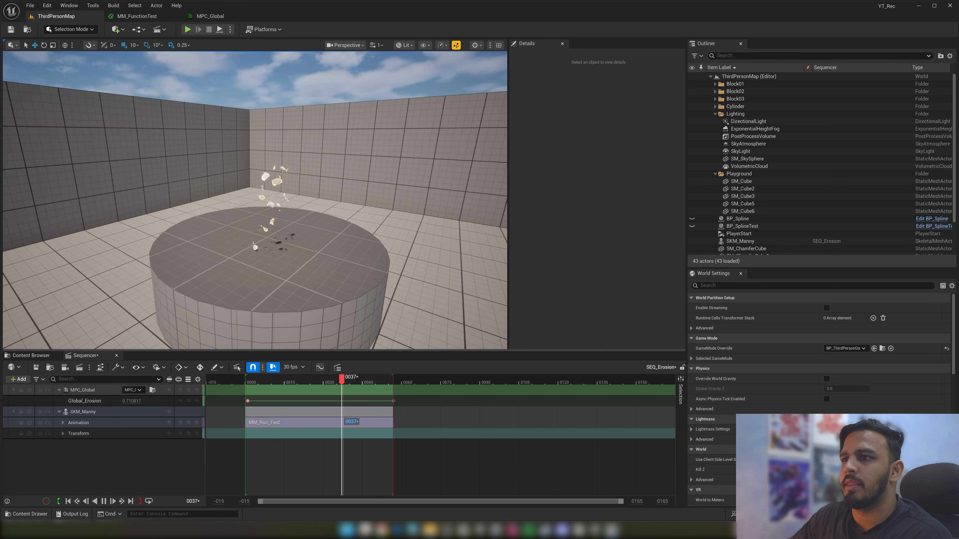
{"action": "left_click_drag", "start_coordinate": [259, 380], "coordinate": [332, 379]}
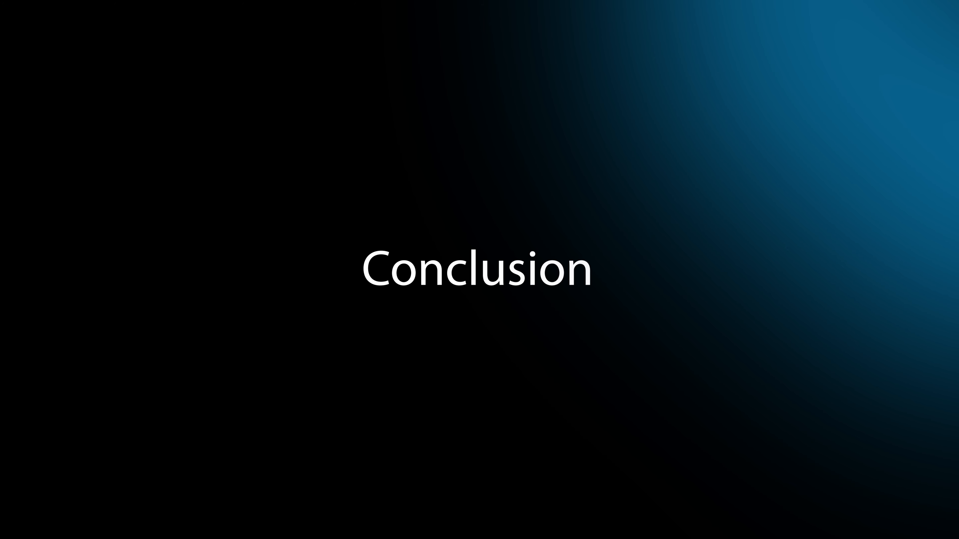